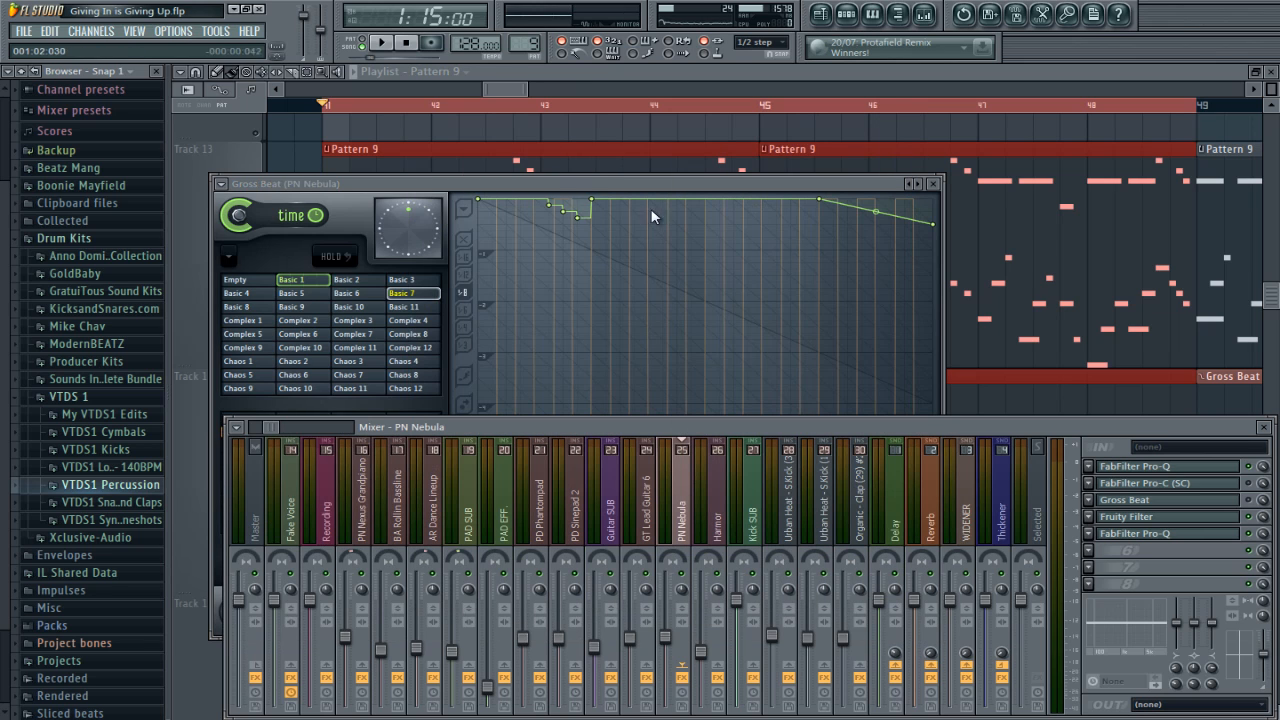
Step: Bring the playlist back into view and play its Pattern 9 section from bar 41
click(727, 71)
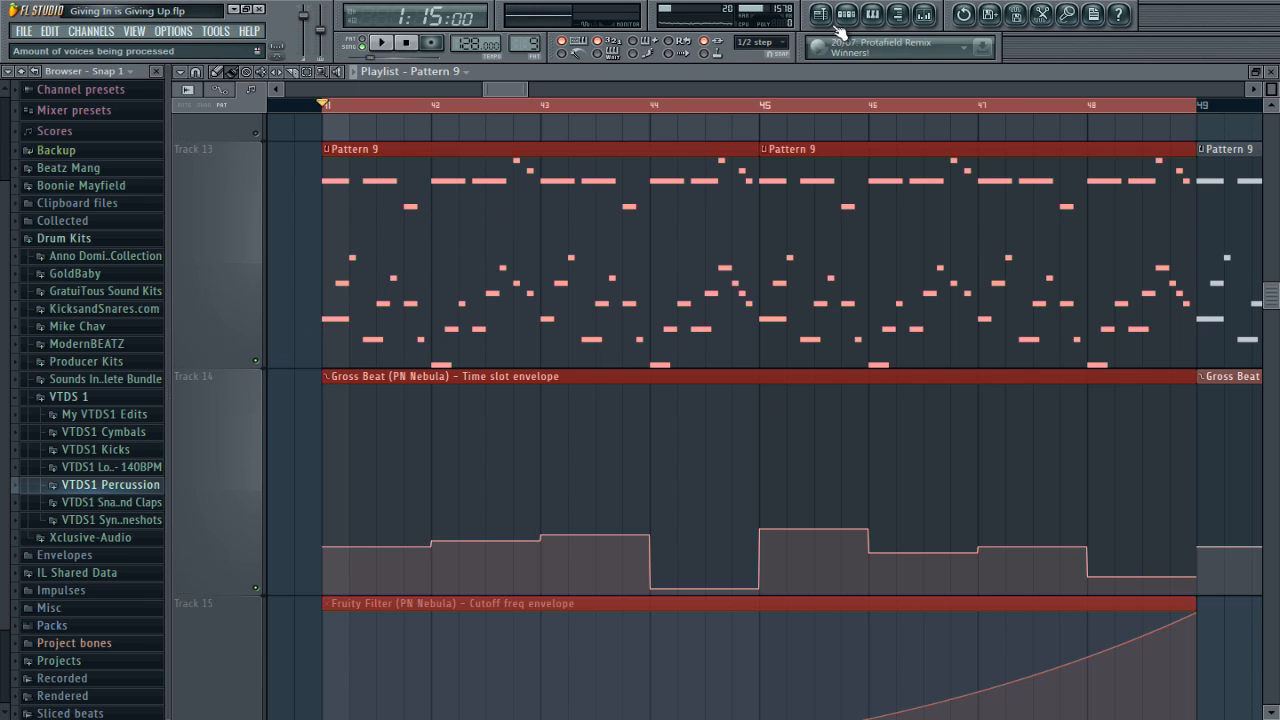
click(923, 14)
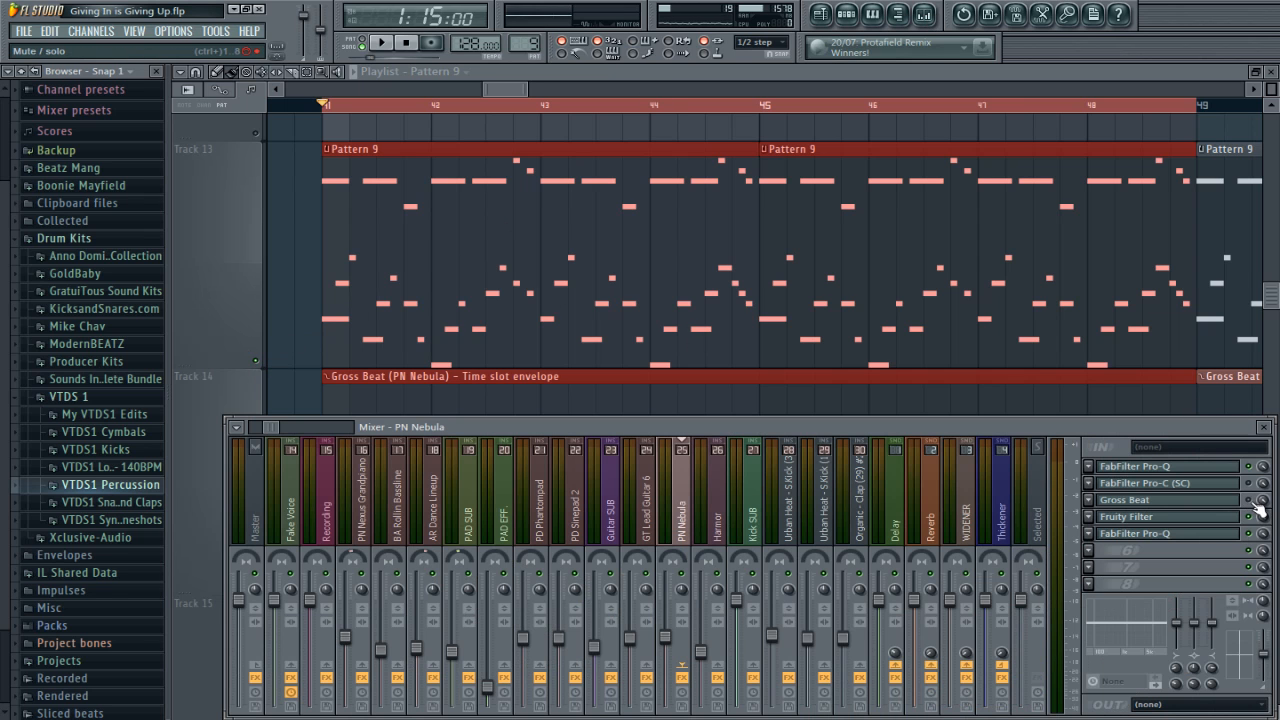
click(855, 77)
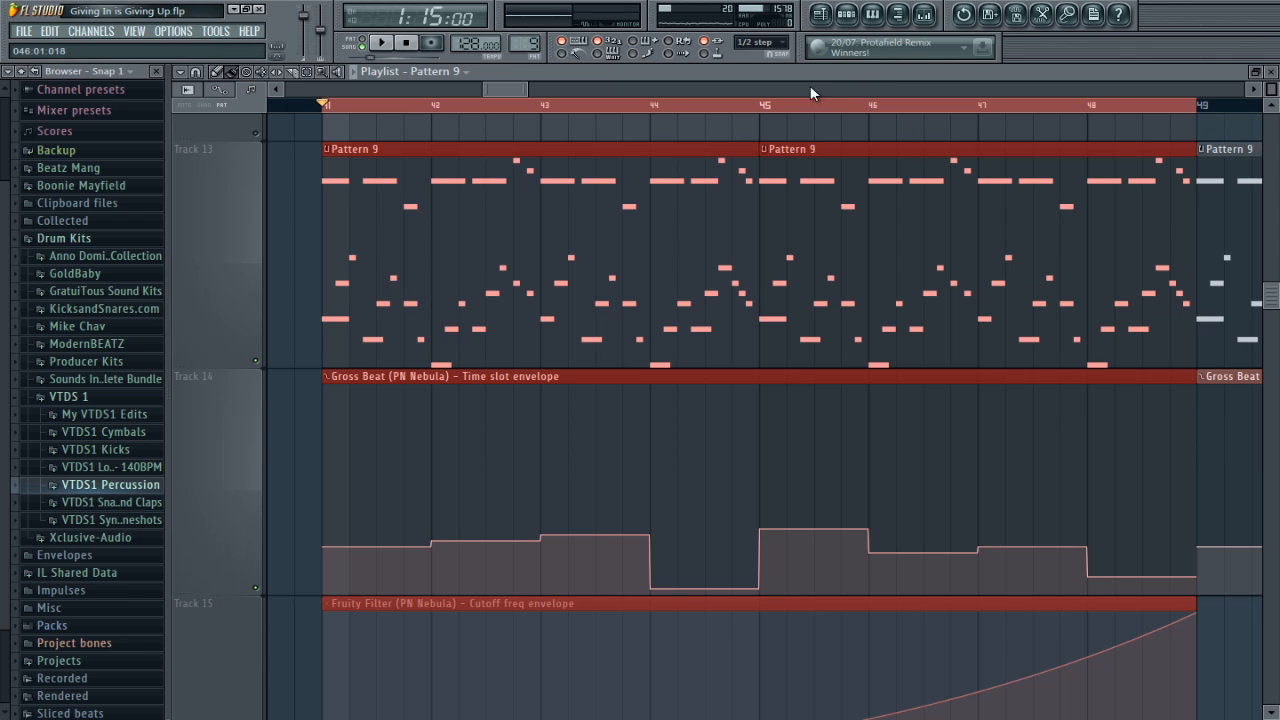
key(space)
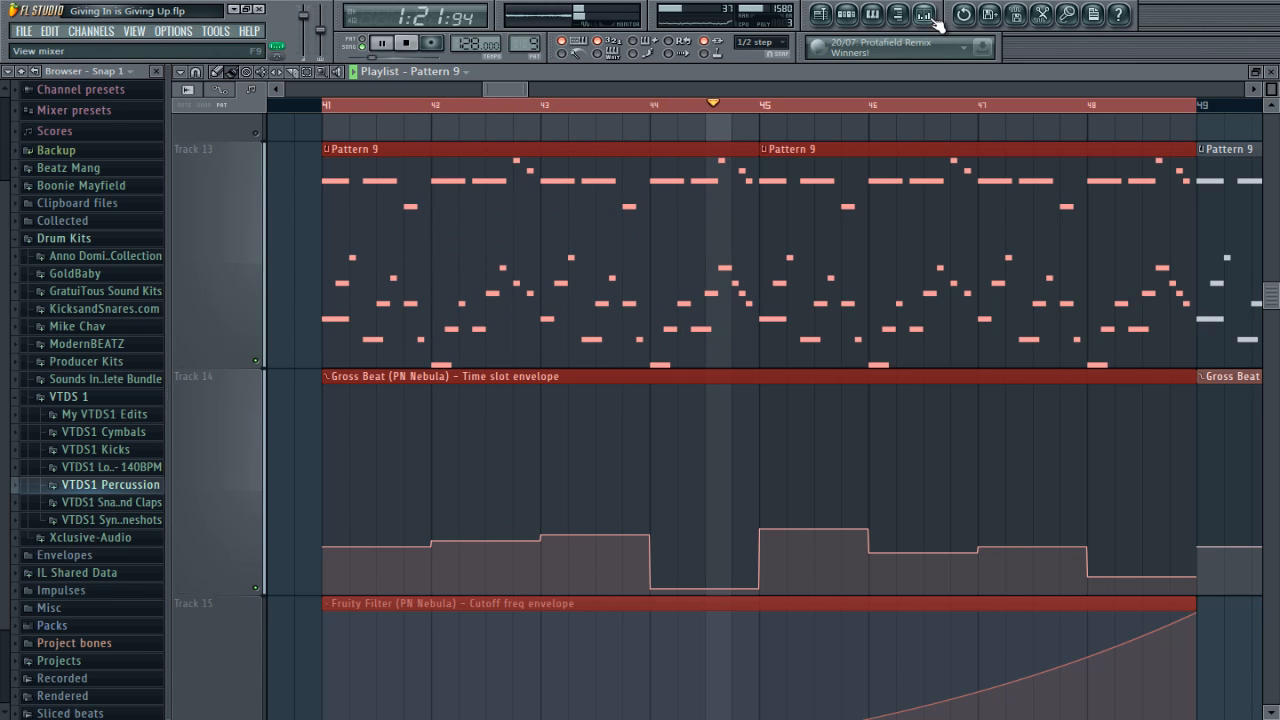
Step: View Gross Beat on the PN Nebula mixer track during playback, return to the playlist and stop the song
click(925, 14)
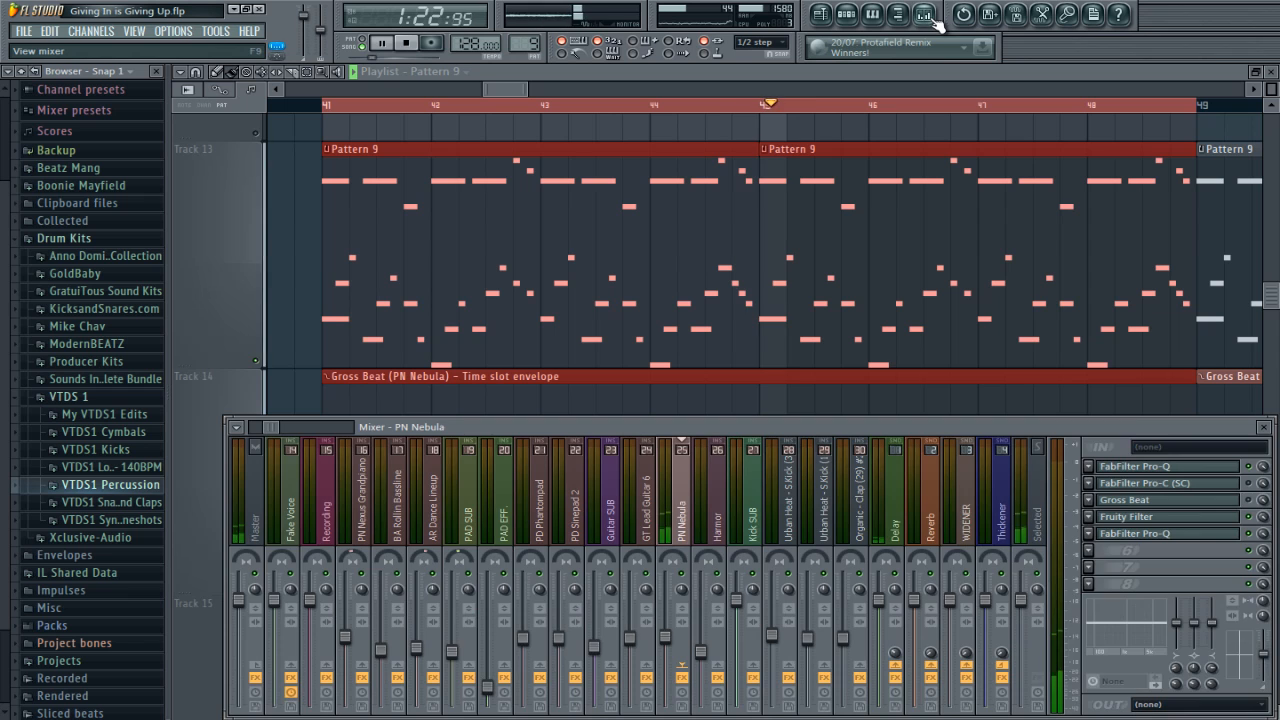
click(1222, 500)
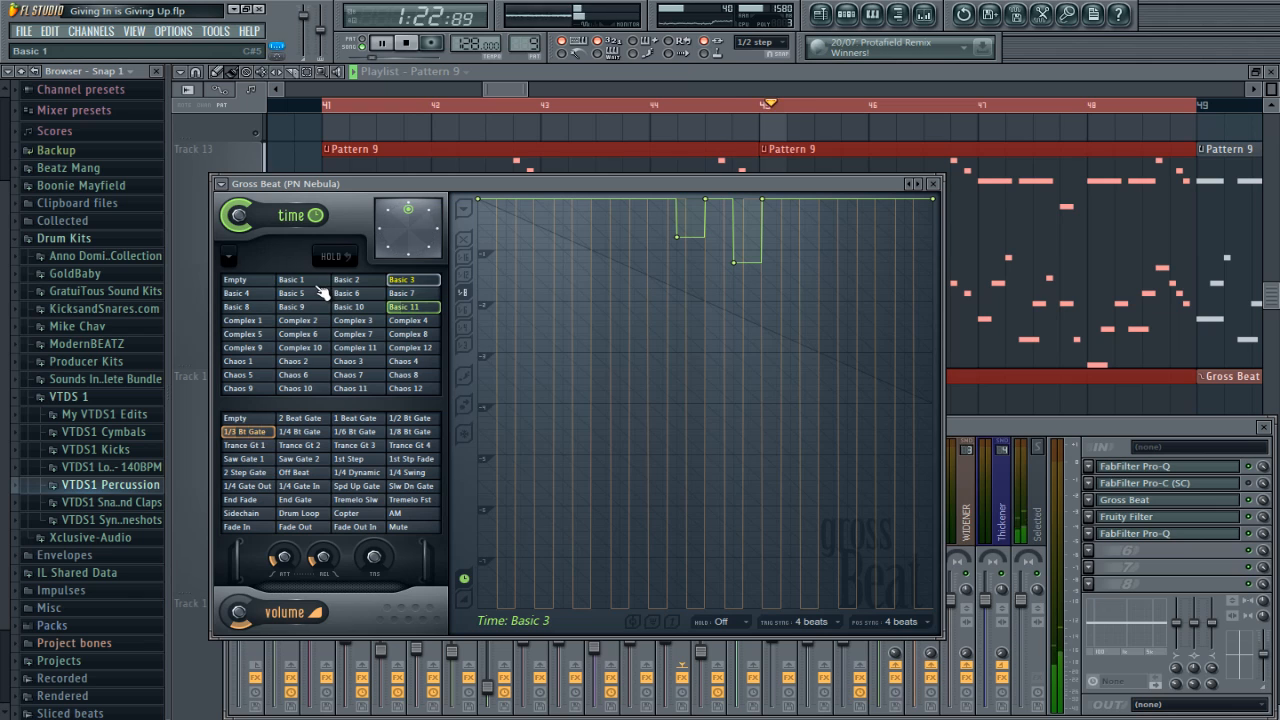
click(827, 71)
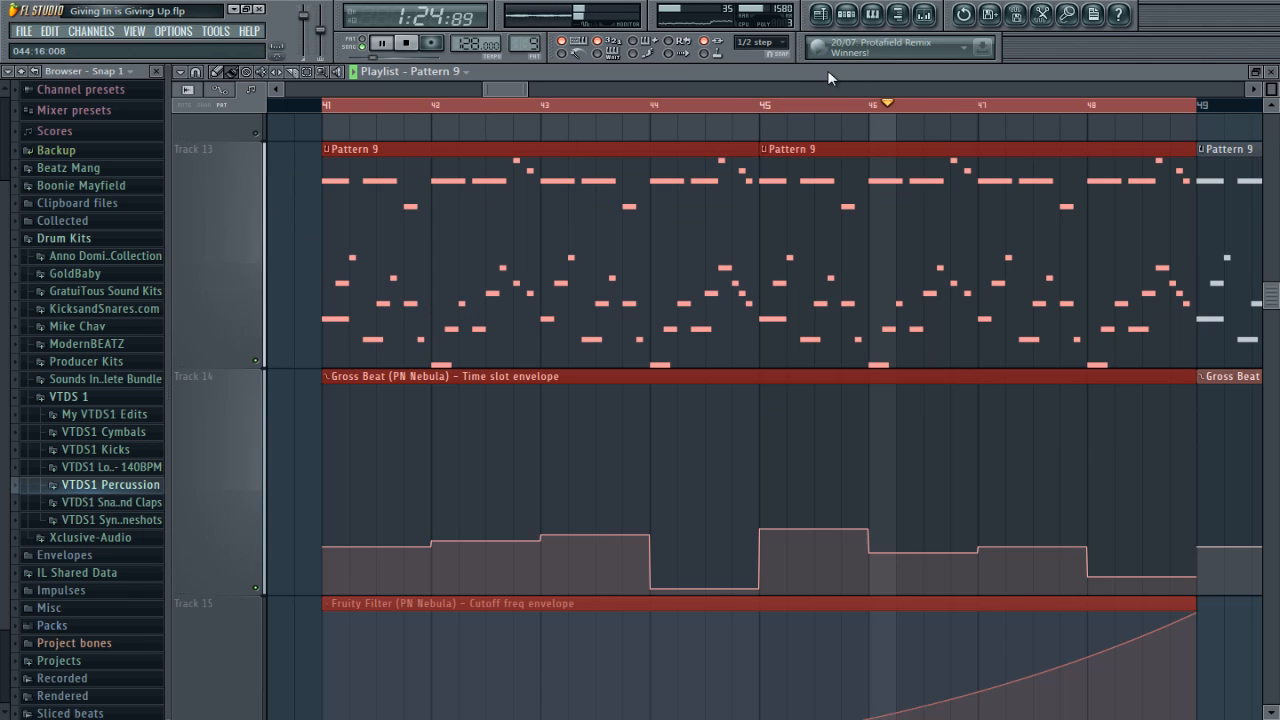
key(space)
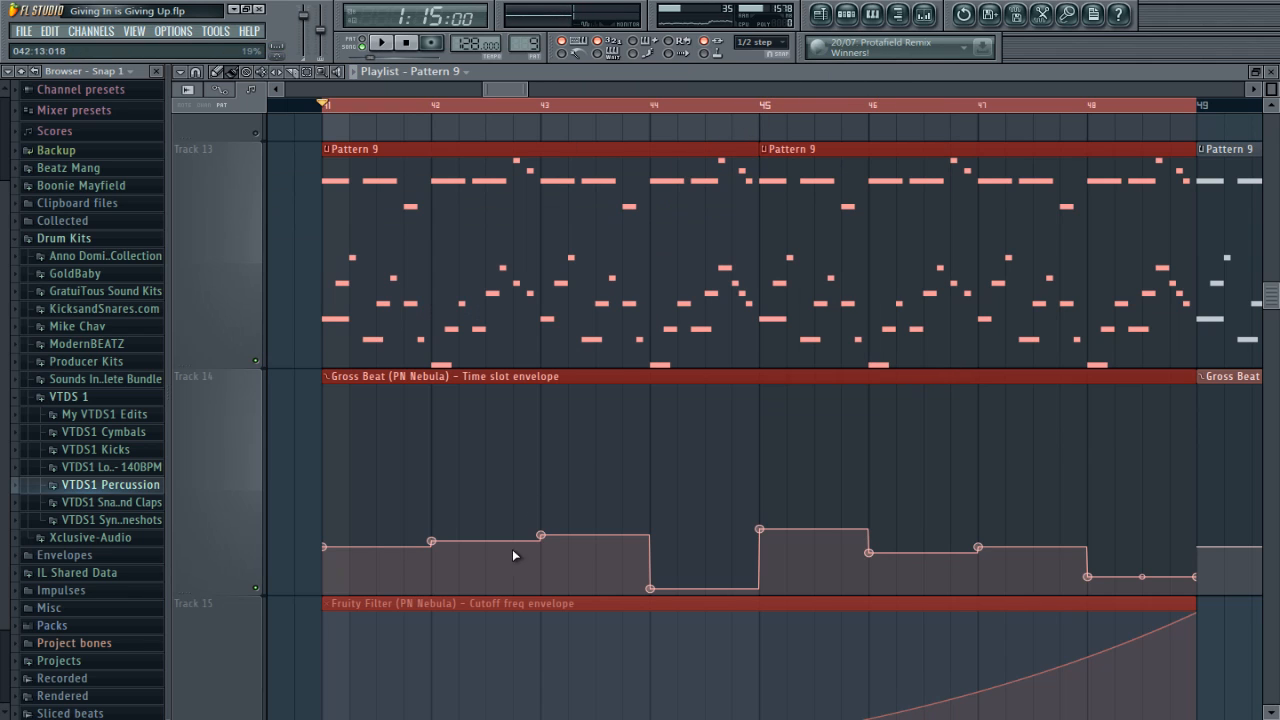
Step: Reposition the Gross Beat window and look through its time slots, ending on Basic 8
click(979, 547)
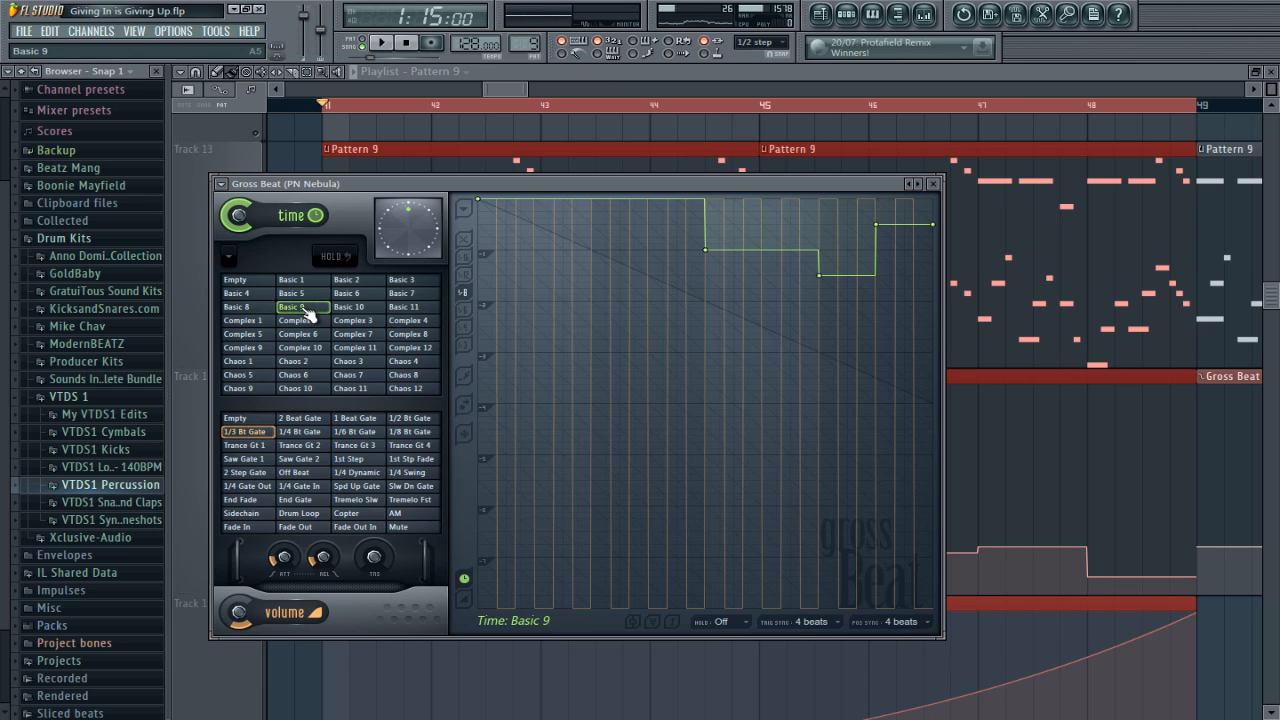
drag(551, 185, 824, 107)
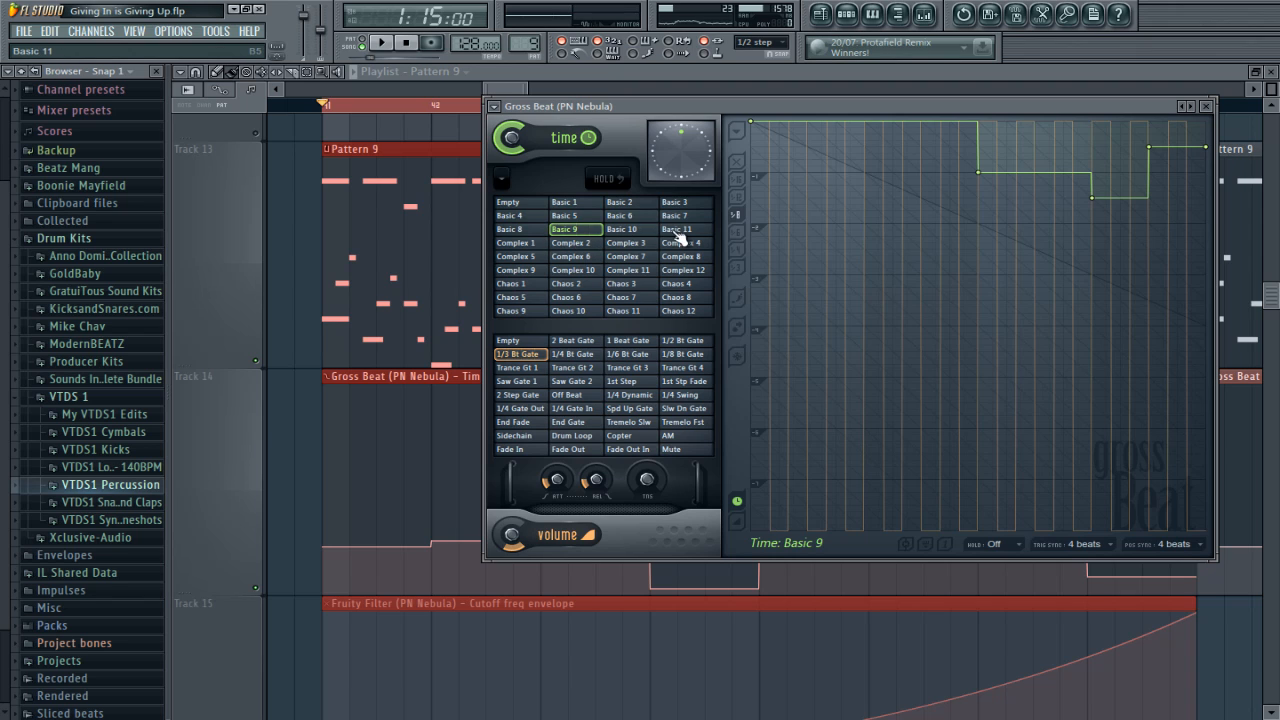
click(625, 232)
click(593, 232)
click(527, 244)
click(533, 231)
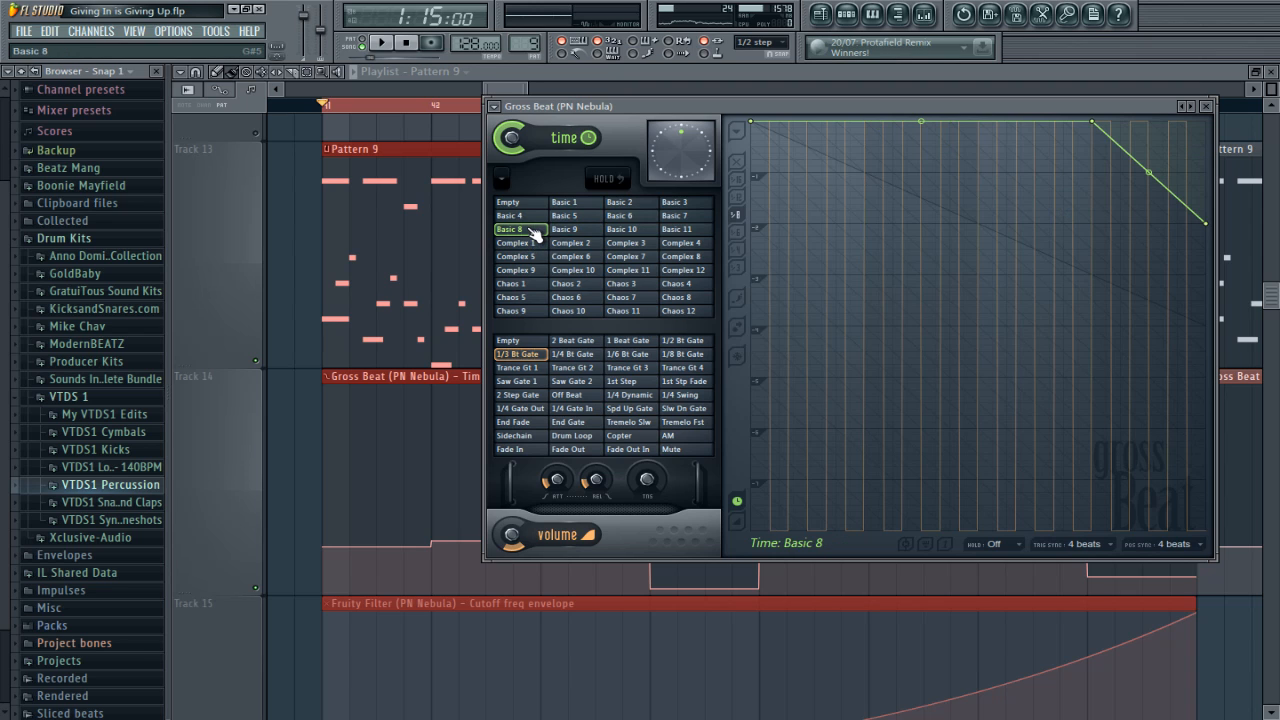
Step: Try adding a control point to the middle of the Basic 8 time envelope and delete it again
click(896, 216)
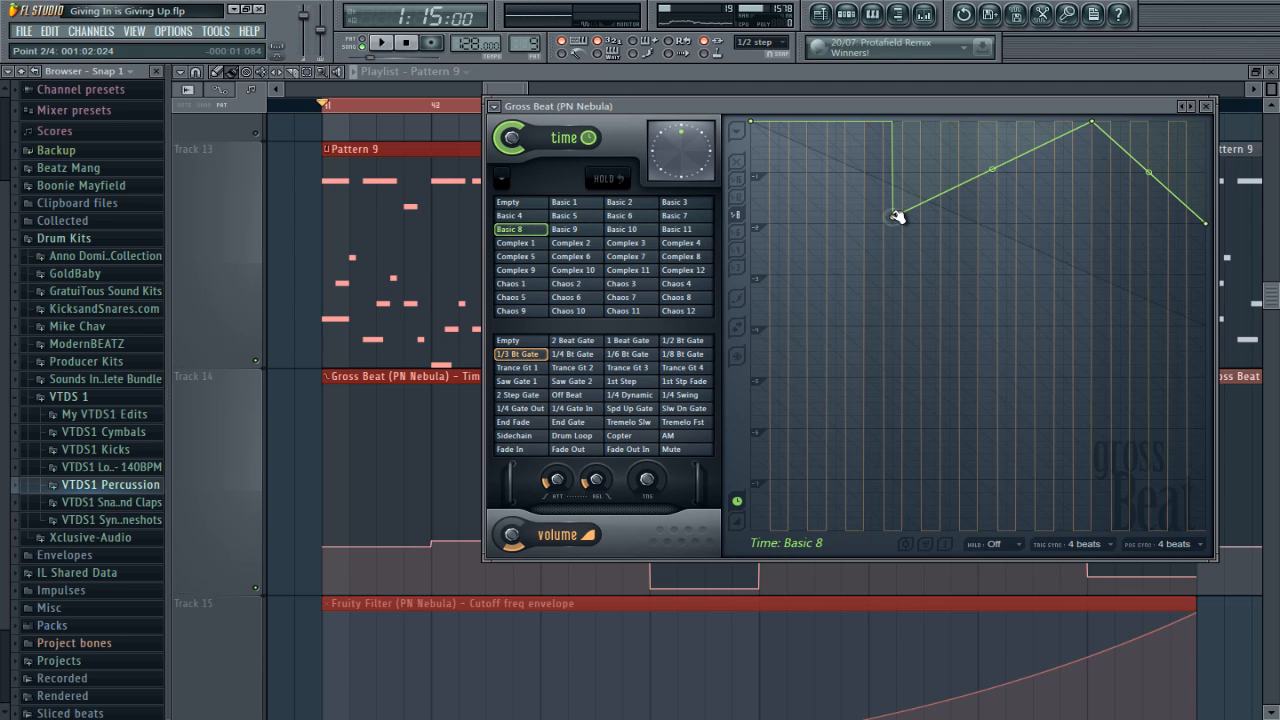
right_click(896, 216)
click(915, 242)
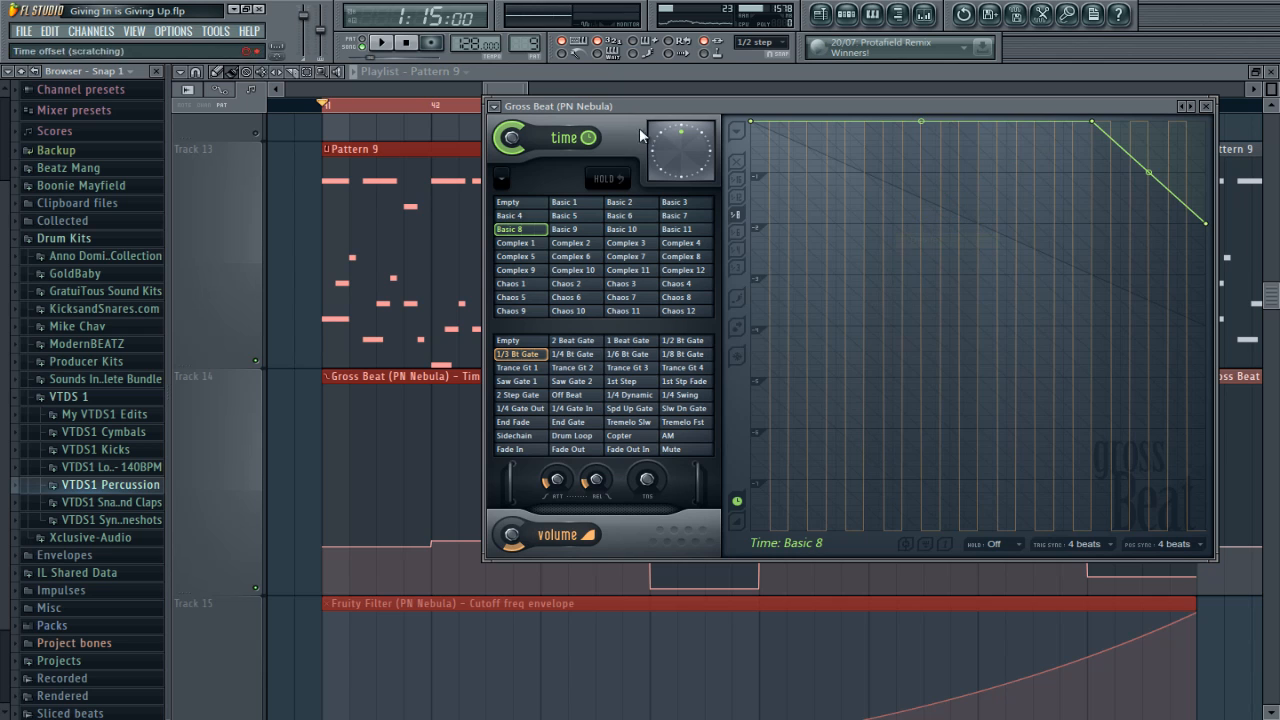
Step: Shift the Gross Beat window slightly and examine the Basic 9 and Basic 10 time envelopes
drag(756, 109, 750, 120)
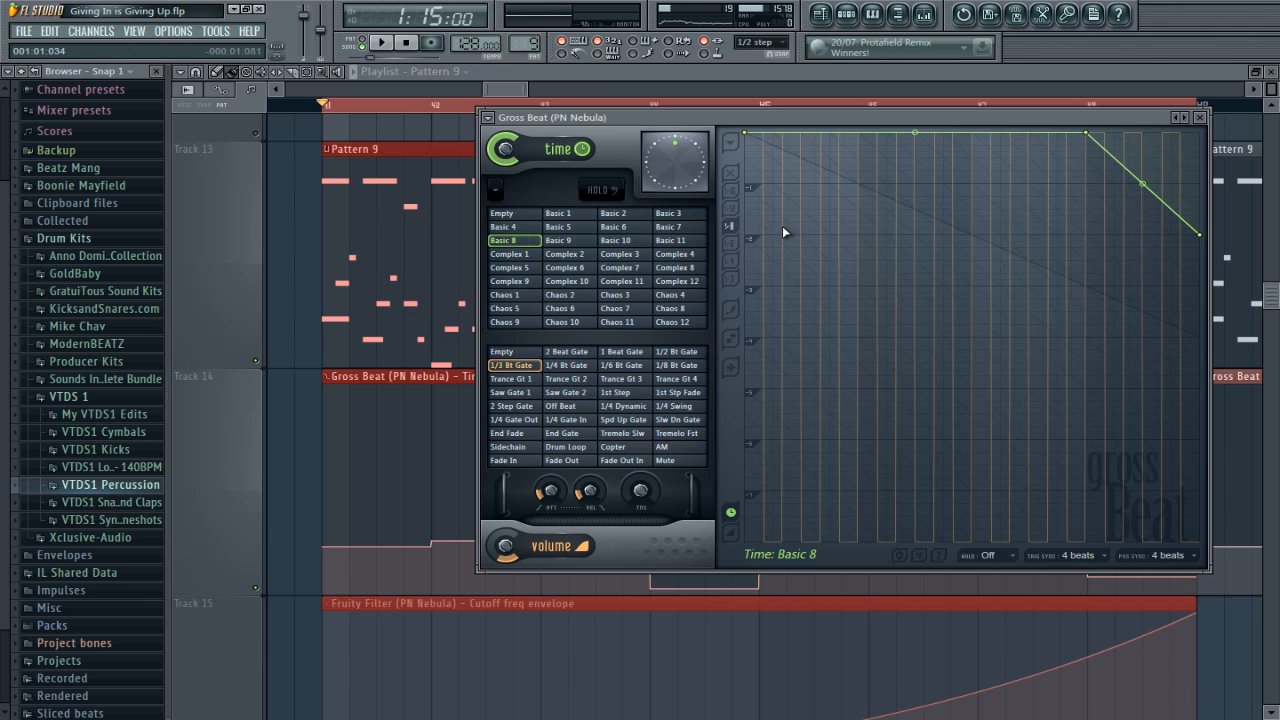
click(570, 241)
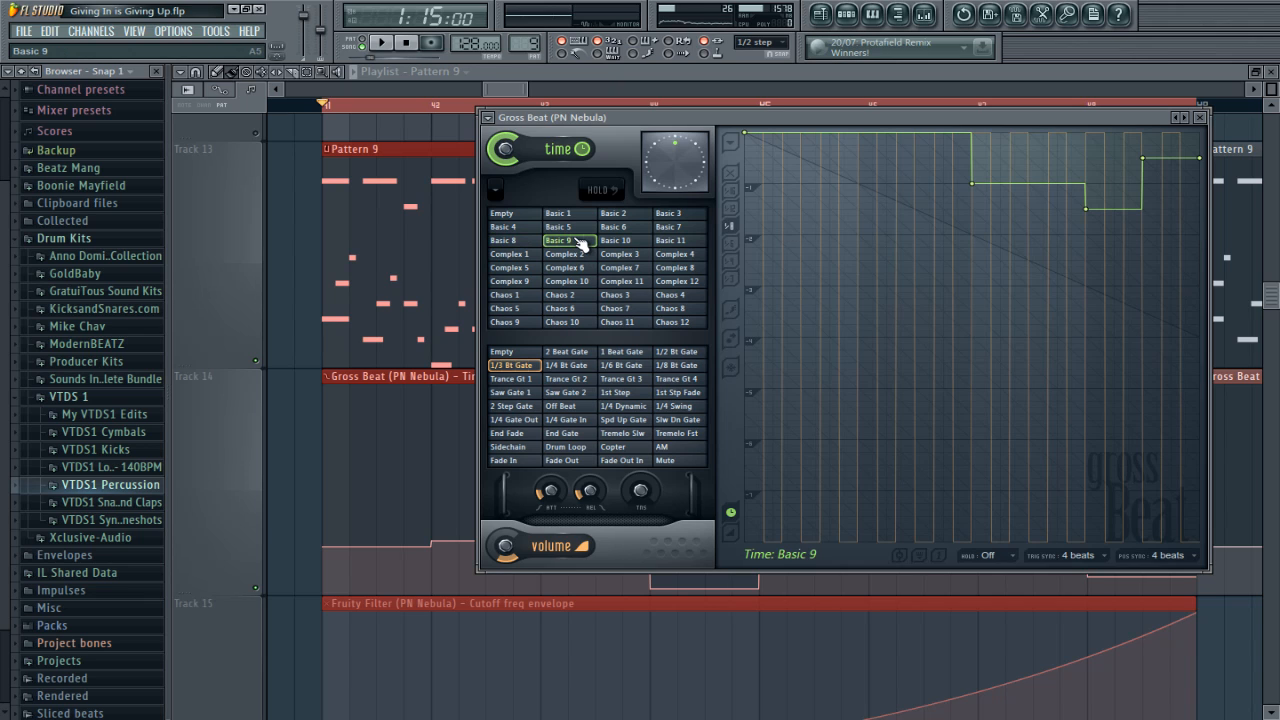
click(620, 241)
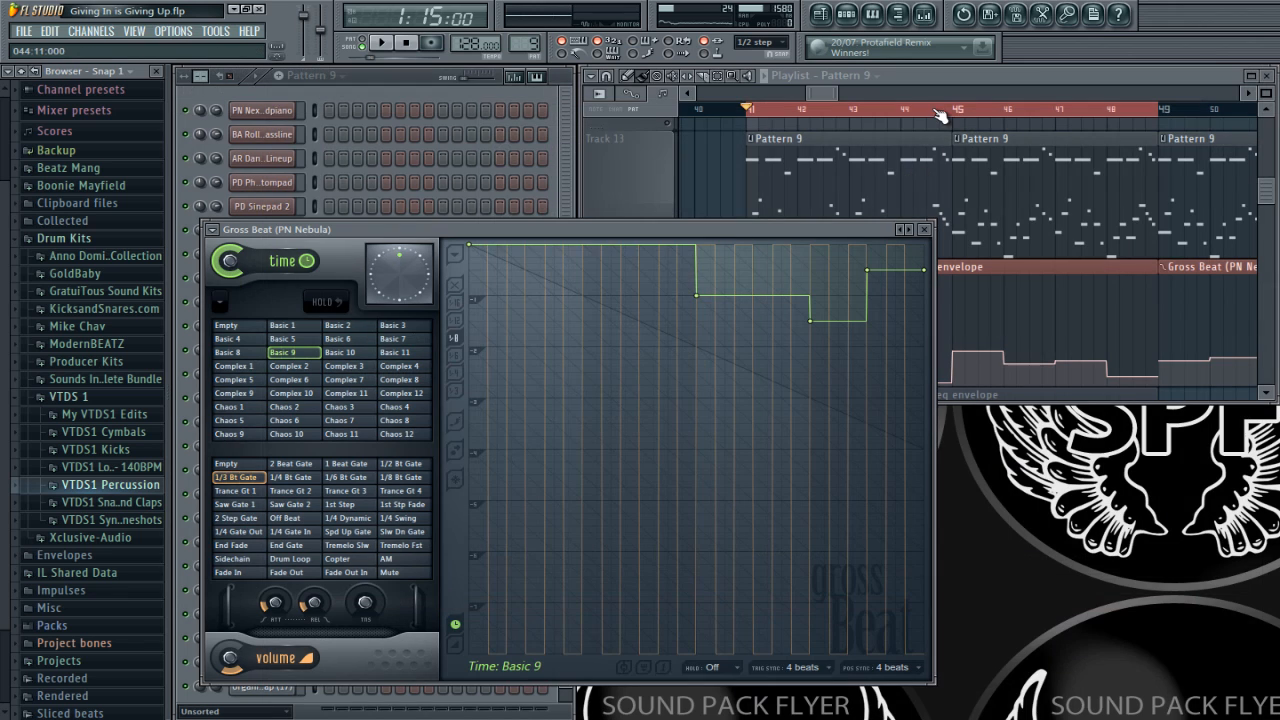
Step: Play the song from bar 45 while watching Gross Beat's active time slot, and stop playback
click(454, 228)
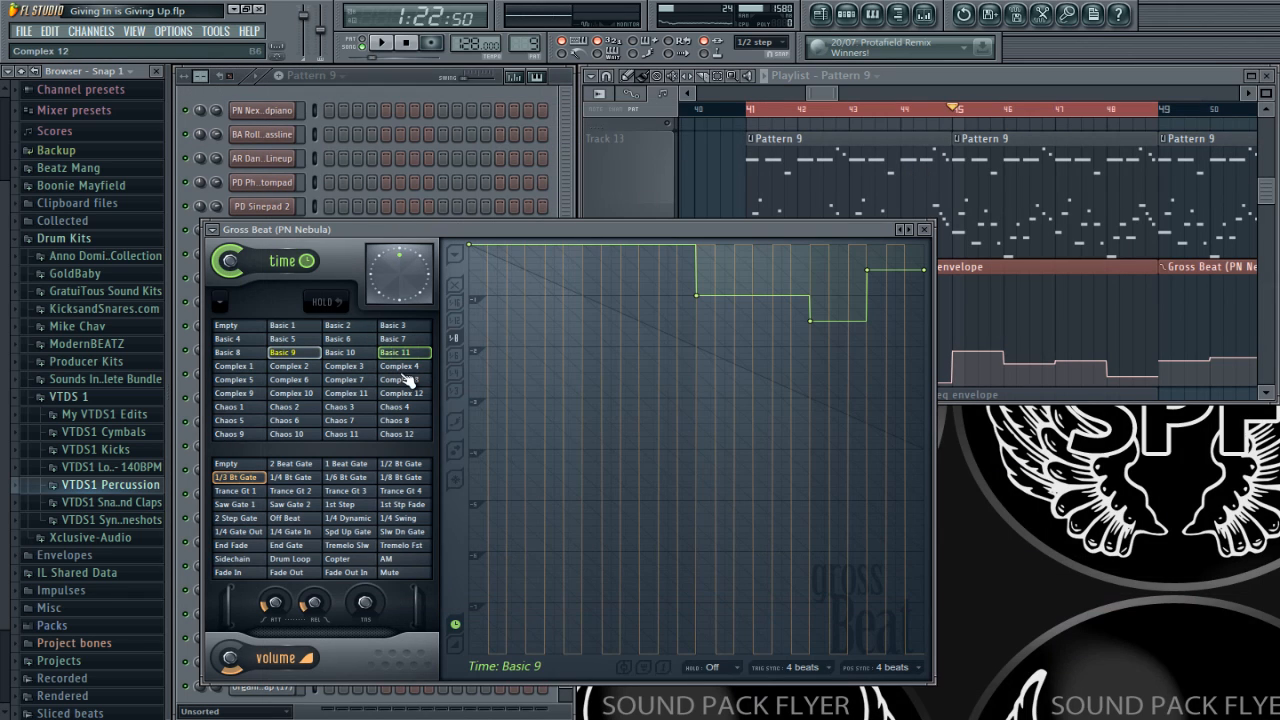
key(space)
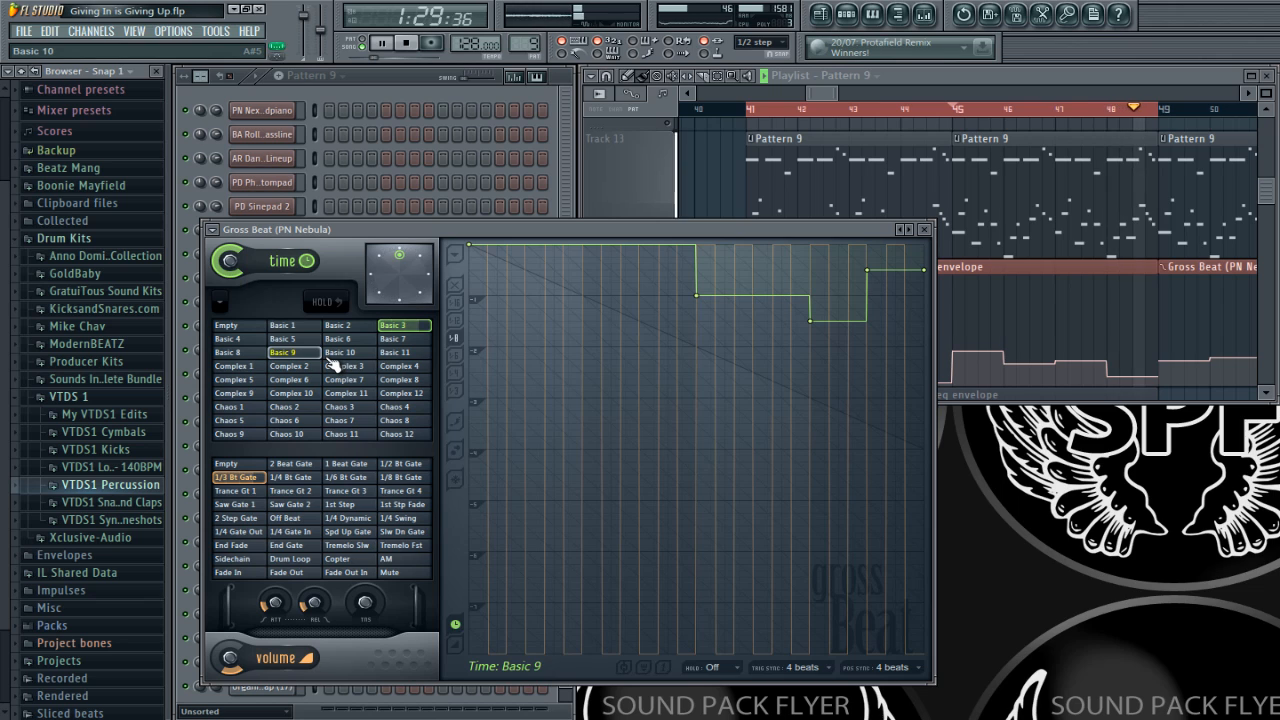
key(space)
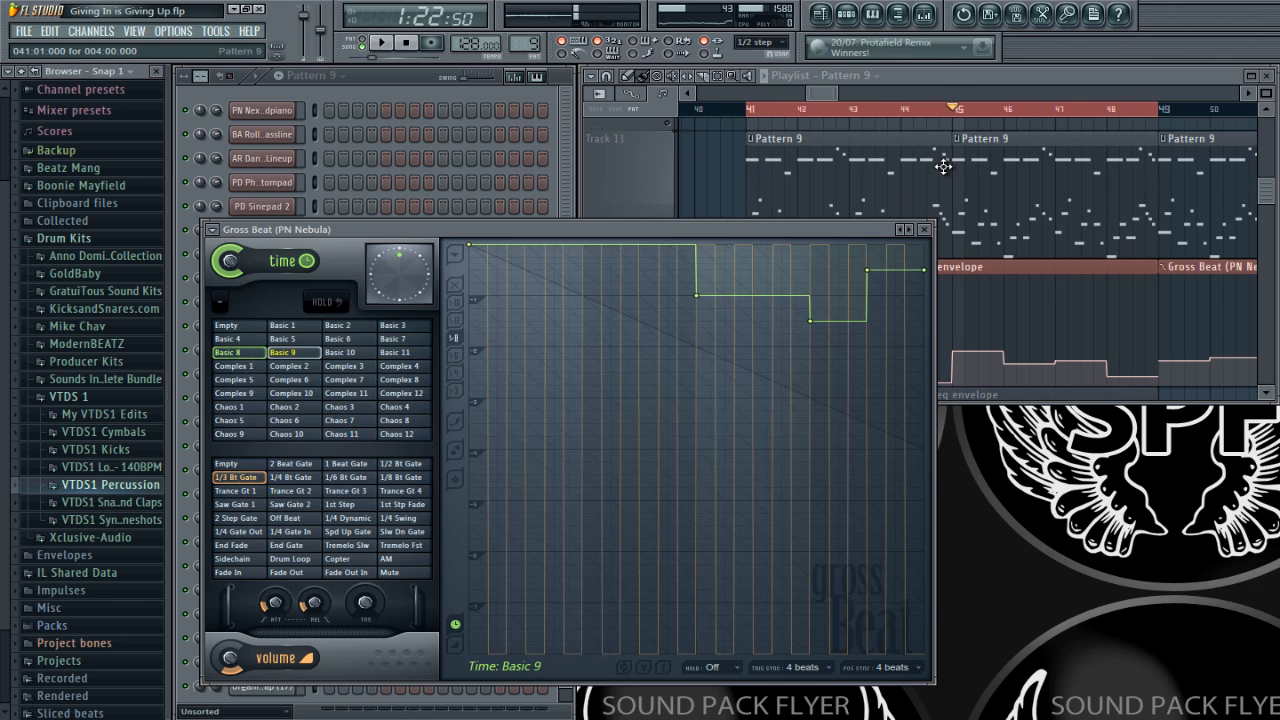
Step: Audition the song from bar 43 and watch the Basic 10 time envelope in Gross Beat
click(933, 70)
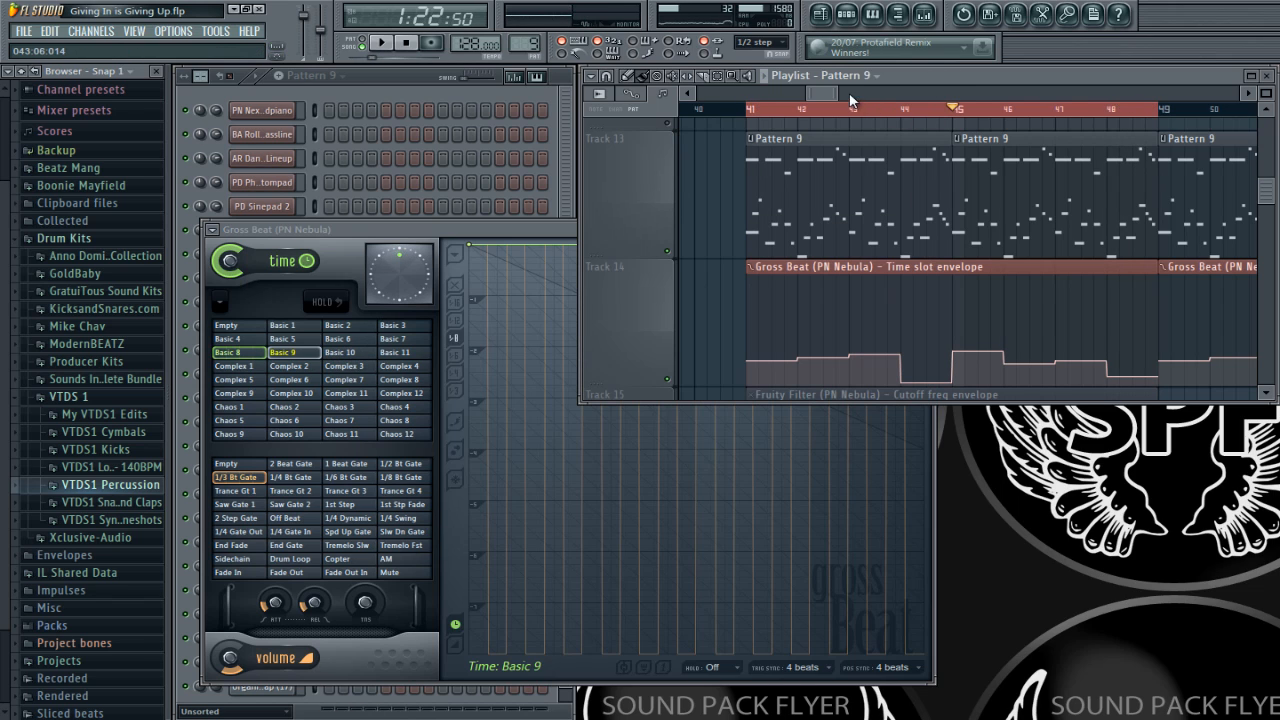
click(855, 110)
key(space)
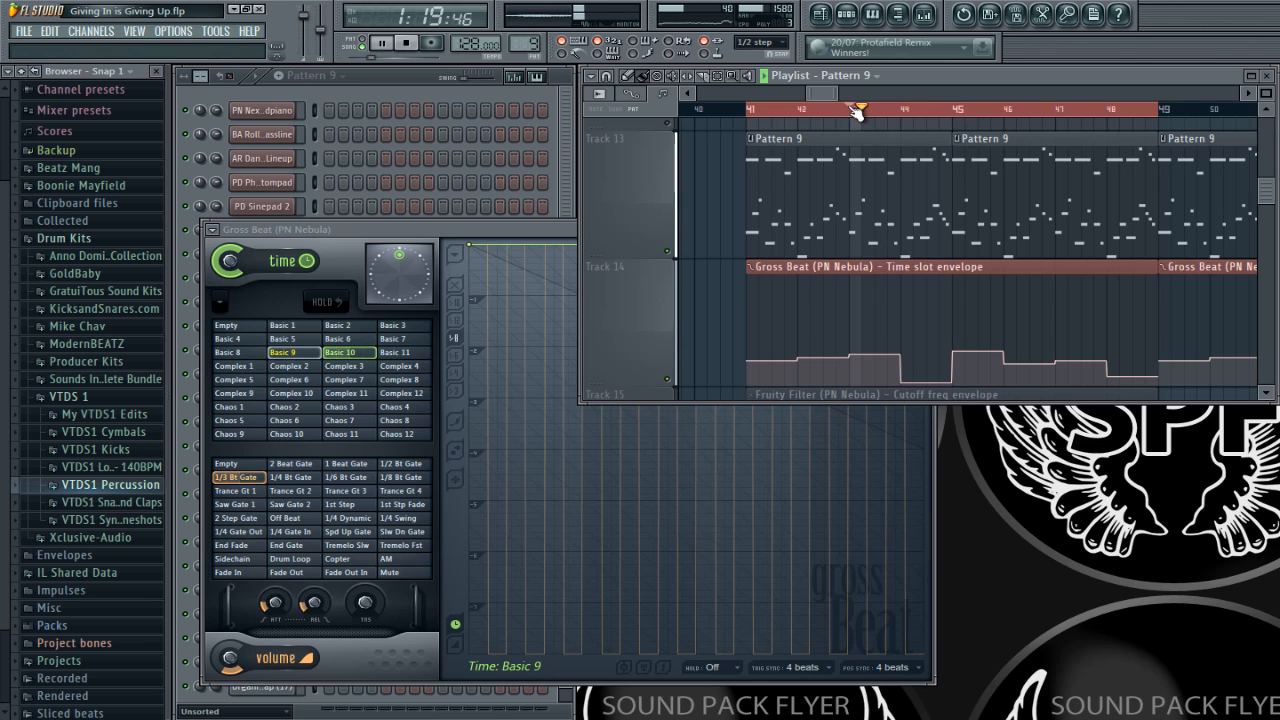
key(space)
click(455, 313)
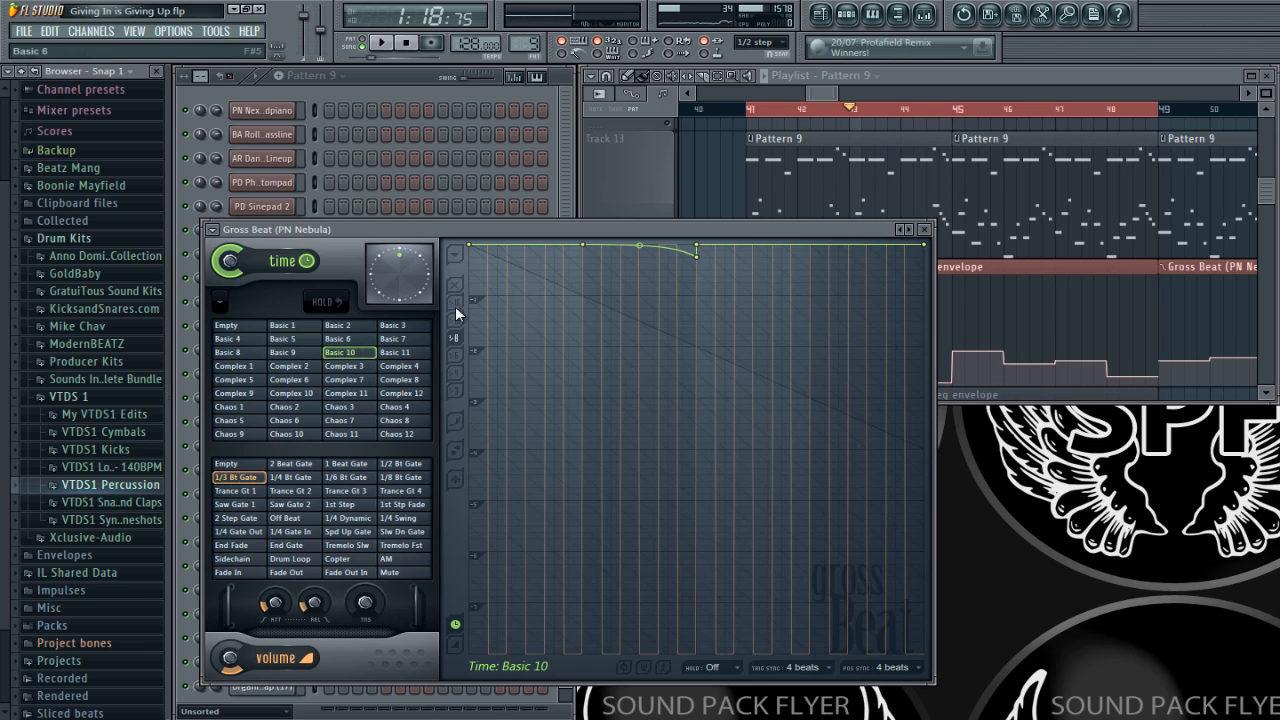
key(space)
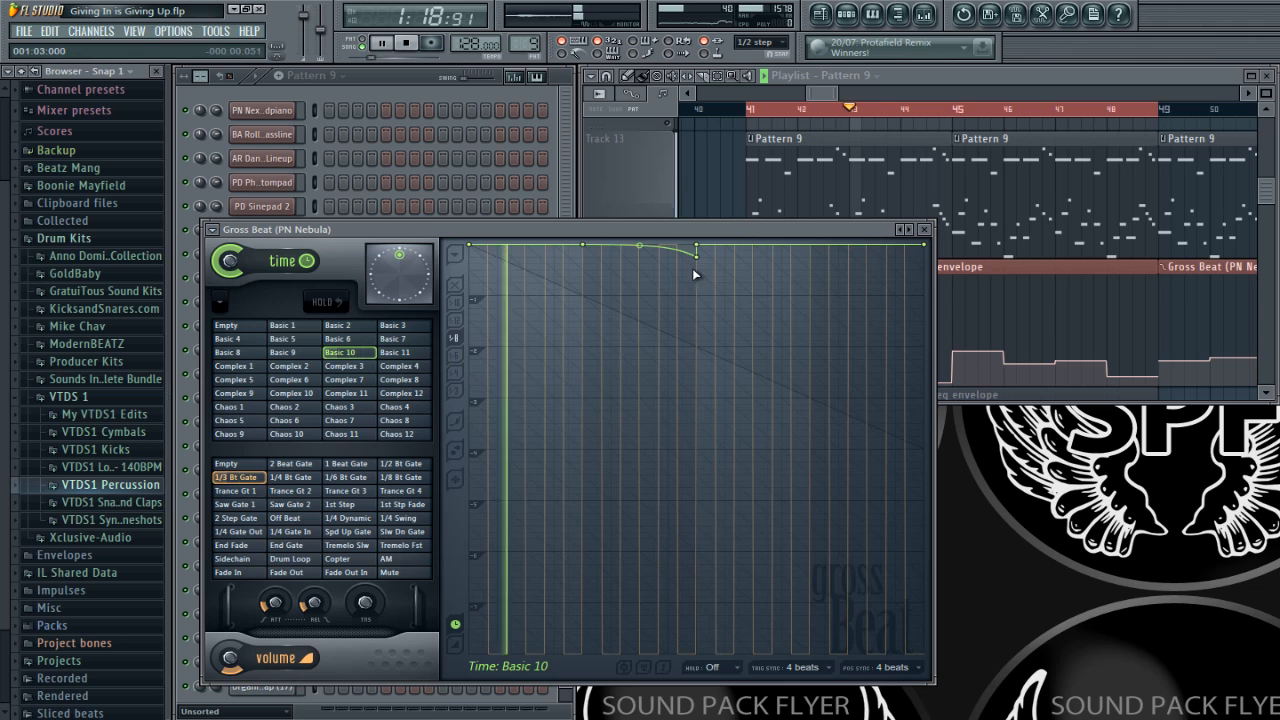
key(space)
Step: Audition the song from bar 44 and follow the stepped Basic 1 time envelope in Gross Beat
click(909, 82)
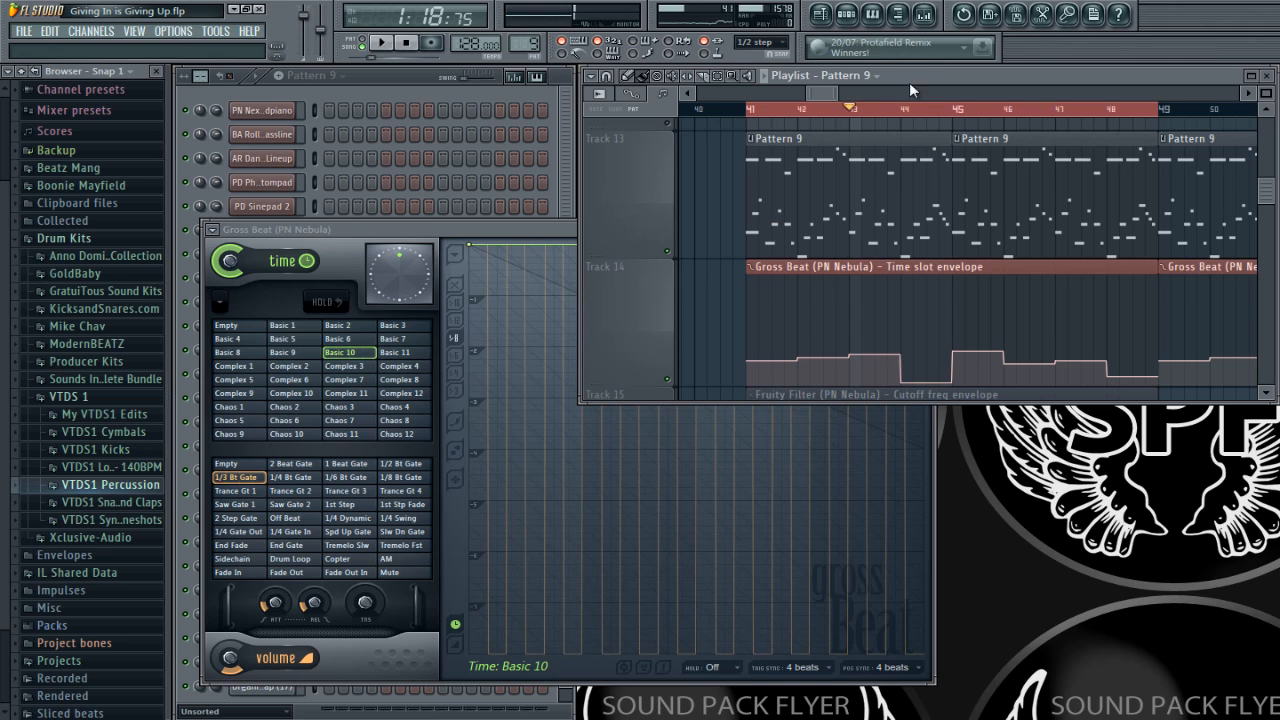
click(902, 108)
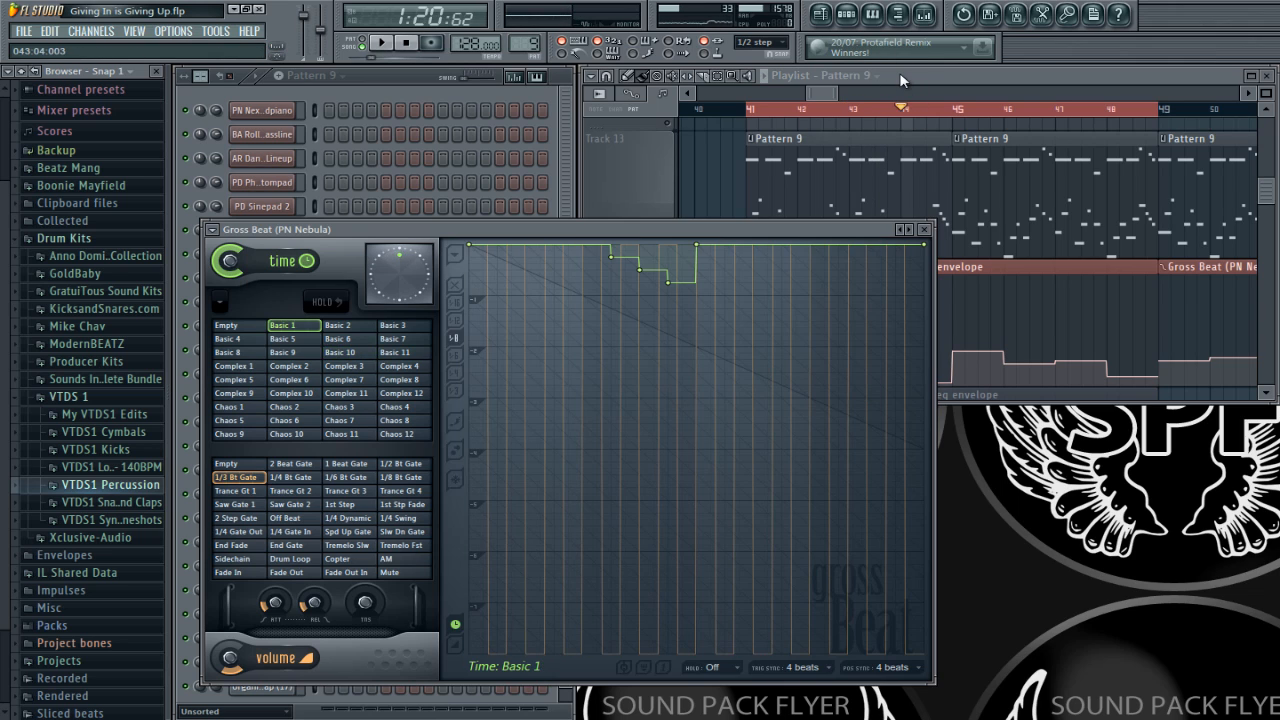
key(space)
key(space)
key(space)
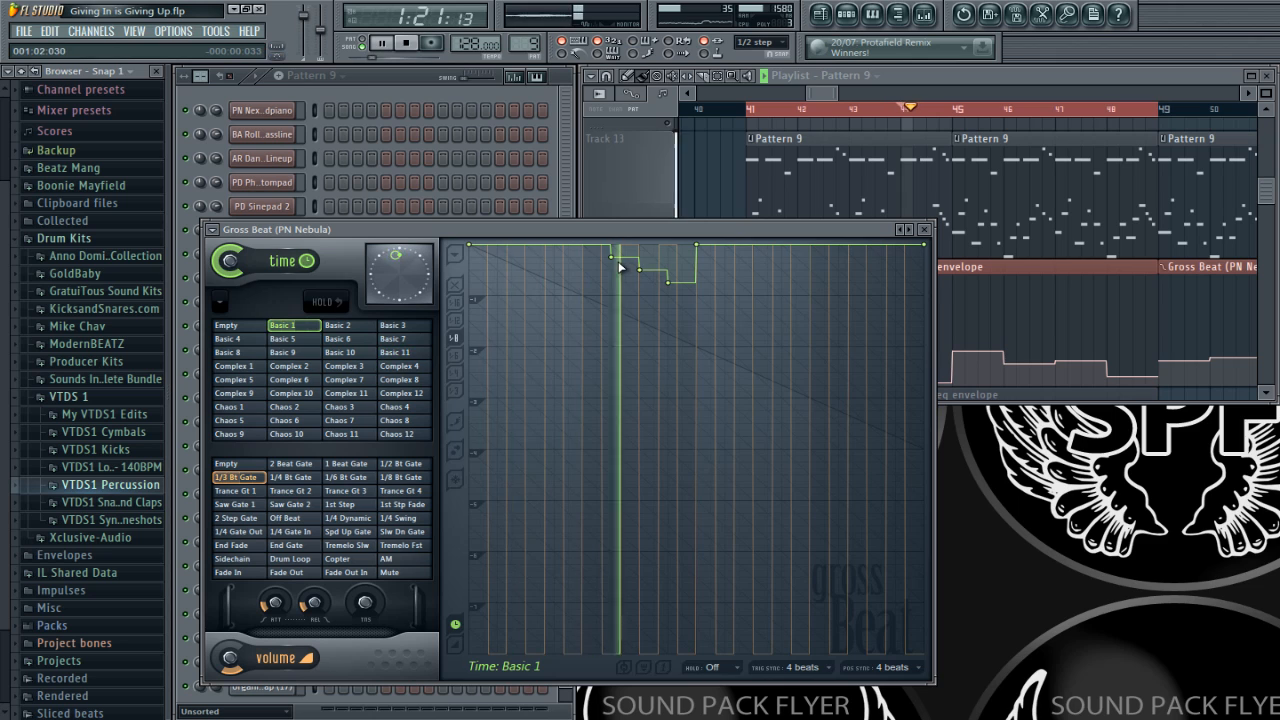
key(space)
Step: Compare playback from bar 44 with Gross Beat bypassed and enabled on the PN Nebula mixer track
click(923, 16)
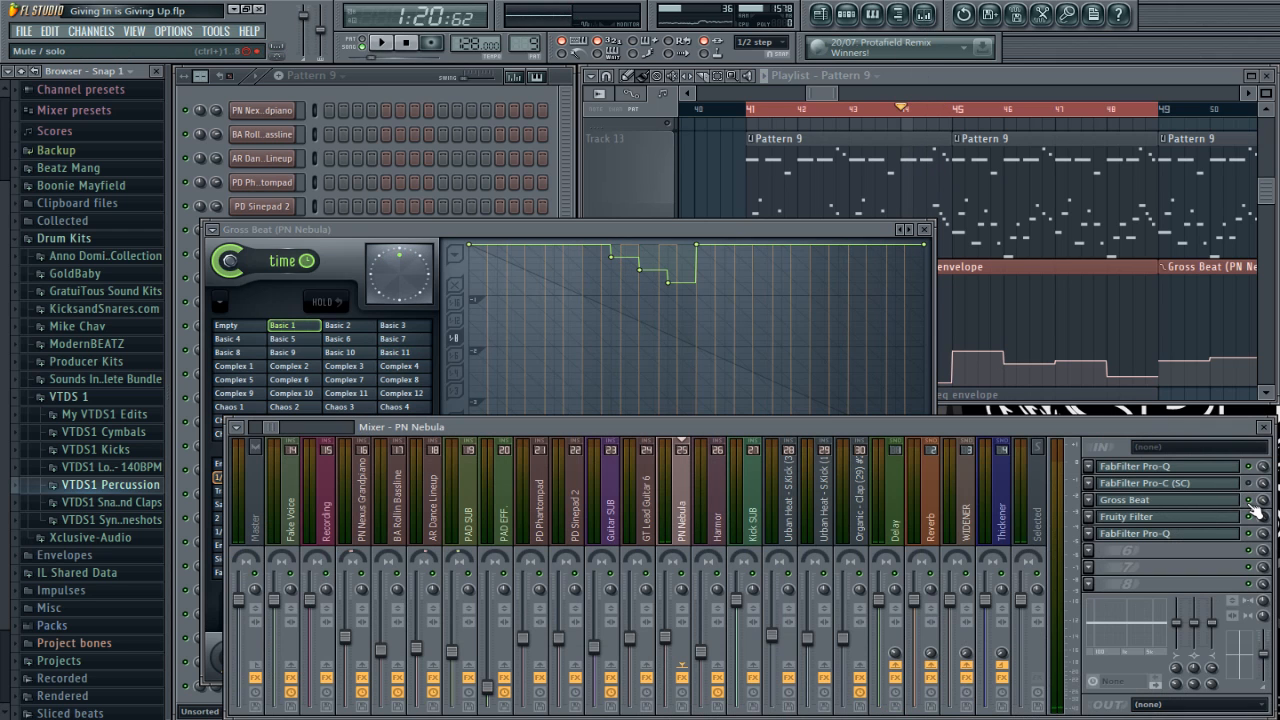
key(space)
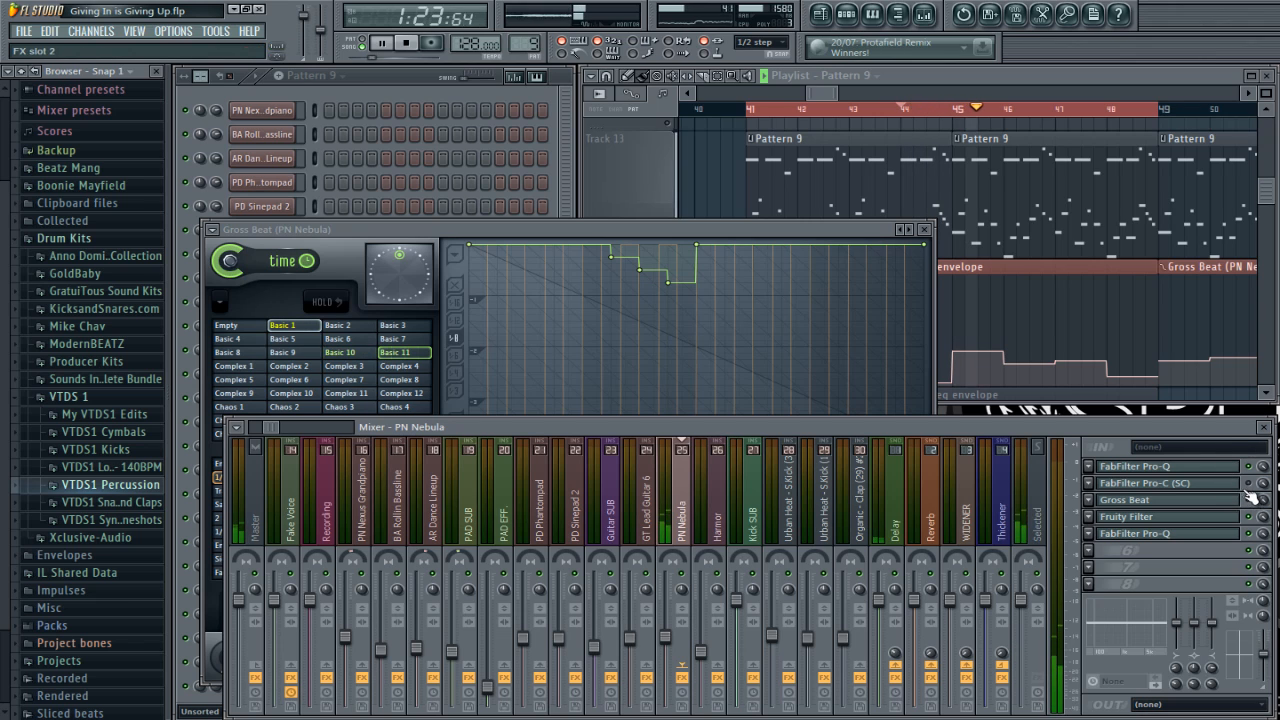
key(space)
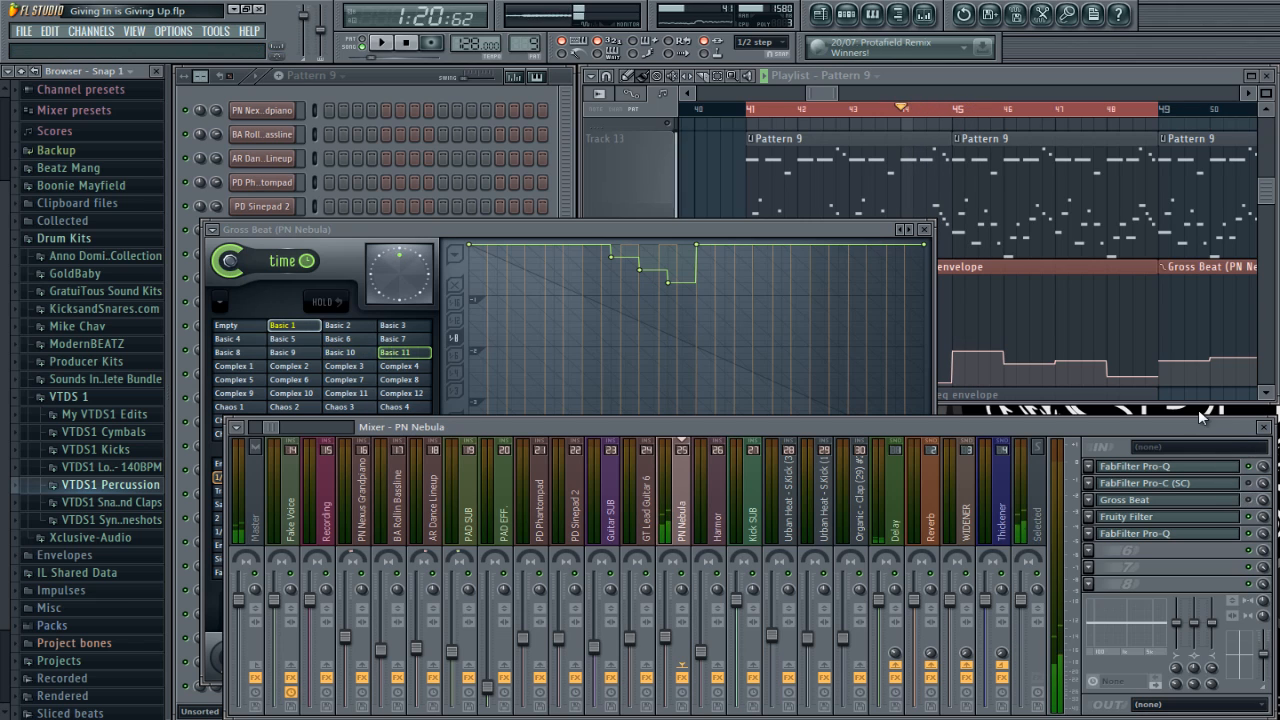
key(space)
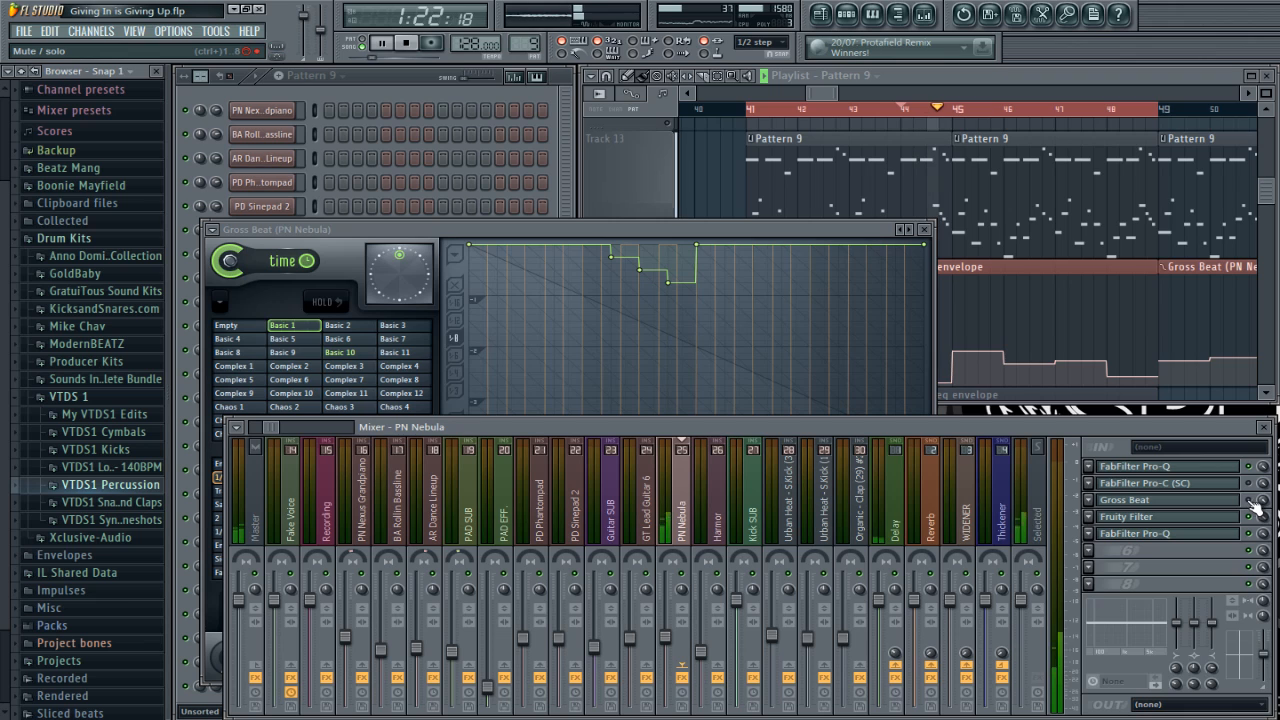
key(space)
key(space)
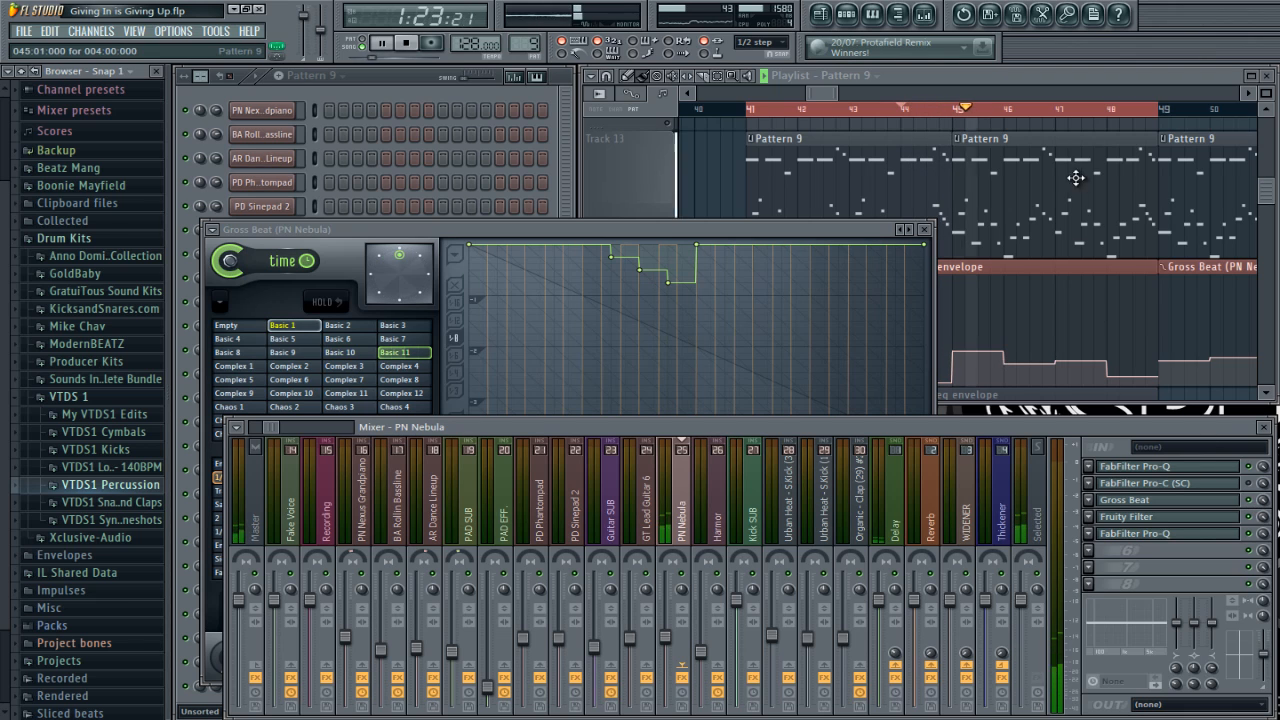
Step: Audition the song from bar 47 and select the Basic 8 time slot in Gross Beat
key(space)
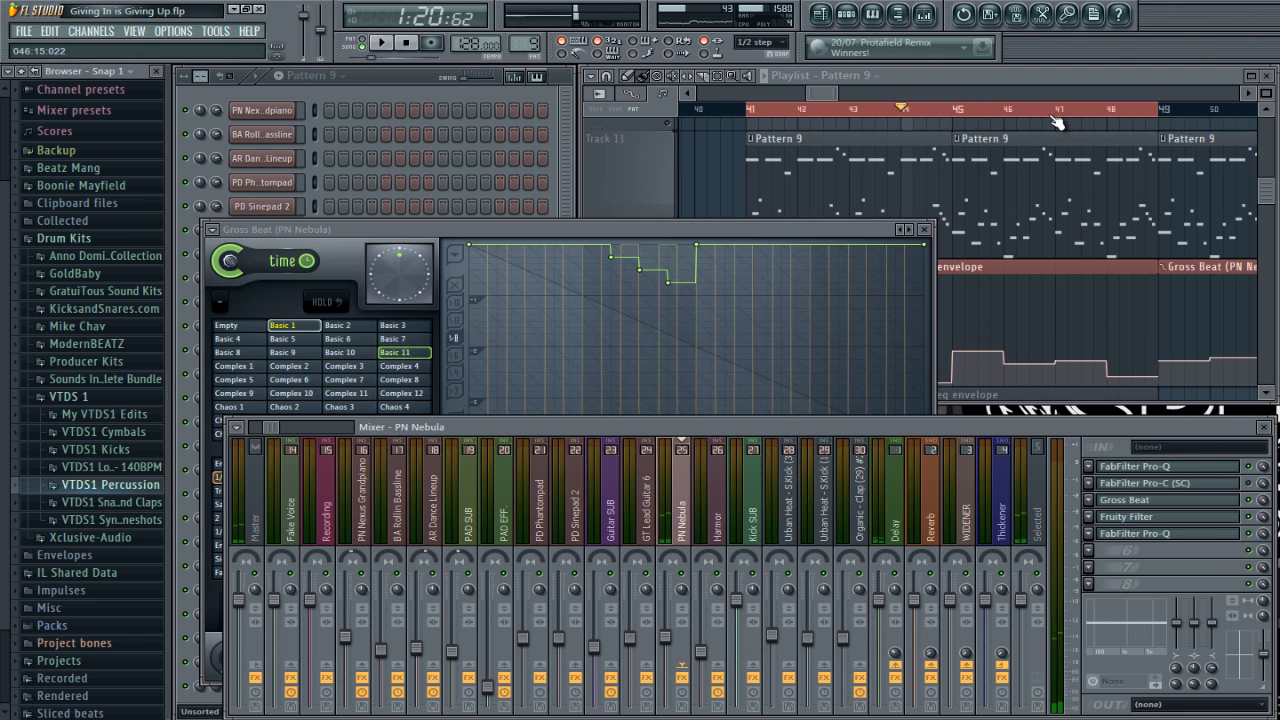
click(1056, 122)
key(space)
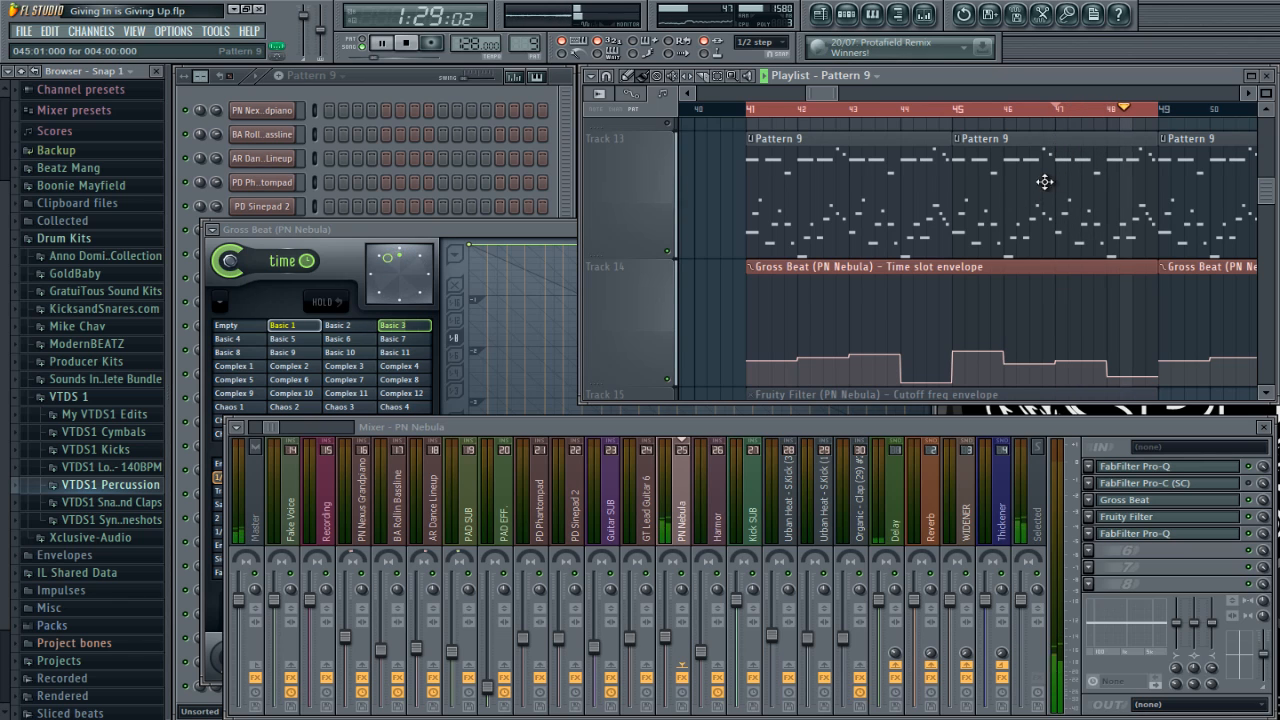
key(space)
click(553, 237)
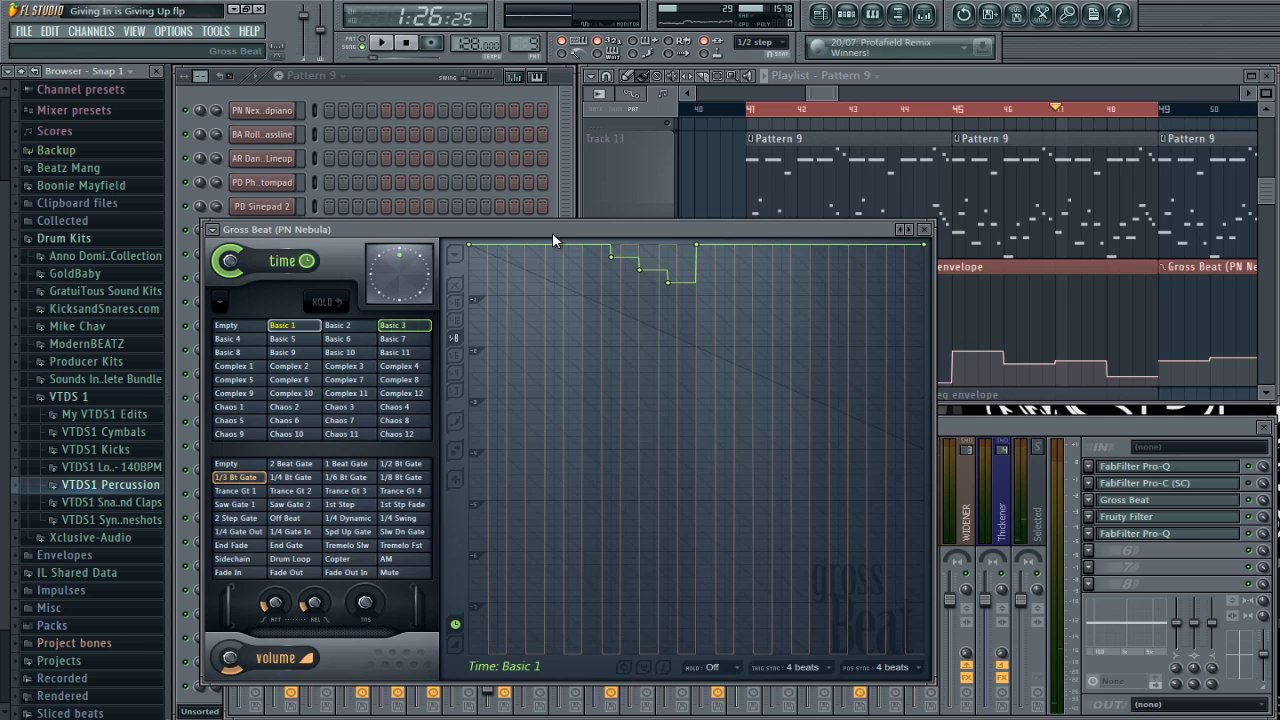
click(240, 353)
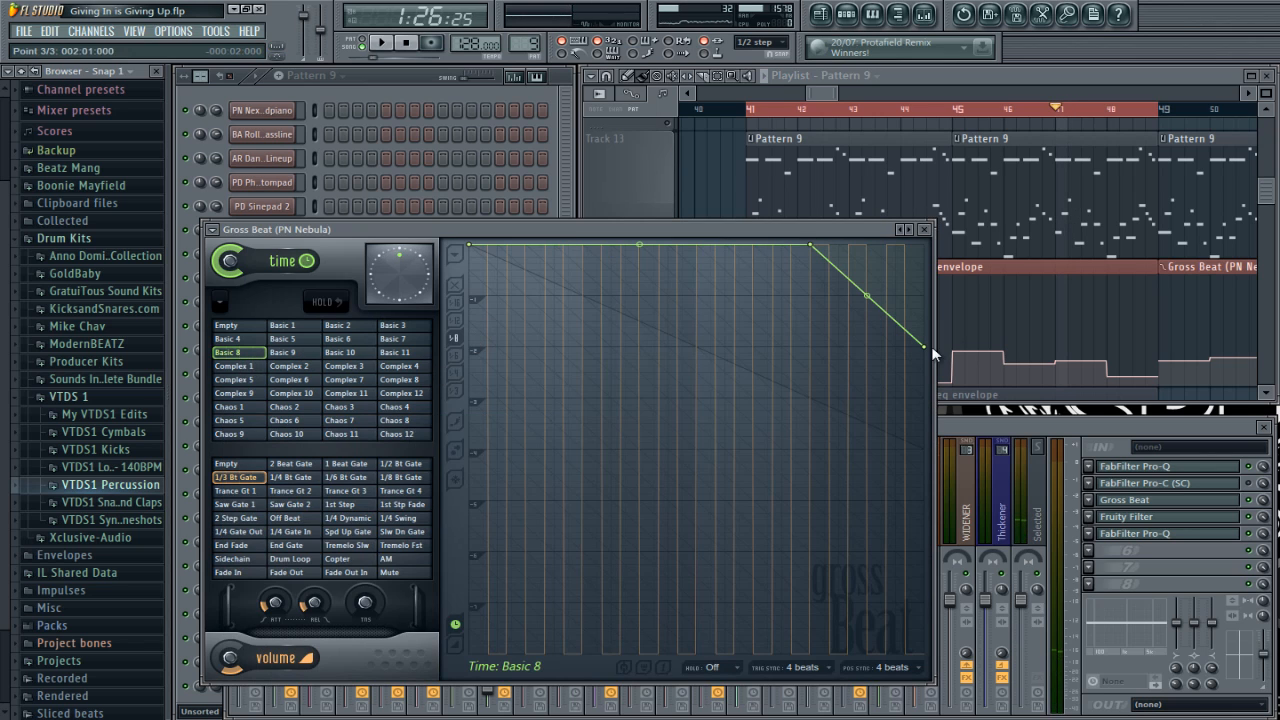
Step: Audition the song from bar 47 to hear the Basic 8 time slot on the PN Nebula melody
key(space)
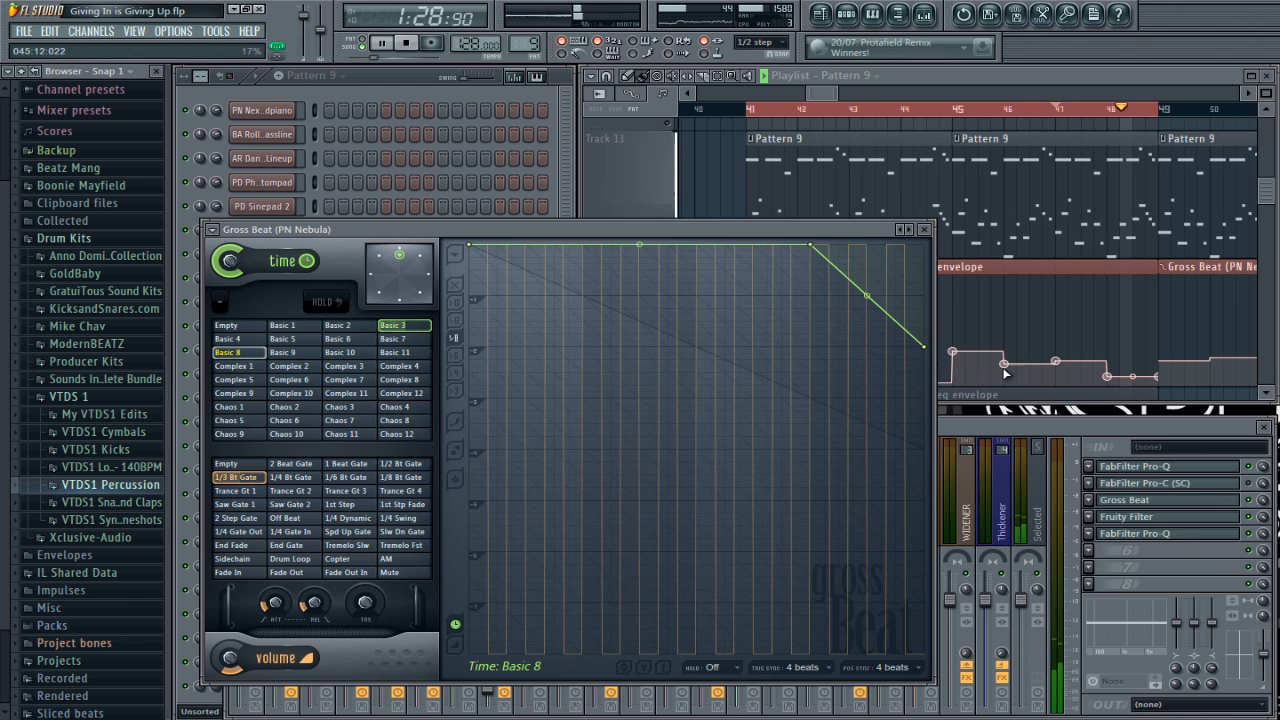
click(1051, 80)
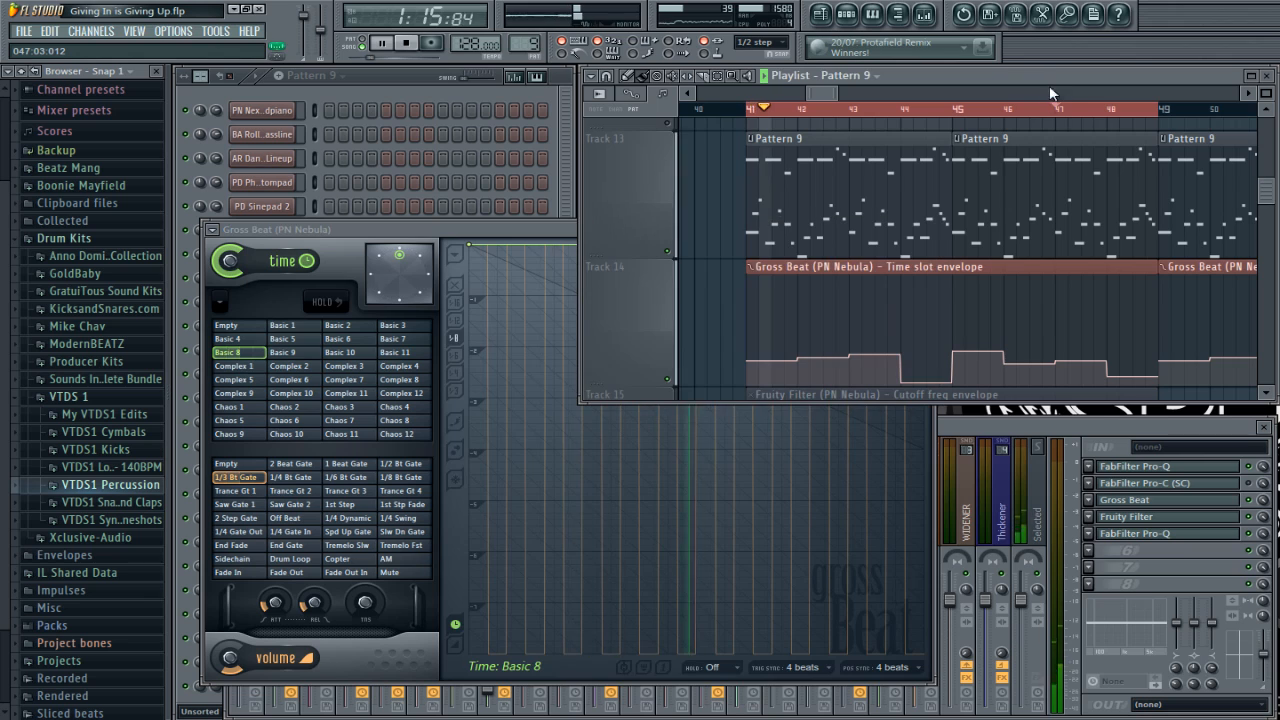
key(space)
Step: Audition the song from bar 46 and inspect the envelope of the Basic 7 time slot in Gross Beat
click(1006, 110)
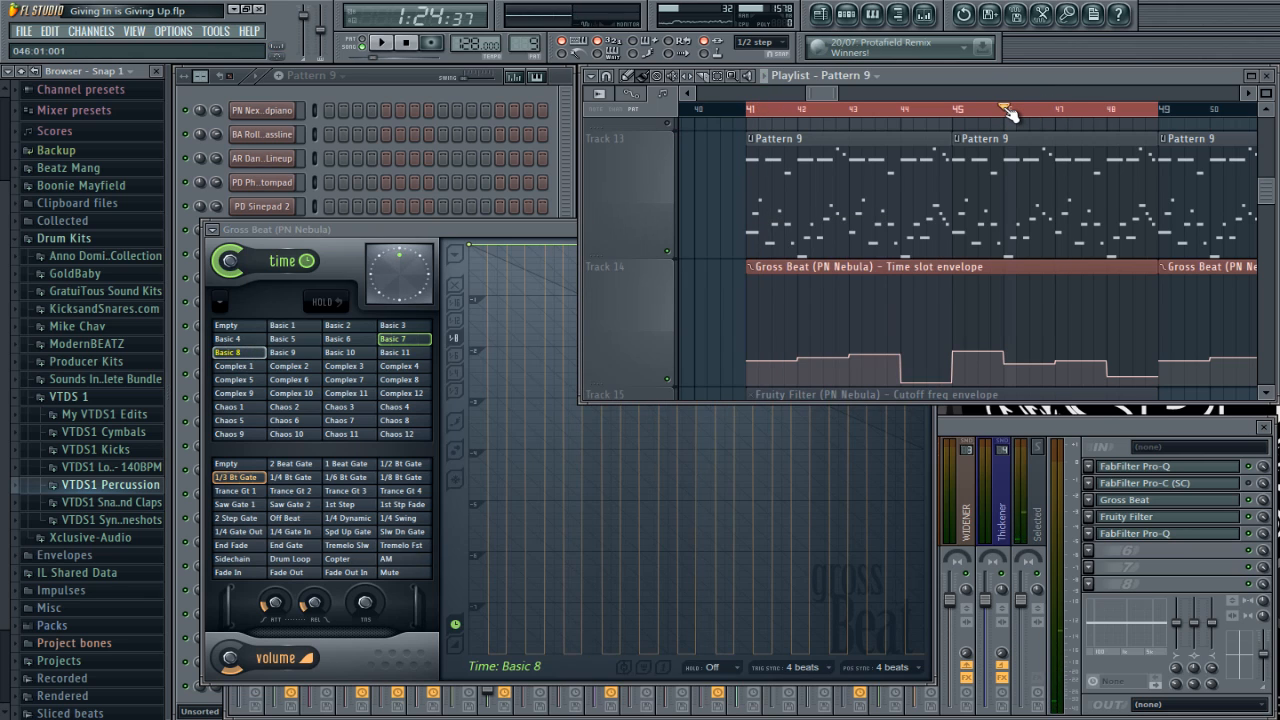
key(space)
key(space)
click(566, 256)
key(space)
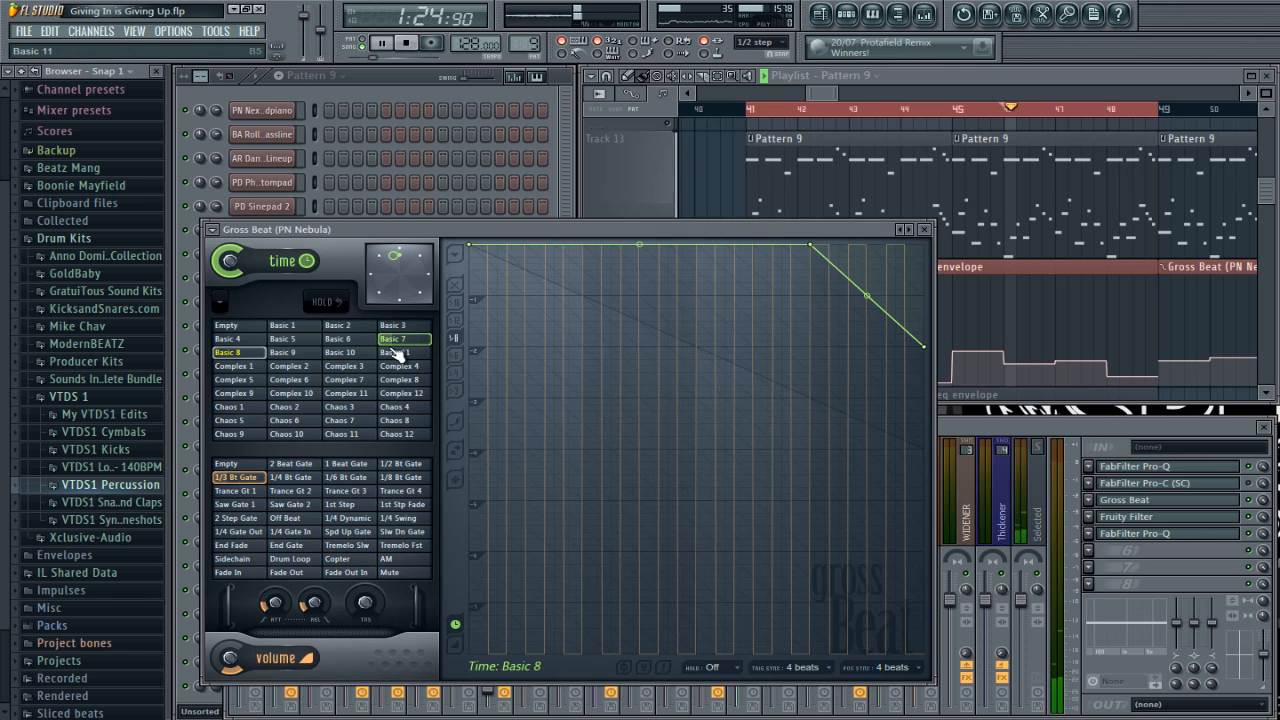
key(space)
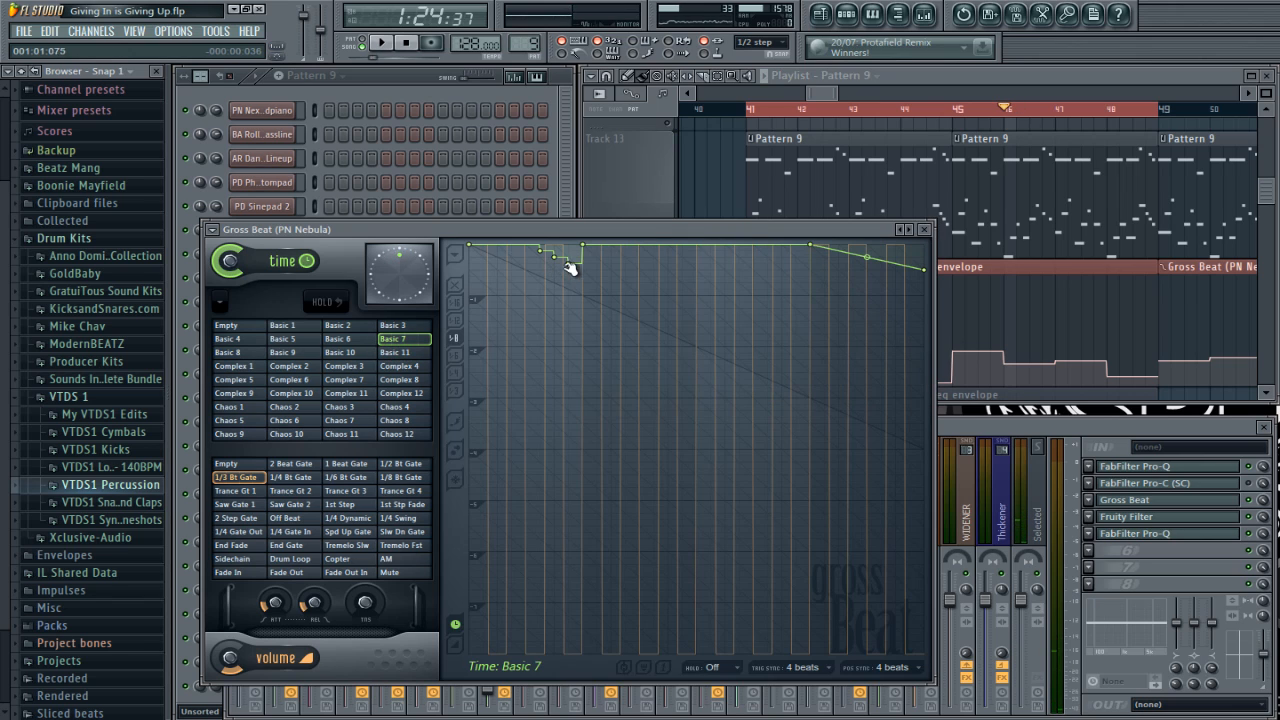
Step: Toggle Gross Beat on the PN Nebula mixer track to compare playback from bar 46 with and without the effect
click(1258, 507)
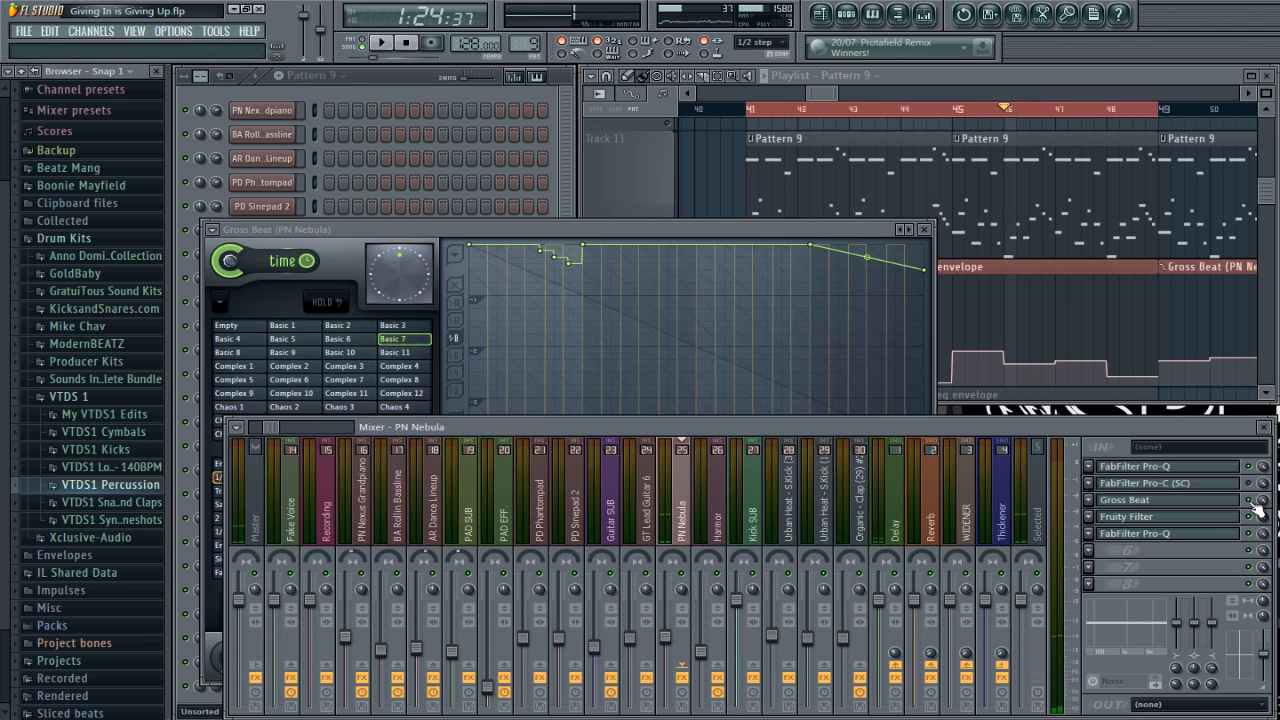
key(space)
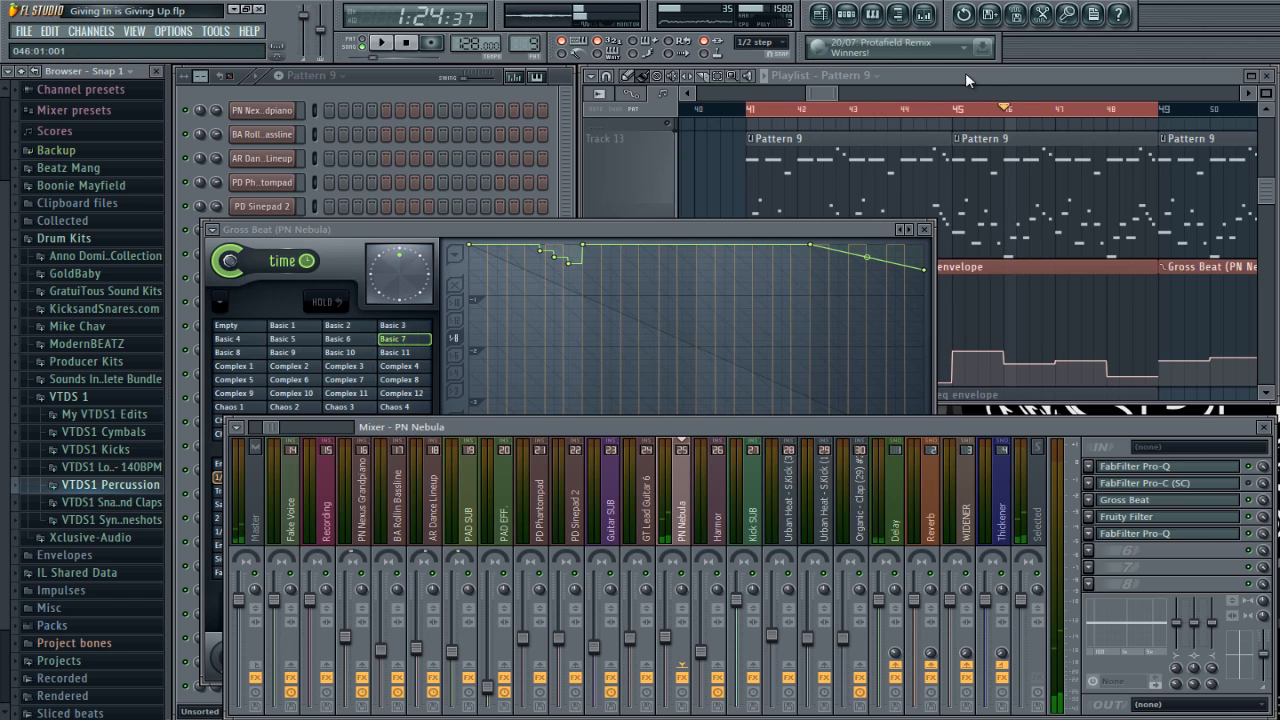
click(965, 72)
key(space)
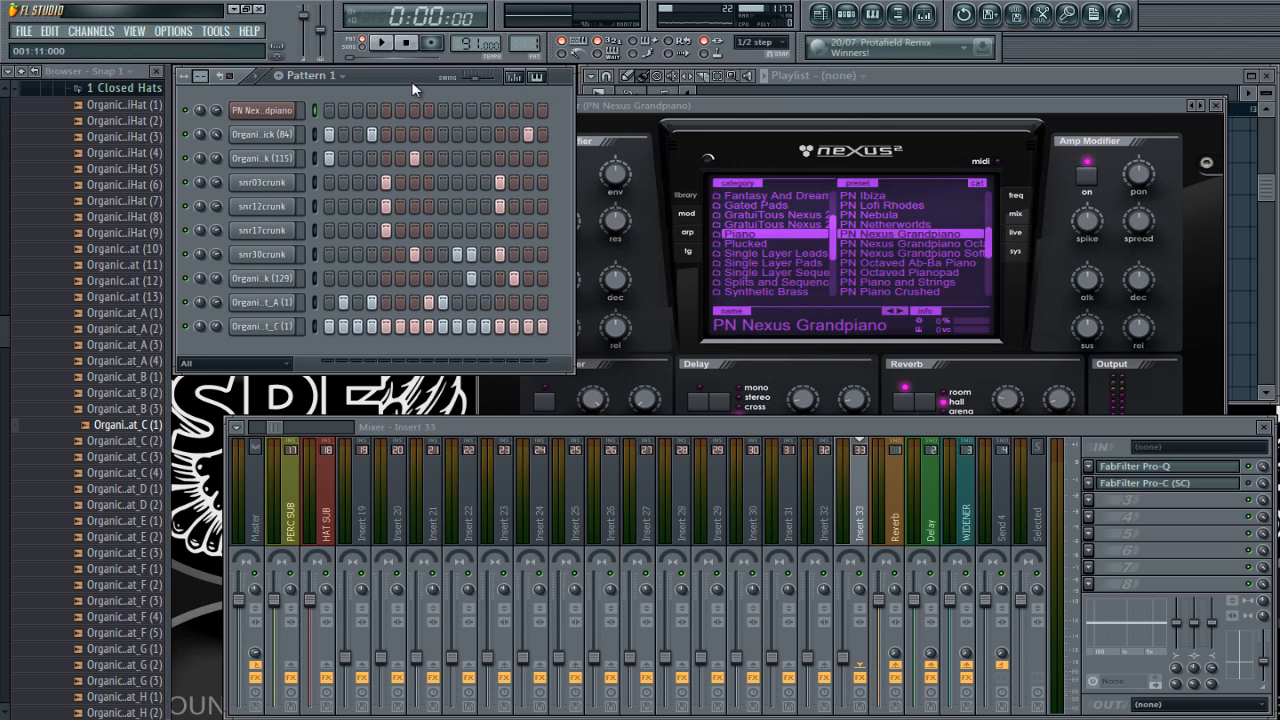
Step: Audition the drum beat of Pattern 1 in the 91 BPM project
key(space)
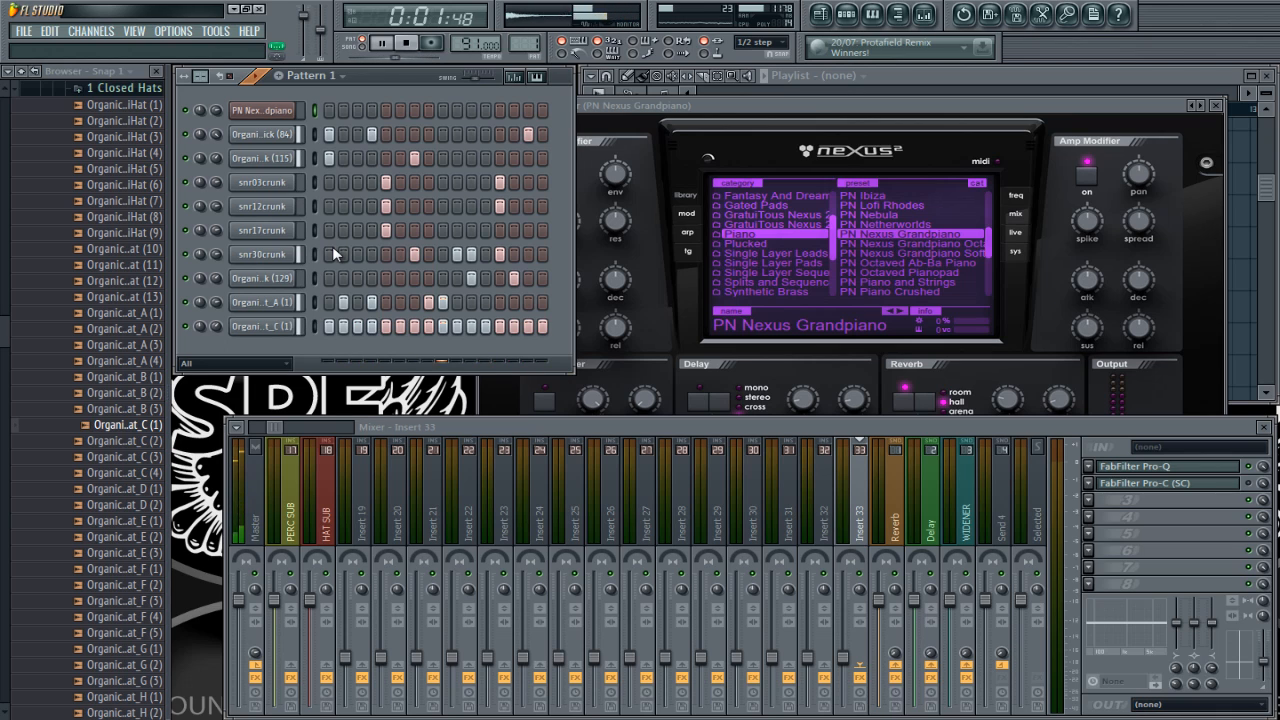
key(space)
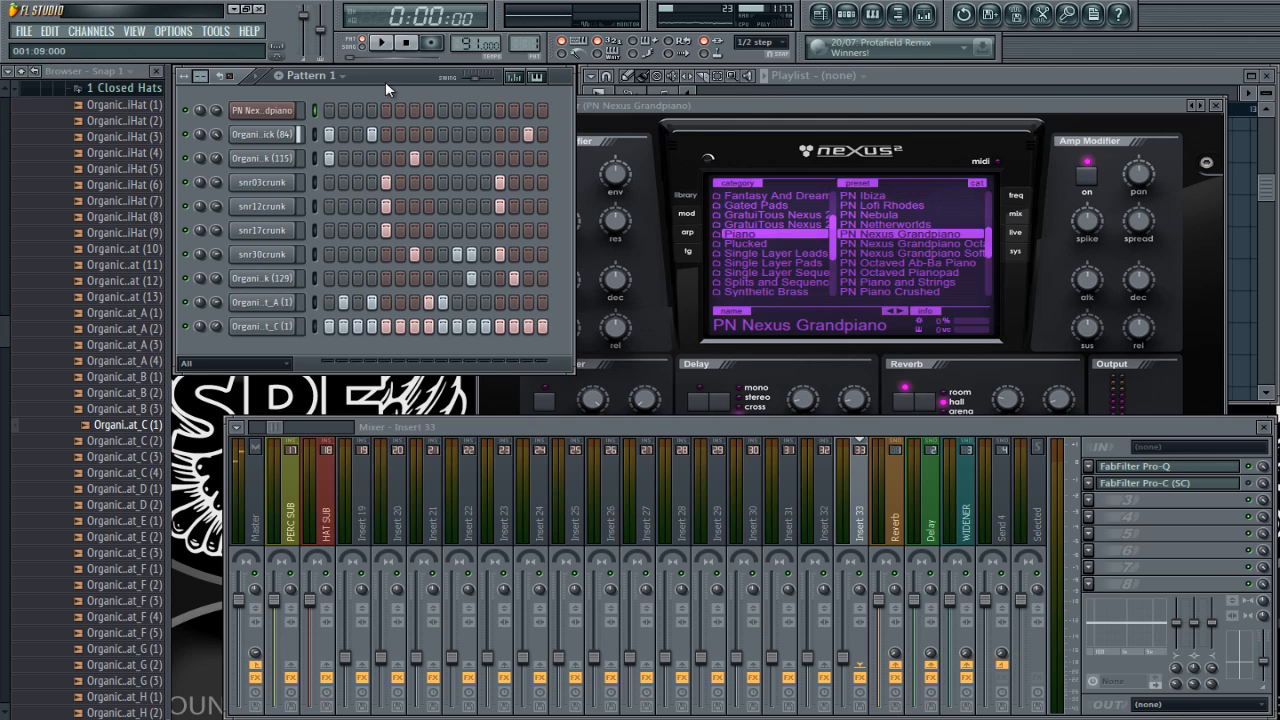
Step: Enable the delay of the PN Nexus Grandpiano synth, set its feedback to 64 and try the sound with notes
click(294, 114)
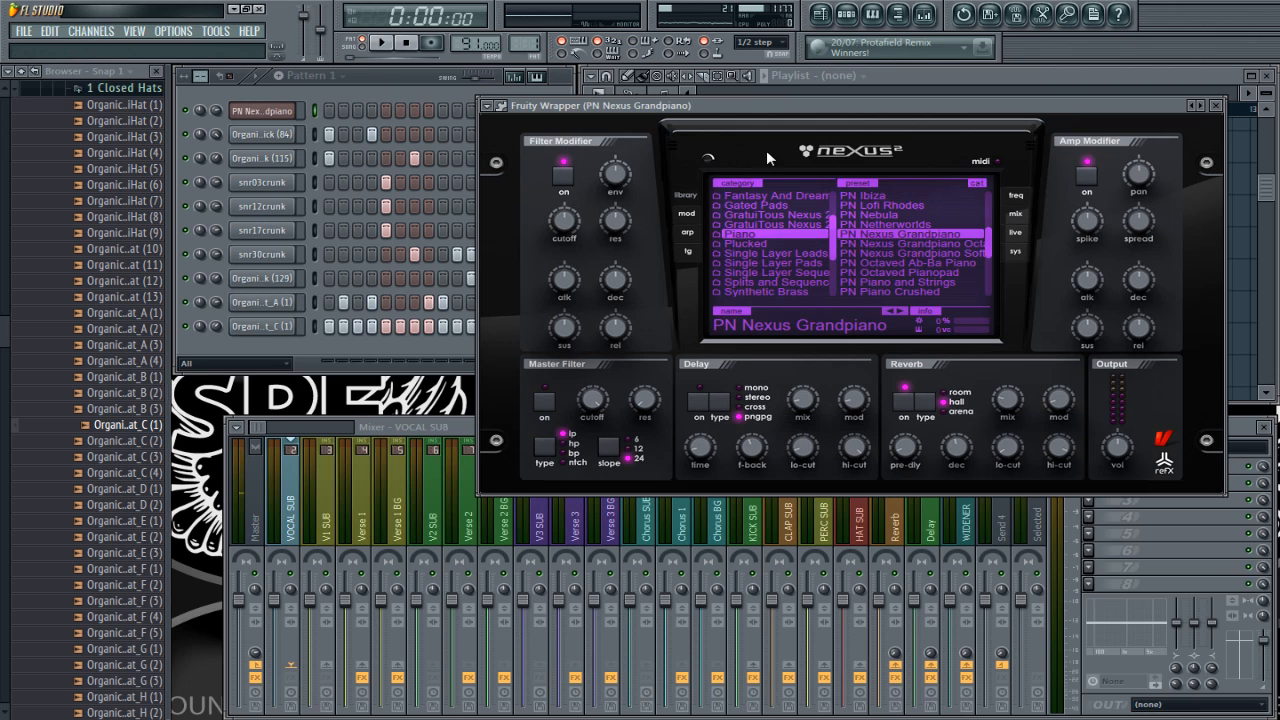
click(699, 403)
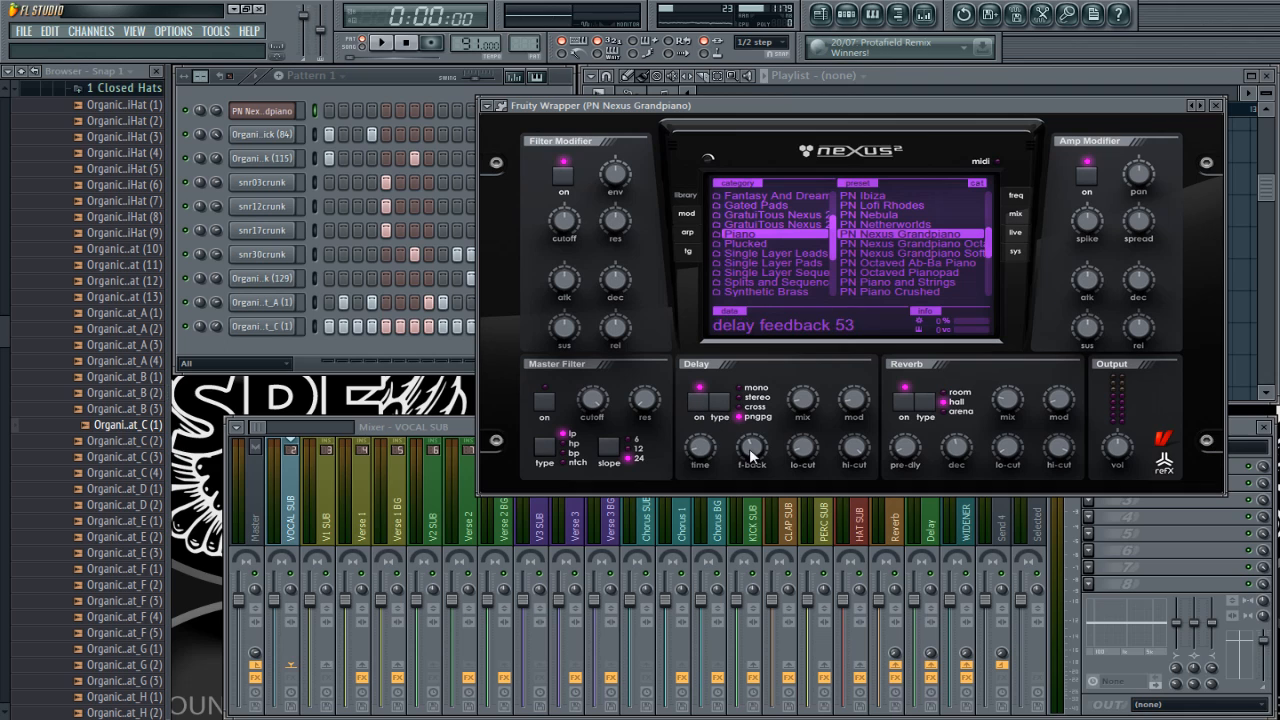
drag(752, 449, 748, 439)
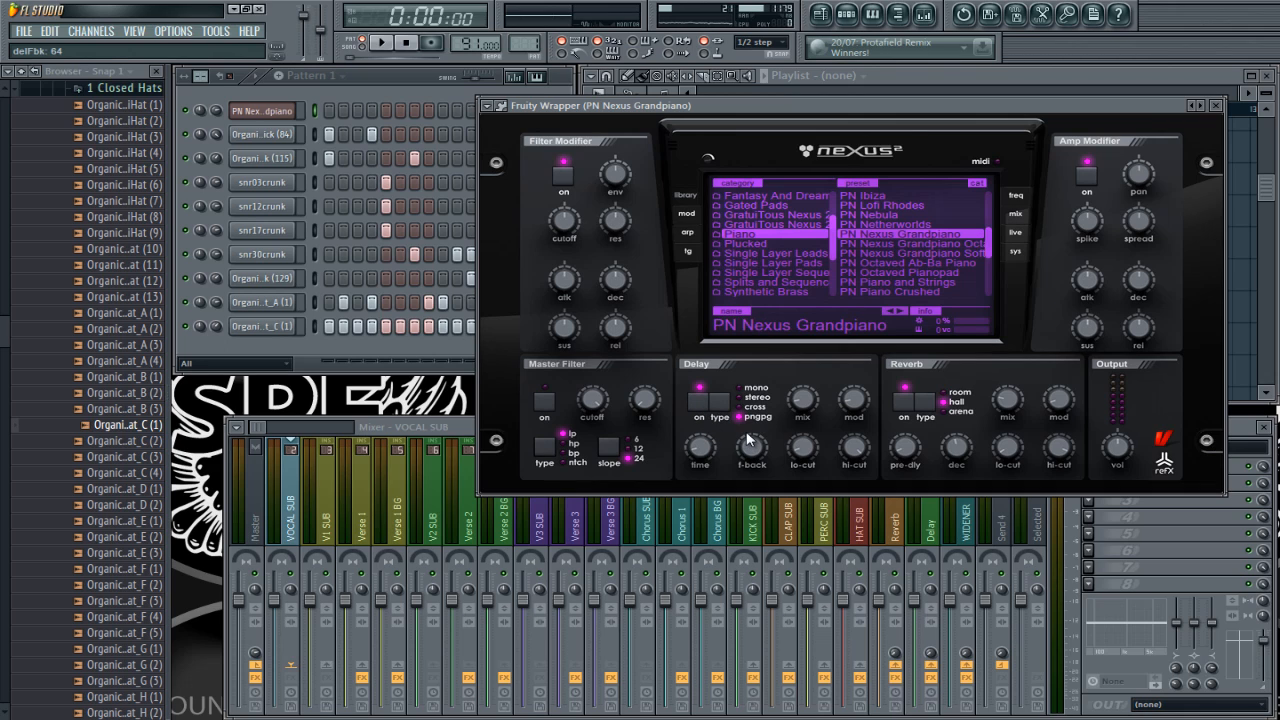
key(0)
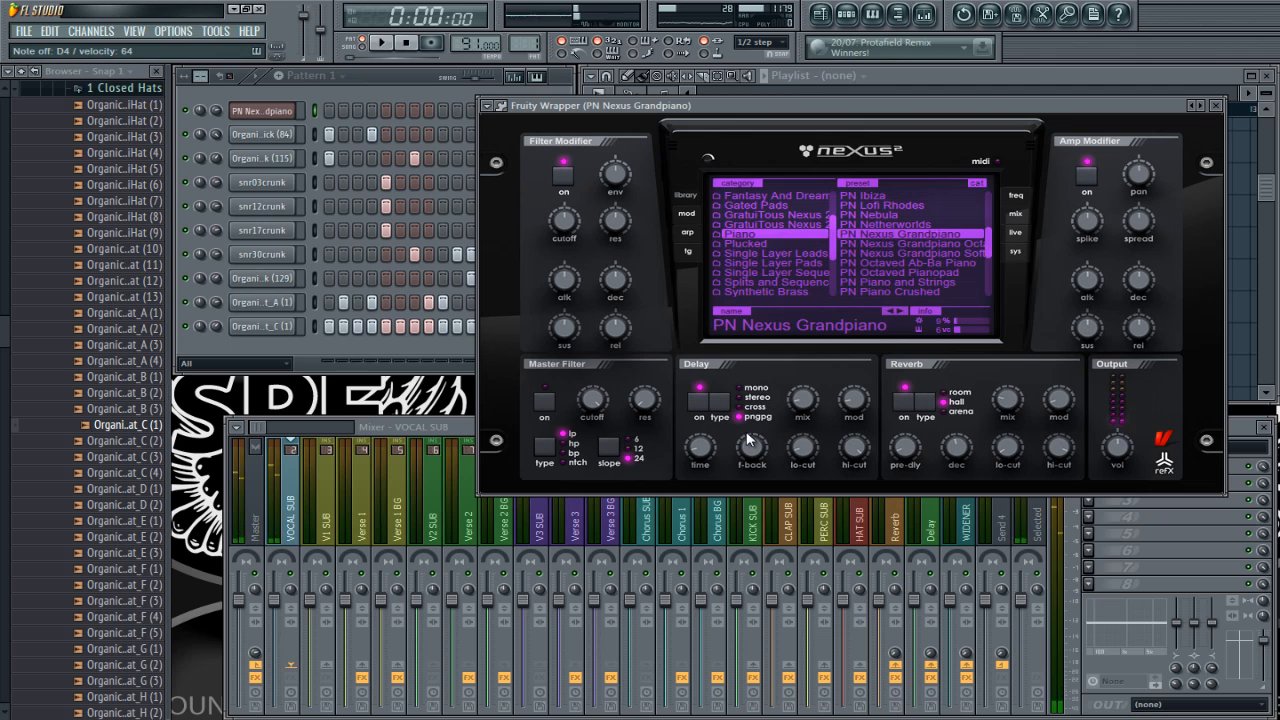
Step: Place a C4 note about six steps long at bar 1 in the PN Nexus Grandpiano piano roll, with snap set to 1/2 step
right_click(285, 110)
click(330, 110)
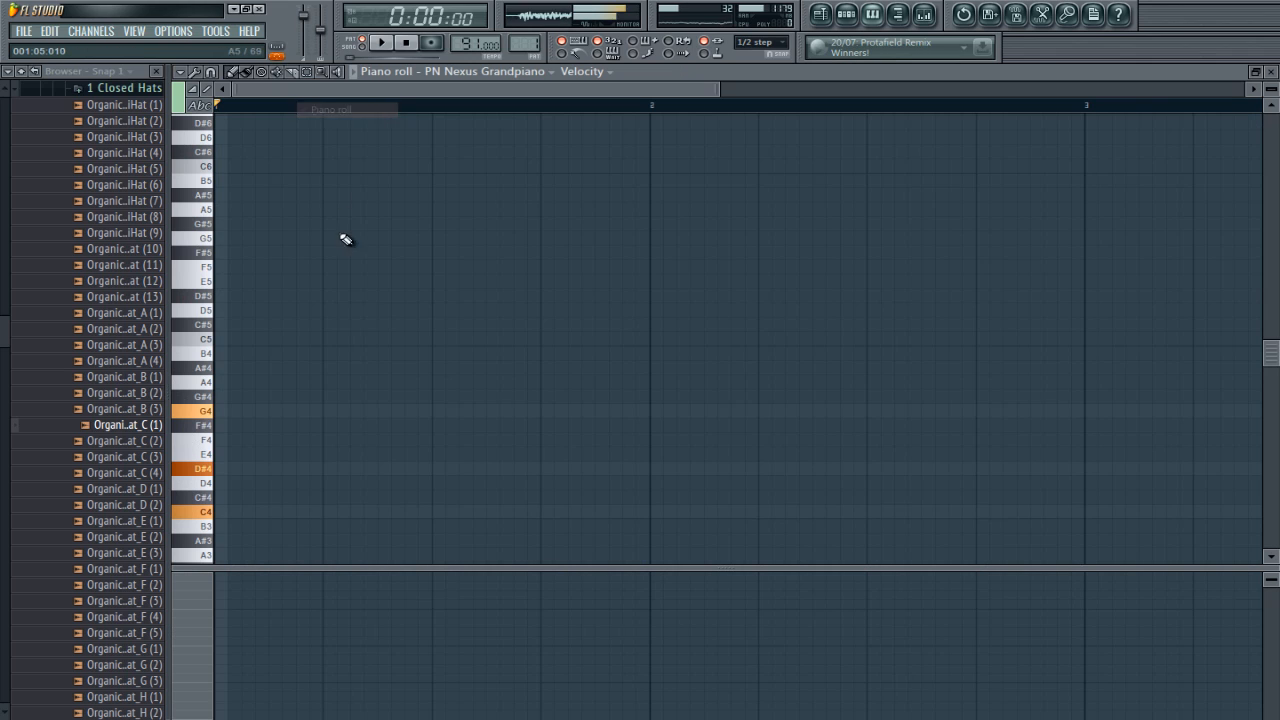
click(224, 512)
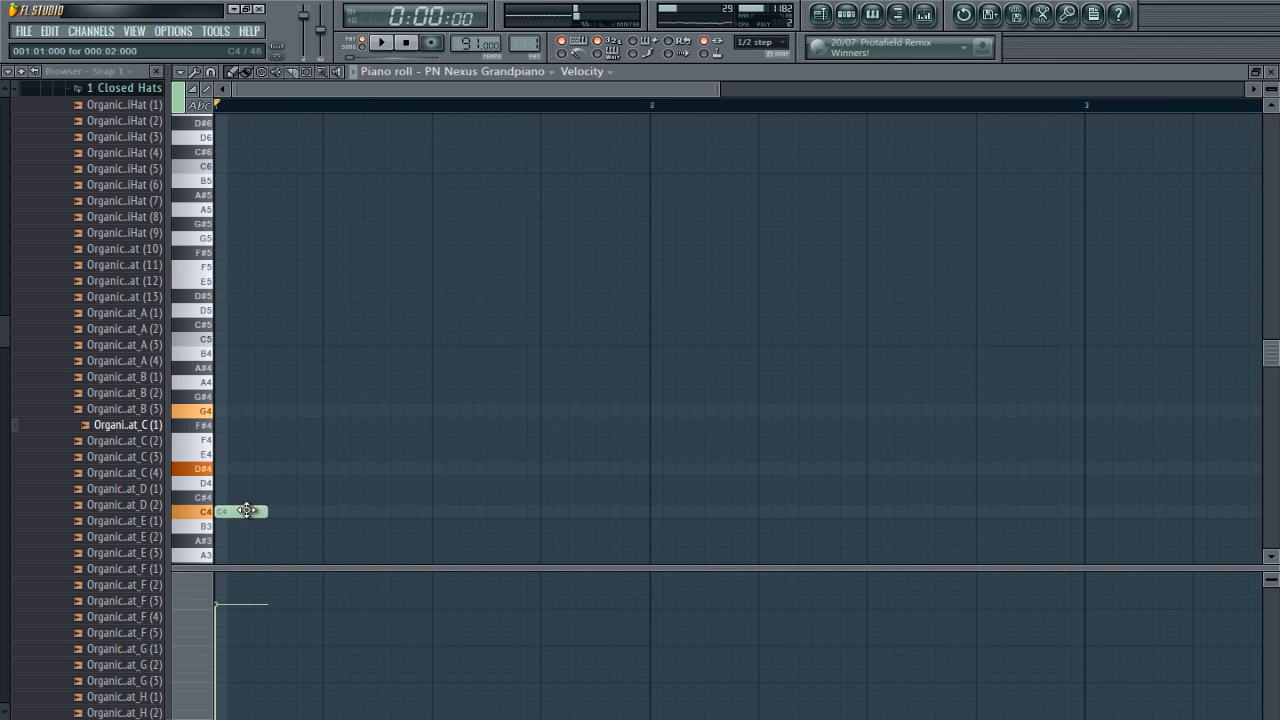
drag(277, 515, 363, 514)
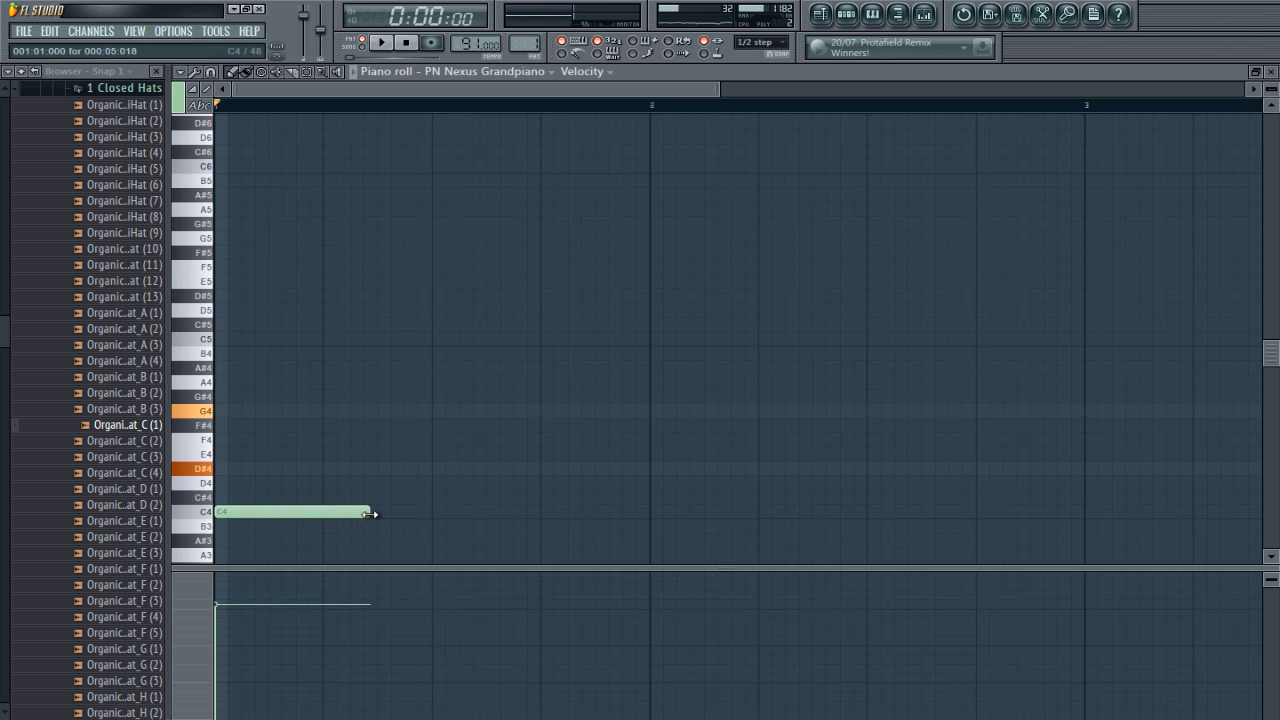
click(211, 72)
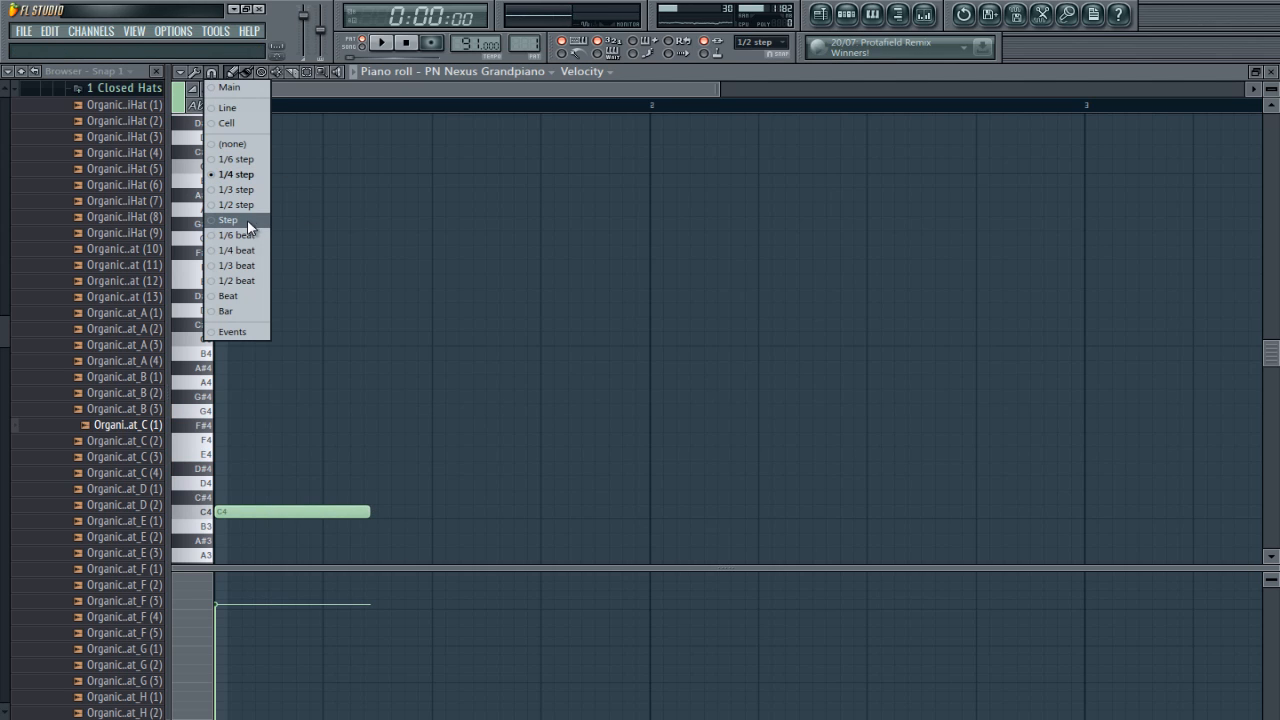
click(243, 206)
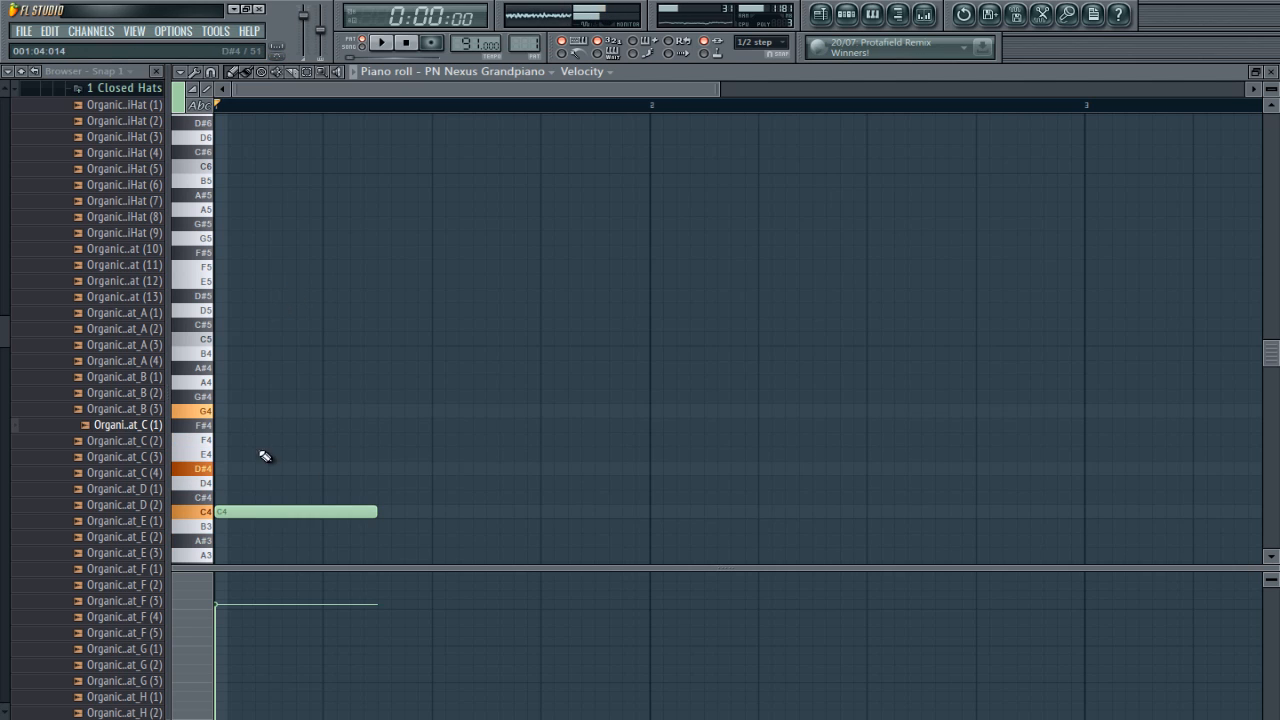
Step: Add D#4 and G4 above the C4 in bar 1, place a second chord of G4, D#4 and A#3 right after it, and audition both
click(223, 468)
click(222, 411)
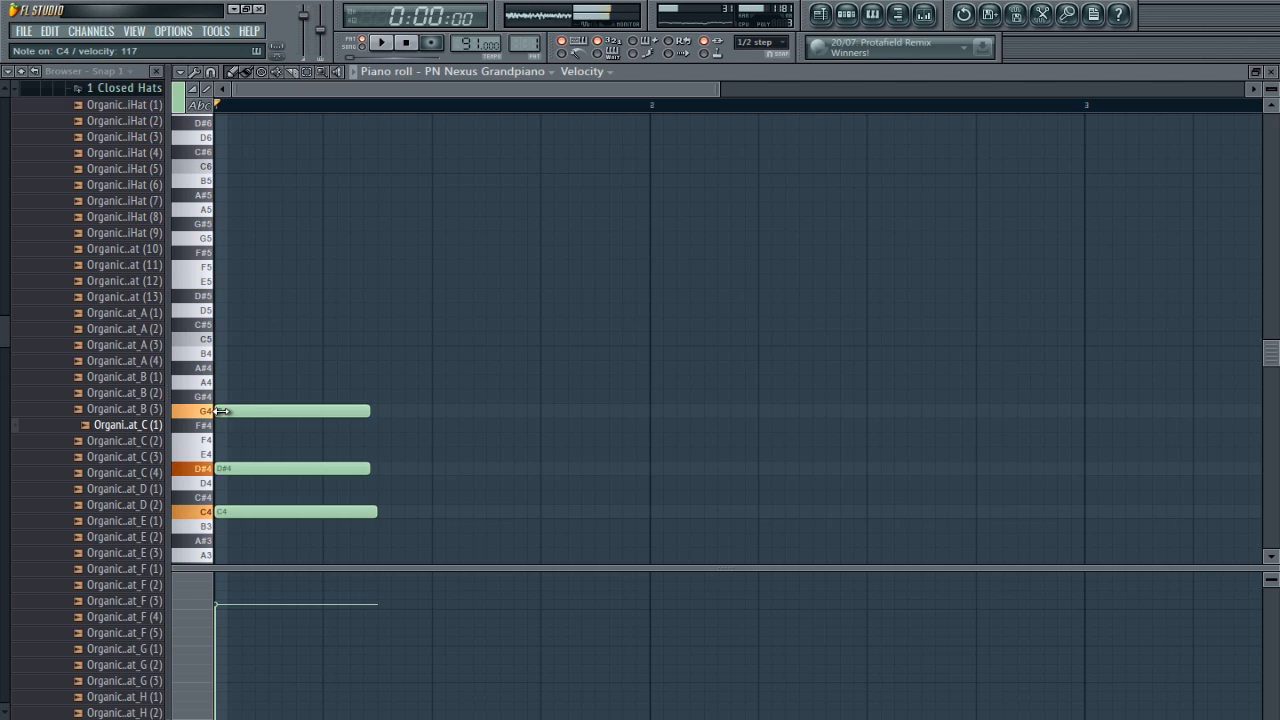
click(380, 412)
click(386, 468)
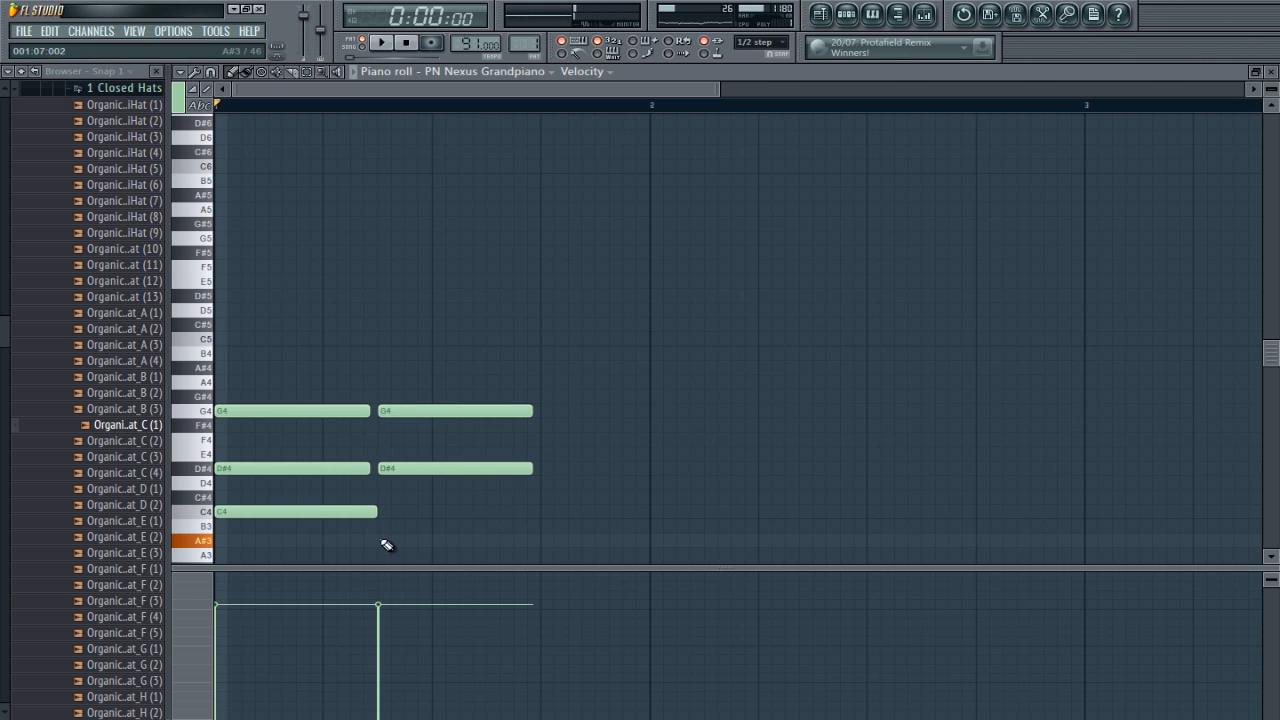
click(386, 545)
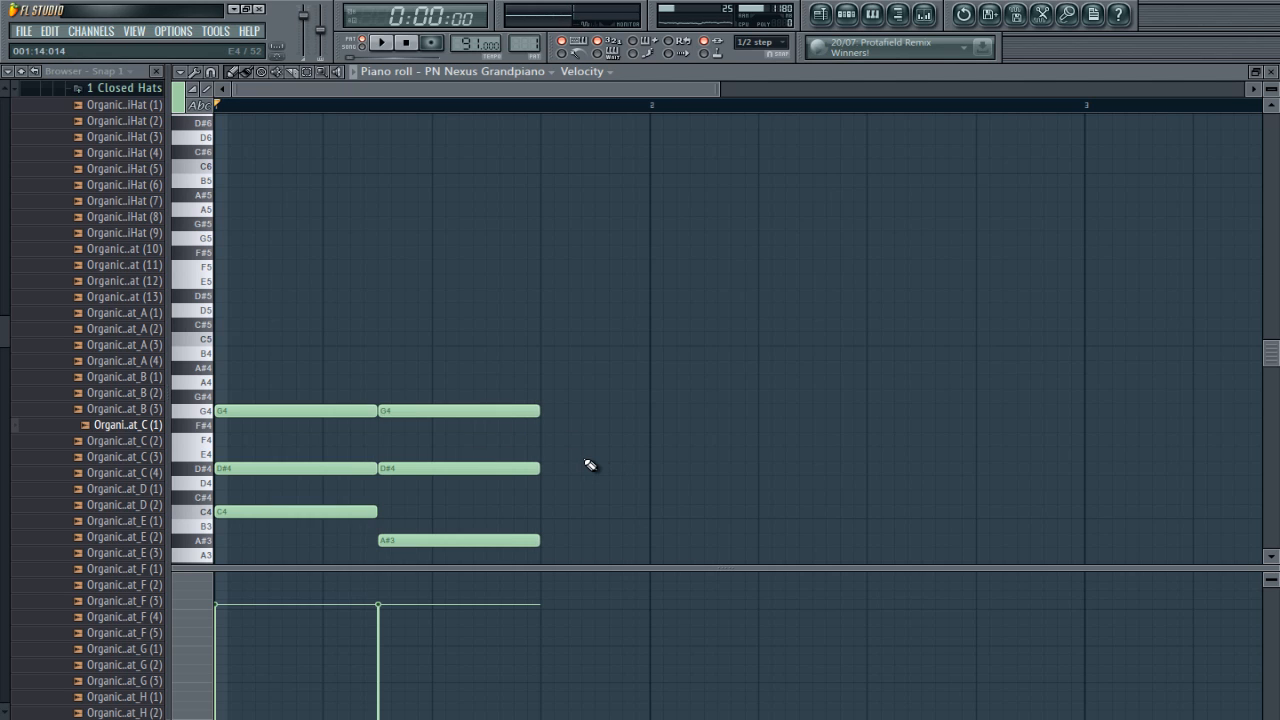
key(space)
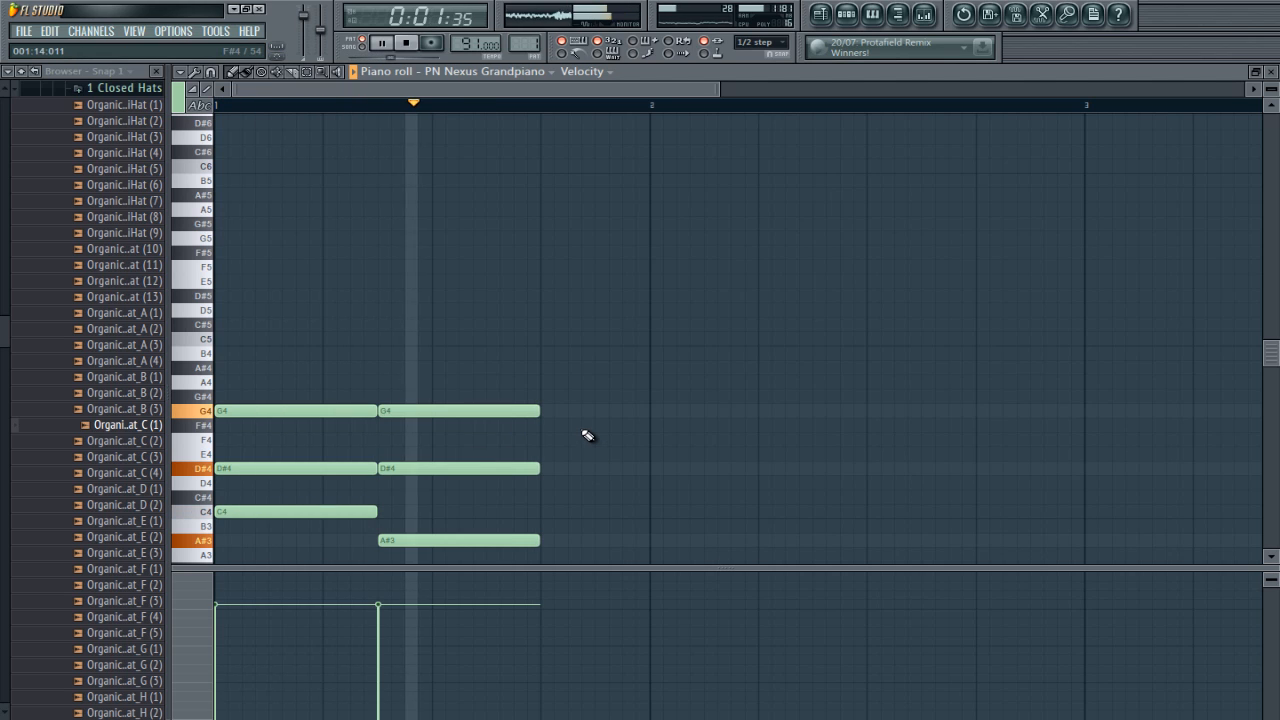
key(space)
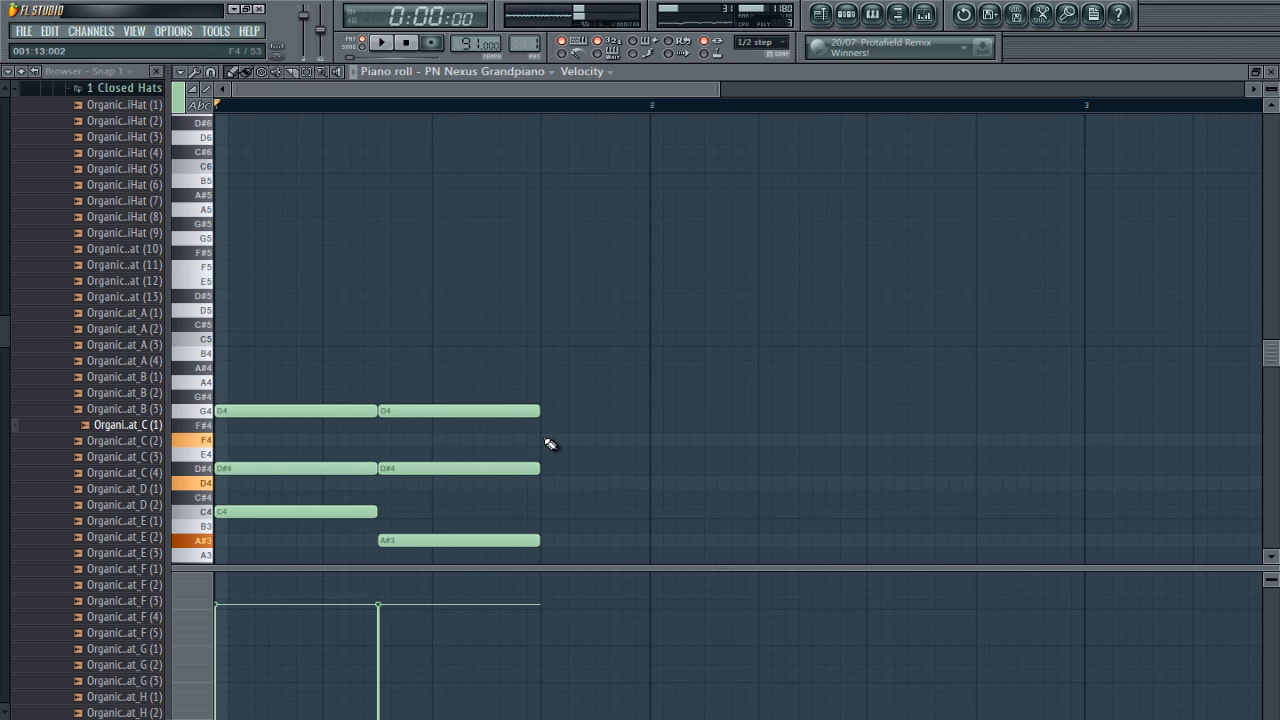
Step: Place an F4, D4 and A#3 chord at the start of bar 2, followed by a G4, D#4 and C4 chord six steps in
click(656, 440)
click(654, 483)
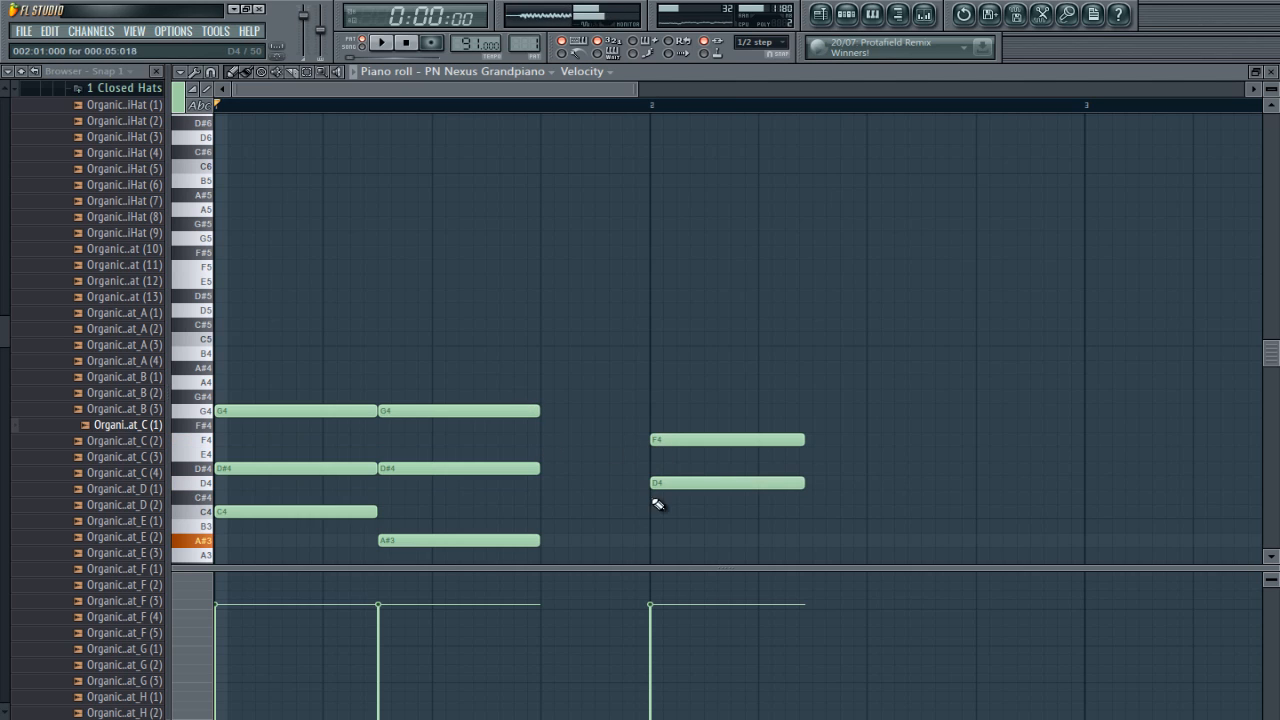
click(657, 540)
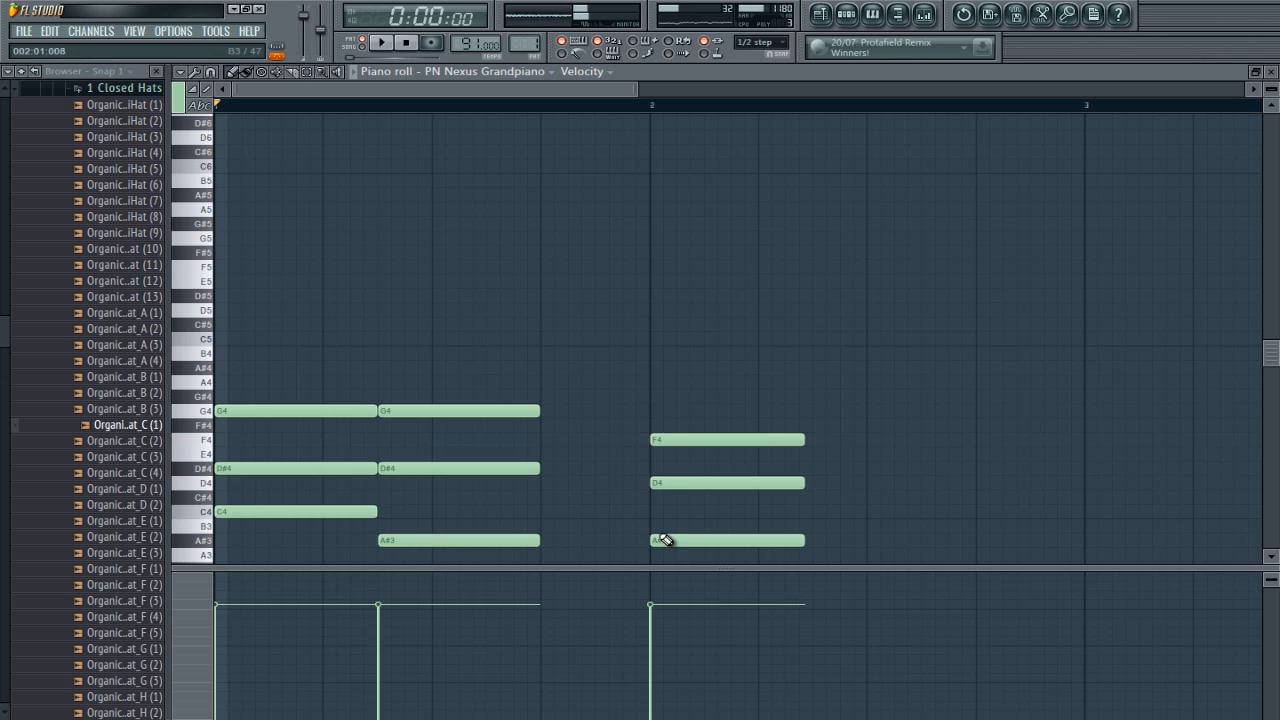
click(814, 411)
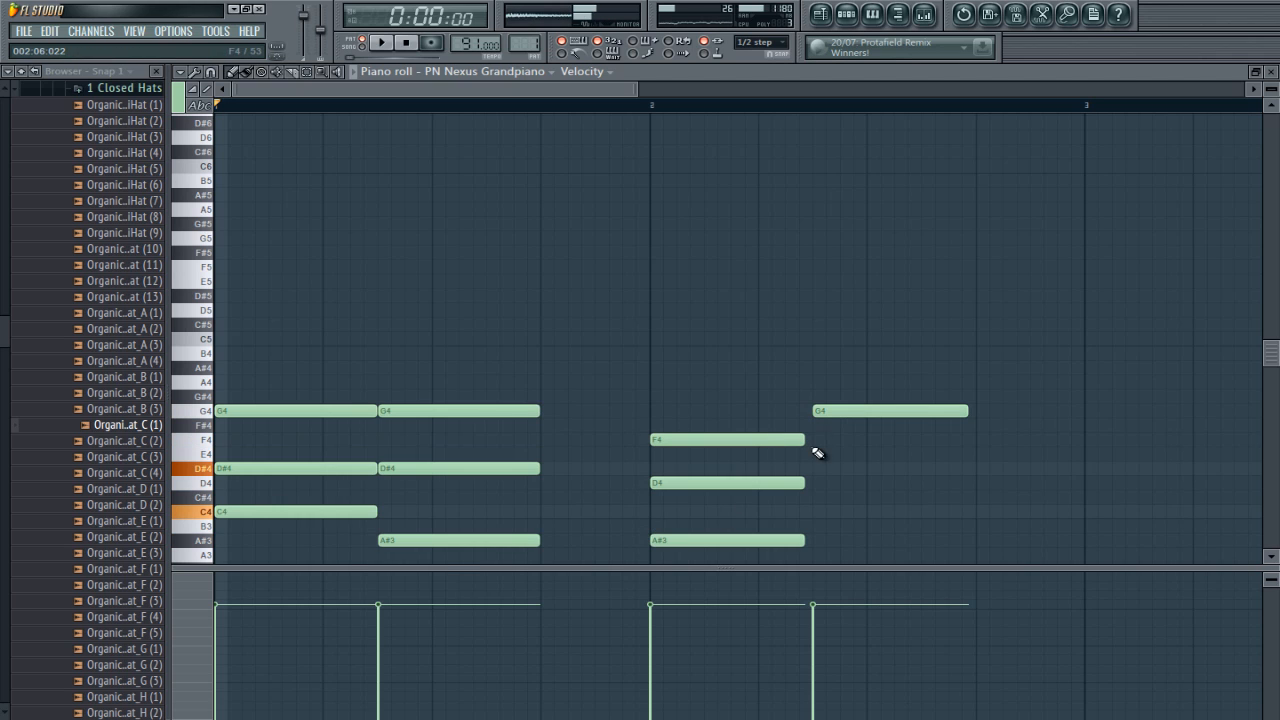
click(816, 468)
click(816, 512)
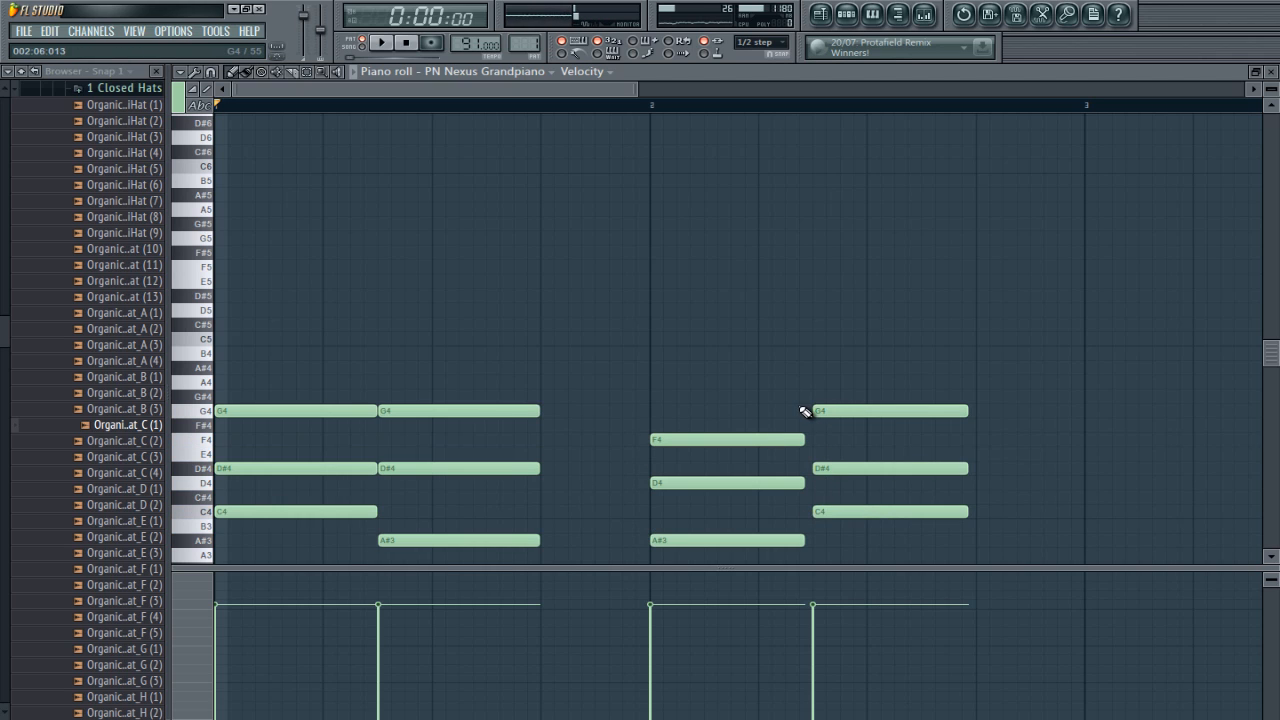
Step: Lengthen the second chord of each bar to the bar's end and extend bar 2's first chord to meet the next one
drag(684, 348, 802, 478)
drag(520, 318, 520, 539)
drag(891, 331, 1080, 517)
ctrl+click(1144, 449)
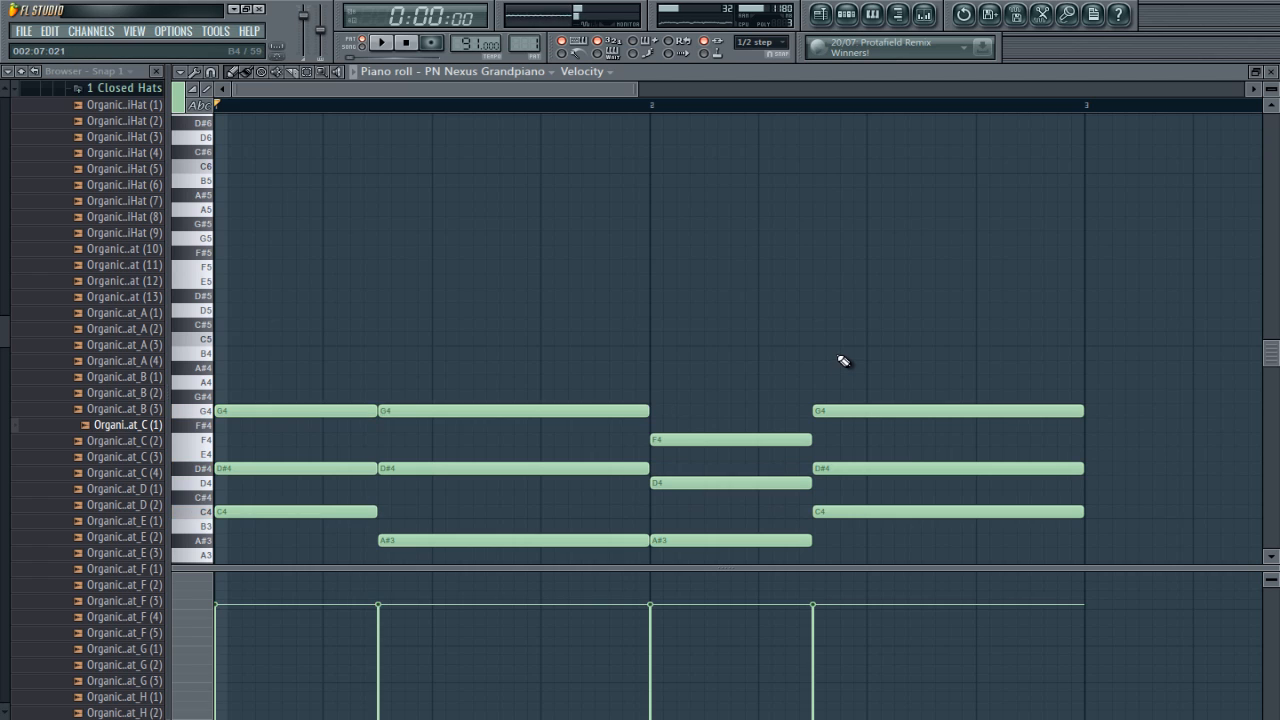
Step: Return to the step sequencer, enable step repeating for Pattern 1 and audition the piano chords with the drums
key(F7)
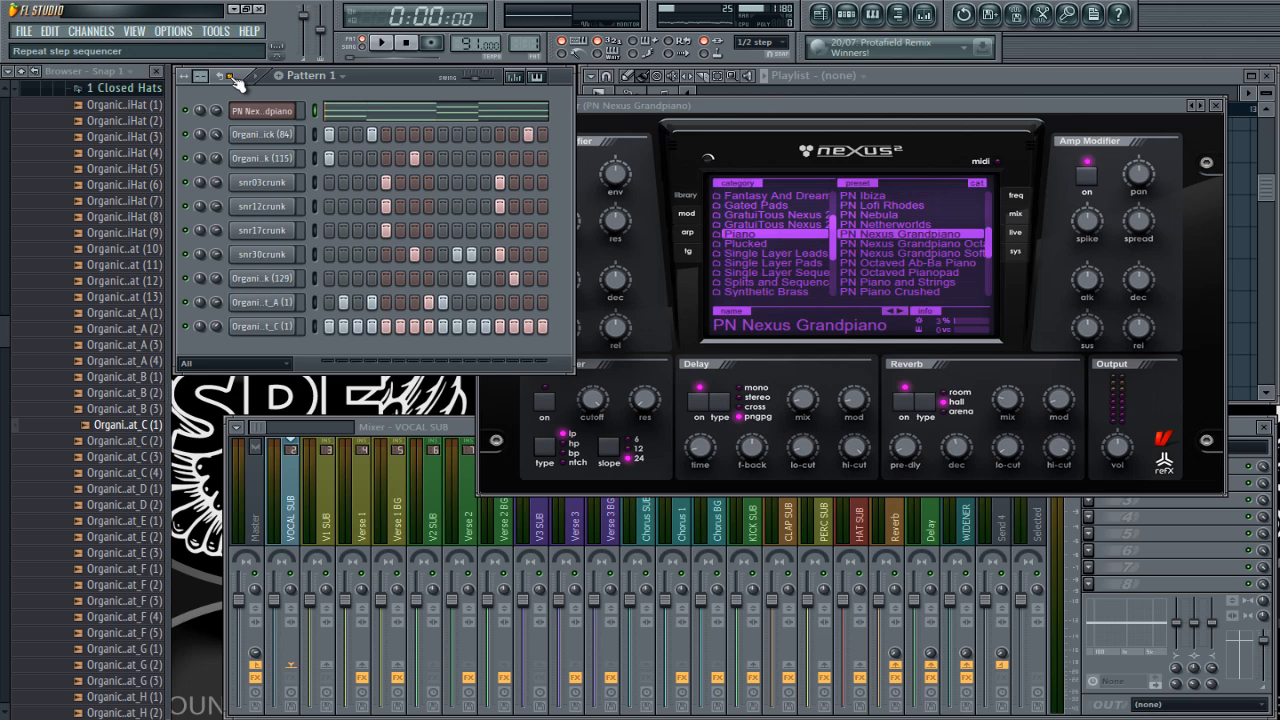
key(space)
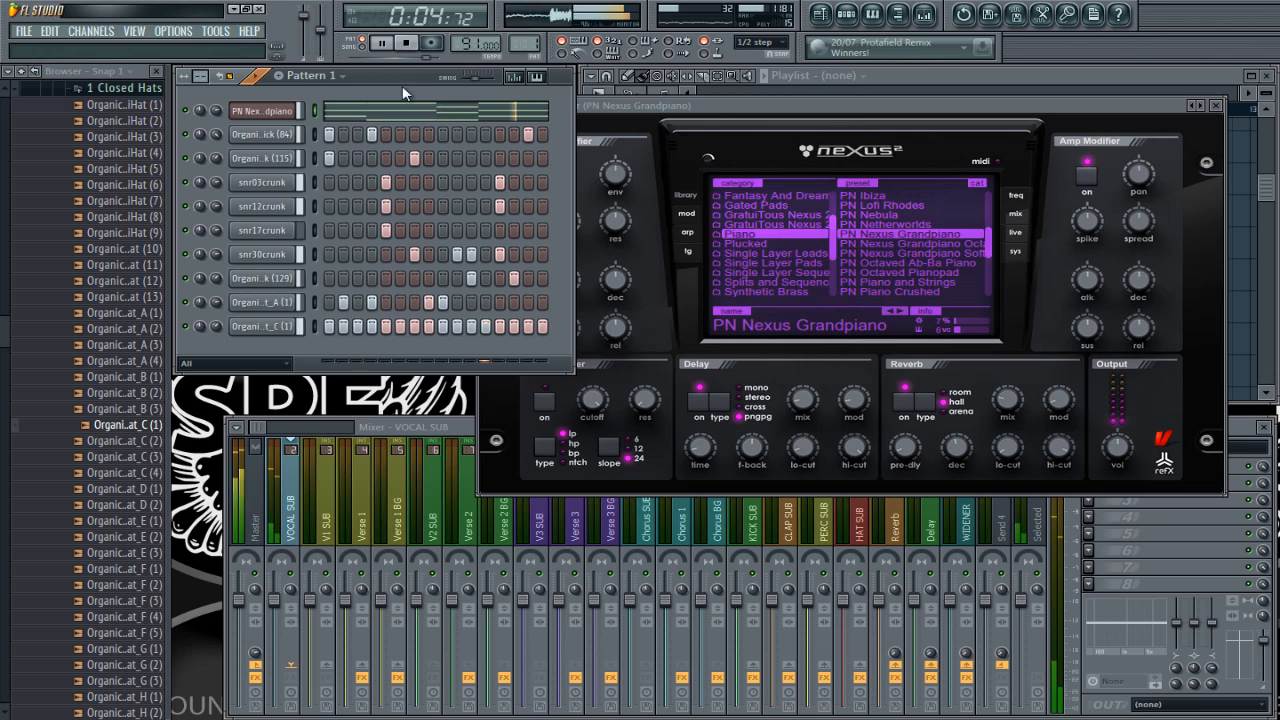
key(space)
Step: Clone the PN Nexus Grandpiano channel and move the copy's synth window clear of the channel names
right_click(268, 113)
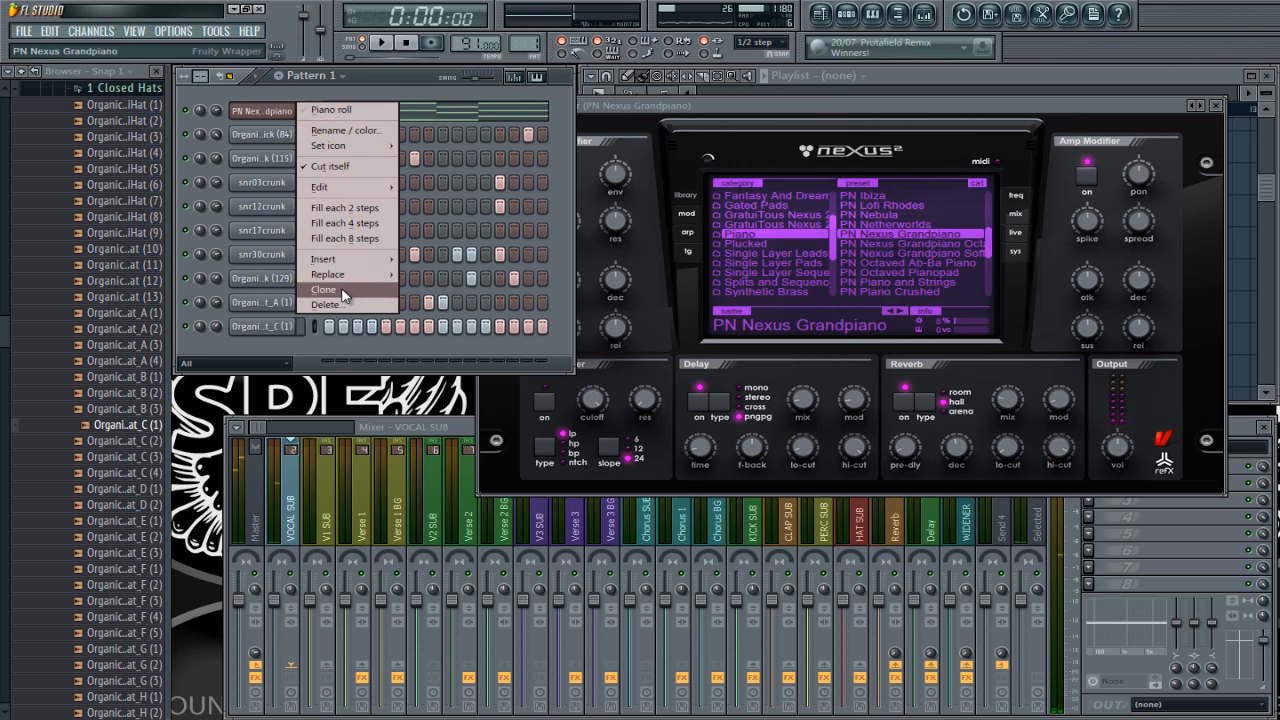
click(341, 287)
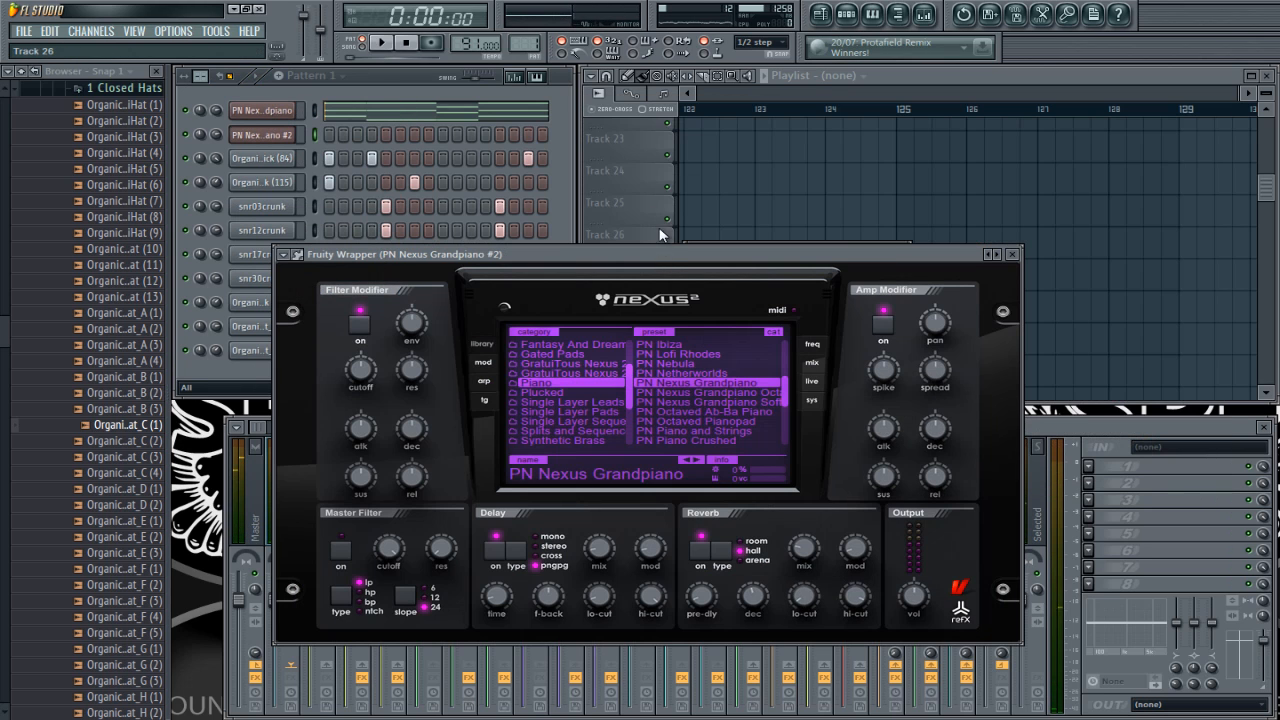
drag(659, 254, 733, 184)
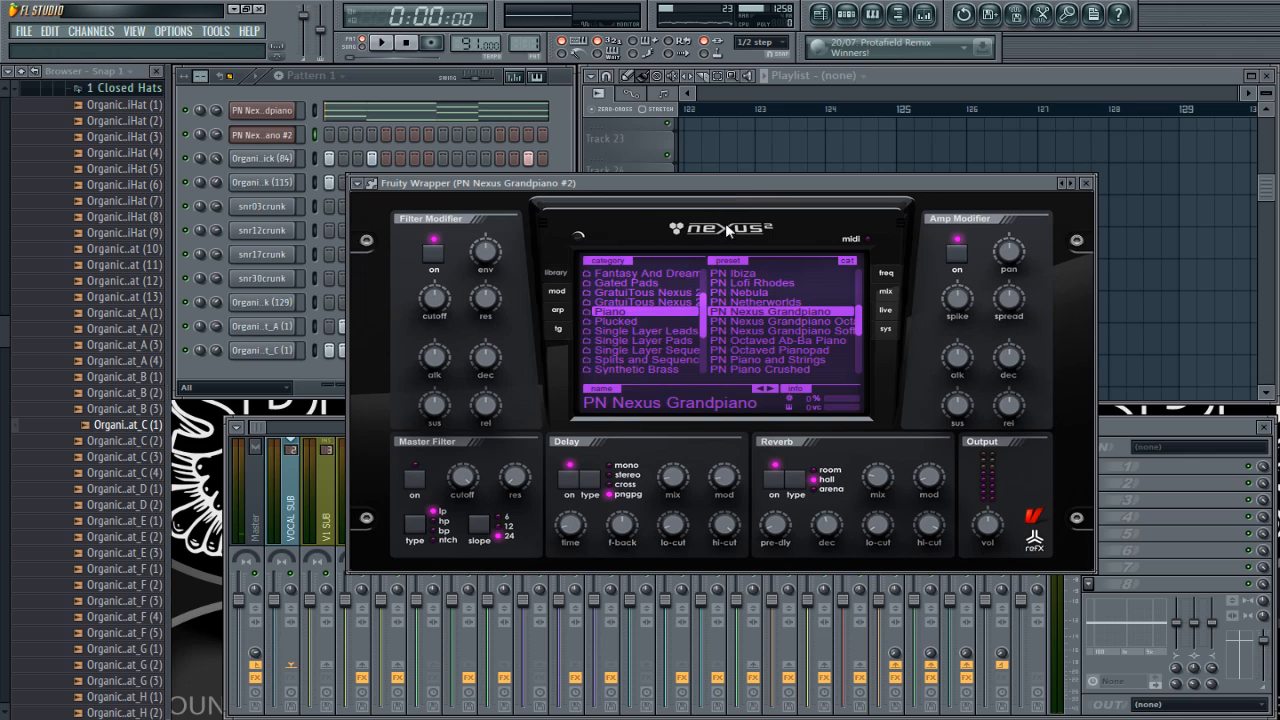
Step: Load the PL Muted Pad preset from the Plucked category in the cloned Nexus channel
click(672, 322)
scroll(765, 321, down, 3)
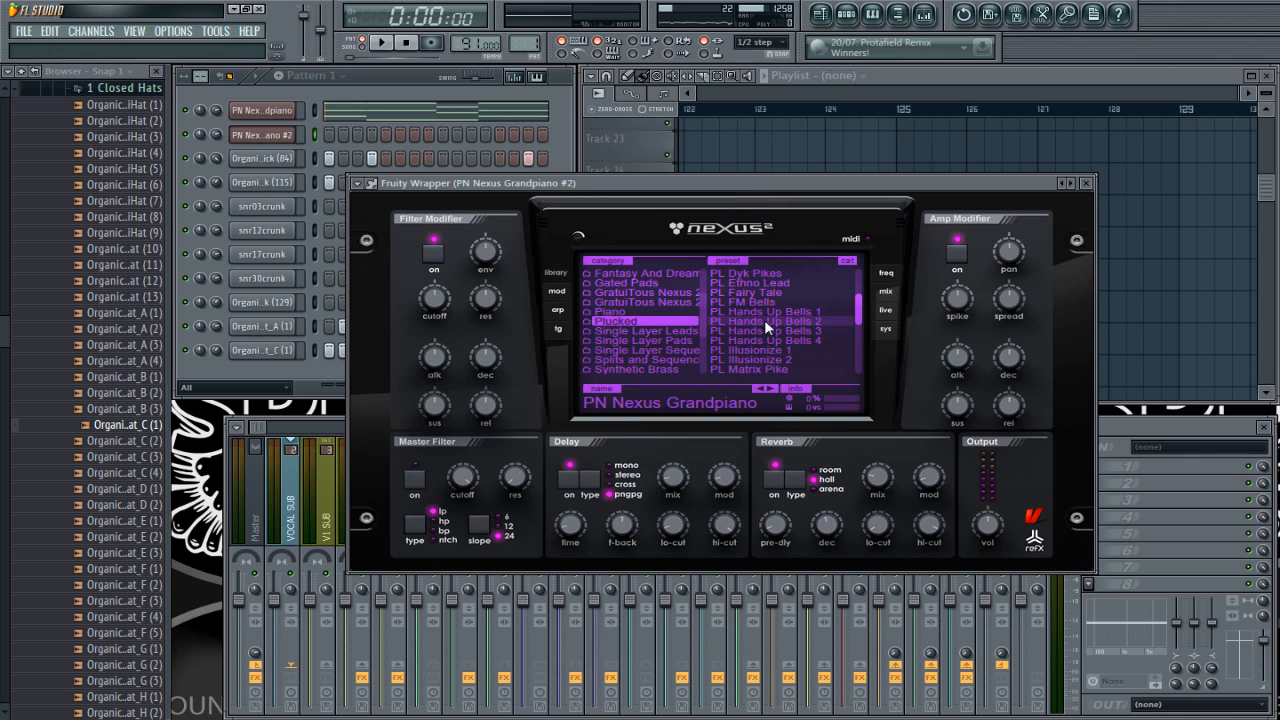
scroll(768, 320, down, 2)
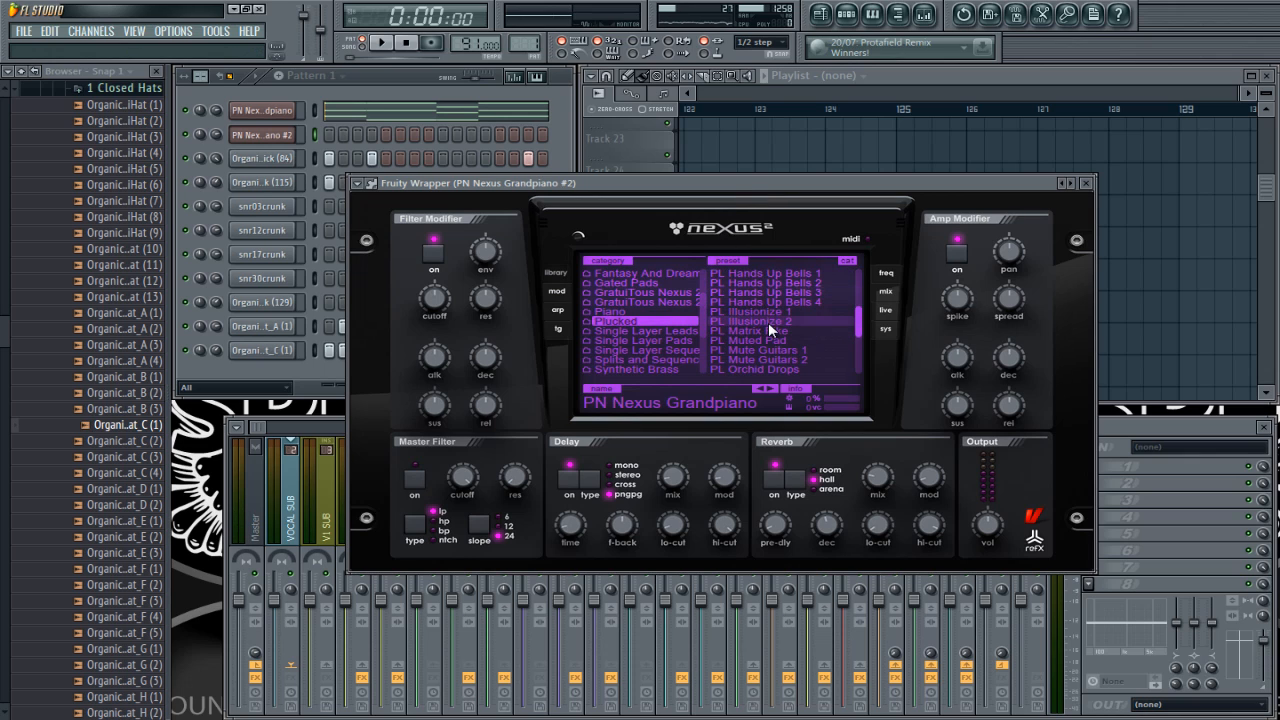
click(768, 339)
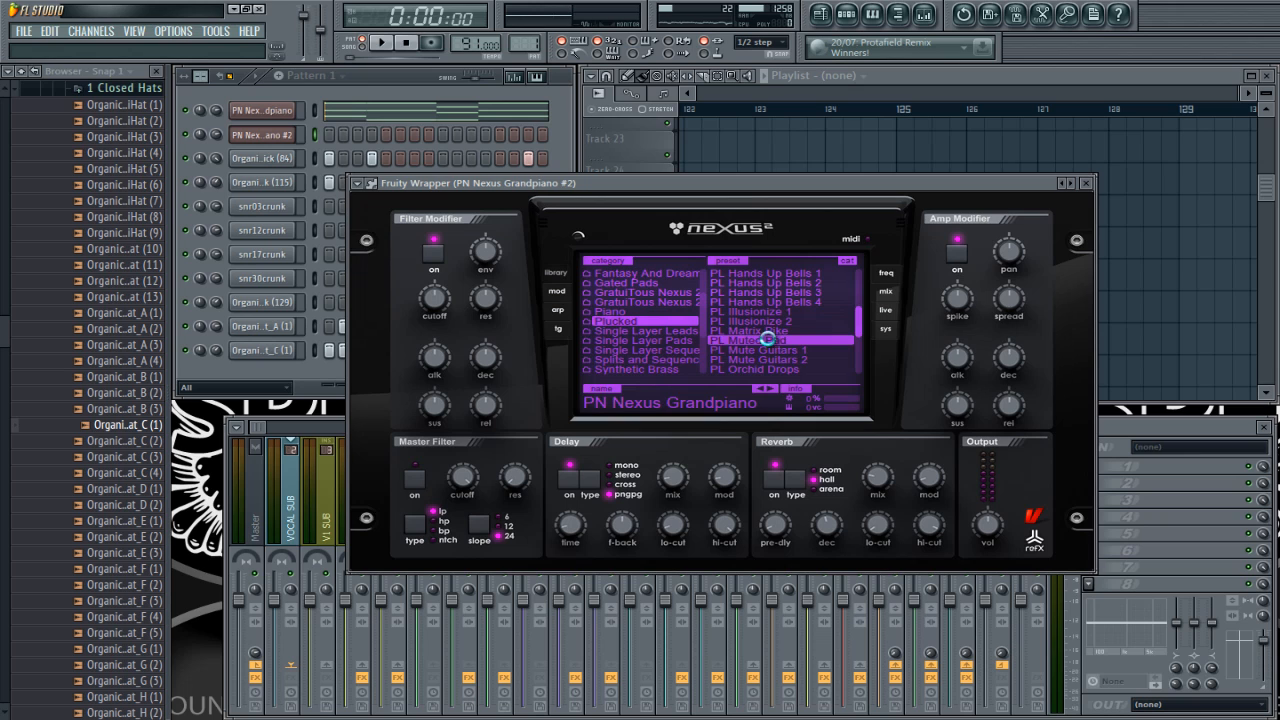
Step: Open the cloned channel's piano roll and place short G4 notes on steps 1, 2, 4 and 6 of bar 1
right_click(262, 135)
click(335, 134)
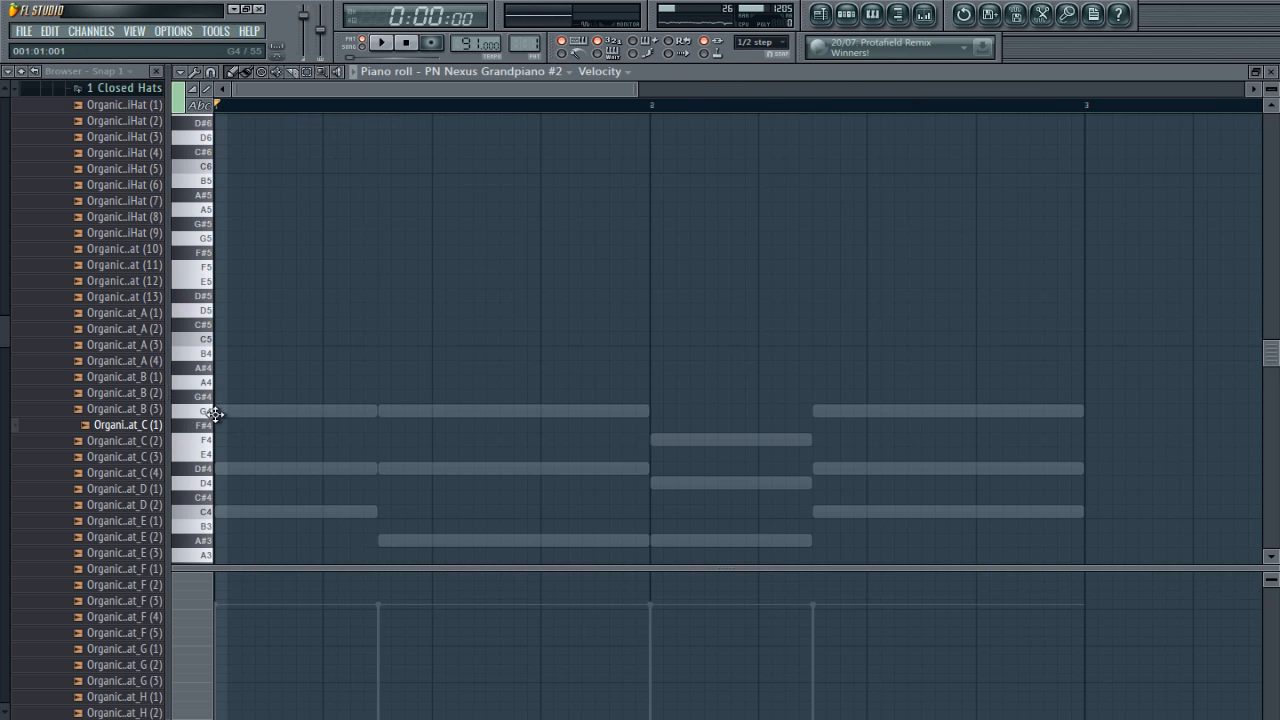
mouse_move(215, 411)
mouse_down()
mouse_move(486, 411)
mouse_move(228, 413)
mouse_up()
click(247, 411)
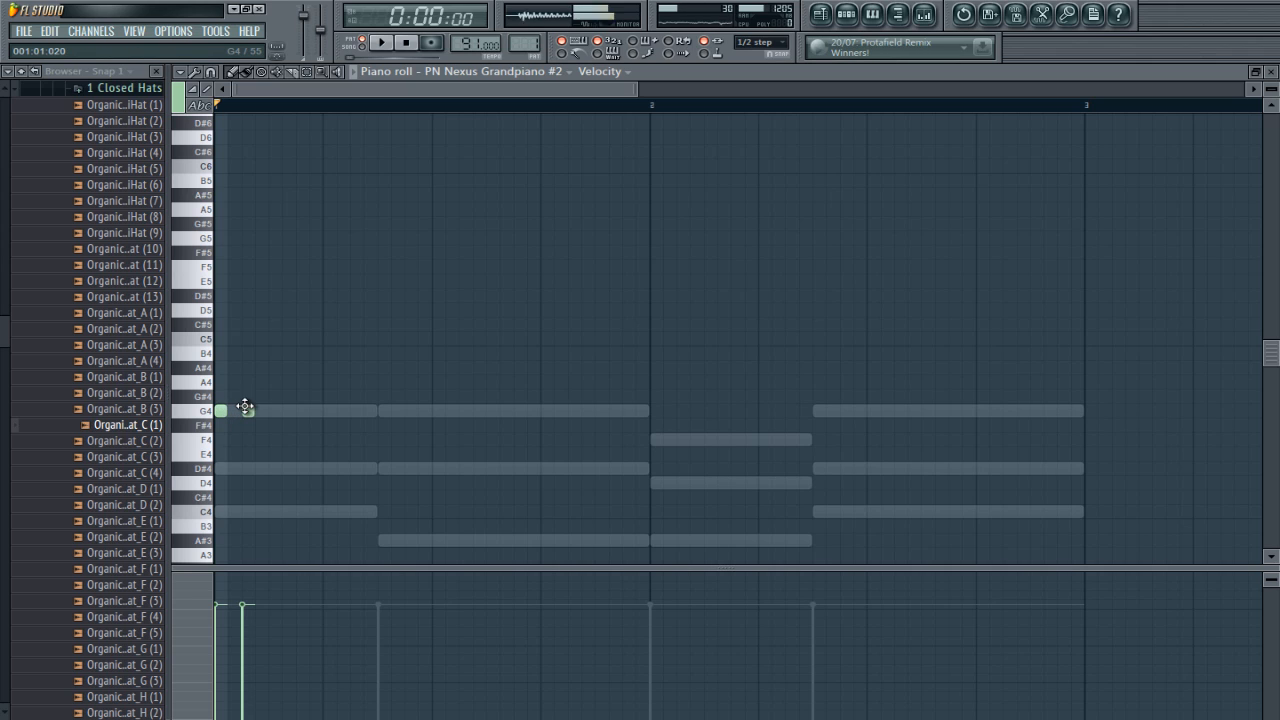
click(303, 411)
click(363, 412)
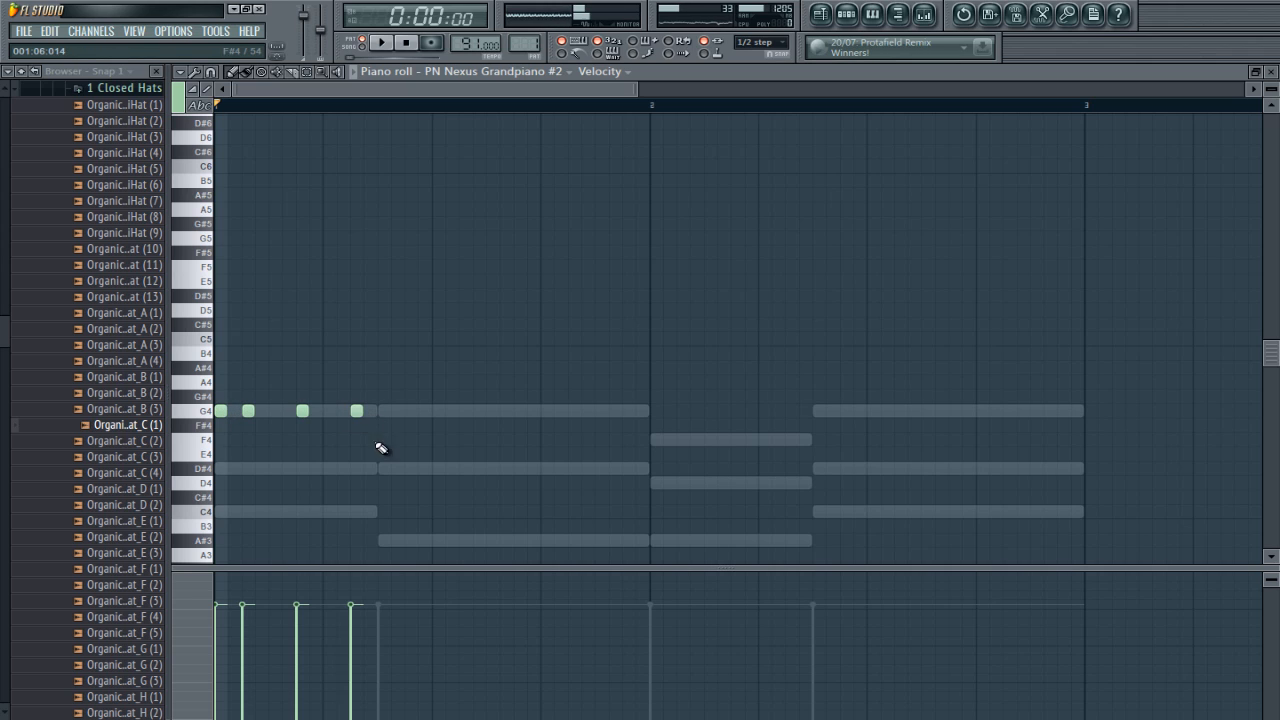
Step: Finish bar 1 with short notes: D#4 on step 7, A#3 on steps 9 and 12, D#4 on step 15 and G4 on step 16
click(382, 468)
click(438, 541)
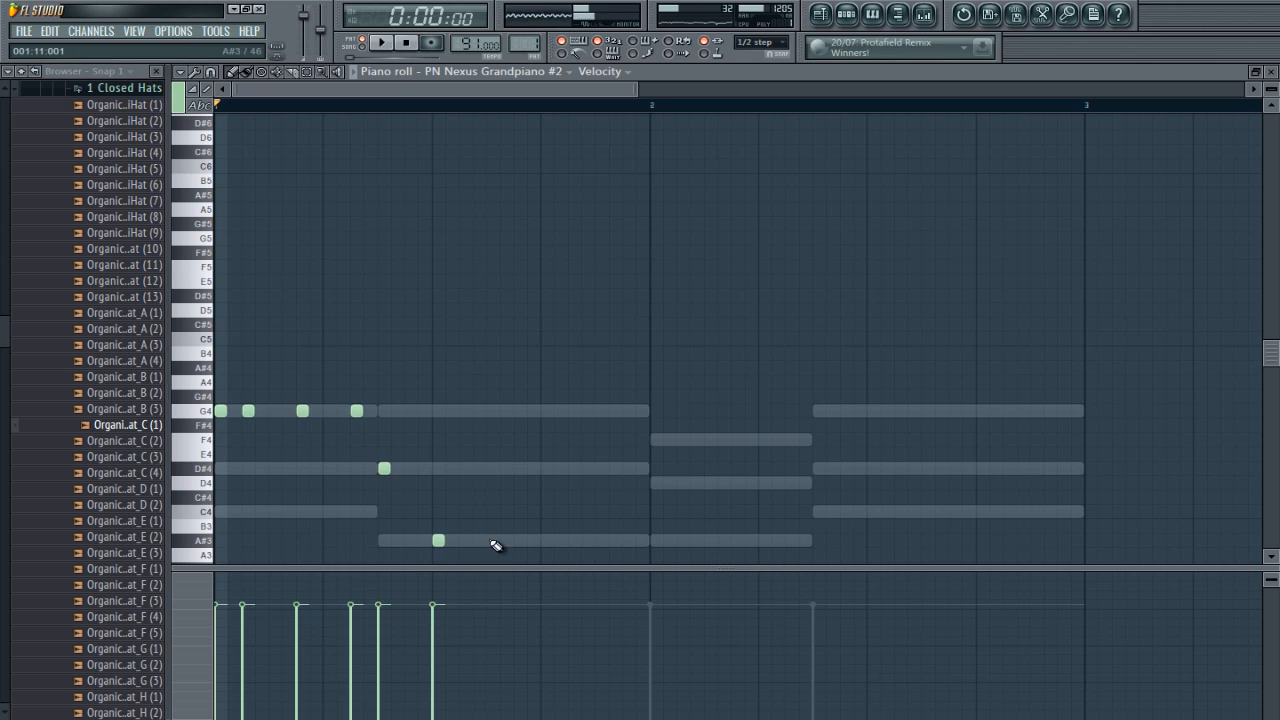
click(519, 541)
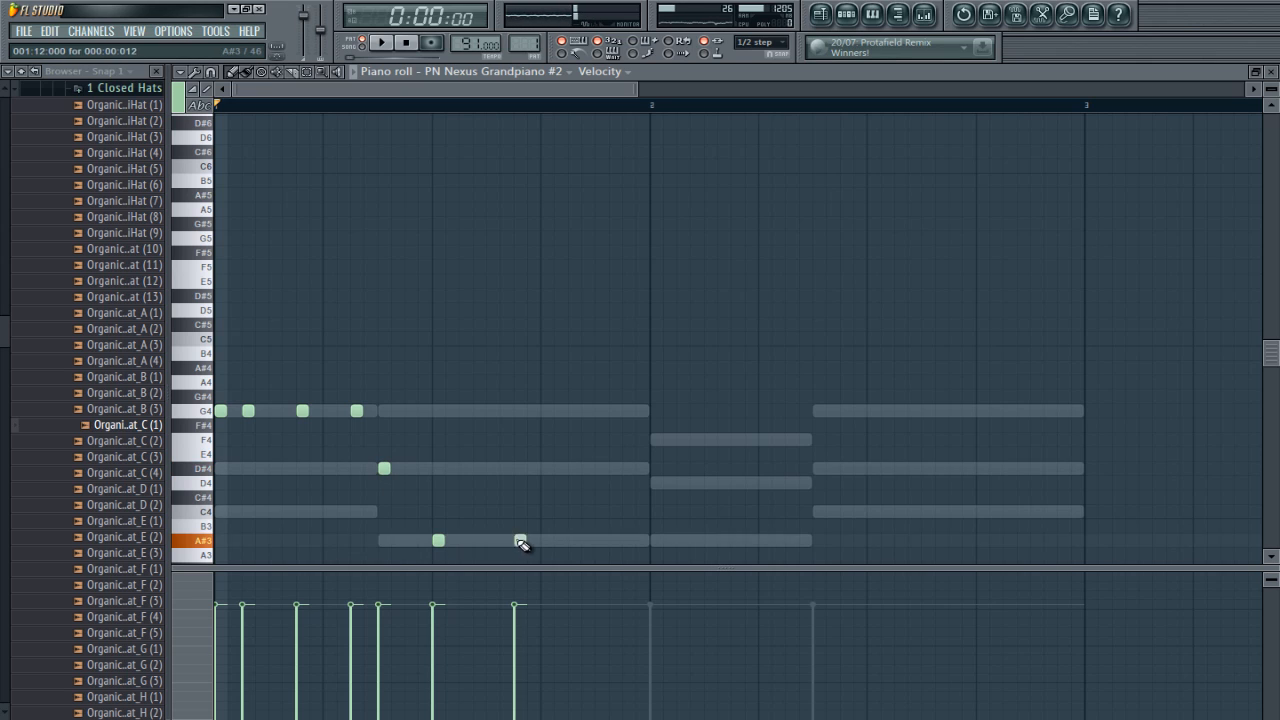
click(601, 468)
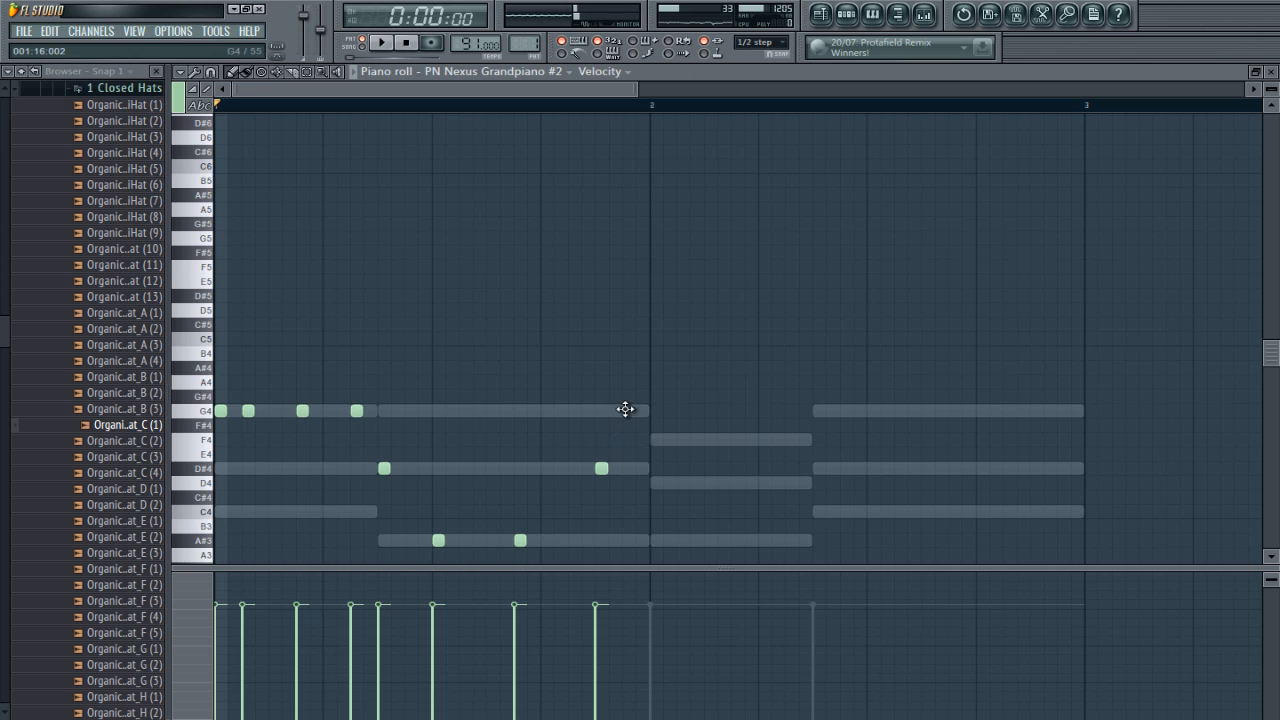
click(628, 411)
Step: Start bar 2 with short notes: A#3 on steps 1 and 3, D4 on step 4 and F4 on step 6
click(653, 541)
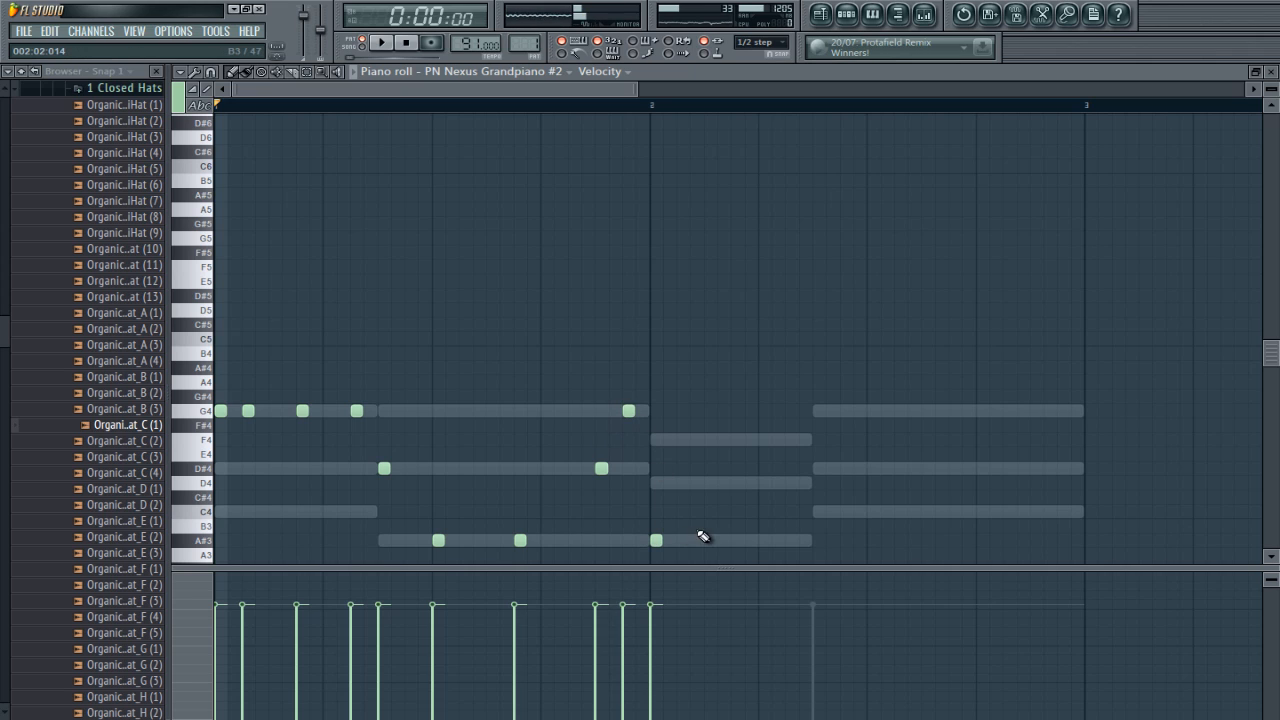
click(710, 541)
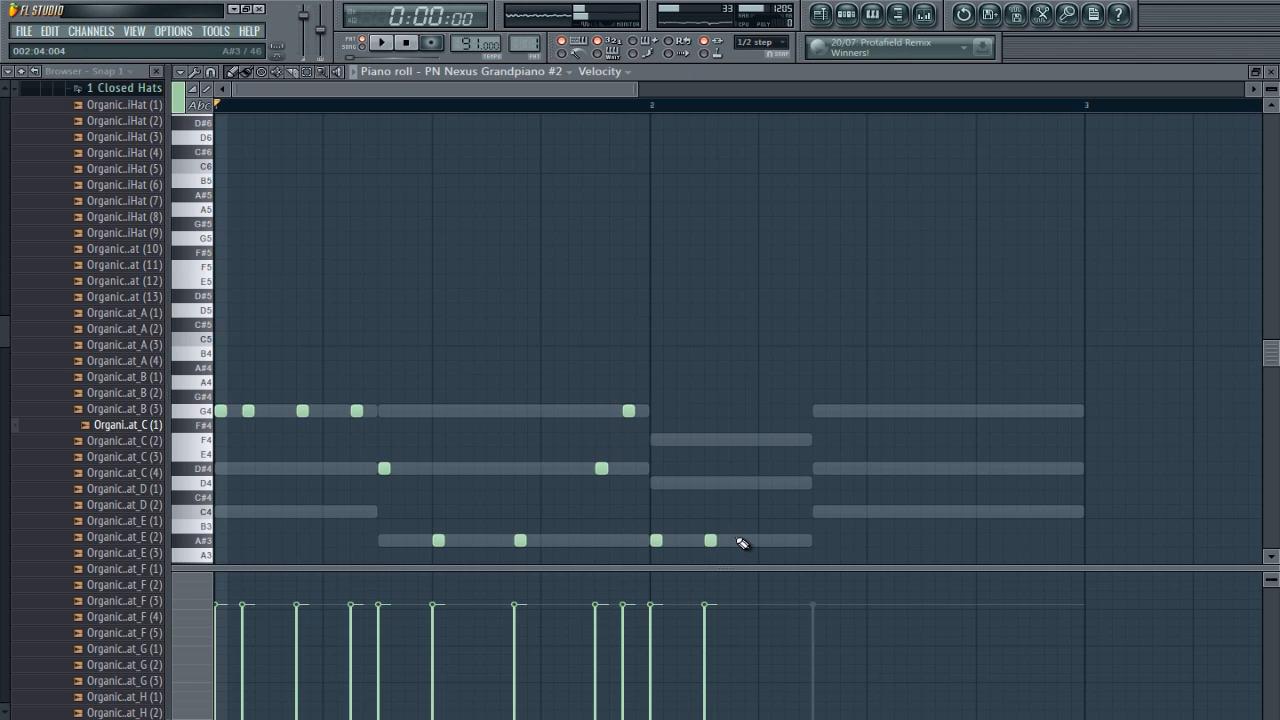
click(737, 483)
click(792, 440)
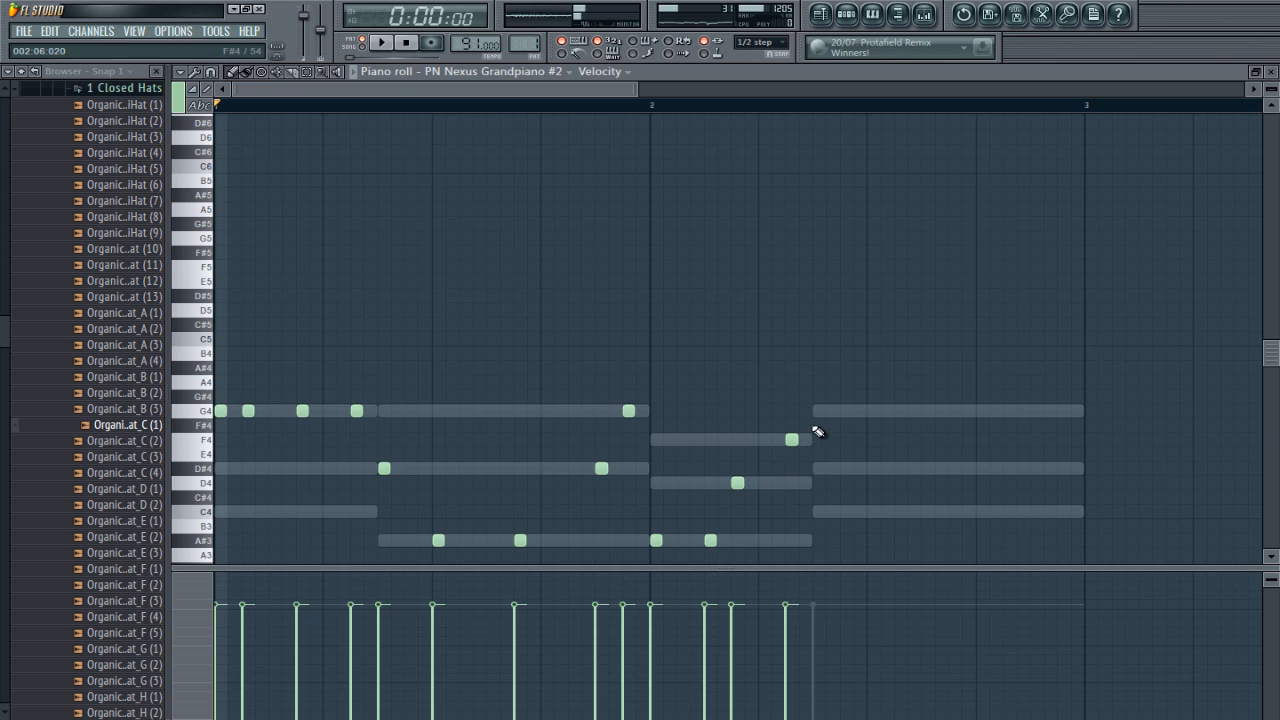
Step: Complete bar 2 with G4 on steps 7 and 9, D#4 on step 11, C4 on step 13, and D#4 on steps 15 and 16
click(819, 412)
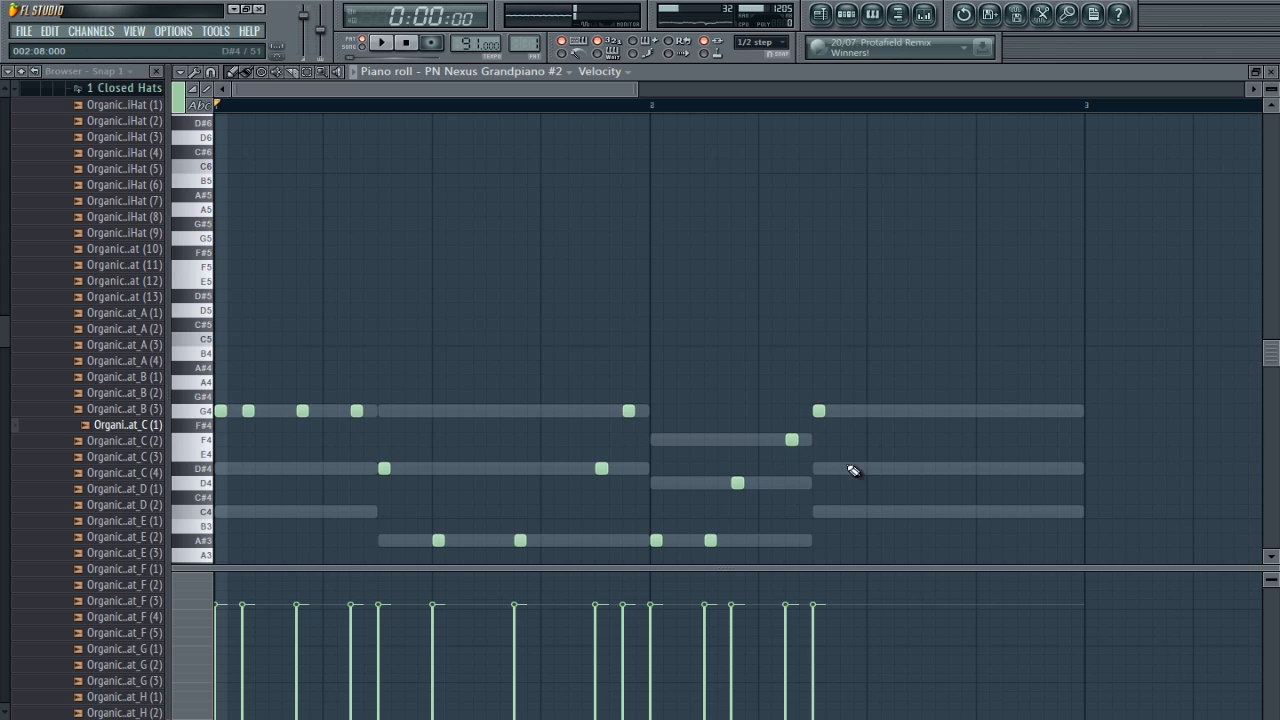
click(872, 412)
click(923, 468)
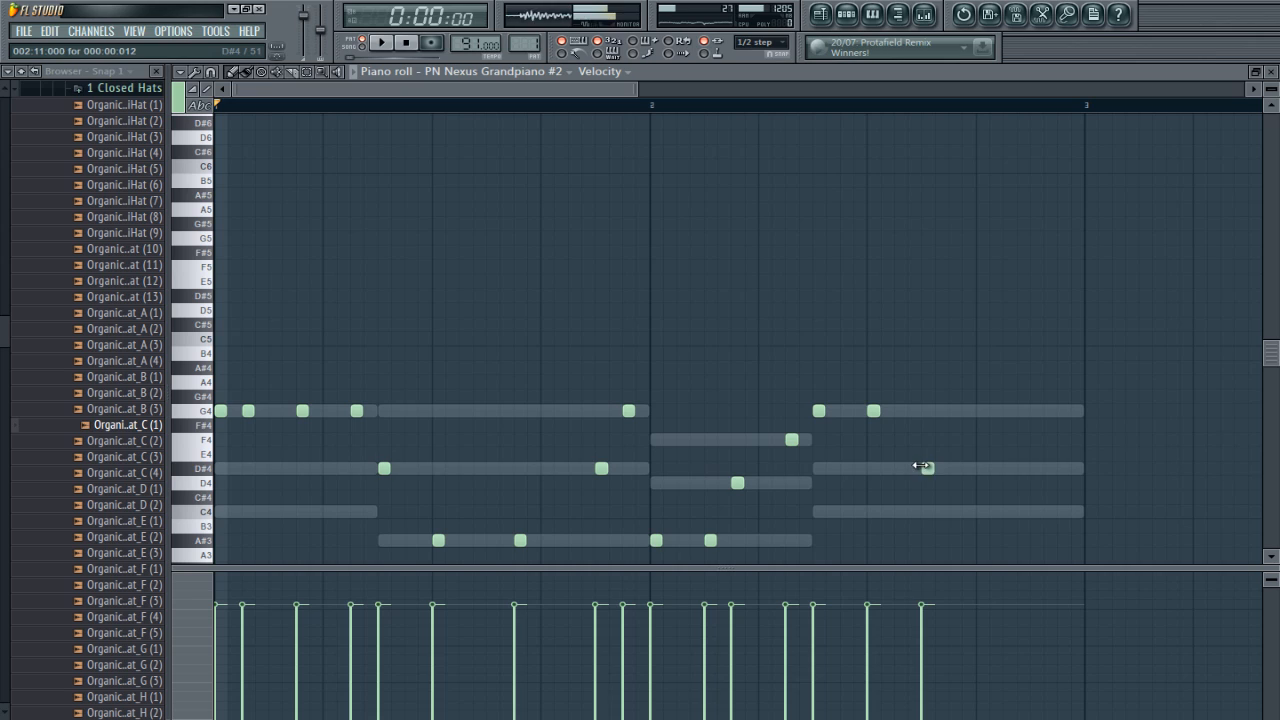
click(983, 512)
click(1037, 468)
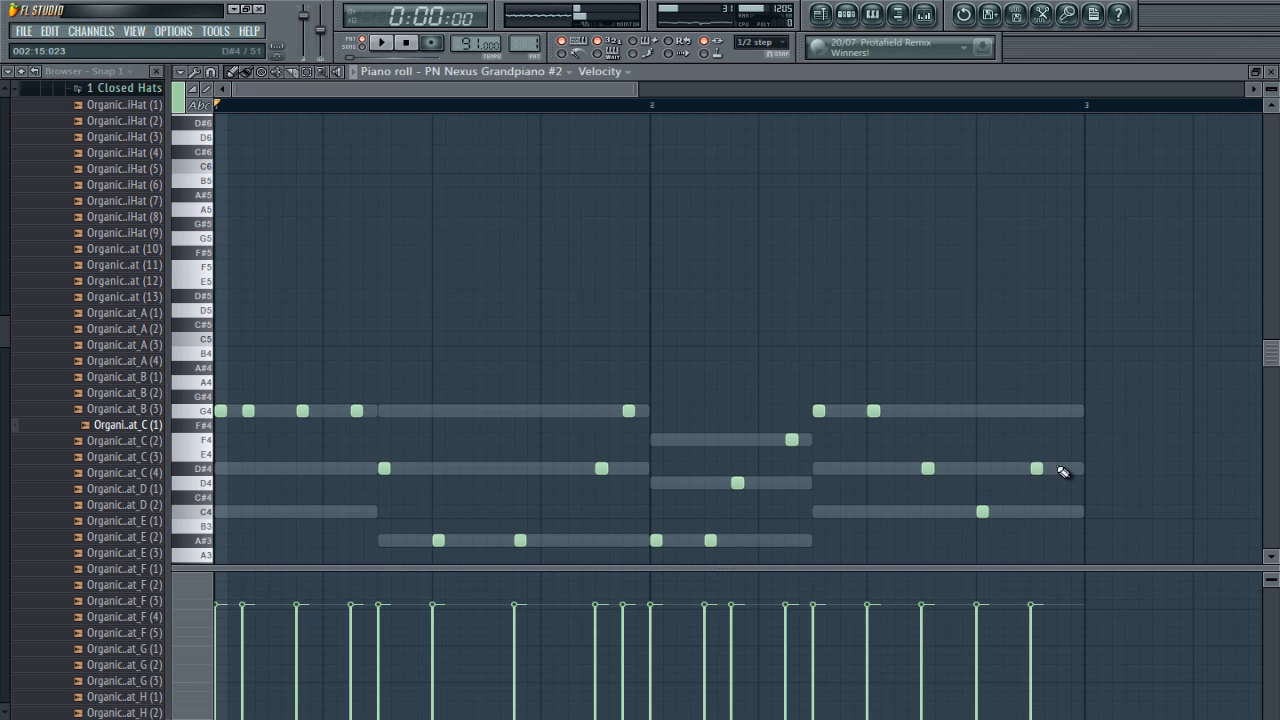
click(1063, 468)
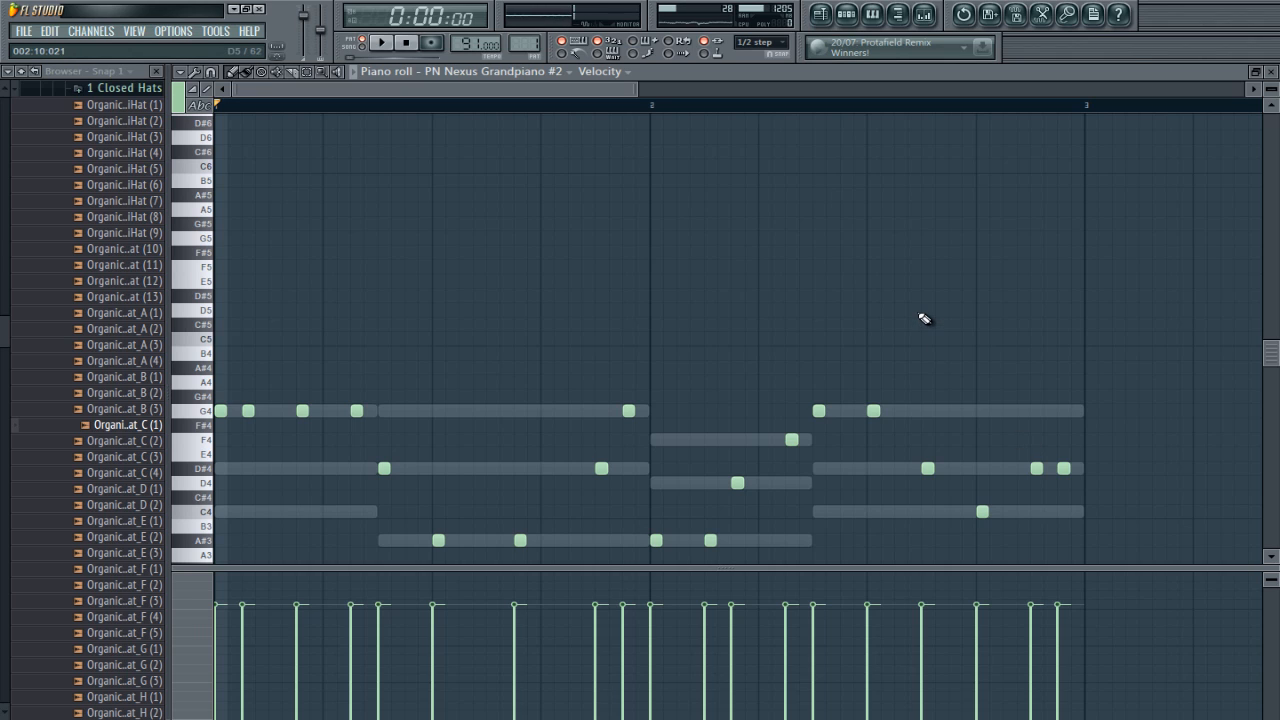
Step: Transpose the whole plucked melody up two octaves and play it with the rest of Pattern 1
key(ctrl+Up)
key(ctrl+Up)
key(ctrl+Down)
key(ctrl+Down)
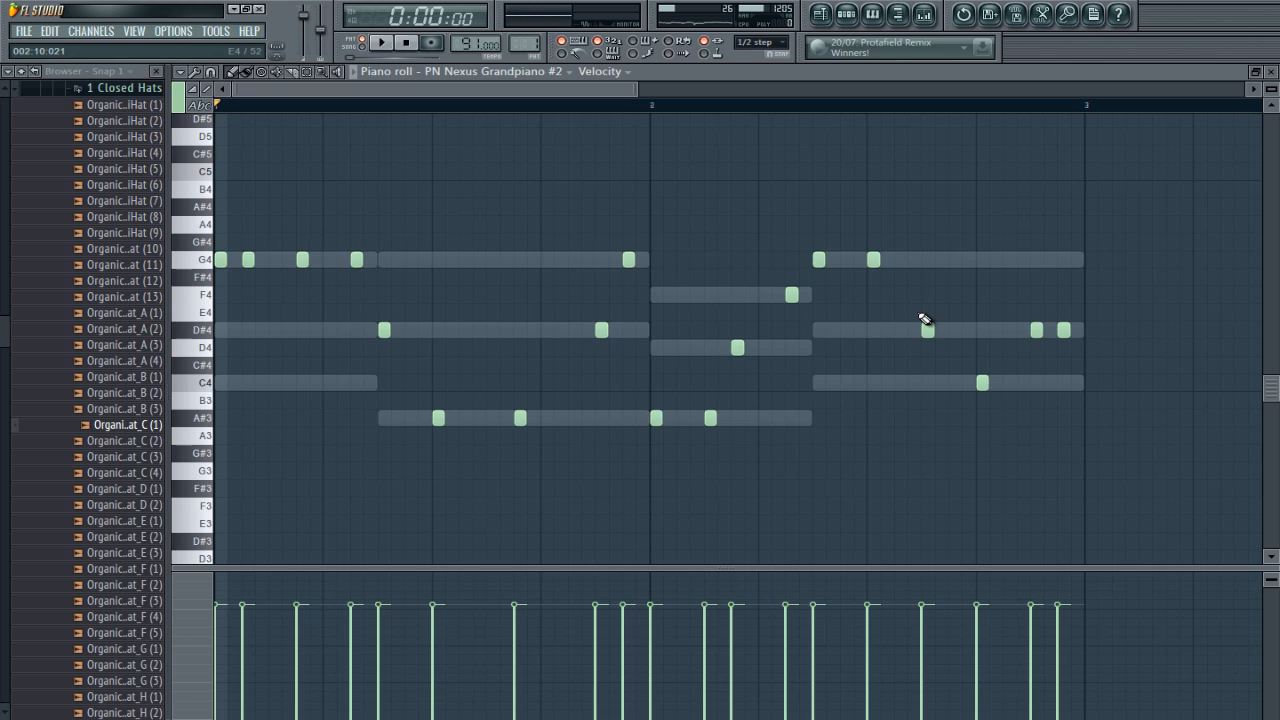
key(ctrl+Up)
key(ctrl+Up)
key(space)
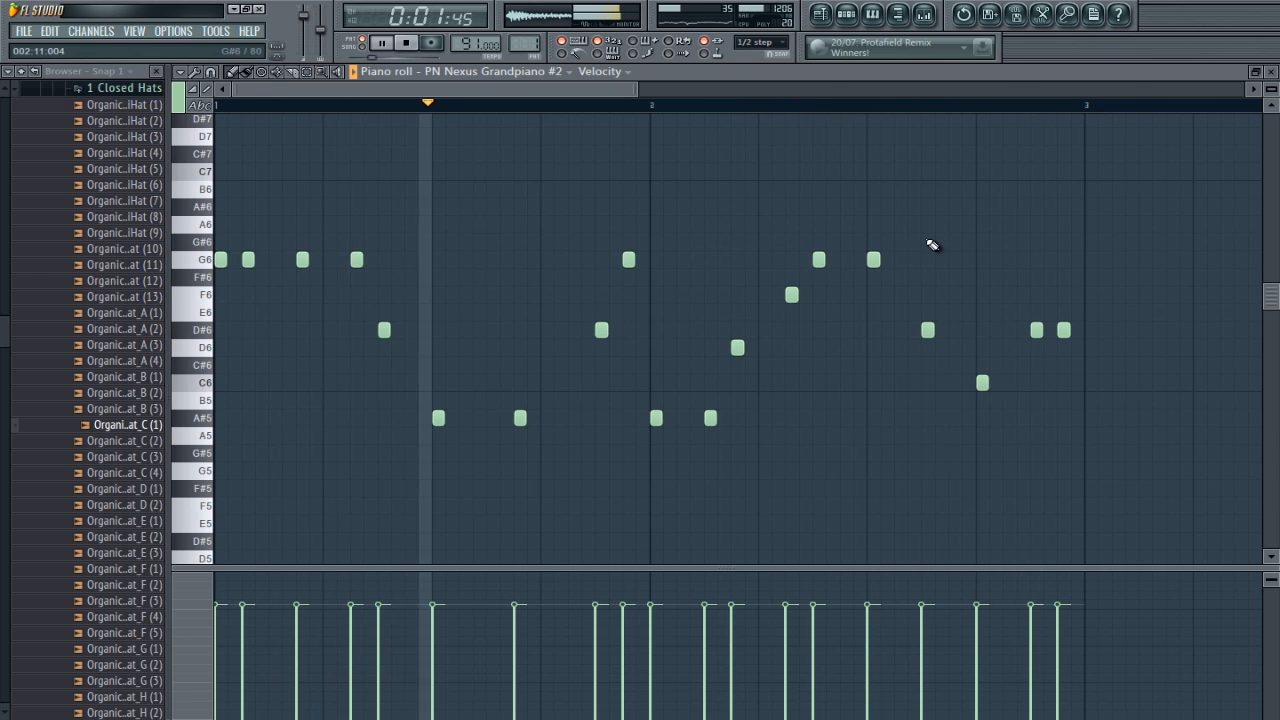
Step: Return to the step sequencer, stop playback and close the PL Muted Pad synth and channel settings windows
key(Escape)
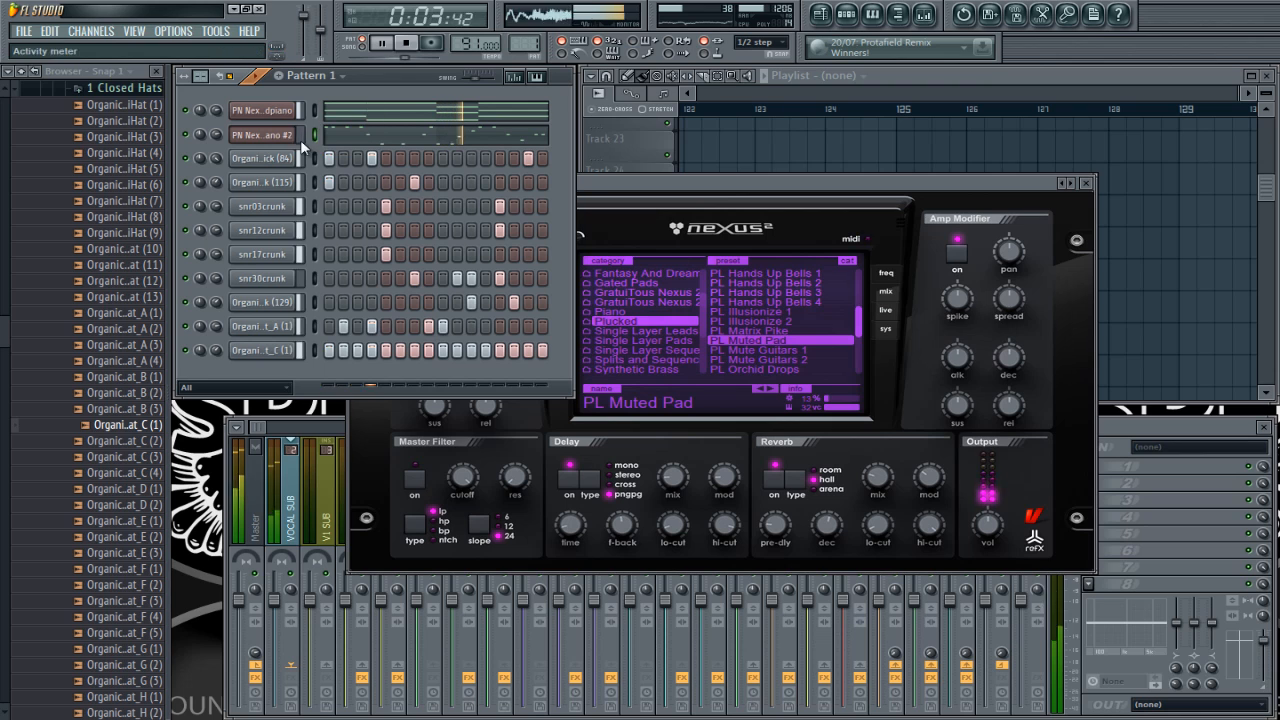
click(965, 183)
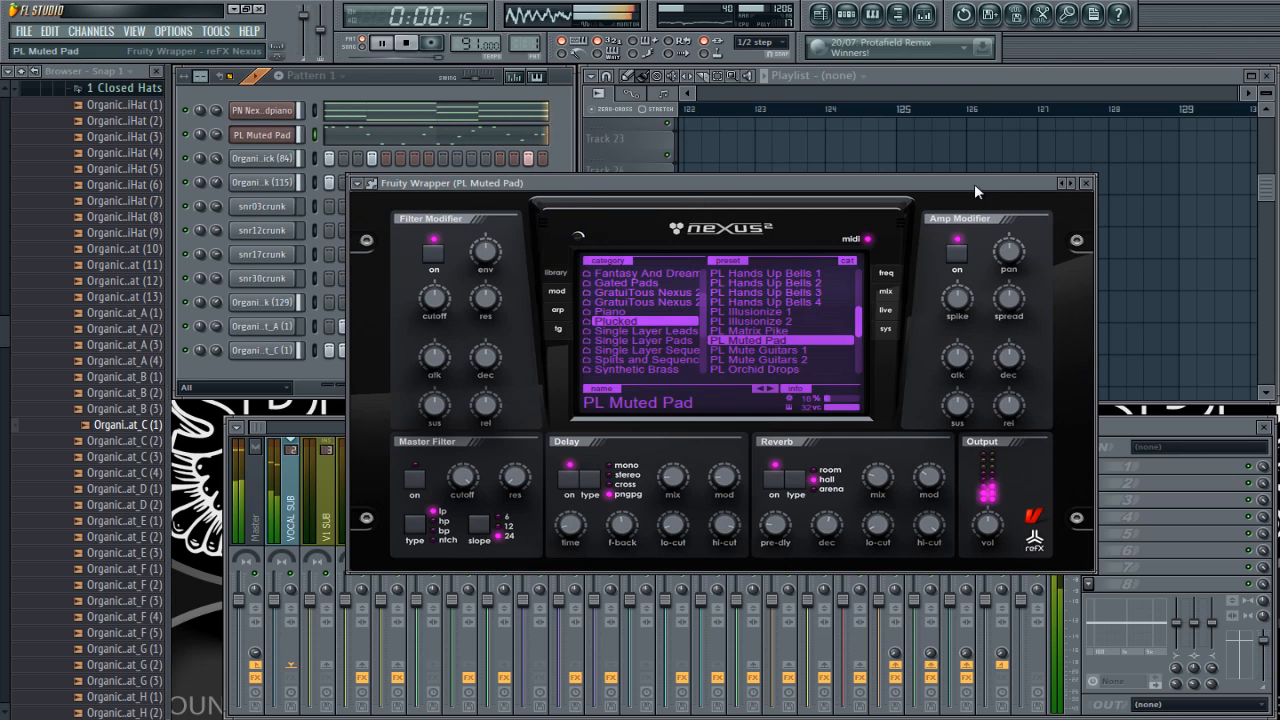
click(1086, 183)
key(space)
right_click(267, 140)
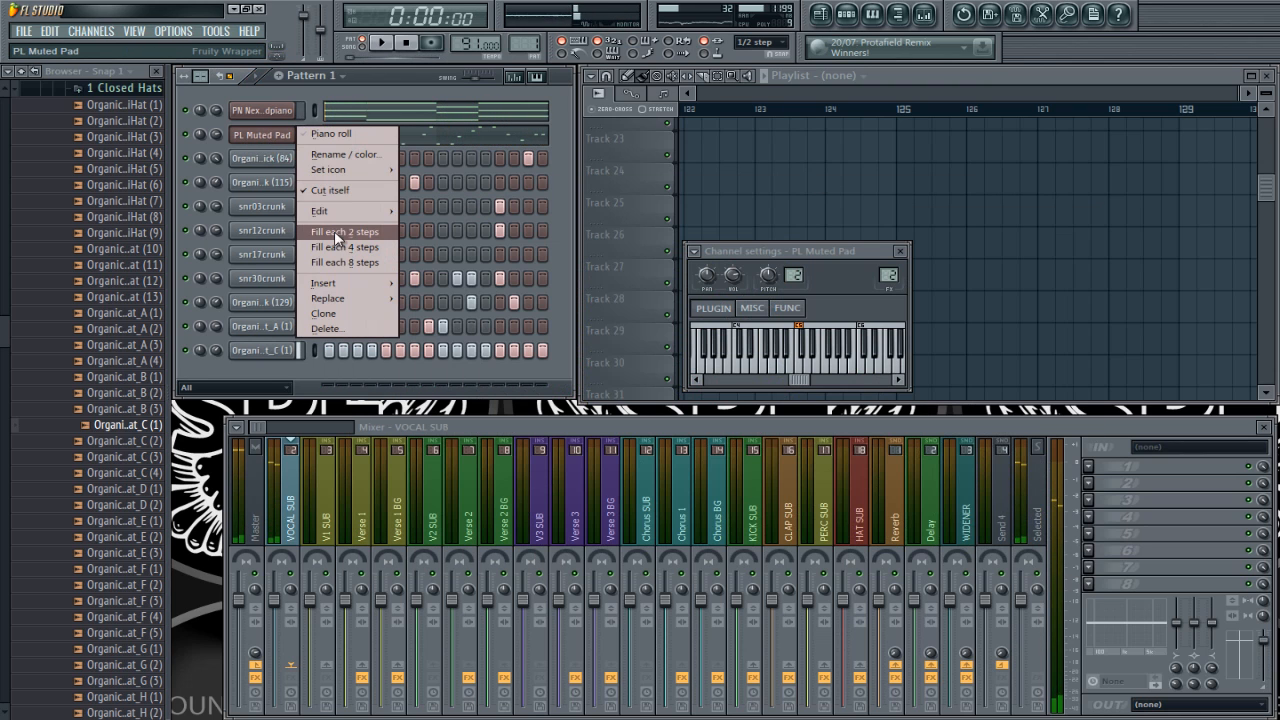
click(405, 78)
click(838, 197)
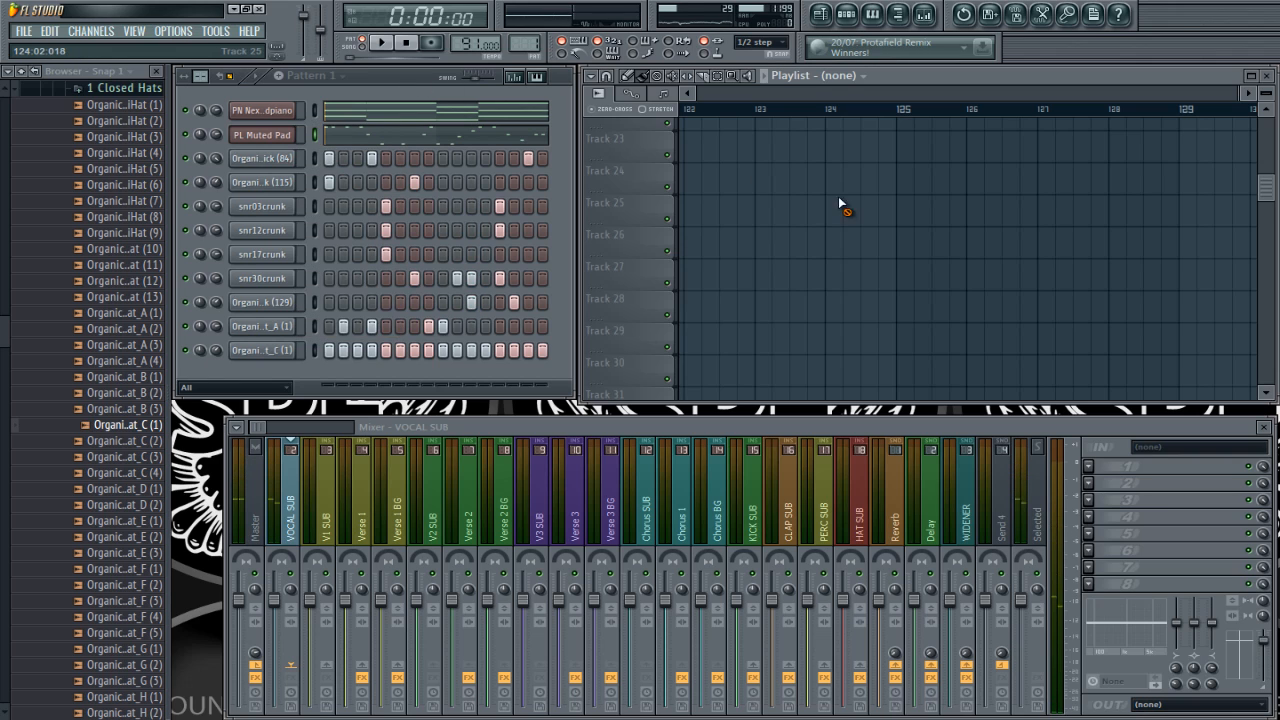
scroll(848, 205, up, 3)
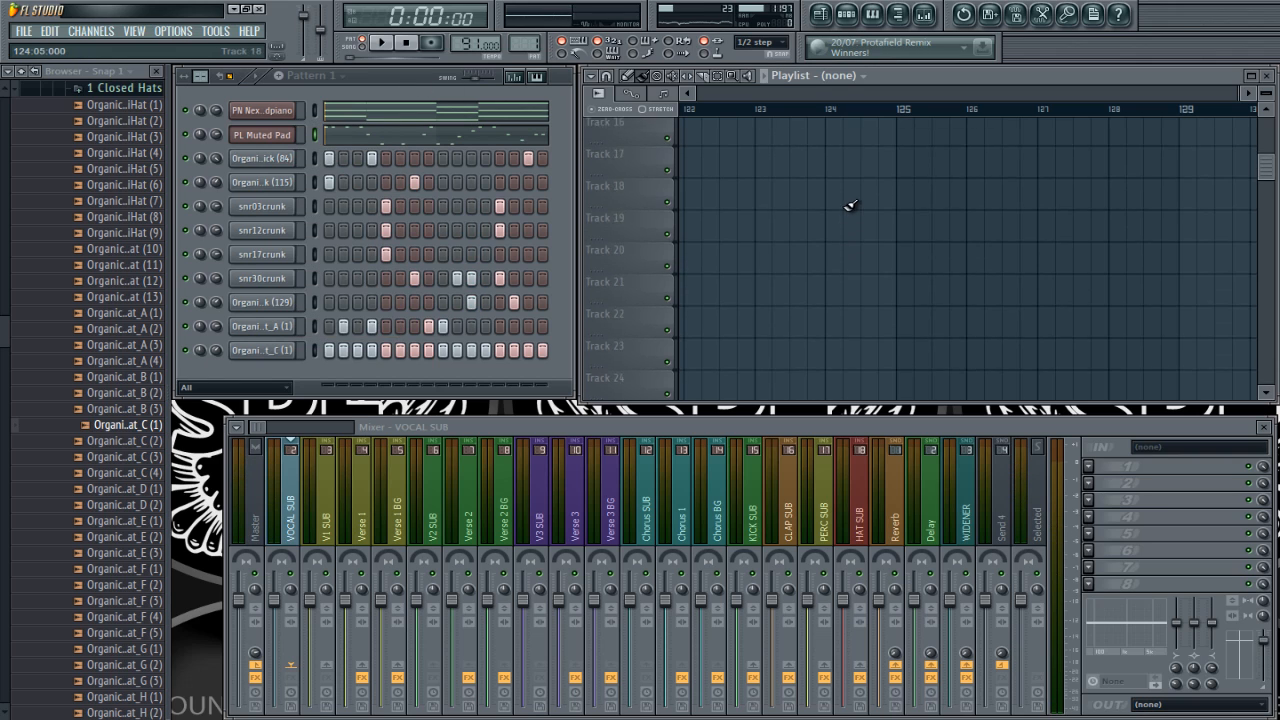
Step: Cut the PL Muted Pad notes from Pattern 1 and paste them into Pattern 3
double_click(314, 140)
key(ctrl+x)
key(Right)
key(Right)
key(ctrl+v)
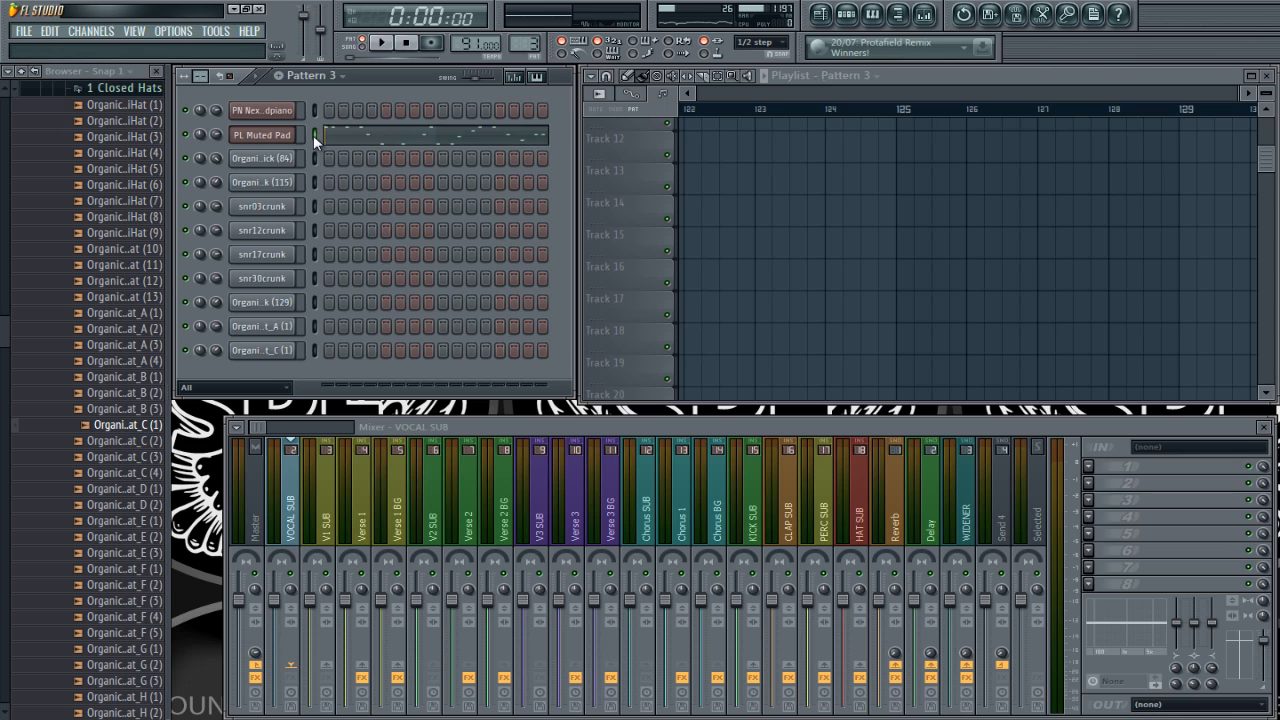
Step: Move the PN Nexus Grandpiano chords from Pattern 1 into Pattern 2 and show the start of the playlist
key(Left)
key(Left)
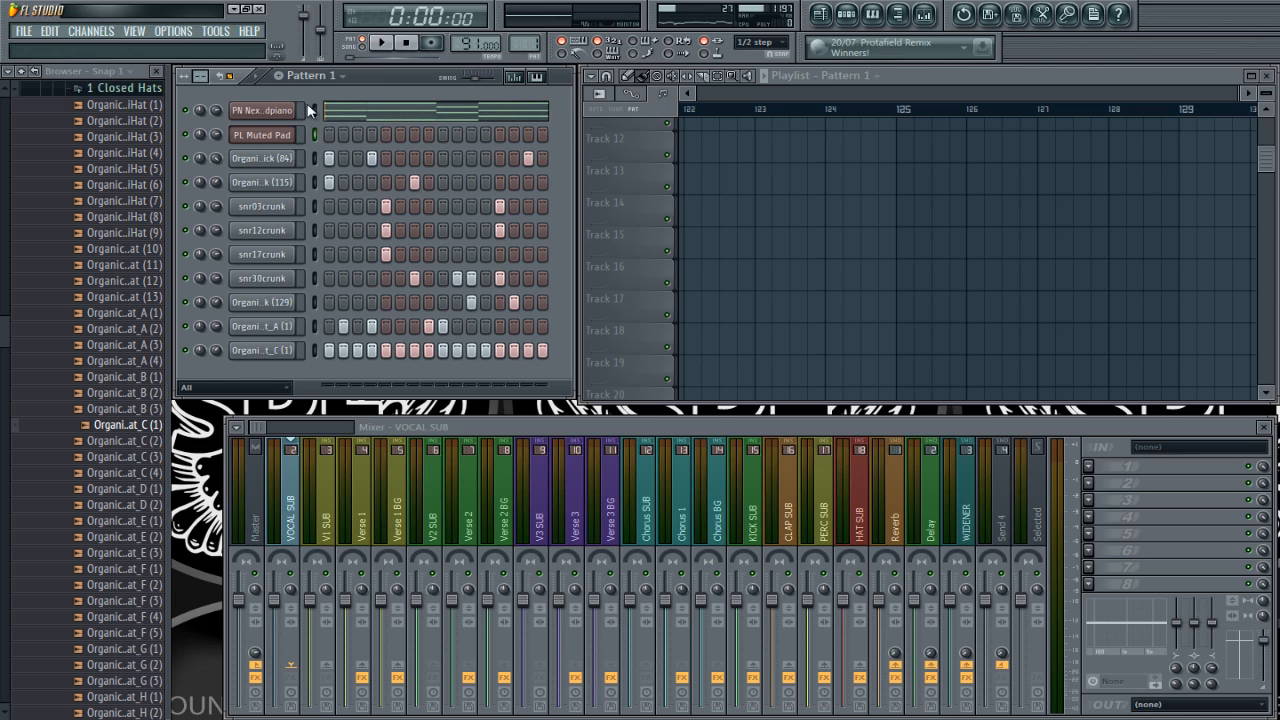
key(Right)
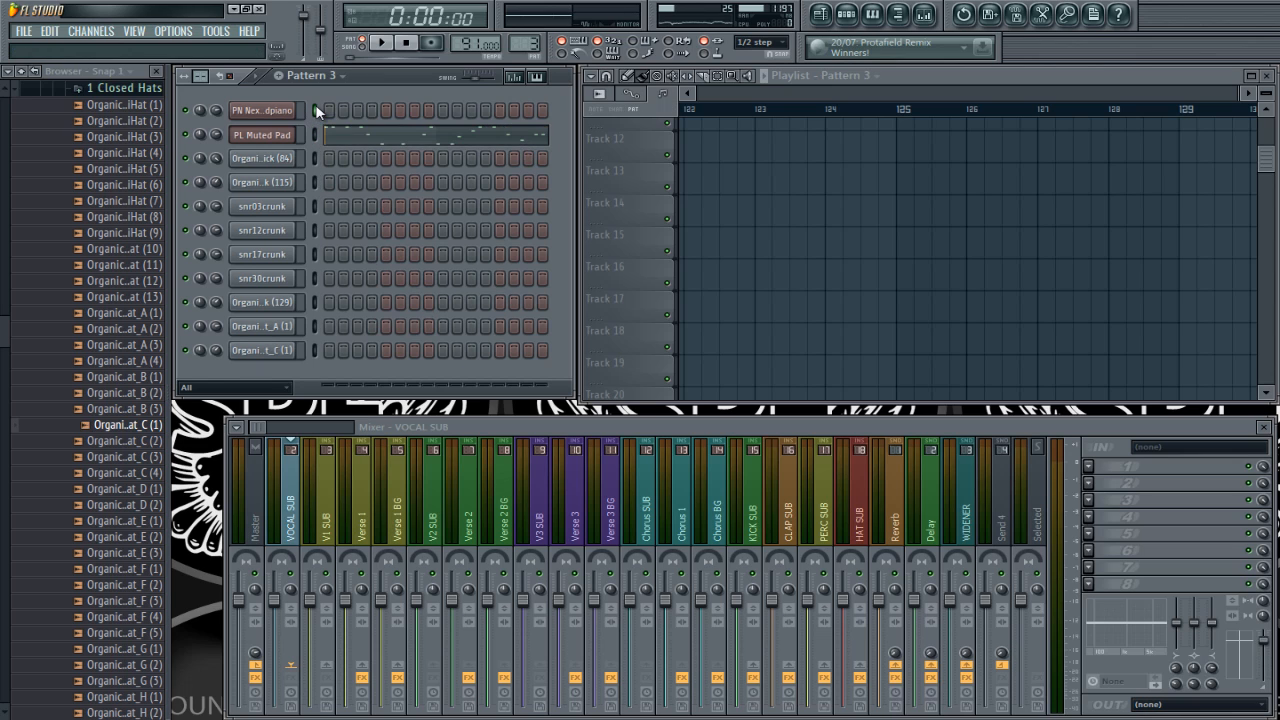
ctrl+right_click(777, 190)
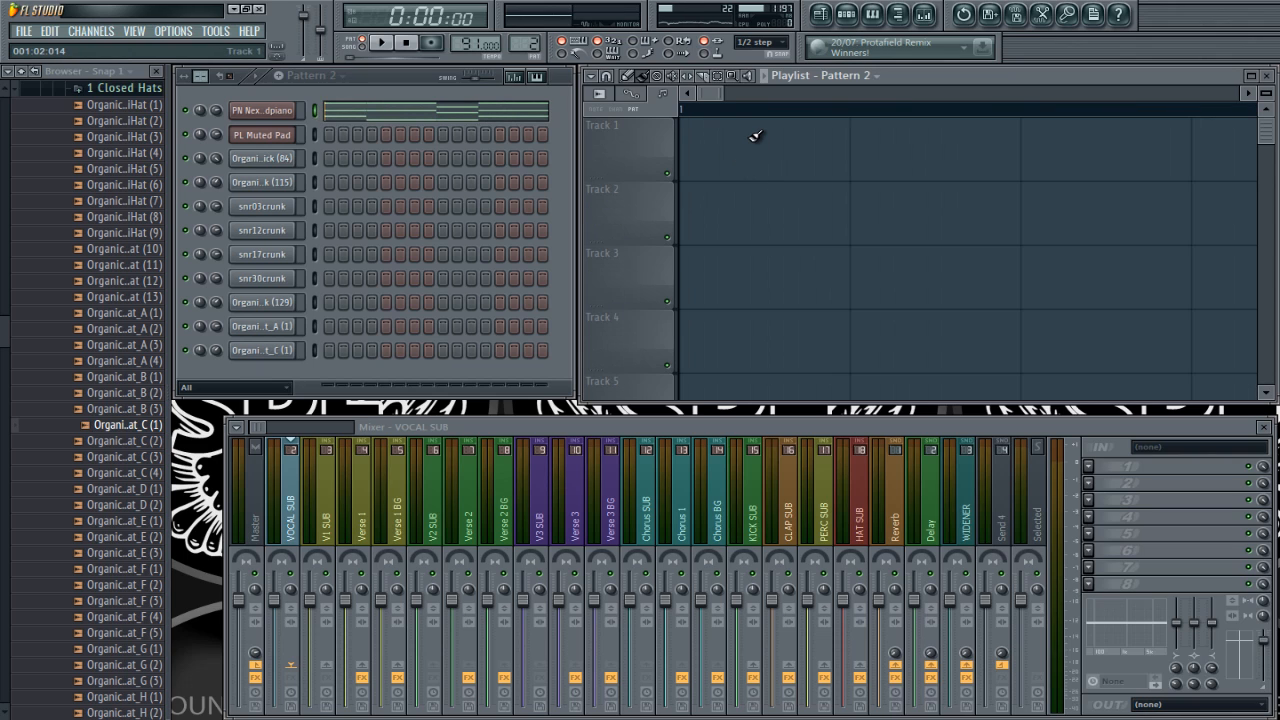
Step: Turn off step repeating for Pattern 1 and place Pattern 1 at the start of playlist Track 1
key(Left)
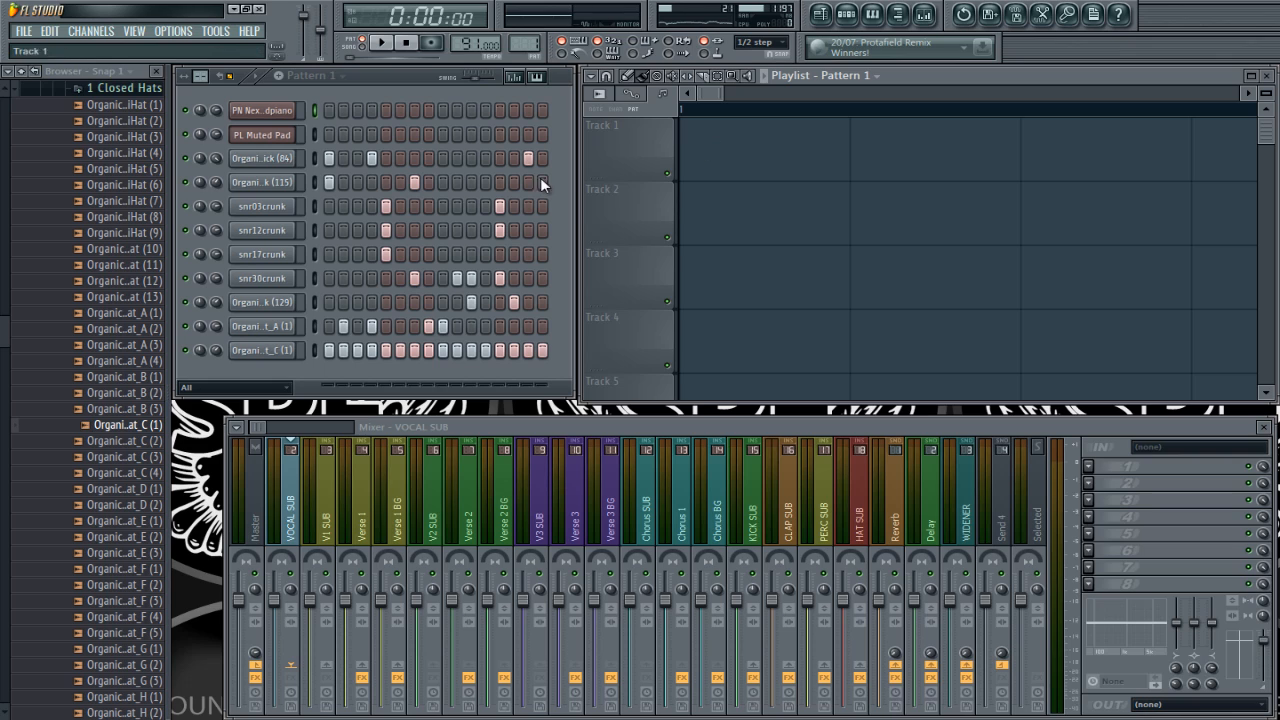
click(229, 78)
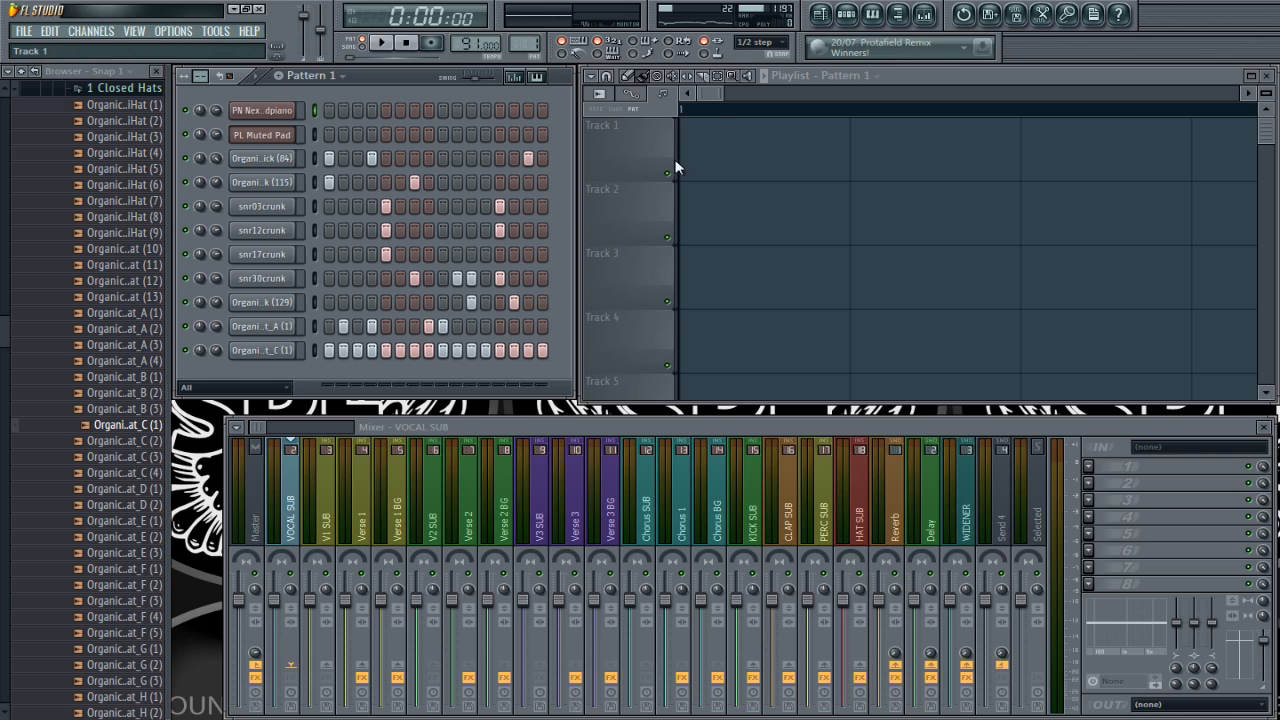
click(712, 150)
Step: Place Pattern 2 at the start of Track 2 and Pattern 3 at the start of Track 3
key(Right)
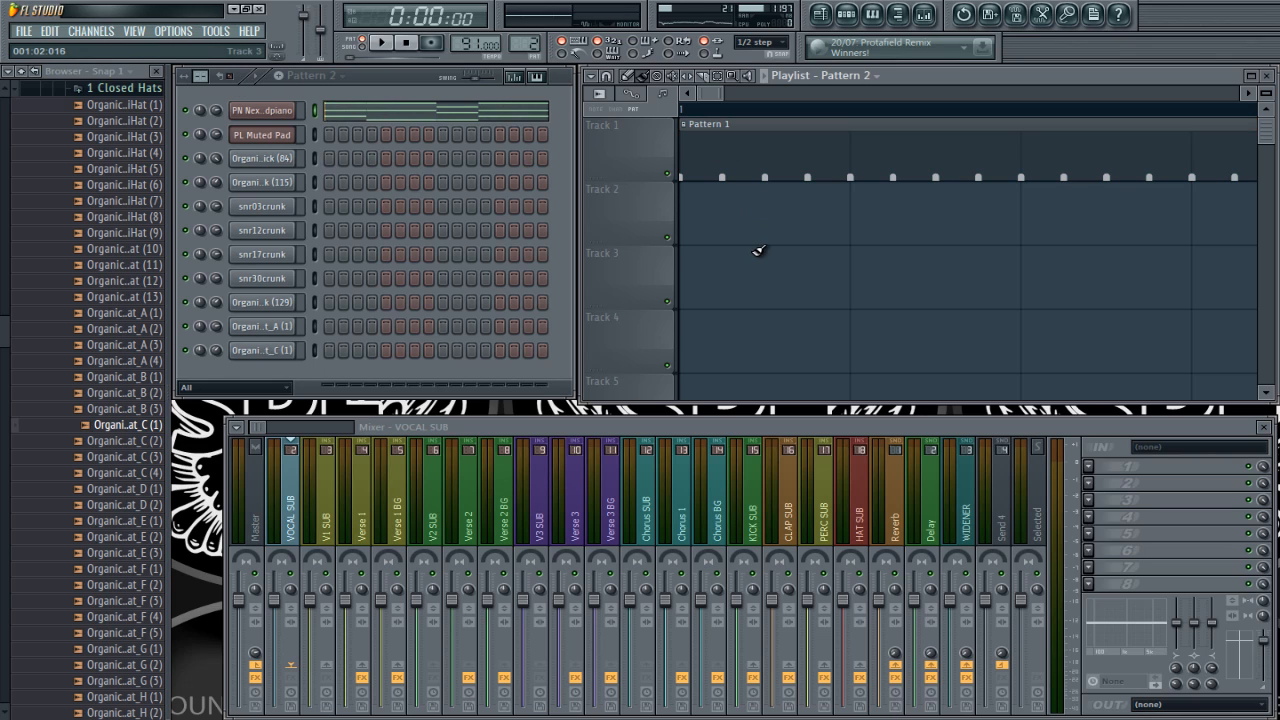
click(748, 218)
key(Right)
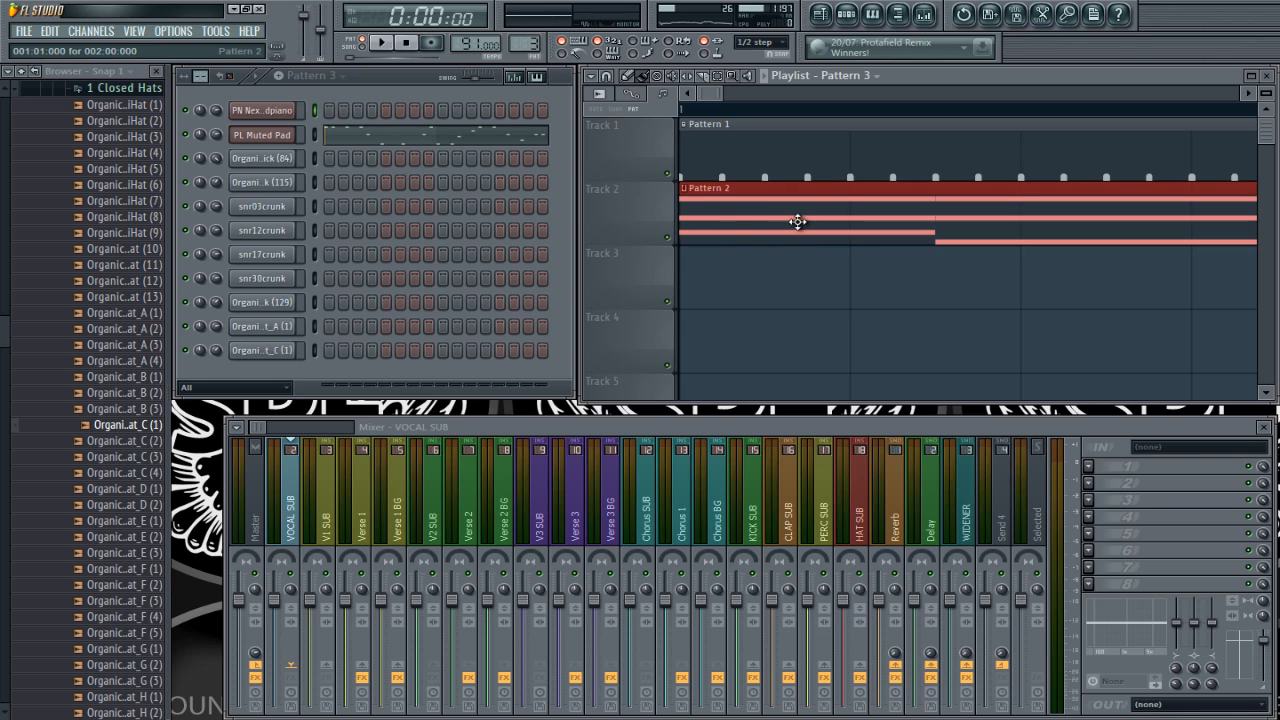
click(696, 282)
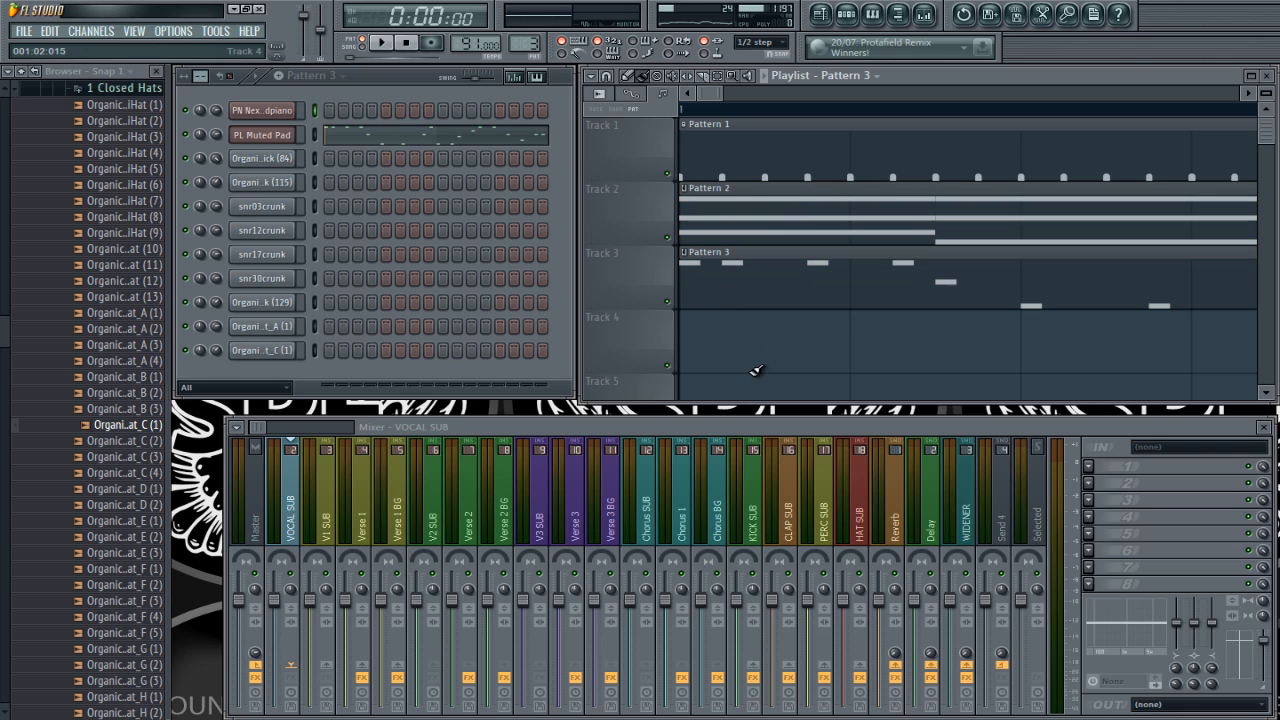
Step: Add a second Pattern 1 clip at bar 2 on Track 1, and duplicate all the clips on the three tracks at bar 3
scroll(757, 371, down, 3)
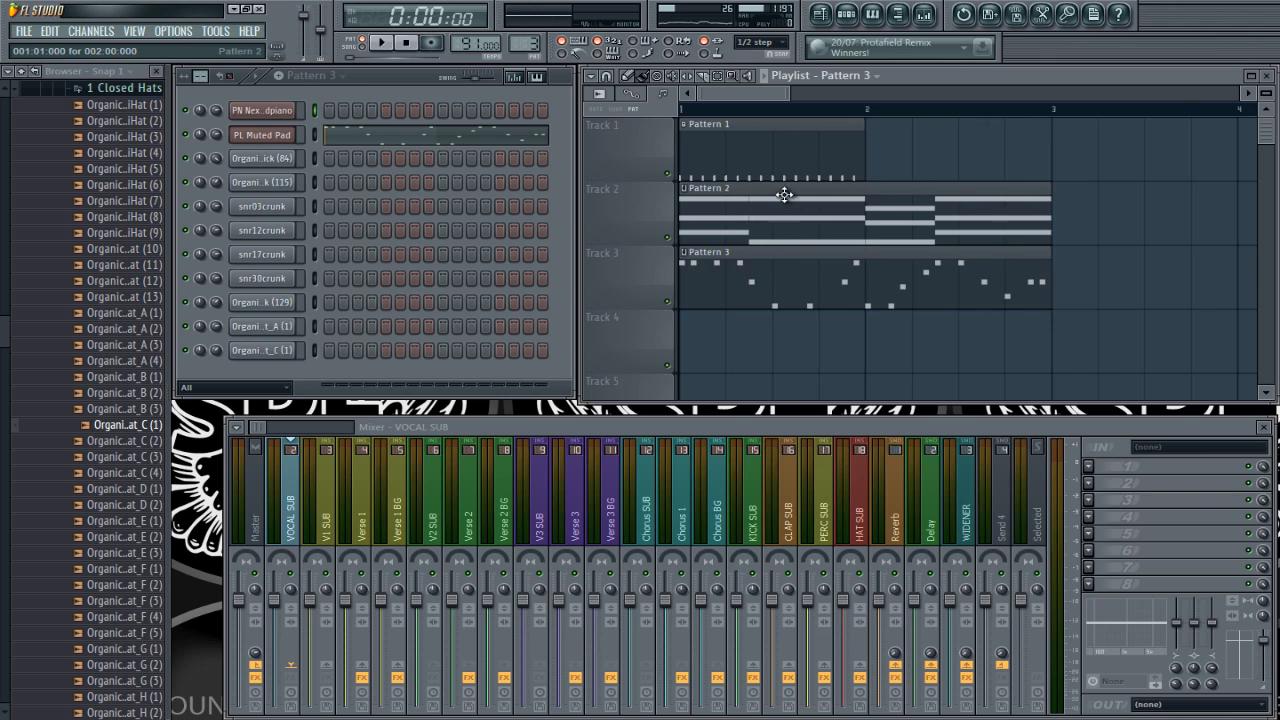
drag(807, 160, 926, 157)
scroll(923, 329, down, 2)
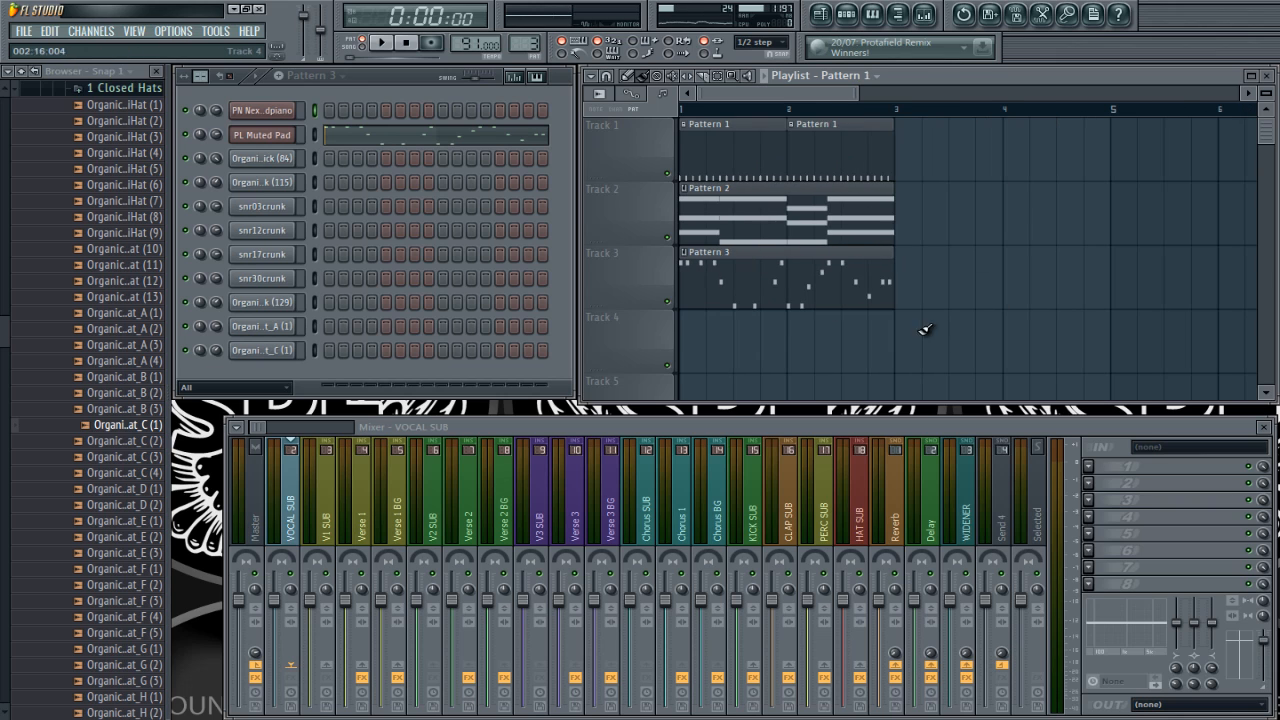
drag(934, 372, 934, 137)
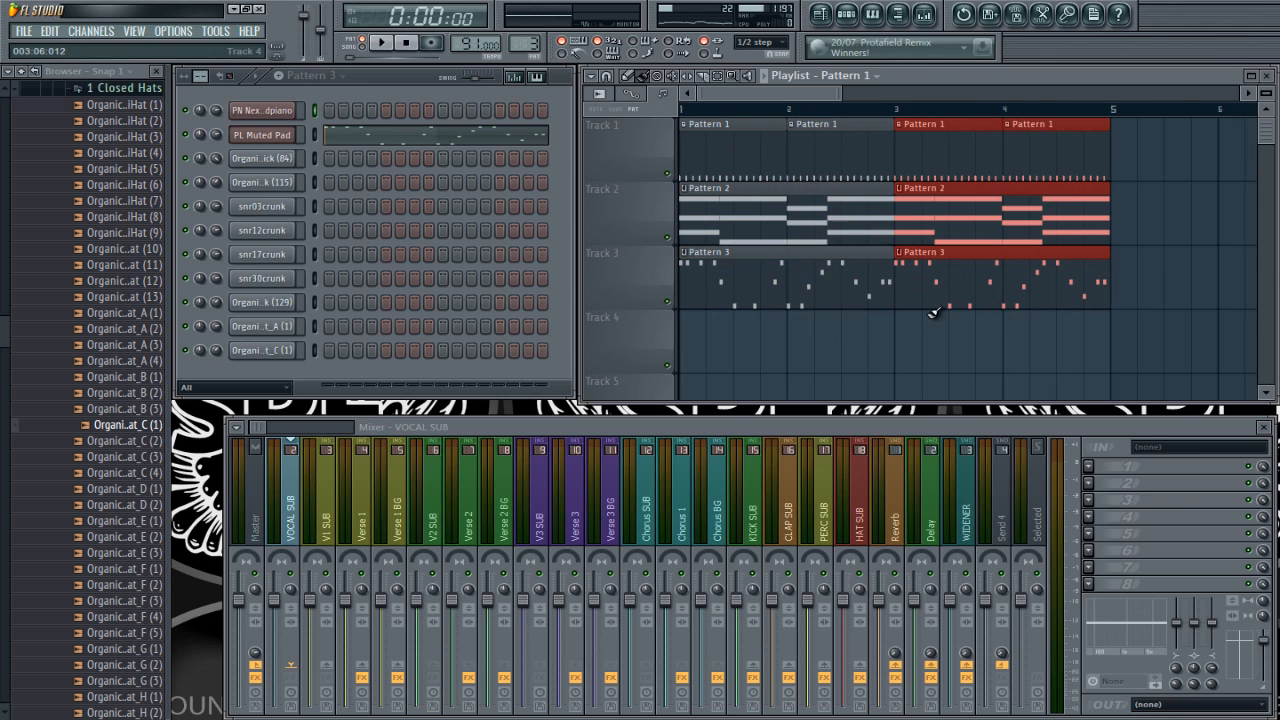
Step: Link the PN Nexus Grandpiano channel to mixer Insert 19 and reset that track's fader to its default level
ctrl+click(780, 345)
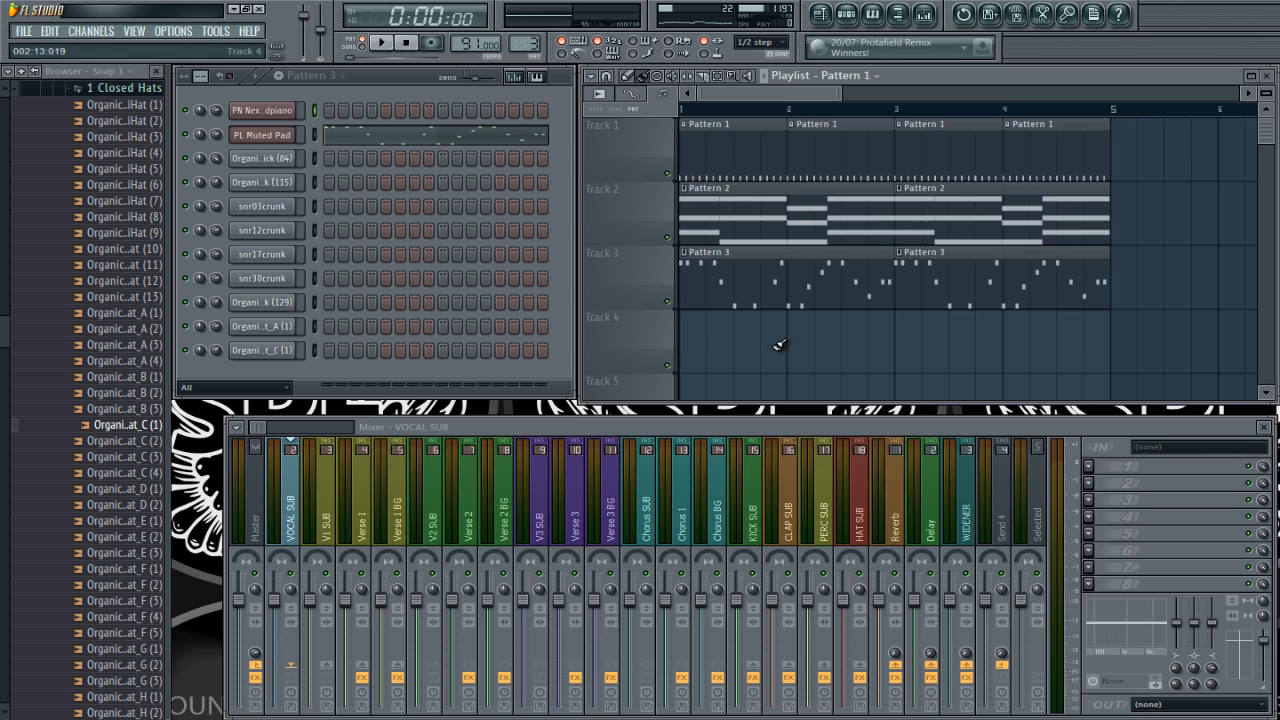
click(315, 114)
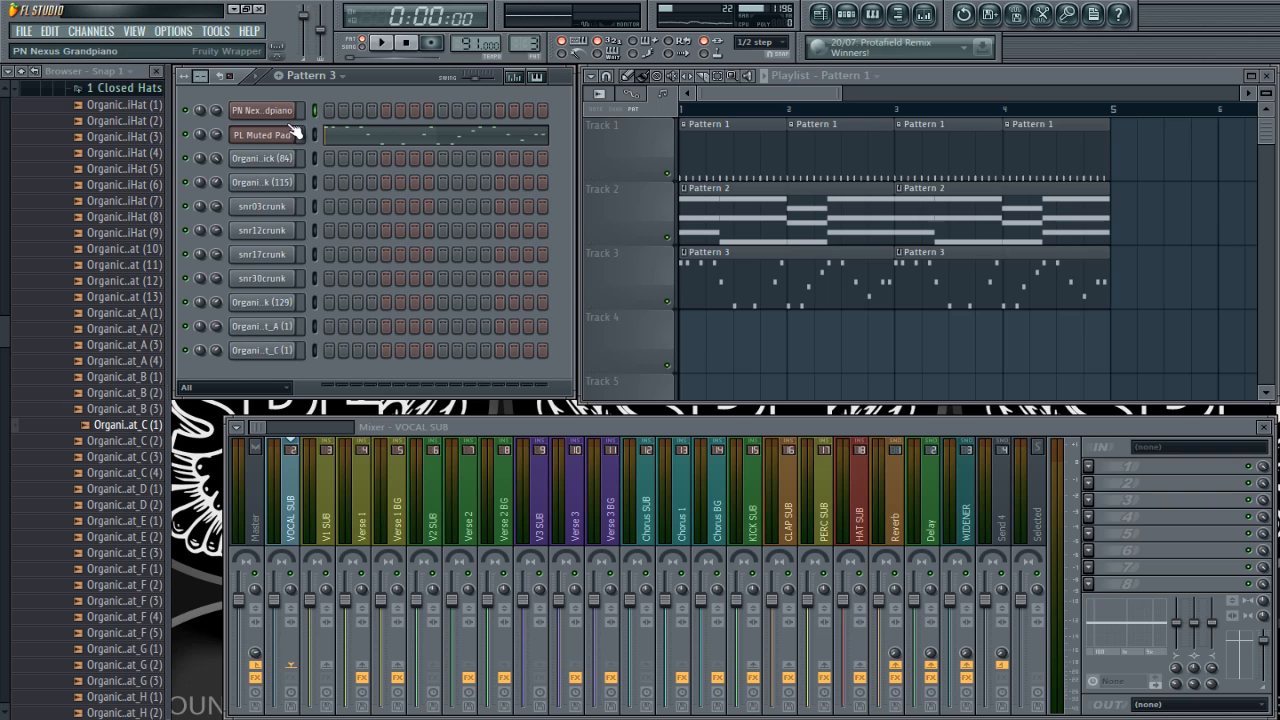
click(840, 508)
scroll(840, 508, down, 6)
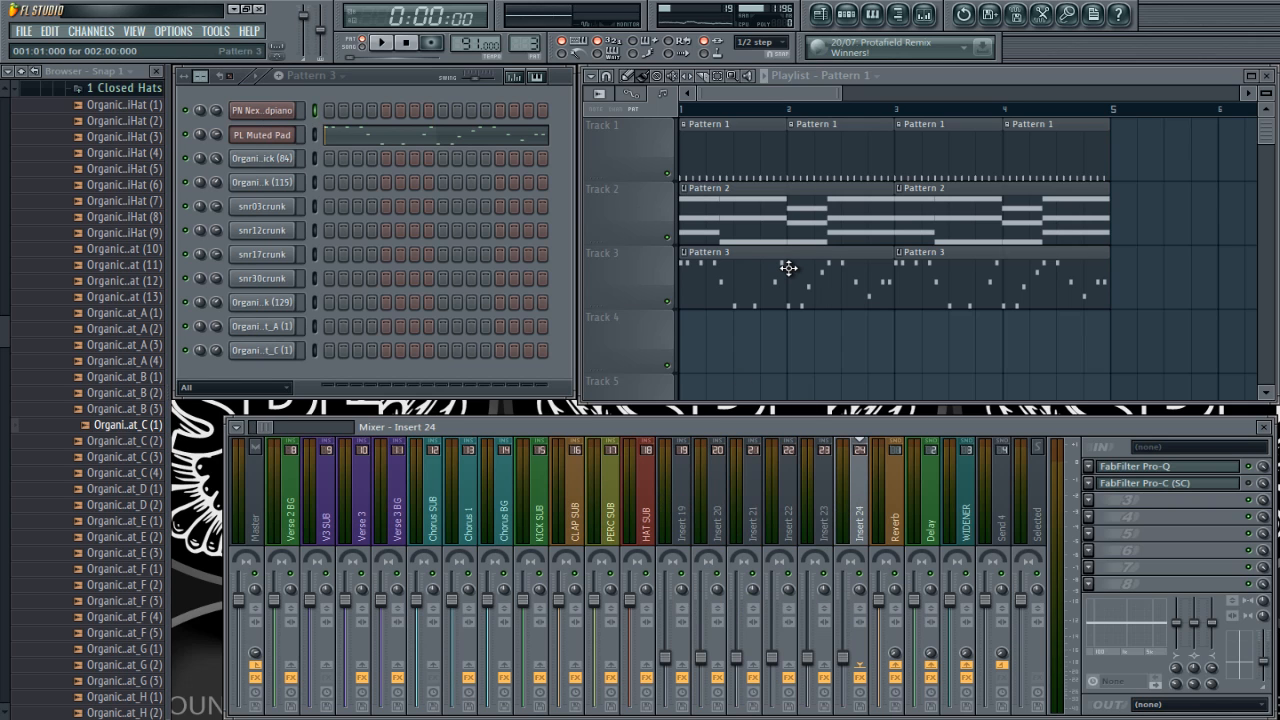
right_click(711, 522)
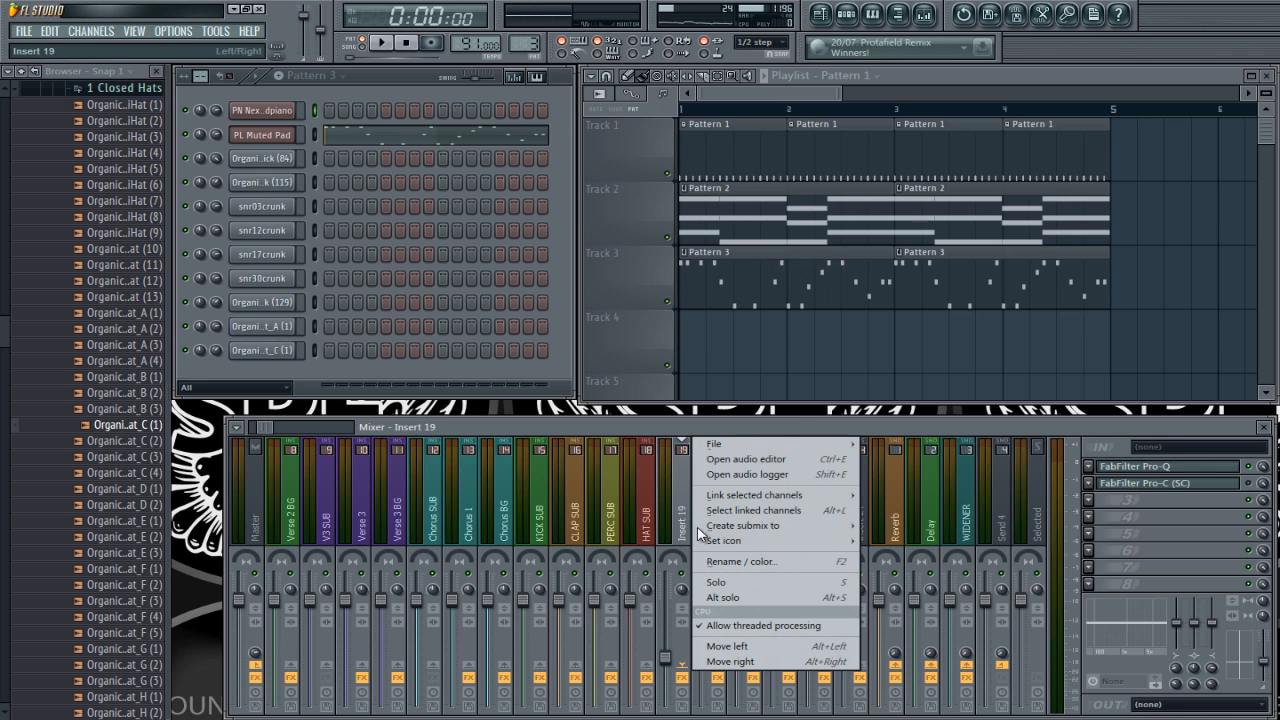
click(882, 498)
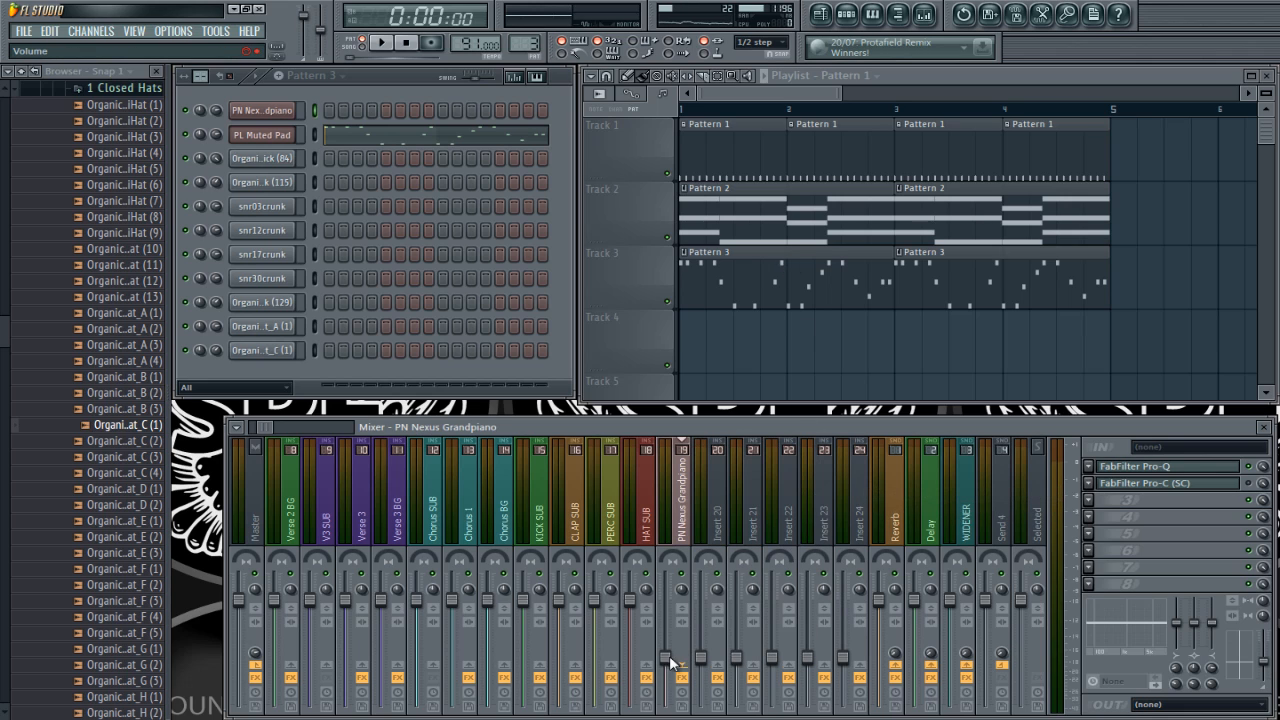
right_click(669, 655)
click(740, 523)
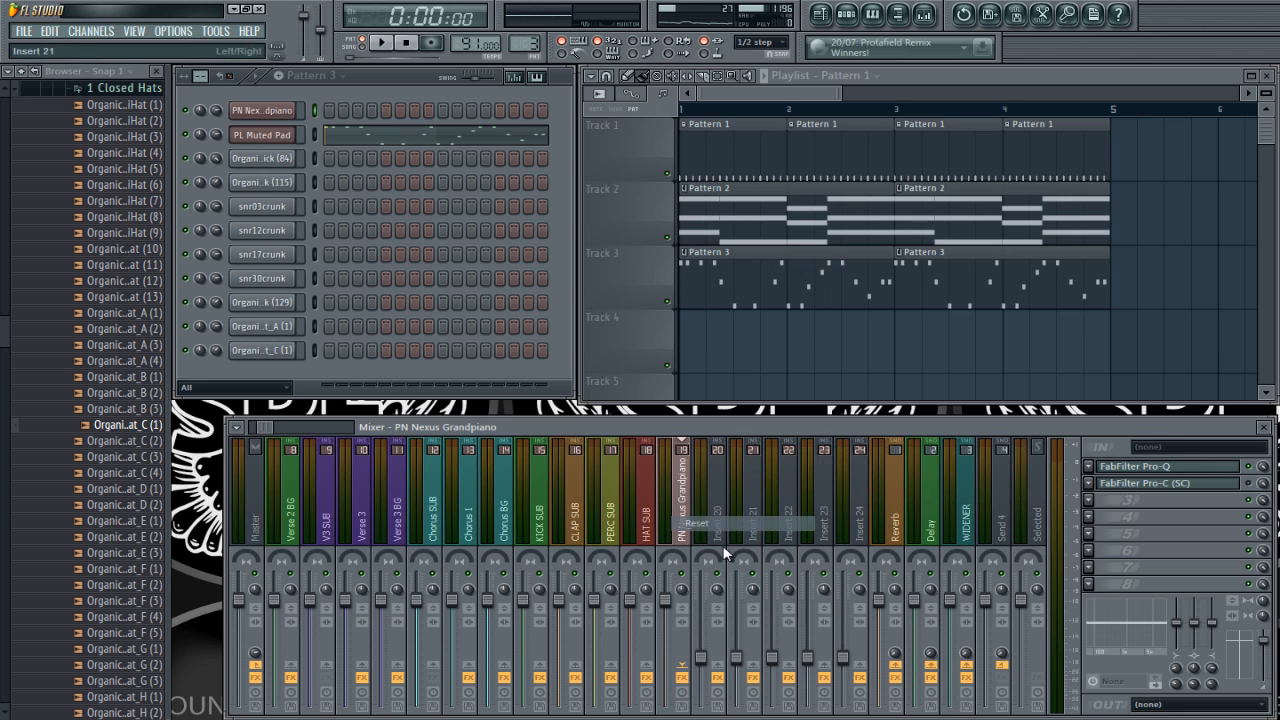
Step: Load Gross Beat into effect slot 3 of the PN Nexus Grandpiano mixer track and move its window aside
click(1088, 501)
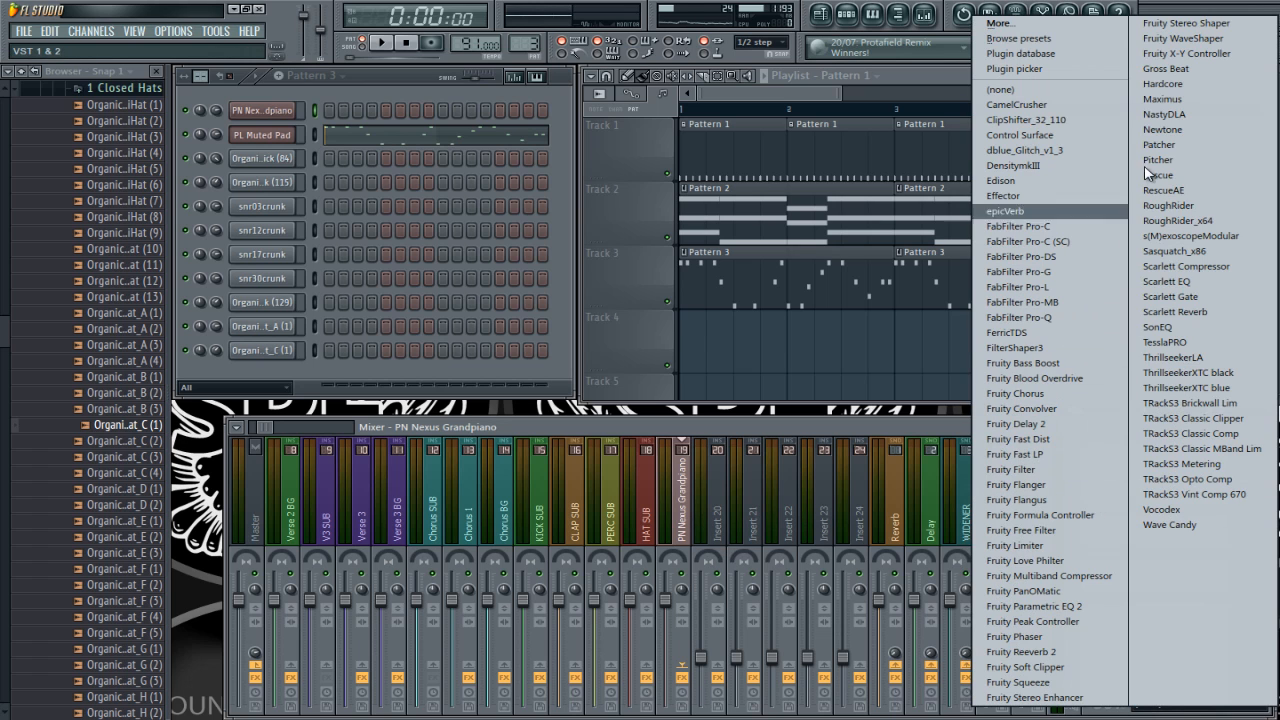
click(1166, 68)
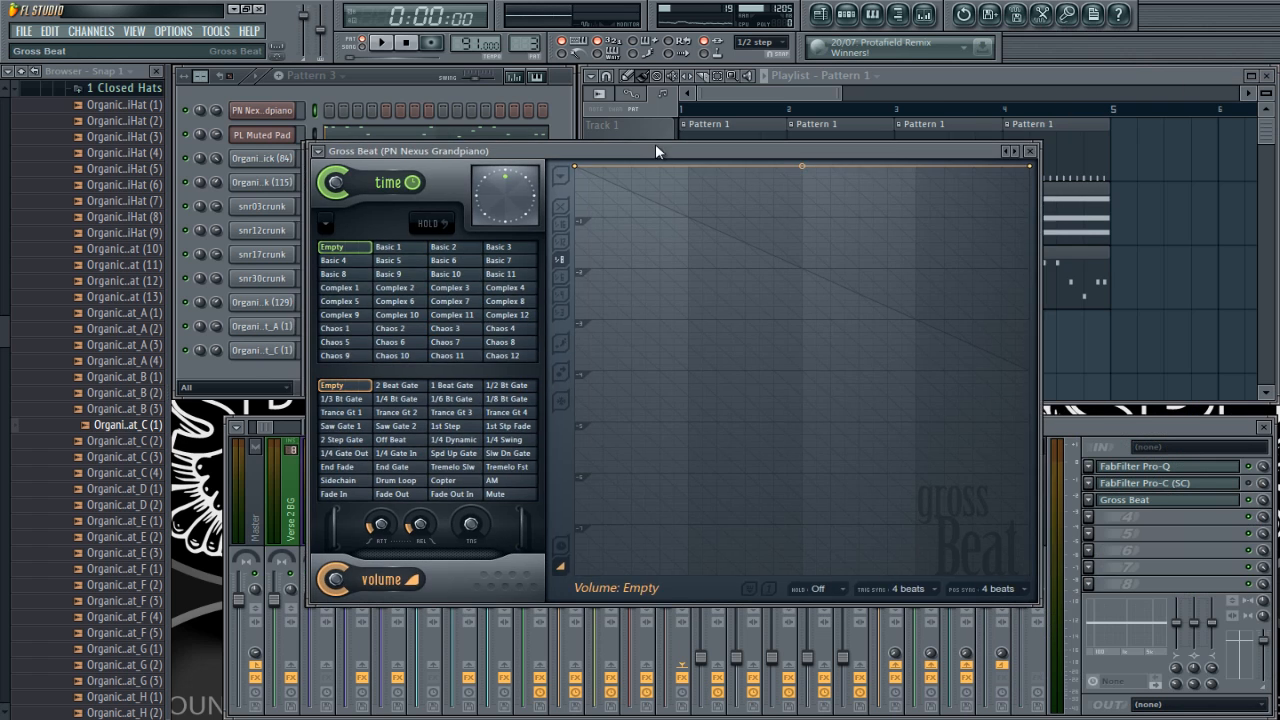
drag(655, 151, 548, 188)
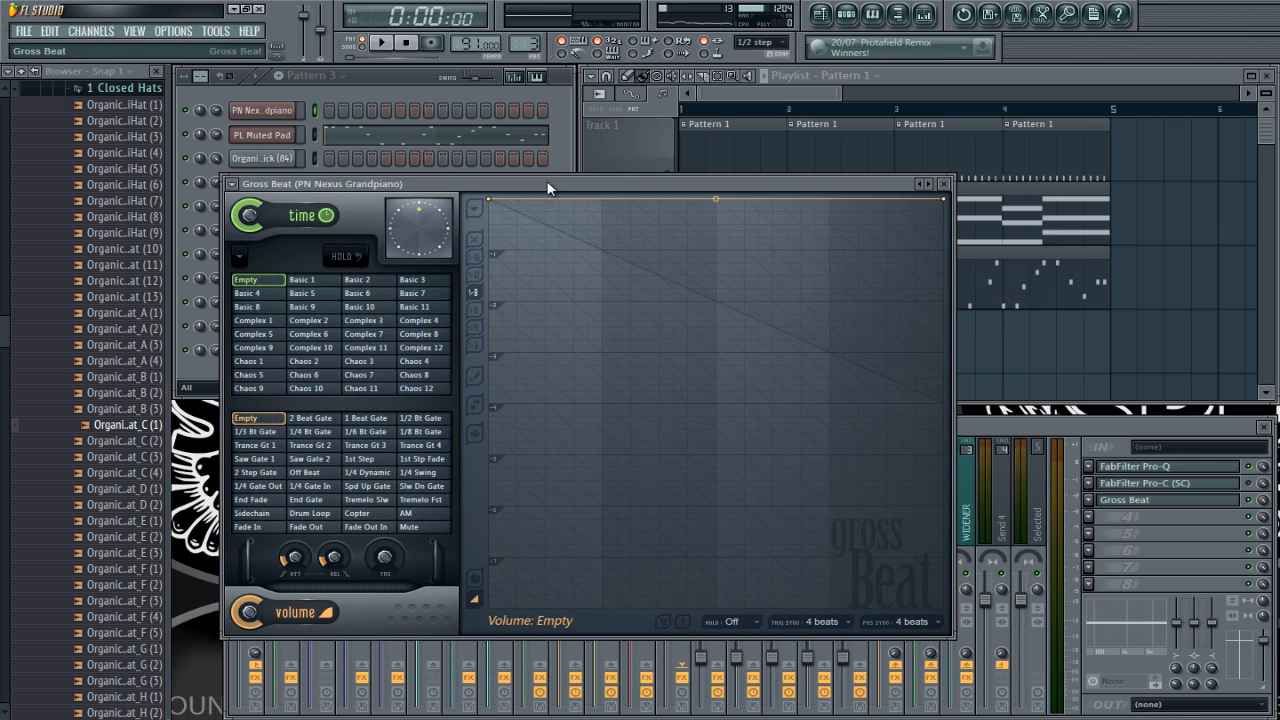
Step: Switch playback to song mode and play the arrangement with Gross Beat's Empty time slot, keeping the playlist ruler visible
key(space)
key(space)
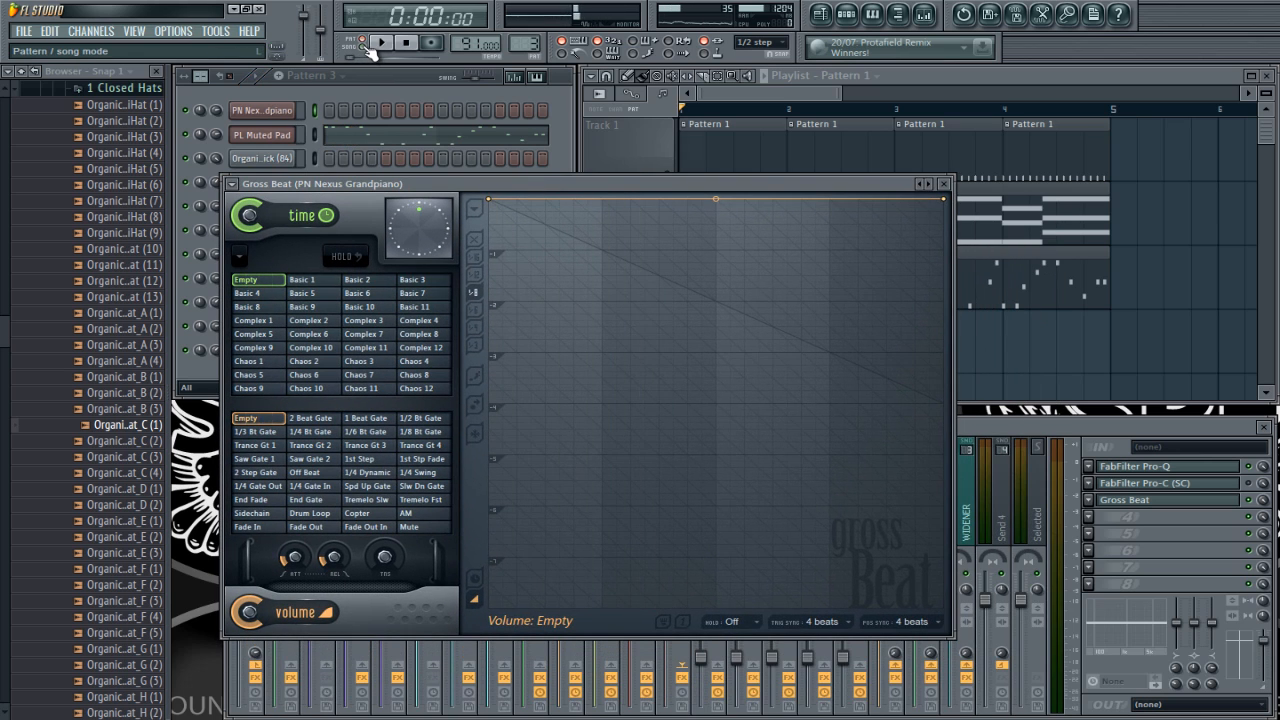
click(372, 46)
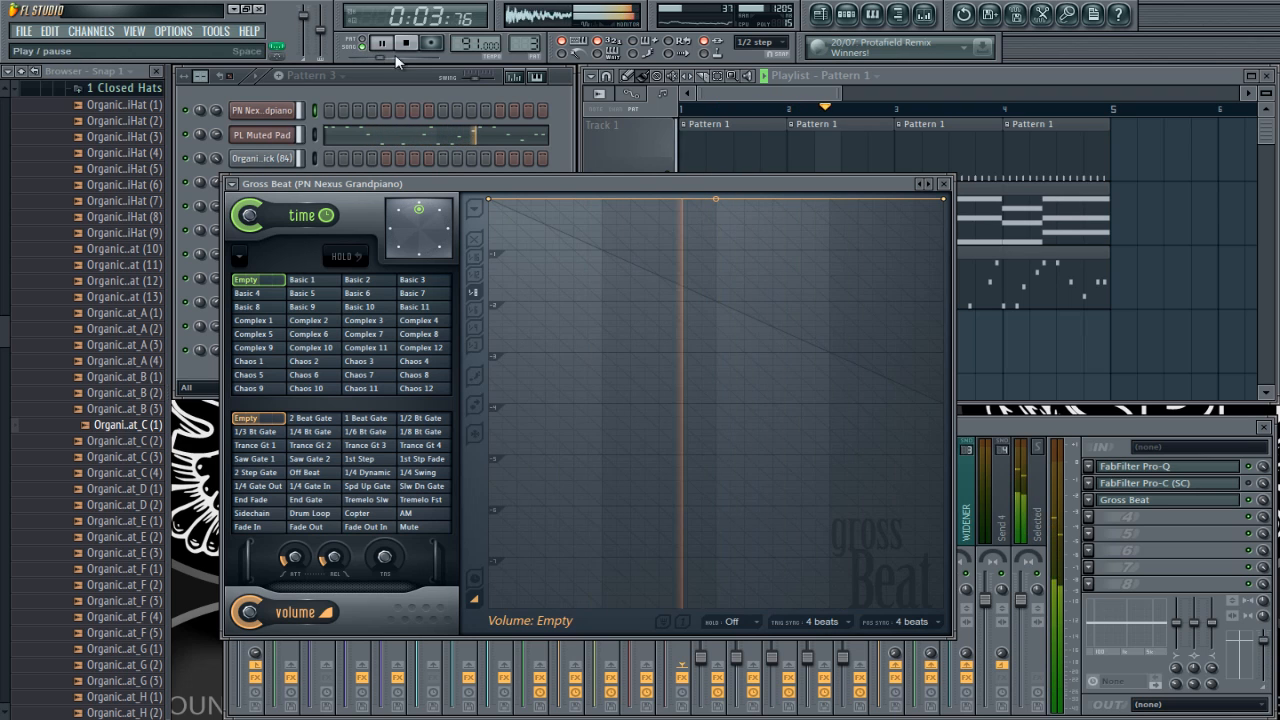
drag(561, 182, 573, 155)
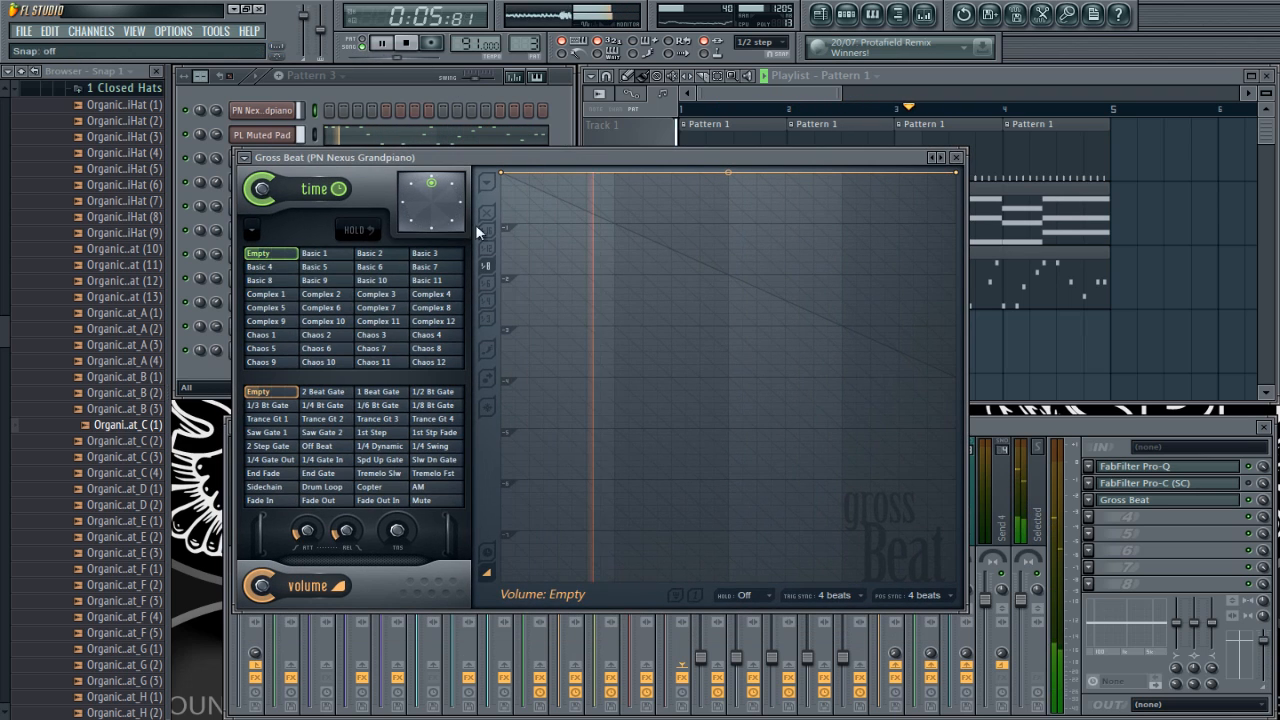
key(space)
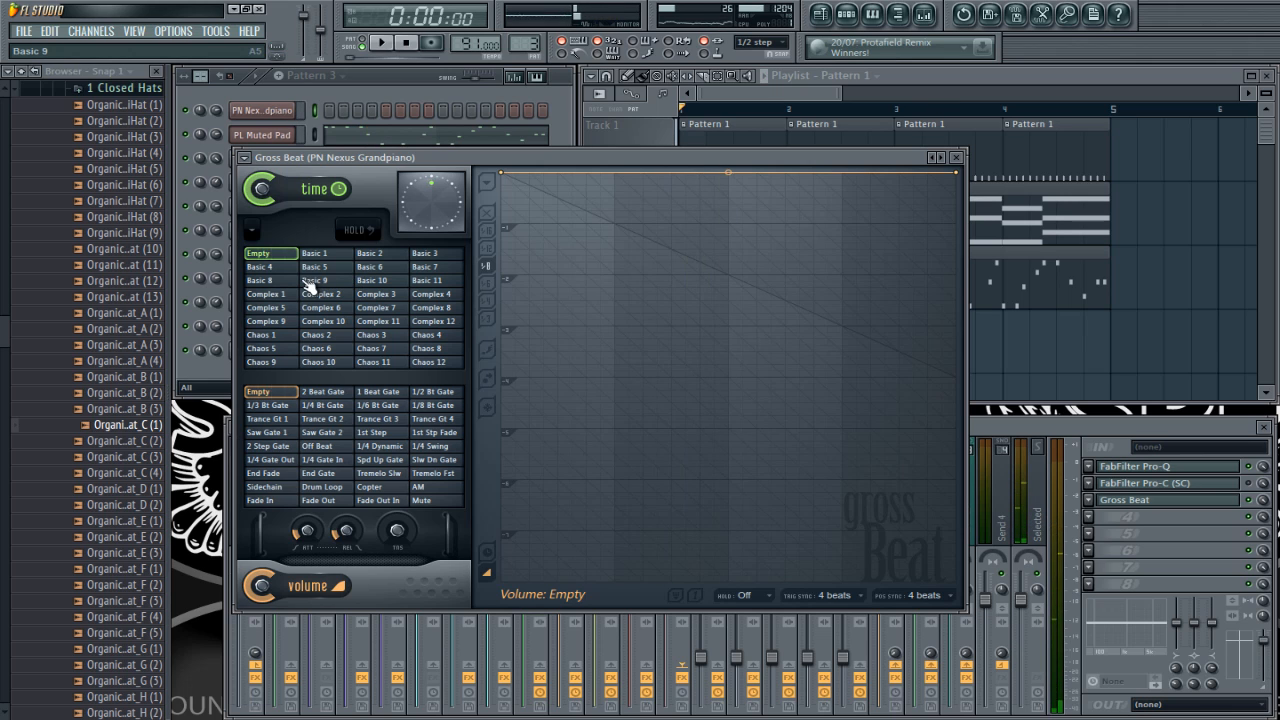
Step: Browse Gross Beat's time slots, choose Complex 11 and play the arrangement with it
click(312, 281)
click(316, 334)
click(431, 294)
click(376, 322)
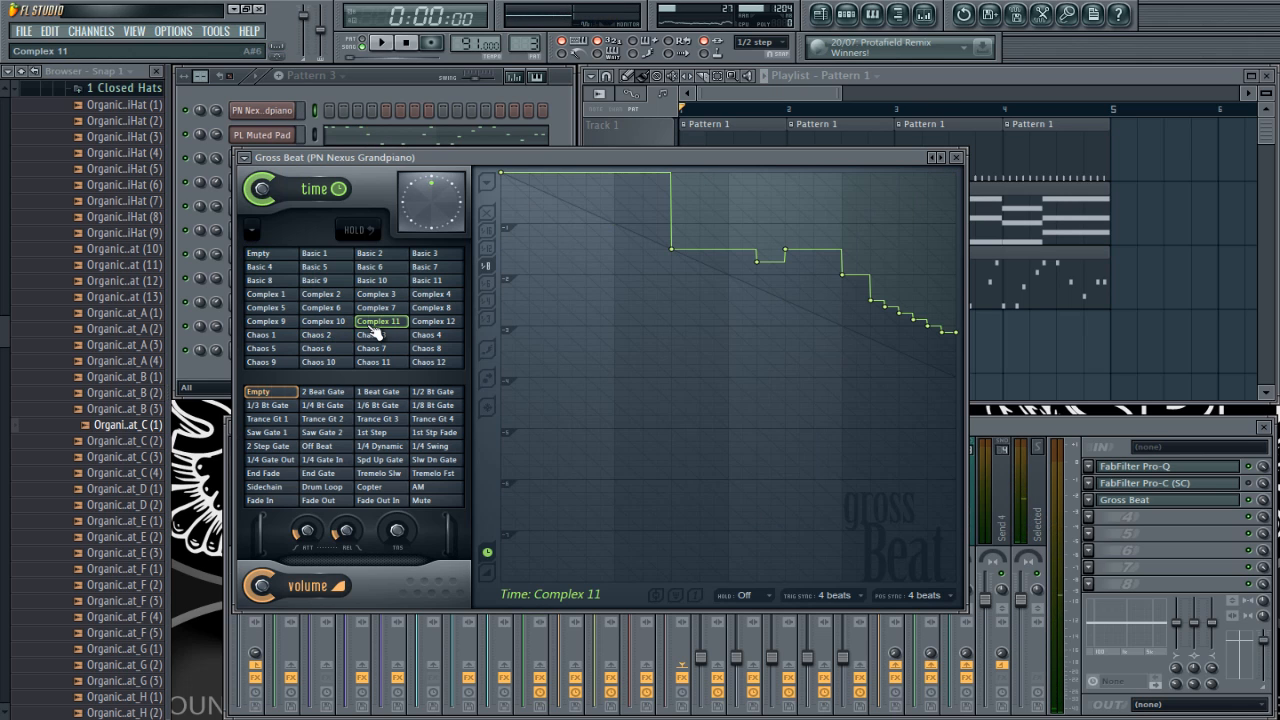
key(space)
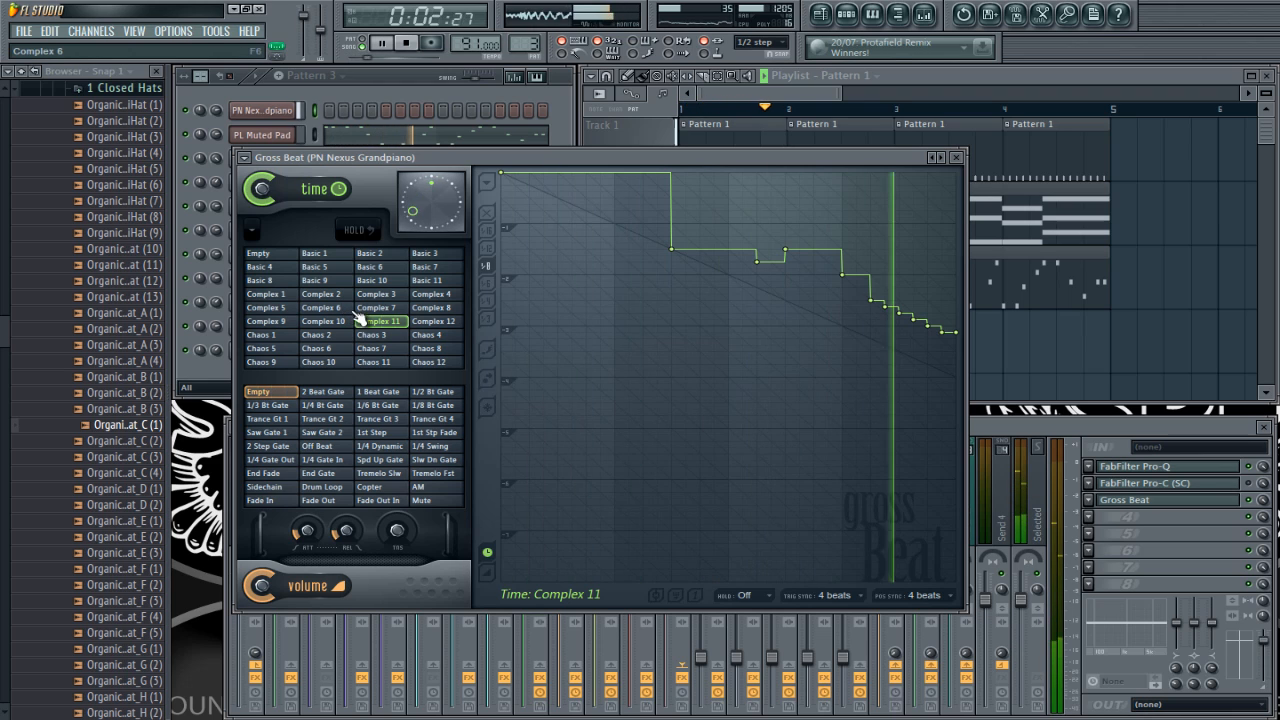
Step: Audition the Basic 2, Basic 3, Basic 1 and Complex 6 time slots during playback, and stop the song
click(383, 256)
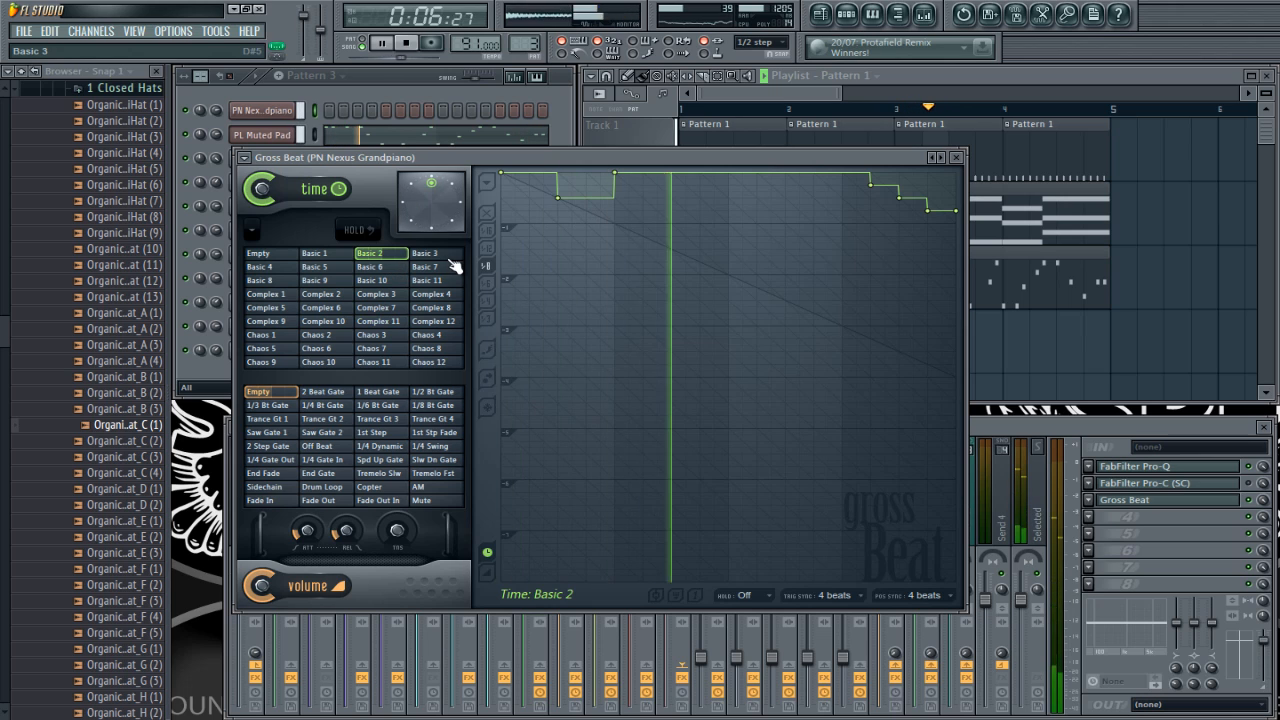
click(432, 254)
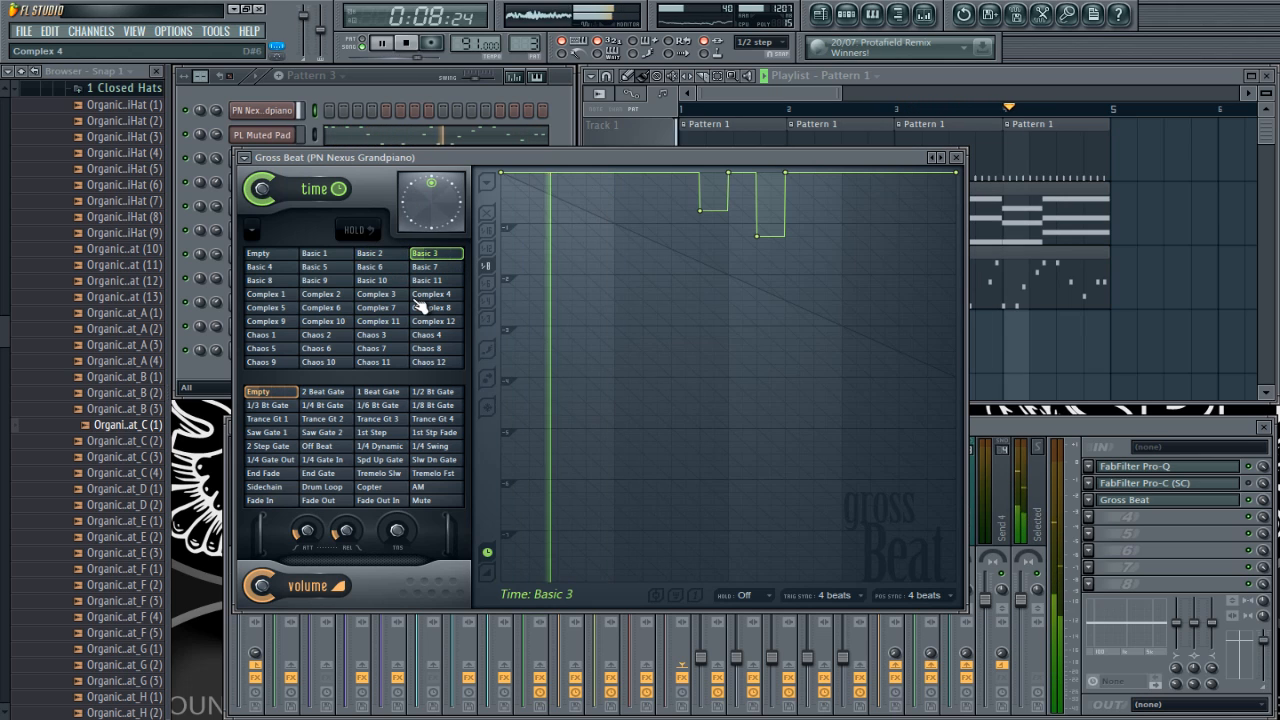
click(313, 255)
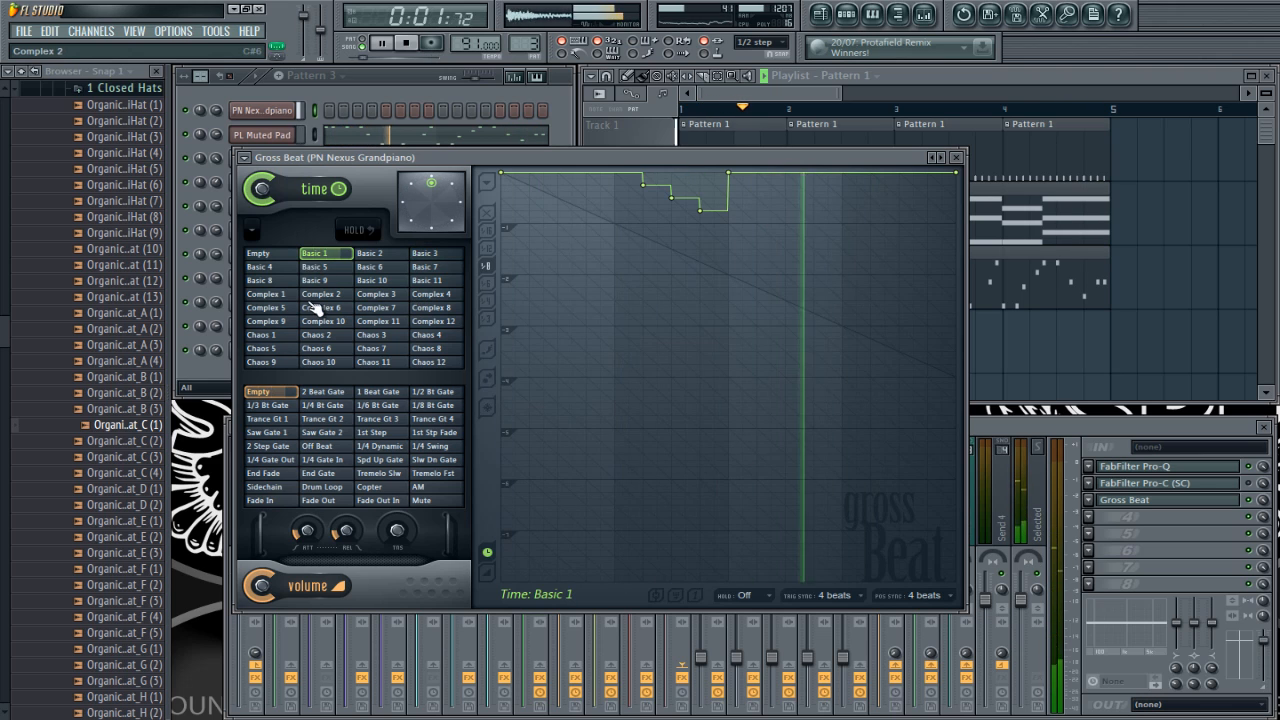
click(318, 308)
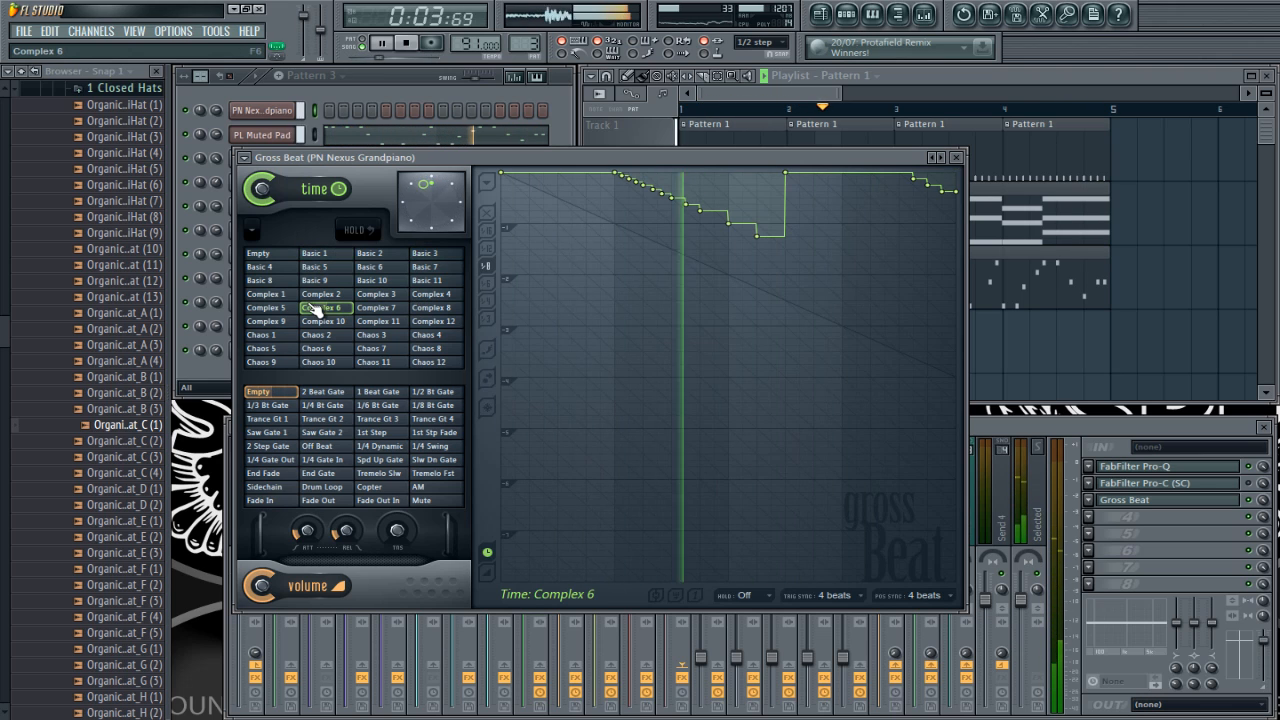
key(space)
Step: Solo playlist Track 2 and audition the chords alone with the Complex 6 and Complex 8 time slots
click(872, 99)
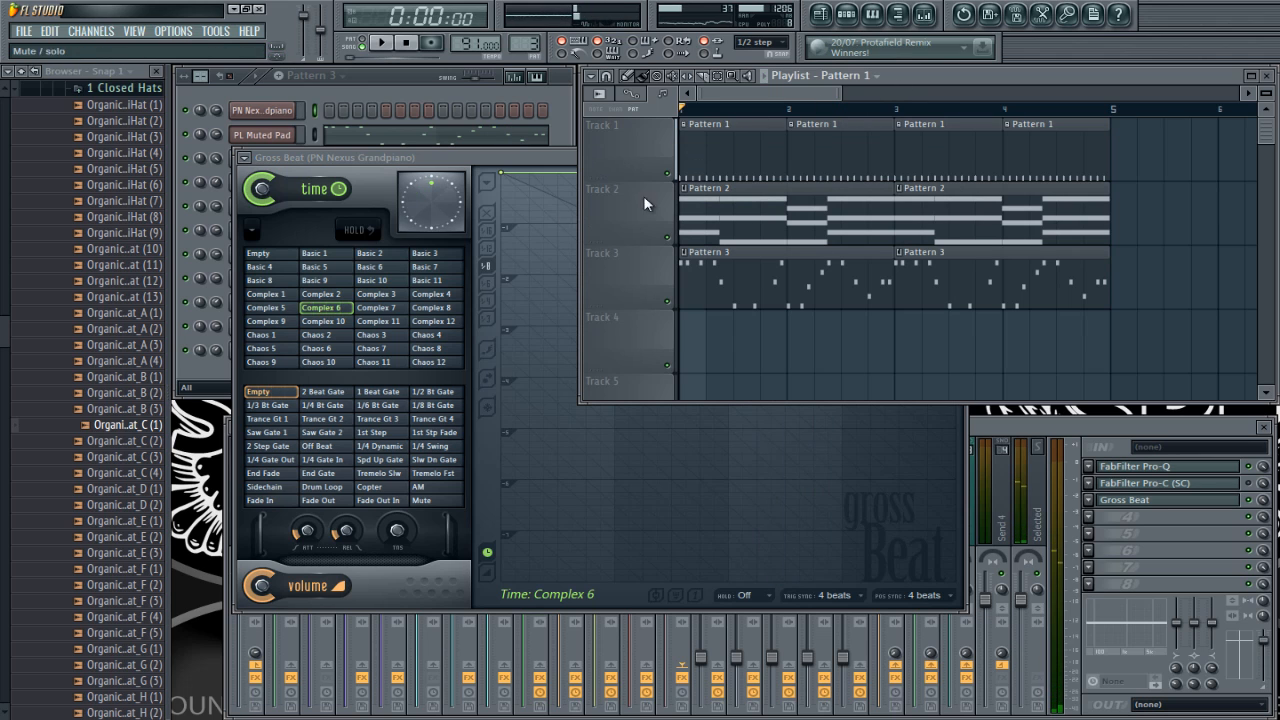
right_click(667, 237)
click(431, 158)
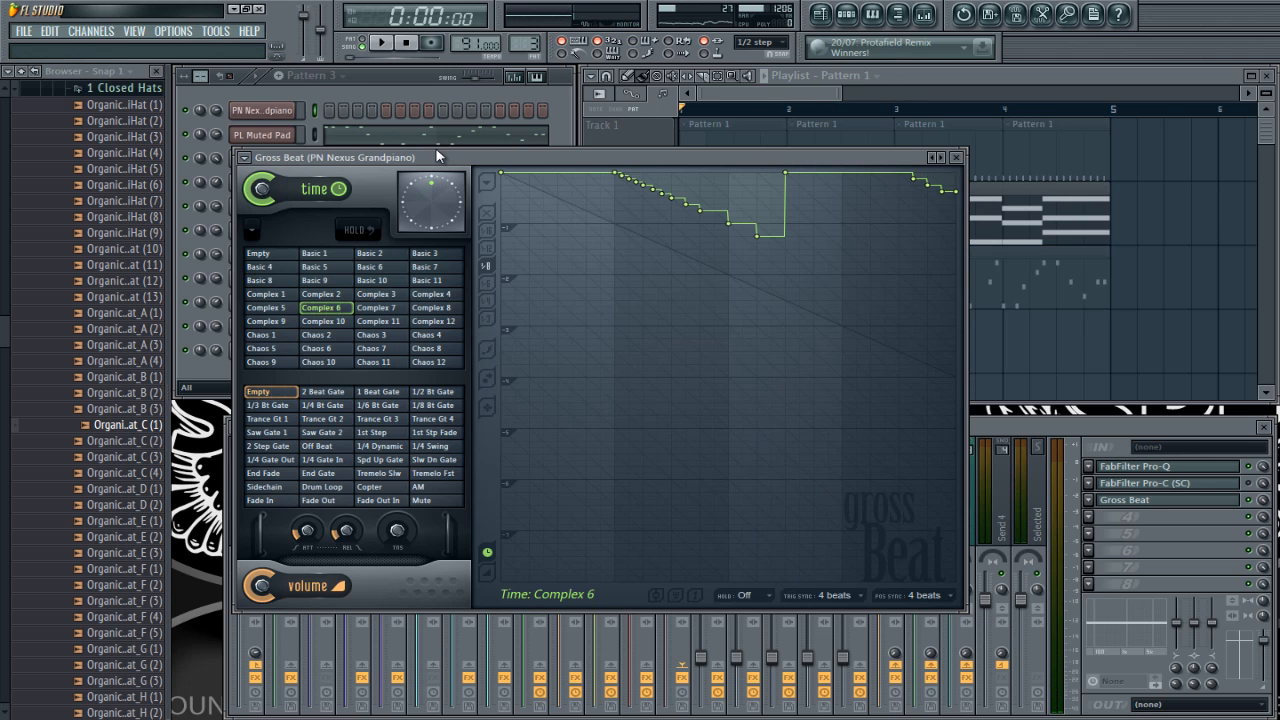
key(space)
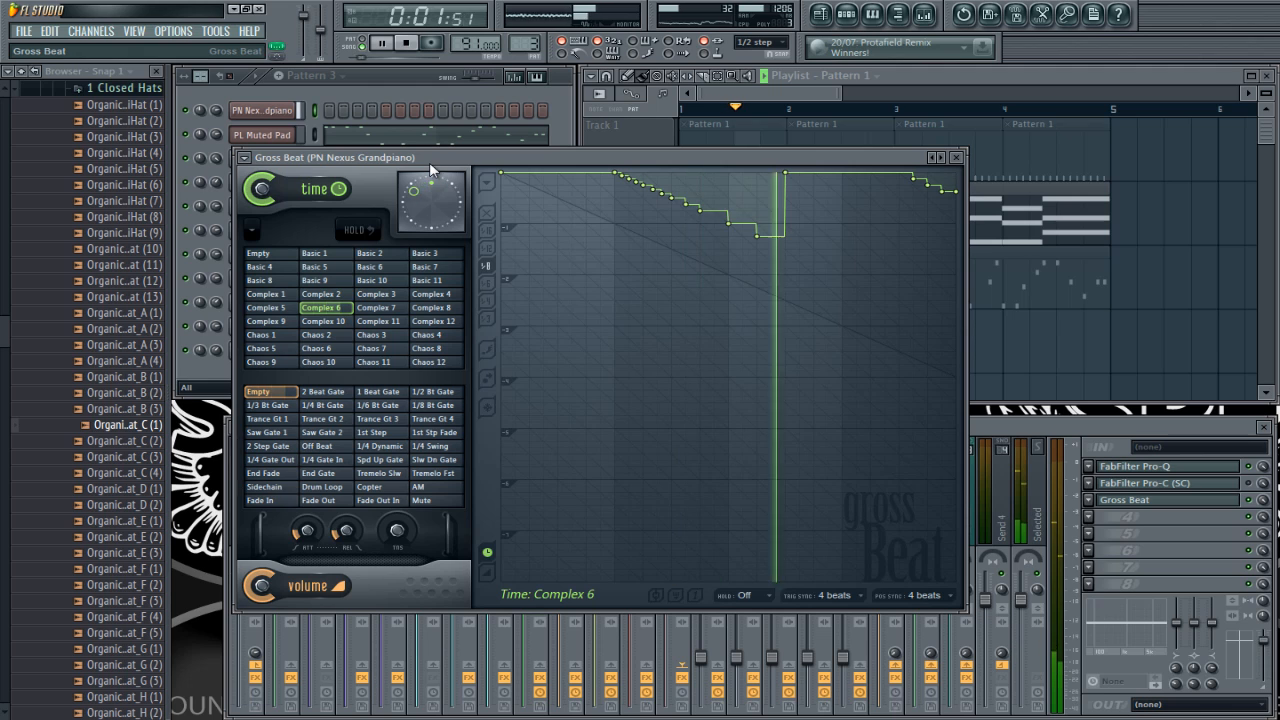
click(420, 309)
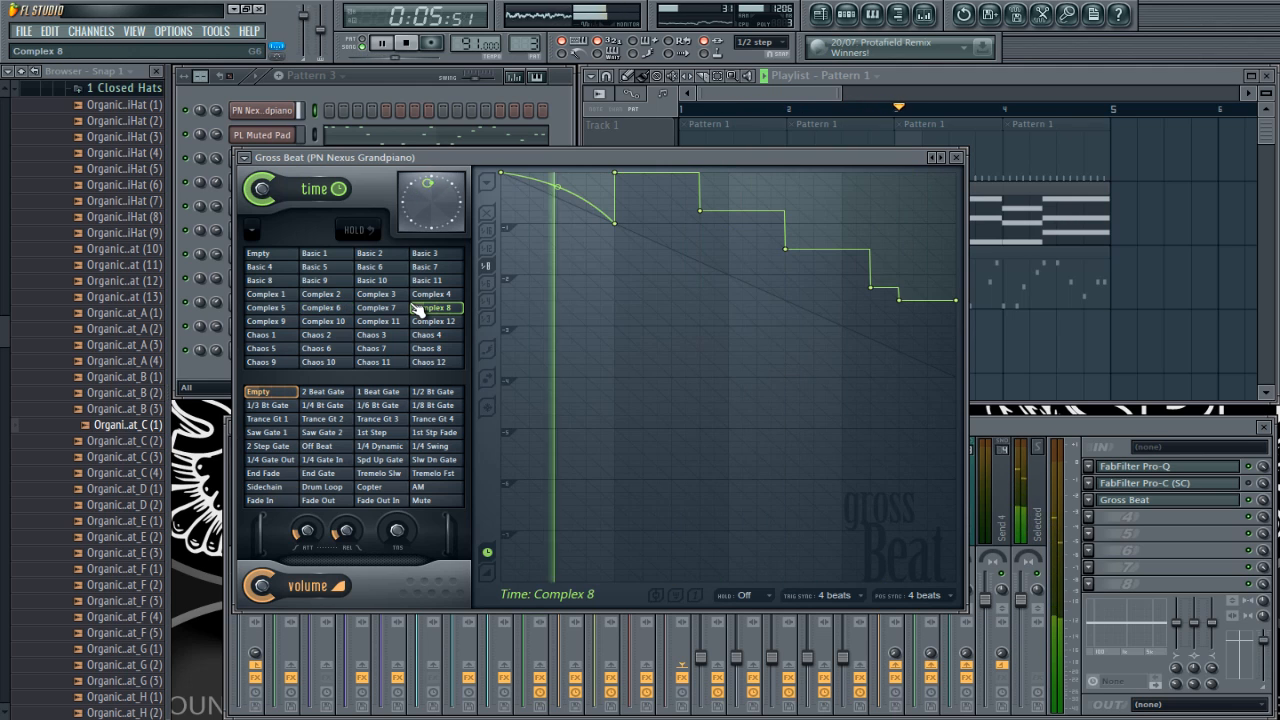
key(space)
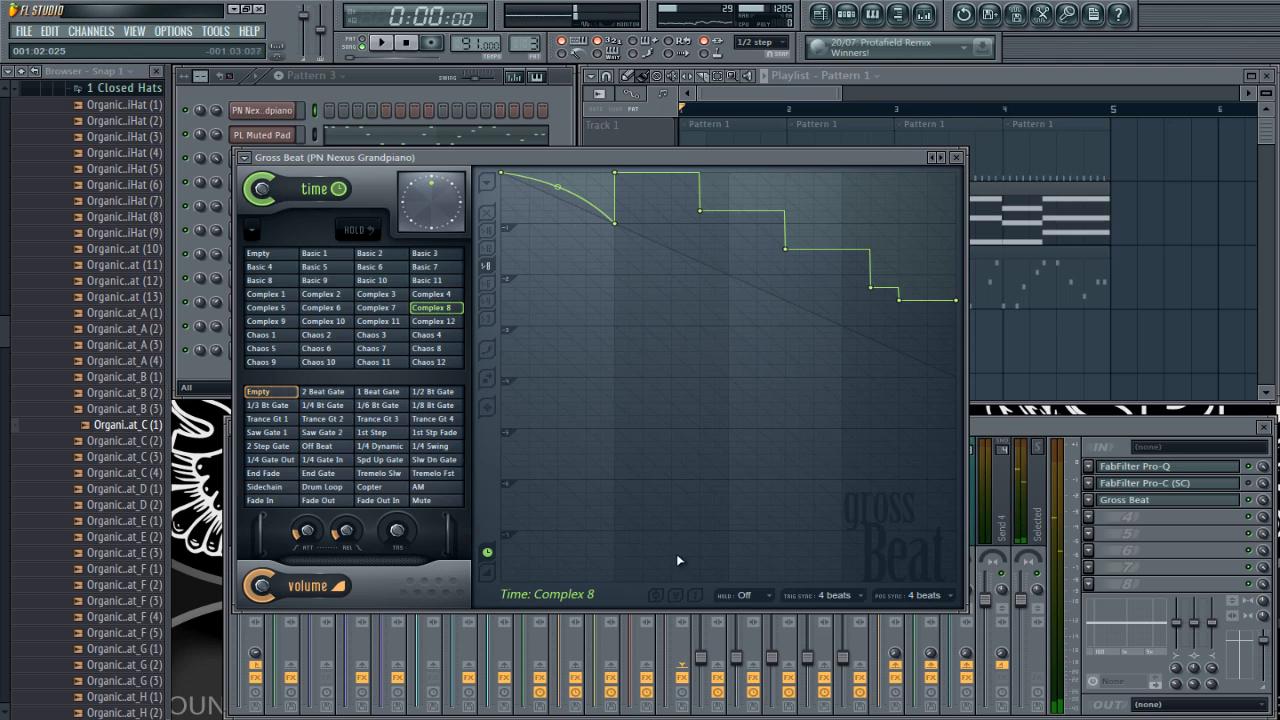
Step: Set both the trigger sync and the position sync of the Complex 8 time slot to 1/2 beat
click(818, 592)
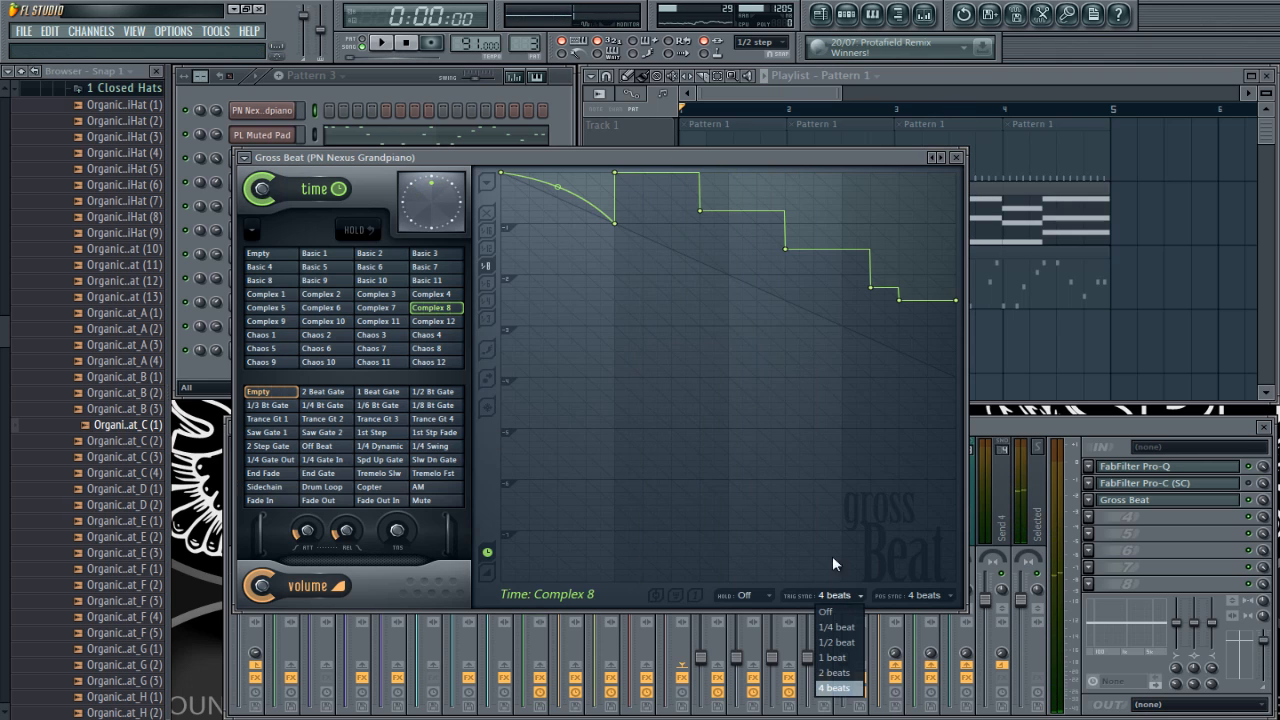
click(834, 657)
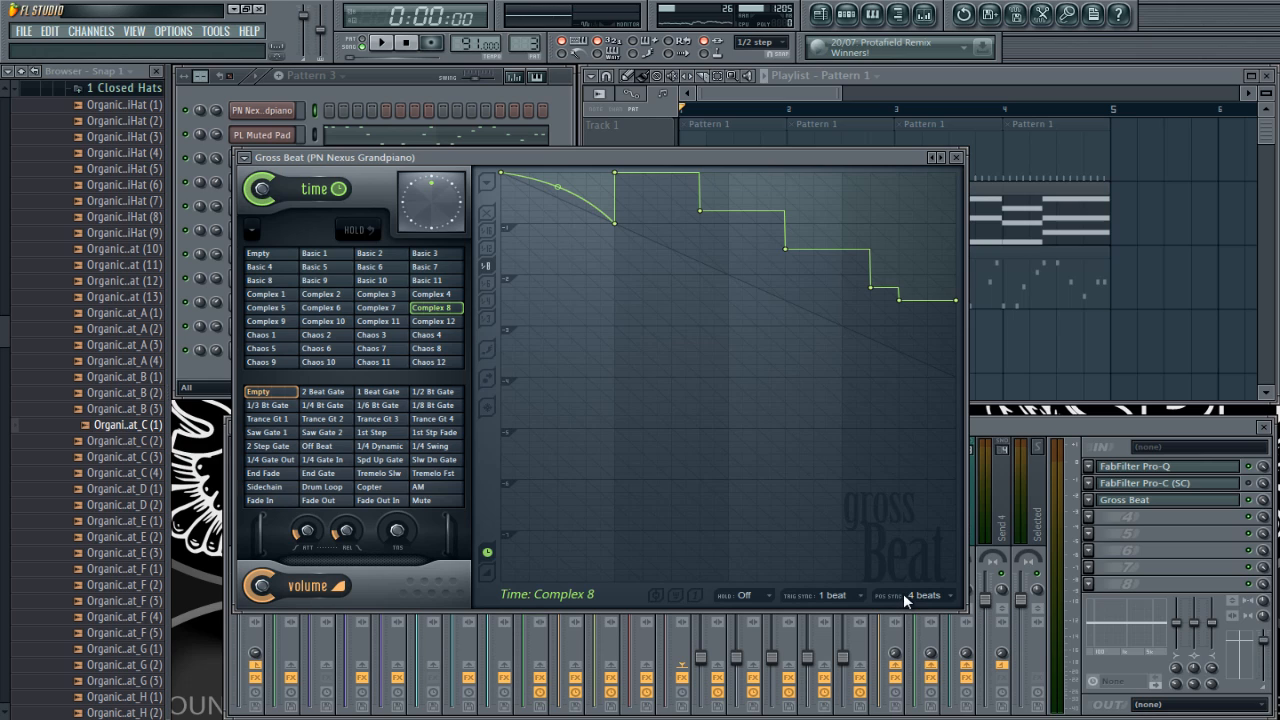
click(855, 596)
click(836, 642)
click(943, 596)
click(935, 644)
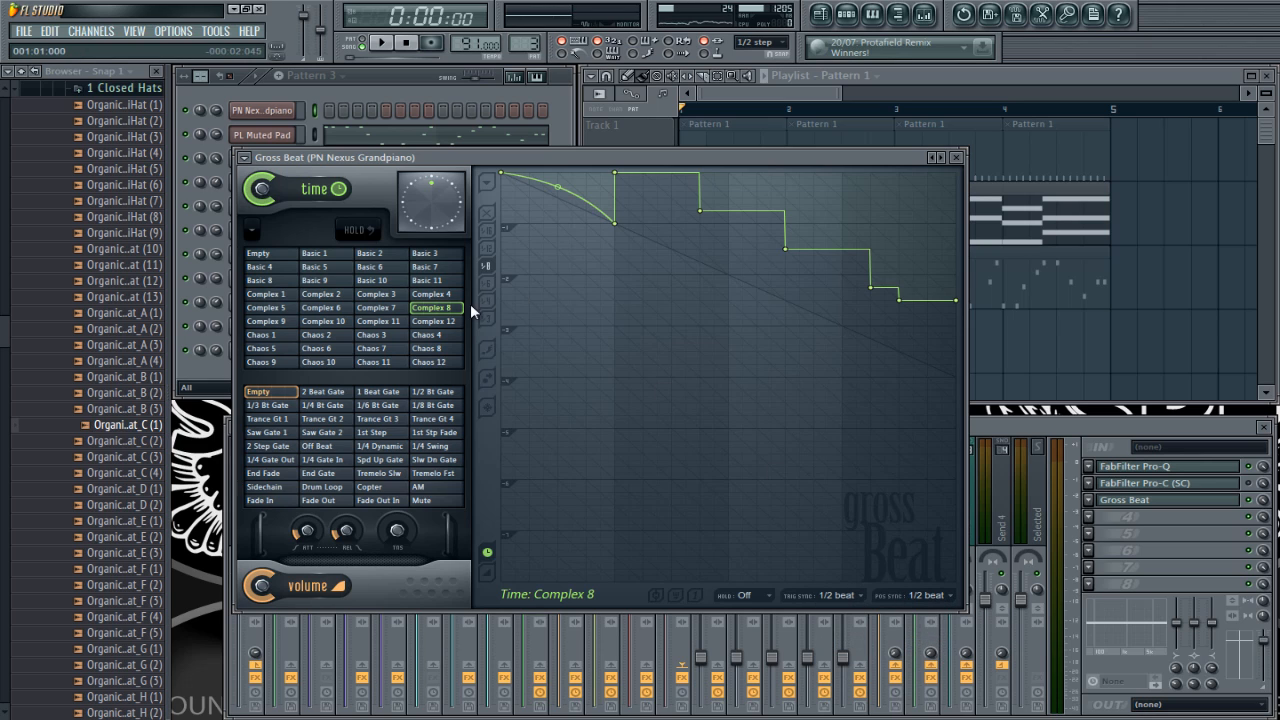
Step: Play the soloed chords with the half-beat Complex 8 slot, switch to Basic 10 and stop playback
key(space)
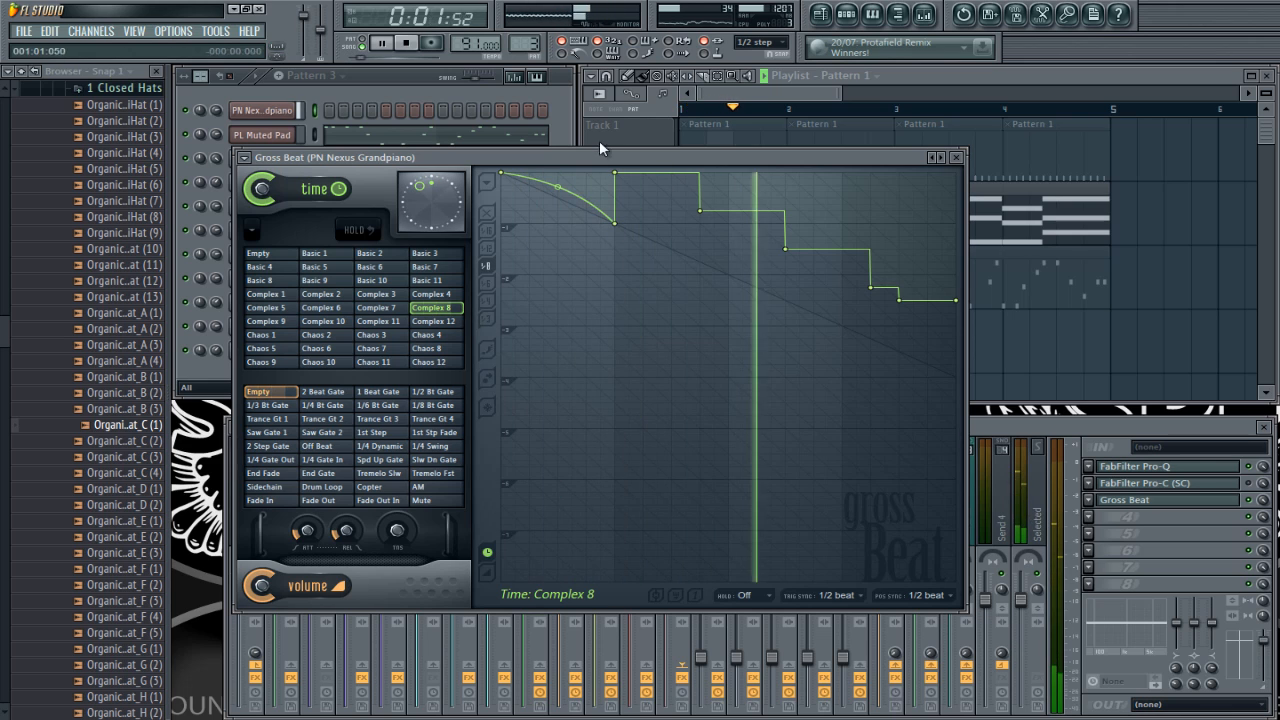
click(374, 281)
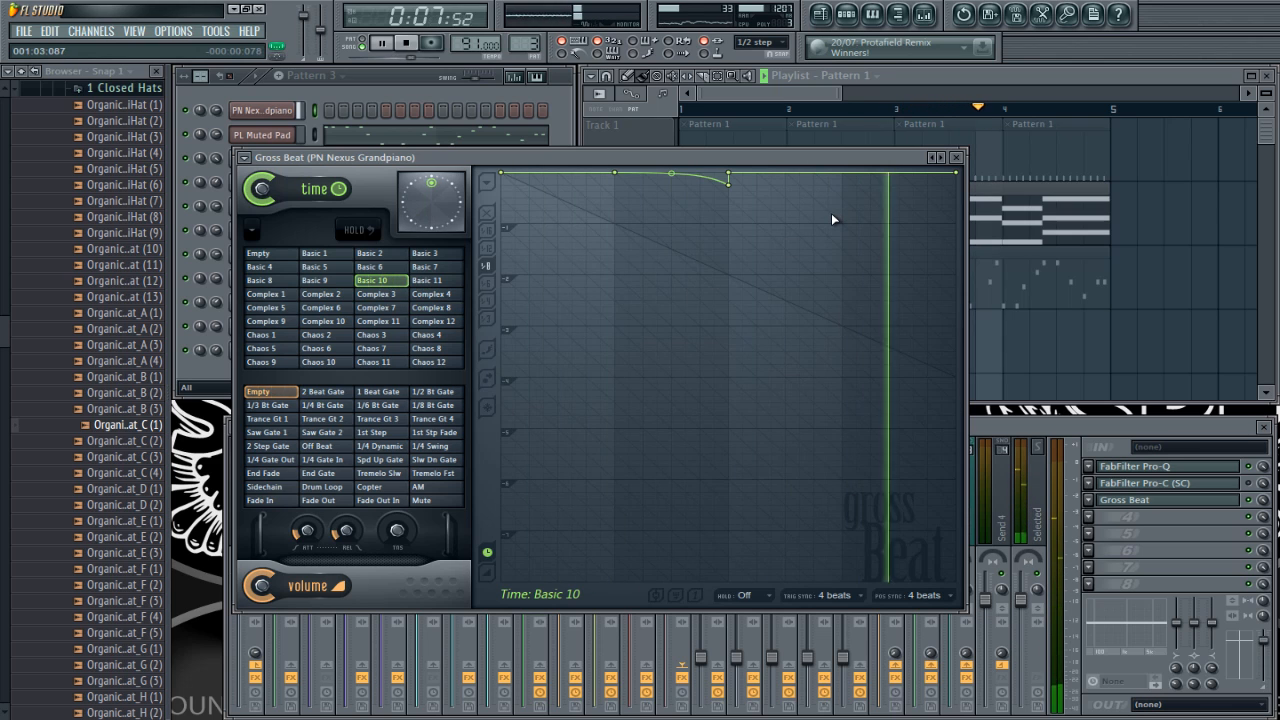
key(space)
Step: Remove Gross Beat from effect slot 3 of the PN Nexus Grandpiano mixer track
click(1026, 425)
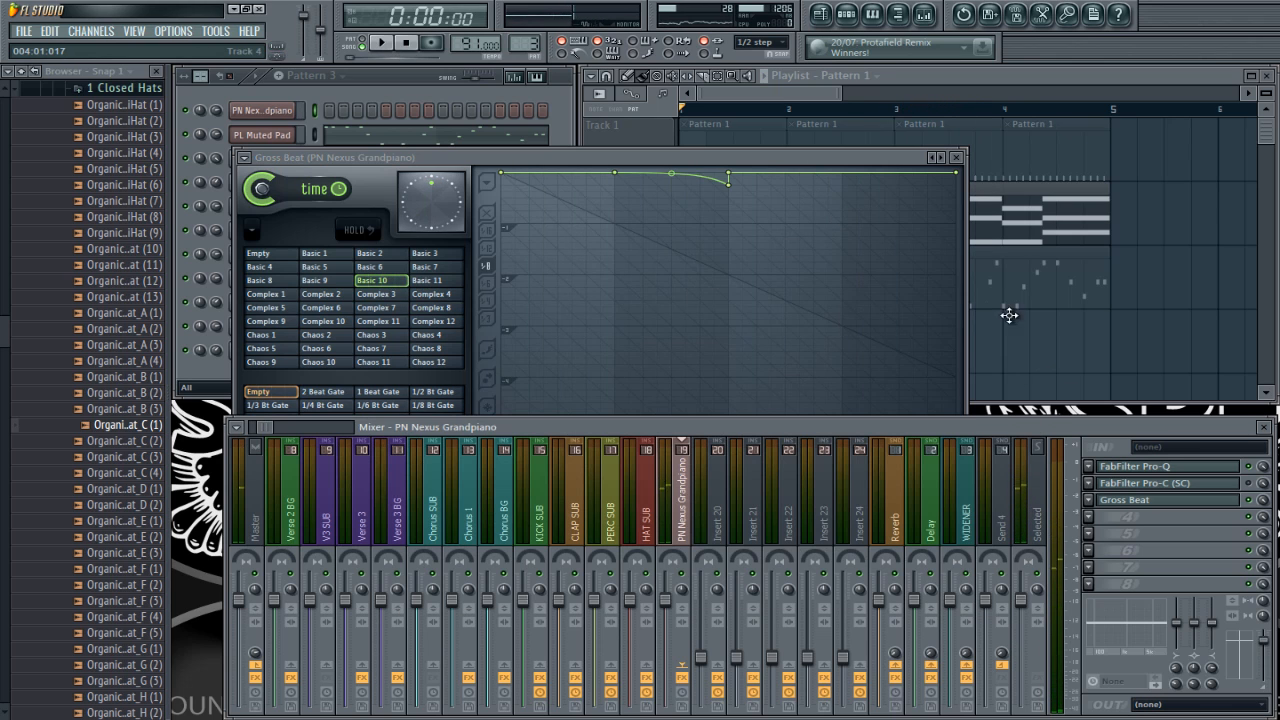
click(1018, 82)
click(1091, 505)
mouse_move(1105, 400)
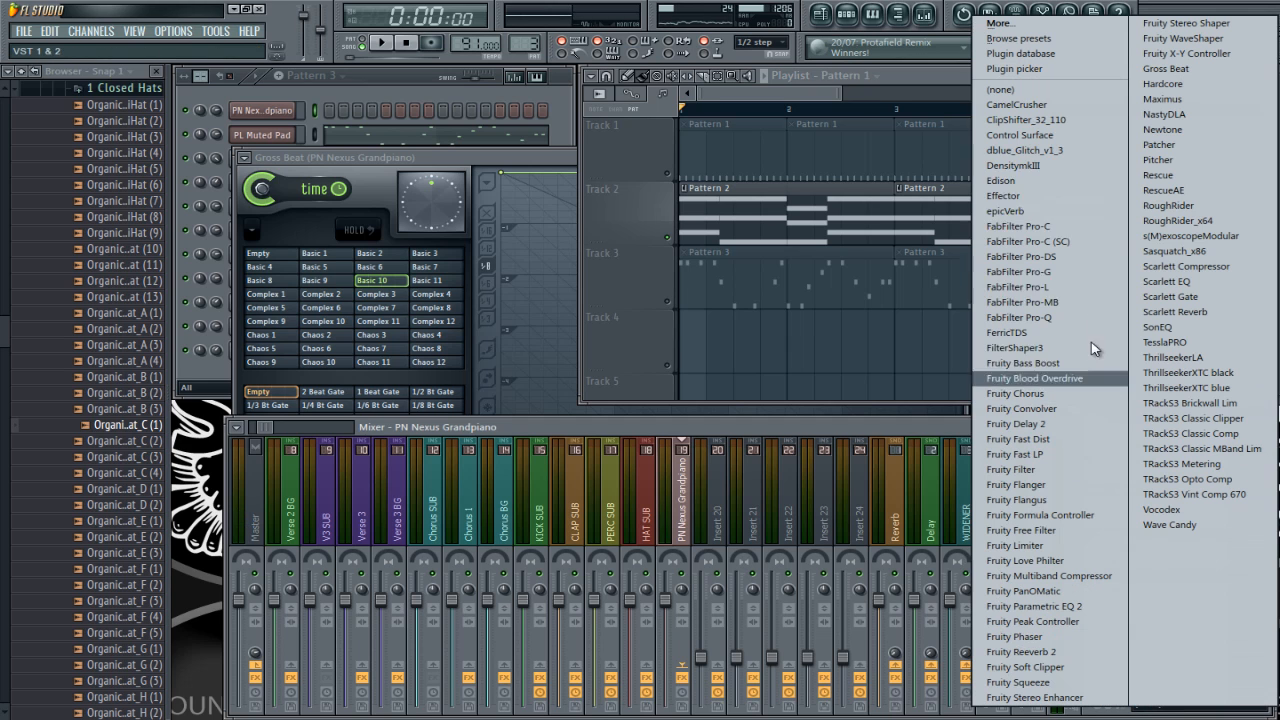
click(1016, 92)
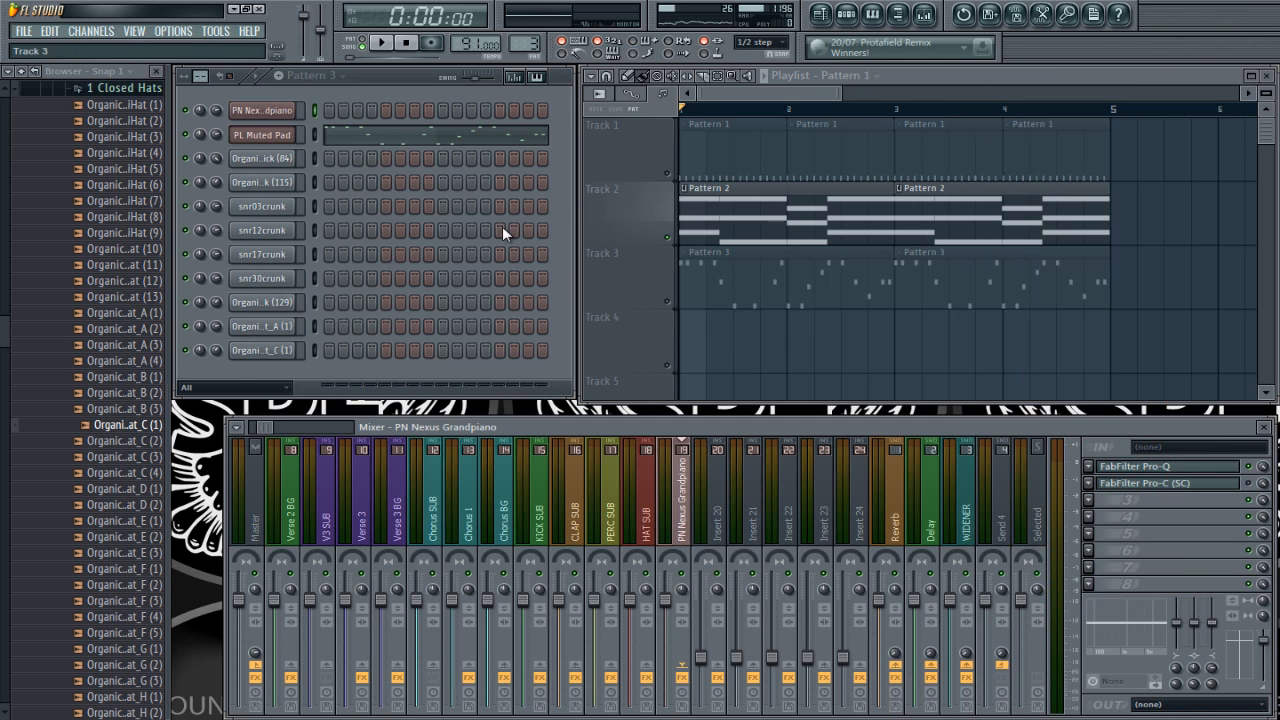
Step: Link the PL Muted Pad channel to mixer Insert 20 and reset that track's fader to its default level
right_click(719, 478)
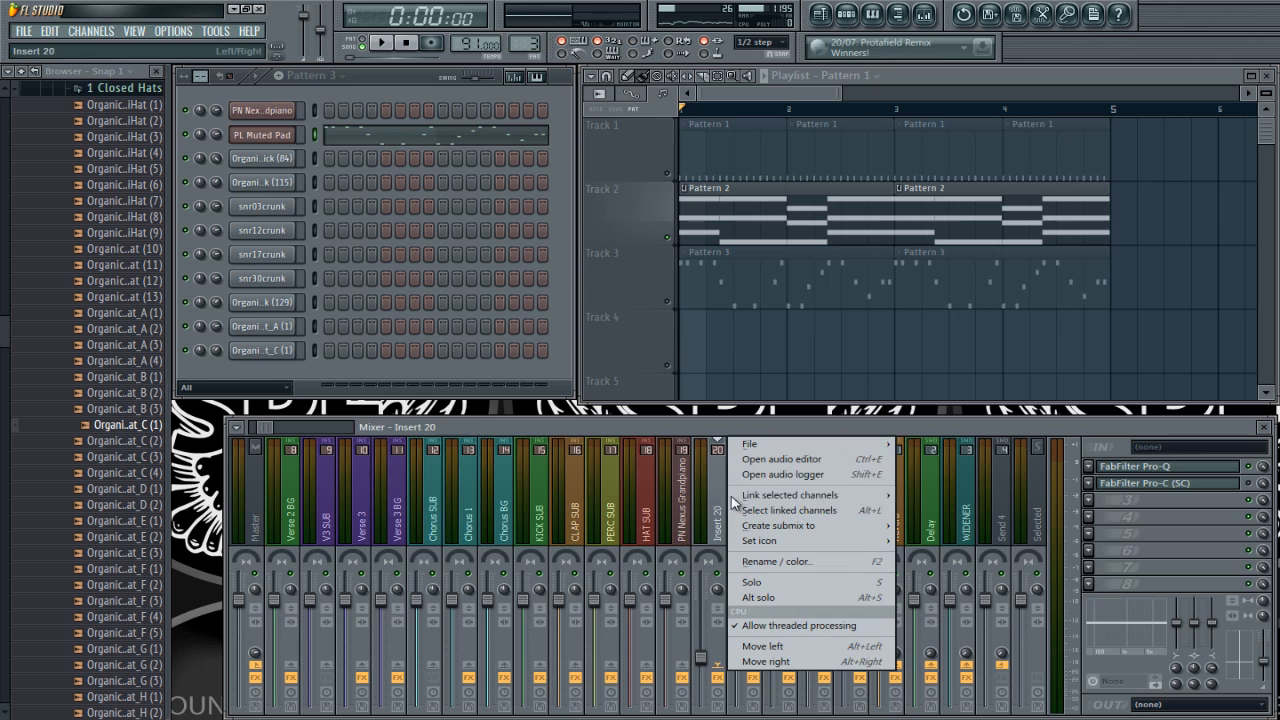
click(892, 505)
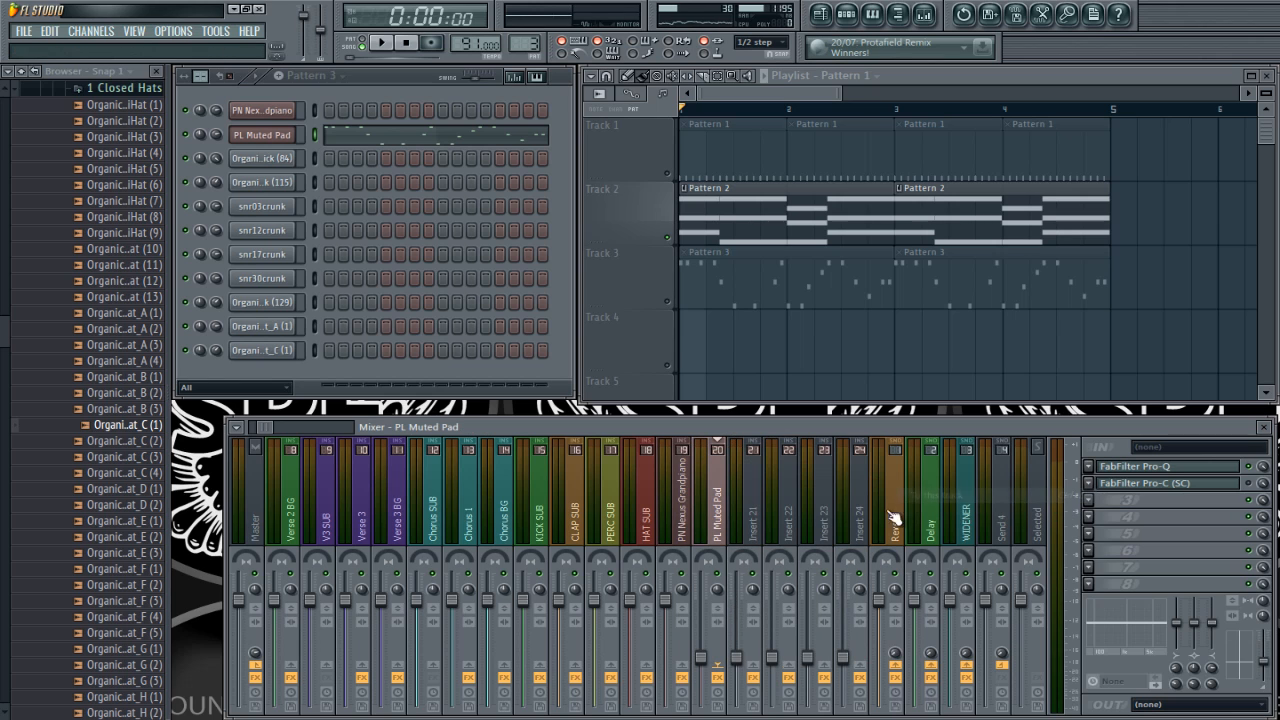
right_click(701, 656)
click(738, 530)
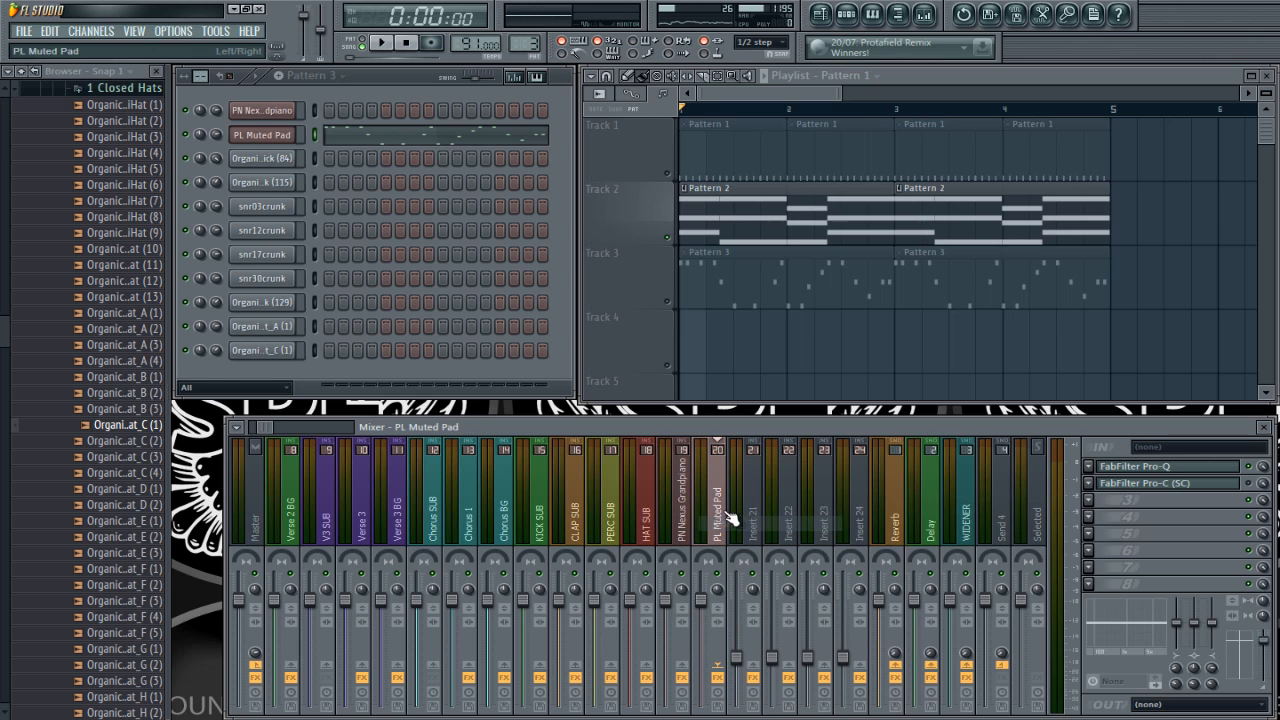
Step: Load Gross Beat into effect slot 3 of the PL Muted Pad mixer track
click(1093, 500)
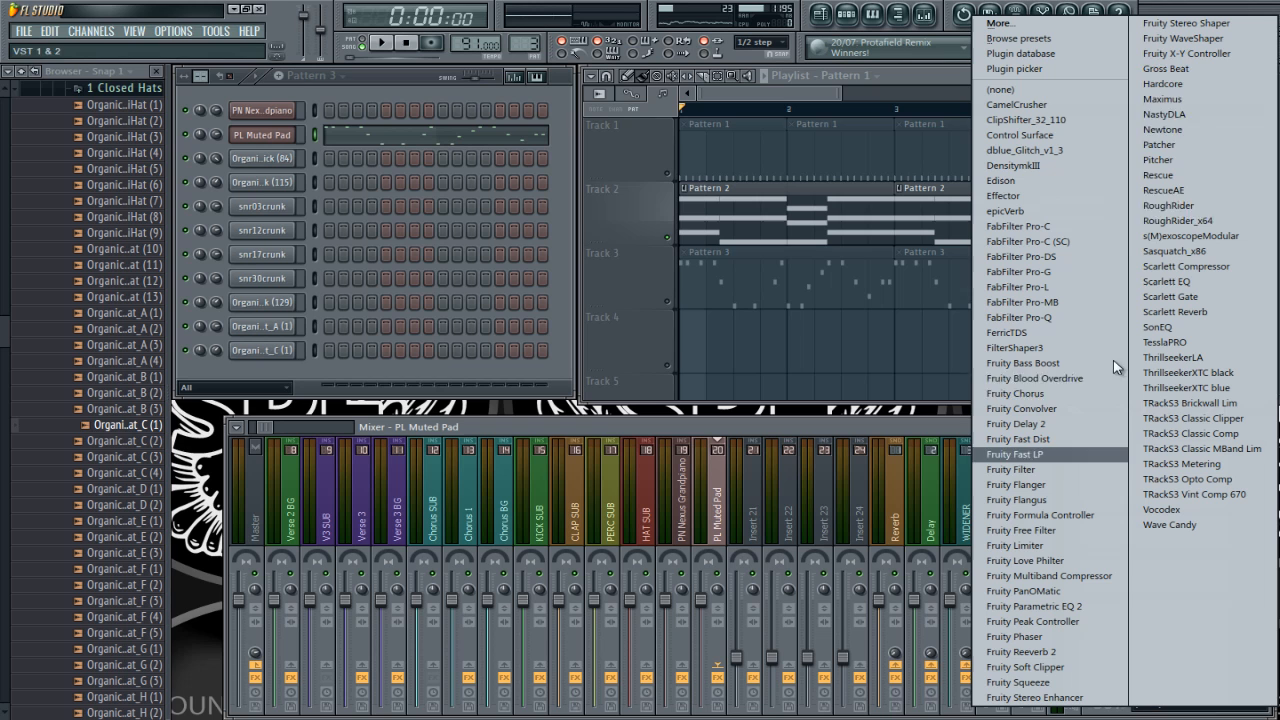
click(1175, 80)
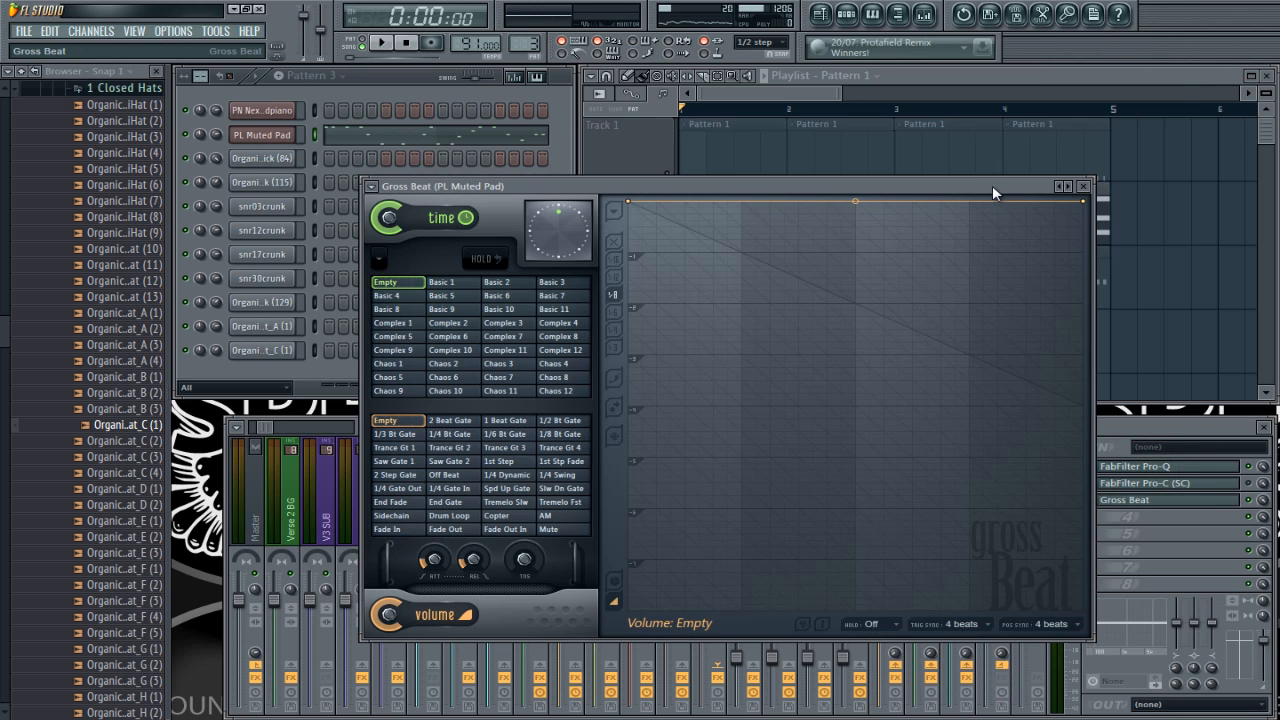
drag(992, 186, 910, 200)
Step: Turn off the Track 2 solo in the playlist so that all tracks play
click(766, 263)
right_click(669, 302)
right_click(669, 302)
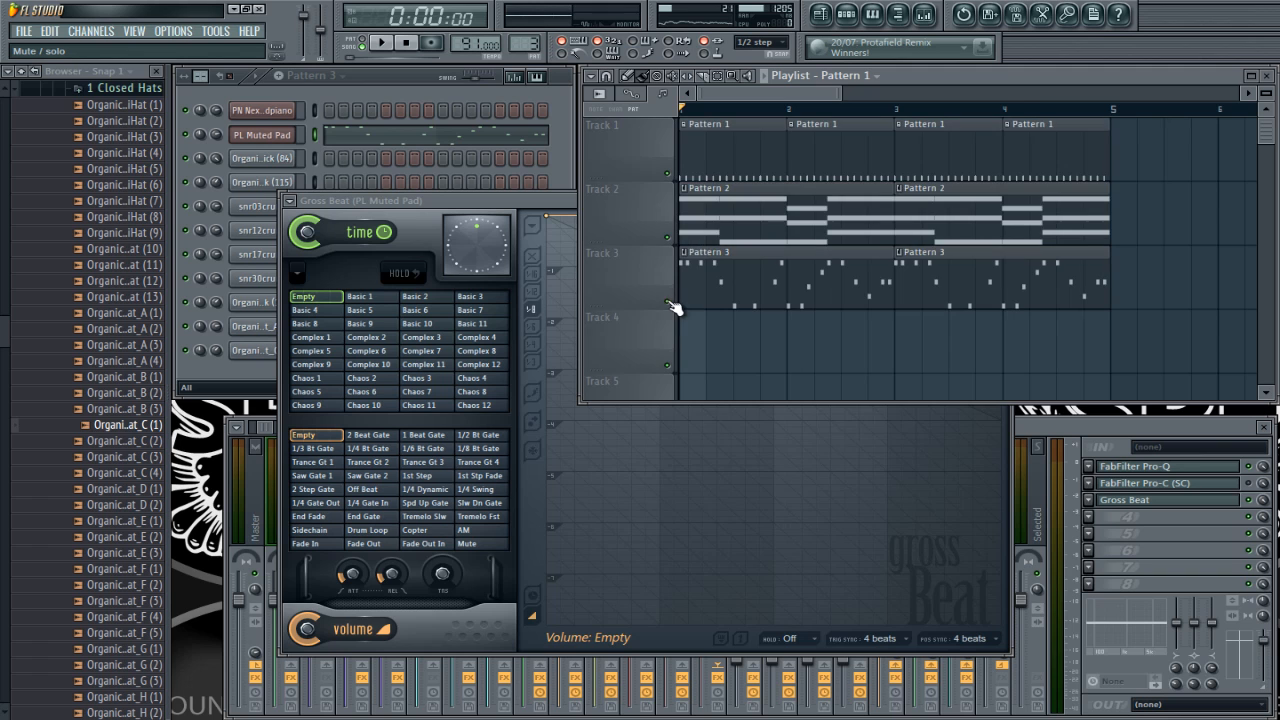
drag(470, 202, 415, 218)
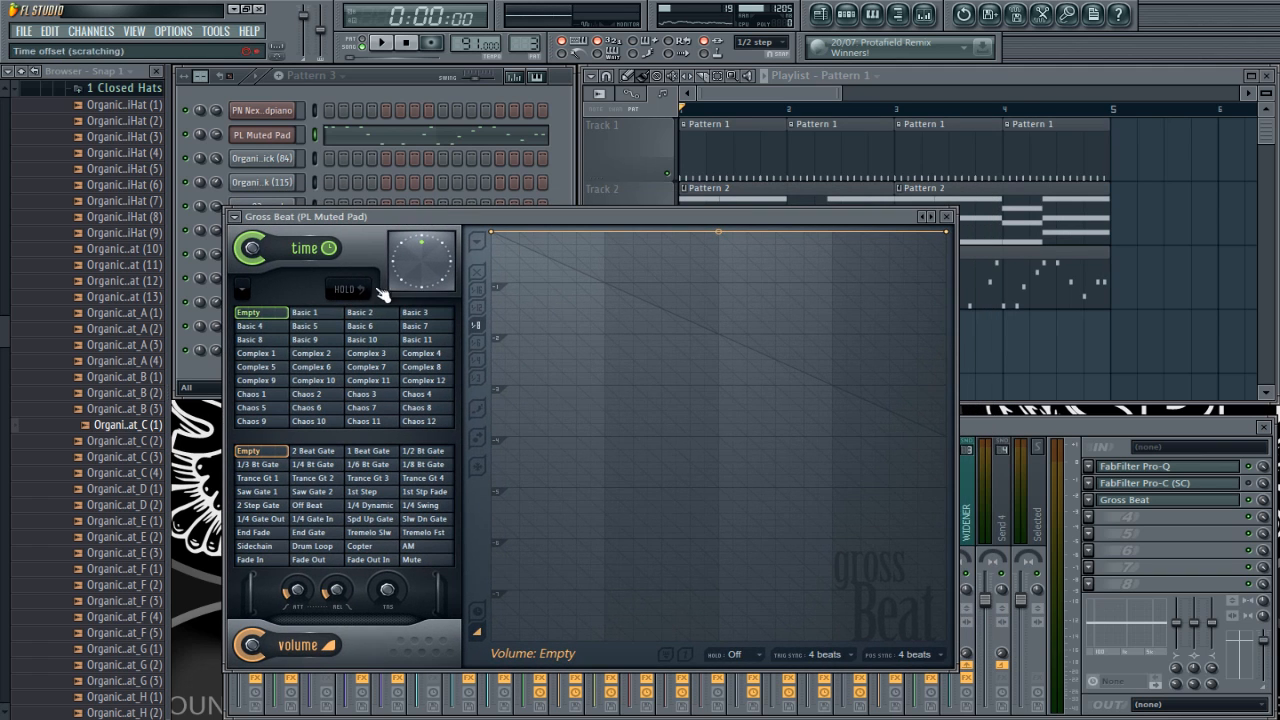
Step: Play the full beat and audition Gross Beat's Basic 2, Basic 10, Basic 9, Complex 6 and Complex 11 time slots
click(374, 314)
key(space)
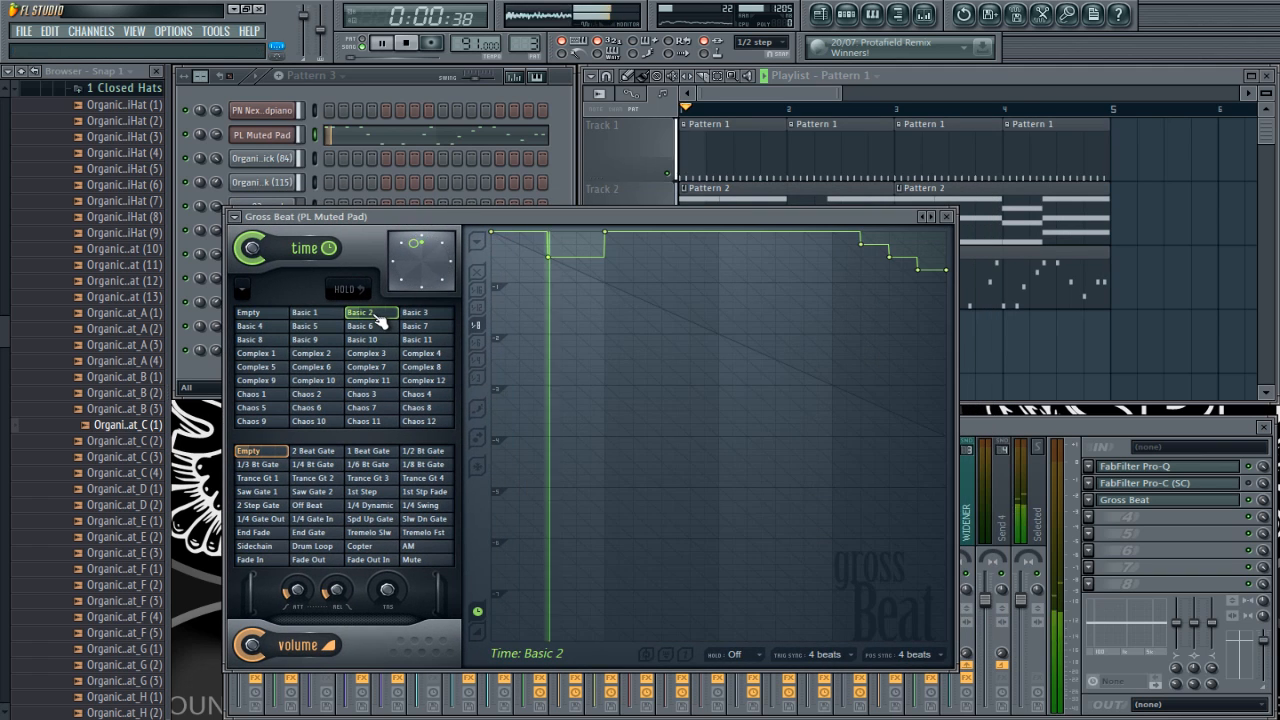
click(362, 341)
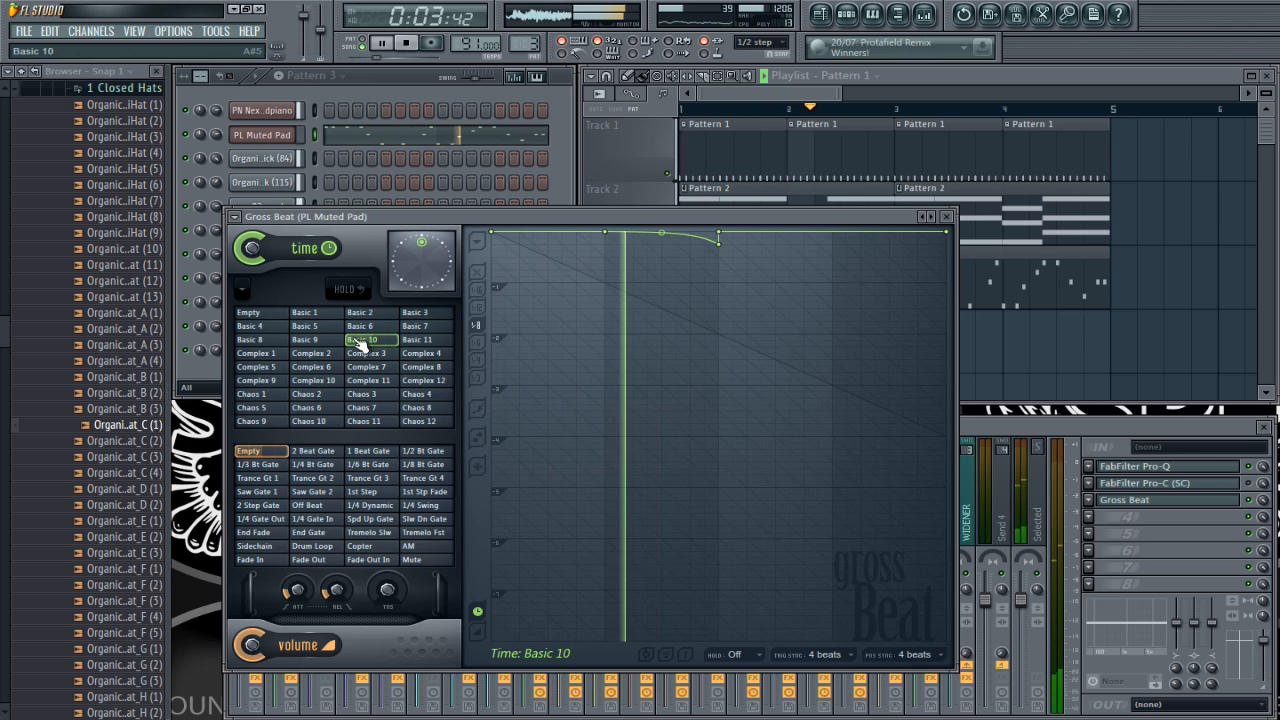
click(306, 340)
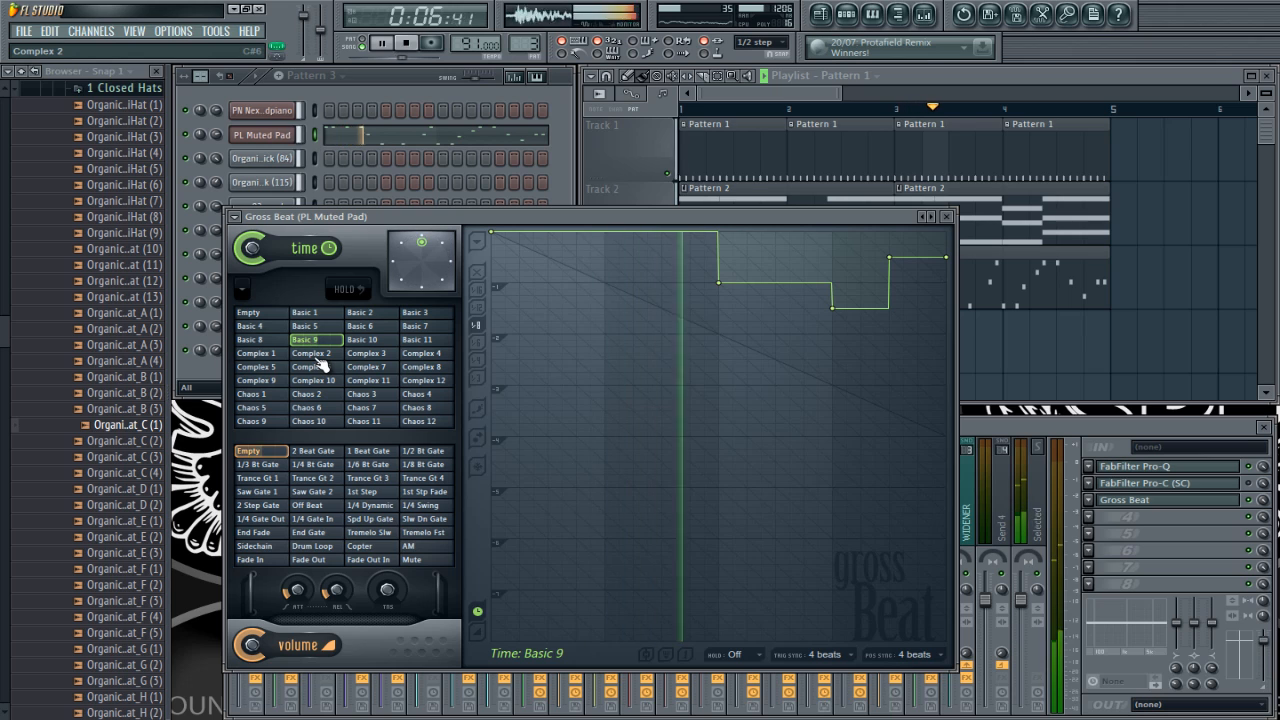
click(319, 373)
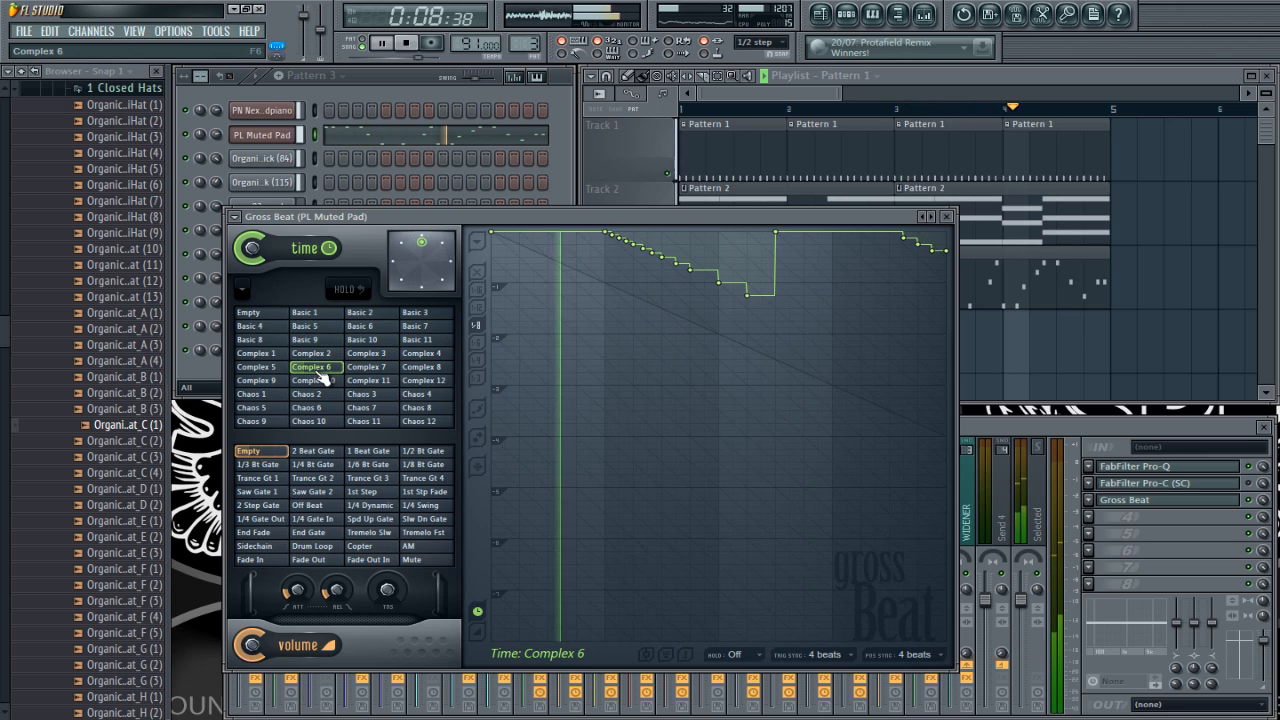
click(370, 381)
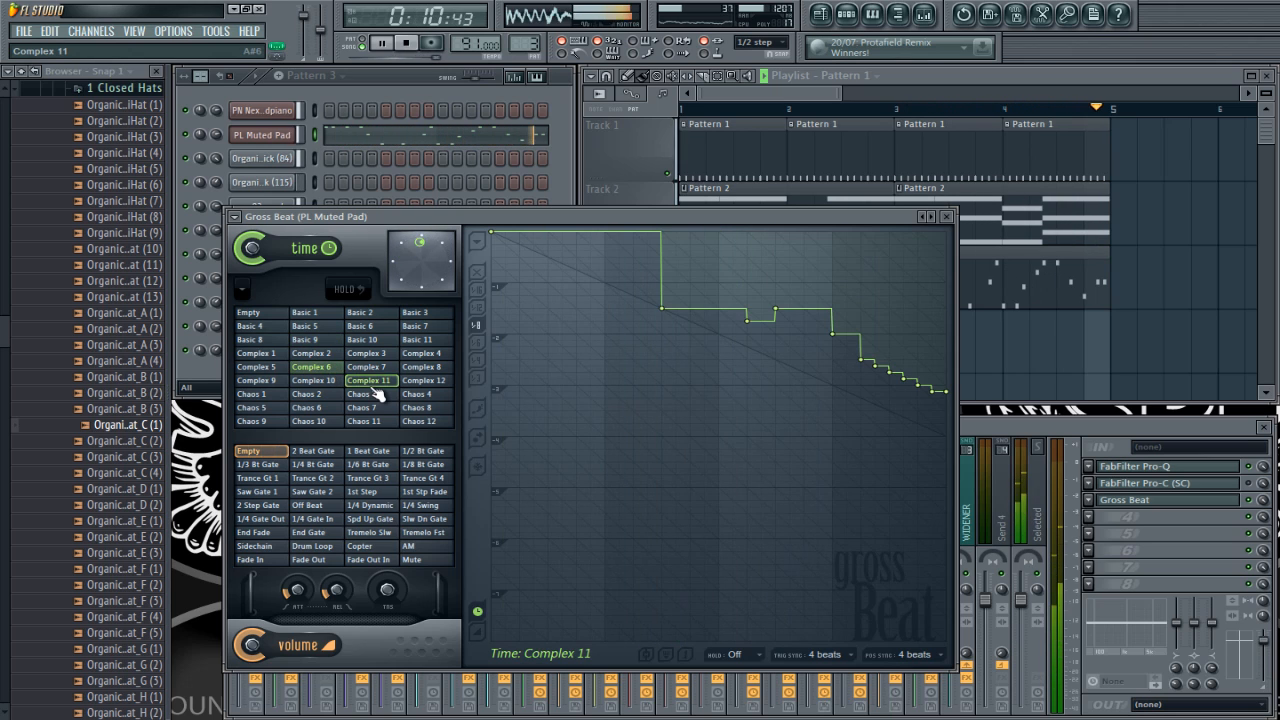
Step: Audition the Chaos 3, Chaos 4 and Complex 2 time slots on the playing beat and stop playback
click(370, 395)
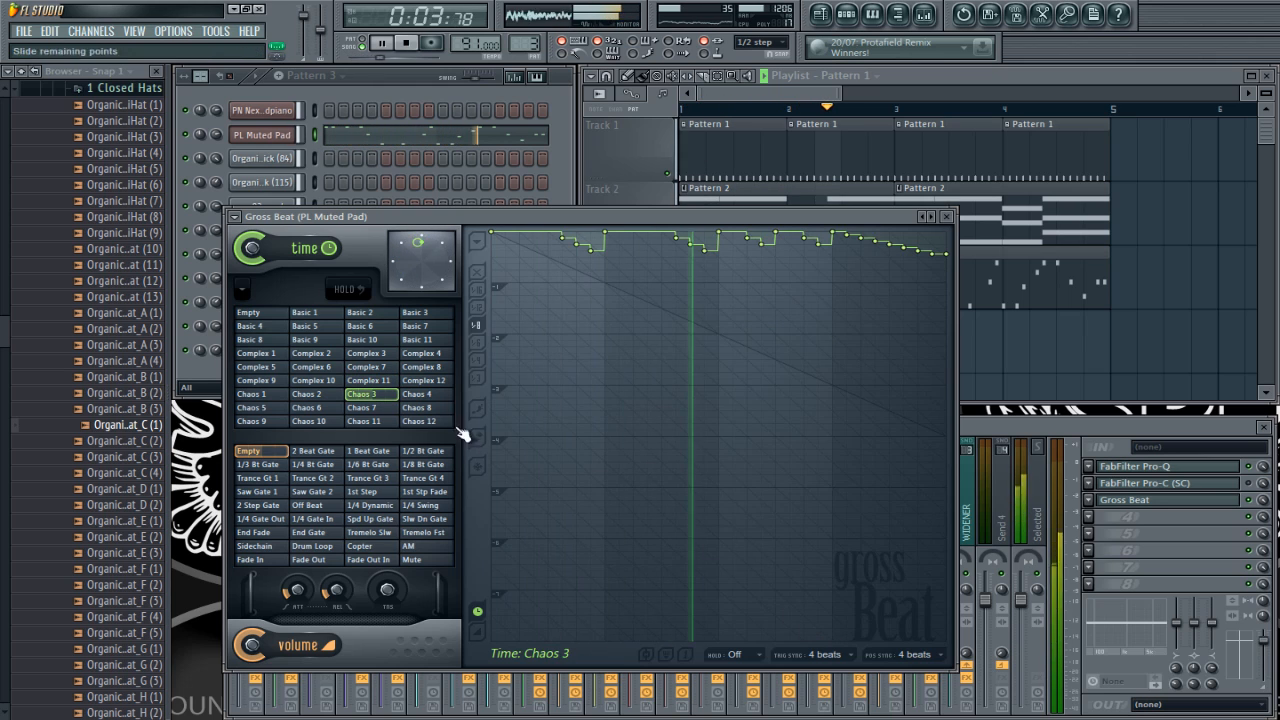
click(417, 395)
click(325, 354)
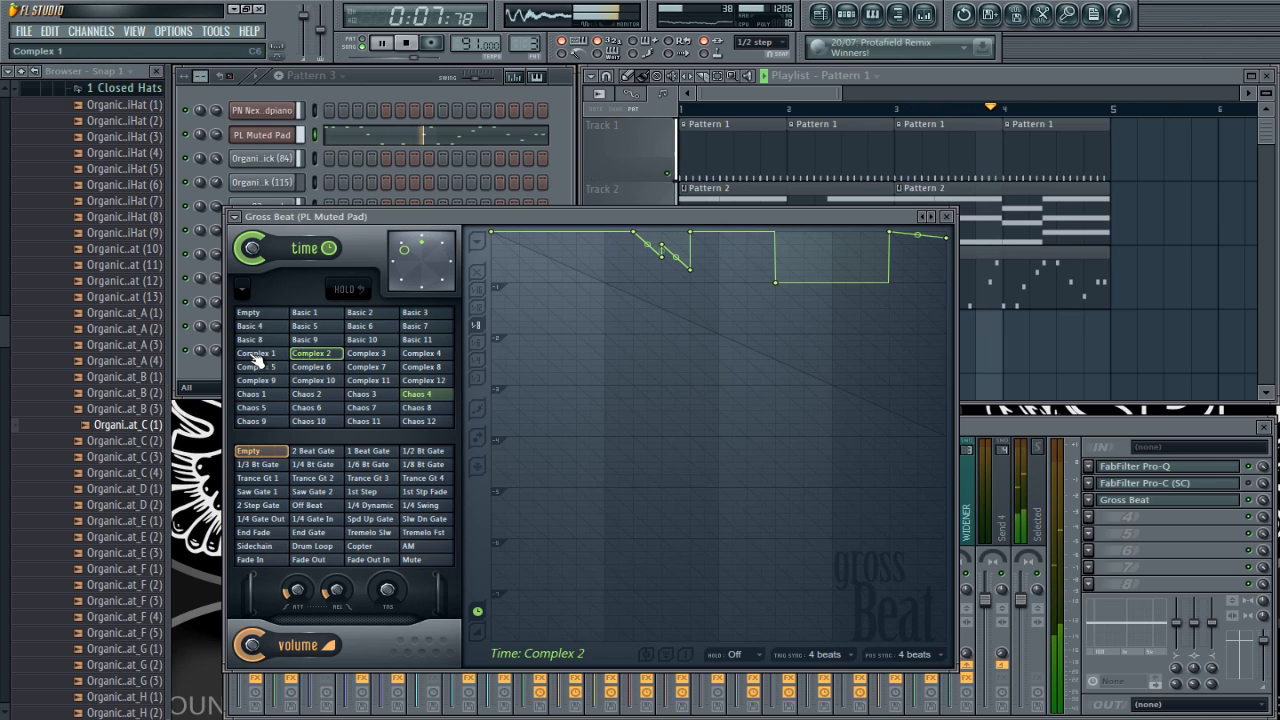
key(space)
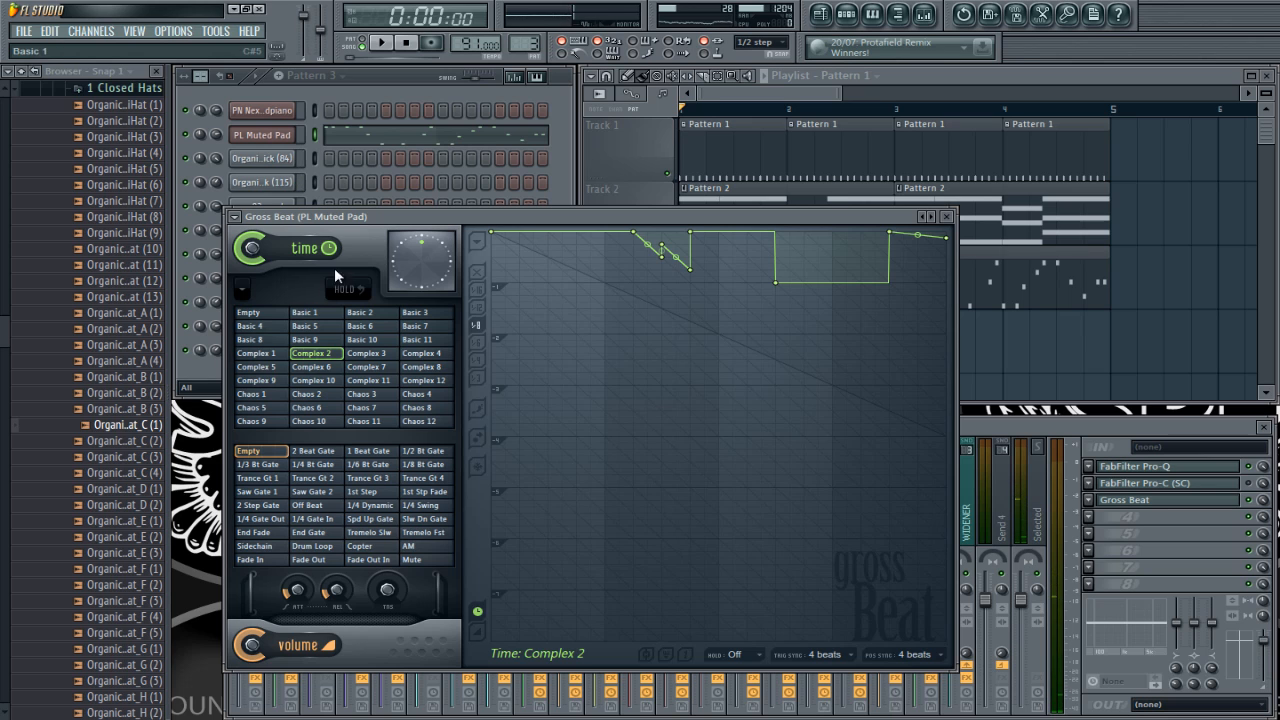
Step: Show the Basic 10 and Basic 5 time slots with playback stopped and reset the time slot to Empty
drag(361, 220, 349, 182)
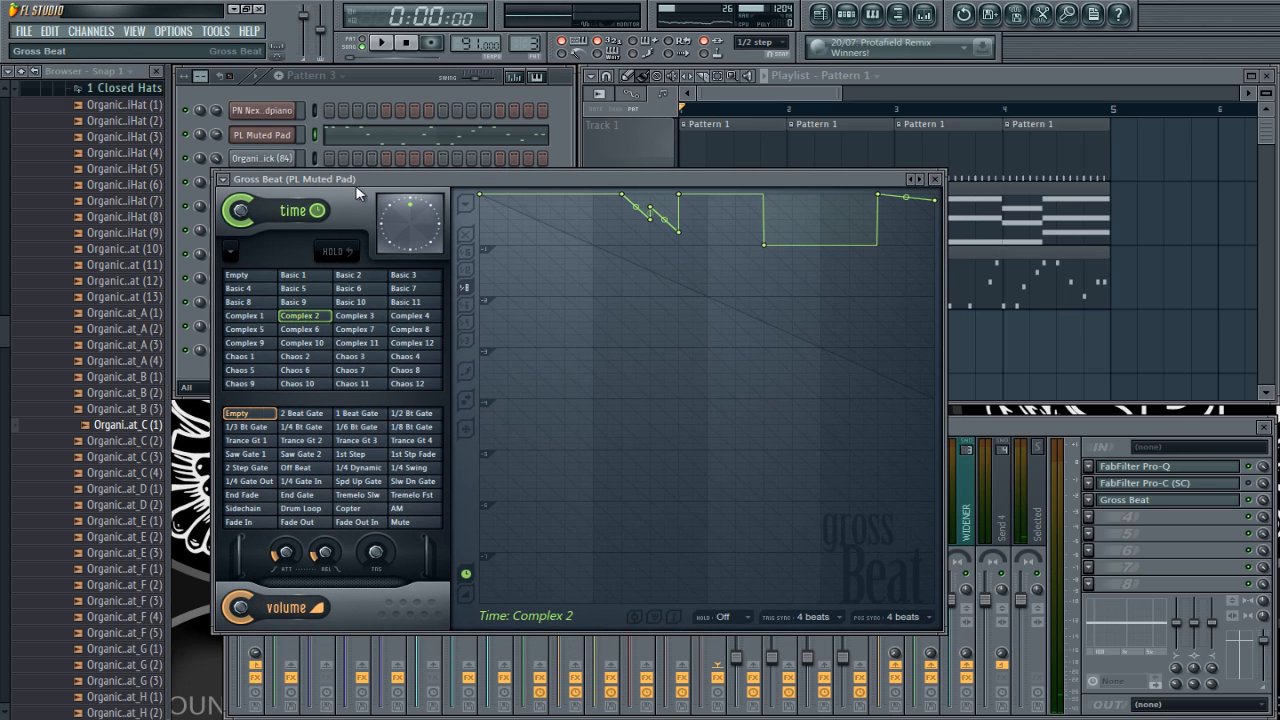
click(379, 304)
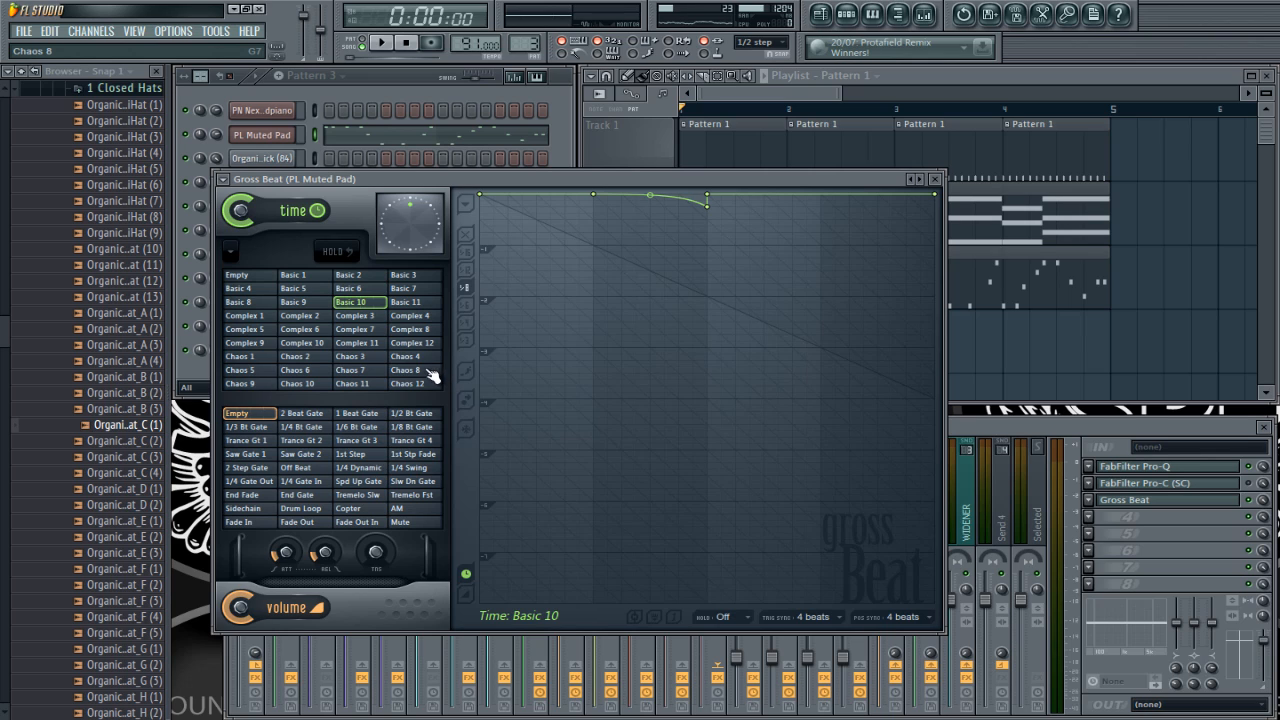
click(328, 294)
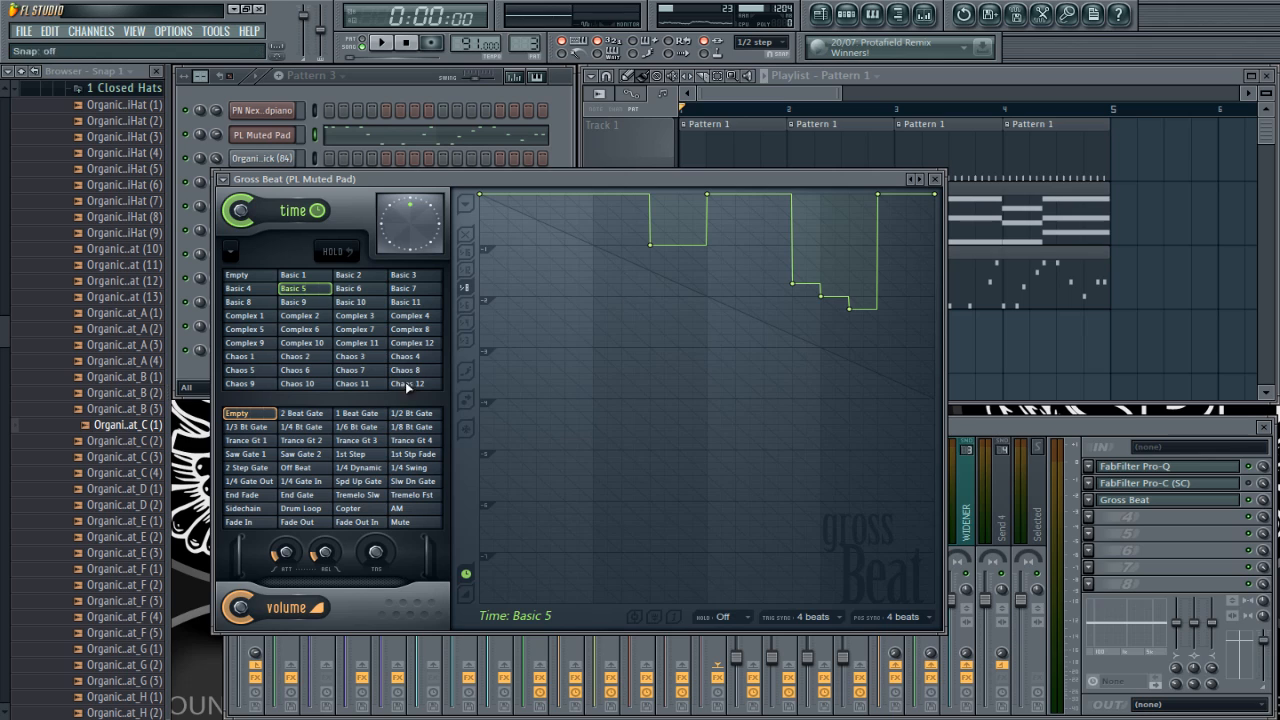
click(240, 275)
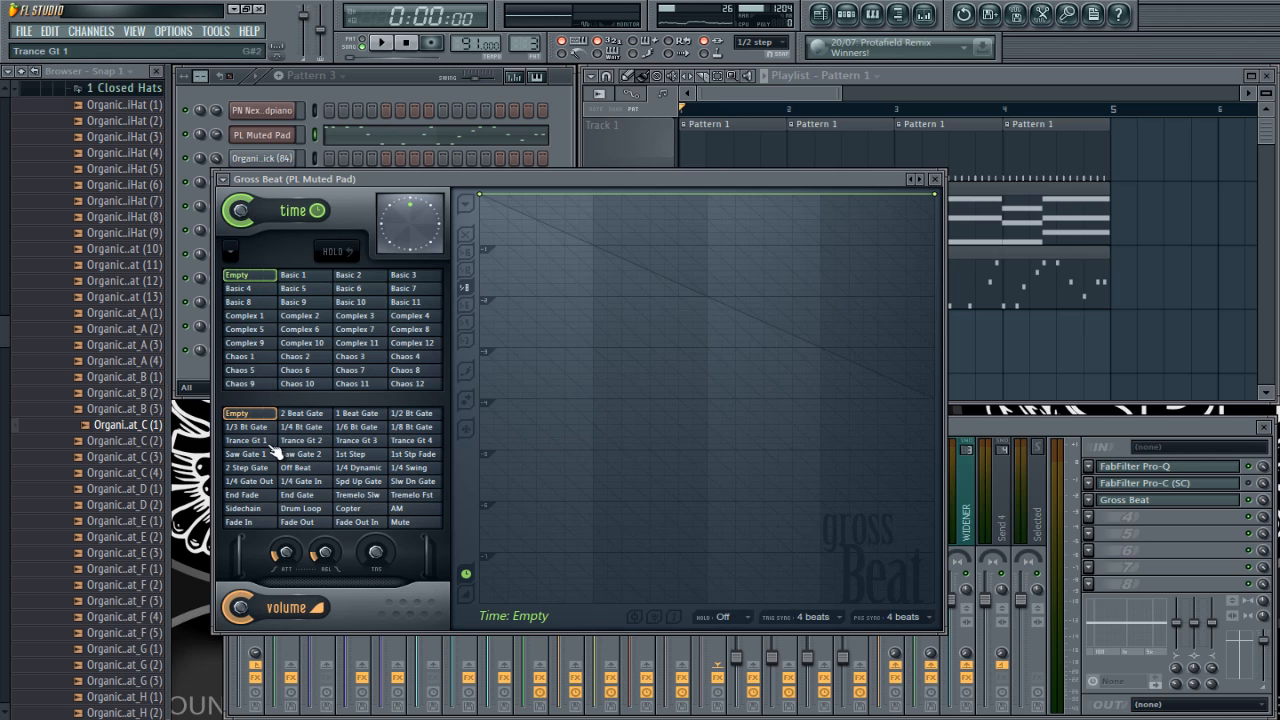
click(294, 289)
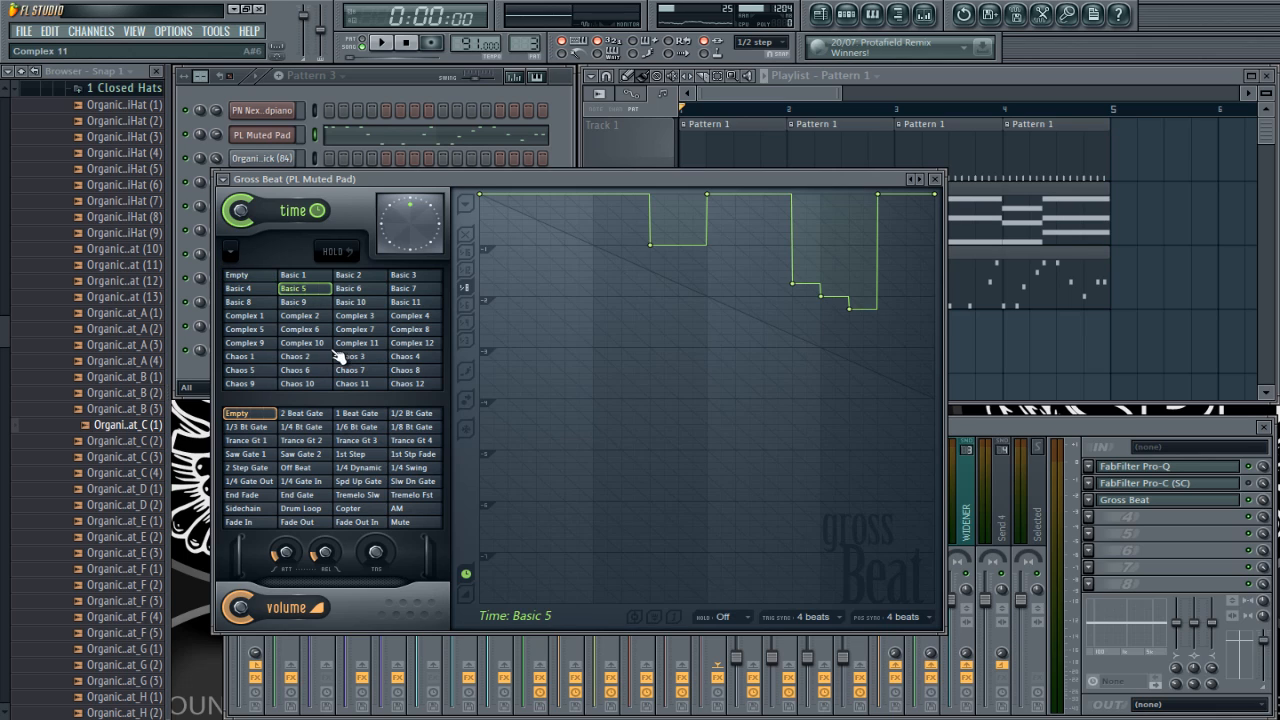
click(258, 278)
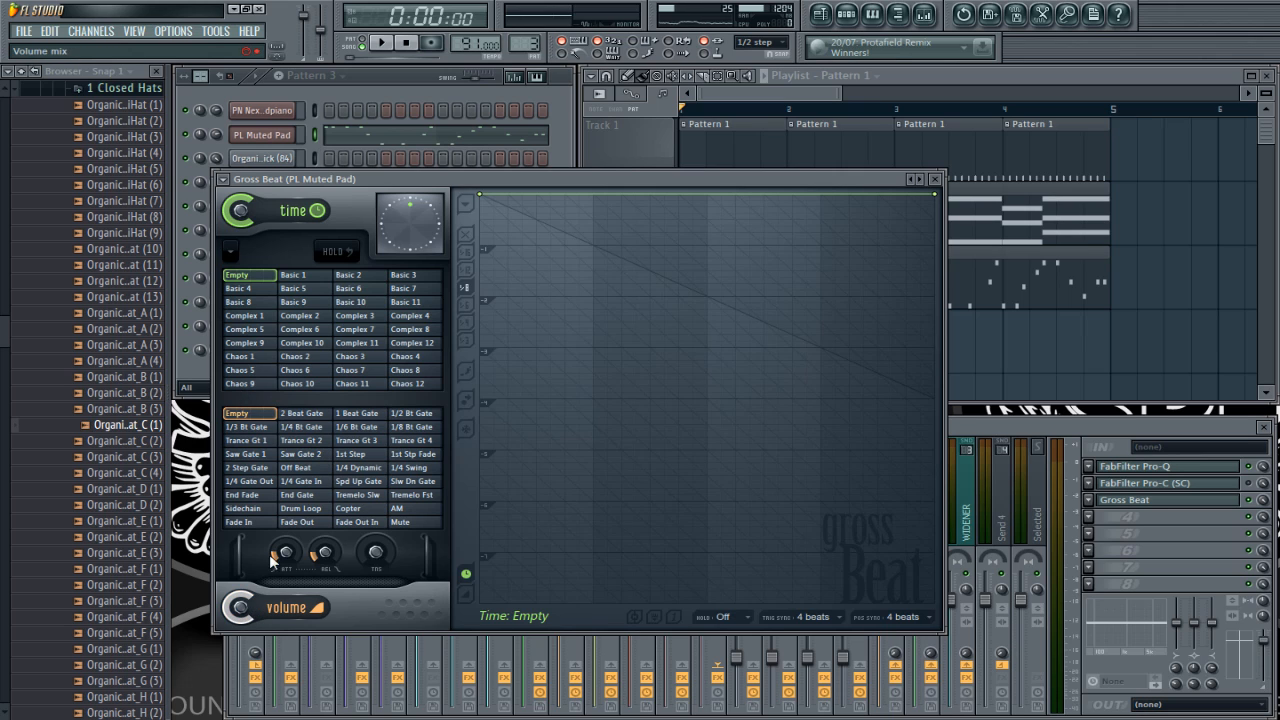
Step: Show the envelopes of the 1/4 Bt Gate, 1/4 Gate In, Fade Out In and Sidechain volume slots
click(306, 428)
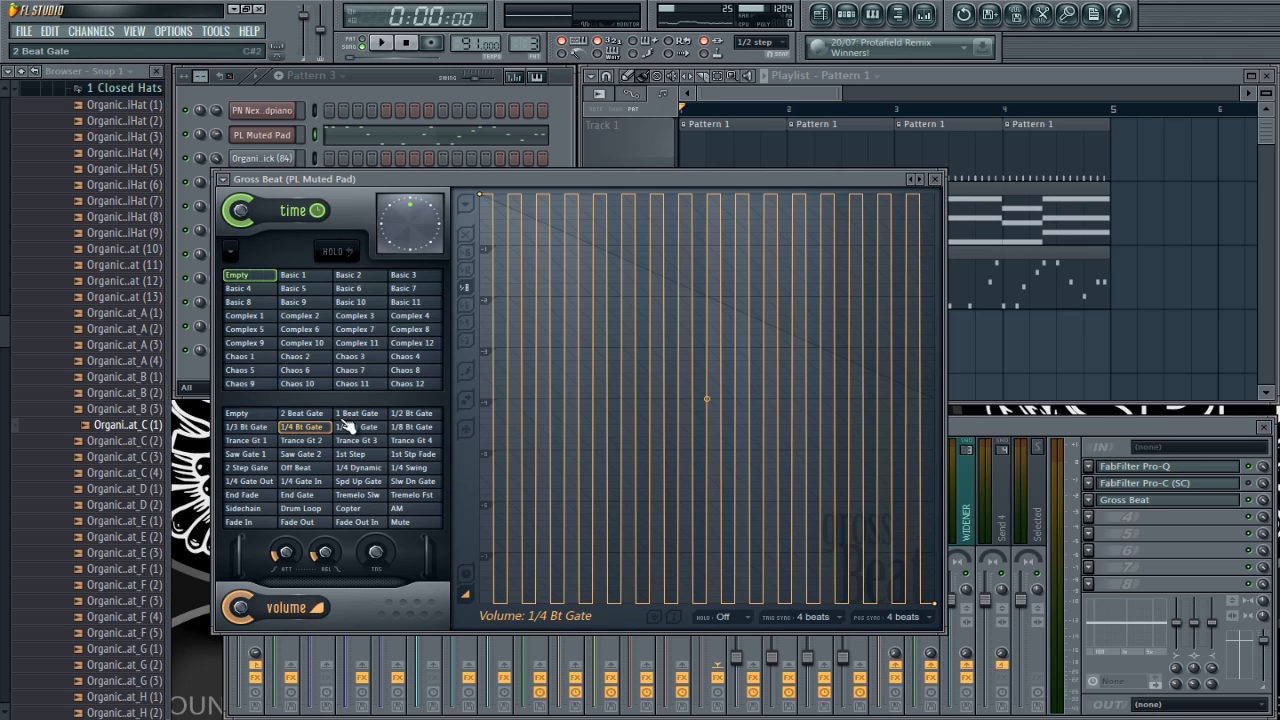
click(302, 481)
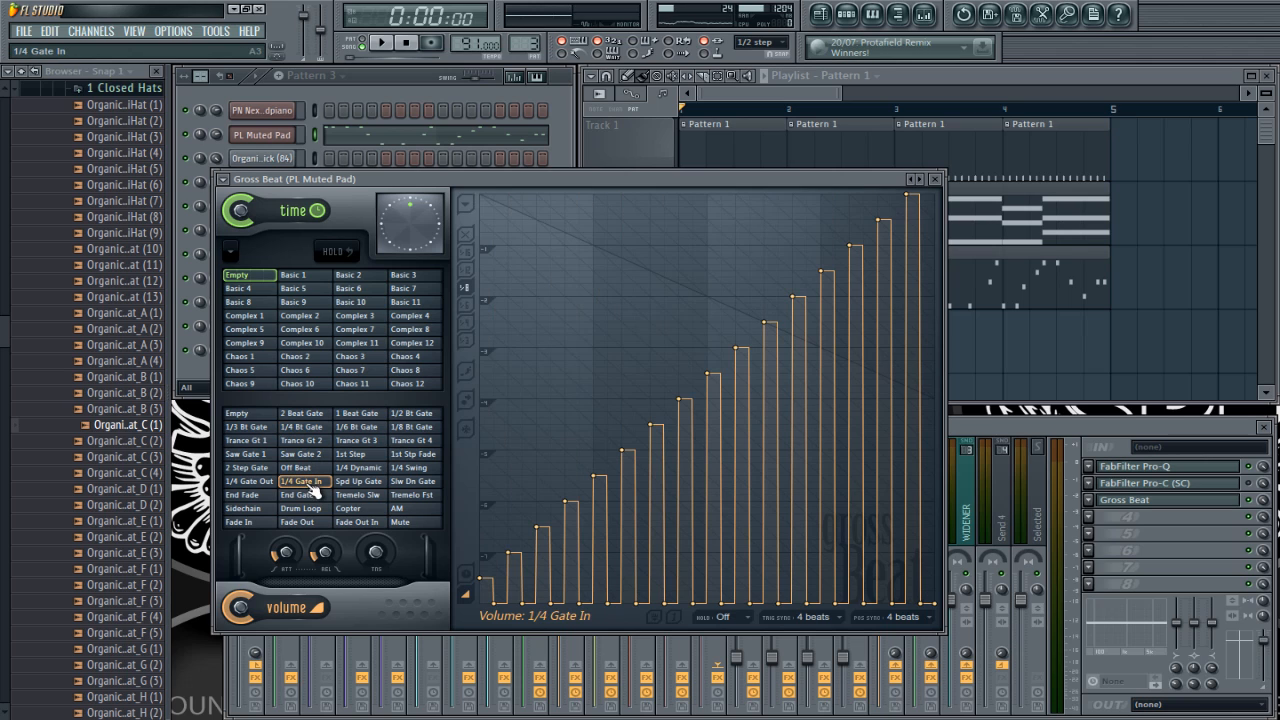
click(360, 523)
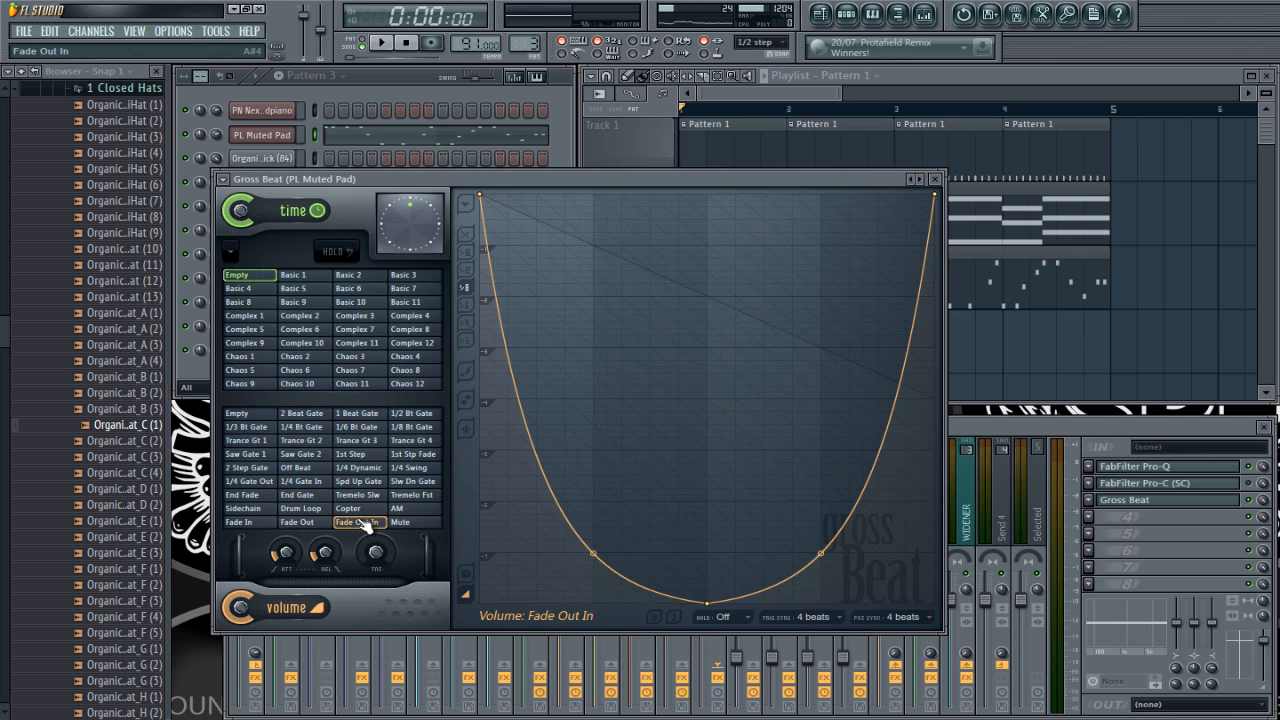
click(256, 509)
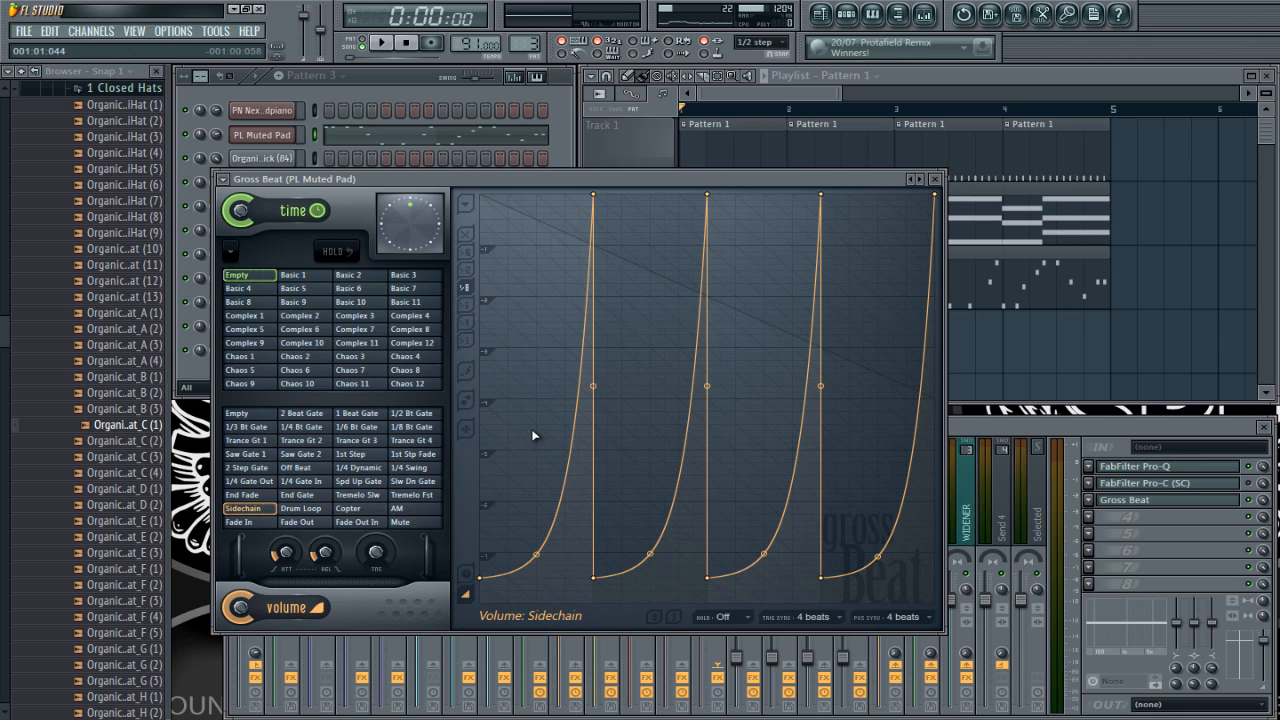
Step: Play the beat through the 1/3 Bt Gate, 1/4 Bt Gate and 1 Beat Gate volume slots while varying the volume mix, and stop playback
click(264, 430)
key(space)
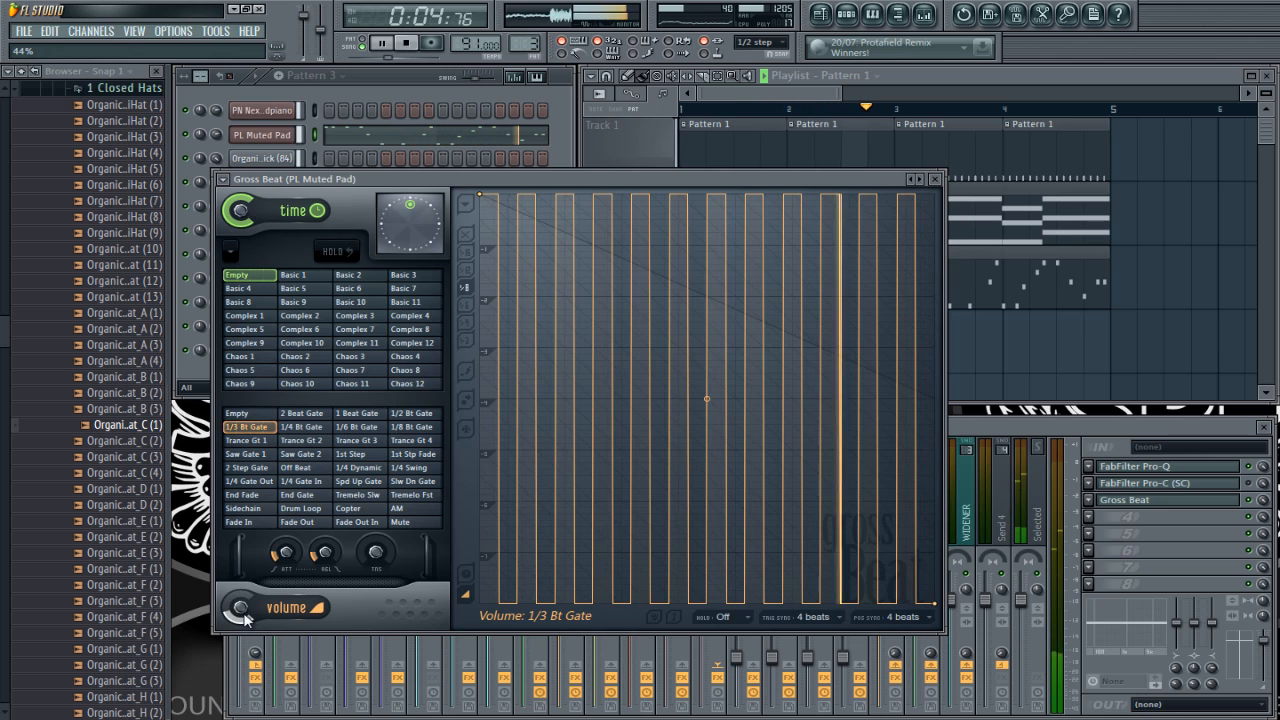
click(311, 430)
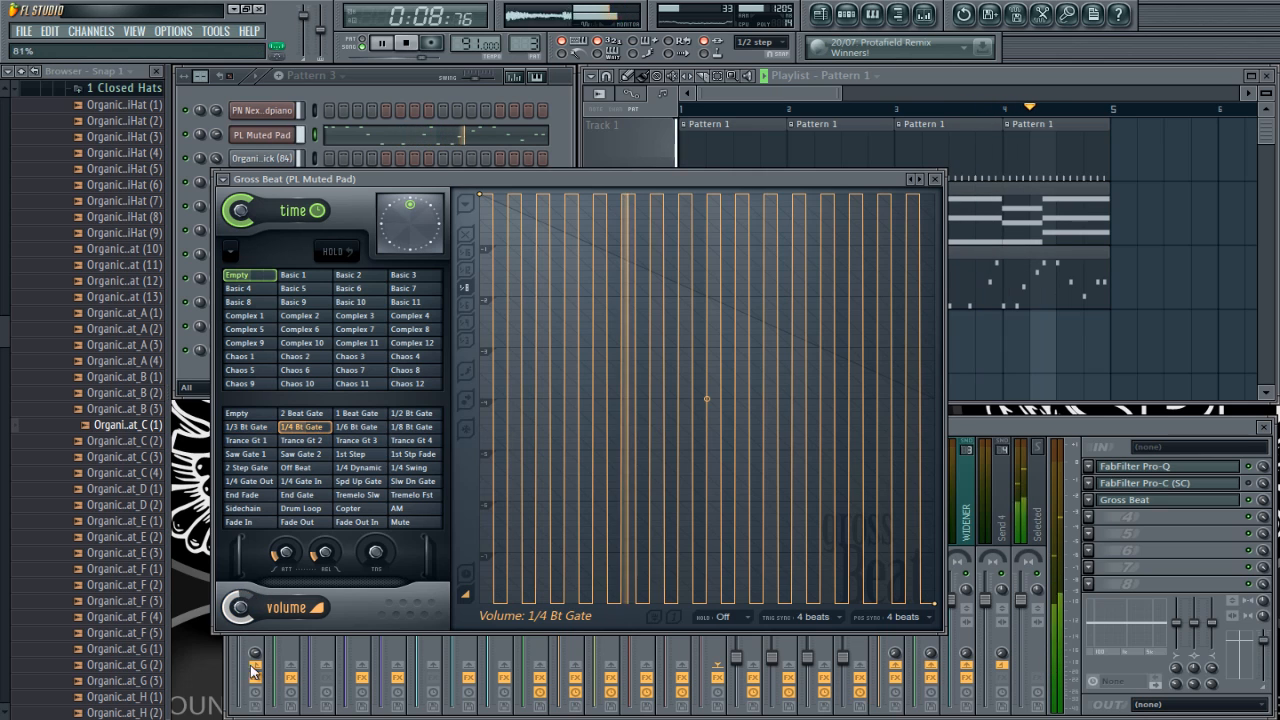
click(356, 414)
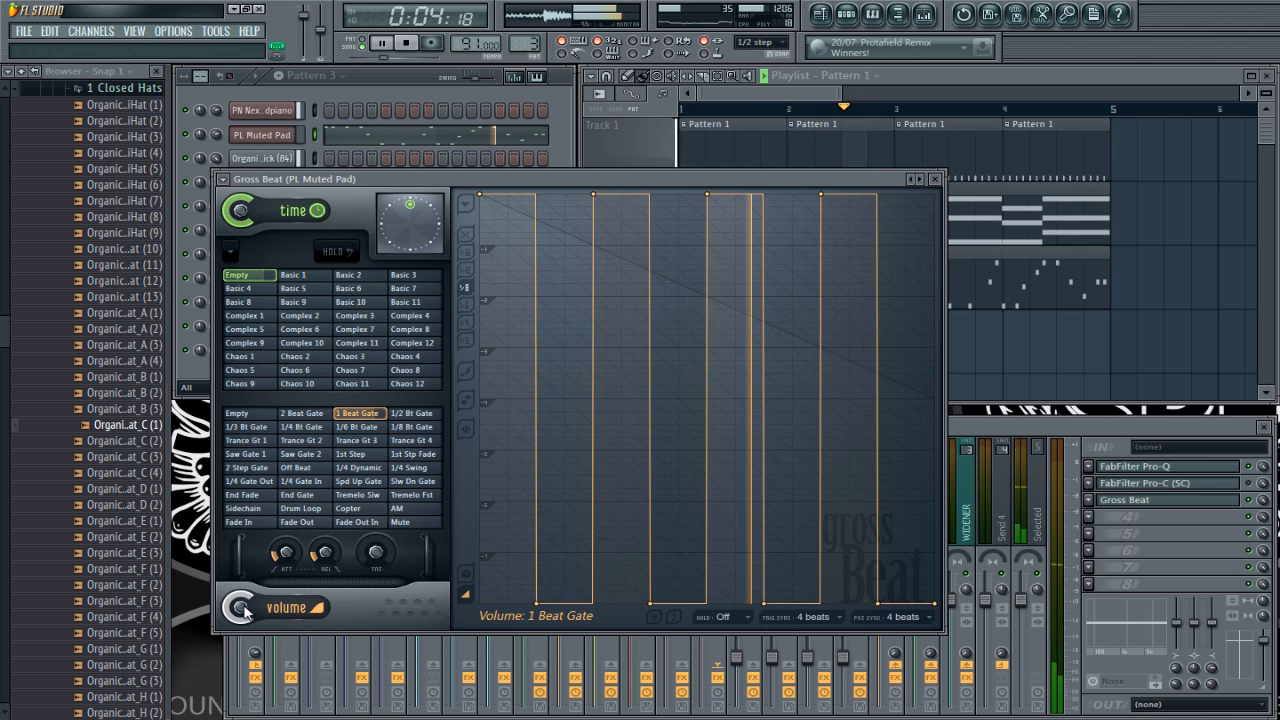
key(space)
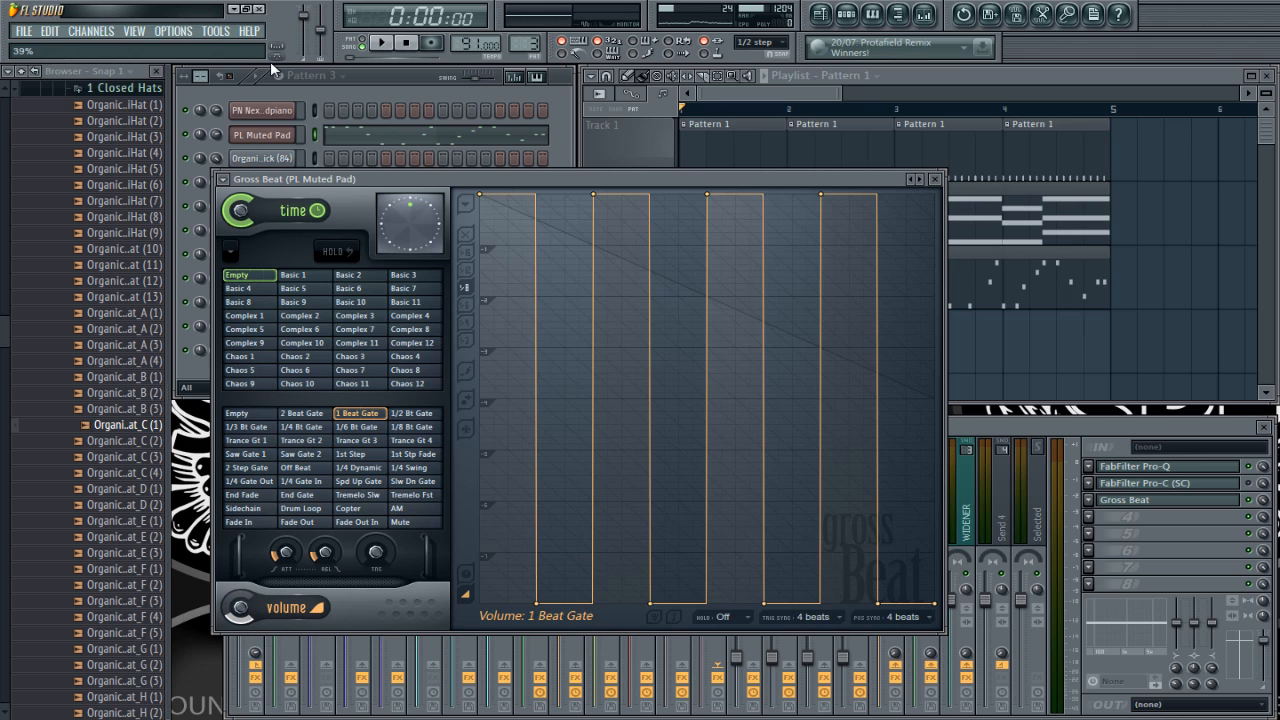
Step: Restart playback and audition the 1/2 Bt Gate and AM volume slots
key(space)
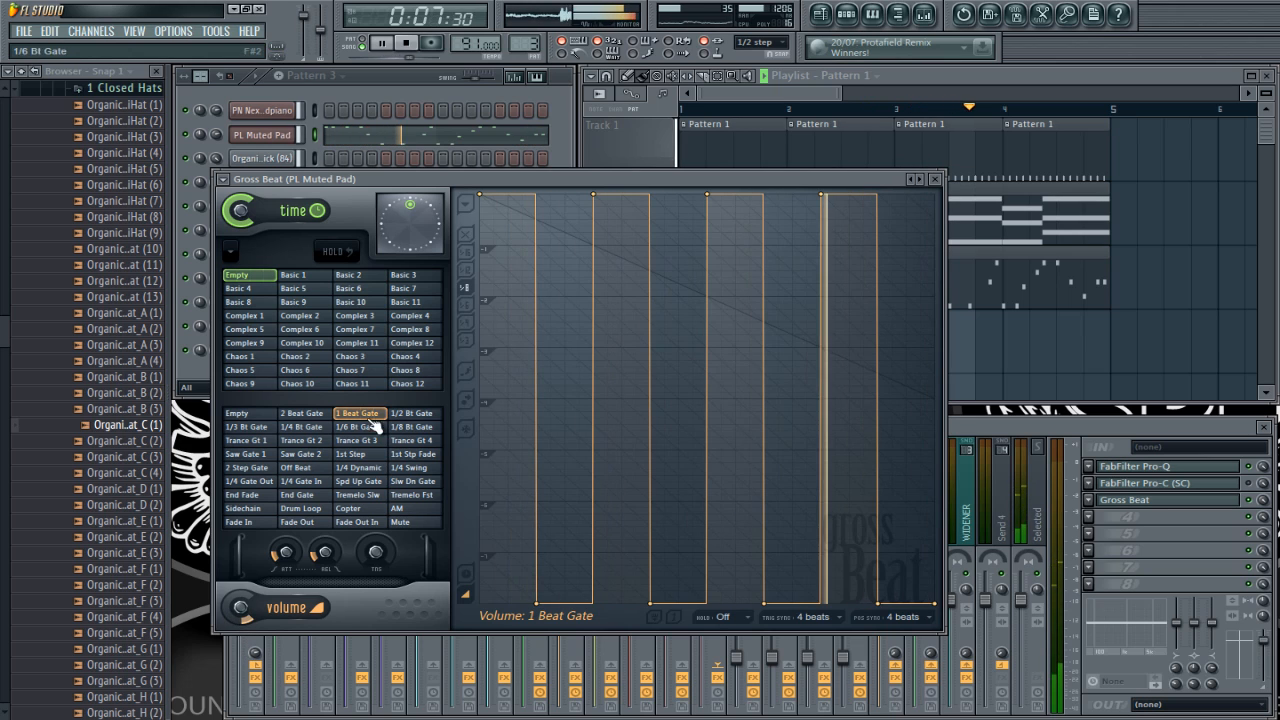
click(410, 413)
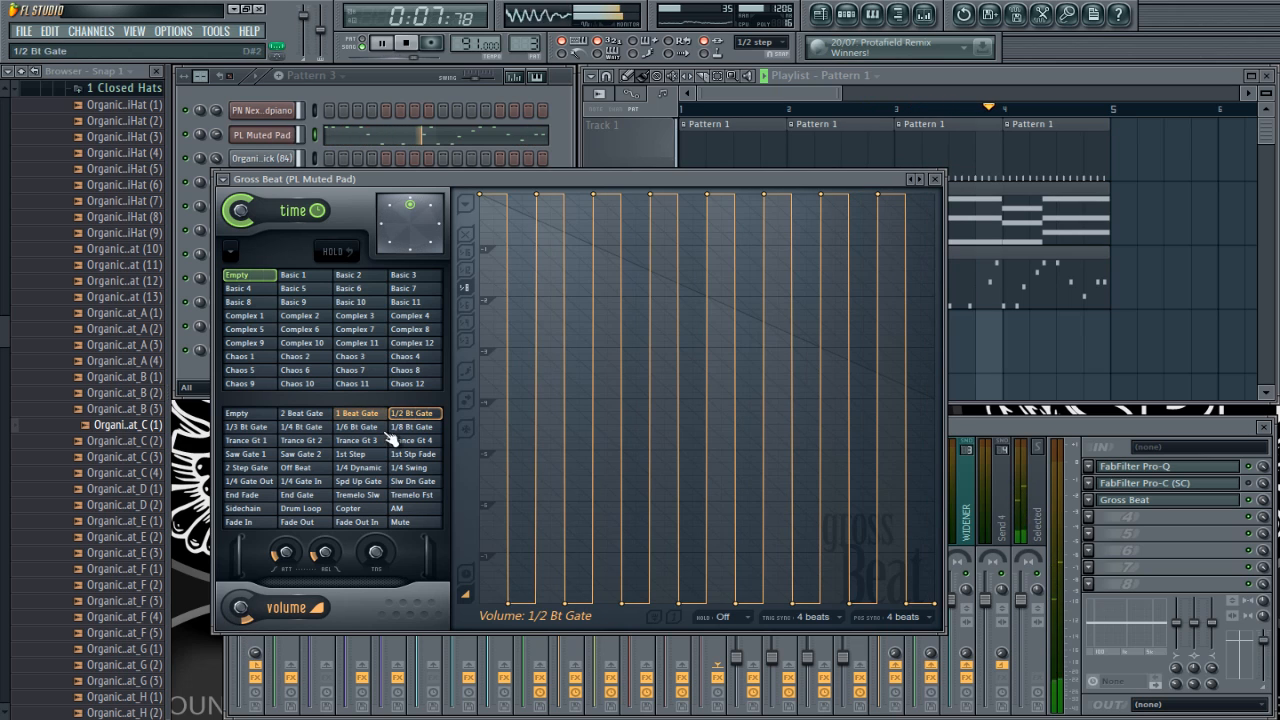
click(400, 509)
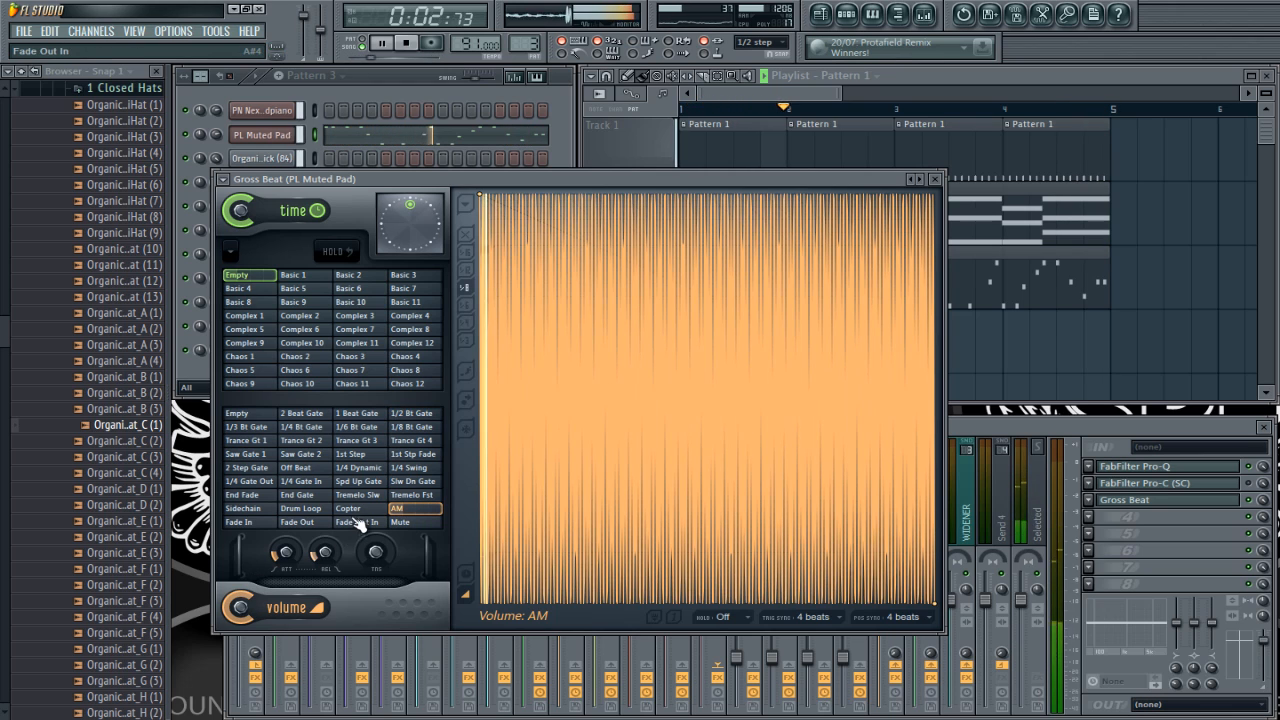
Step: Audition the Copter, Drum Loop and Sidechain volume slots during playback
click(902, 70)
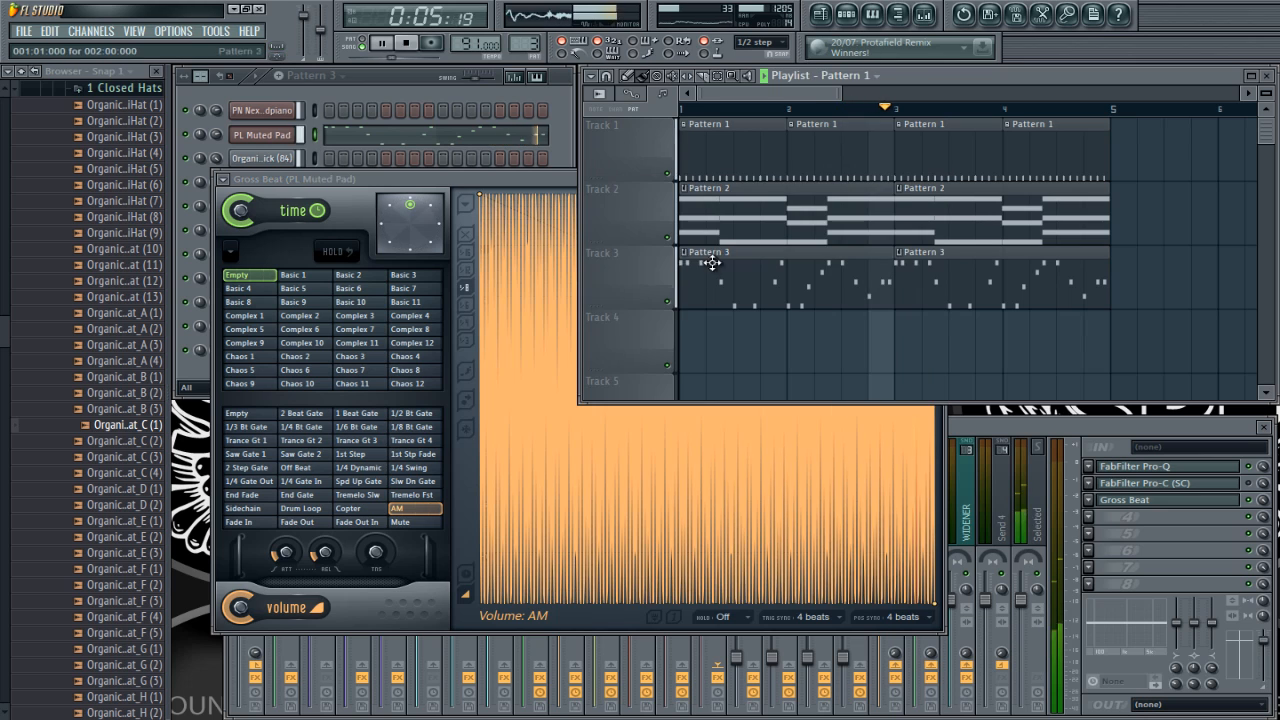
click(420, 180)
click(352, 508)
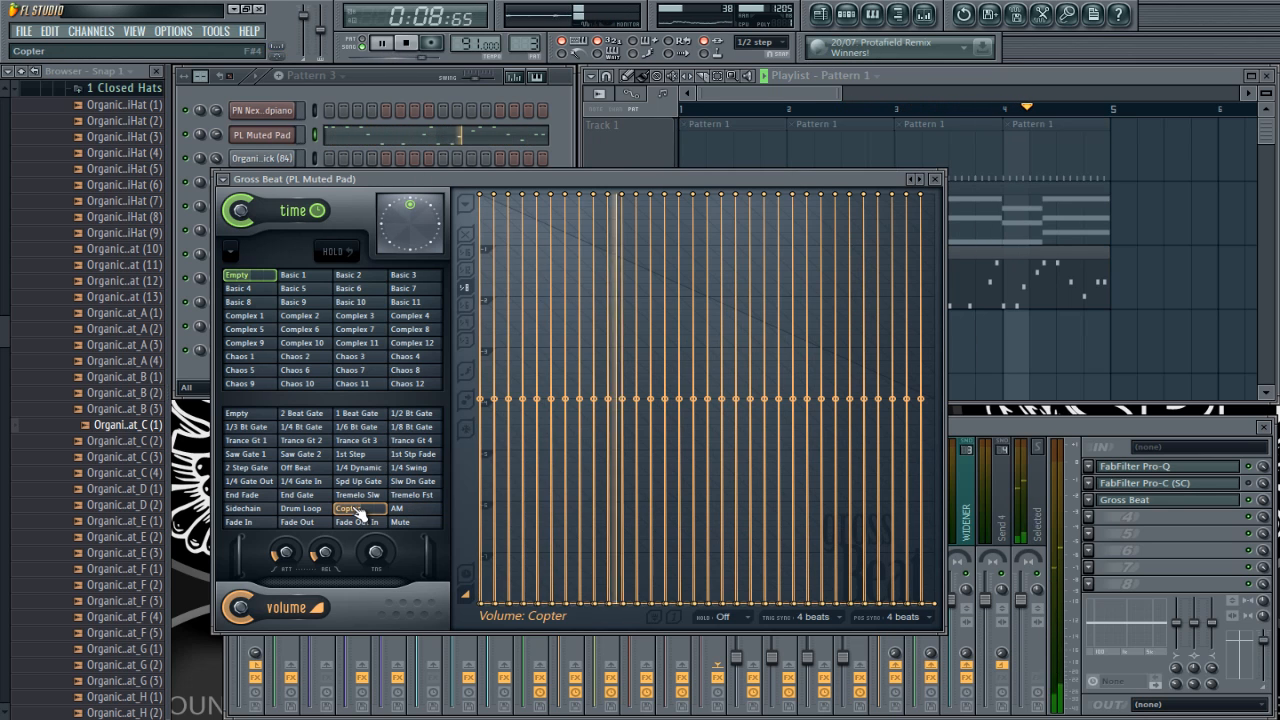
click(305, 509)
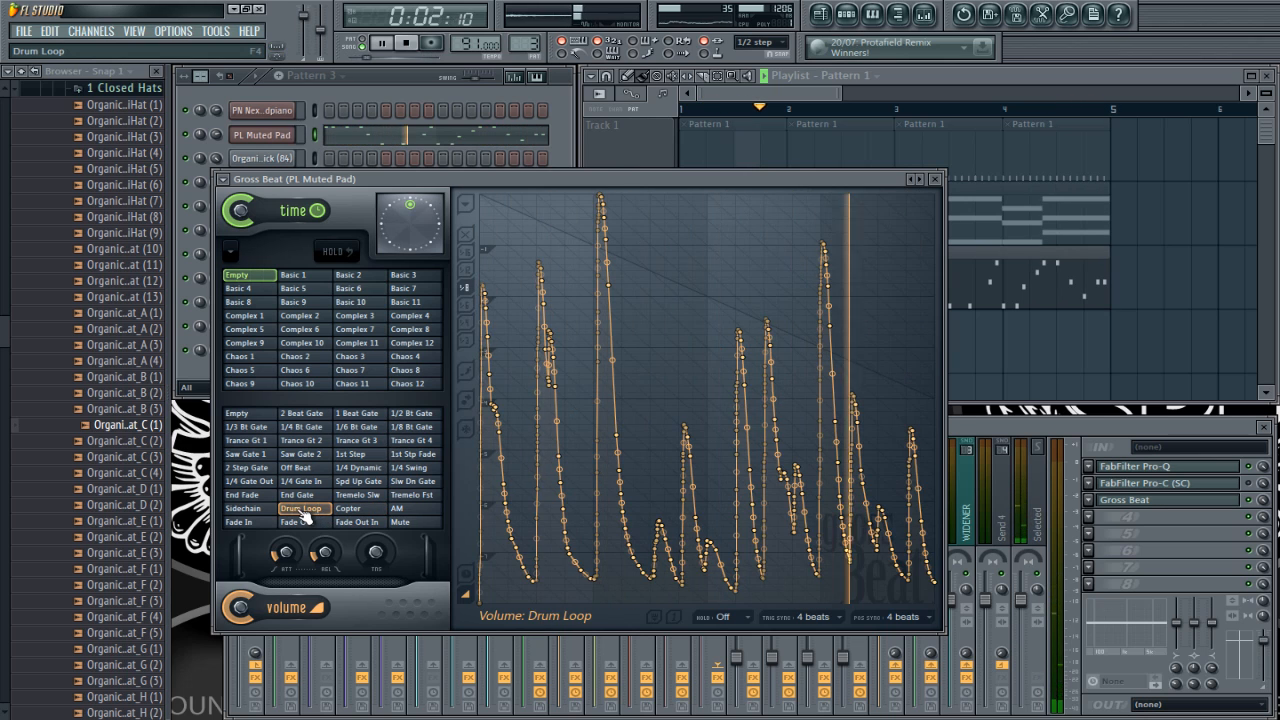
click(266, 511)
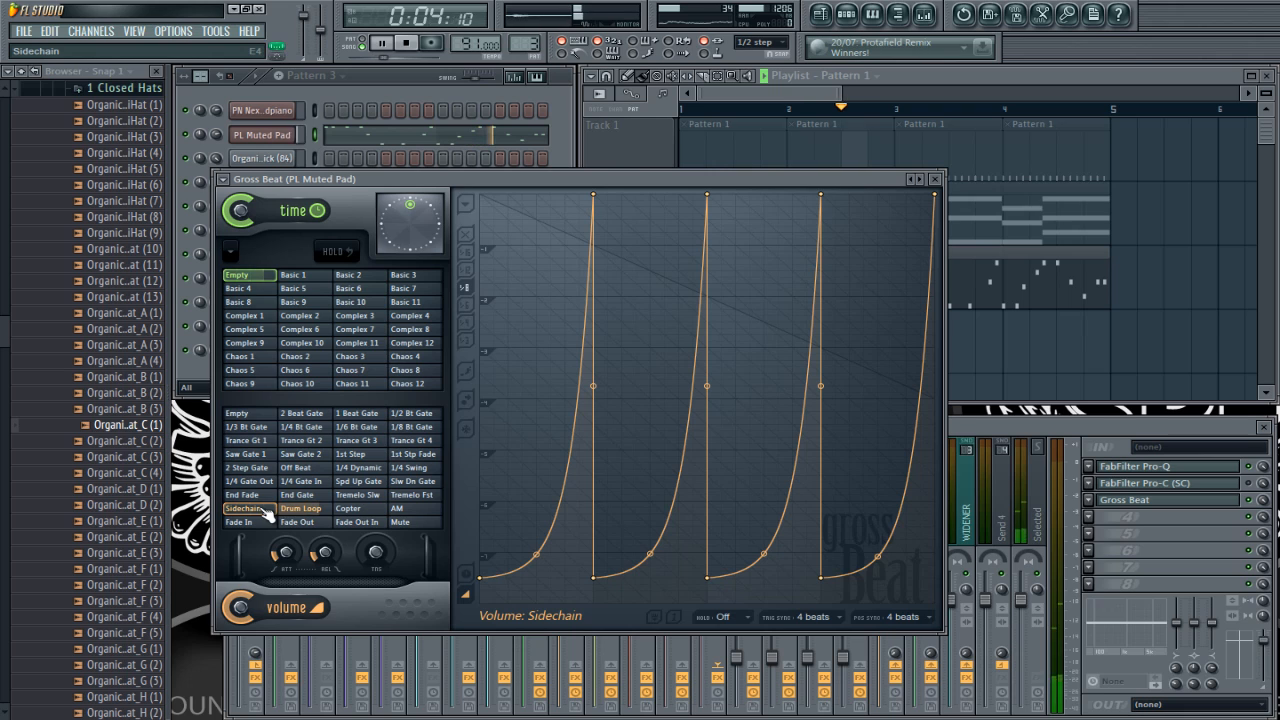
Step: Audition the 1/4 Gate In, 1/4 Gate Out and 2 Step Gate volume slots, stop playback and reset the volume slot to Empty
click(307, 483)
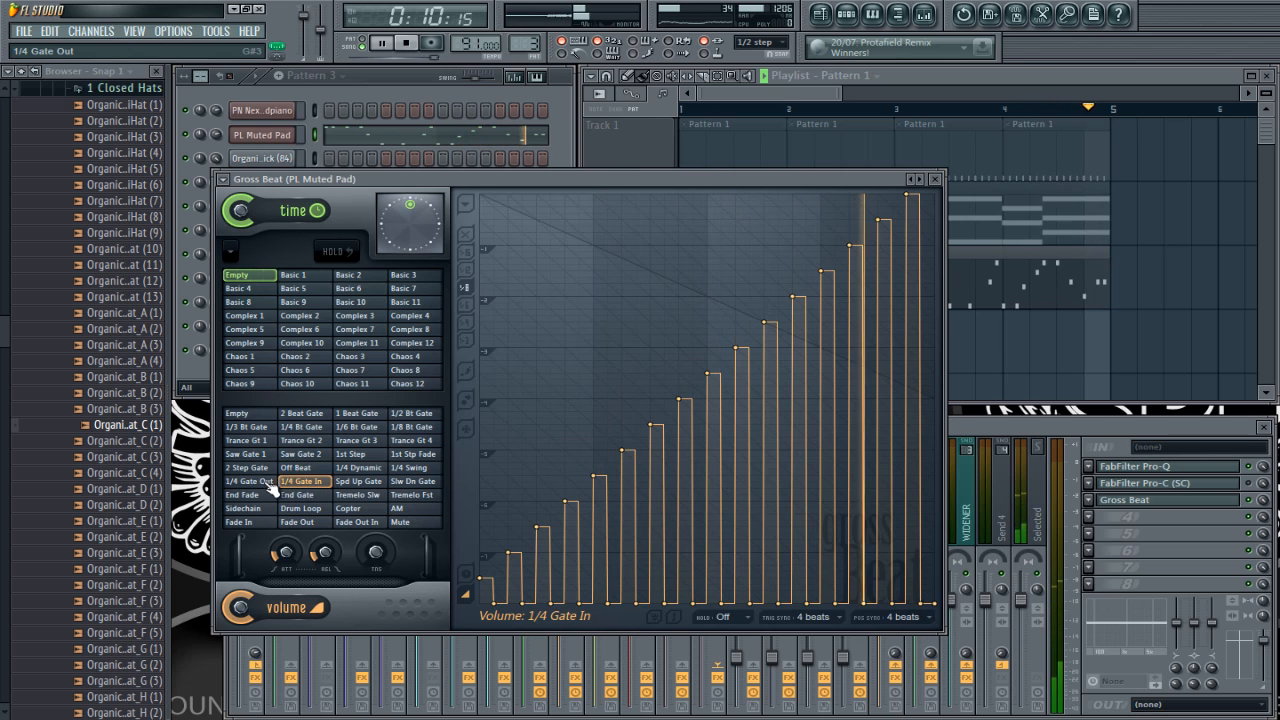
click(266, 483)
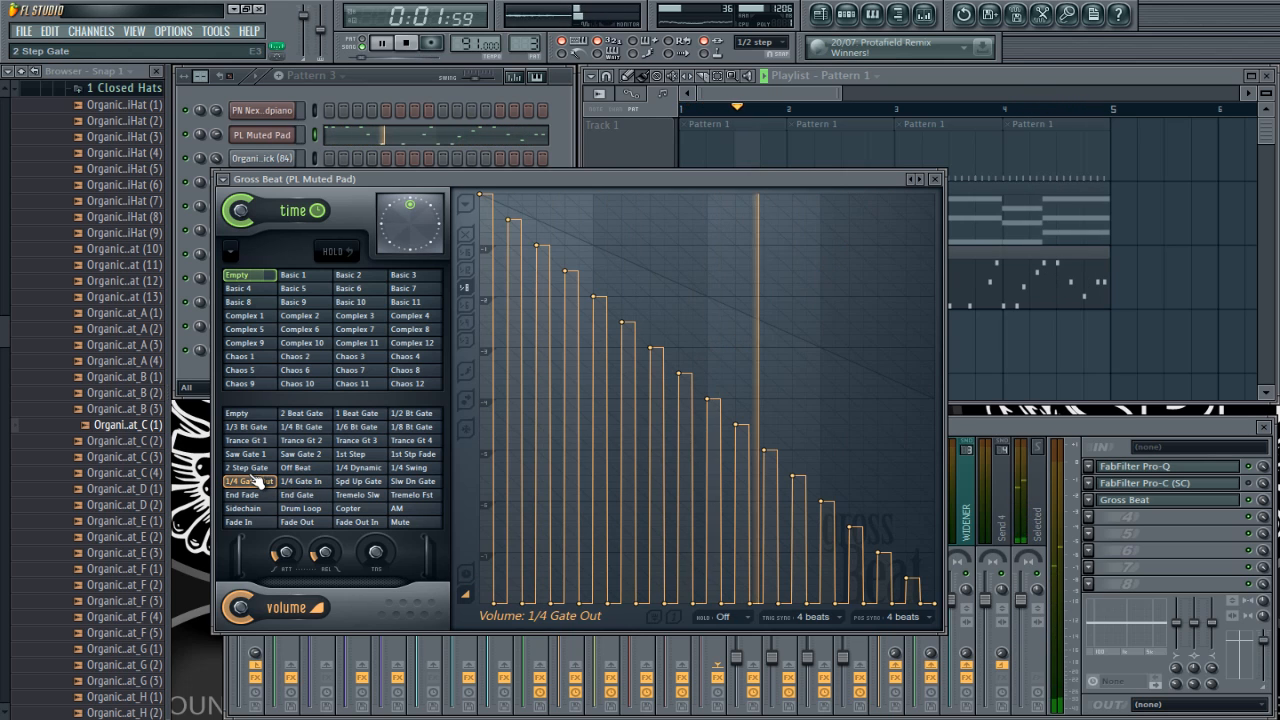
click(252, 469)
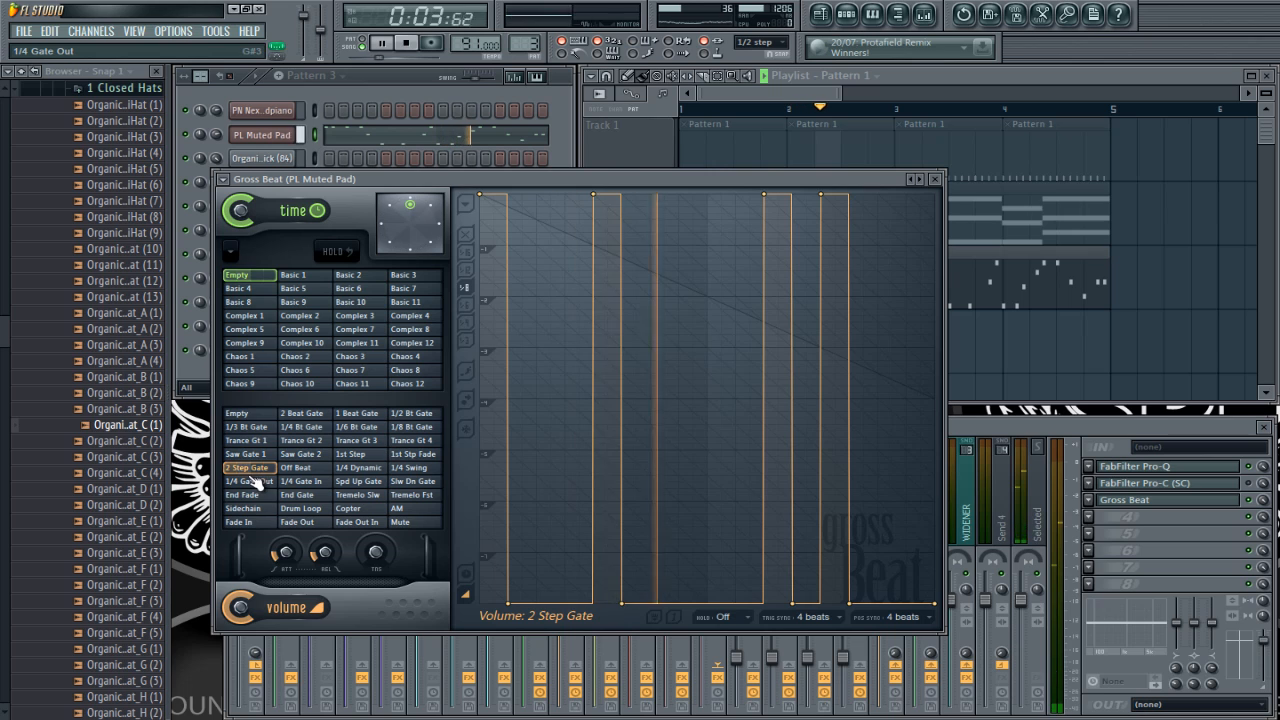
key(space)
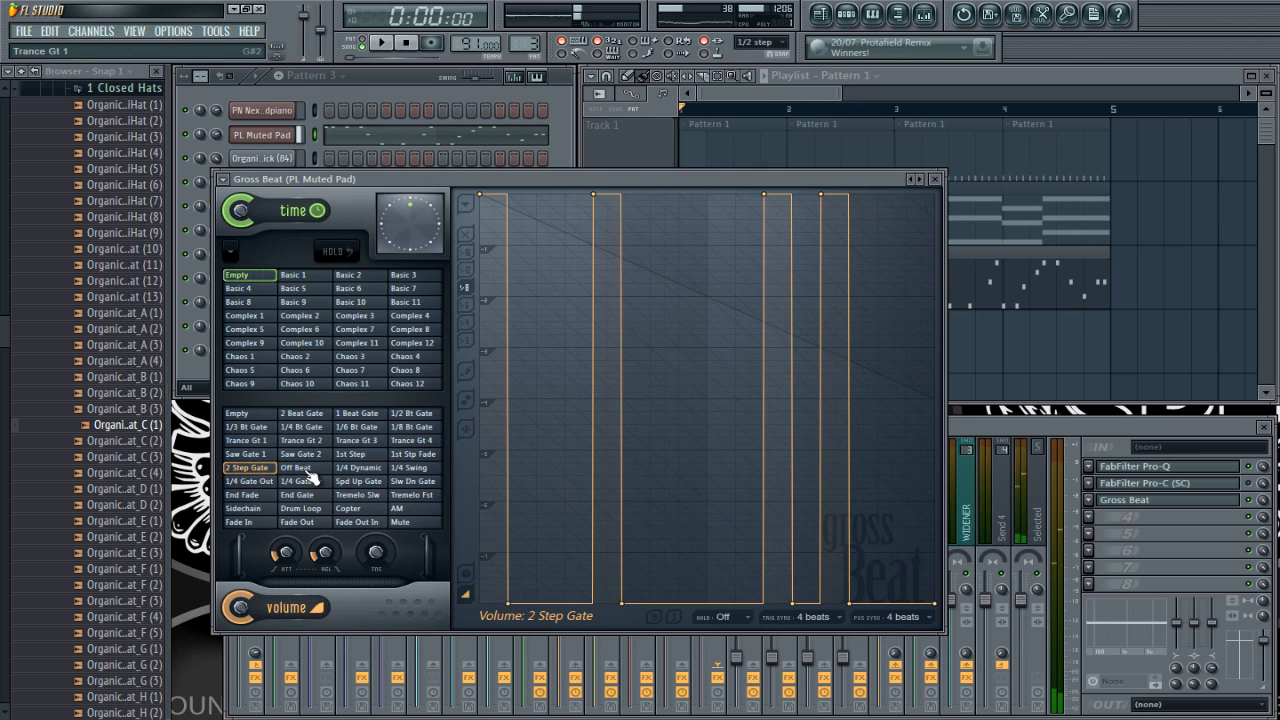
click(240, 413)
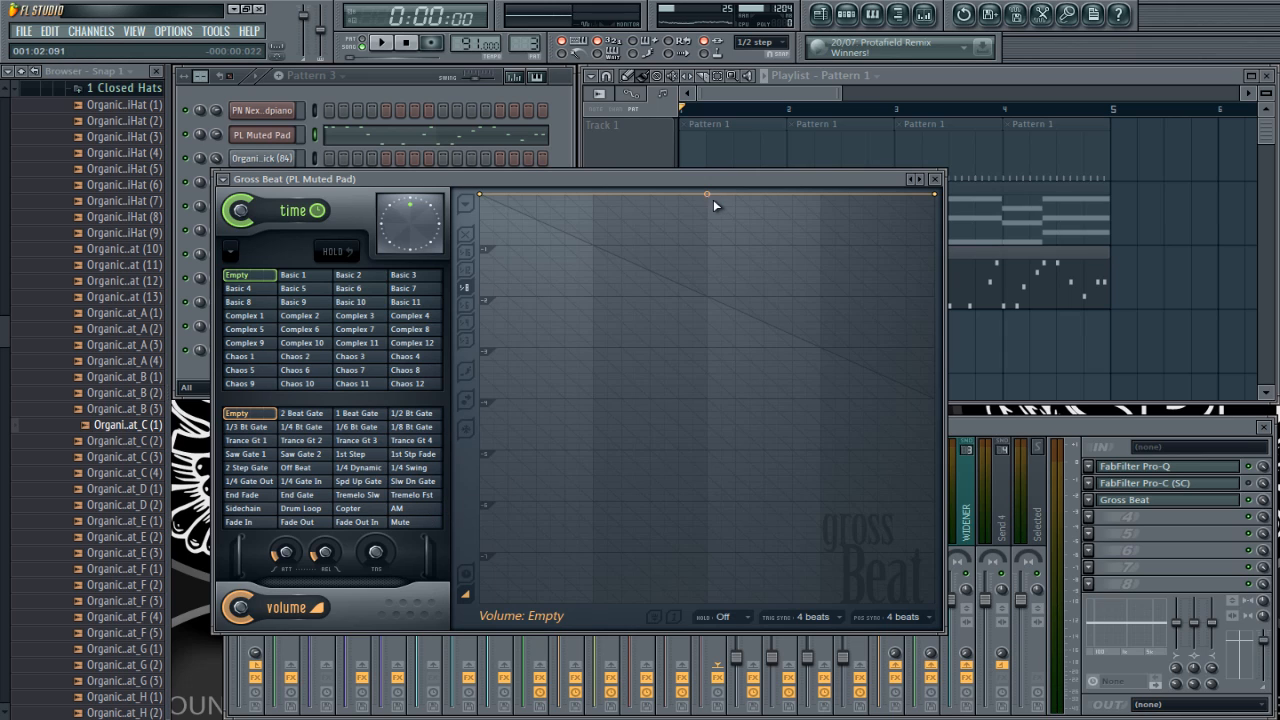
Step: Duplicate all playlist clips in bars 1 to 4 into bars 5 to 8
click(889, 76)
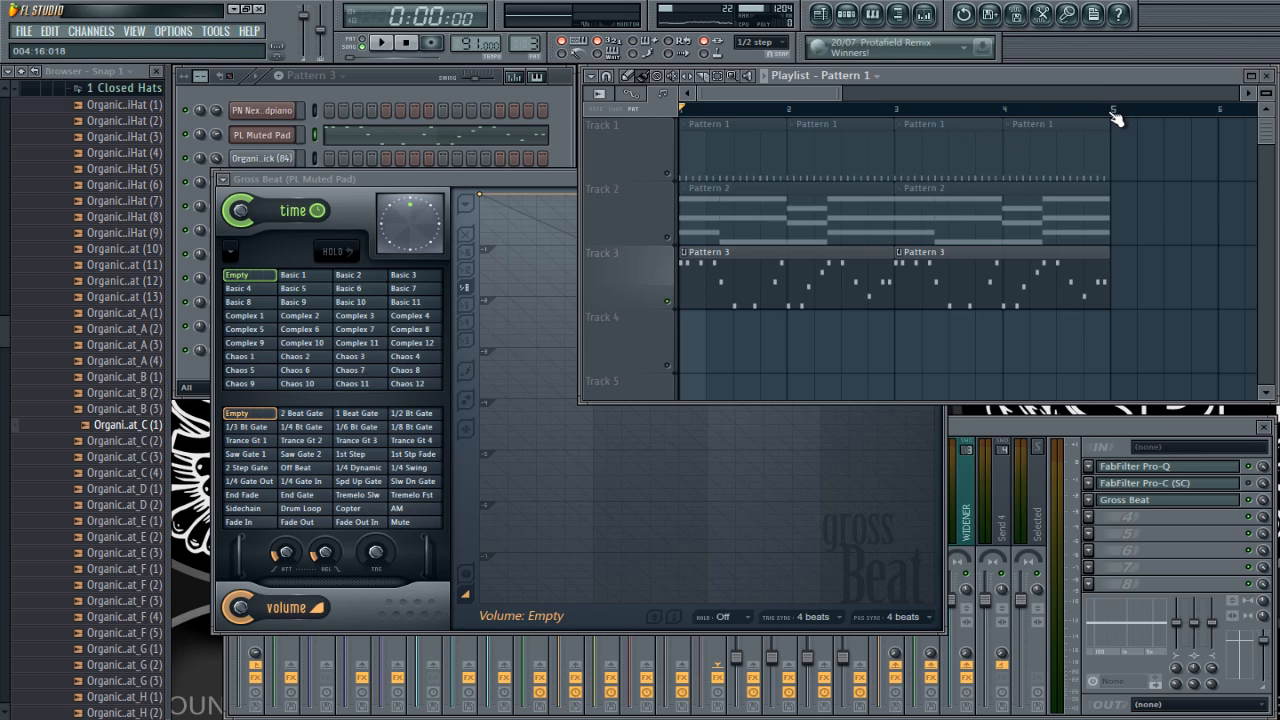
drag(1114, 113, 659, 128)
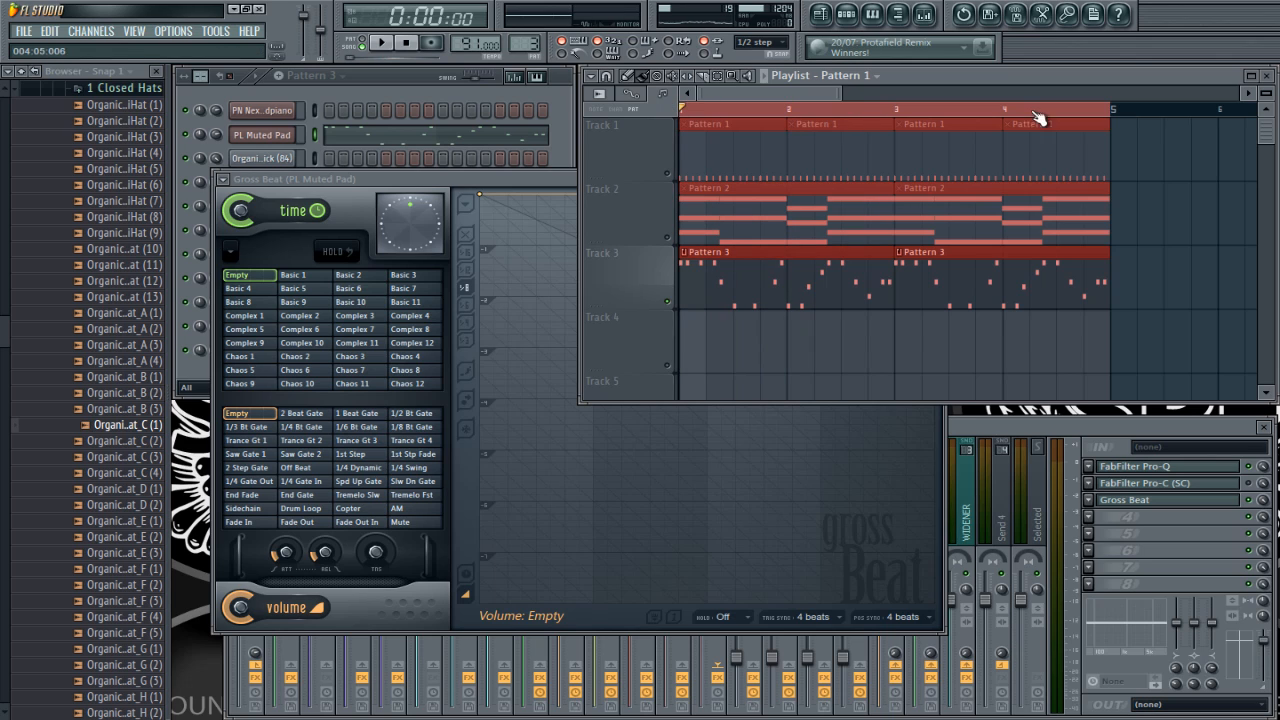
click(1030, 367)
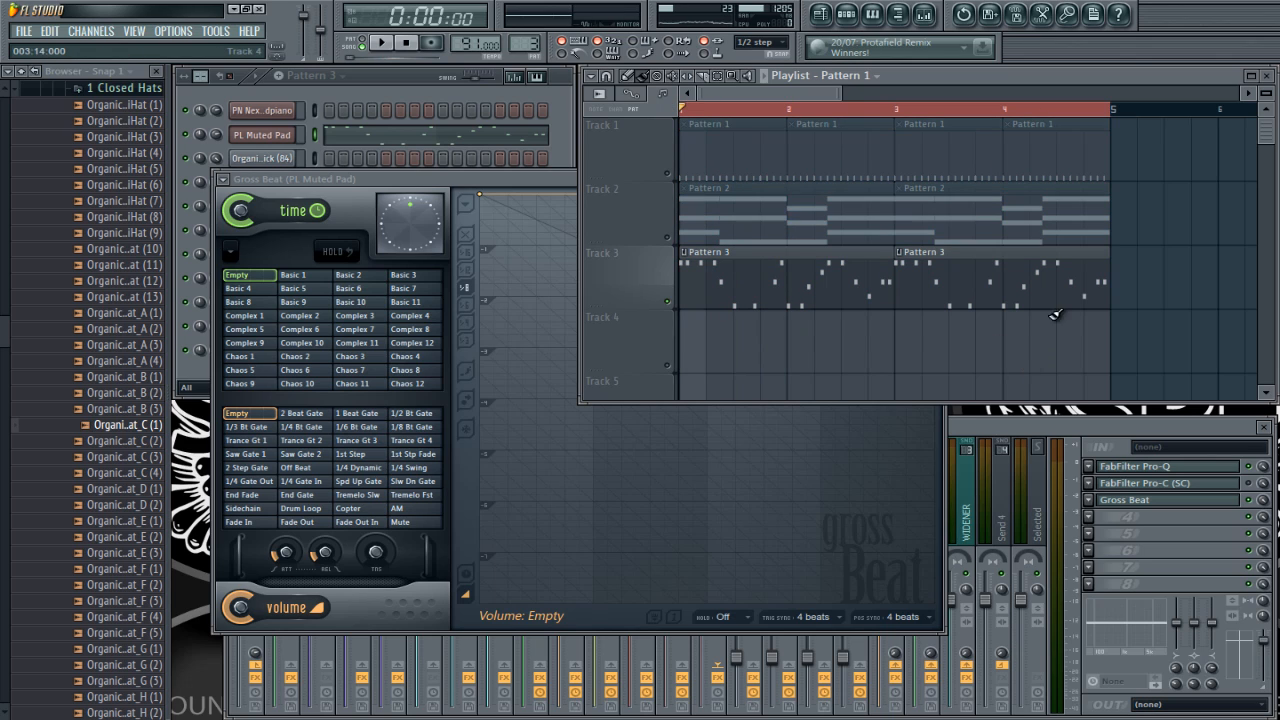
drag(1147, 372, 659, 120)
drag(744, 168, 1172, 130)
ctrl+click(1016, 355)
scroll(1014, 356, down, 2)
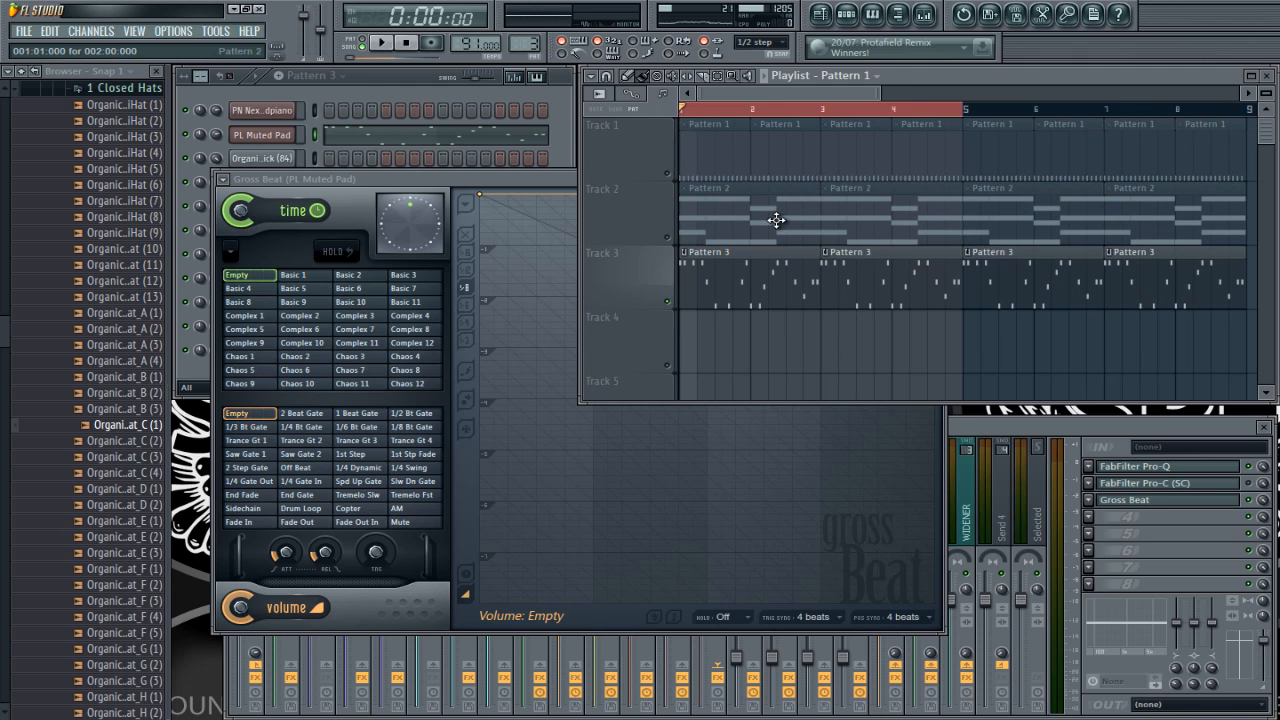
scroll(771, 236, down, 3)
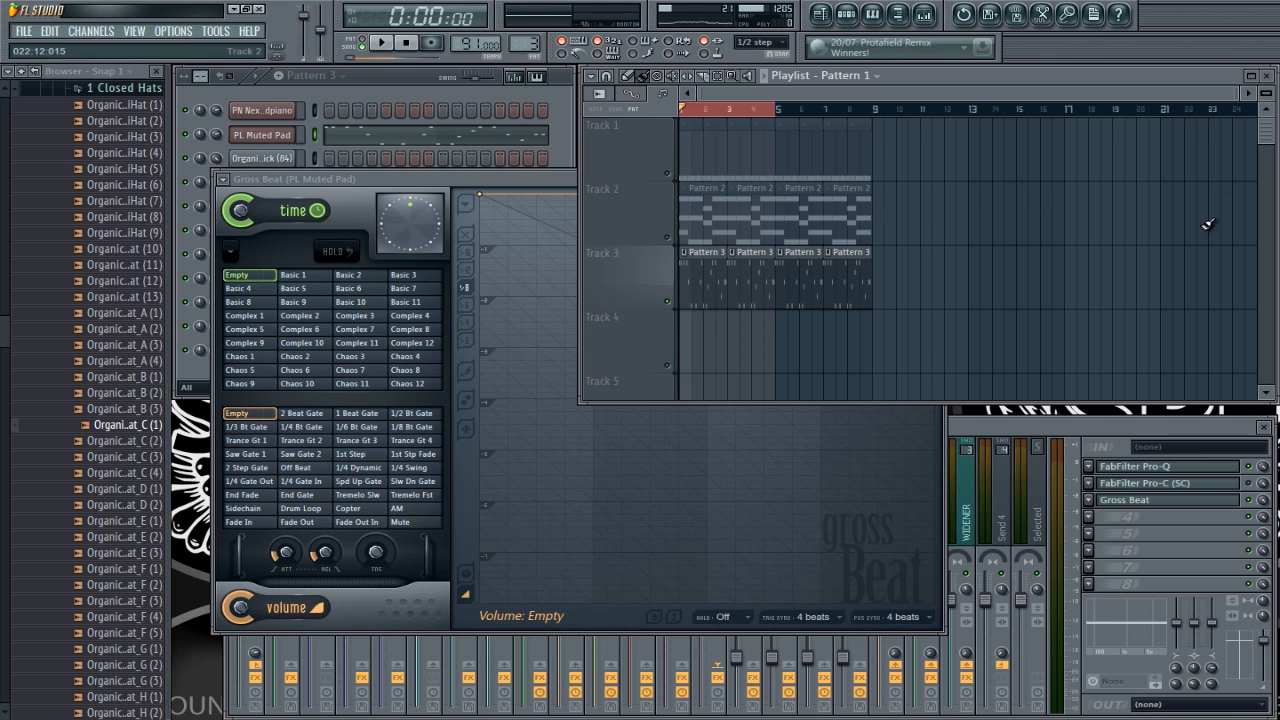
scroll(618, 257, up, 5)
scroll(868, 150, up, 1)
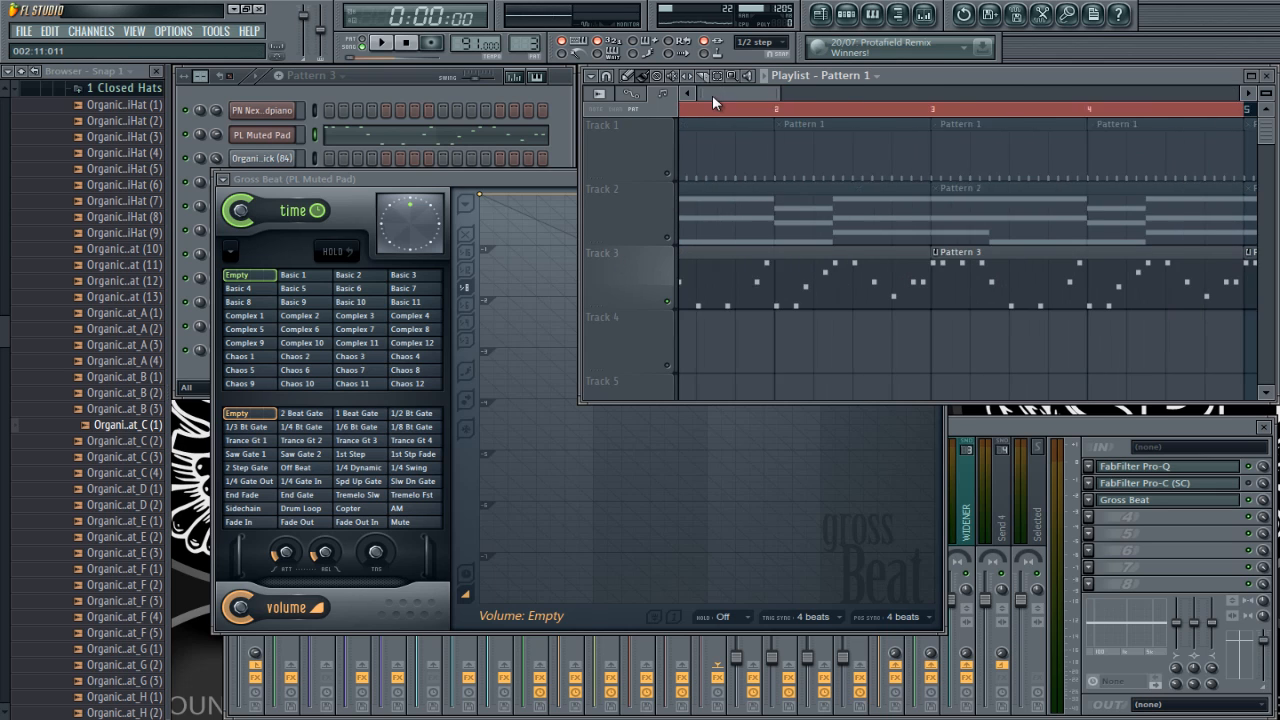
scroll(1005, 110, down, 2)
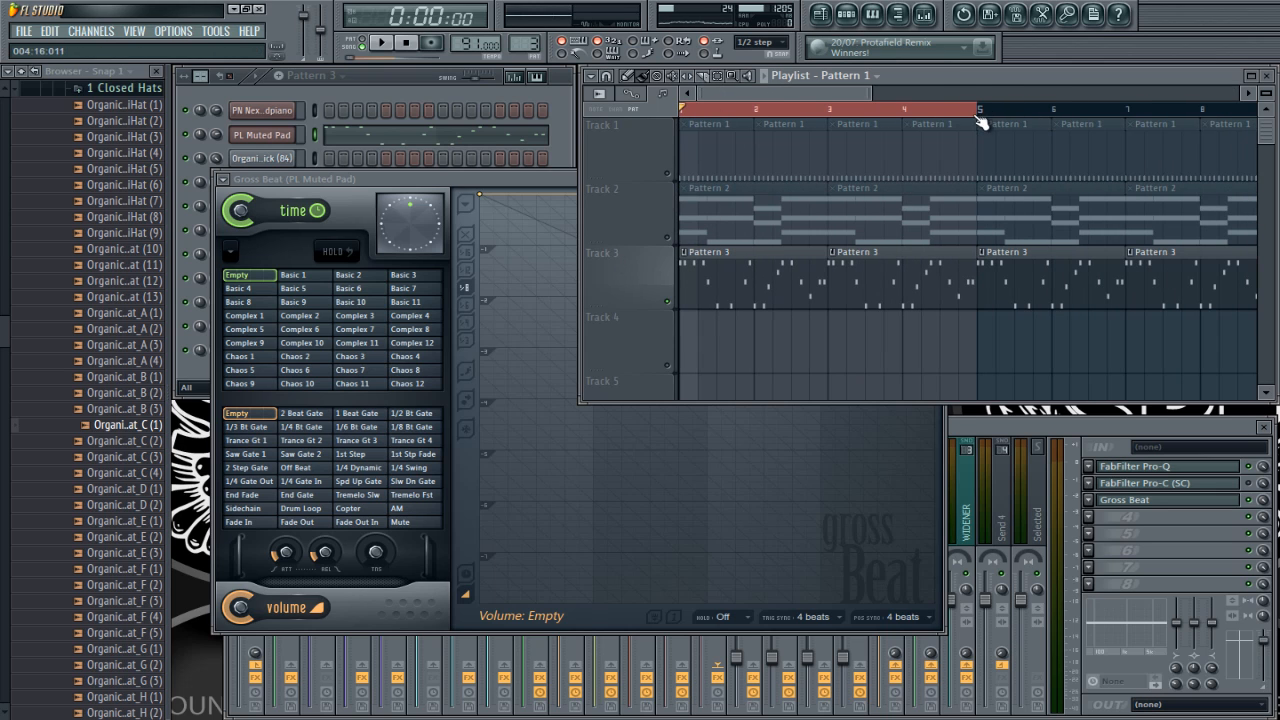
Step: Select bars 1 to 4 in the playlist and create an automation clip for Gross Beat's time slot over that range
click(983, 119)
drag(976, 107, 681, 107)
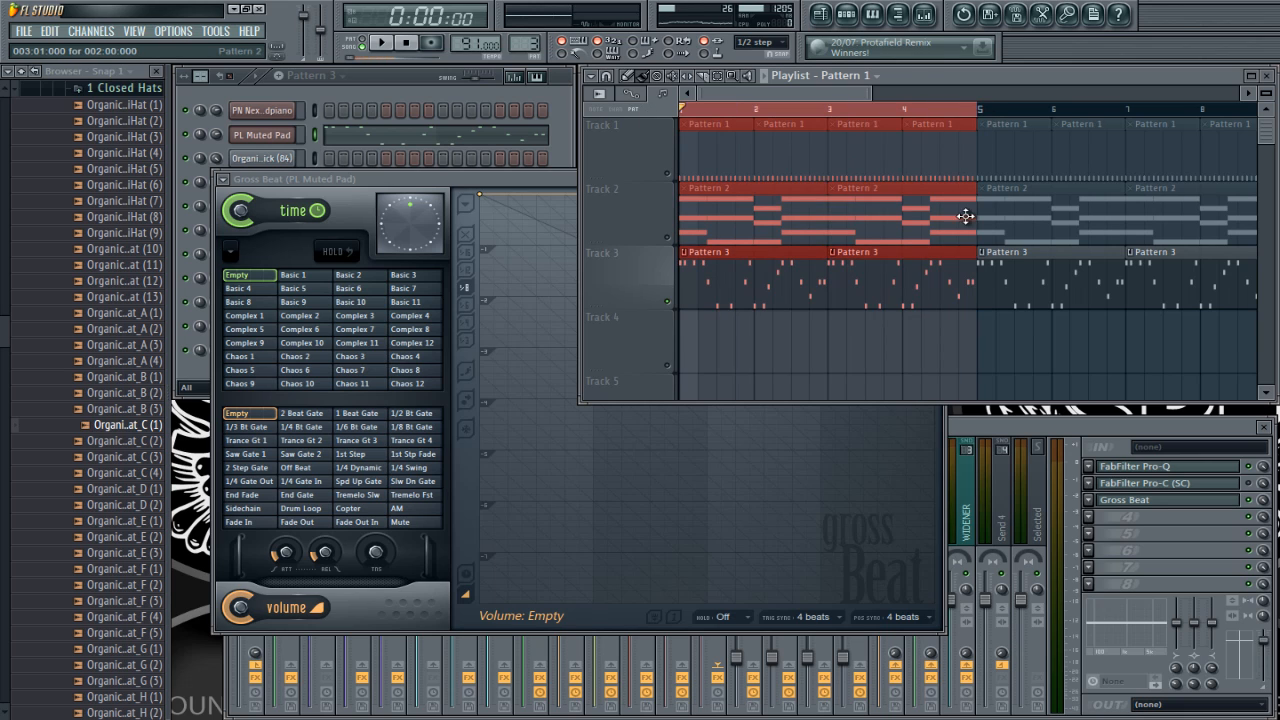
scroll(966, 215, down, 1)
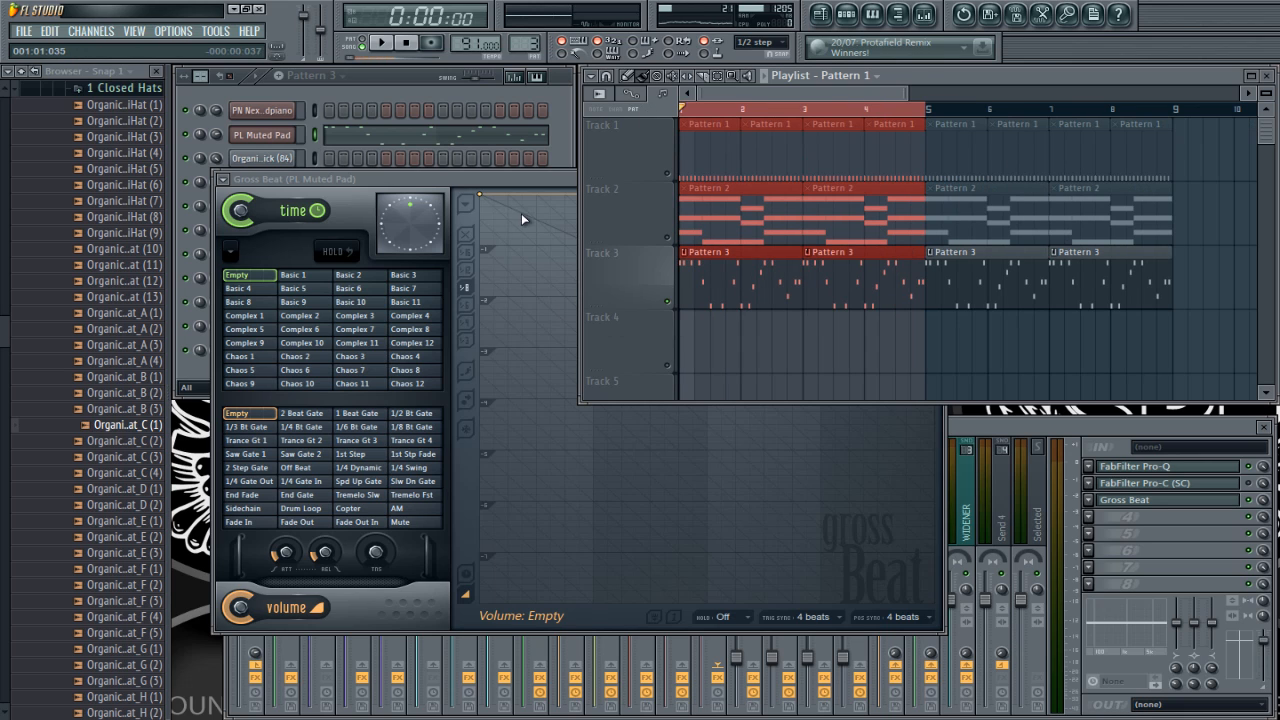
click(532, 187)
click(250, 277)
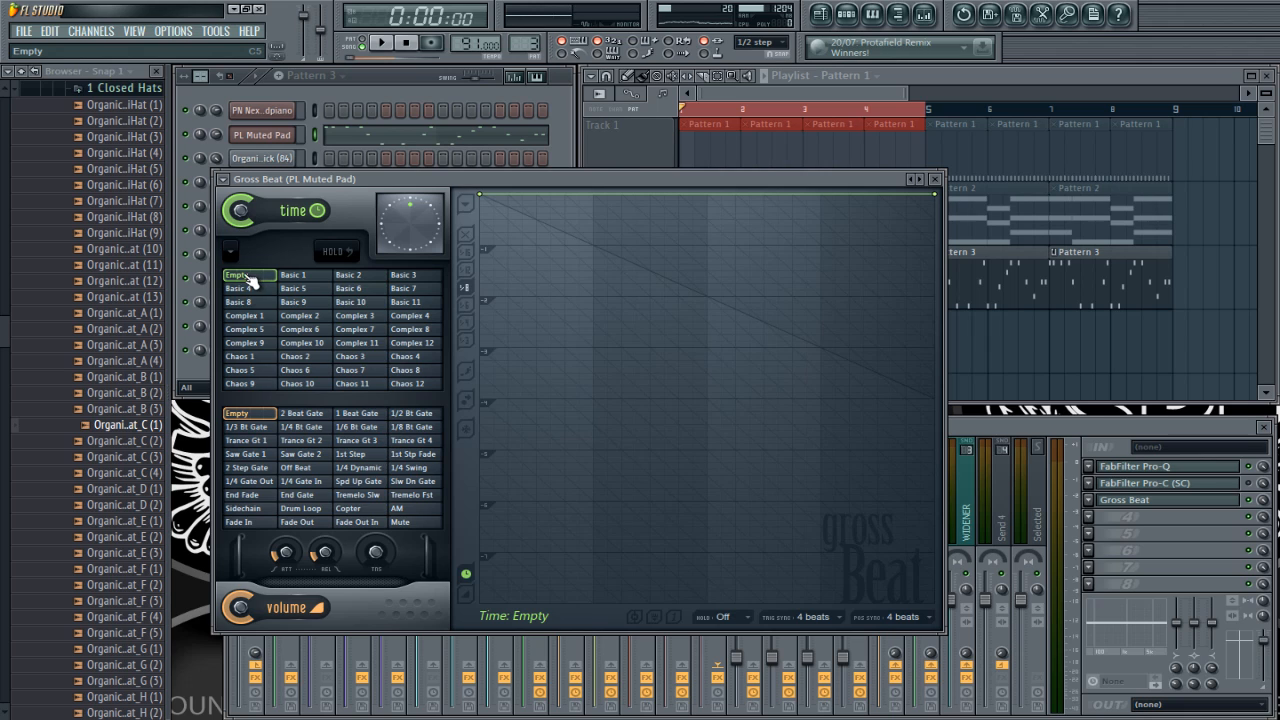
right_click(249, 279)
click(300, 412)
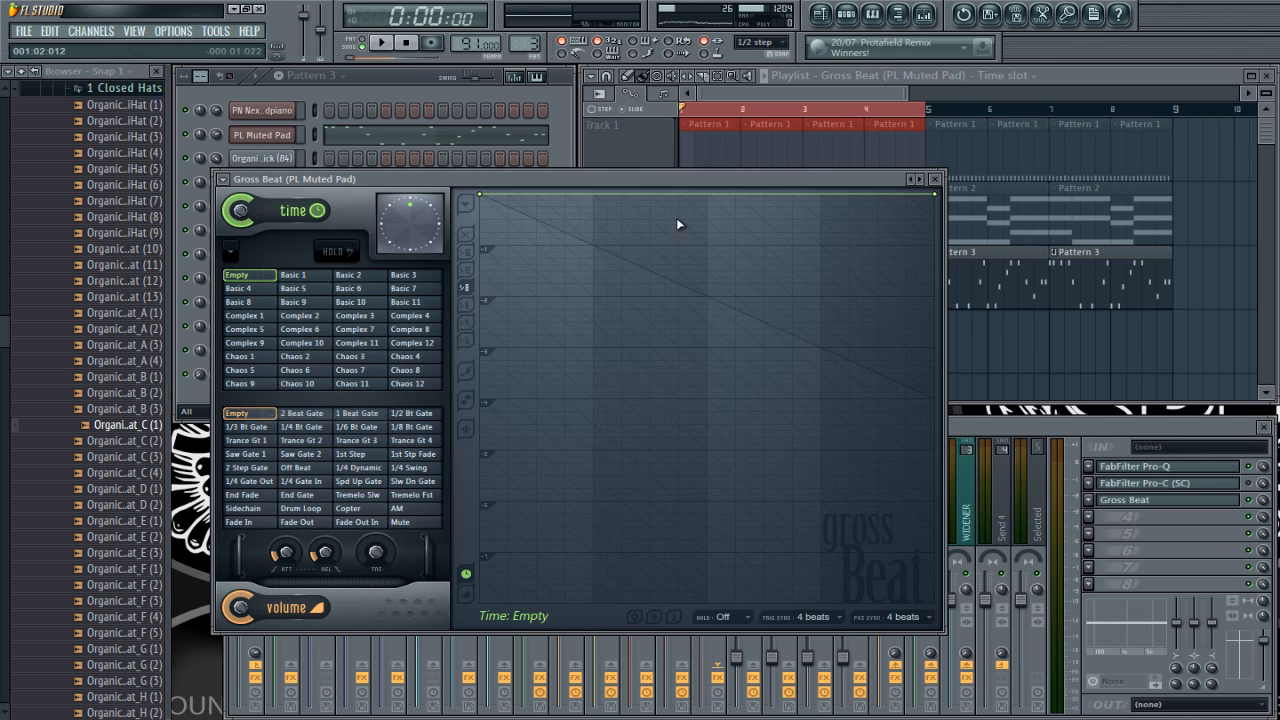
click(1046, 73)
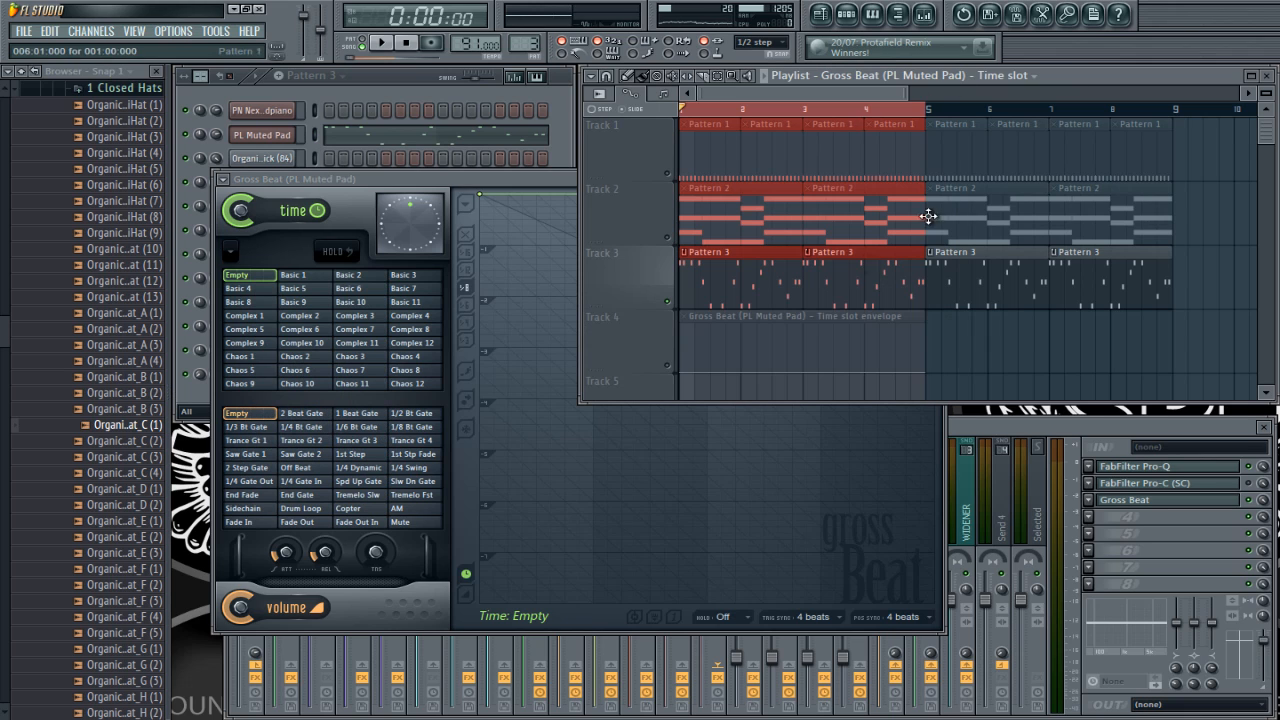
click(678, 372)
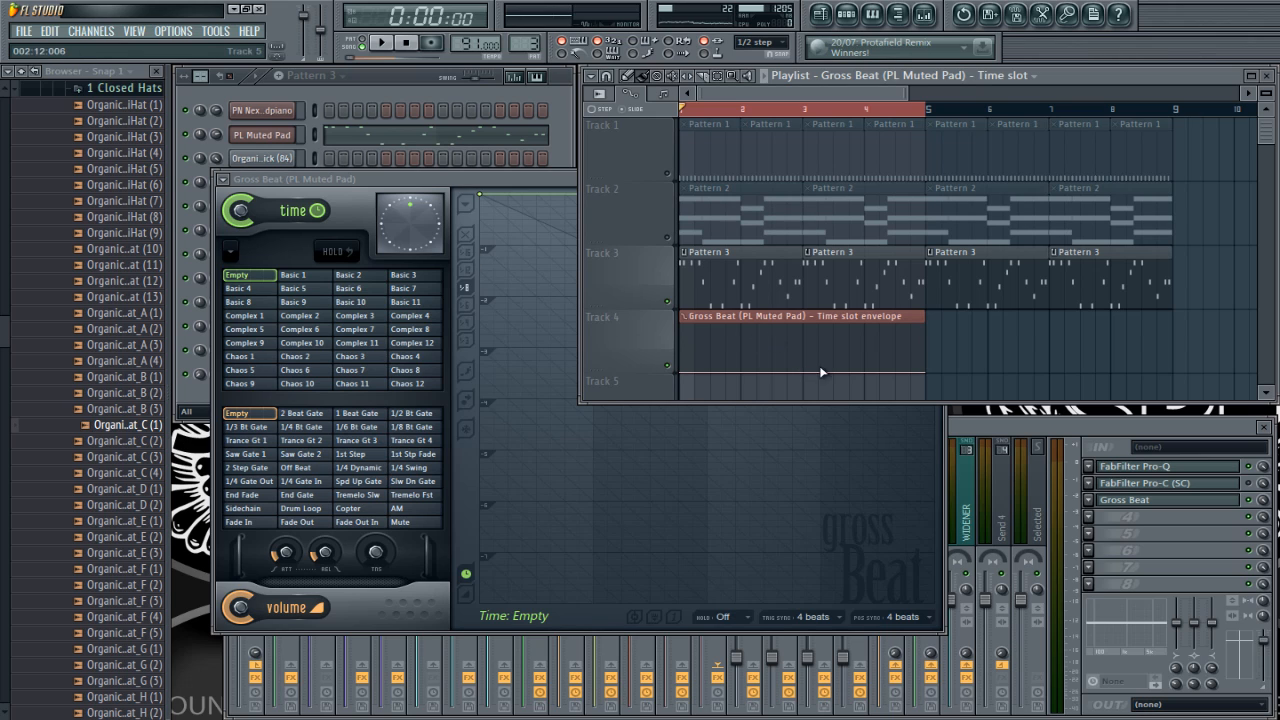
Step: Add a point at 001:05:000 in the time slot envelope and set its curve mode to Hold
scroll(676, 352, up, 5)
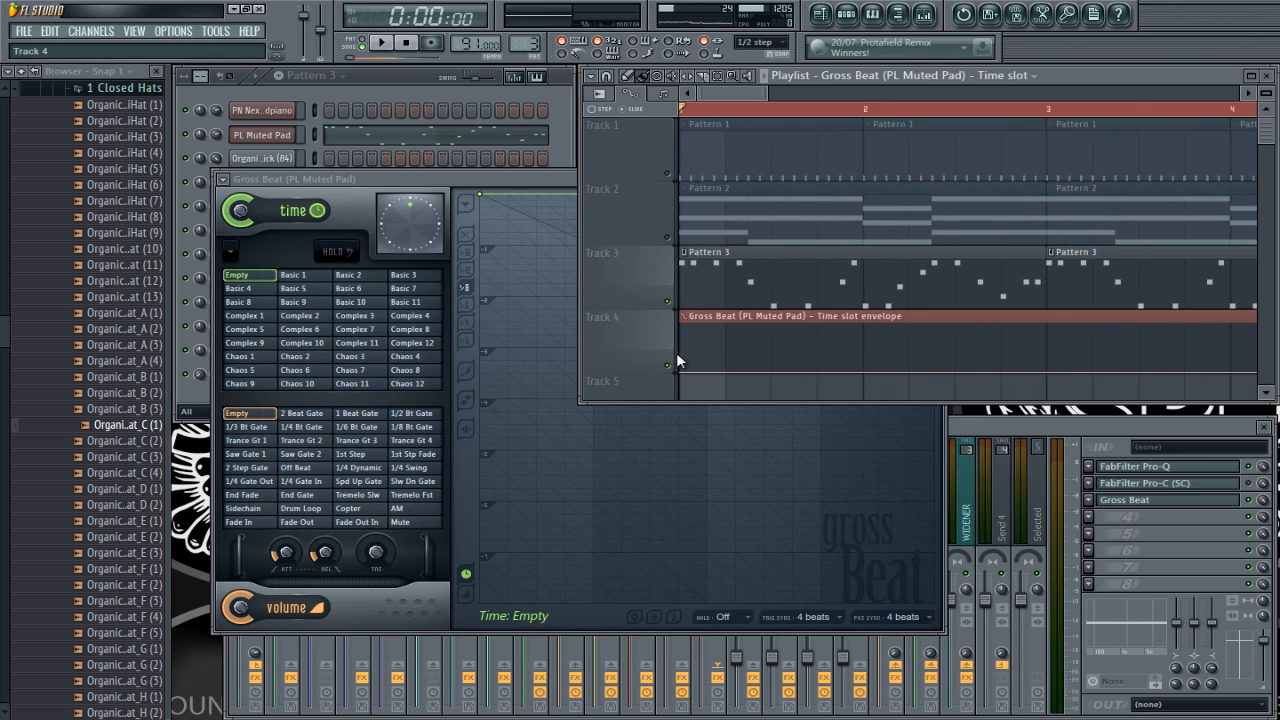
click(766, 363)
right_click(767, 361)
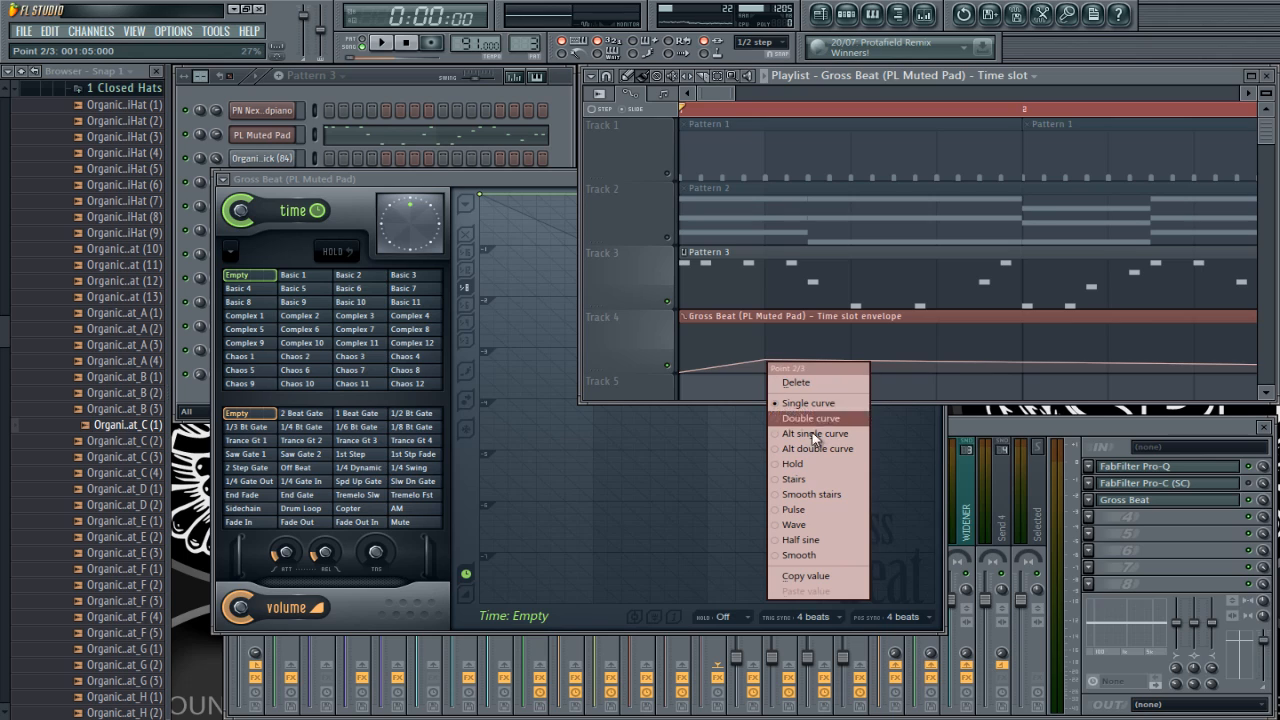
click(807, 465)
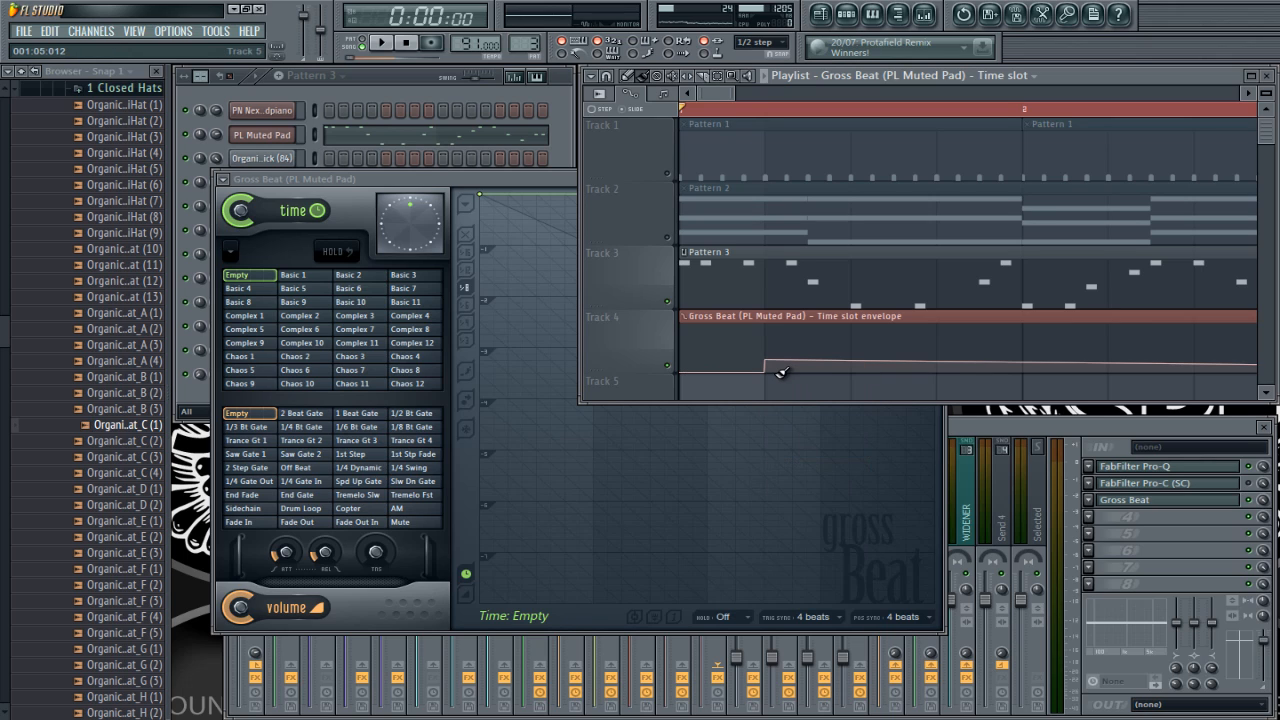
Step: Copy the Basic 1 time slot's value and paste the 3% value onto the envelope point at 001:05:000
right_click(311, 283)
click(311, 283)
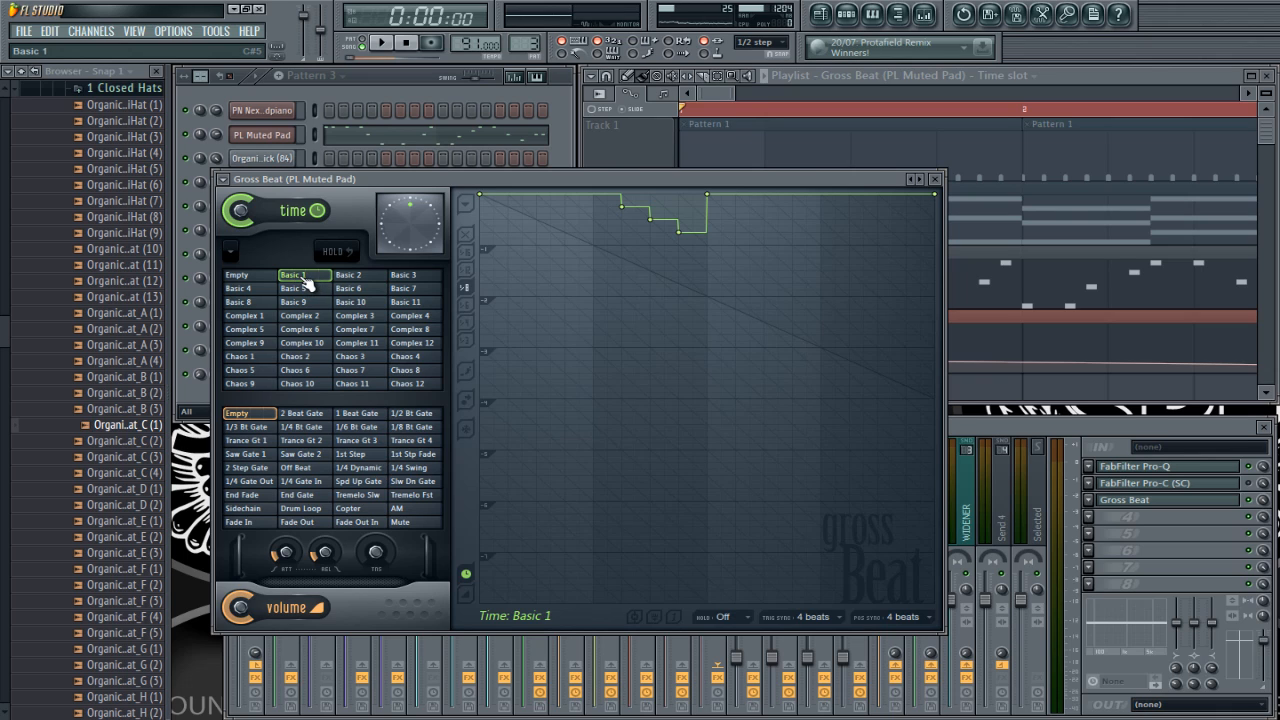
right_click(304, 280)
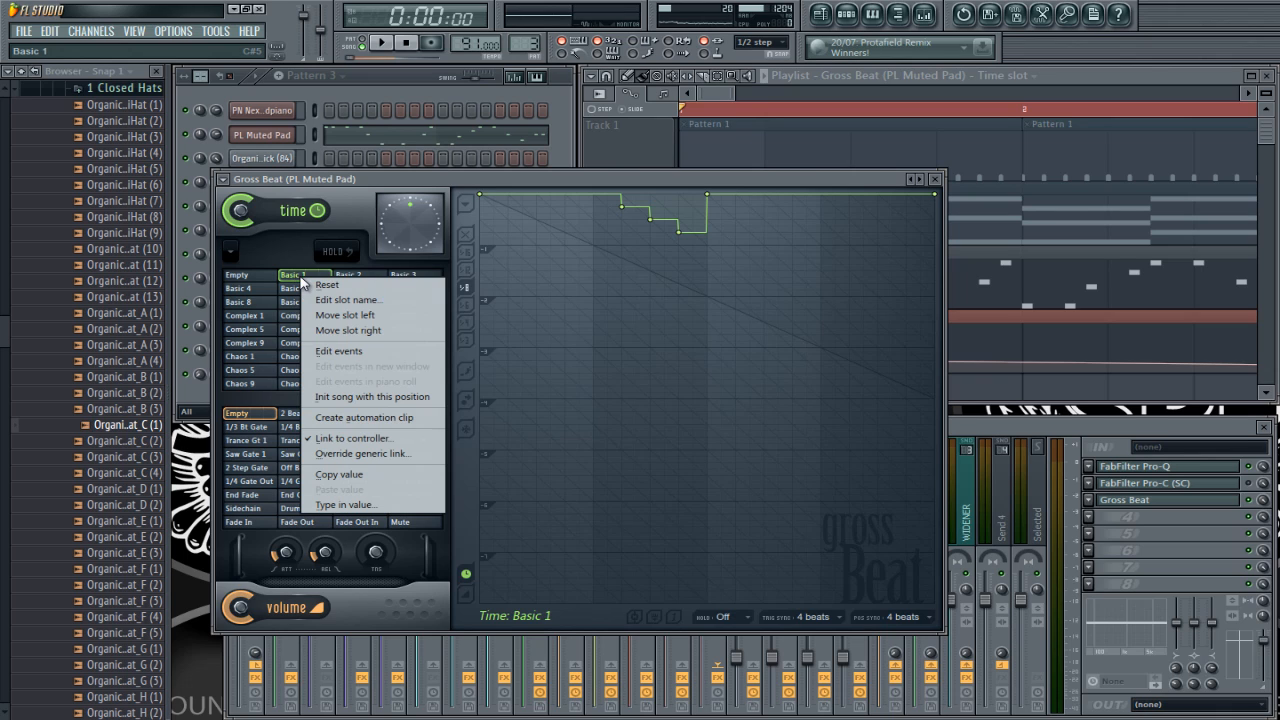
click(358, 476)
click(1089, 83)
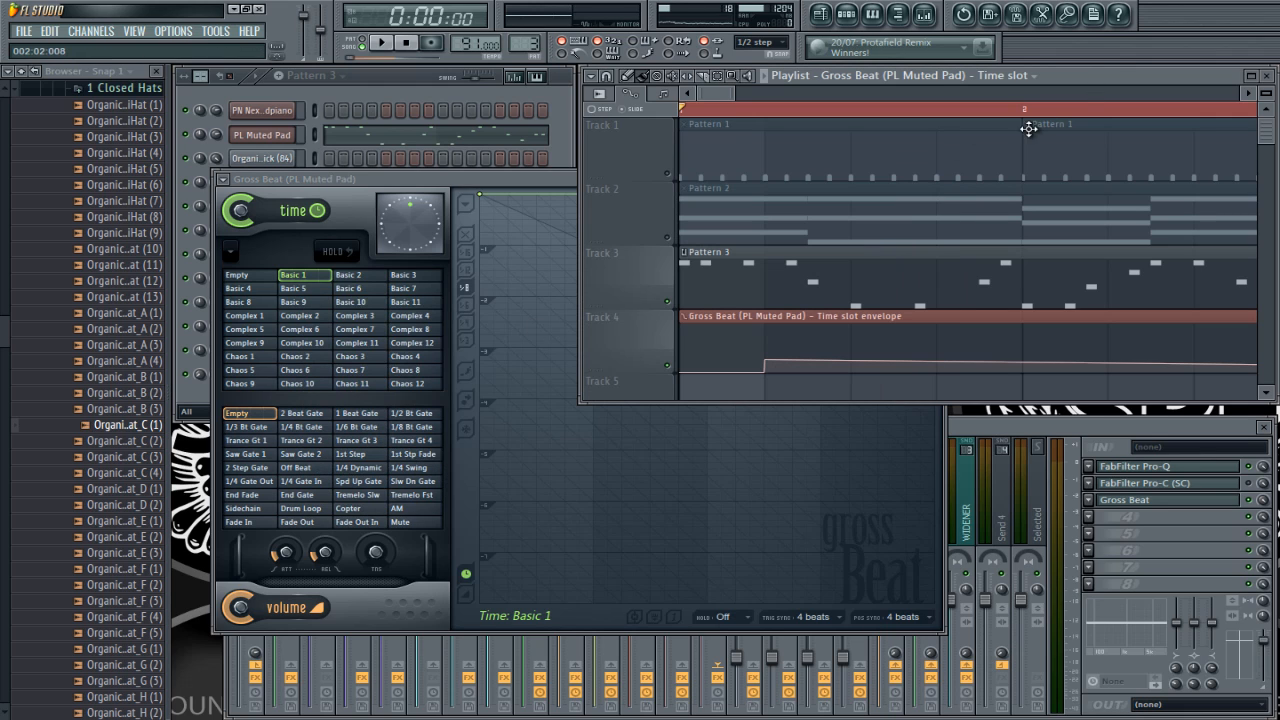
right_click(778, 363)
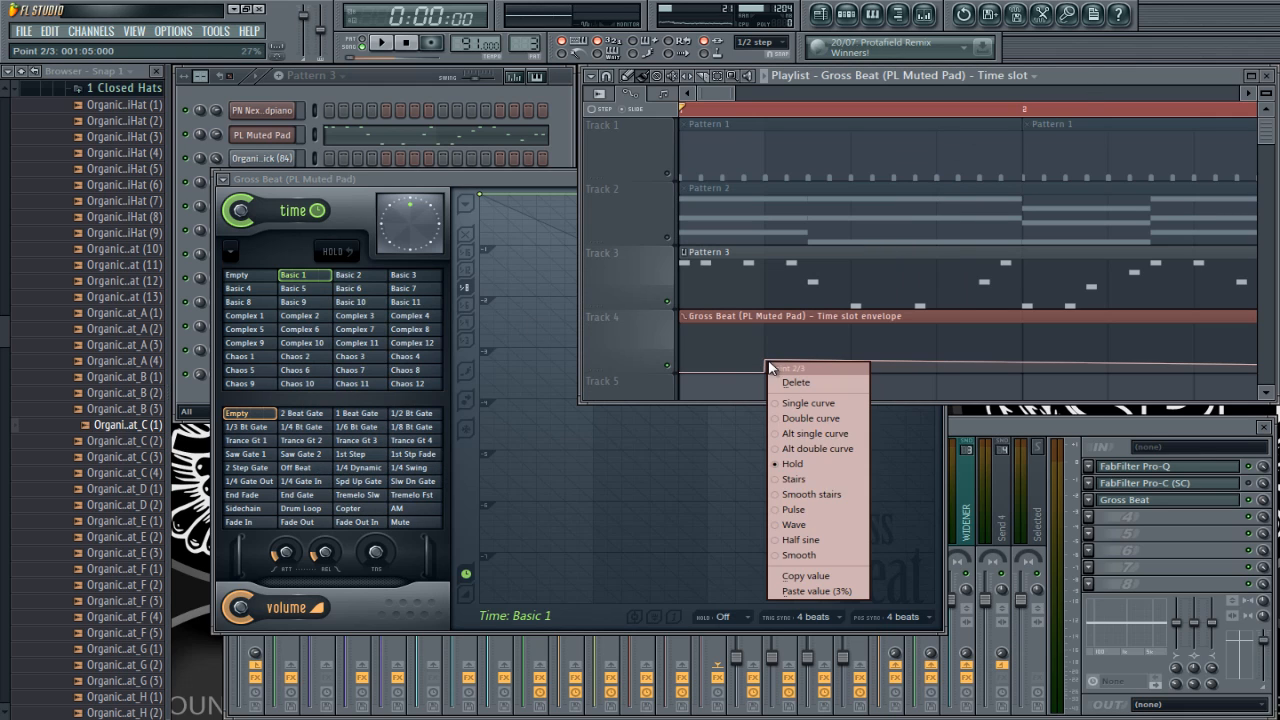
click(815, 588)
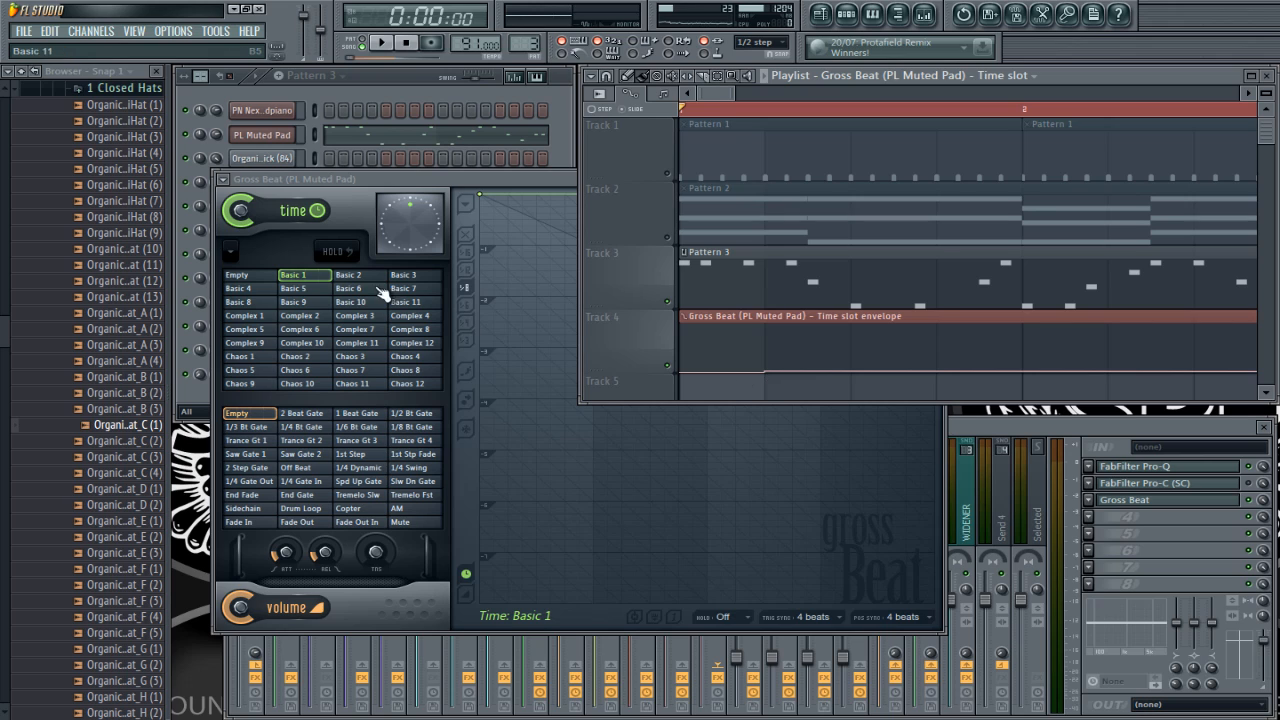
Step: Show the copy and paste value options of the Basic 1 and Basic 2 time slots
click(322, 280)
right_click(322, 280)
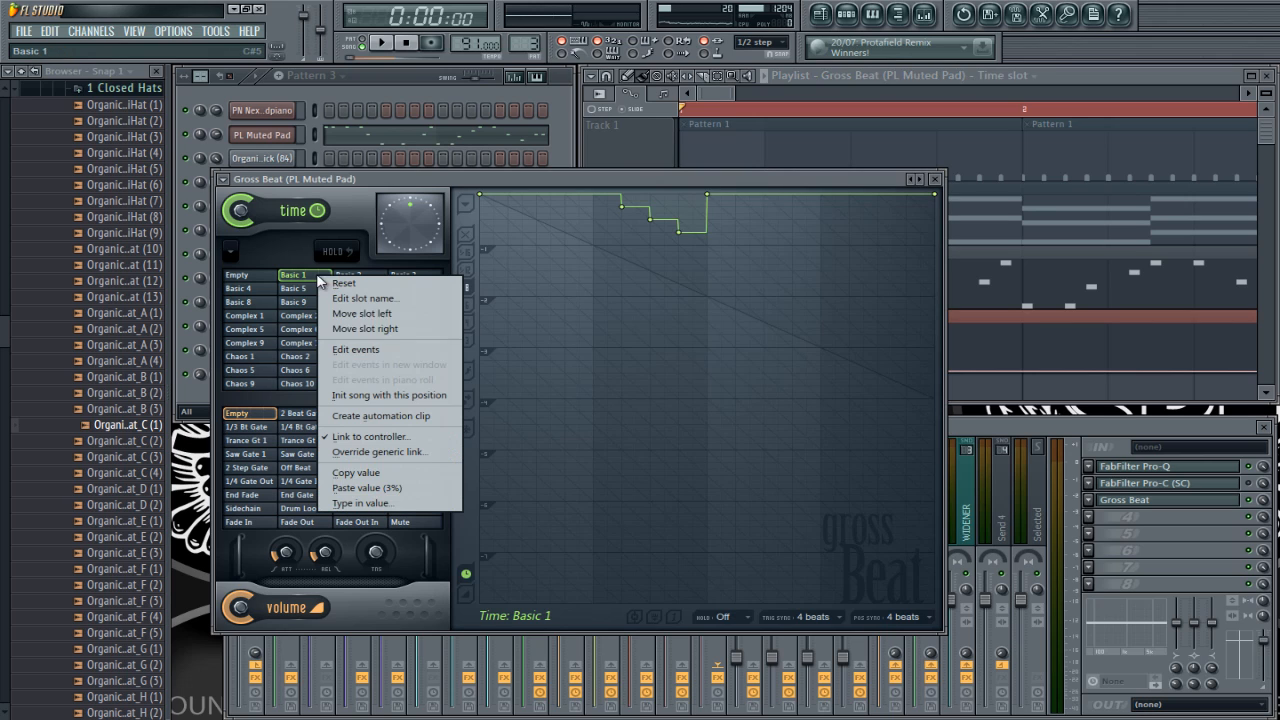
click(405, 489)
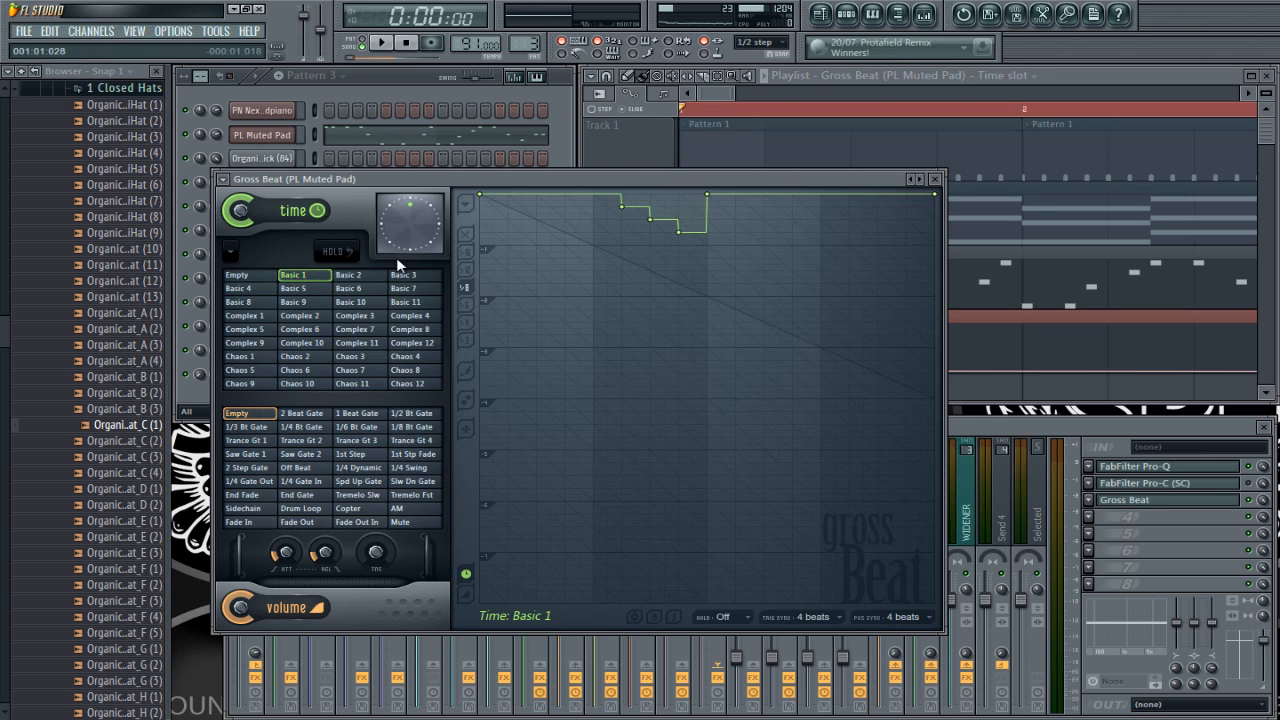
right_click(310, 276)
click(335, 285)
click(345, 275)
right_click(345, 276)
click(340, 293)
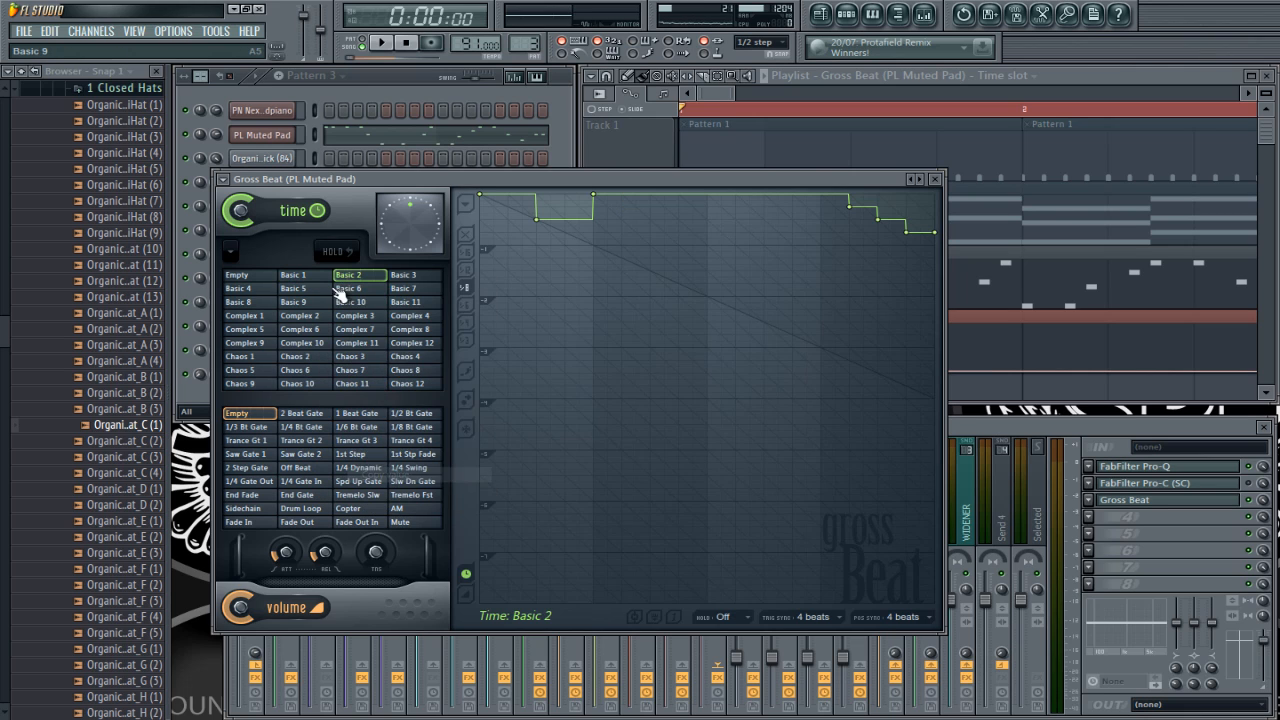
right_click(340, 276)
Step: Copy the Complex 10 time slot's value and paste the 60% value onto a new envelope point at about 001:09
click(297, 345)
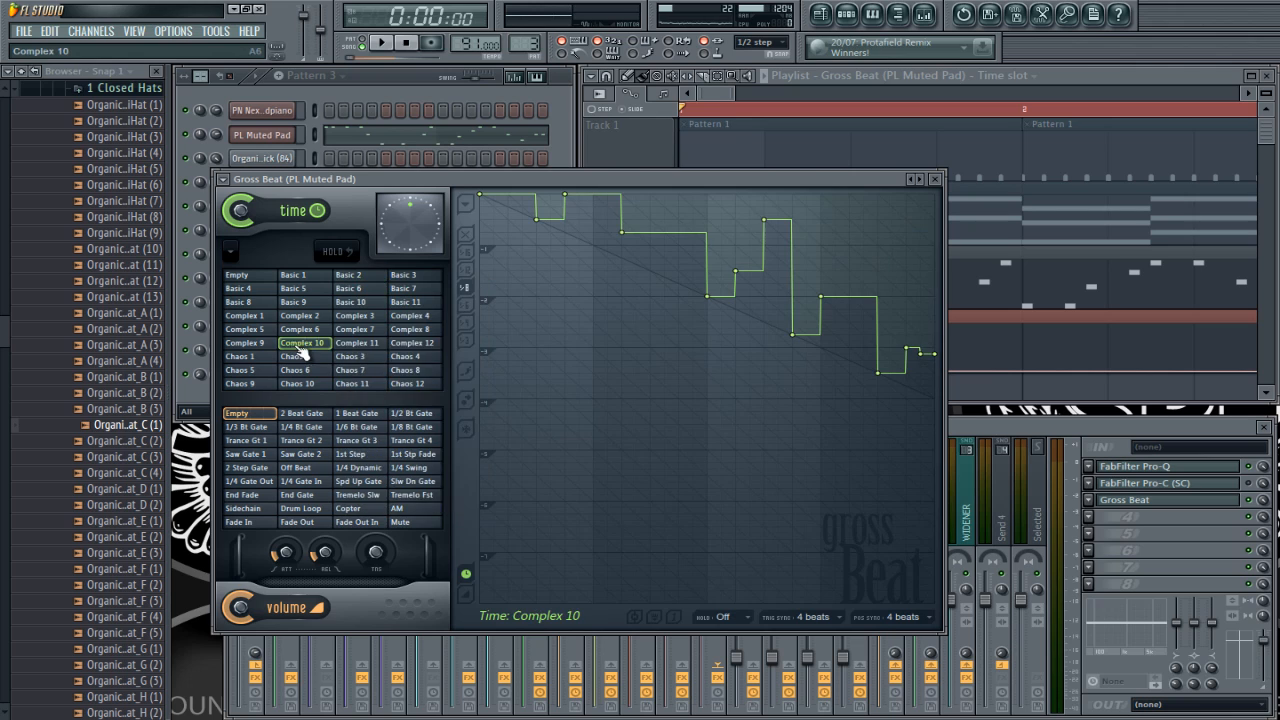
right_click(299, 346)
click(366, 540)
right_click(305, 346)
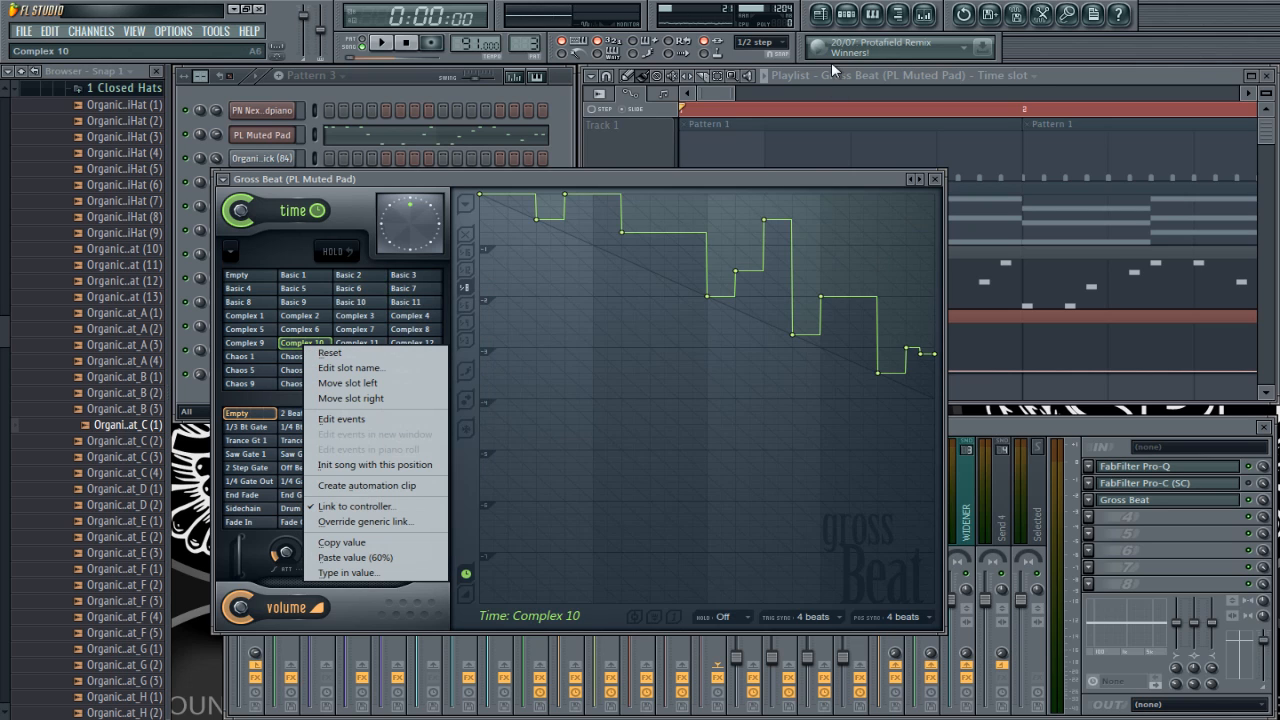
click(1039, 79)
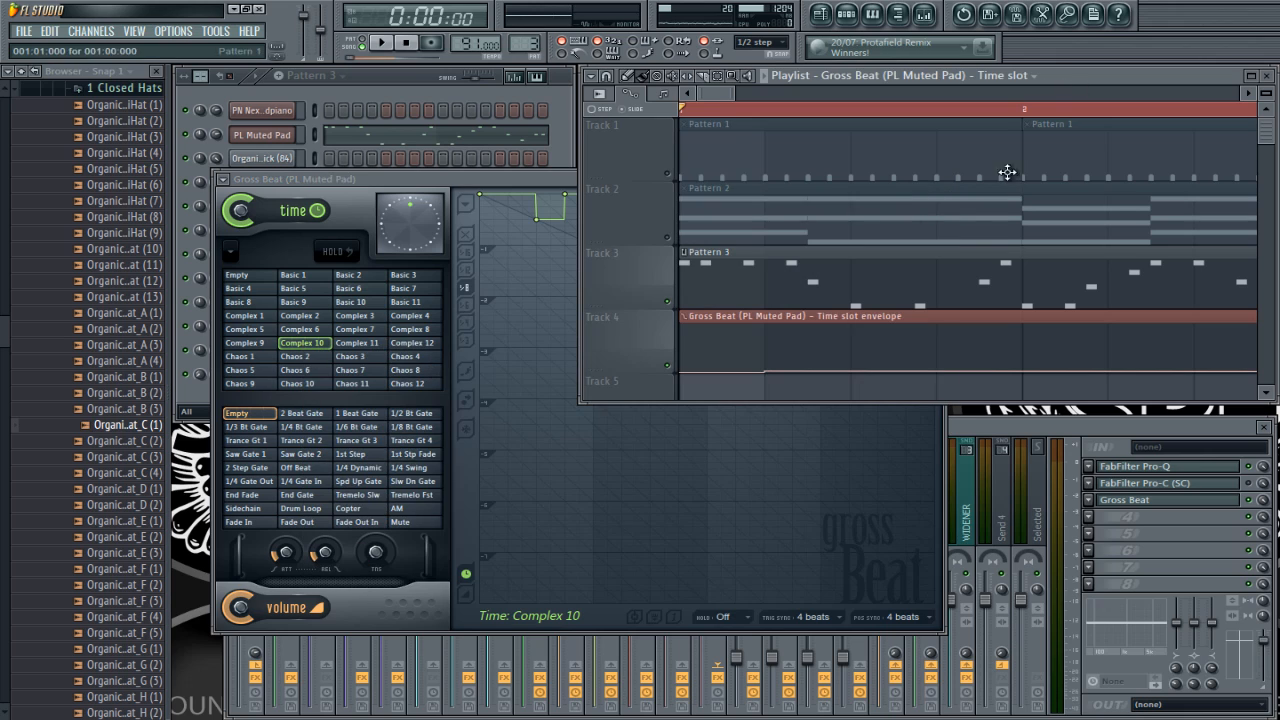
right_click(855, 344)
click(884, 575)
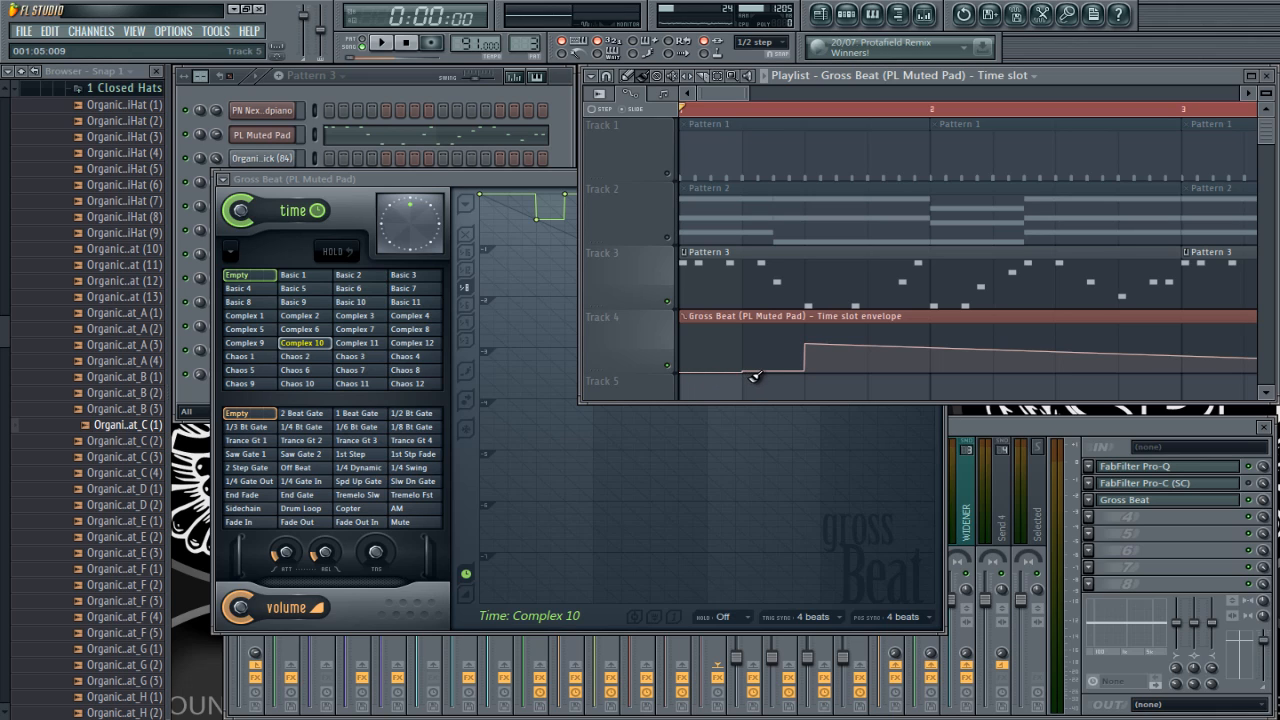
Step: Inspect the curve mode and value options of the time slot envelope point at 001:05:000
drag(734, 347, 832, 373)
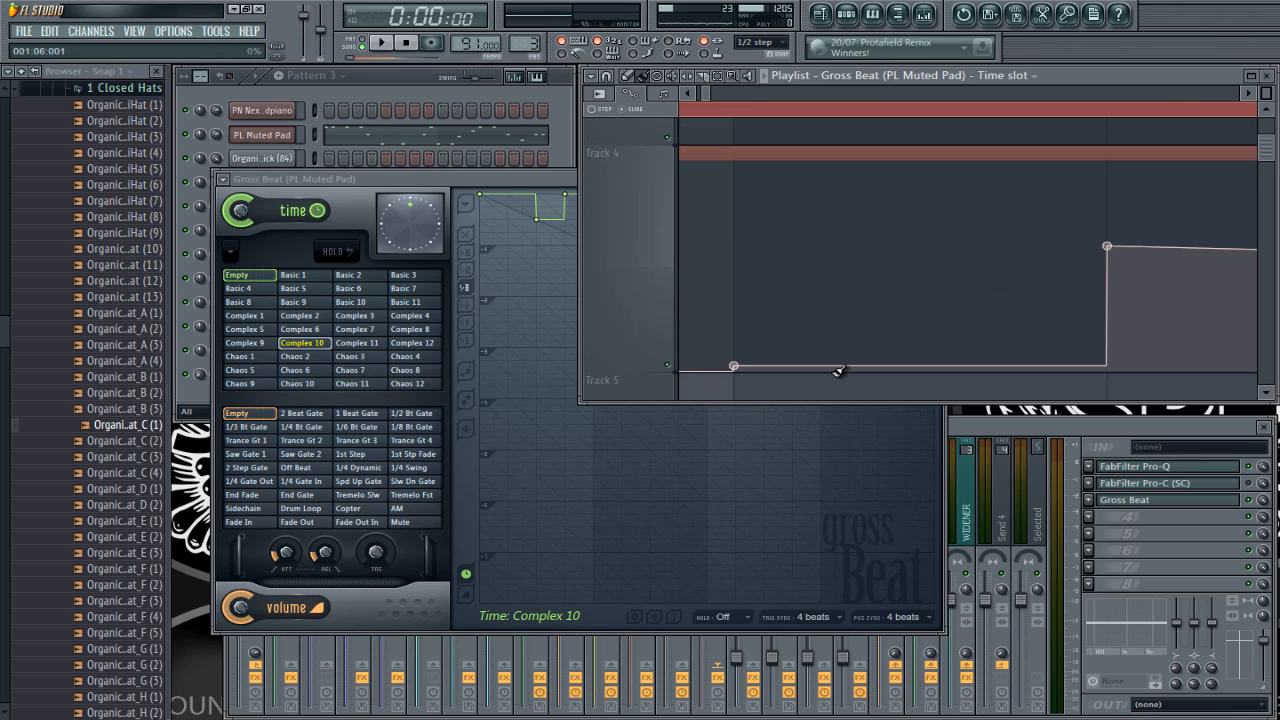
right_click(736, 367)
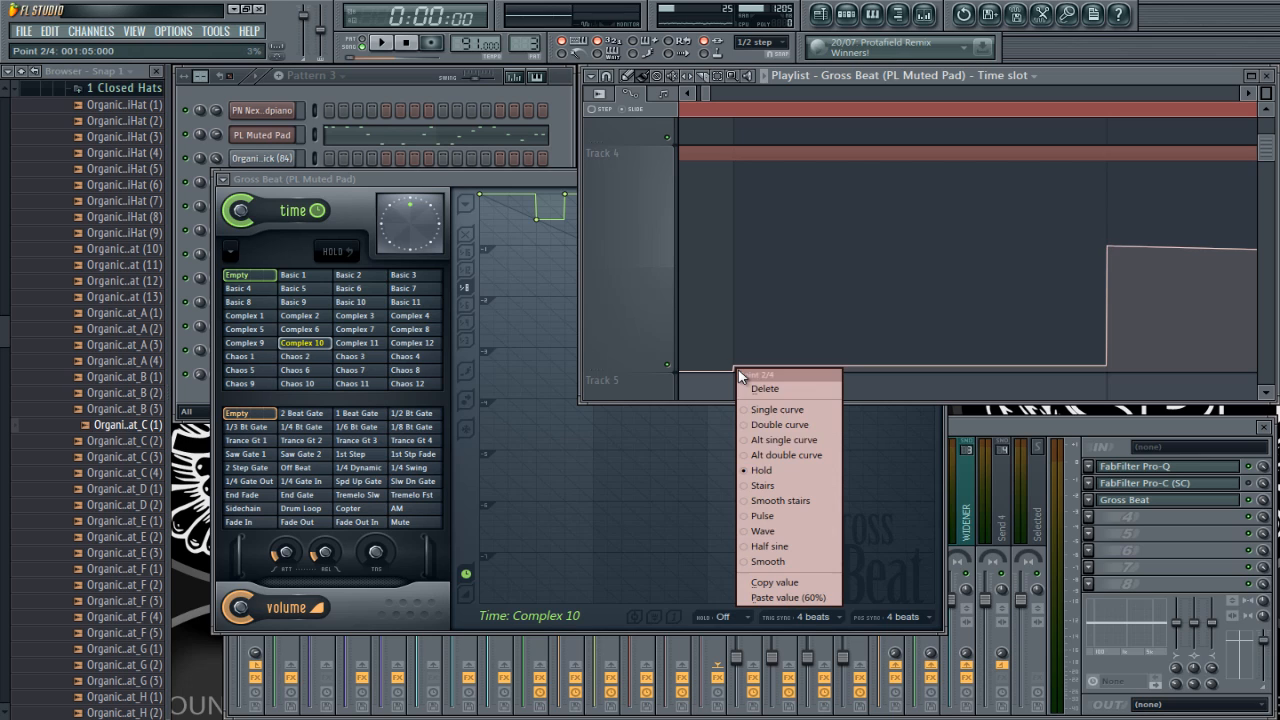
click(976, 385)
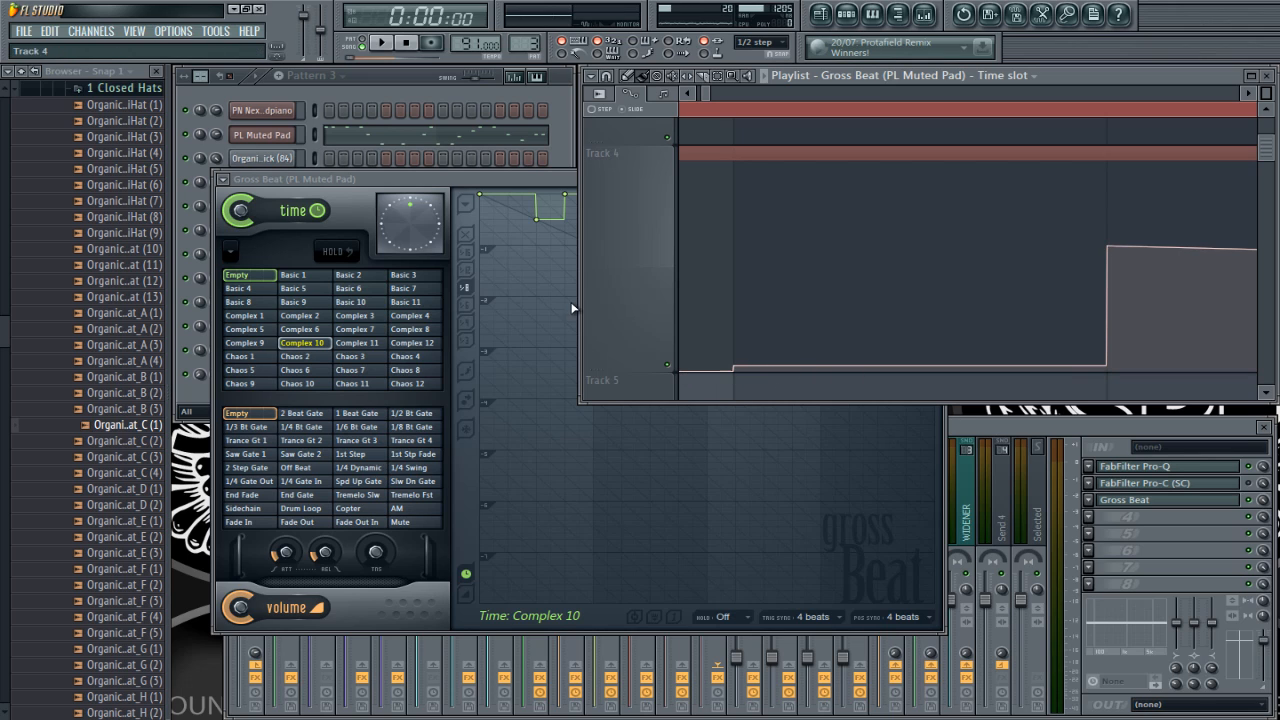
Step: Show the Basic 1 time slot in Gross Beat and examine the available trigger sync options
click(325, 276)
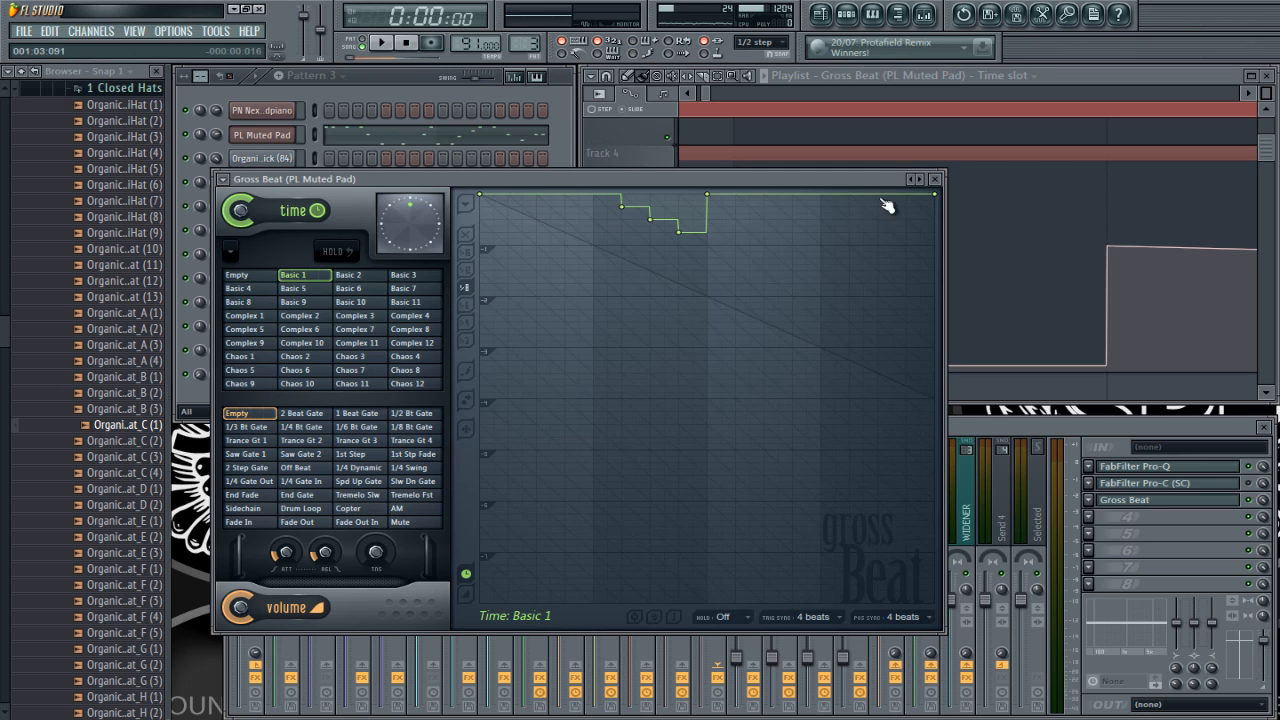
click(1042, 78)
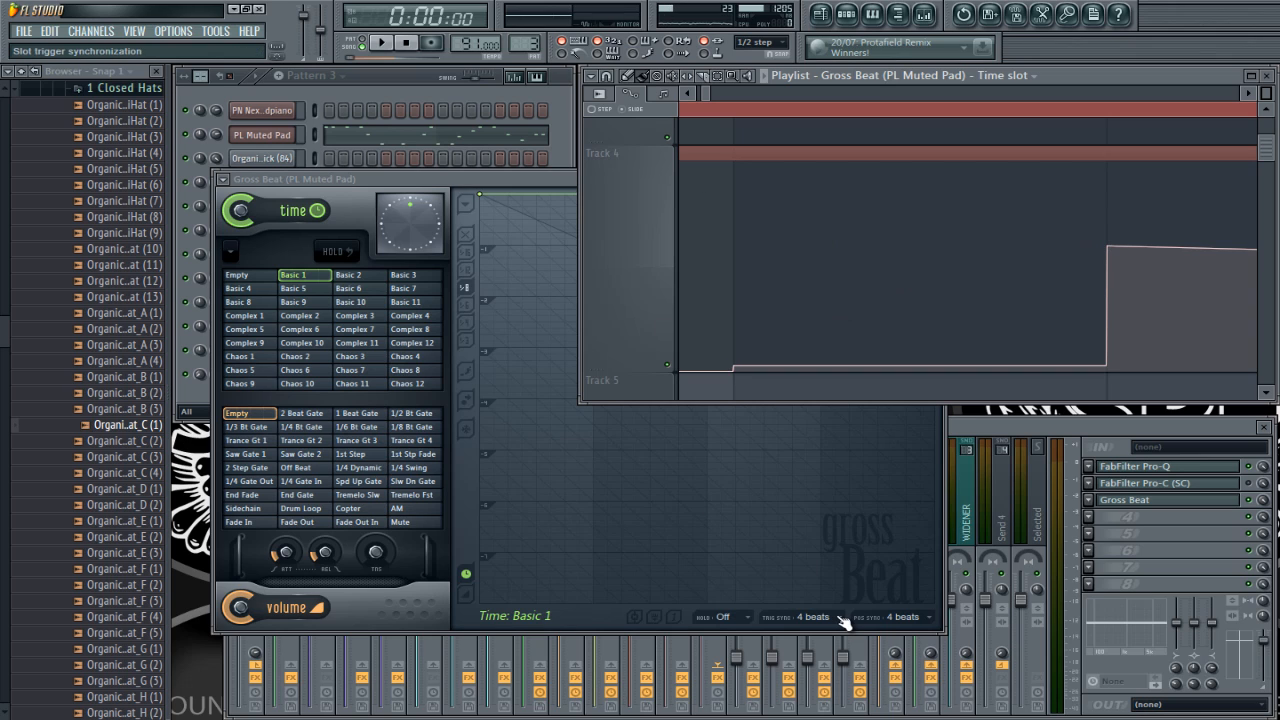
click(533, 178)
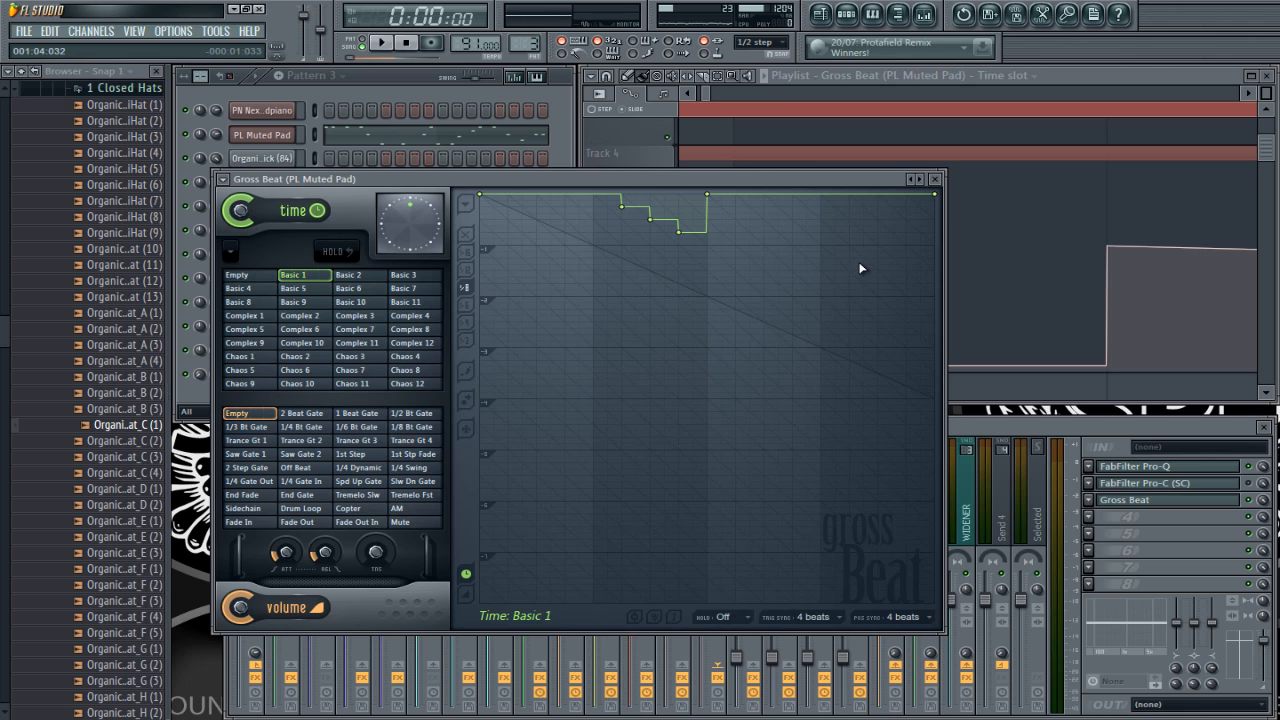
click(805, 616)
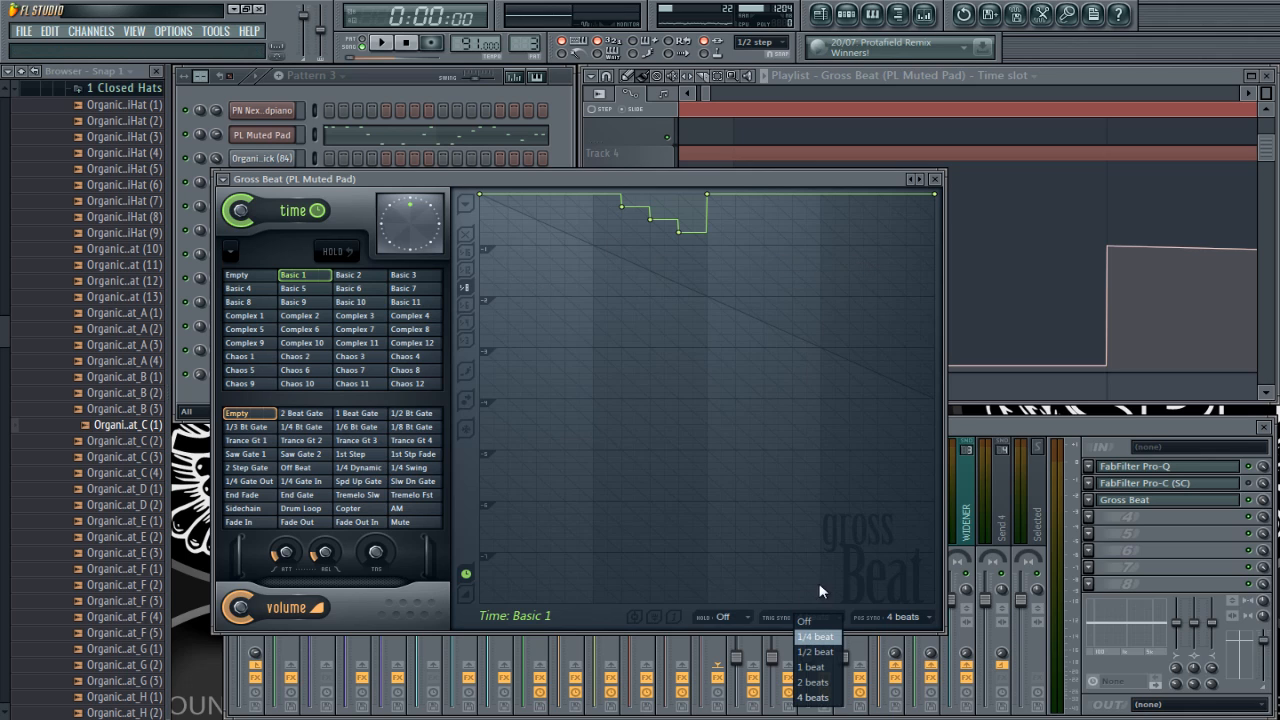
click(732, 180)
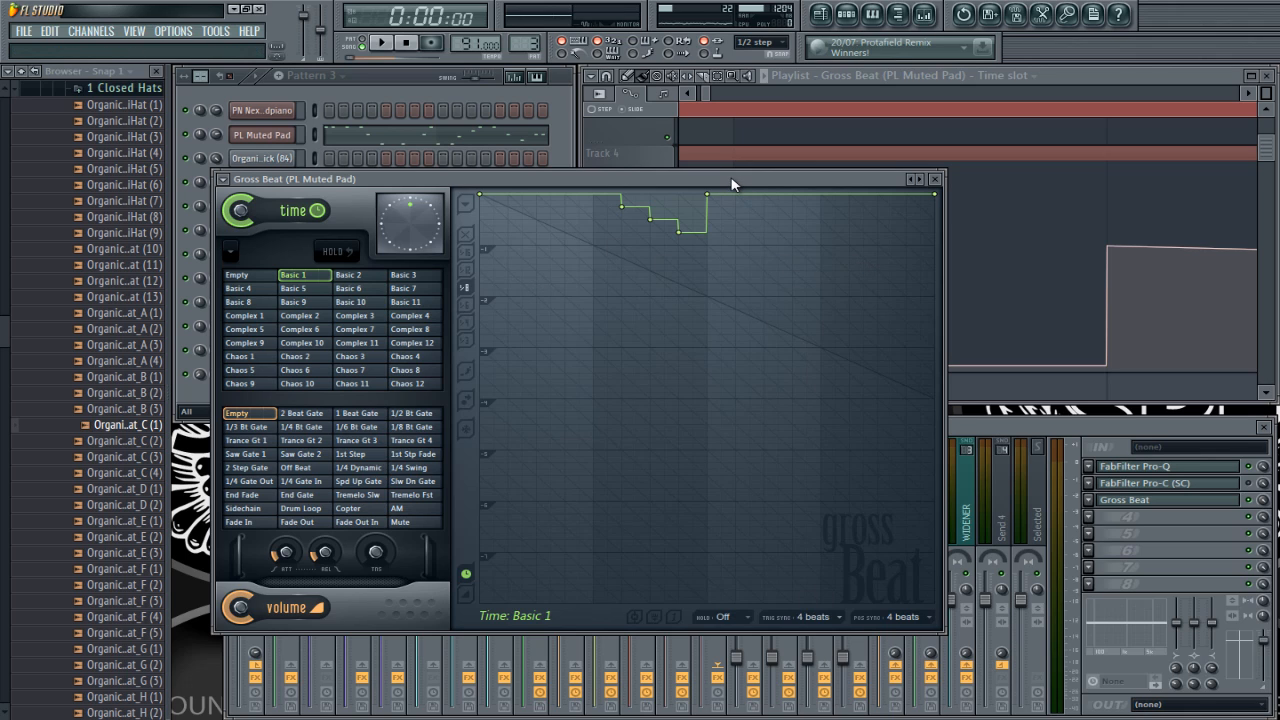
click(1080, 72)
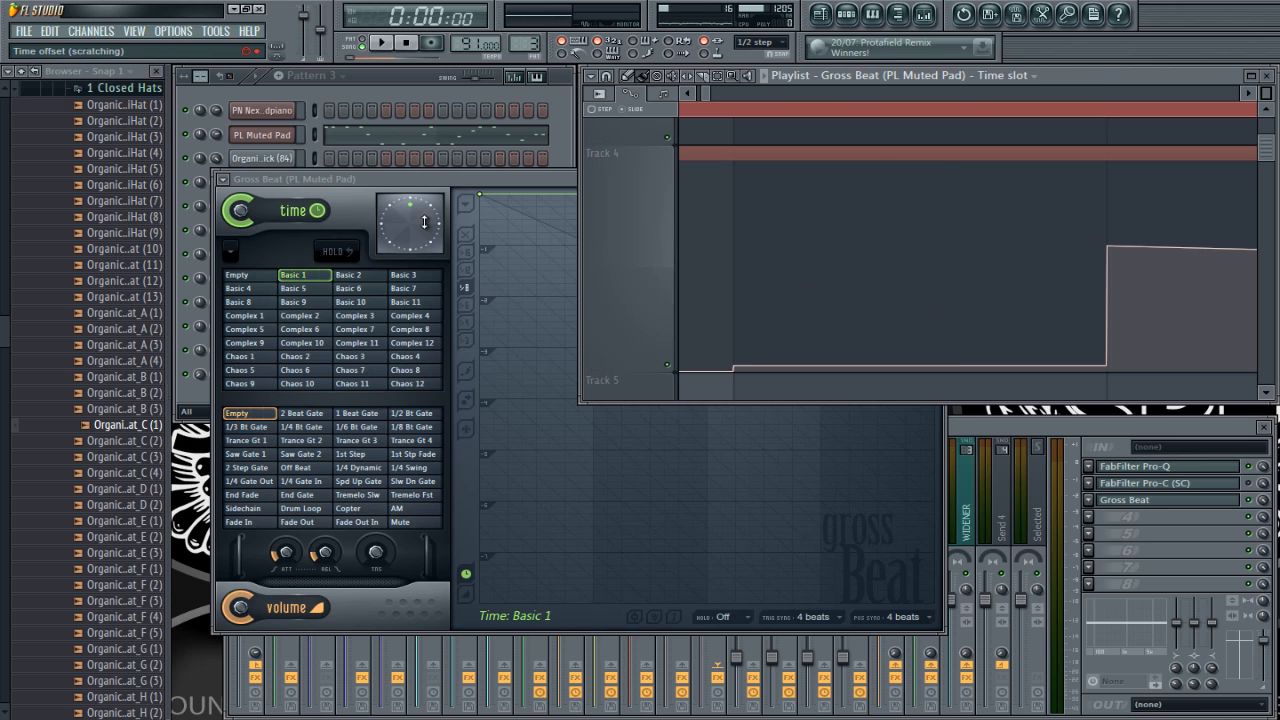
Step: Compare the curve shapes of the Complex 10 and Basic 1 time slots in Gross Beat
click(471, 181)
click(300, 343)
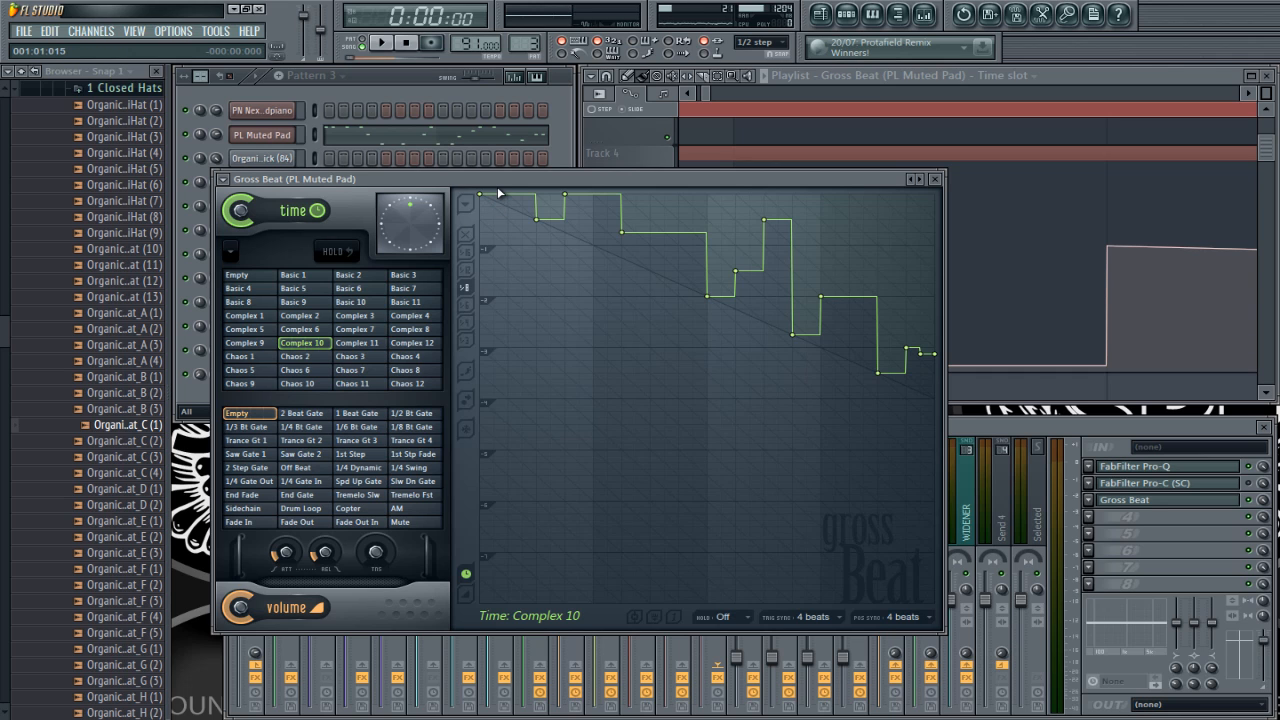
drag(488, 179, 466, 170)
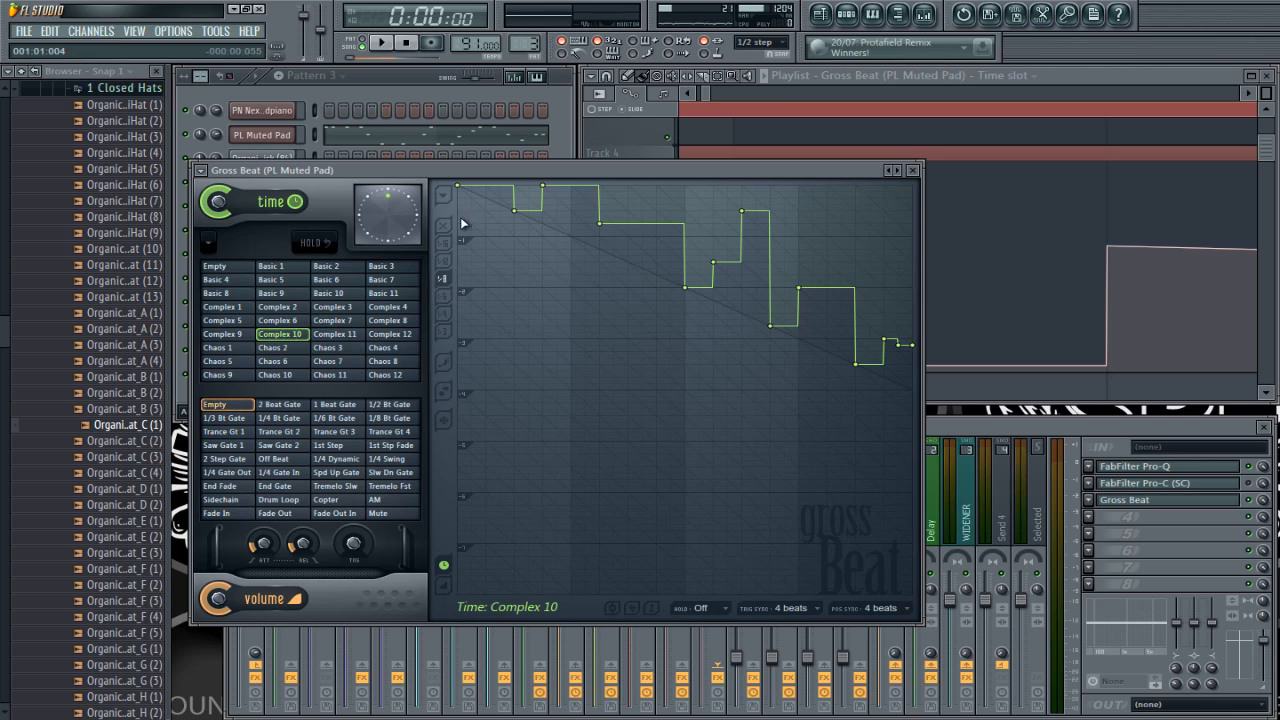
click(272, 267)
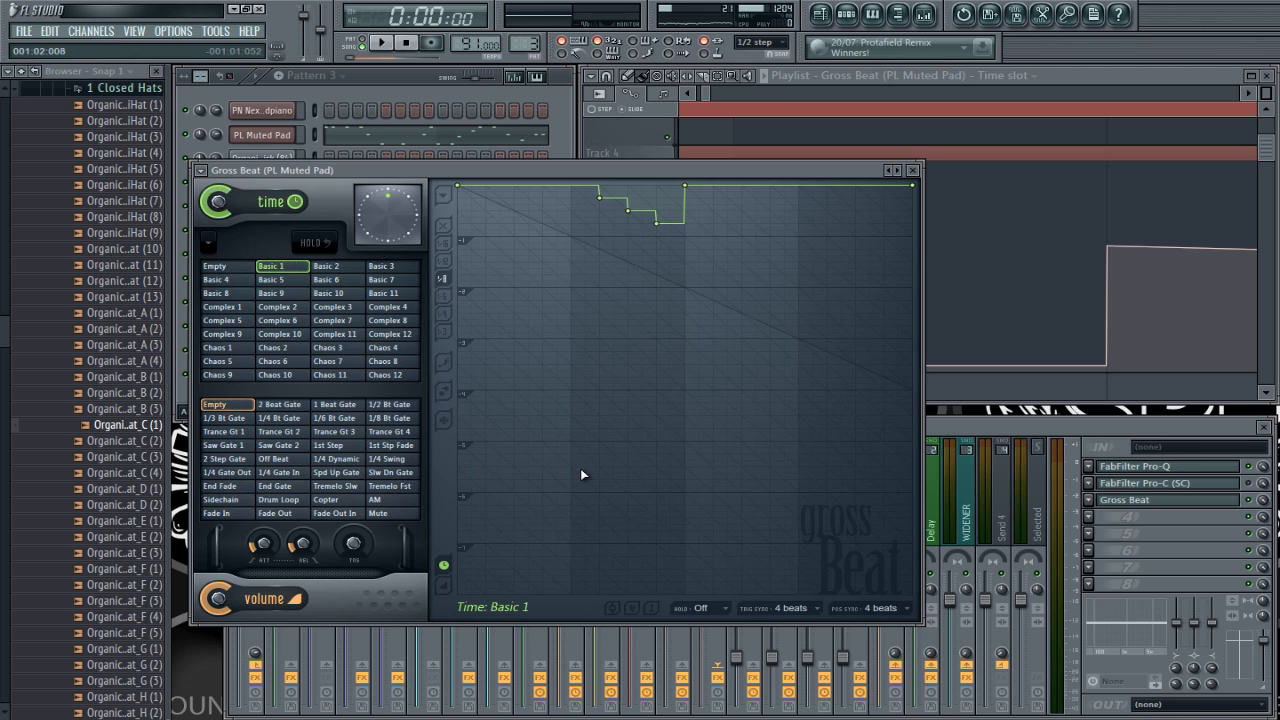
Step: Try a trigger sync of 1/4 beat in Gross Beat, and set it back to 4 beats
click(808, 609)
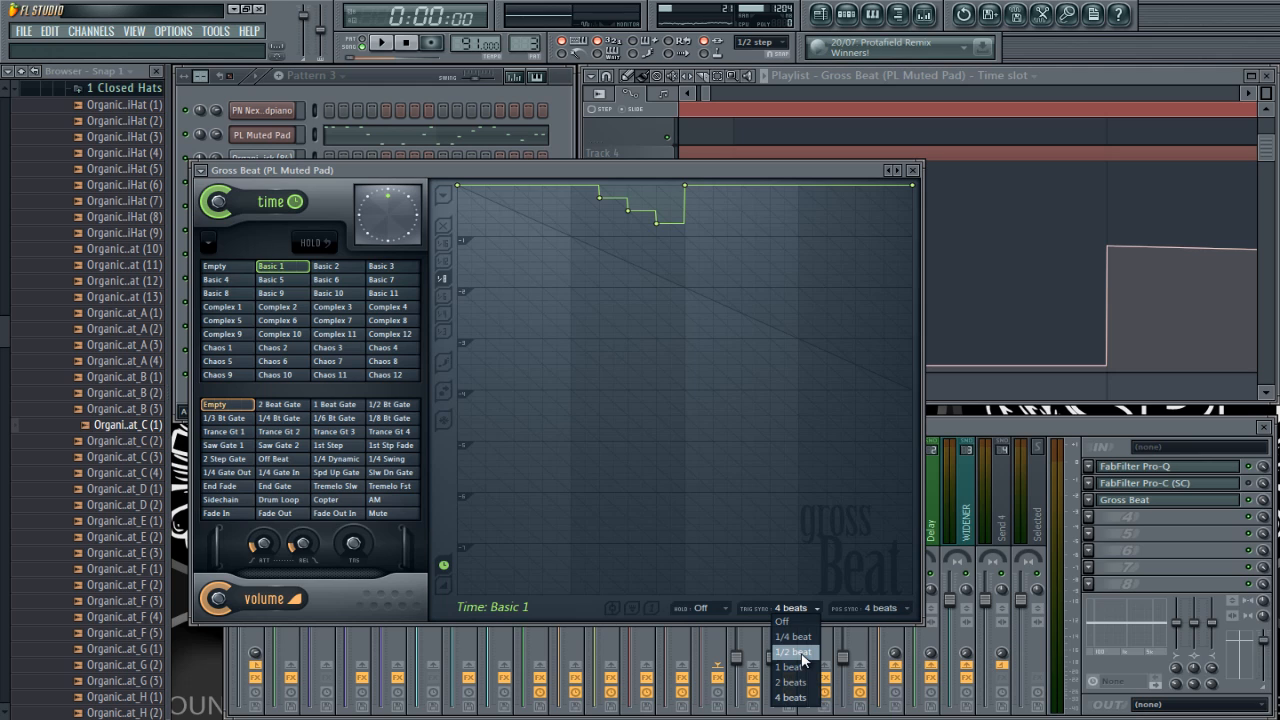
click(795, 636)
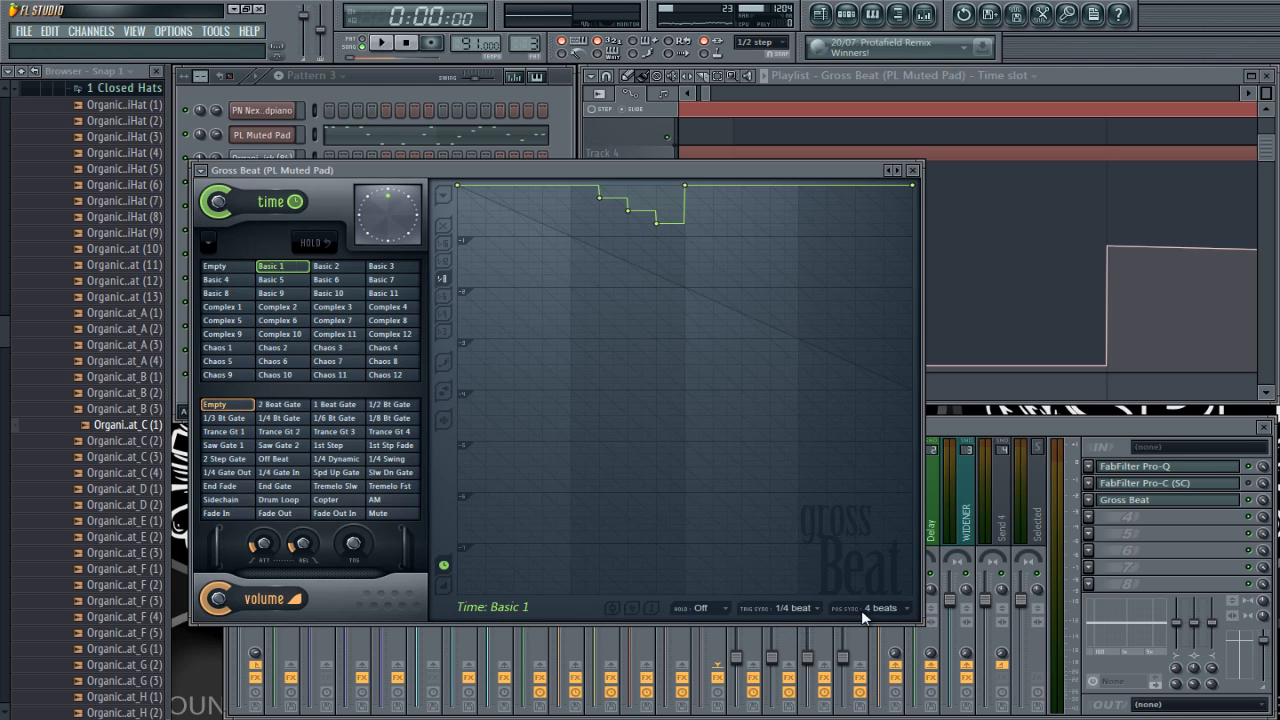
click(806, 609)
click(796, 705)
Step: Examine the positions of the time slot envelope's points on Track 4 against the playlist grid
click(1077, 75)
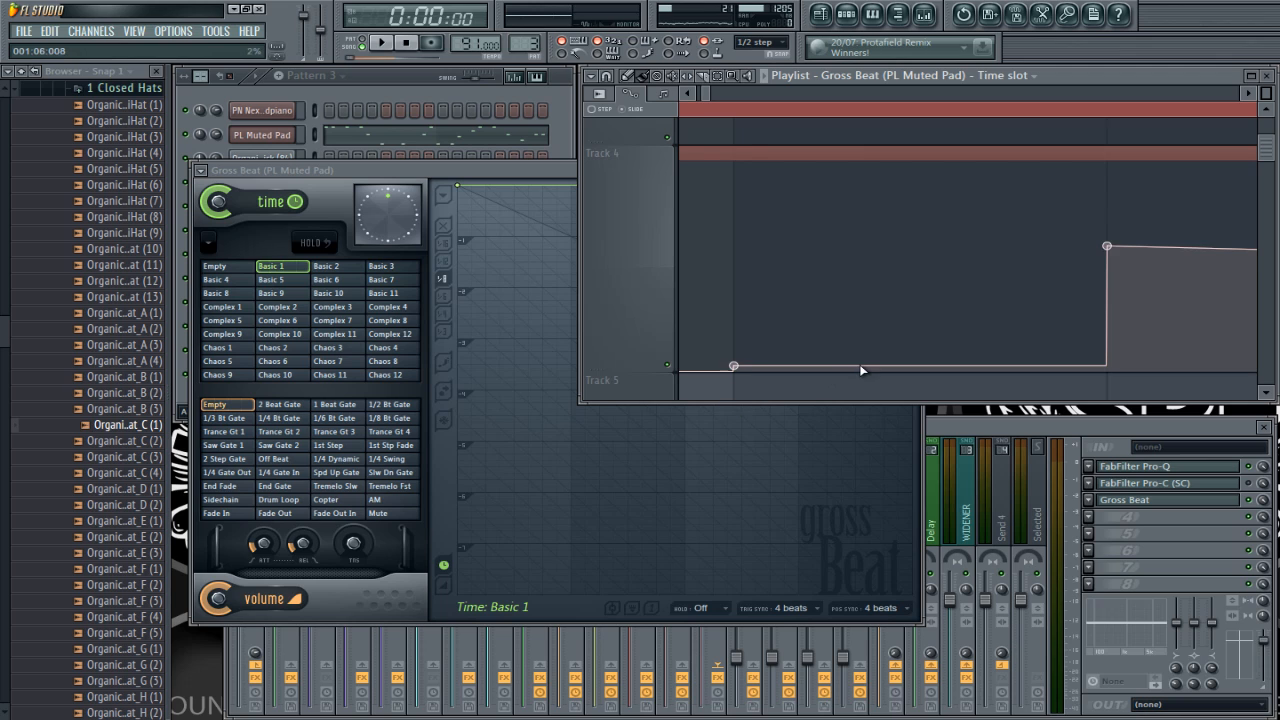
scroll(859, 364, down, 2)
drag(800, 211, 1034, 183)
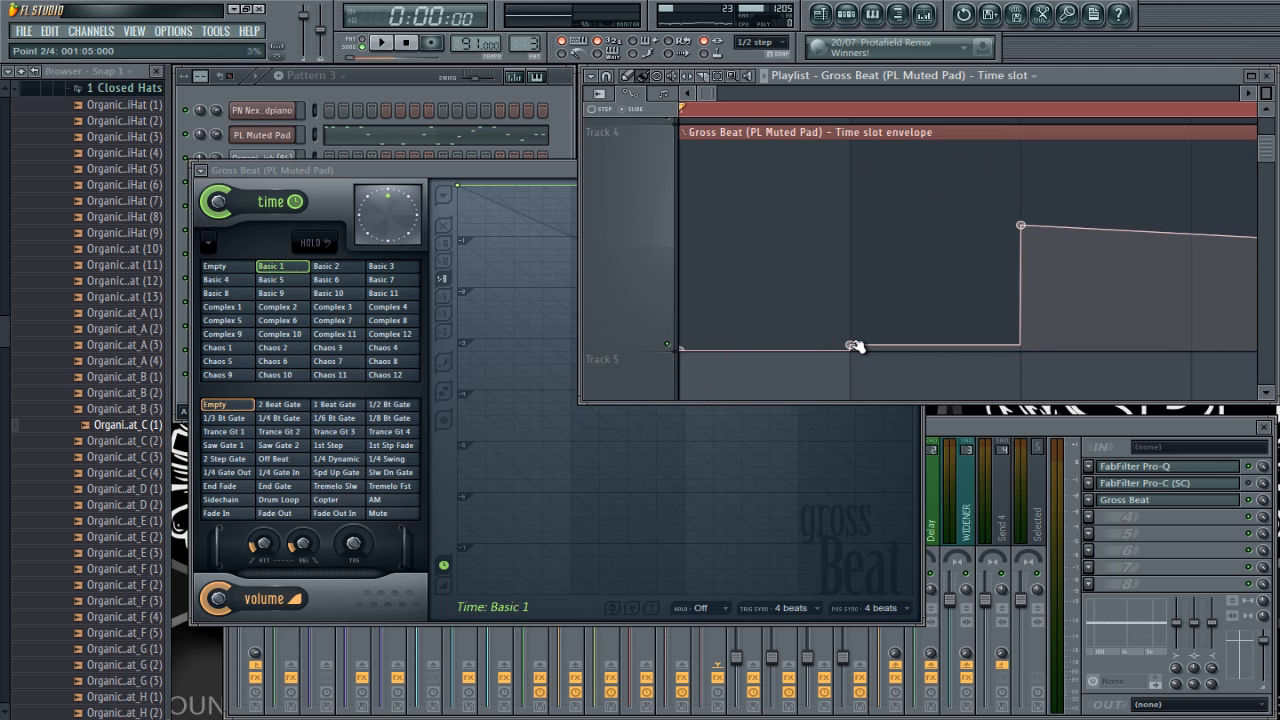
scroll(850, 357, up, 3)
scroll(905, 376, down, 2)
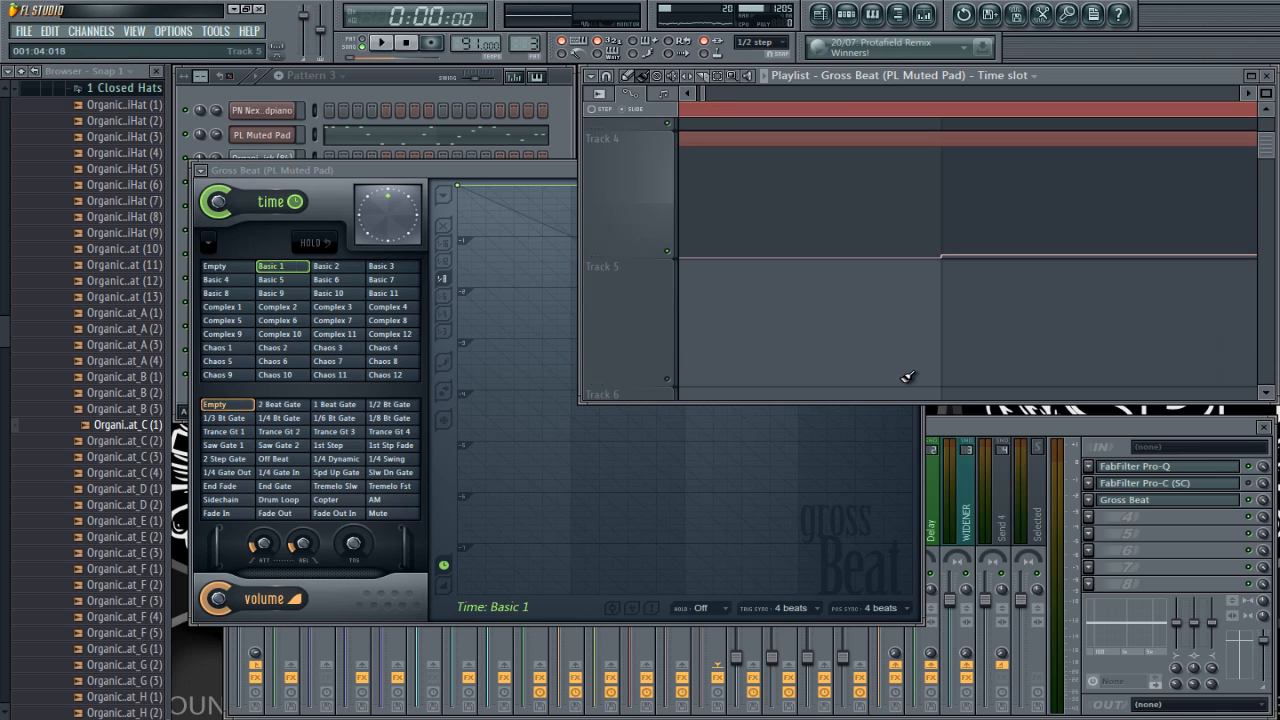
scroll(829, 239, up, 3)
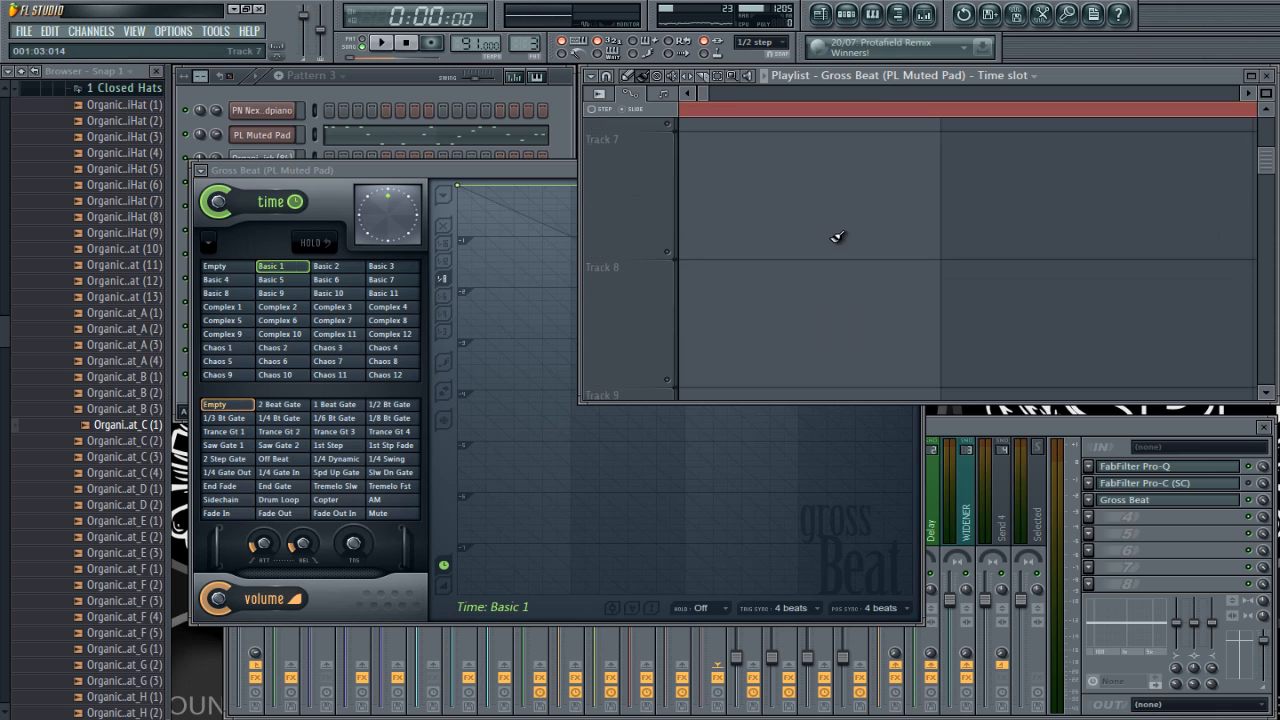
scroll(858, 296, down, 3)
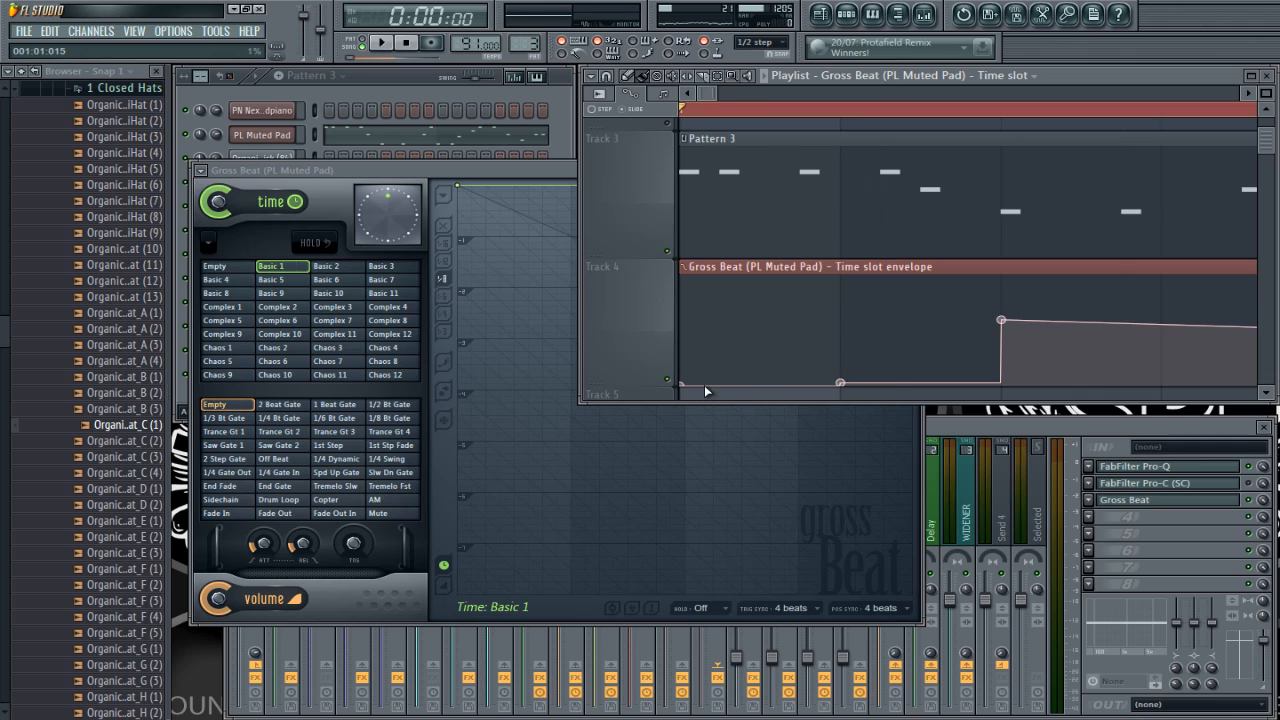
click(841, 387)
scroll(793, 347, down, 6)
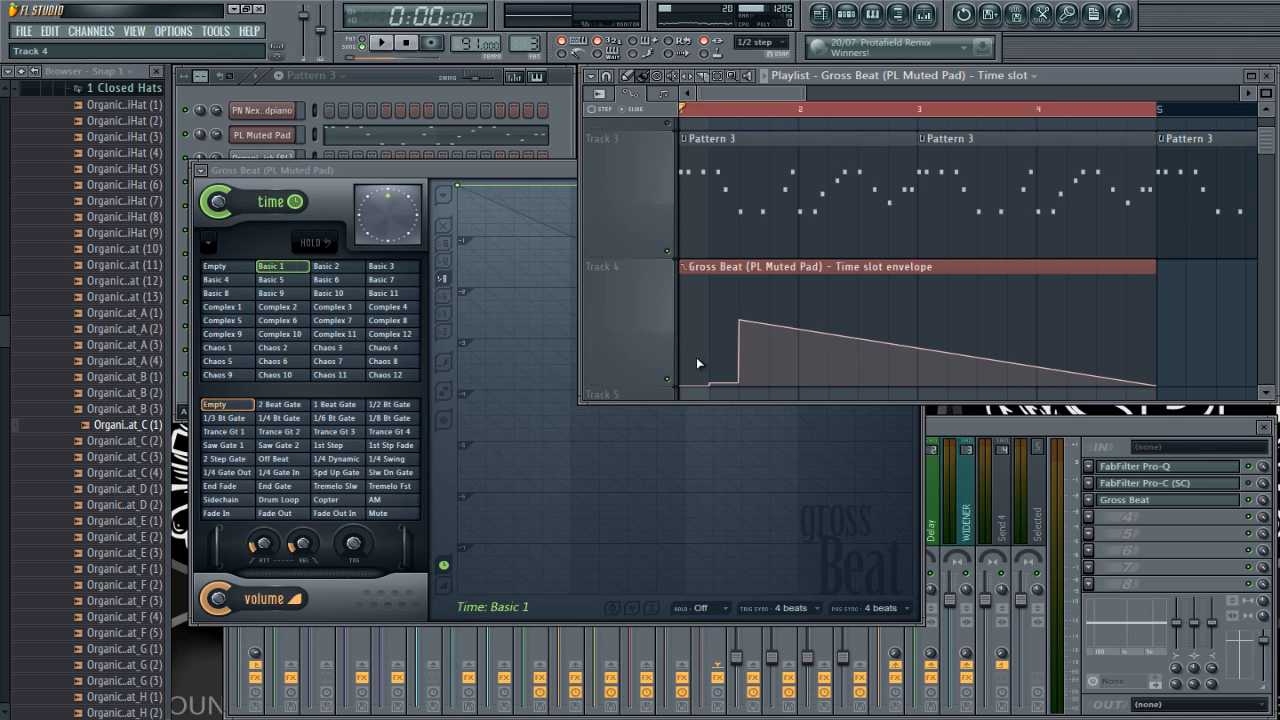
Step: Select the Complex 10 time slot and play the playlist to hear the time slot automation
click(283, 334)
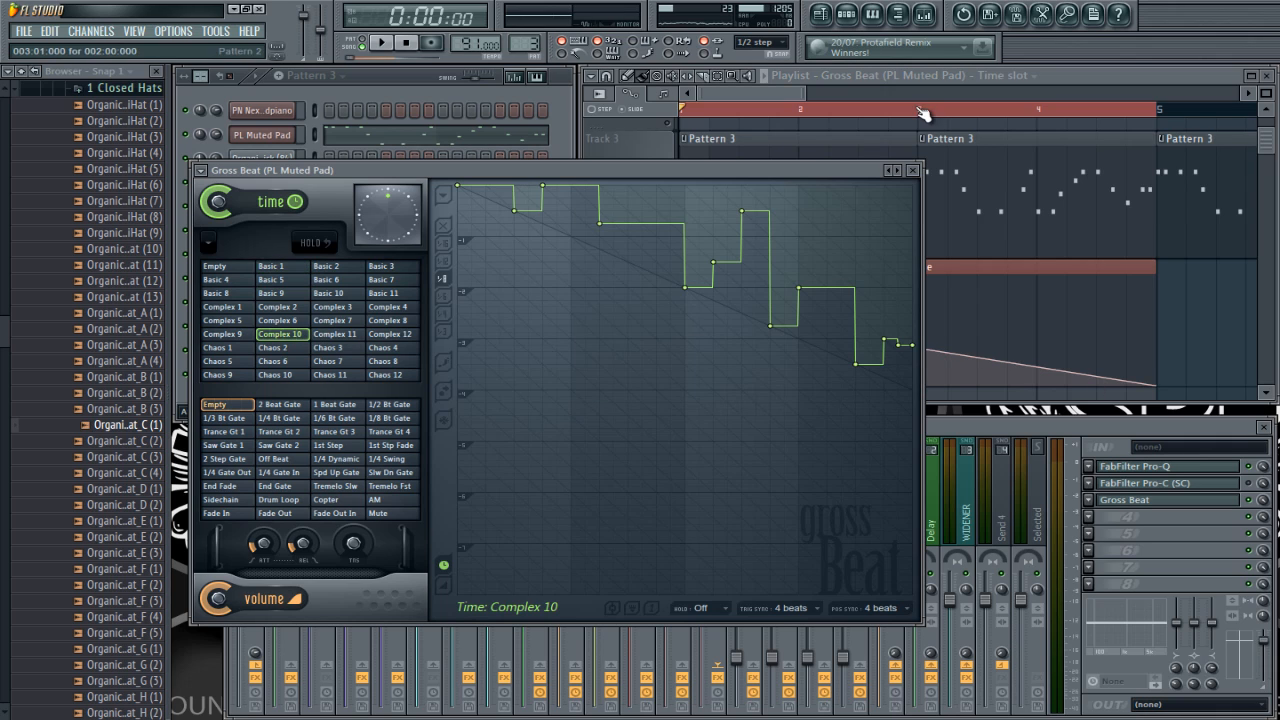
click(1039, 73)
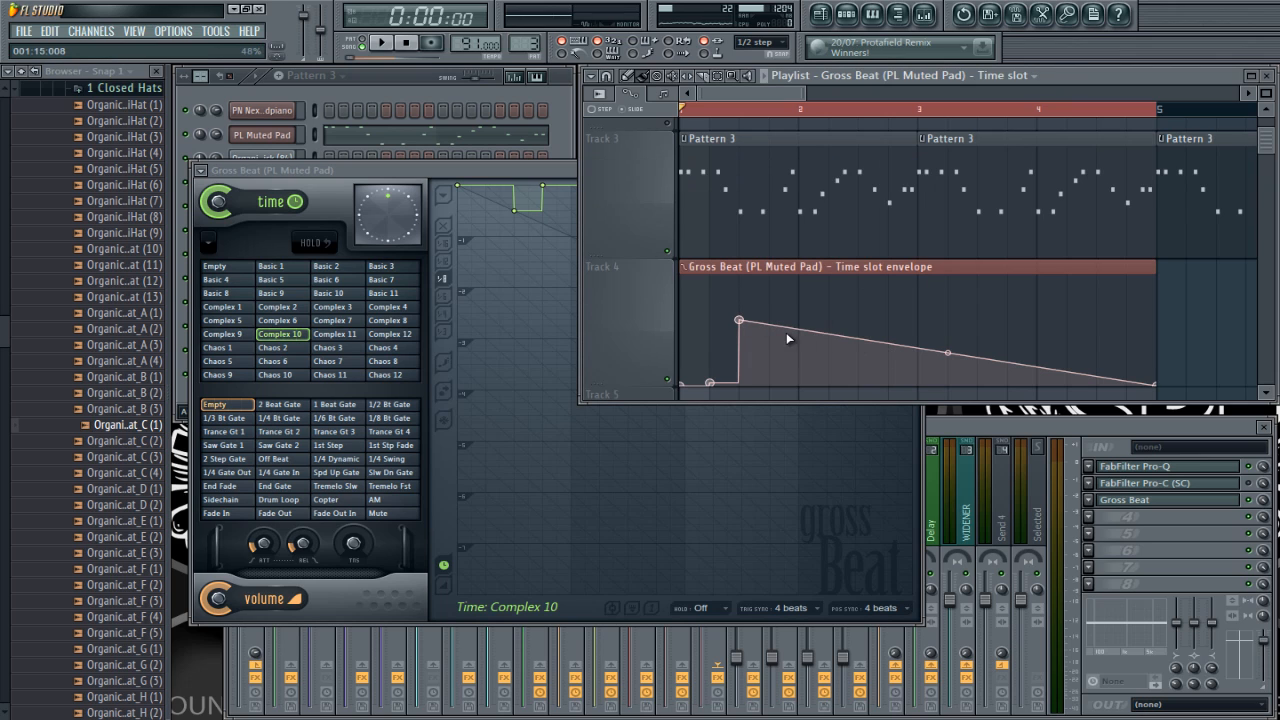
key(space)
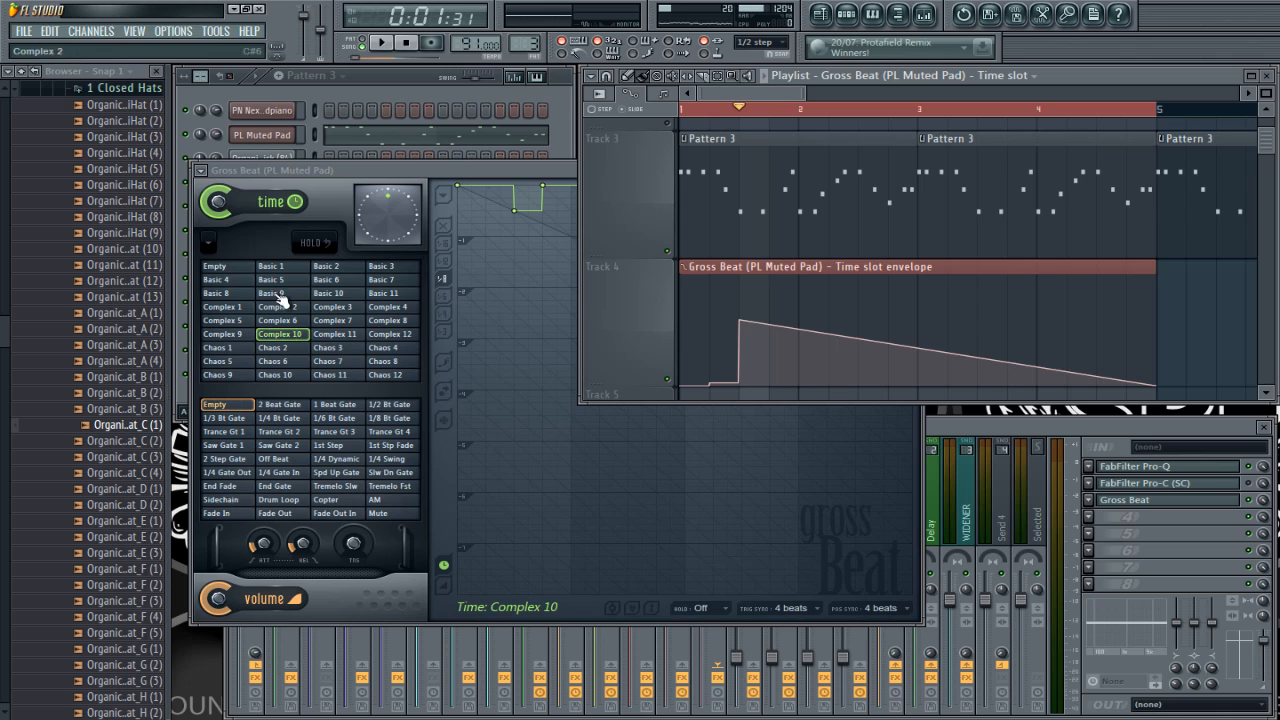
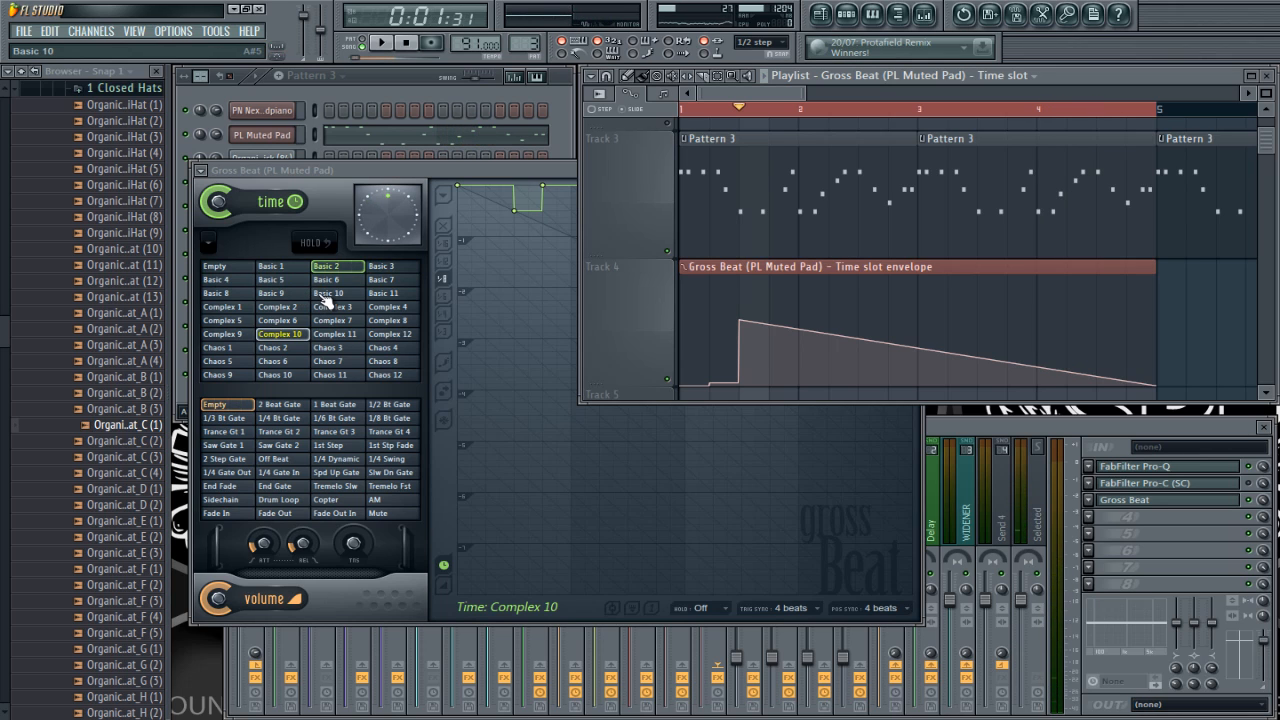
Step: Add a Track 4 envelope point at 2:05 with the copied Basic 10 time slot value, and set its curve type to Hold
mouse_move(945, 352)
mouse_down()
mouse_move(948, 369)
mouse_move(947, 344)
mouse_up()
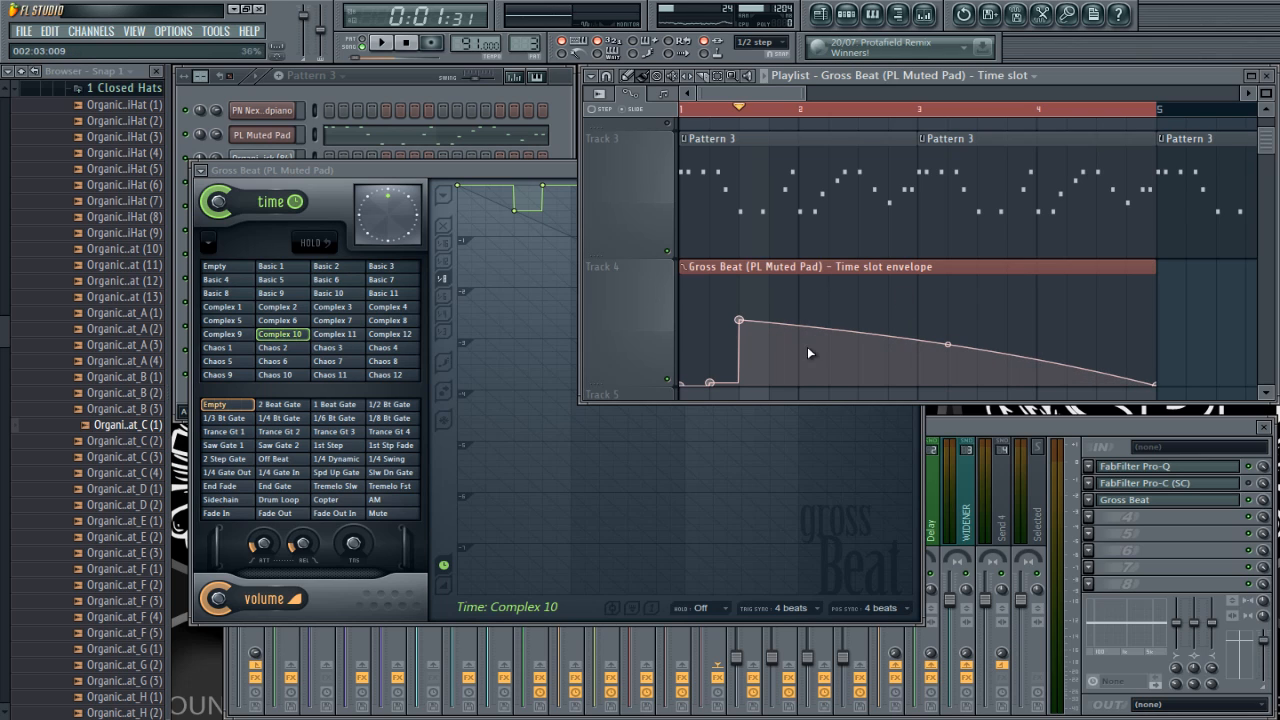
click(334, 294)
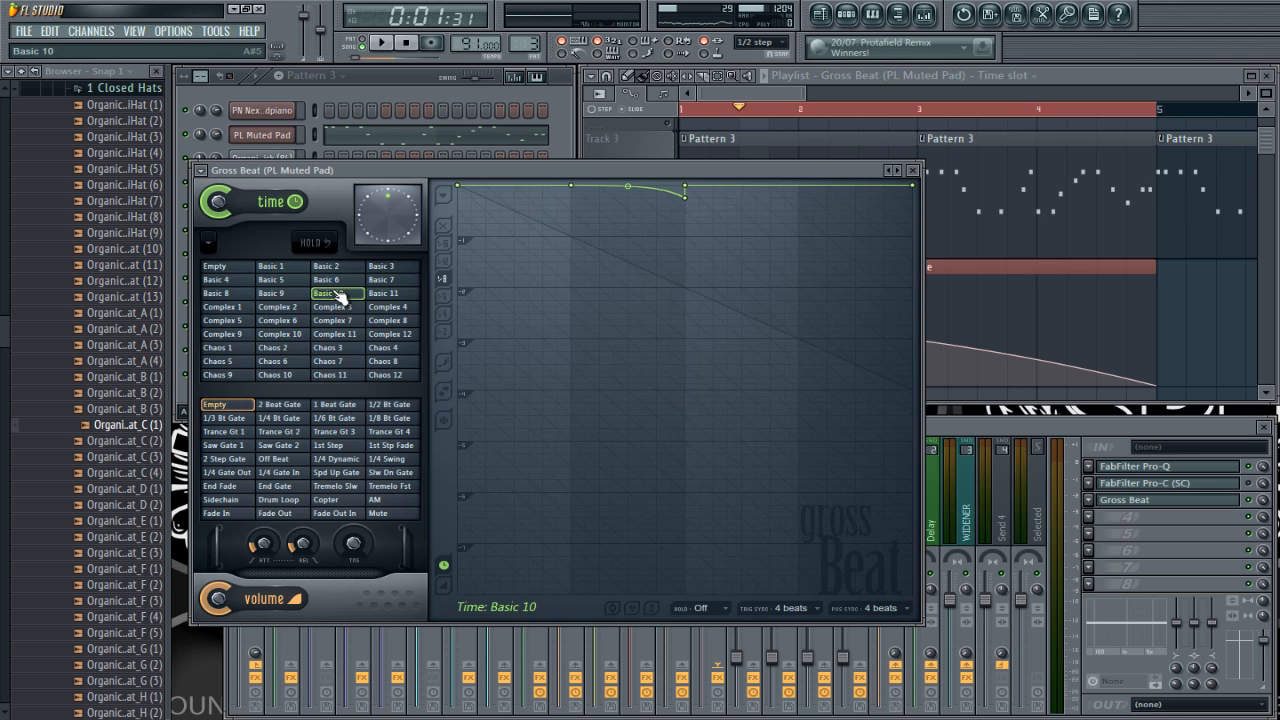
right_click(338, 300)
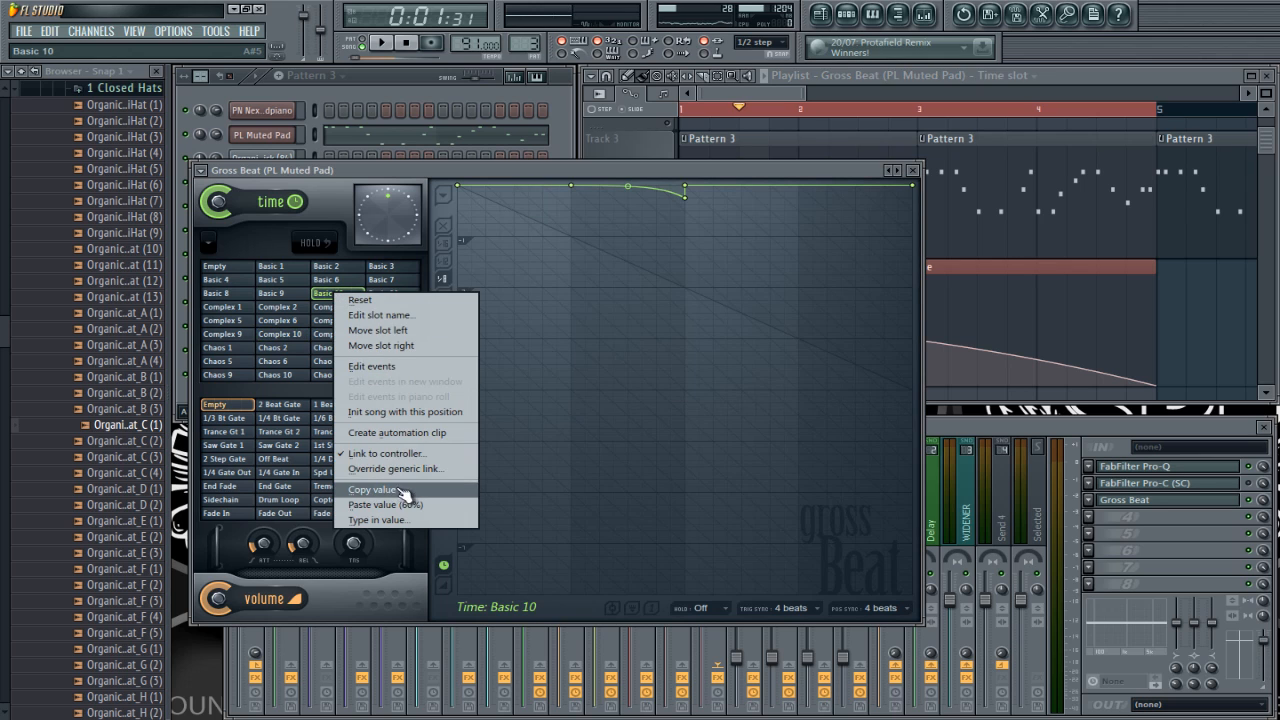
click(407, 492)
click(1056, 72)
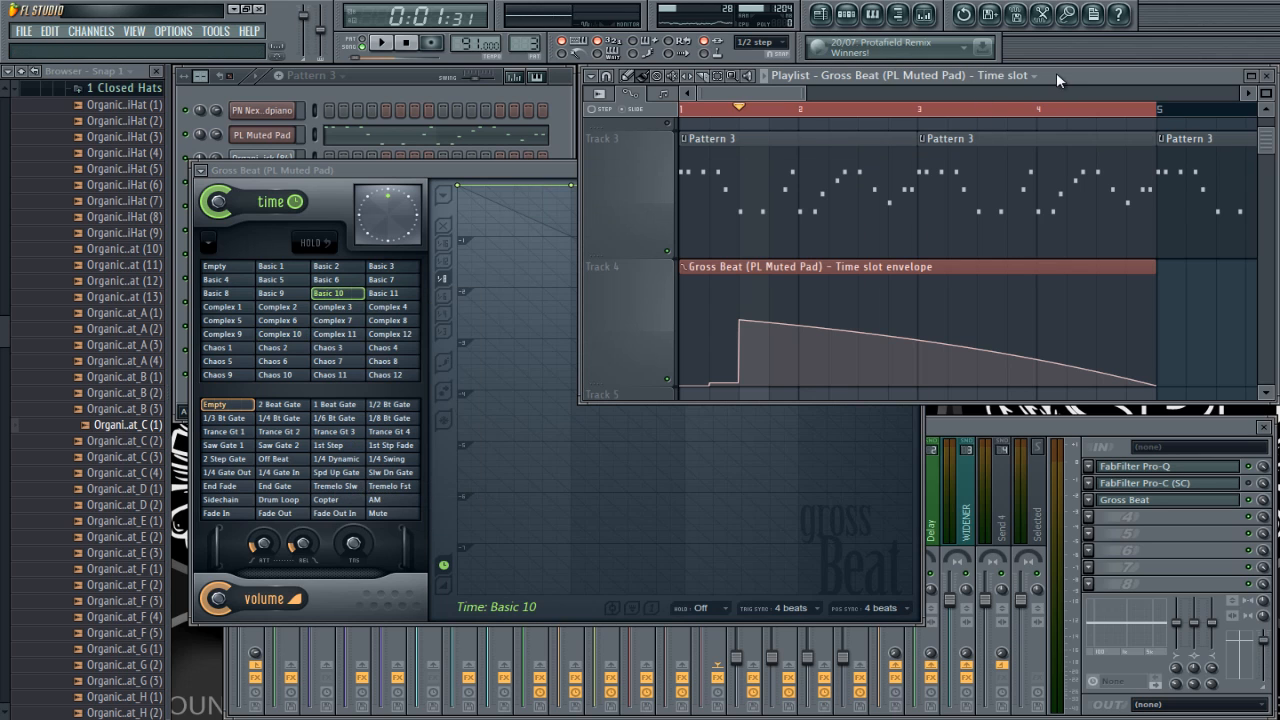
right_click(831, 375)
right_click(831, 375)
click(873, 604)
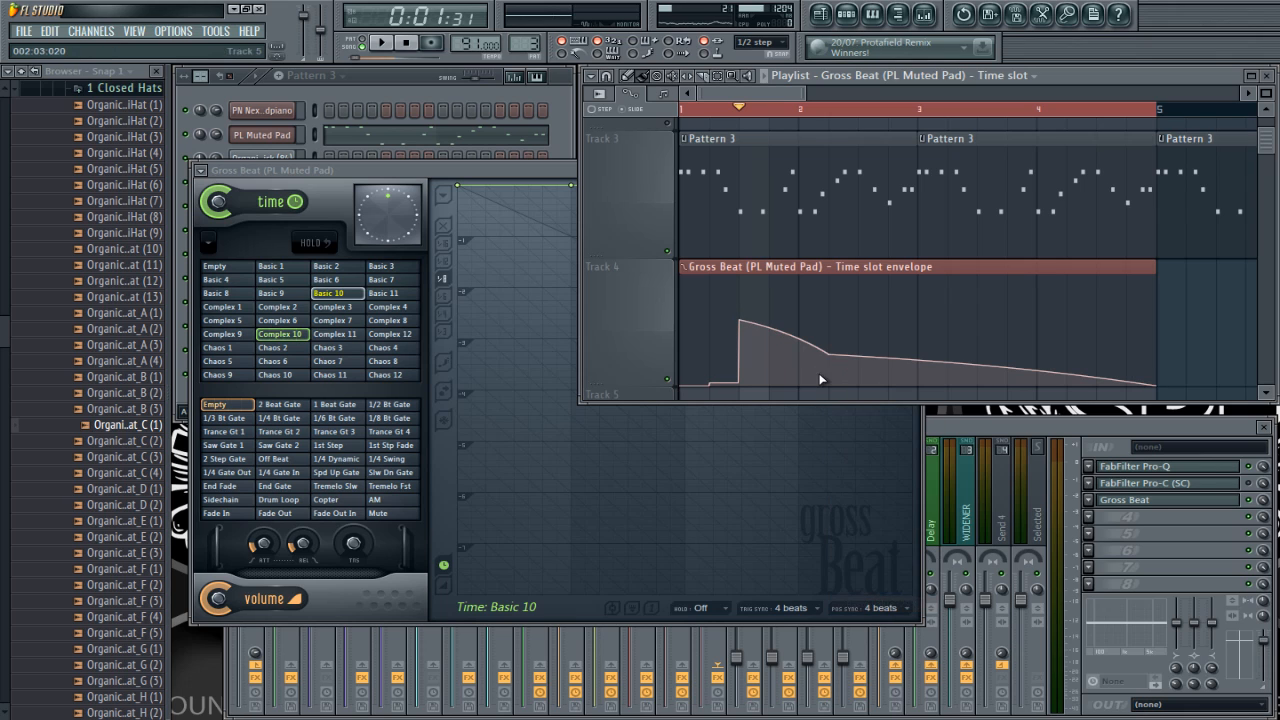
right_click(830, 355)
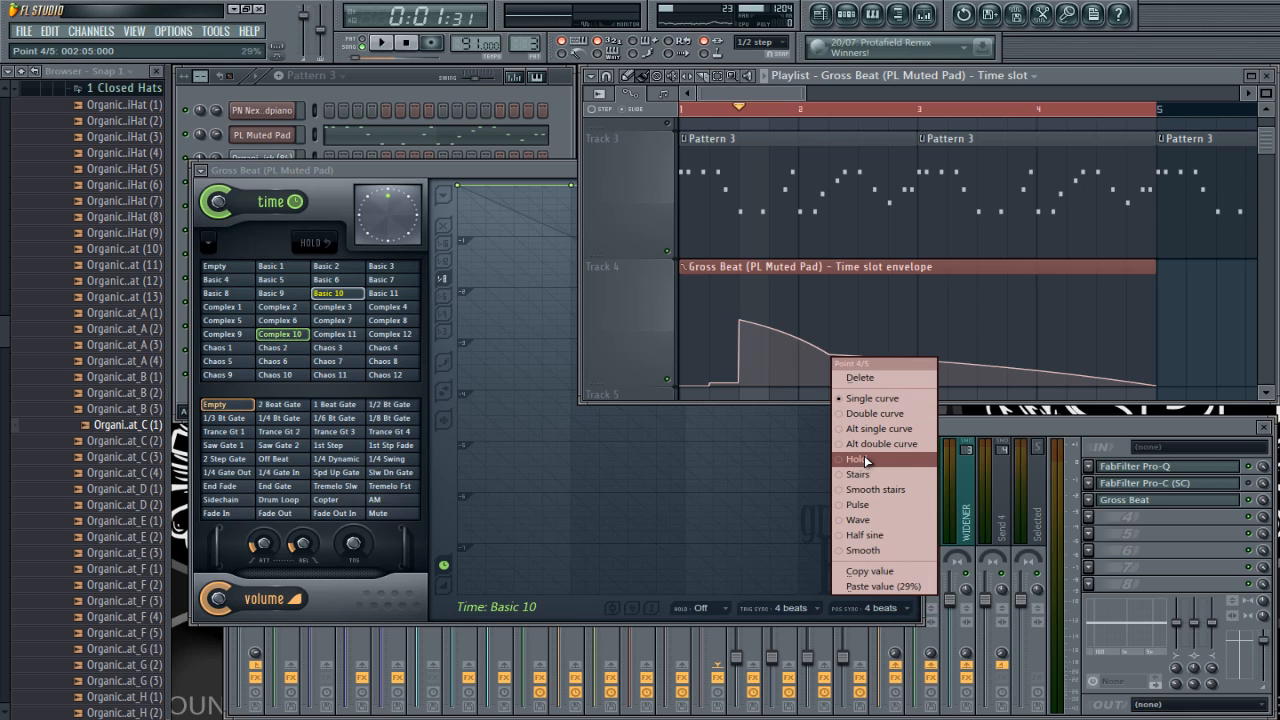
click(862, 459)
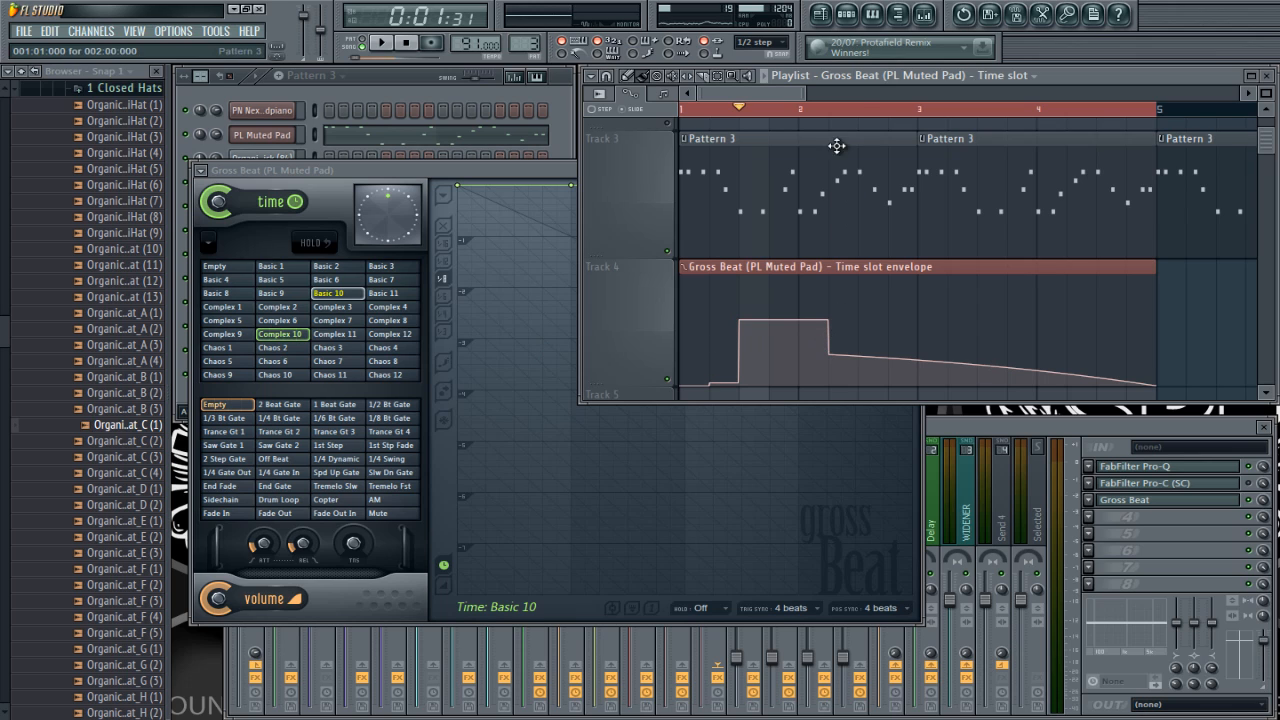
Step: Check the time slot at the new envelope point in bar 2, and play from the Complex 10 point in bar 1
click(838, 114)
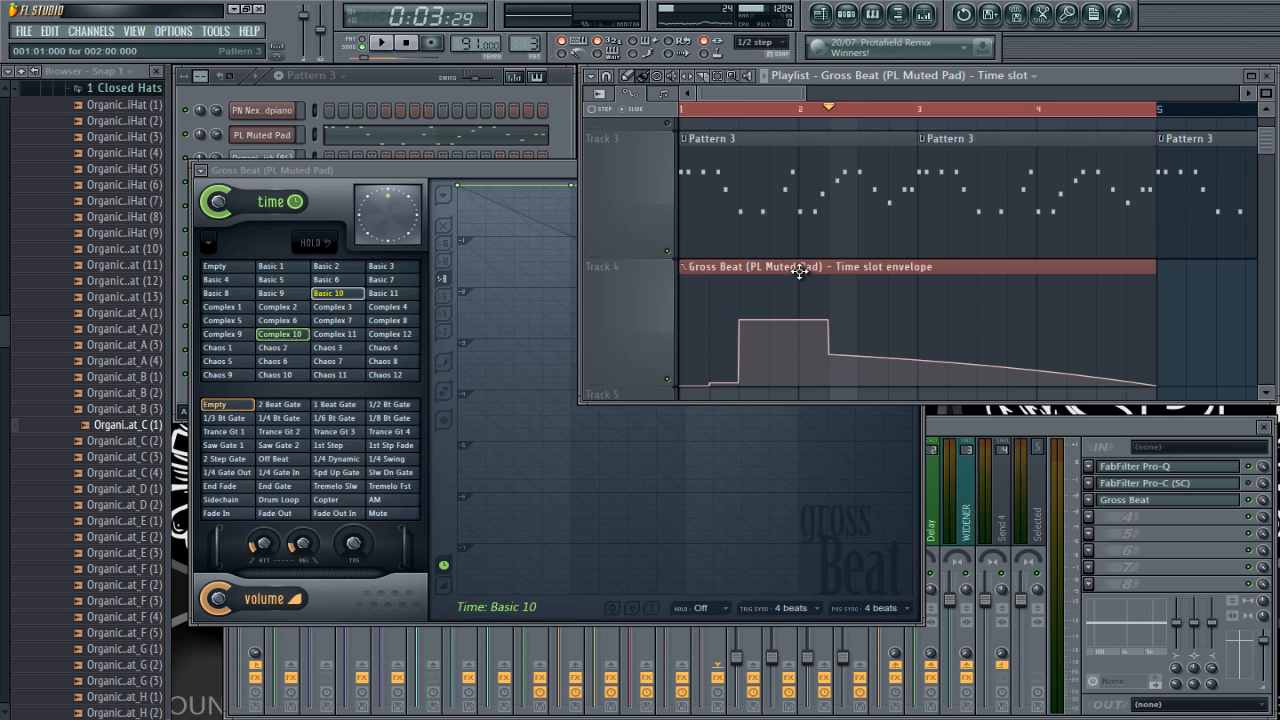
click(740, 107)
key(space)
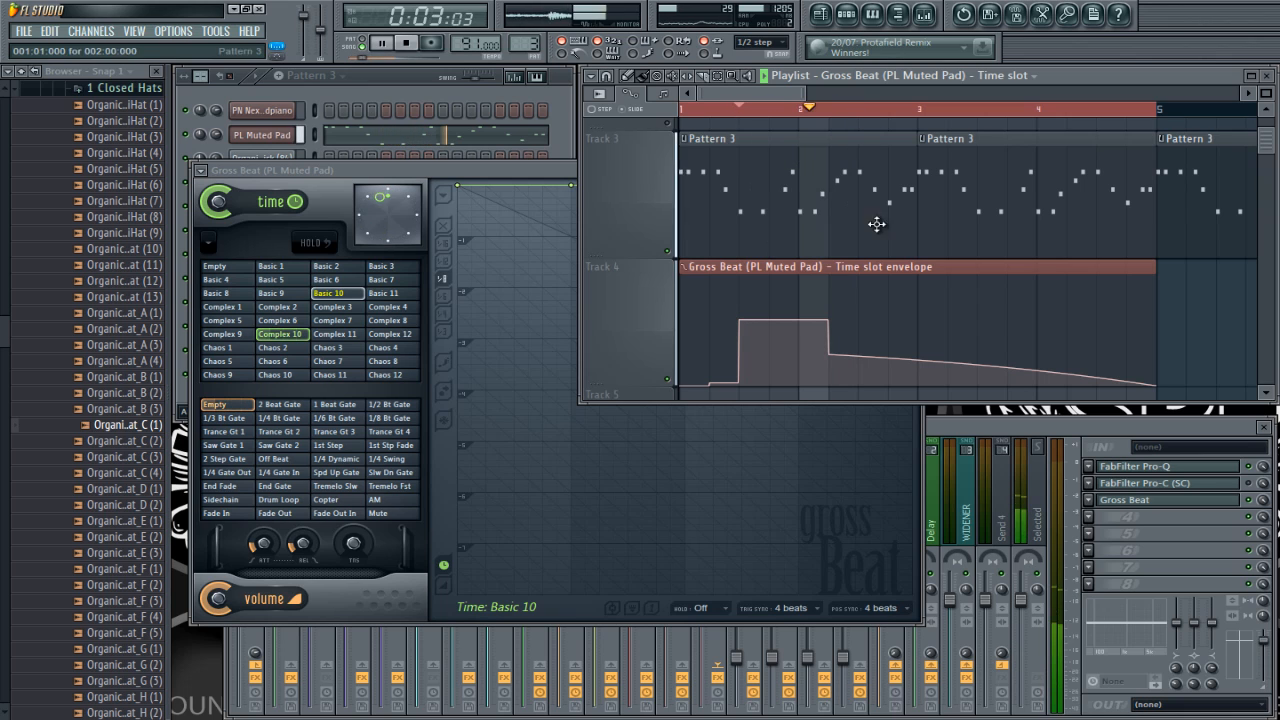
key(space)
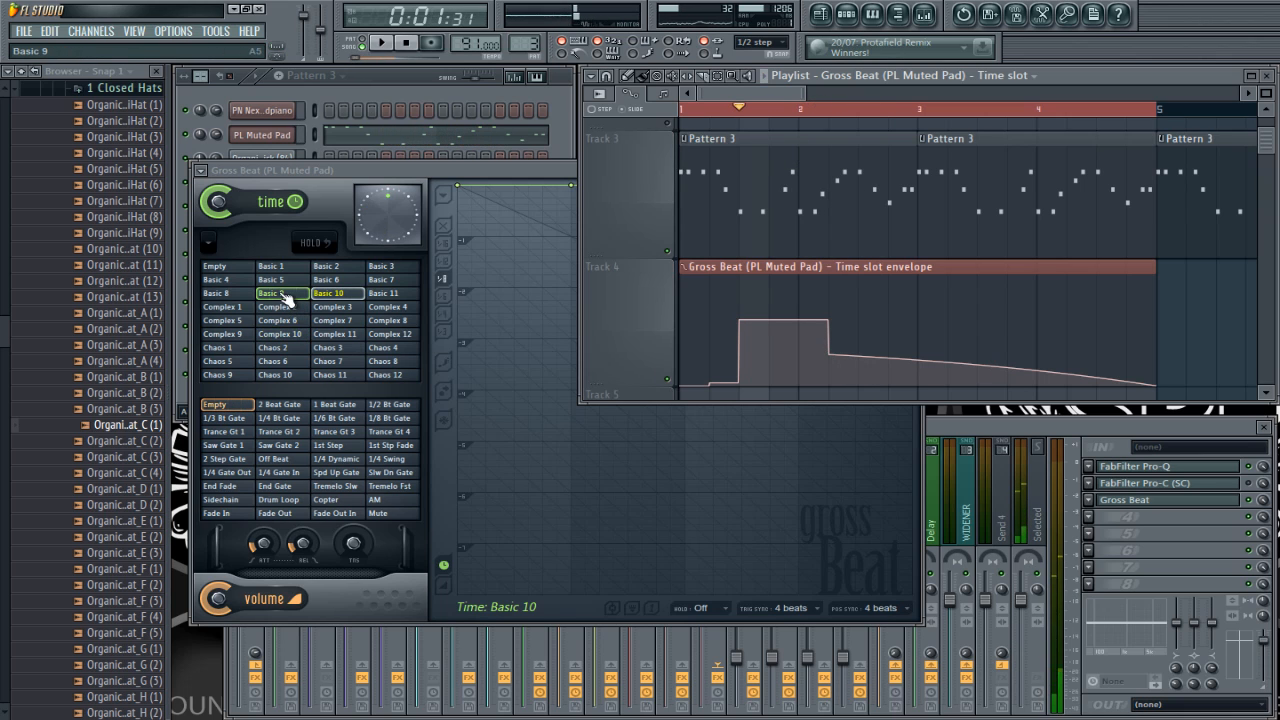
Step: Set the last point of the Track 4 time slot envelope, at the start of bar 5, to the Hold curve type
click(282, 293)
click(1143, 380)
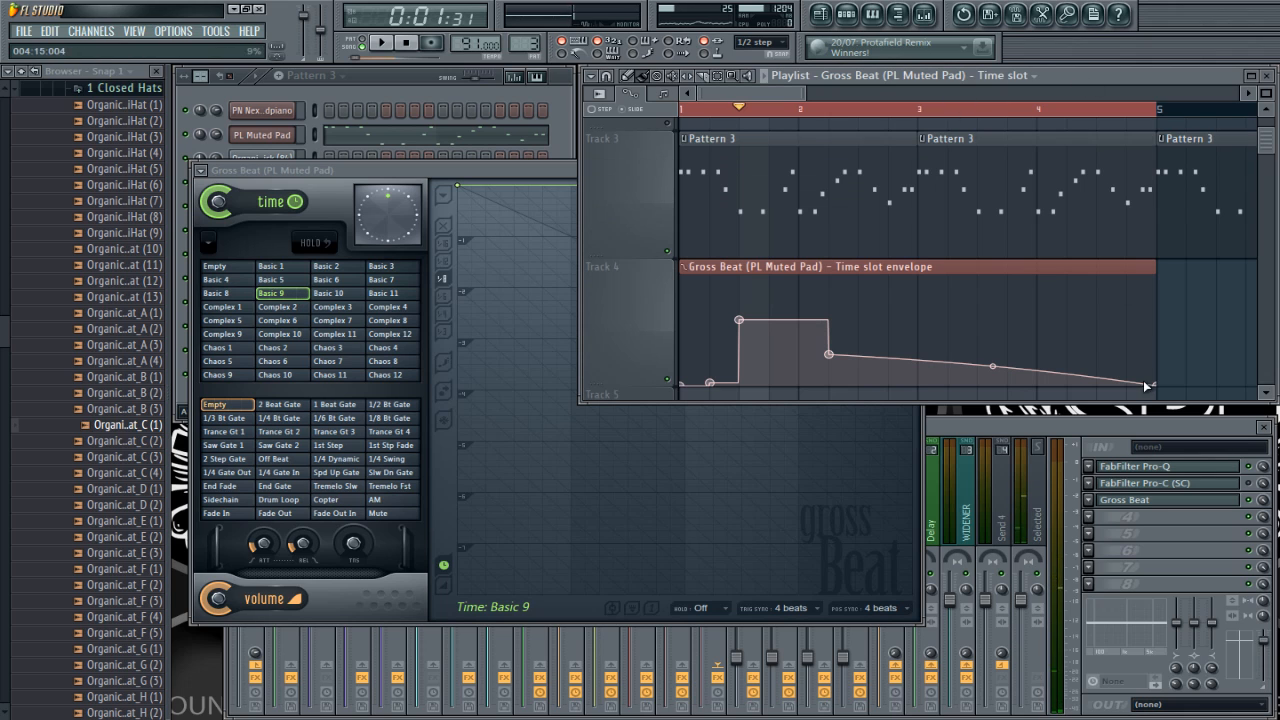
right_click(1163, 383)
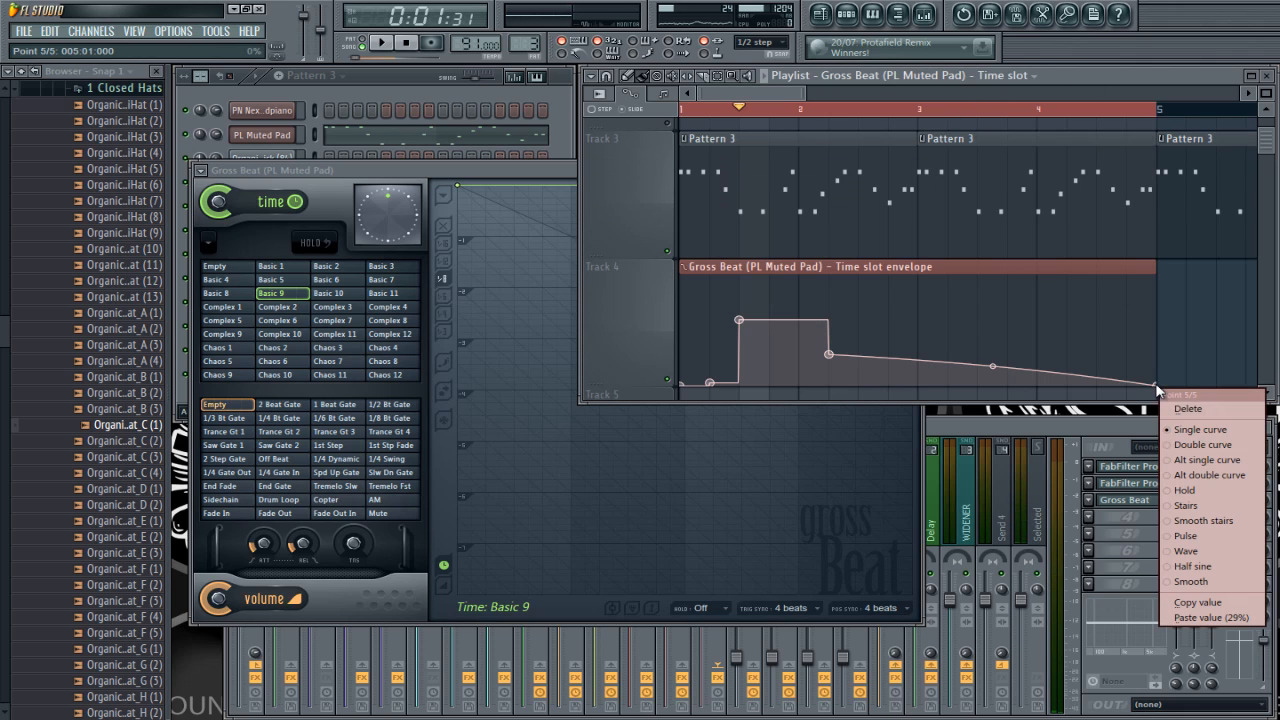
click(1190, 472)
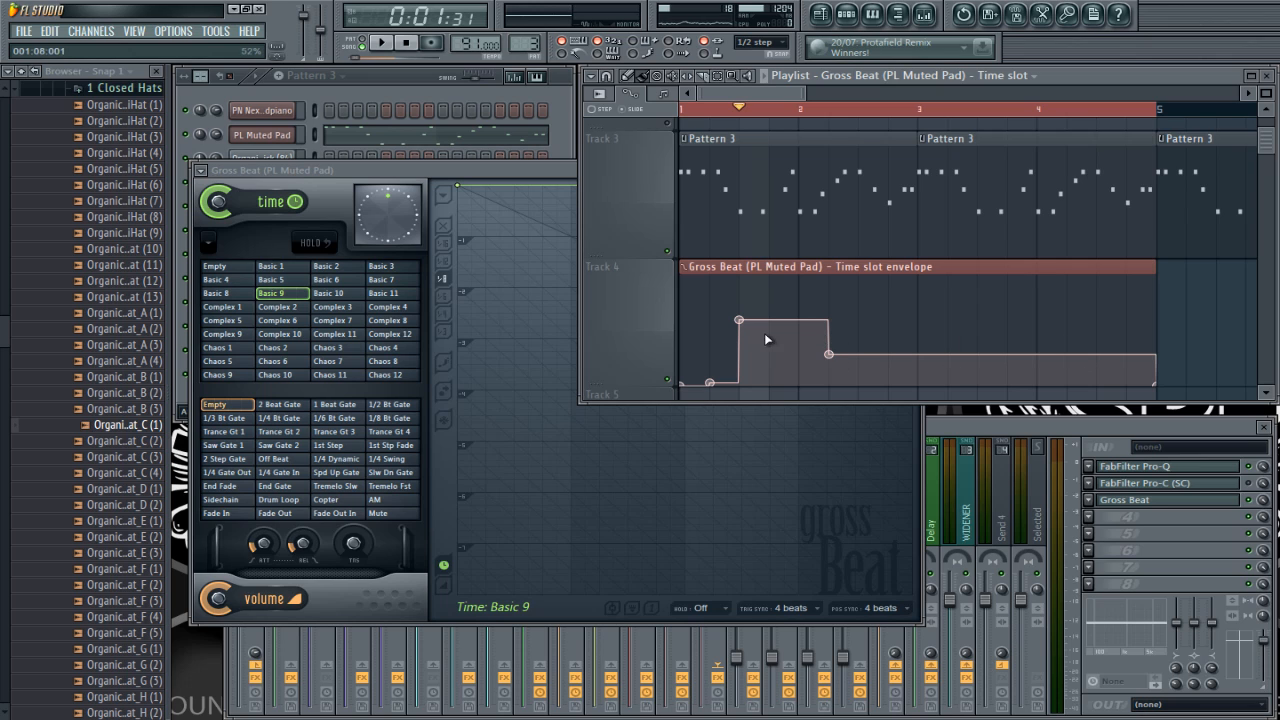
Step: Copy the Complex 4 time slot value and paste it into a new envelope point at the start of bar 3 on Track 4
click(393, 310)
right_click(390, 308)
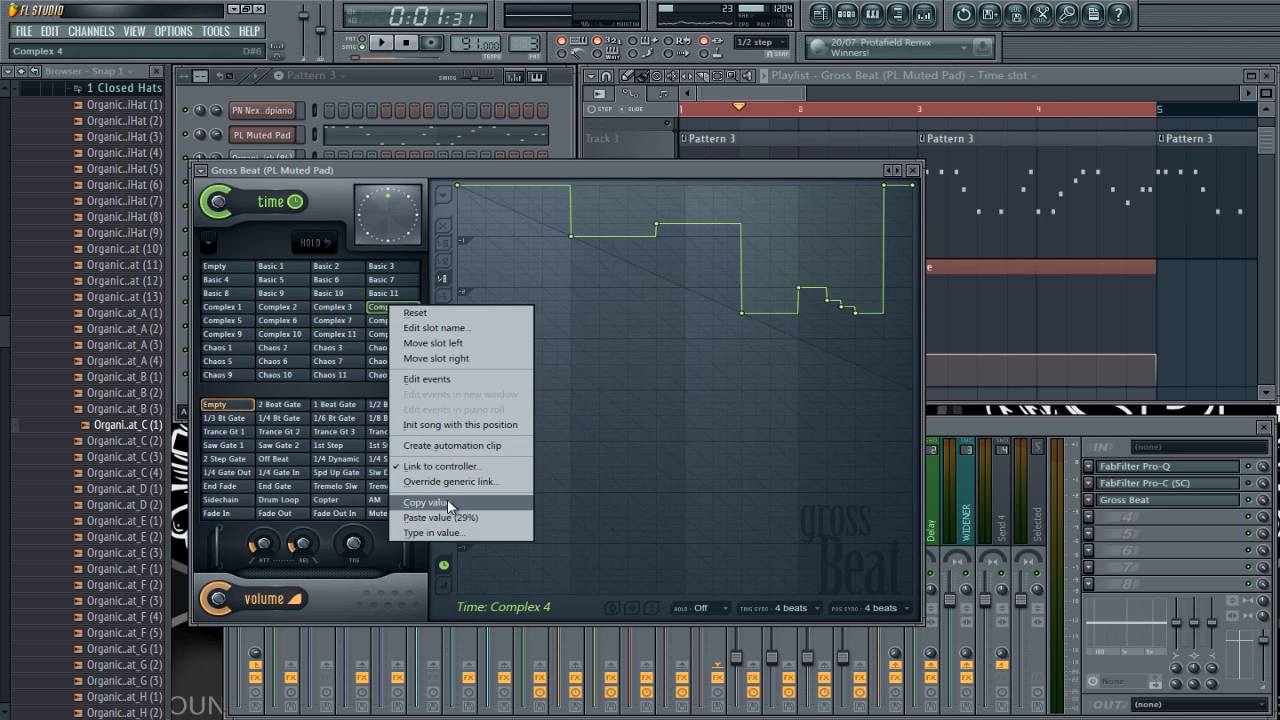
click(410, 502)
click(1040, 76)
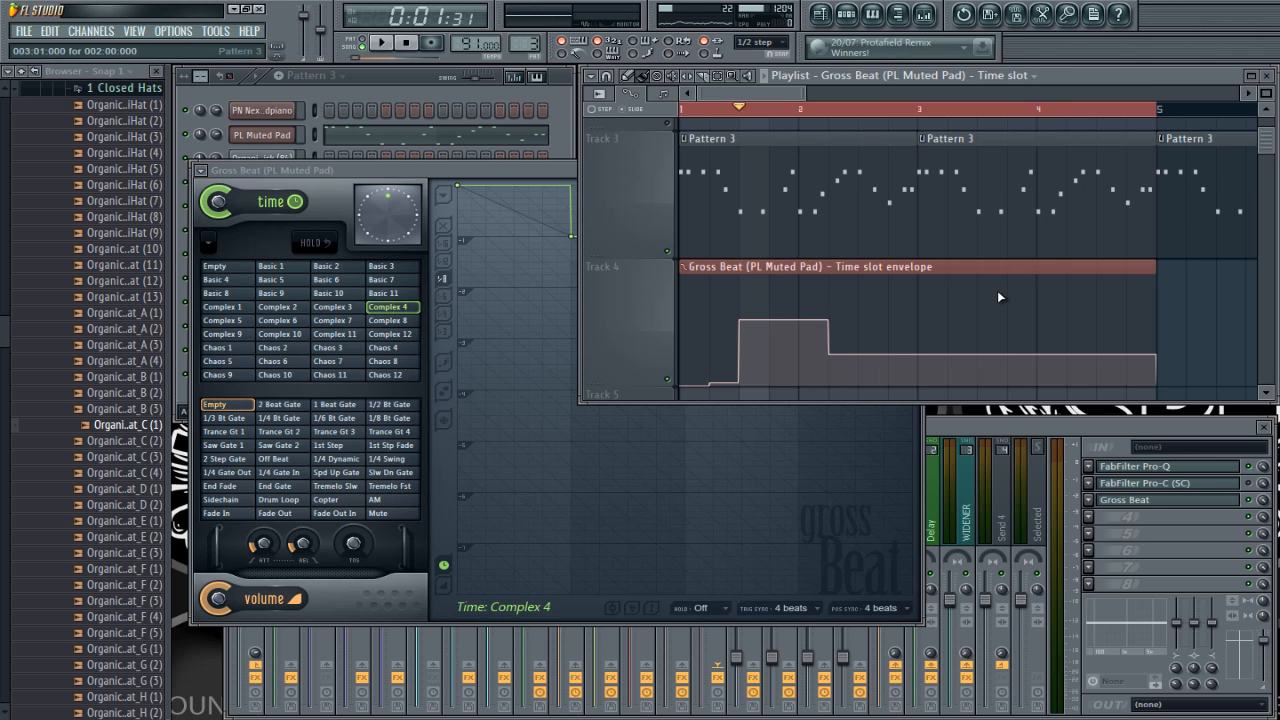
right_click(919, 355)
right_click(920, 355)
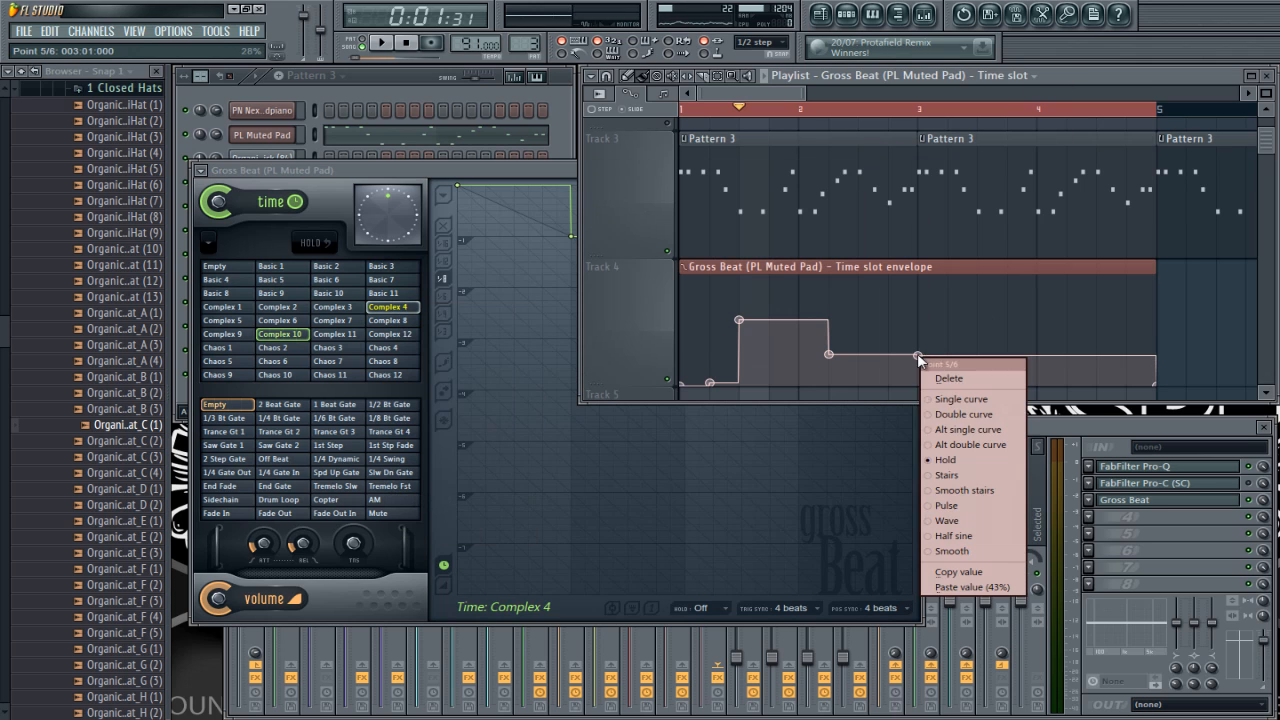
click(957, 583)
right_click(921, 301)
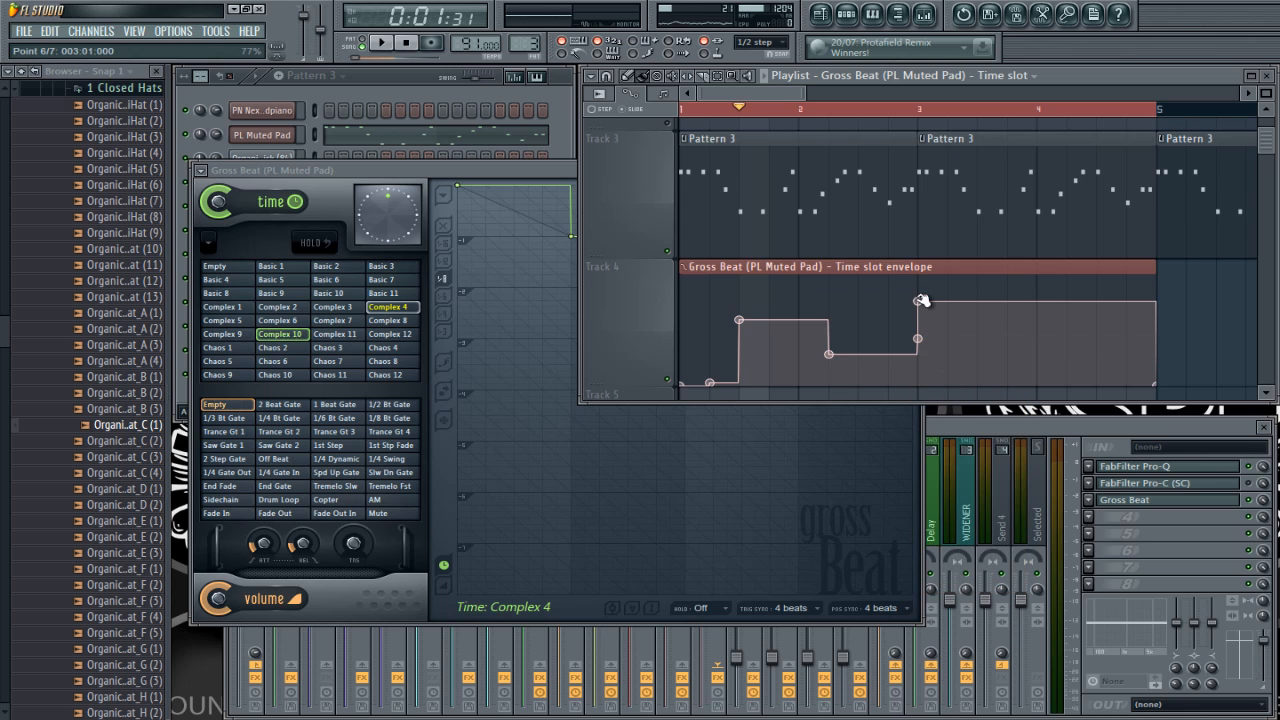
right_click(921, 302)
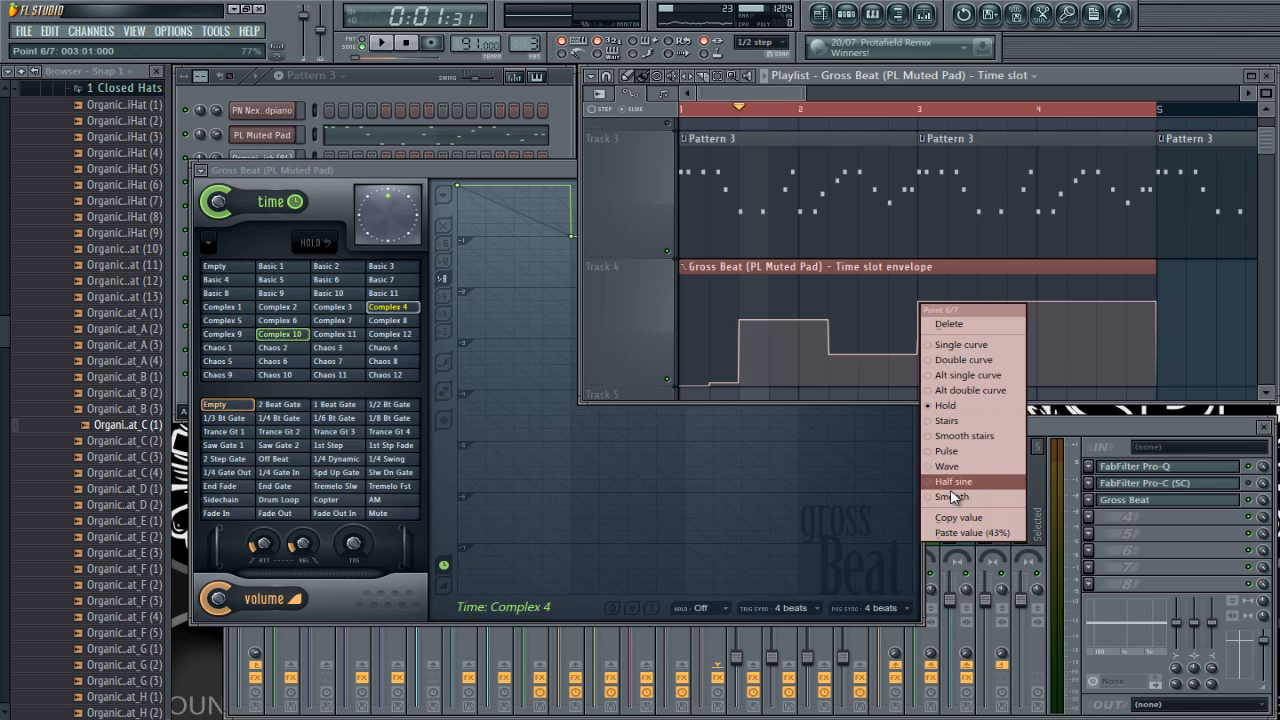
click(935, 322)
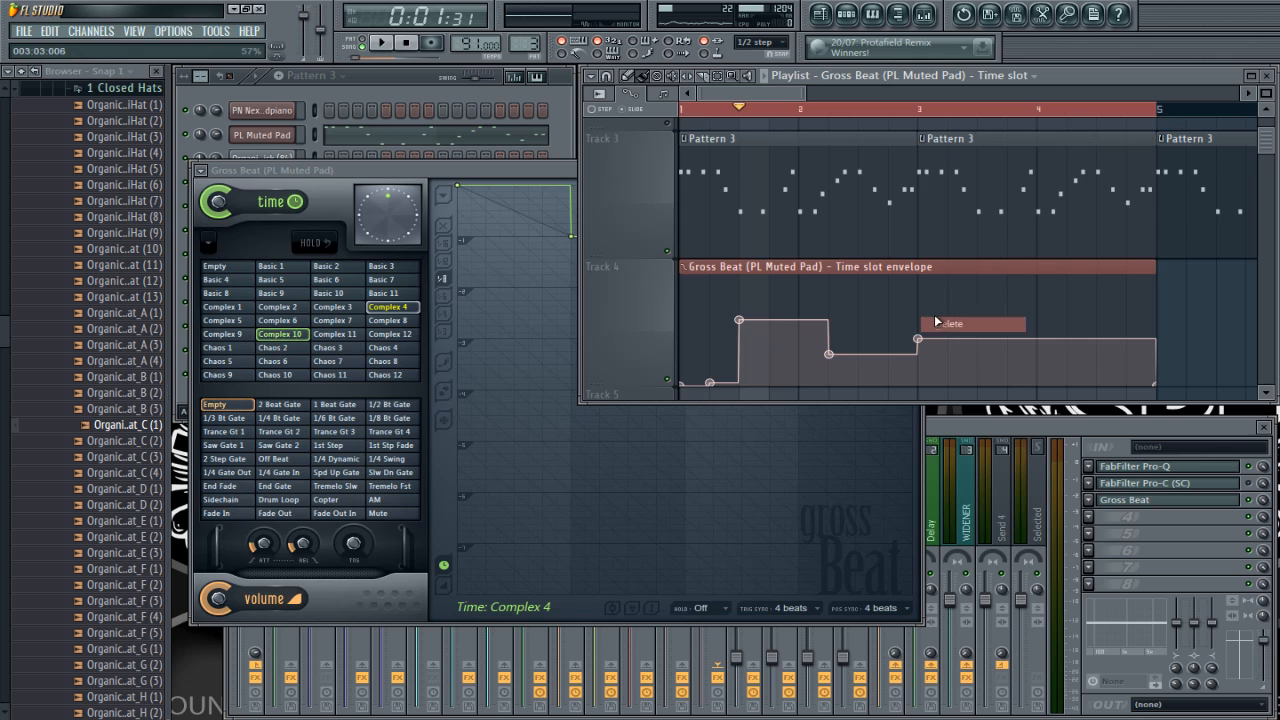
Step: Check which time slot is active at each envelope point, and play the playlist from the start to hear the slot changes
click(921, 109)
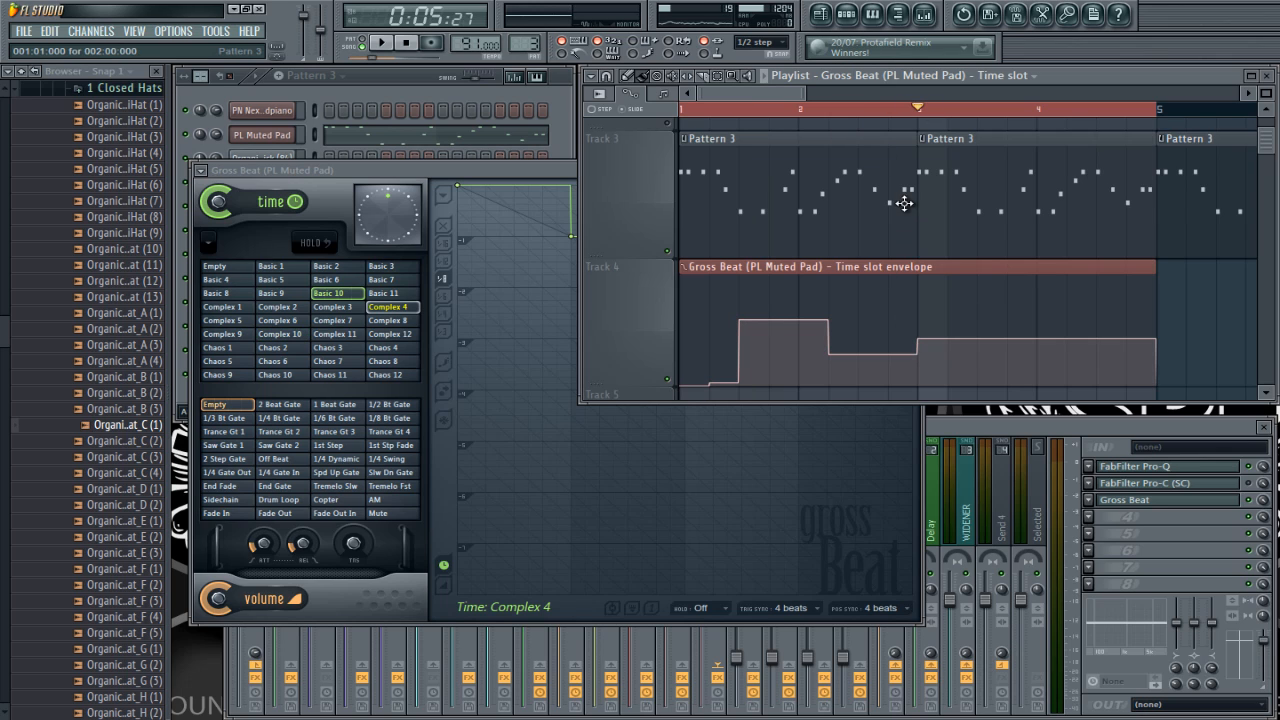
click(838, 110)
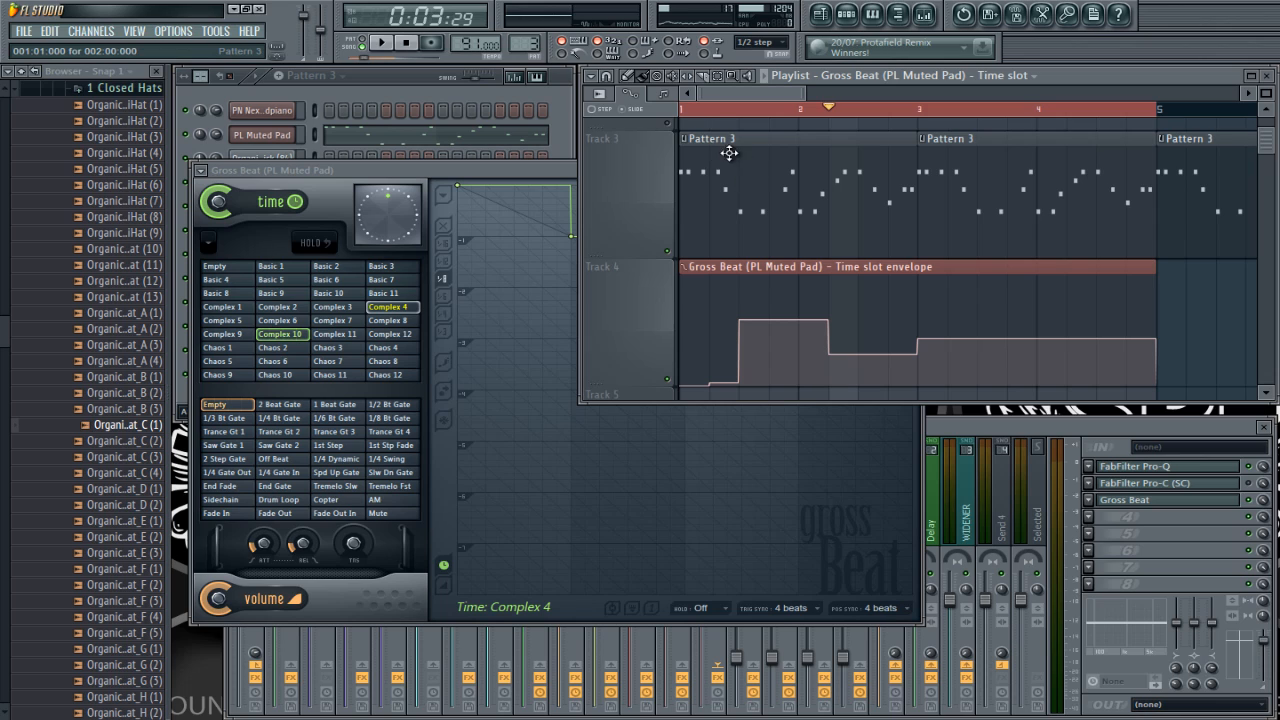
click(689, 113)
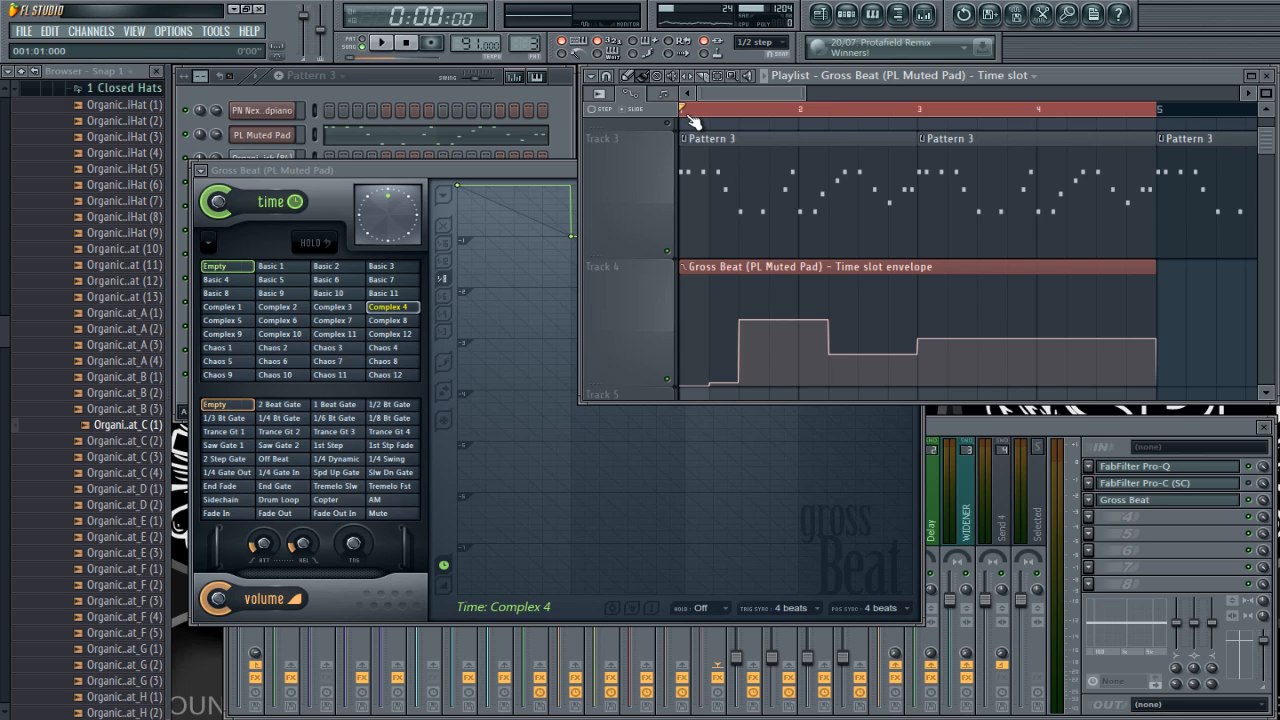
click(765, 76)
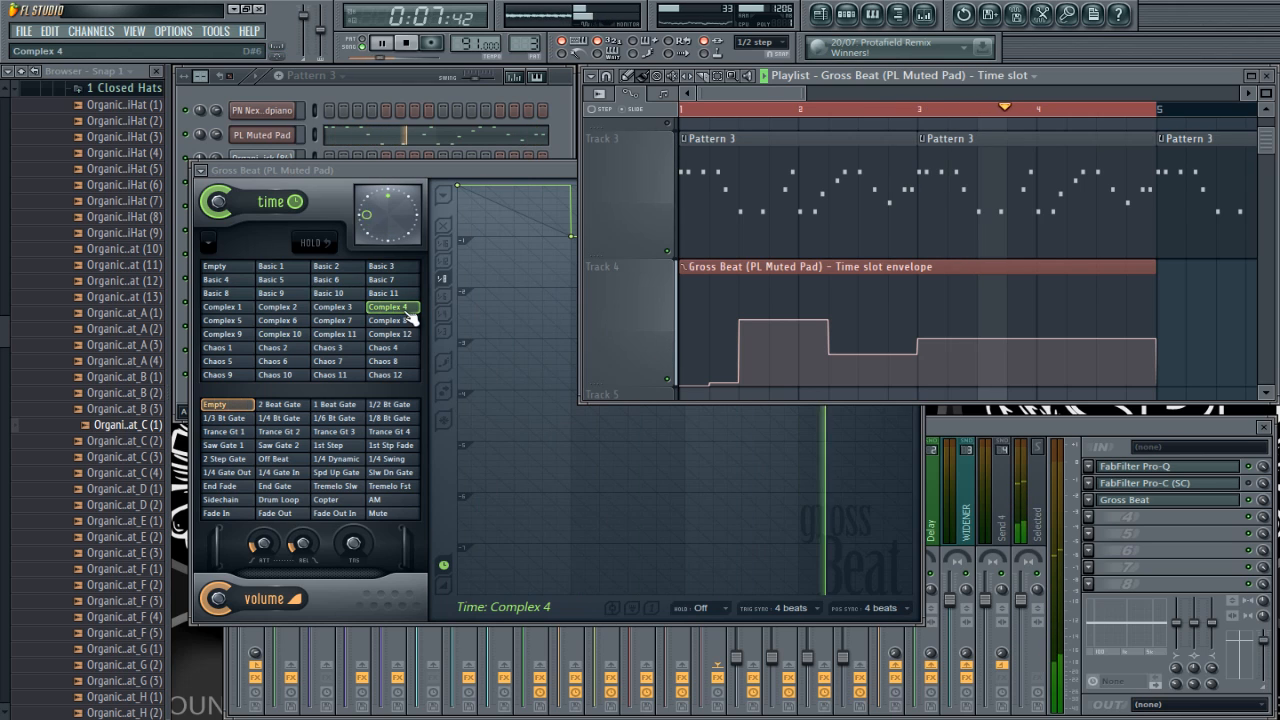
key(space)
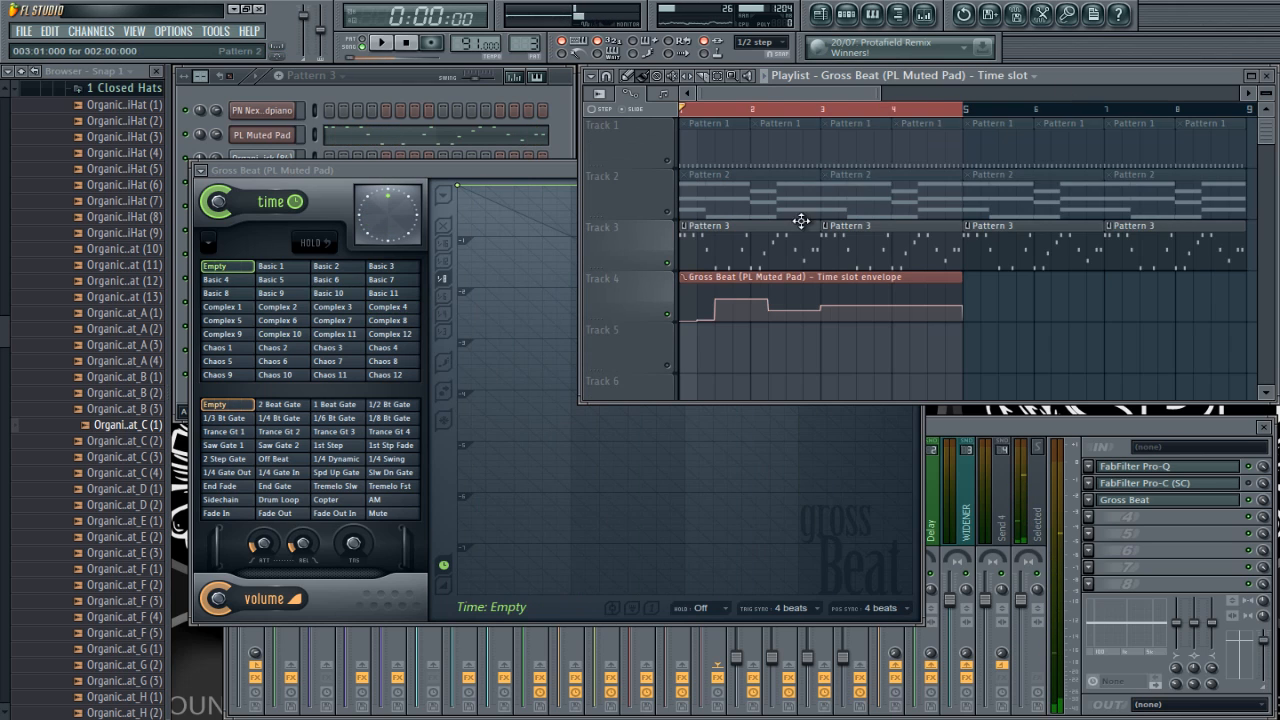
Step: Briefly play the first bar of the playlist while watching the time slots in Gross Beat
scroll(631, 337, up, 6)
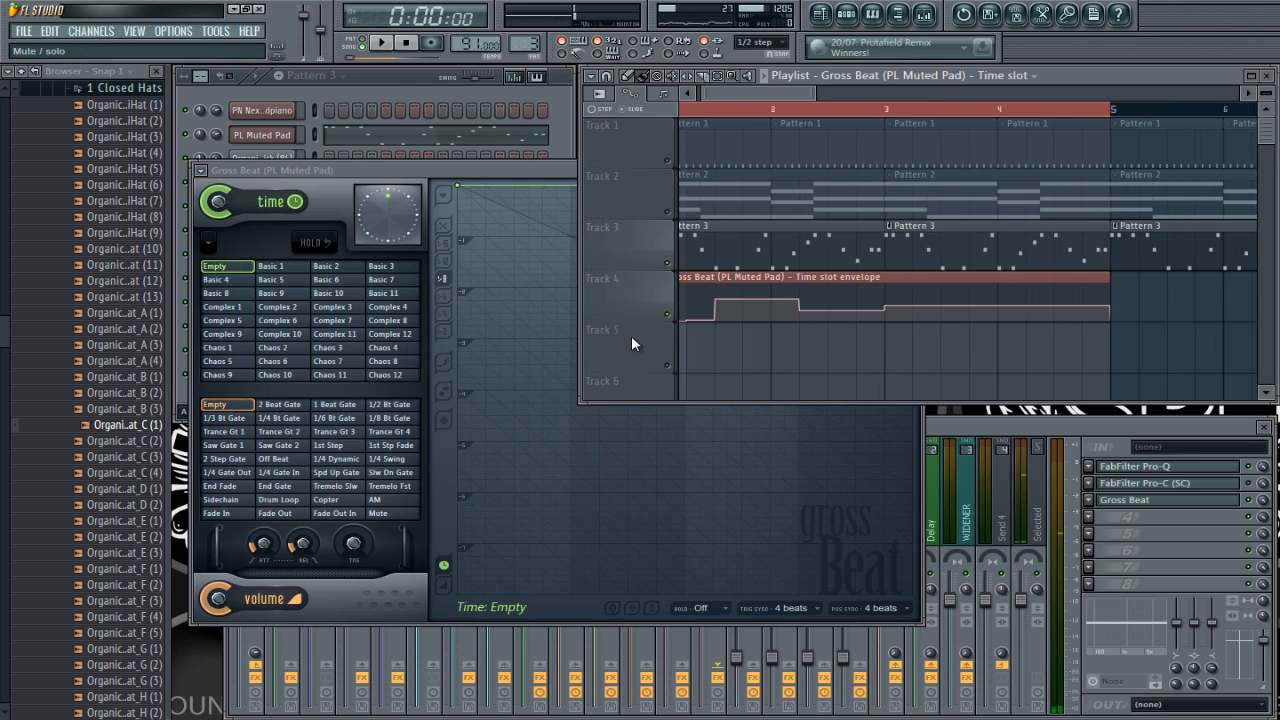
drag(726, 93, 704, 94)
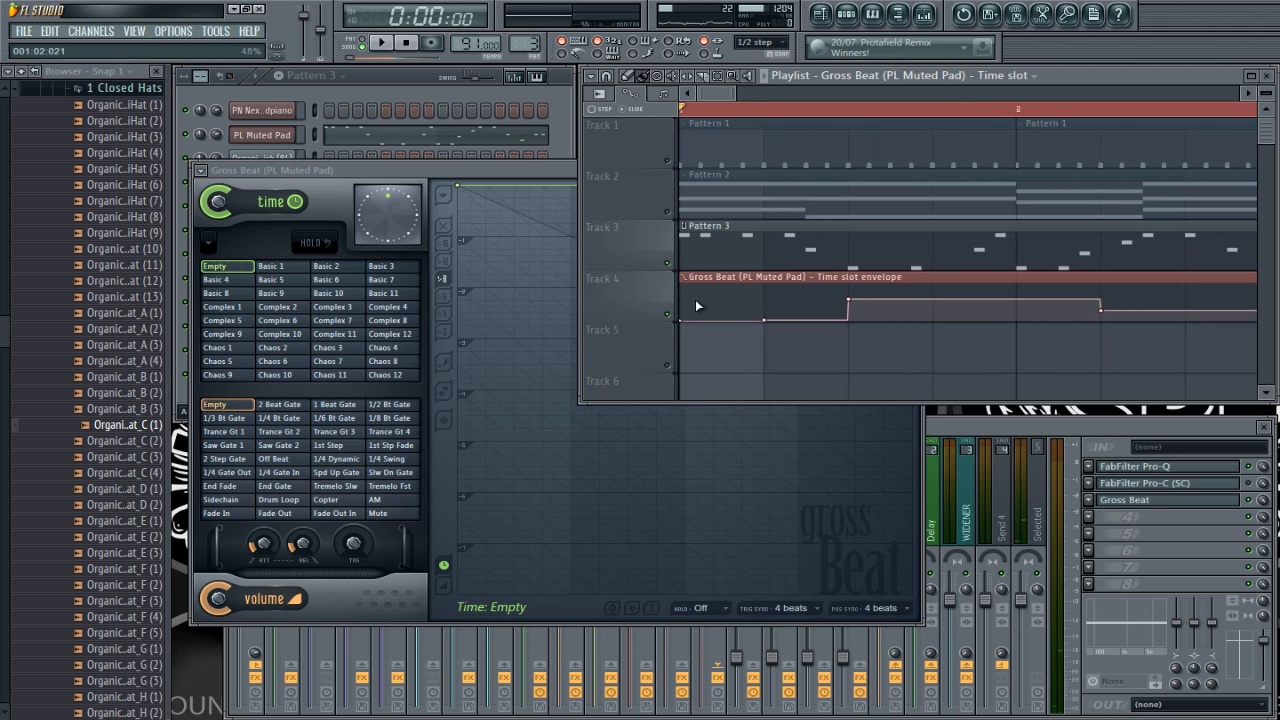
click(540, 215)
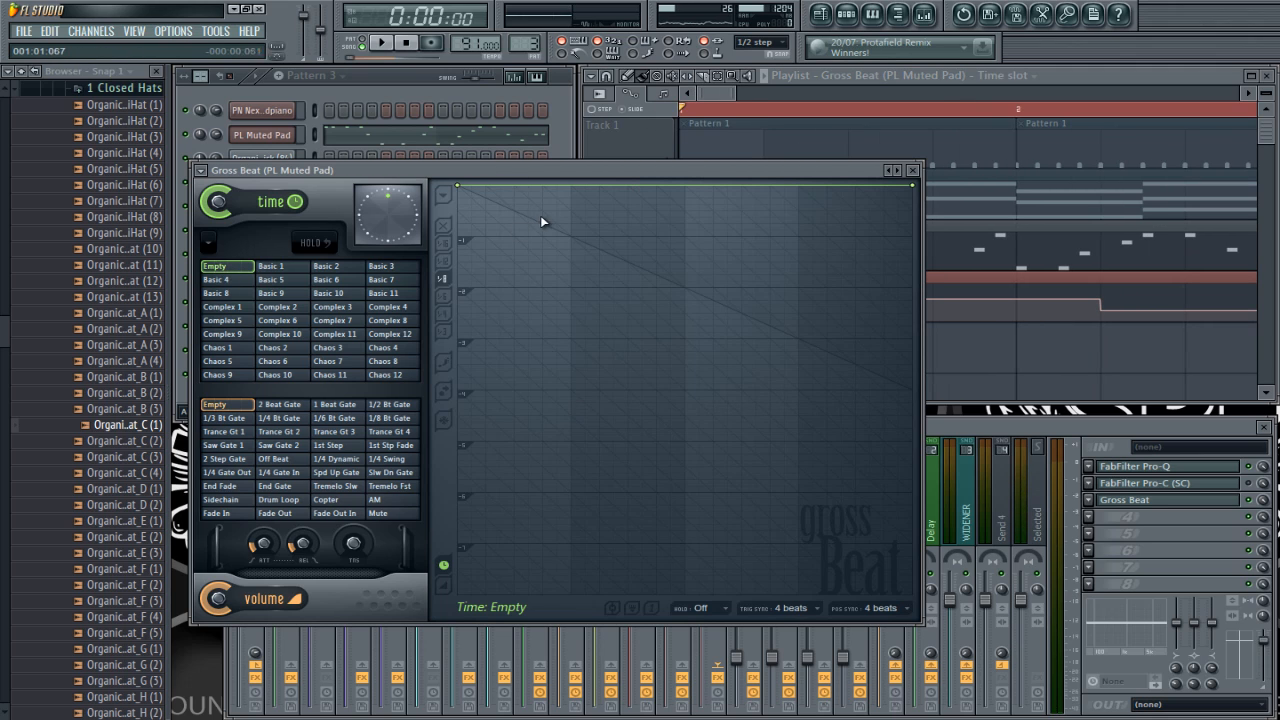
key(space)
key(space)
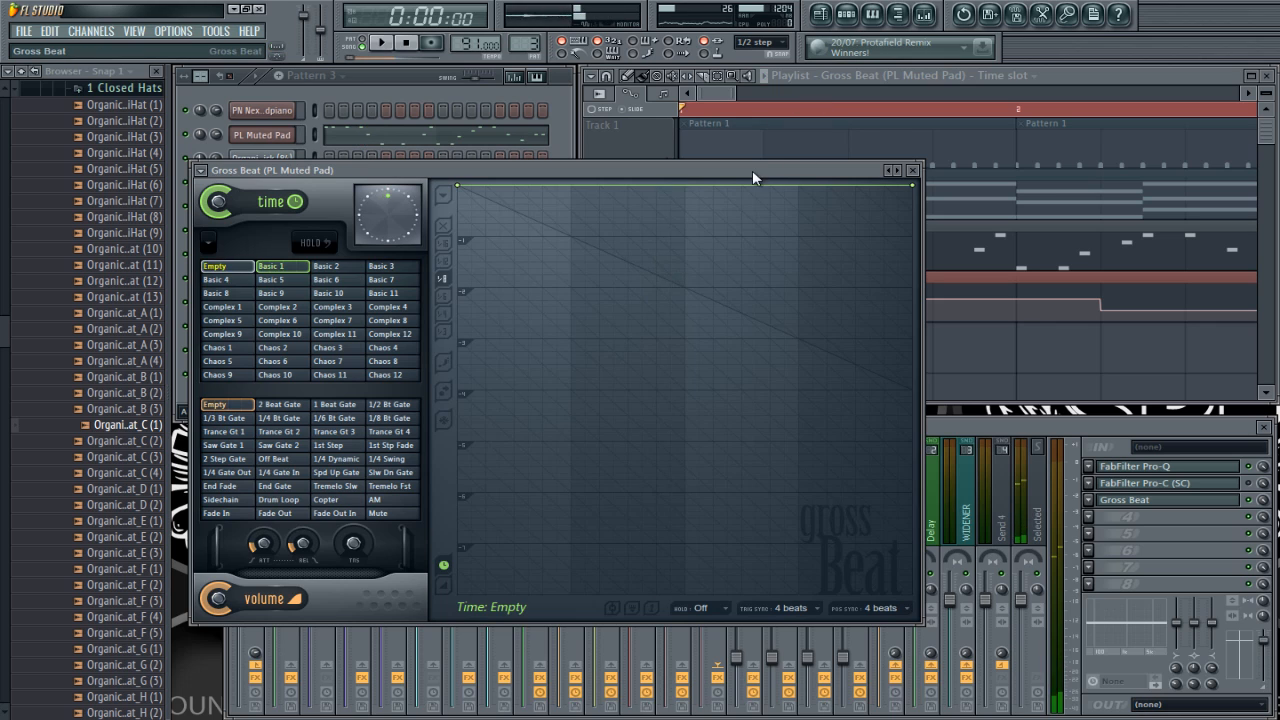
Step: Move the Gross Beat window and narrow the playlist window so that both are fully visible side by side
drag(752, 170, 726, 205)
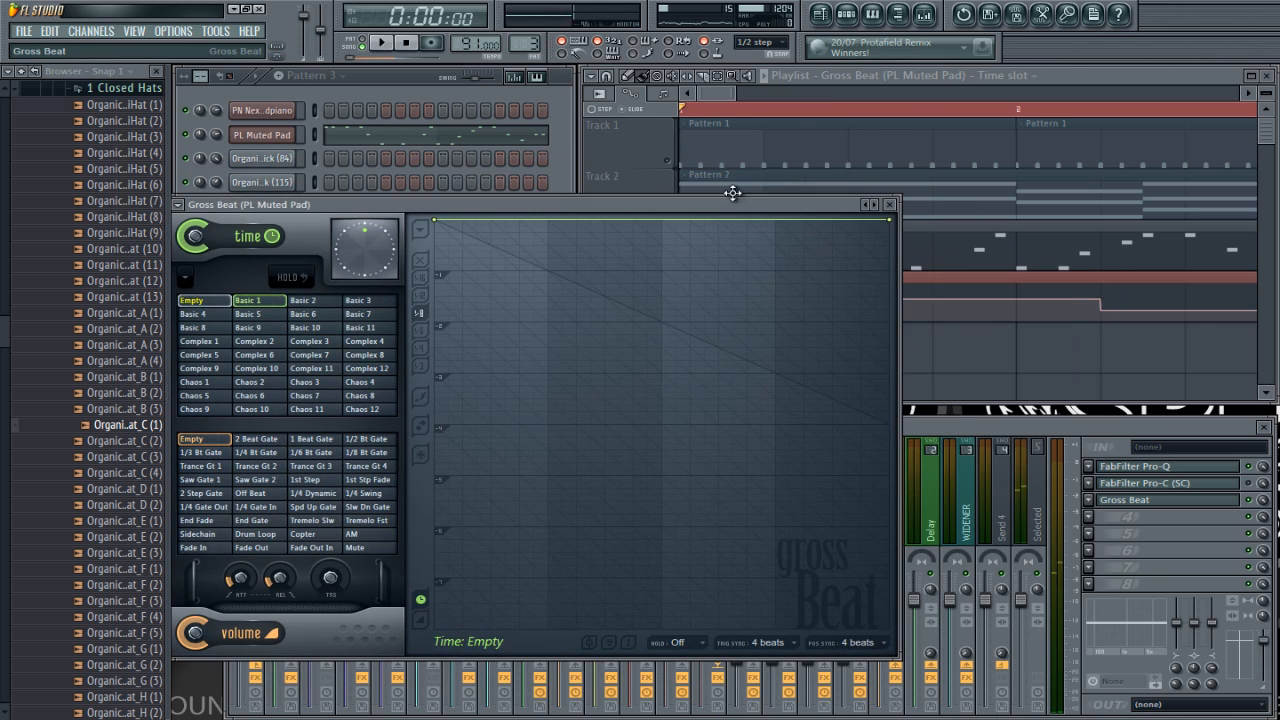
click(1066, 80)
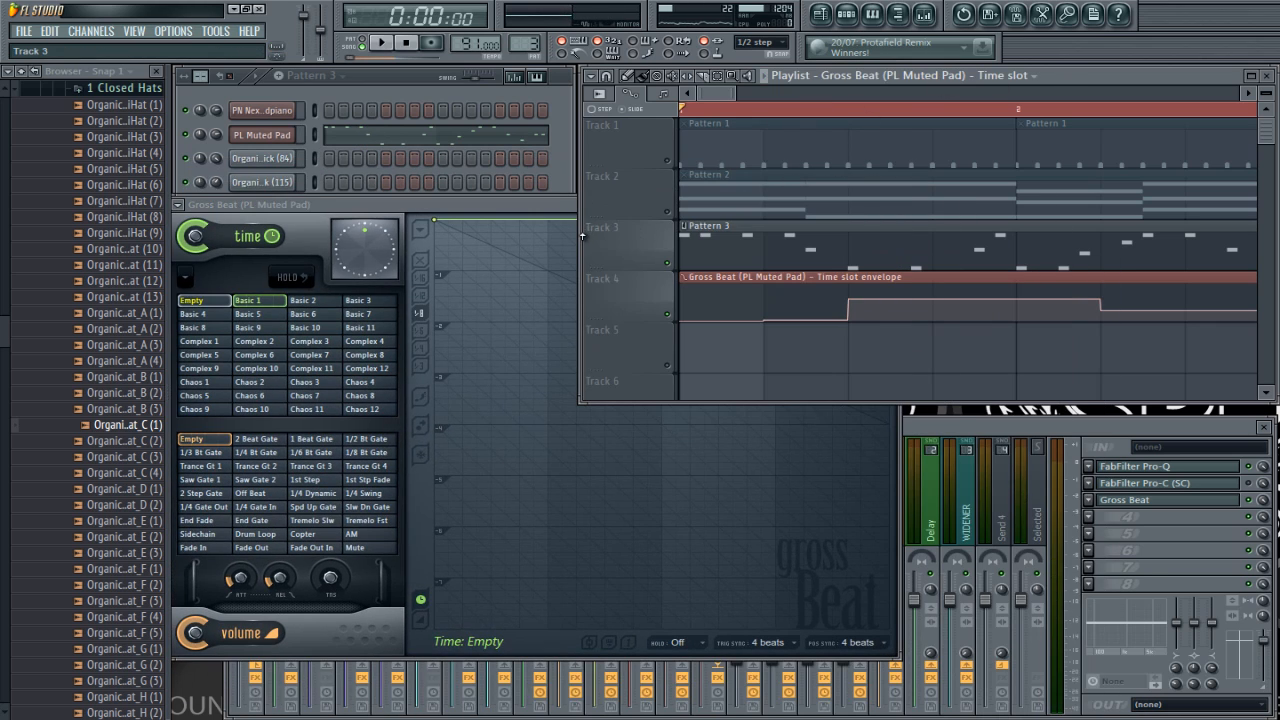
drag(580, 241, 908, 241)
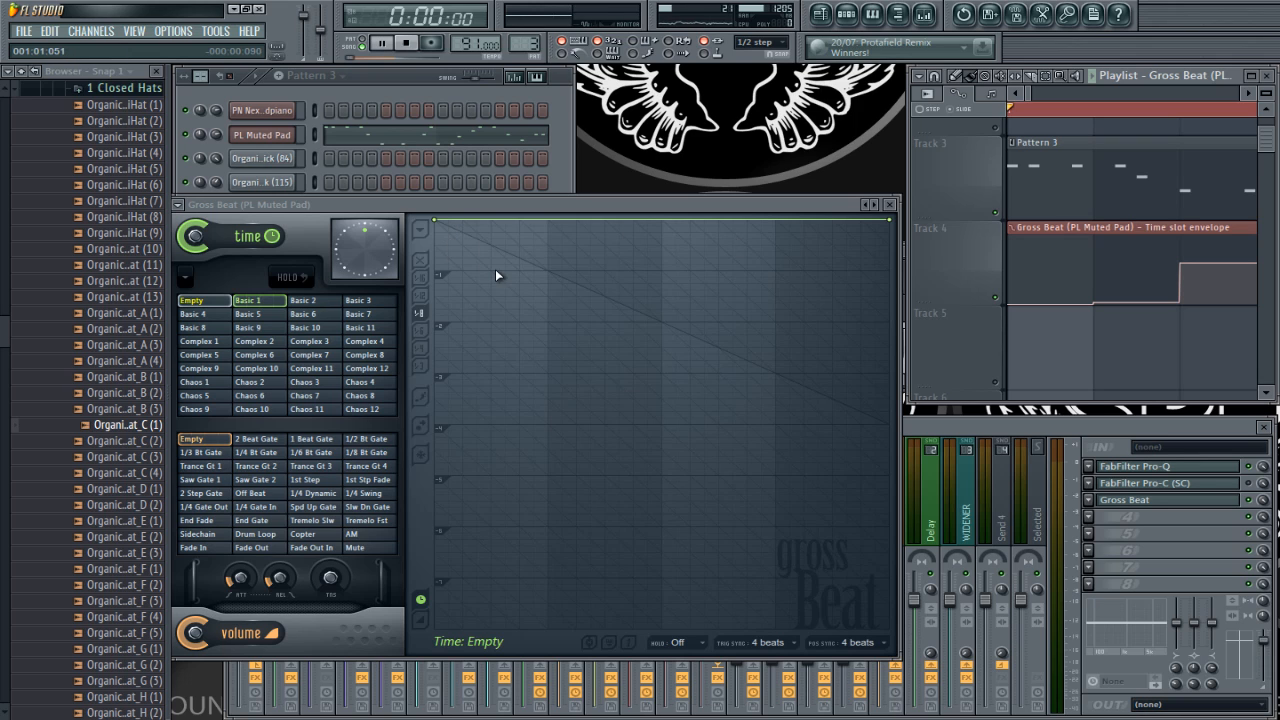
Step: Review Gross Beat's trigger sync options, and play the first bar to watch the time position run through the slot changes
key(space)
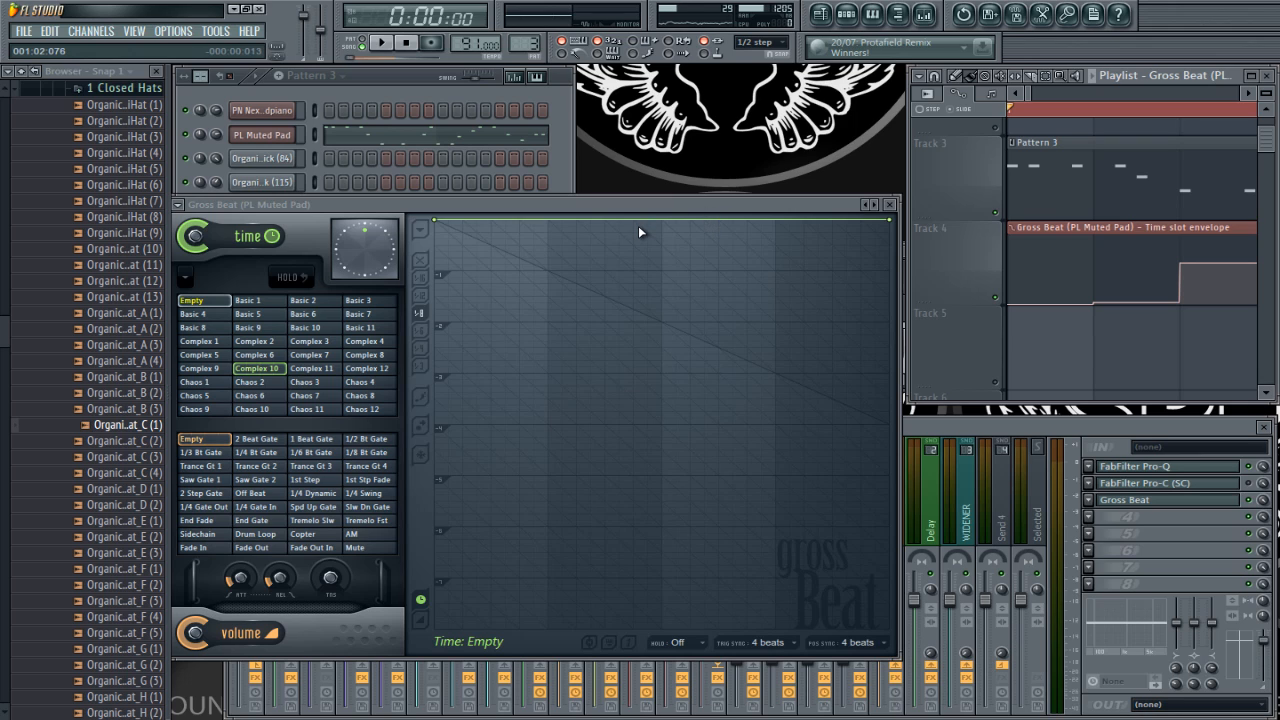
click(774, 650)
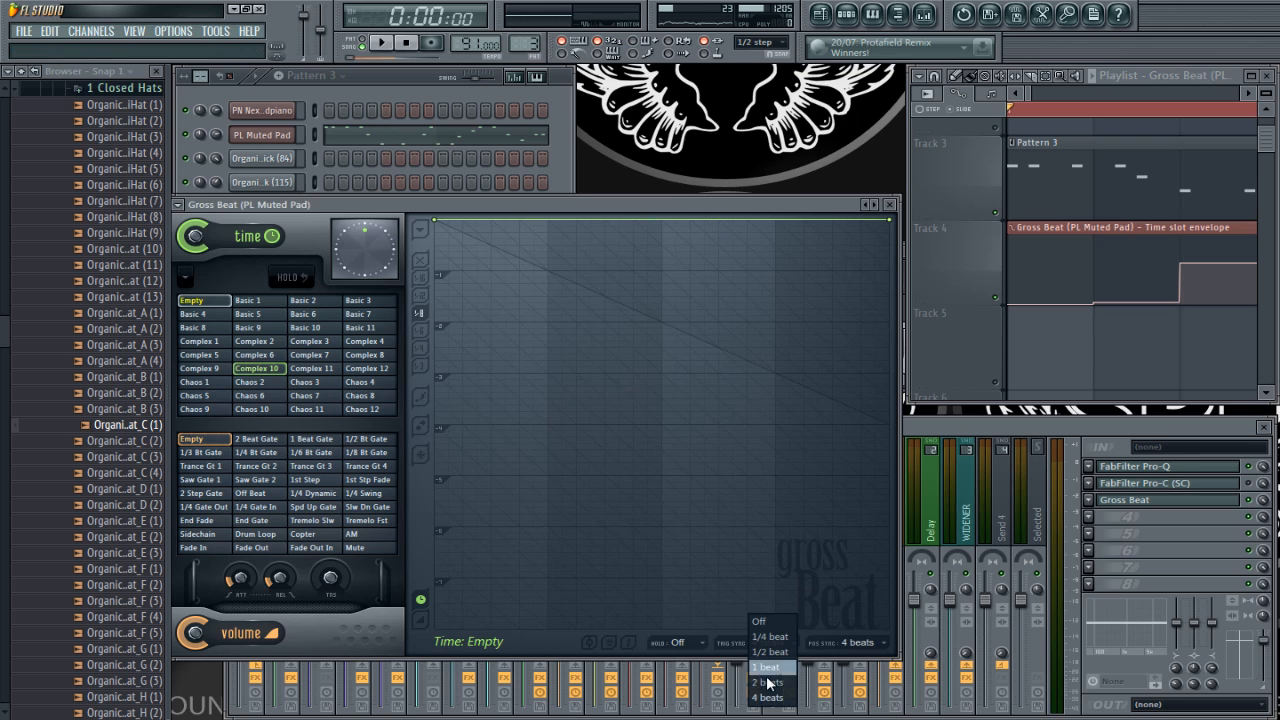
click(640, 645)
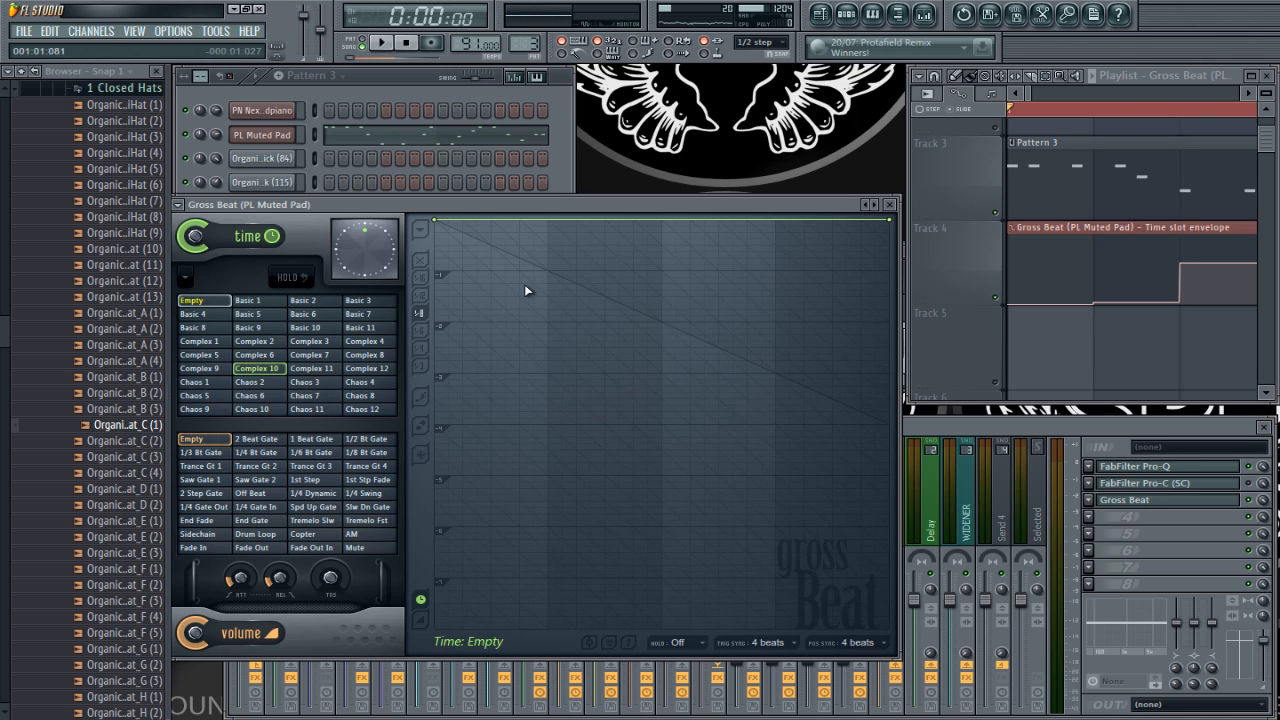
key(space)
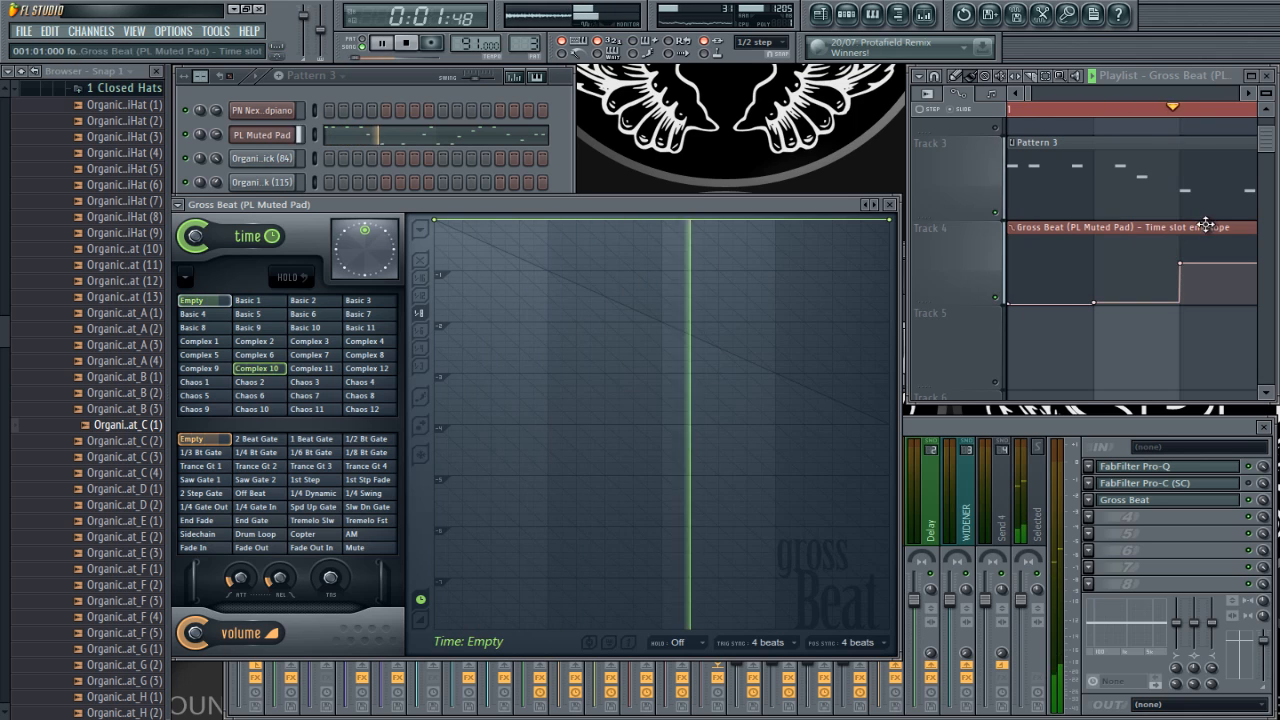
key(space)
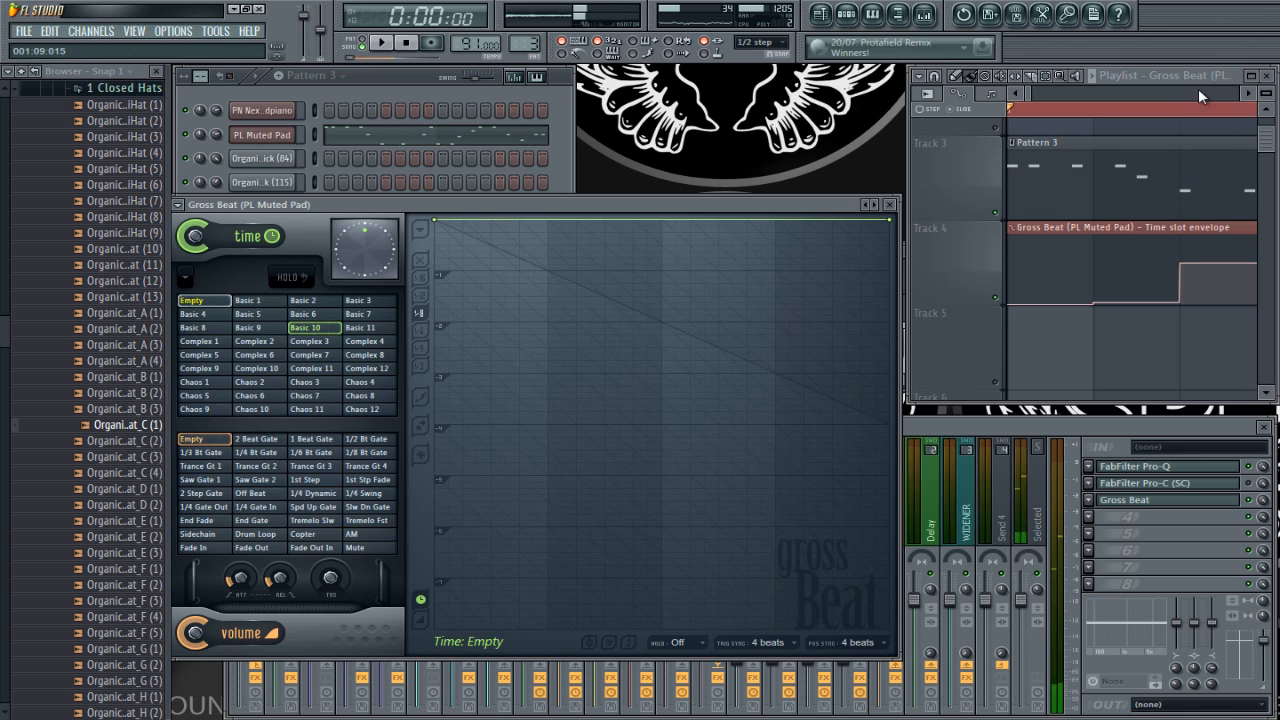
Step: Mark the playhead at the third time slot envelope point, select the Empty time slot, and briefly play the playlist
click(1184, 112)
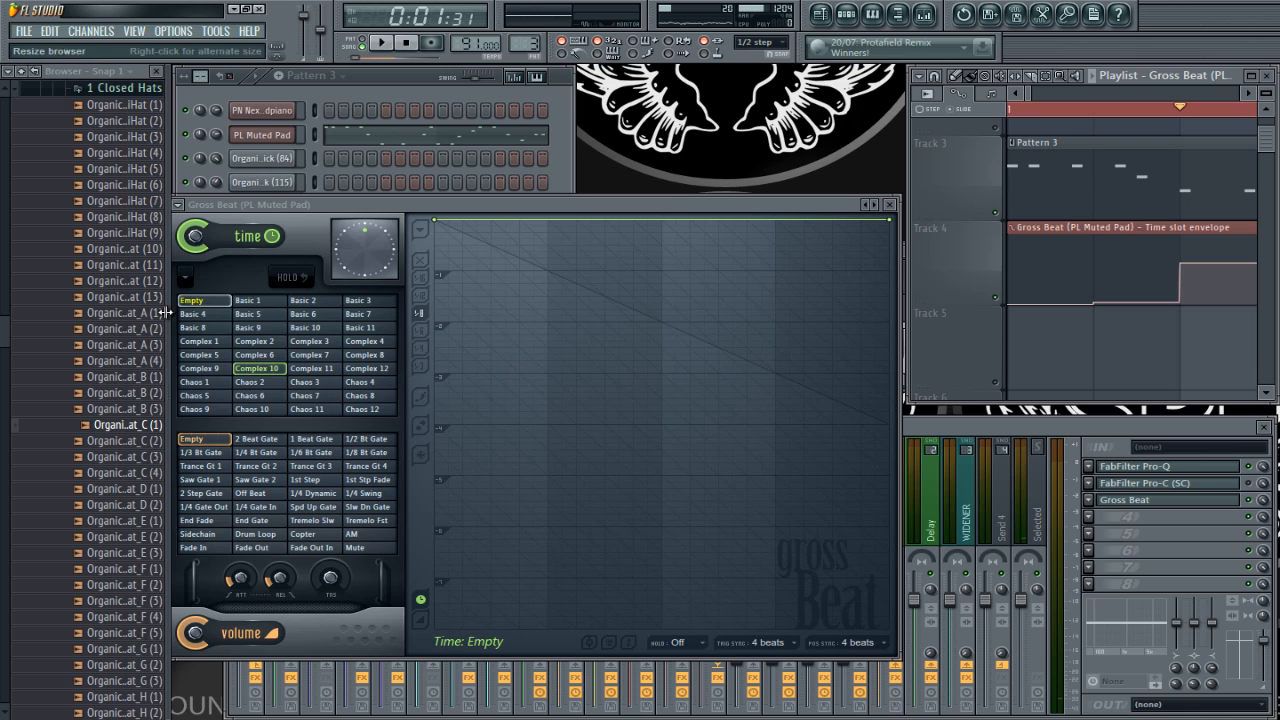
click(215, 301)
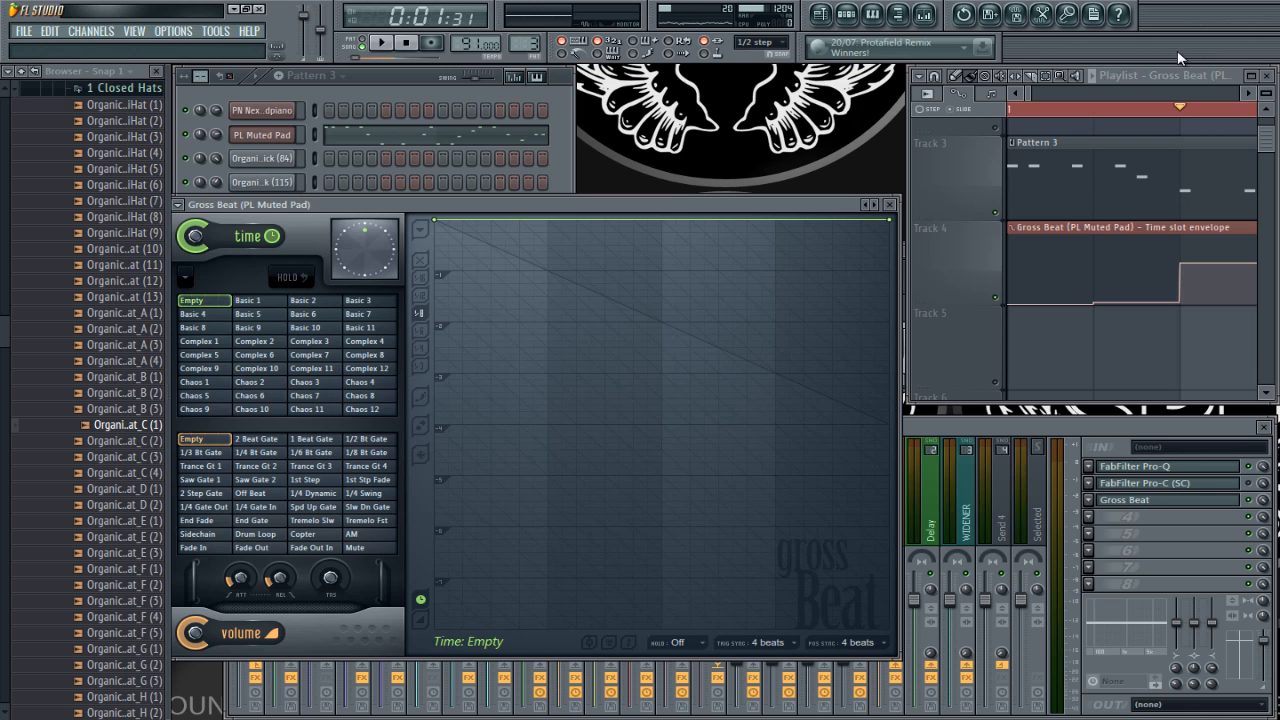
key(space)
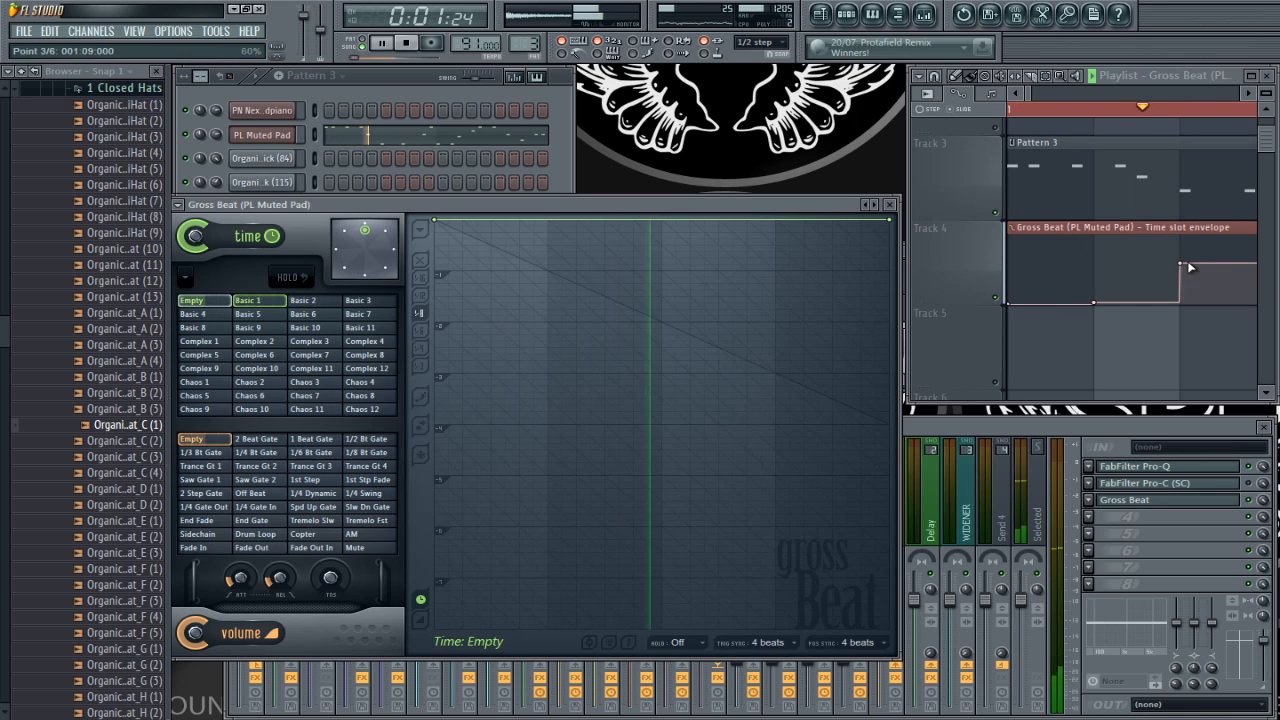
key(space)
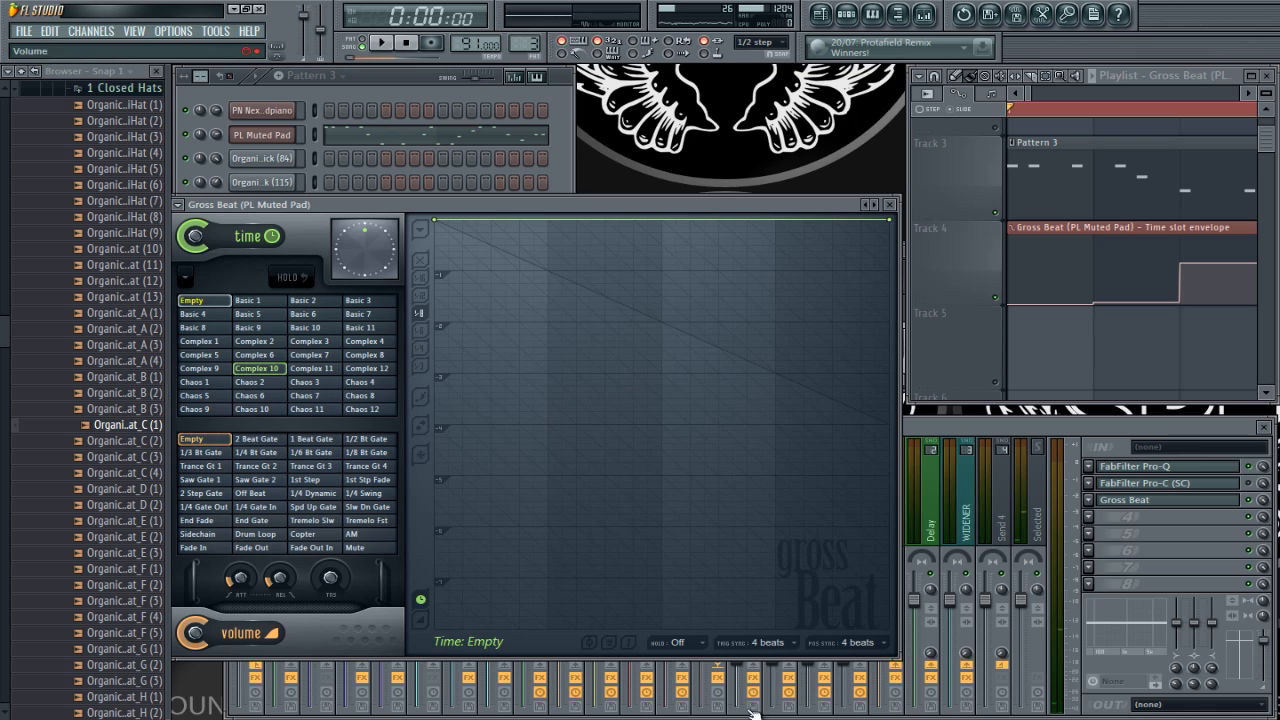
Step: Set the Empty time slot's trigger sync and position sync to 1/4 beat, and briefly play the playlist
click(769, 643)
click(767, 637)
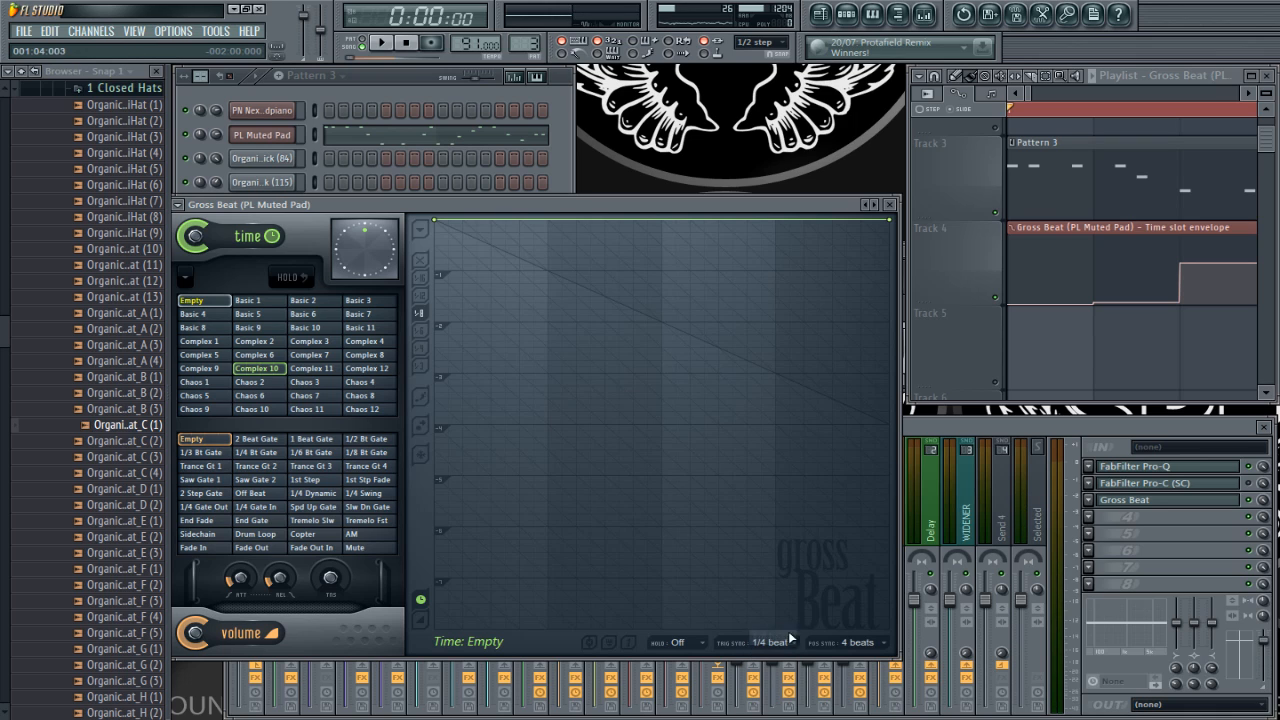
click(840, 643)
click(861, 638)
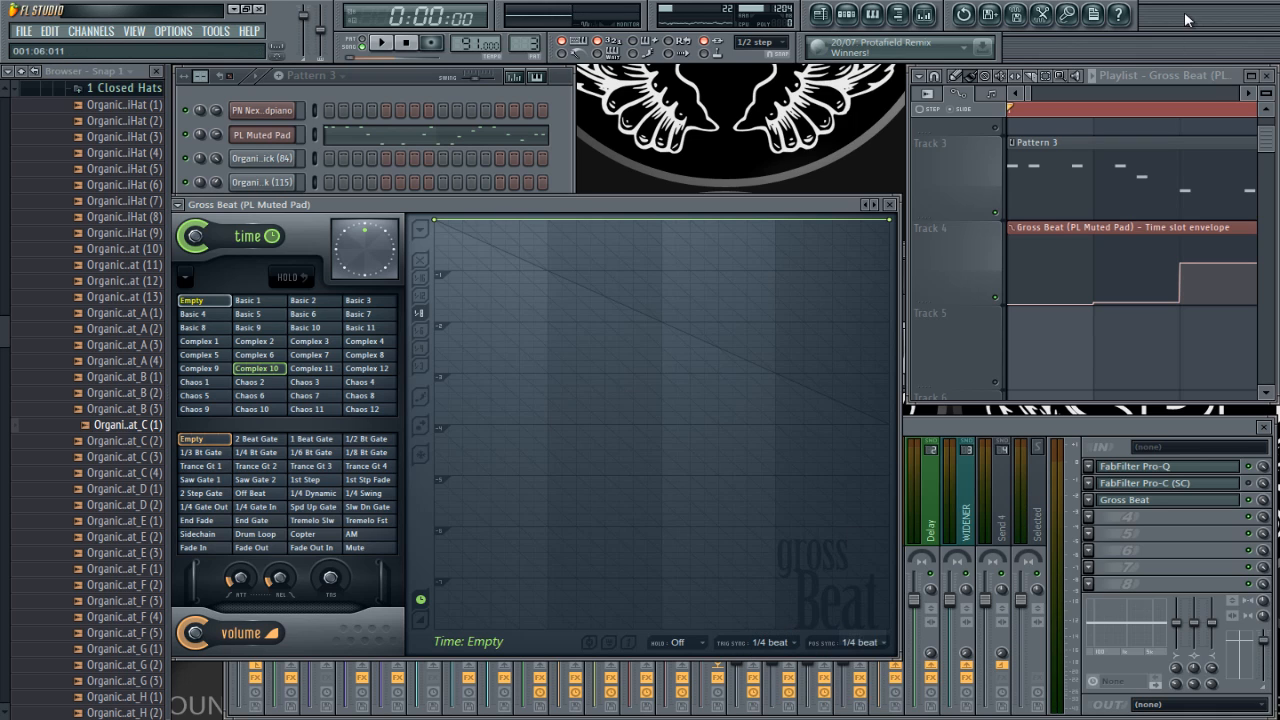
key(space)
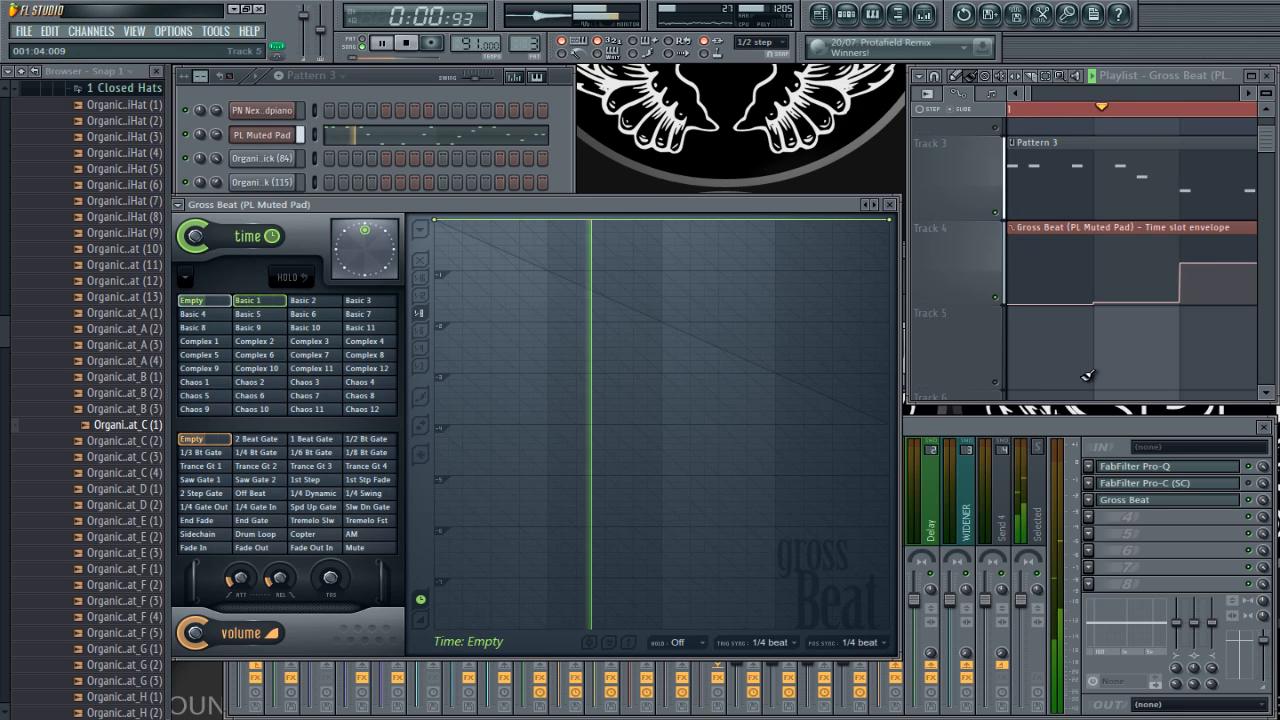
key(space)
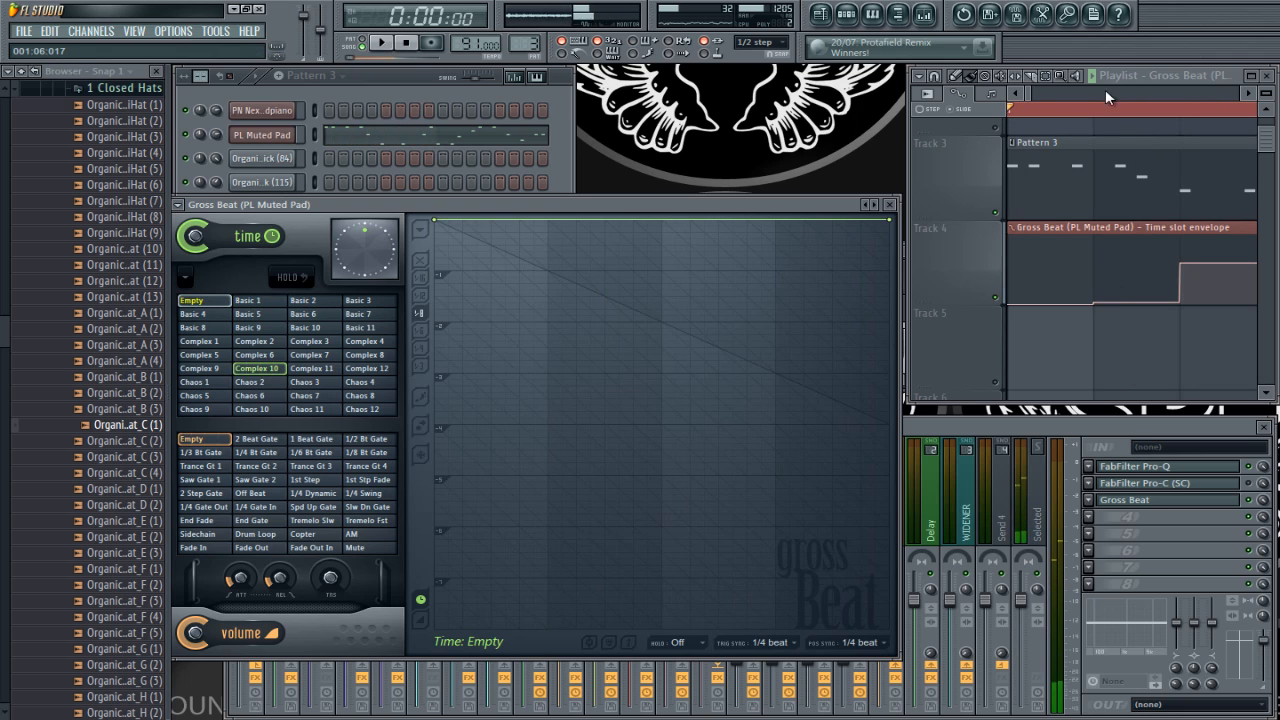
Step: Place the playhead at the second envelope point and set the Basic 1 time slot's trigger sync and position sync to 1/4 beat
click(1096, 108)
click(267, 304)
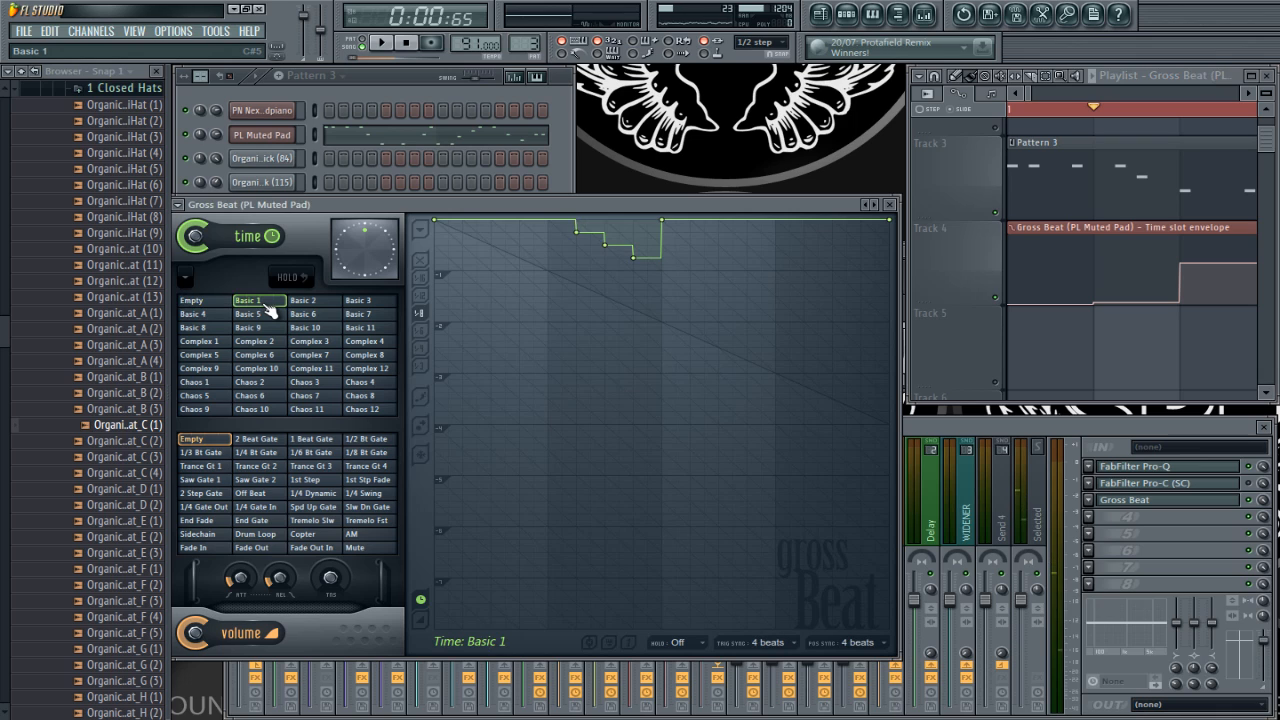
click(782, 642)
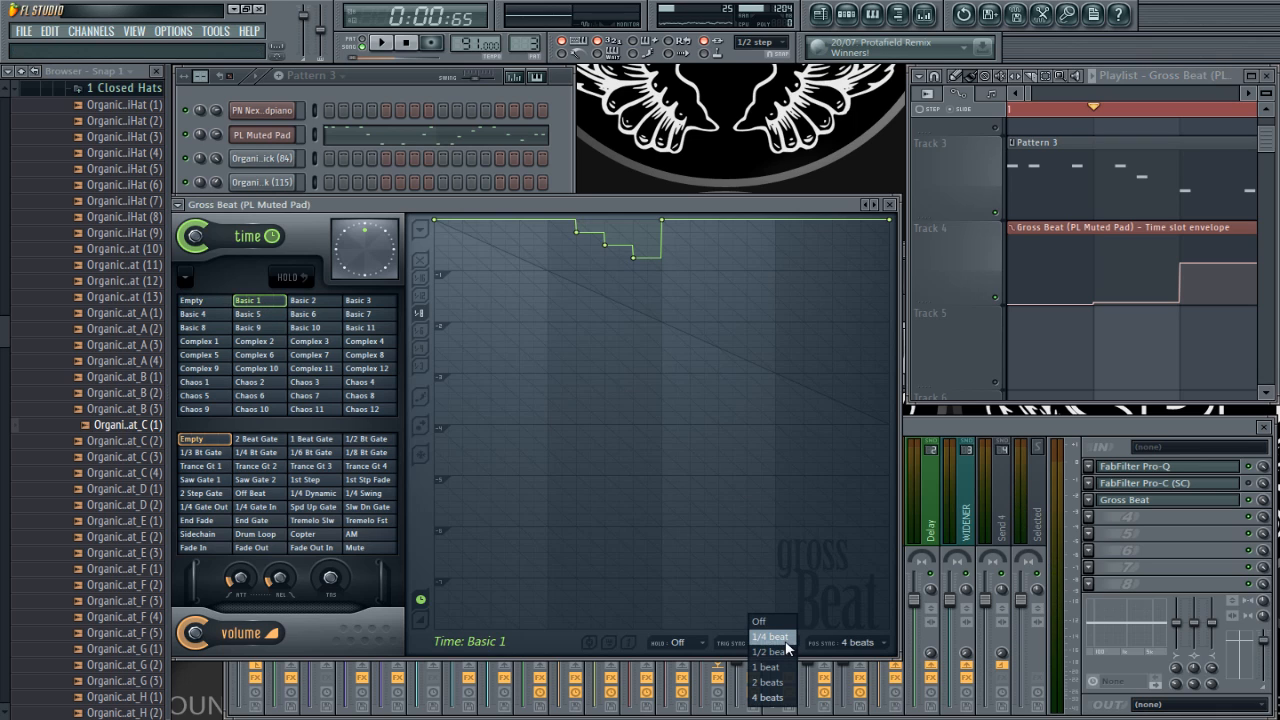
click(782, 637)
click(858, 642)
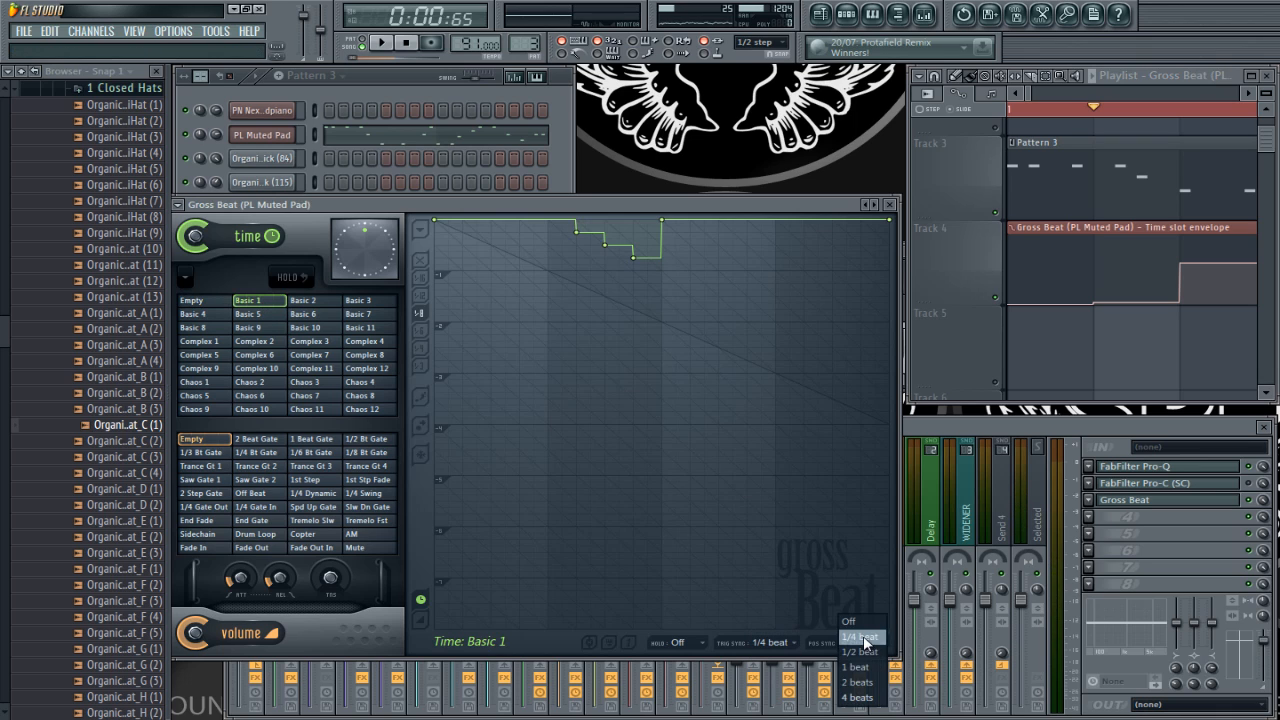
click(845, 637)
click(775, 642)
click(684, 654)
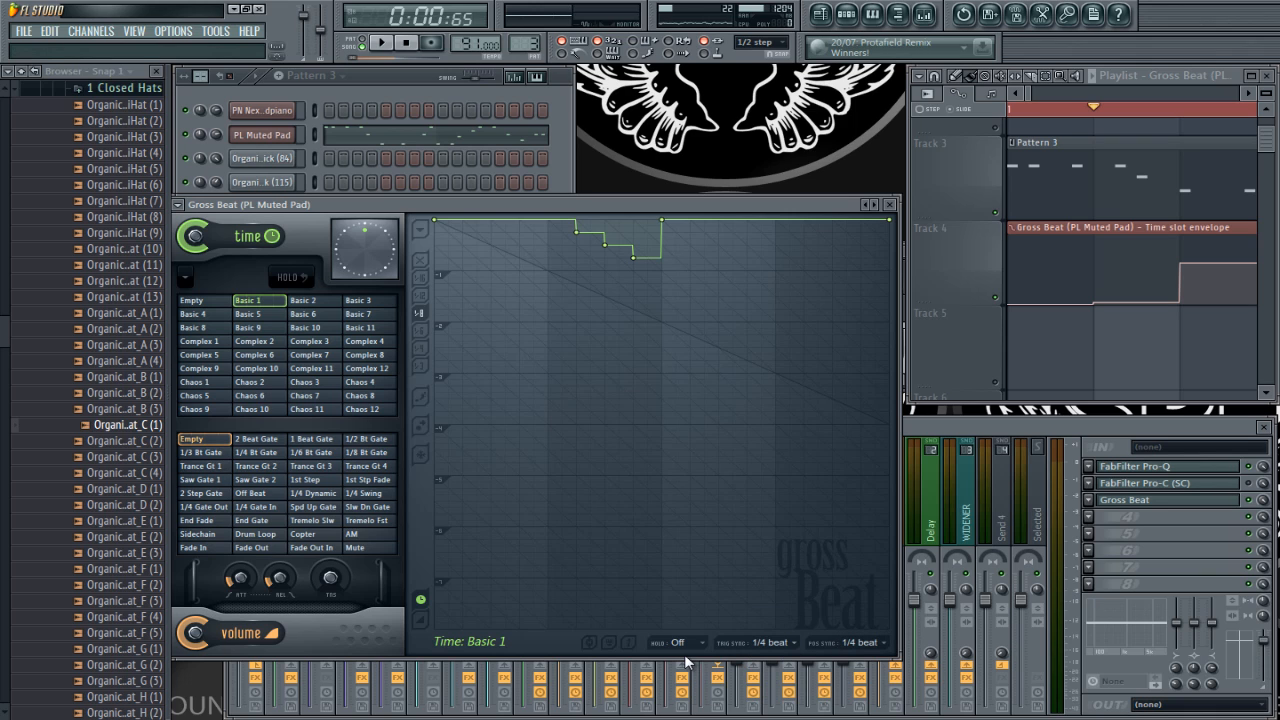
Step: Play the playlist to hear the slot changes, and inspect the envelope around bar 2
key(space)
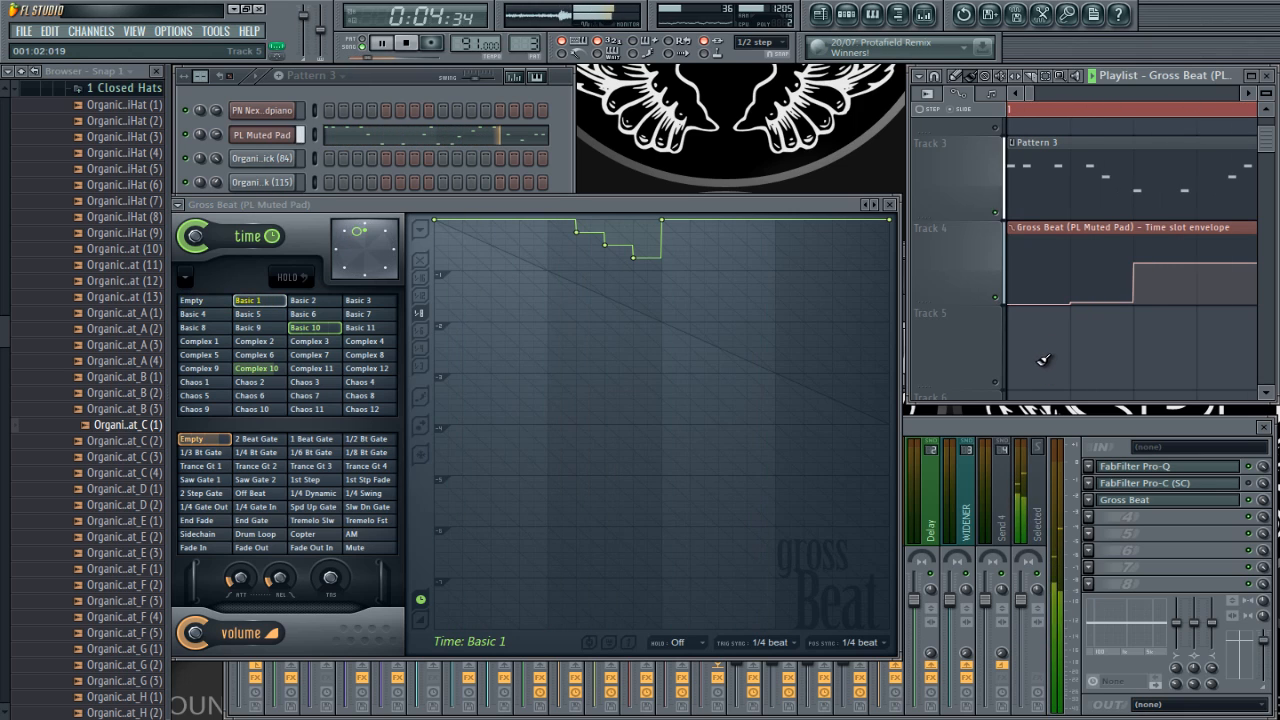
scroll(1021, 354, down, 2)
scroll(1160, 351, up, 2)
key(space)
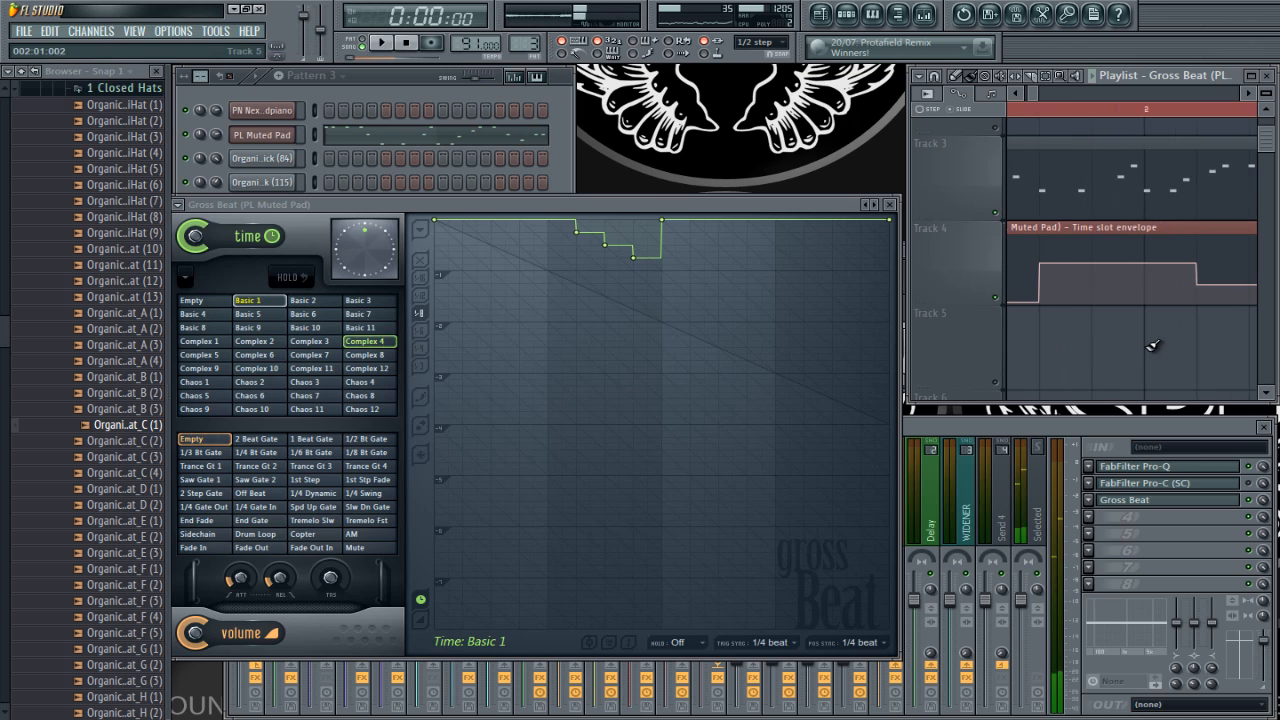
Step: Paste the value of the envelope point at 002:05:000 into a new hold point at 002:01:000, and delete the original point
right_click(1197, 286)
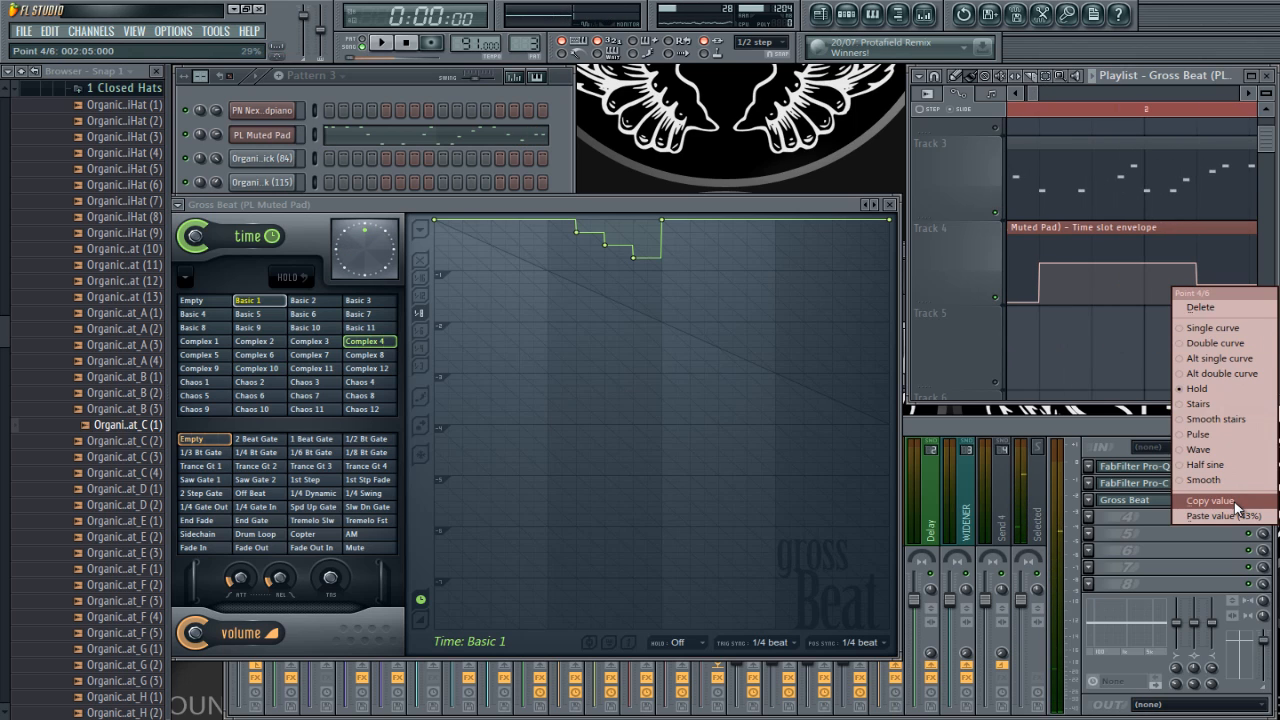
click(1237, 503)
right_click(1144, 286)
right_click(1146, 286)
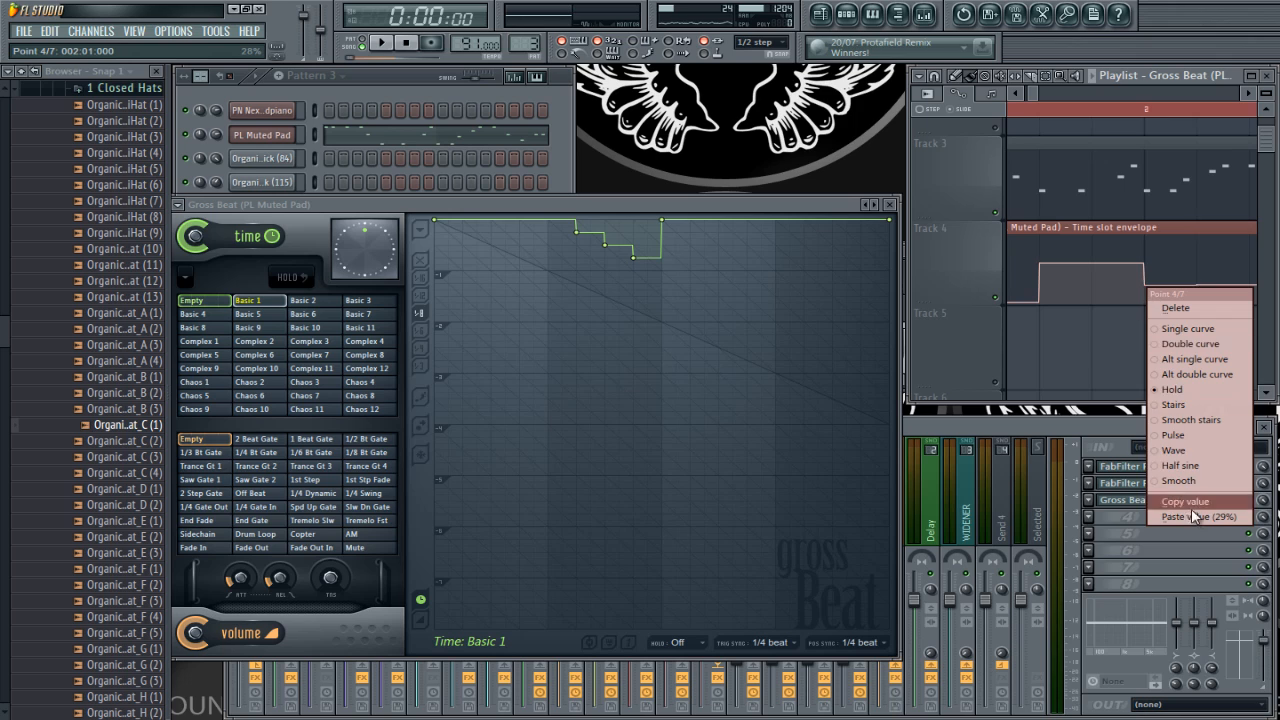
click(1238, 515)
right_click(1204, 283)
click(1202, 308)
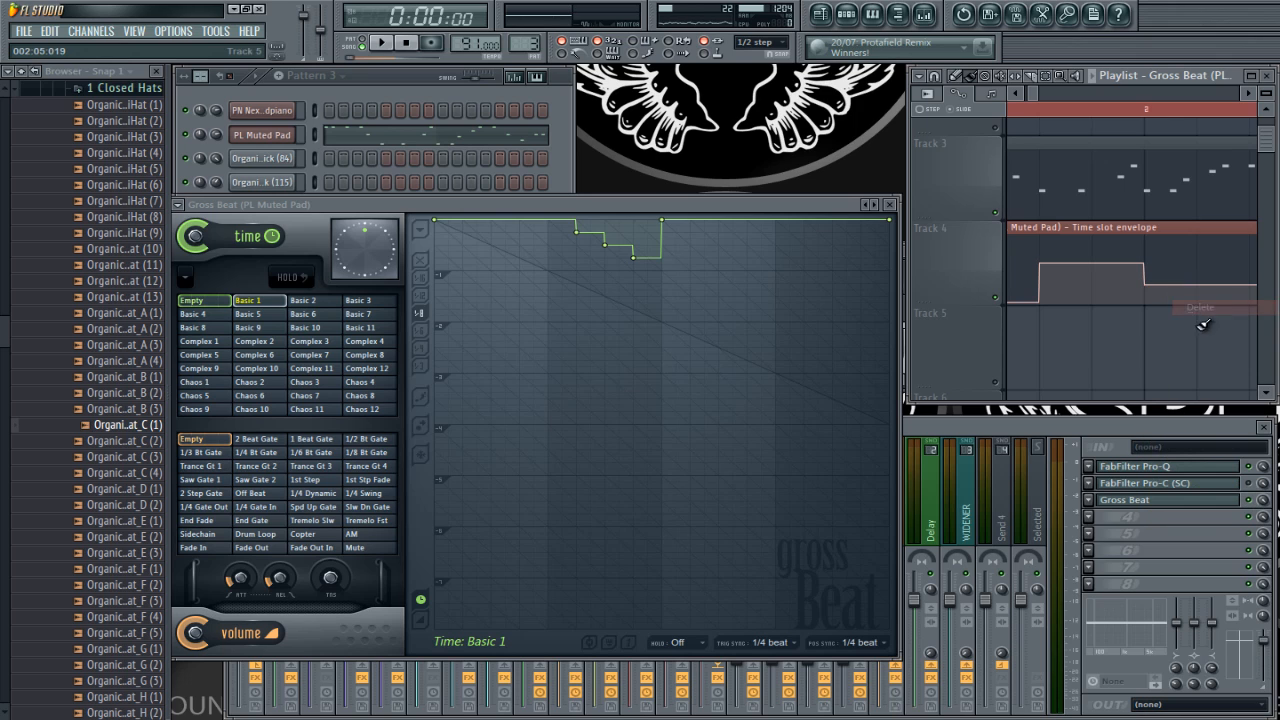
scroll(1184, 279, down, 2)
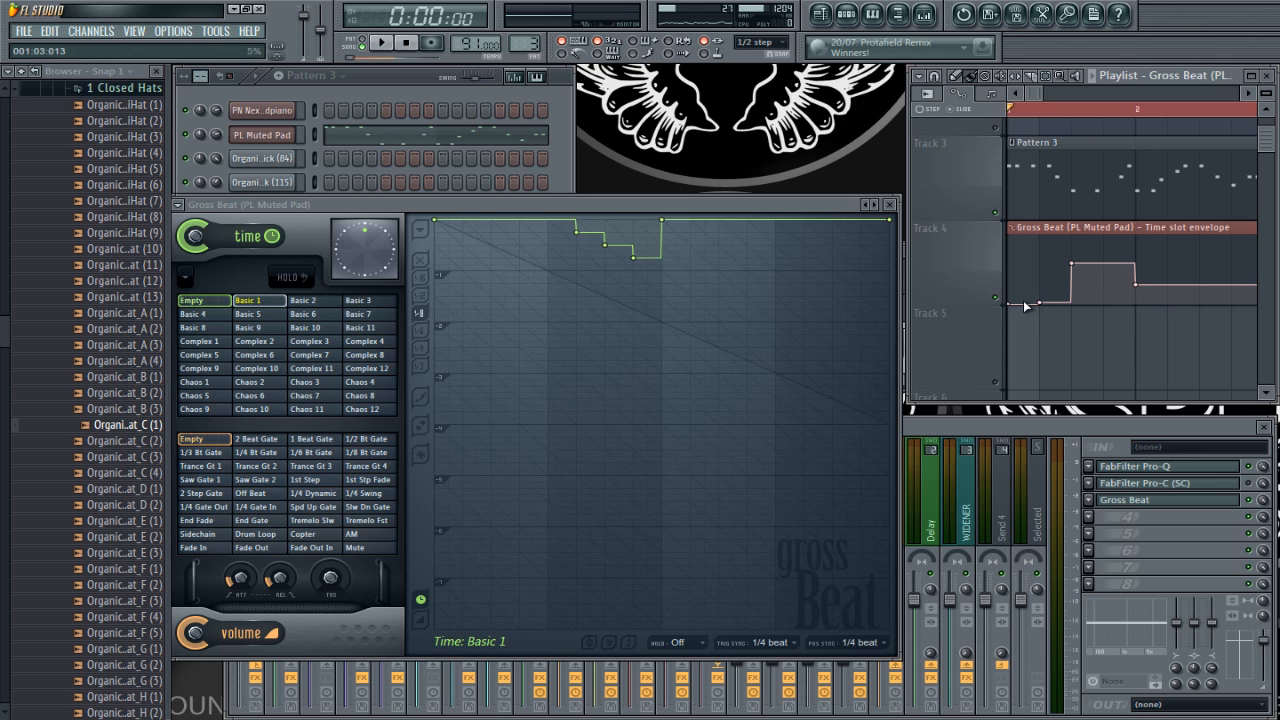
Step: Play the first bar to hear the time slot changes with the edited envelope
key(space)
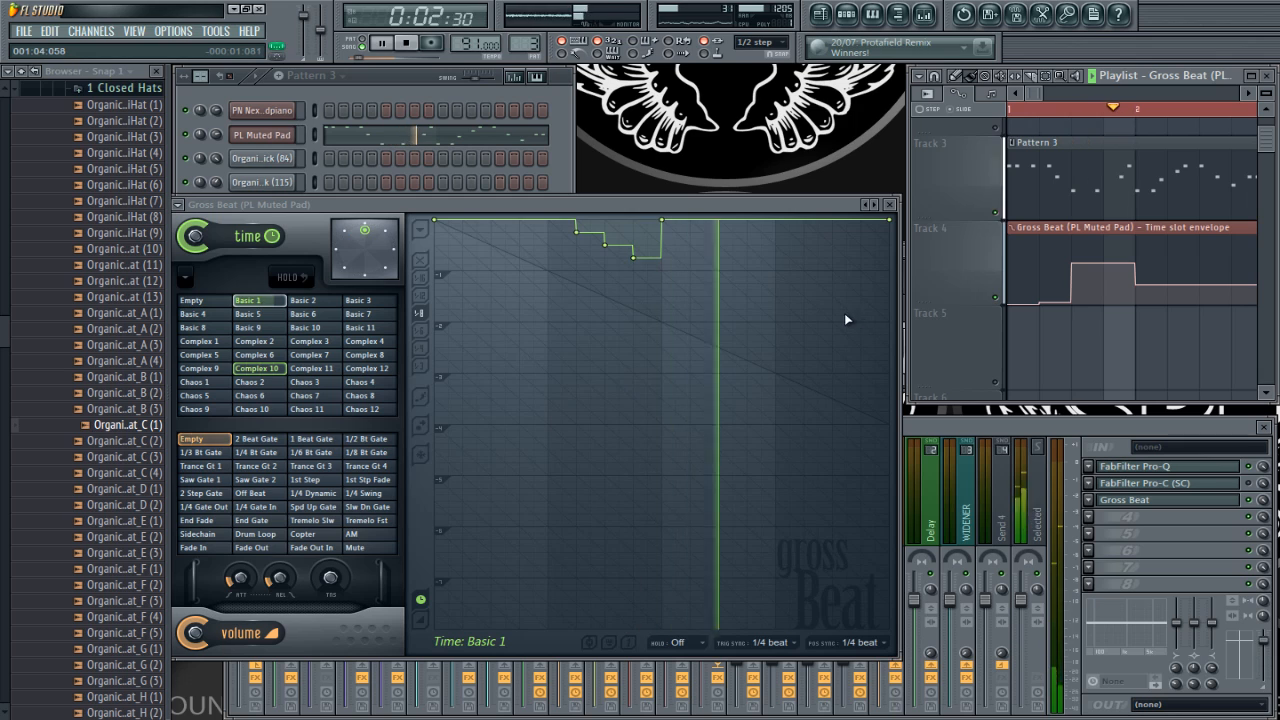
key(space)
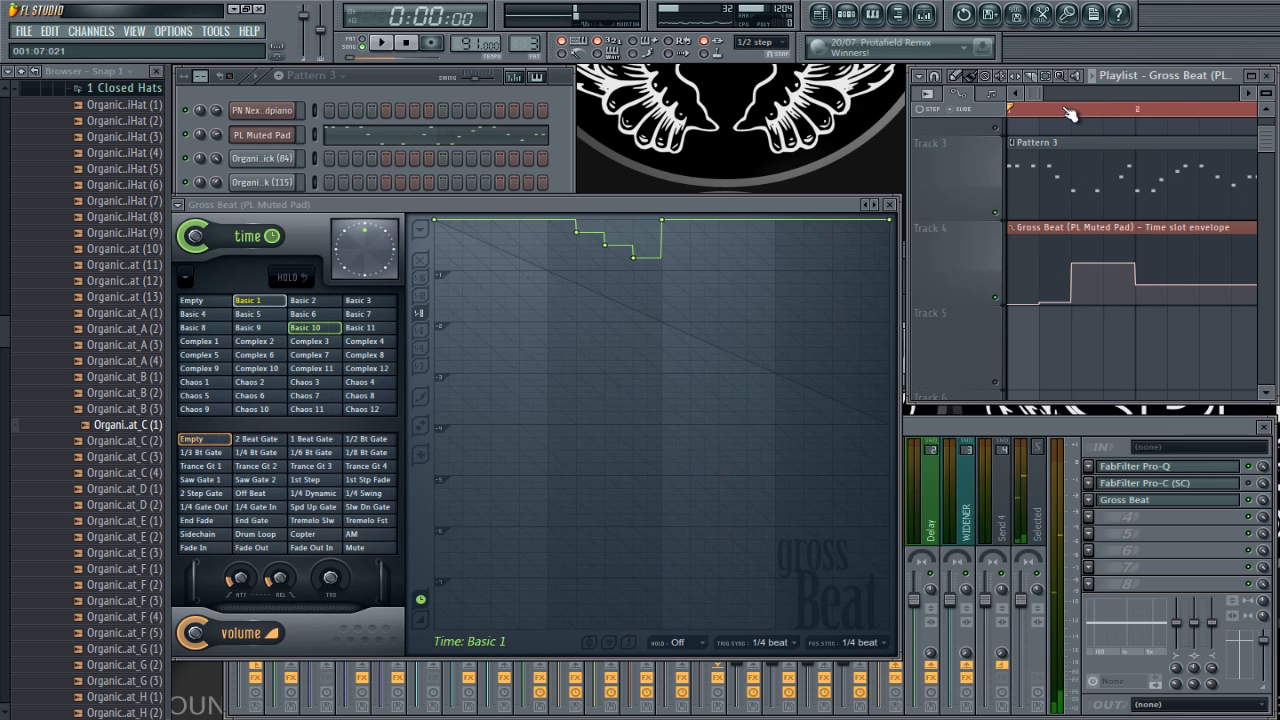
Step: Turn off trigger sync and position sync for the Complex 10 time slot, and play from the third envelope point
click(1071, 110)
click(266, 370)
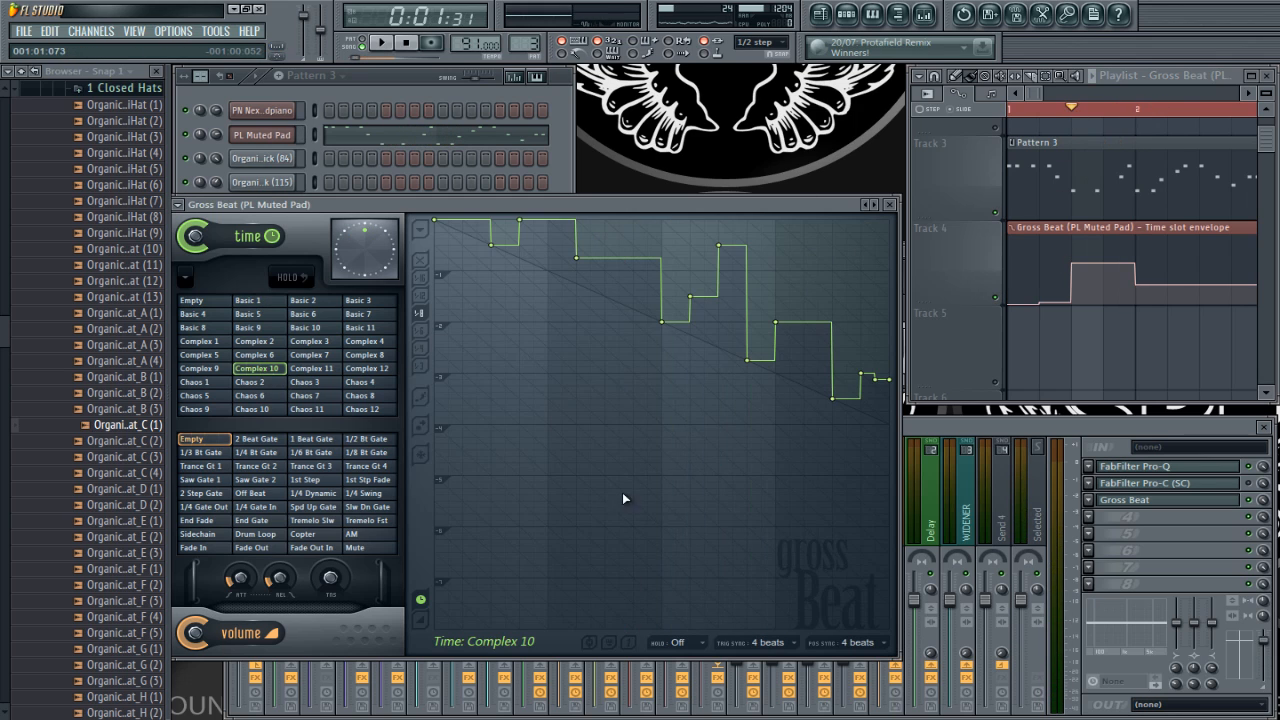
click(783, 640)
click(770, 621)
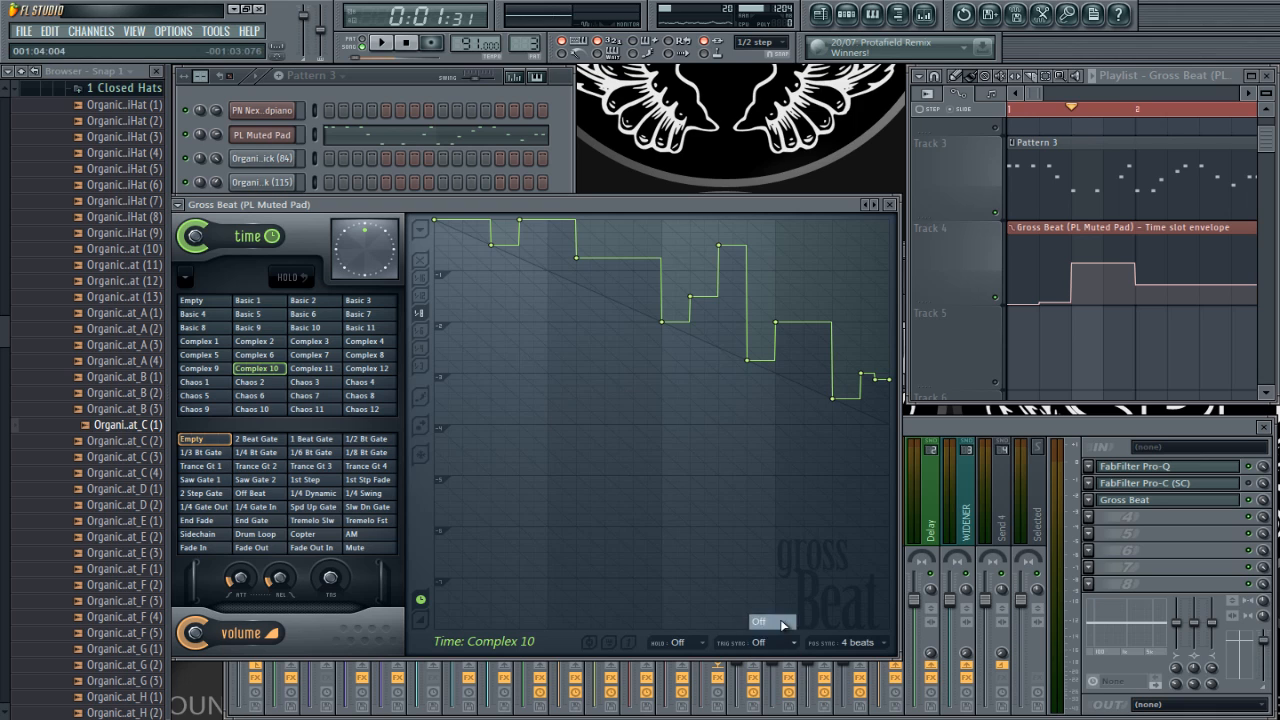
click(855, 642)
click(866, 624)
key(space)
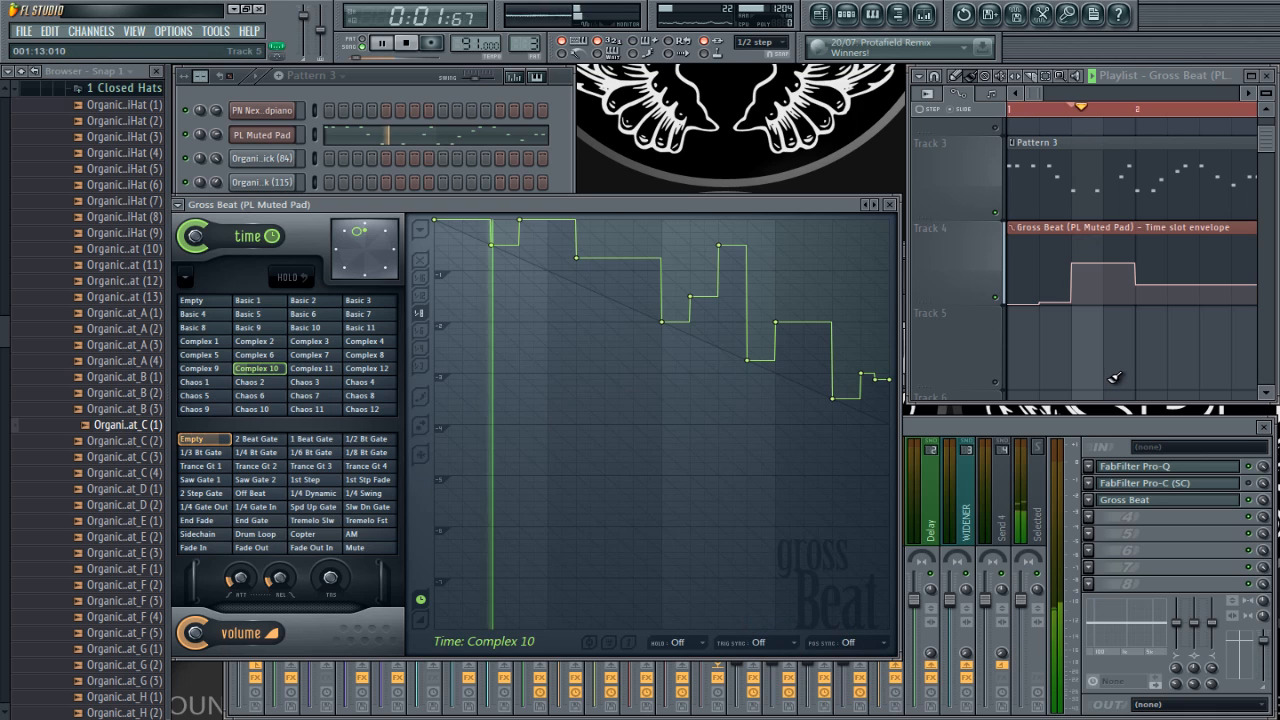
key(space)
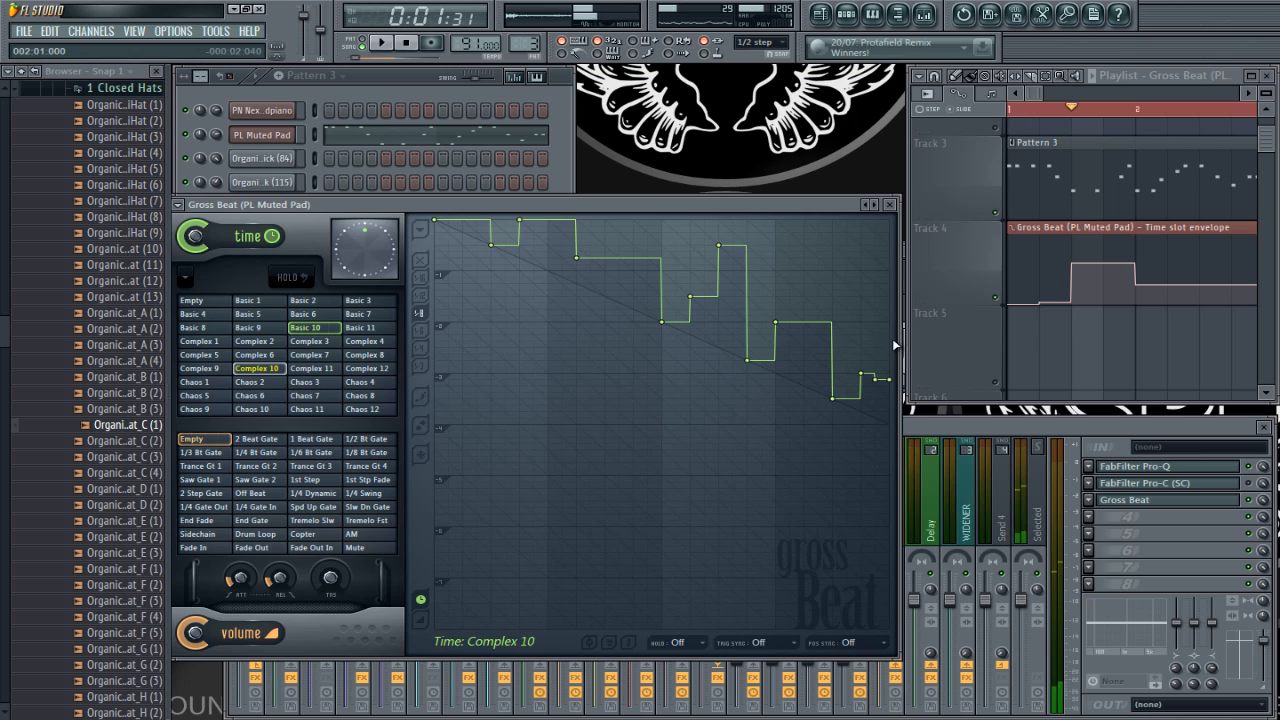
Step: Copy the slot value of Complex 7 and paste it into the envelope point at 001:09:000
click(310, 355)
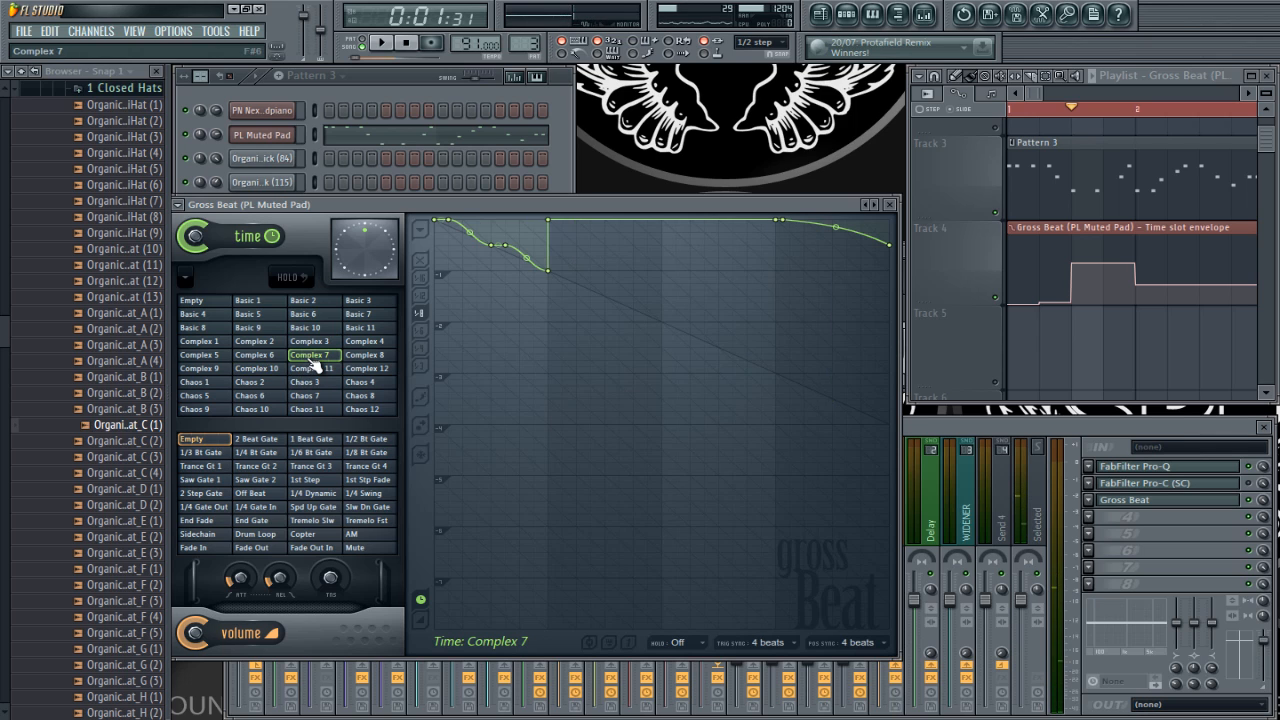
right_click(313, 365)
click(367, 556)
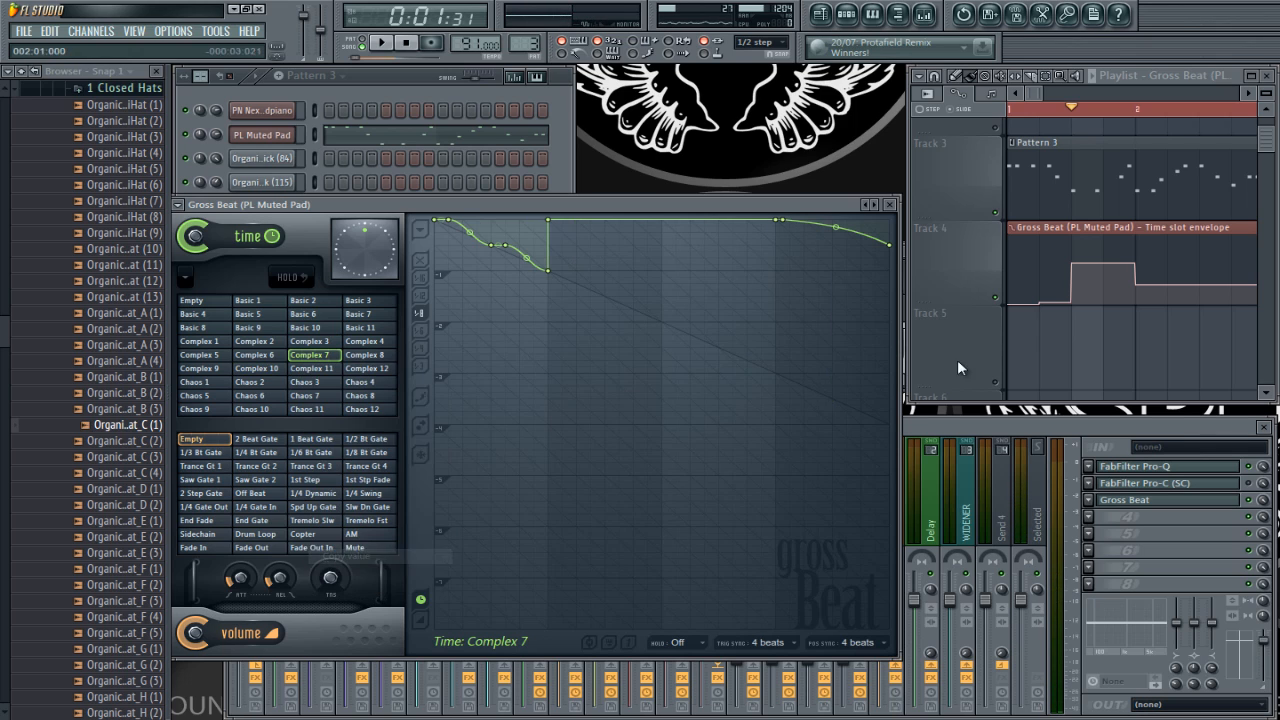
right_click(1081, 259)
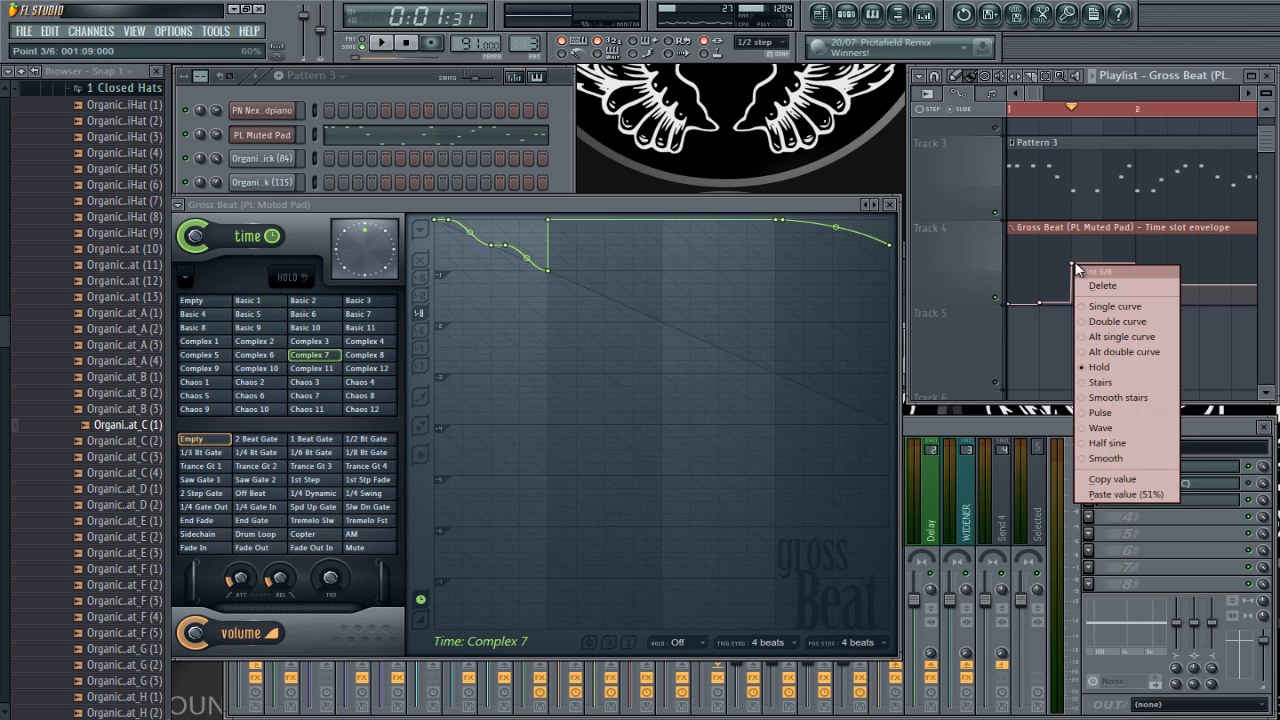
click(1120, 490)
Step: Play the playlist repeatedly to hear the Complex 7 slot at the third envelope point
key(space)
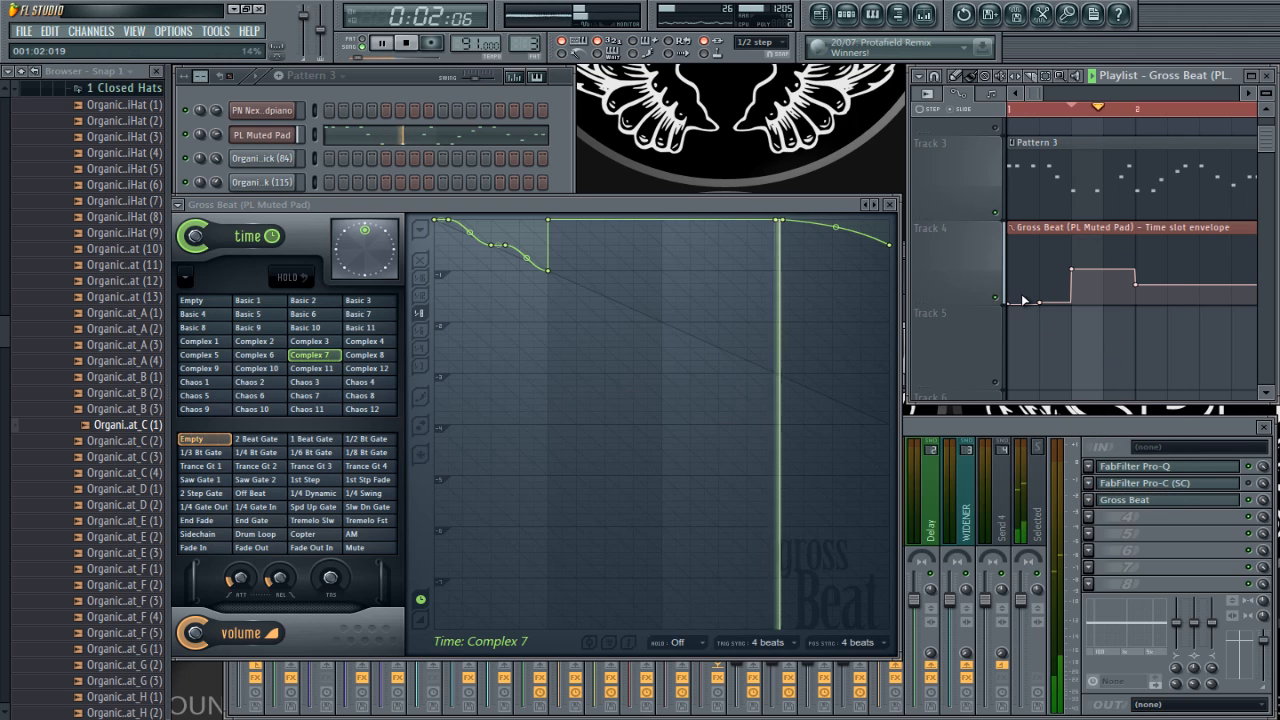
key(space)
key(space)
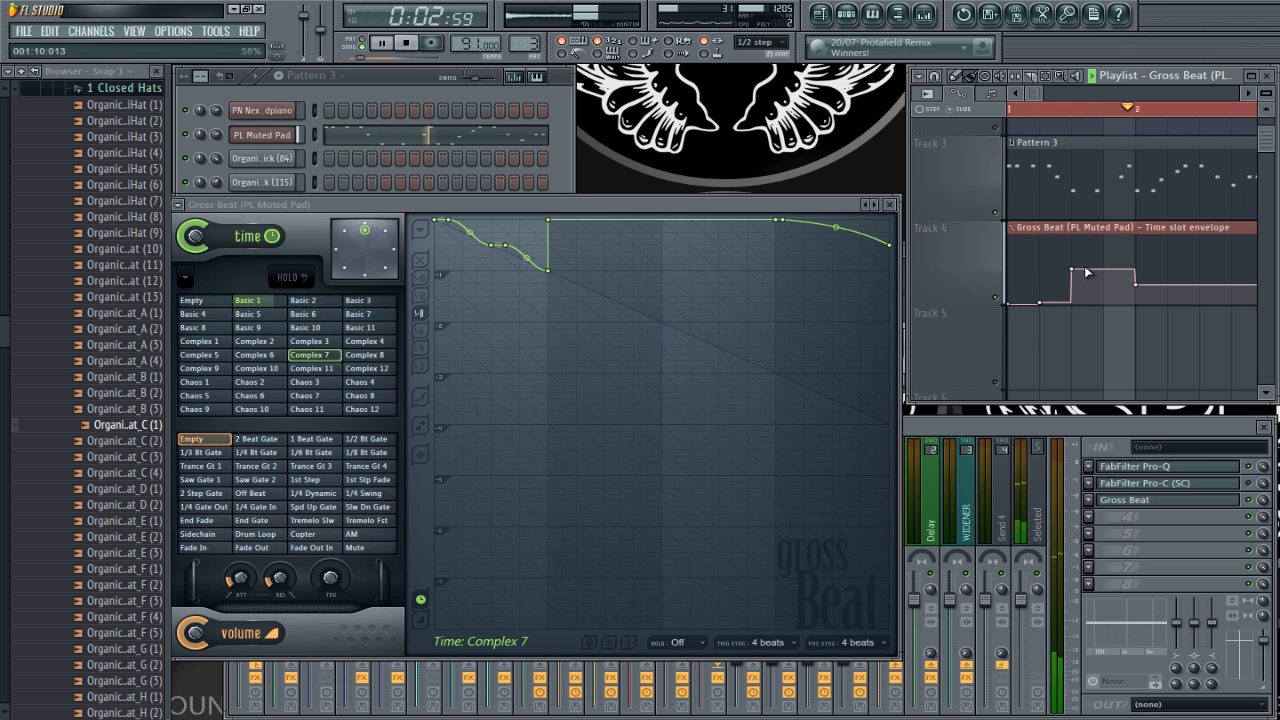
key(space)
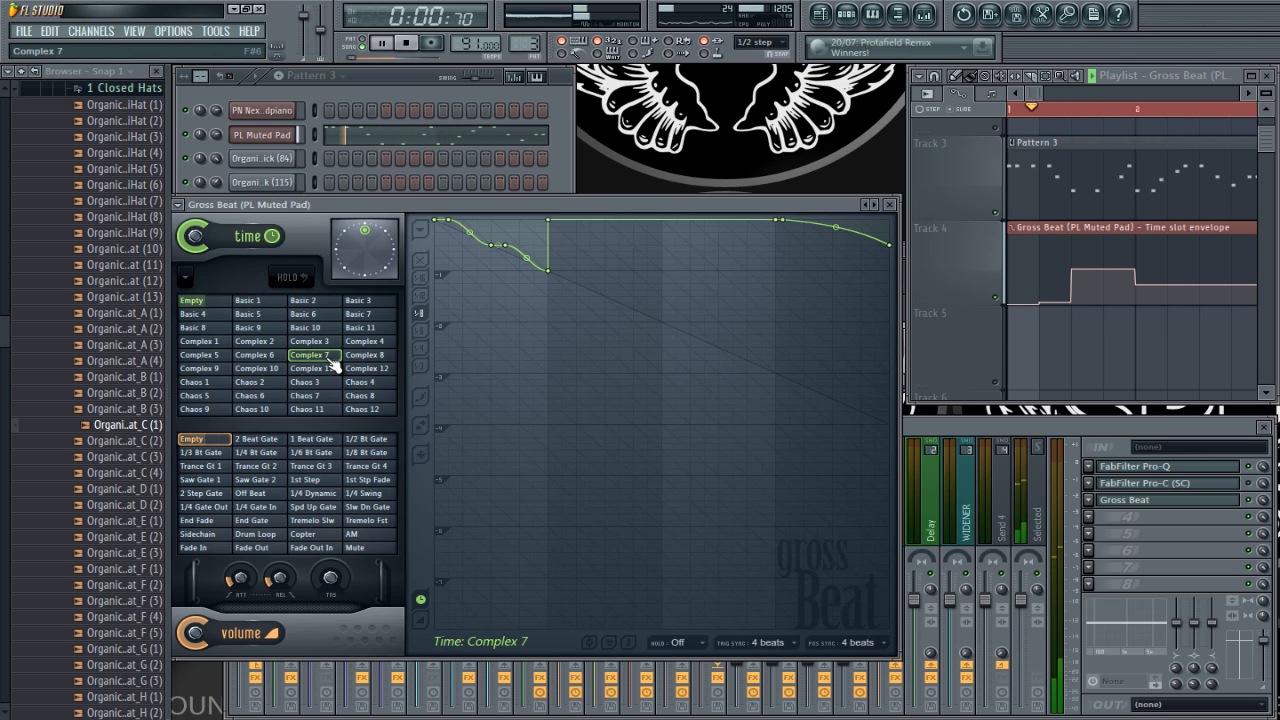
Step: Turn off trigger sync and position sync for the Complex 7 time slot, and play the first bar
click(768, 644)
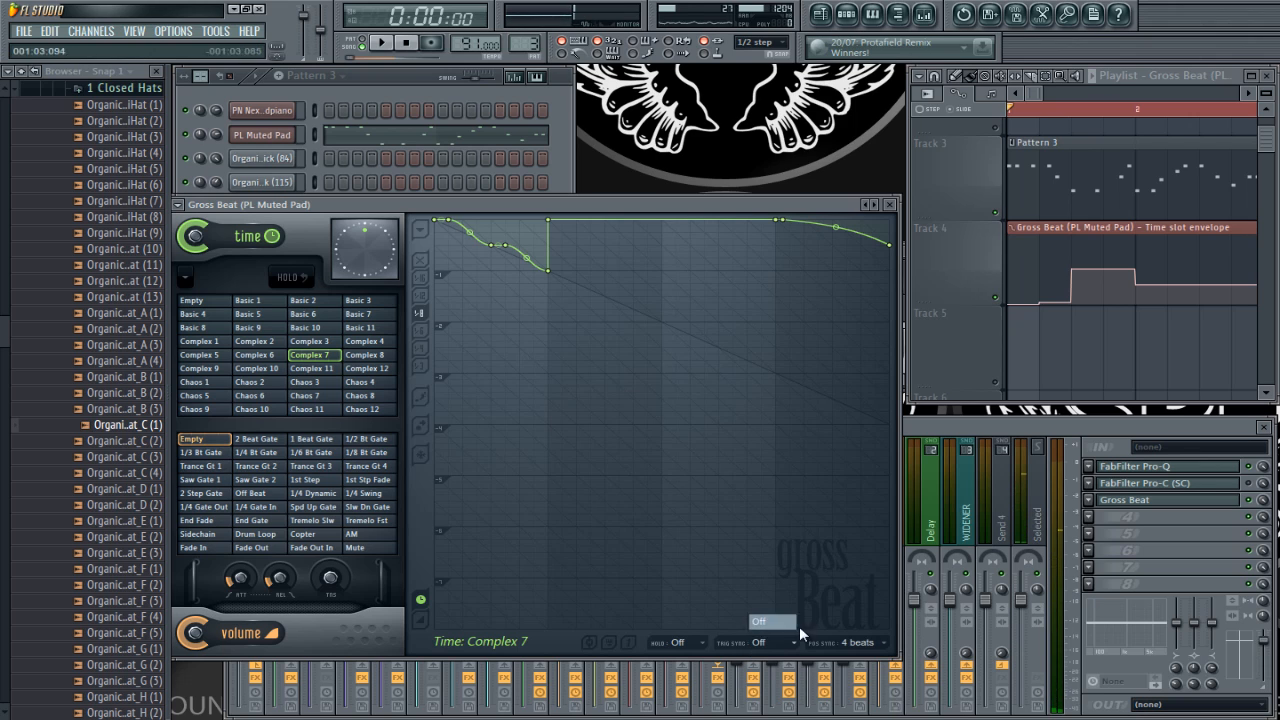
click(785, 621)
click(850, 642)
click(883, 622)
key(space)
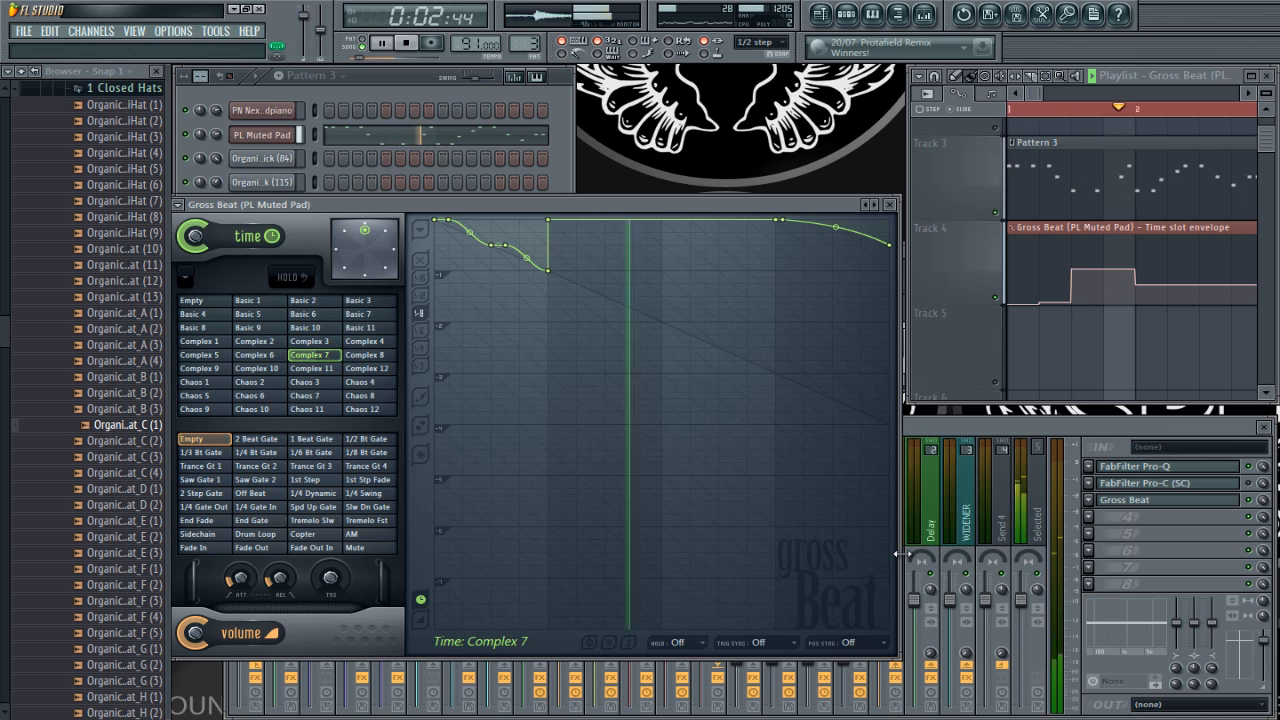
key(space)
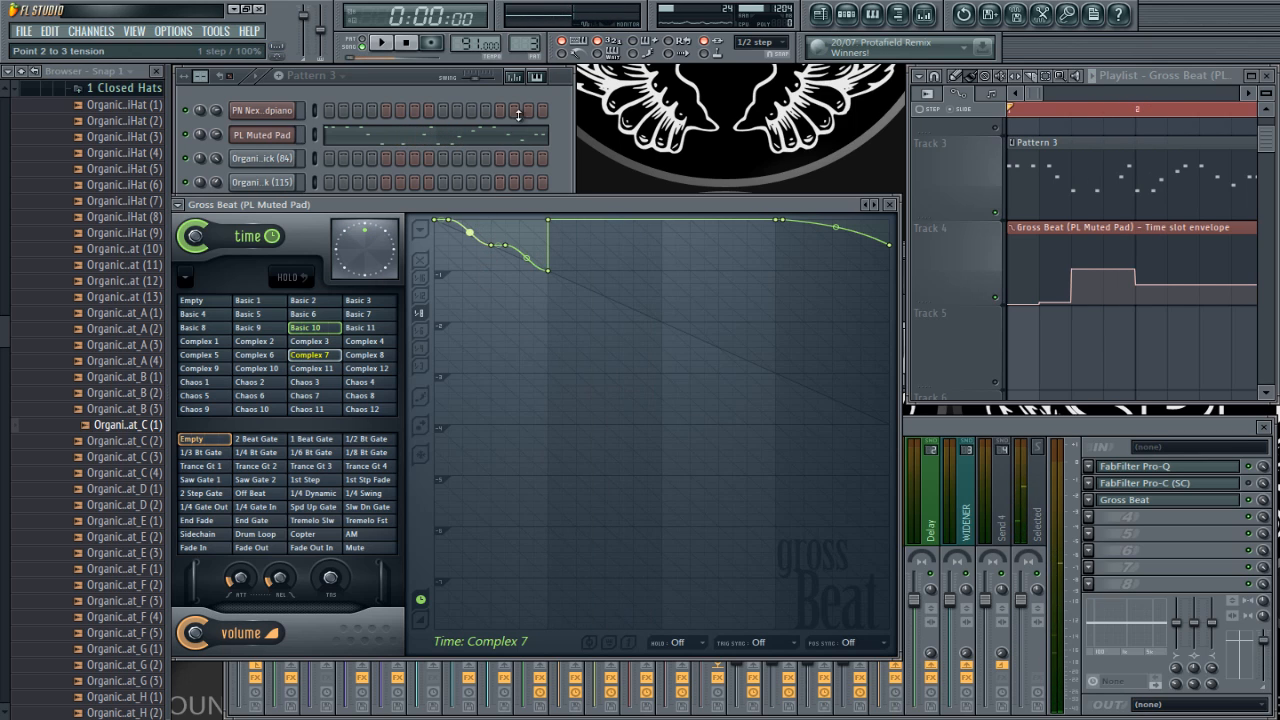
Step: Try a stronger wave tension between the second and third points of the Complex 7 time curve, and play the result
drag(470, 240, 464, 275)
key(space)
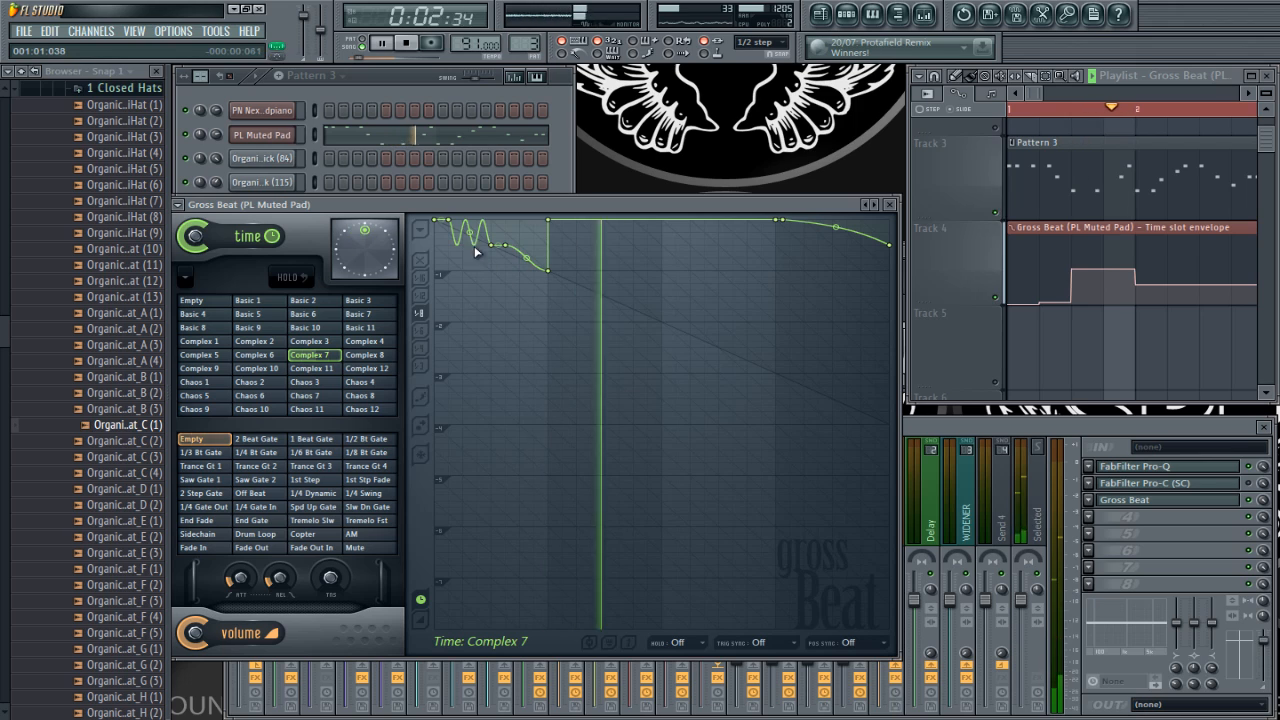
key(space)
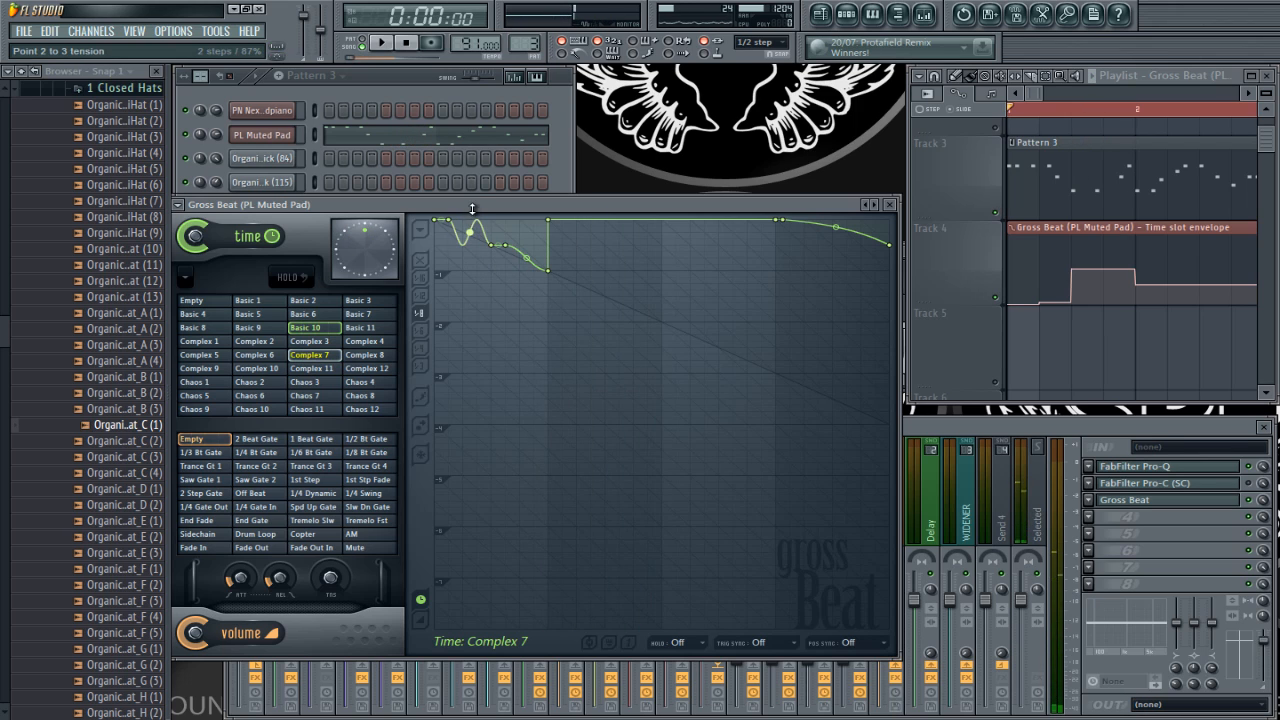
Step: Examine the Complex 11 and Basic 10 time slot curves and the envelope editing options
click(325, 369)
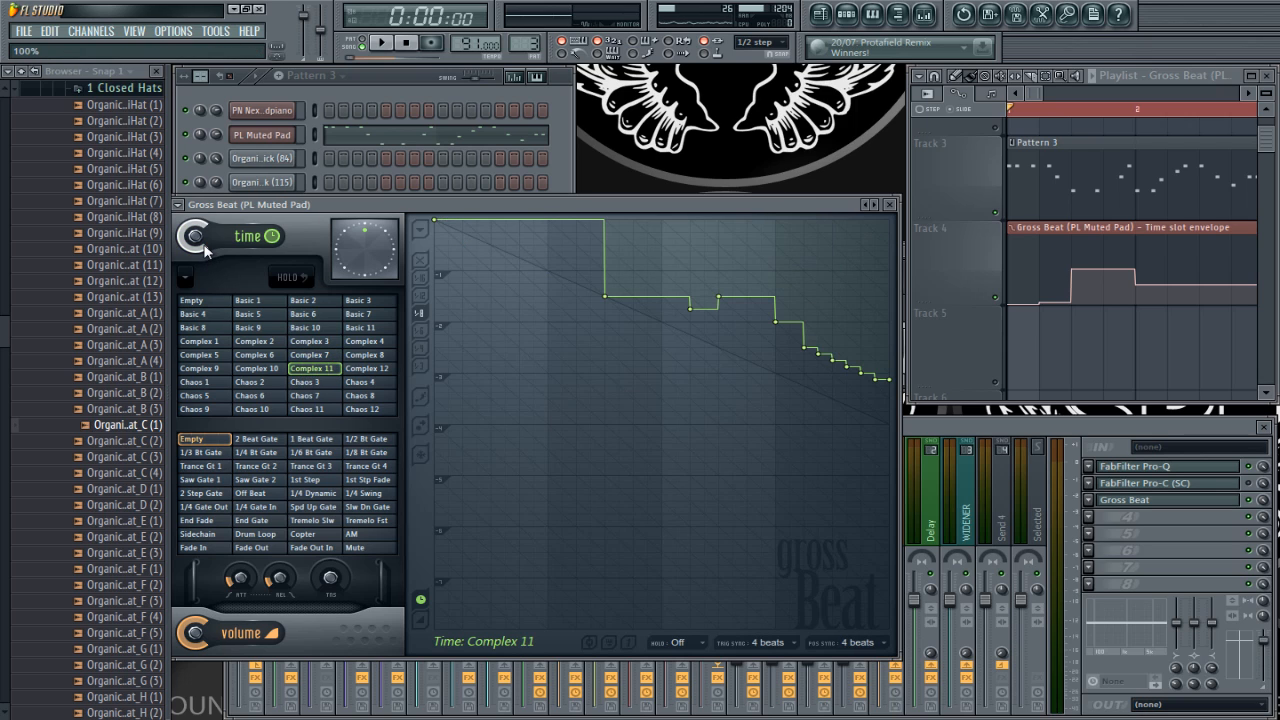
click(319, 329)
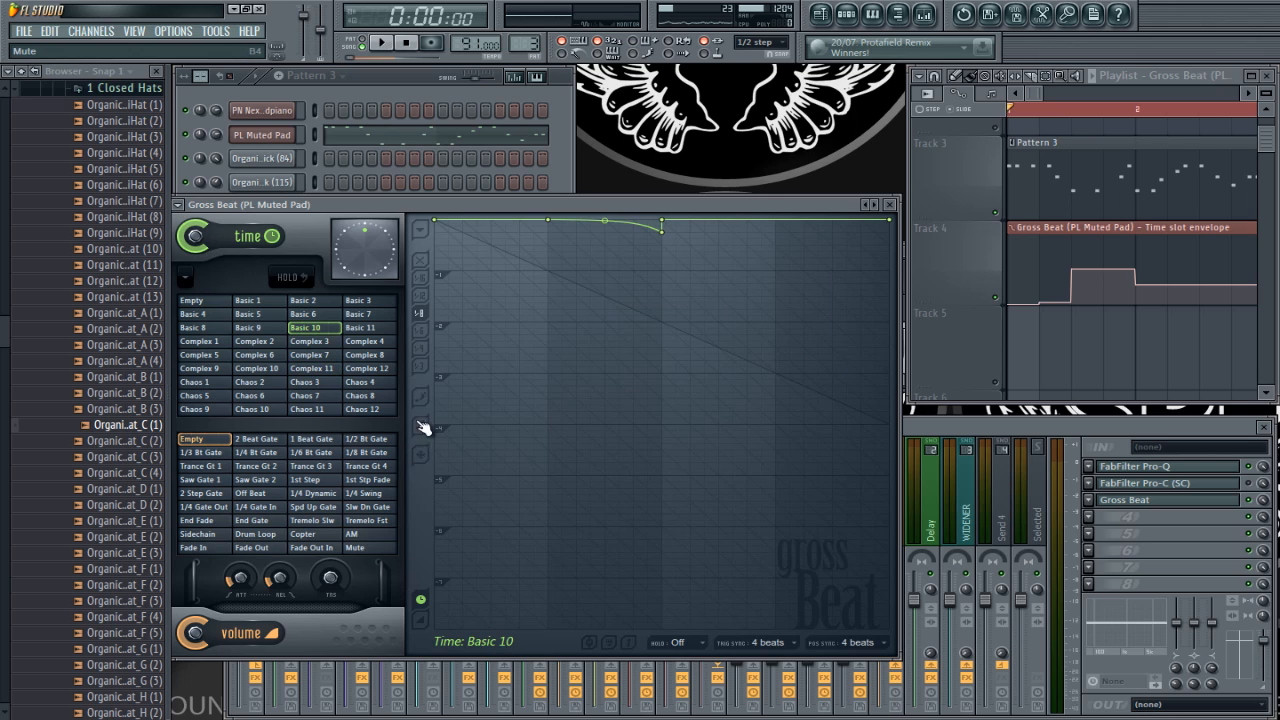
click(426, 229)
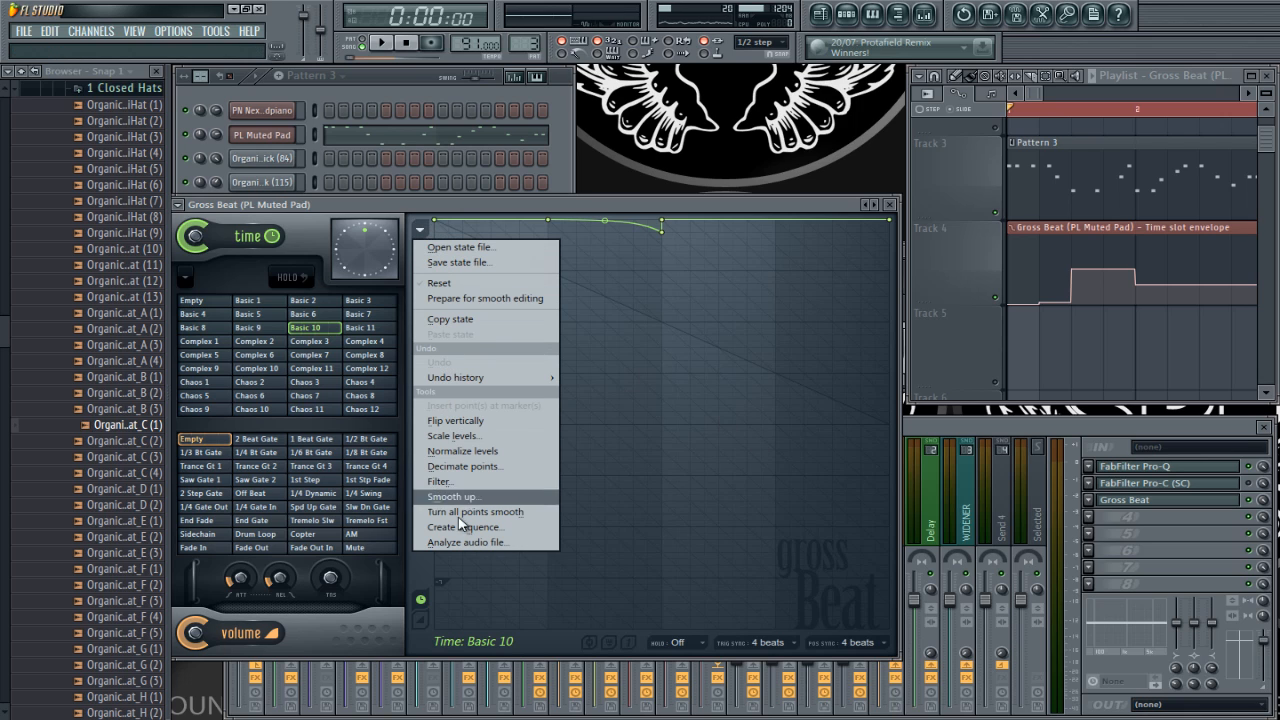
click(725, 193)
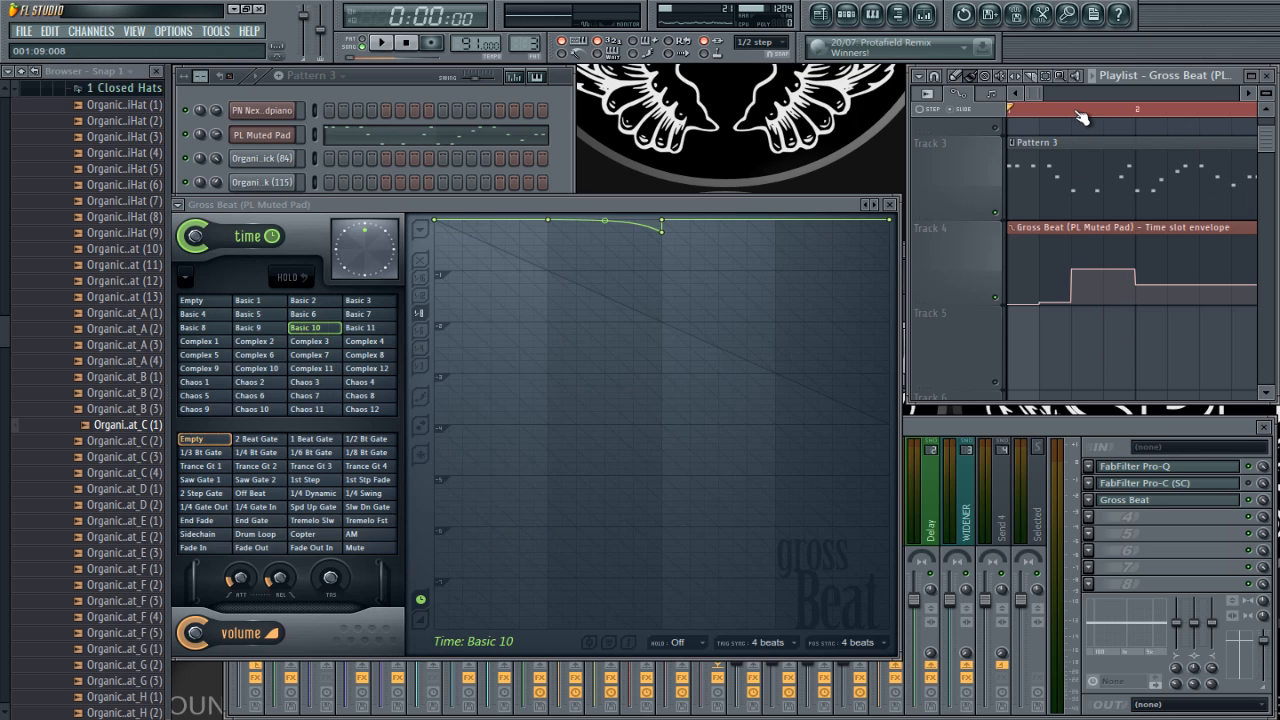
Step: At the playlist's third envelope point, flatten the Complex 7 wave and delete the two middle points of its descending curve
click(1070, 110)
click(322, 356)
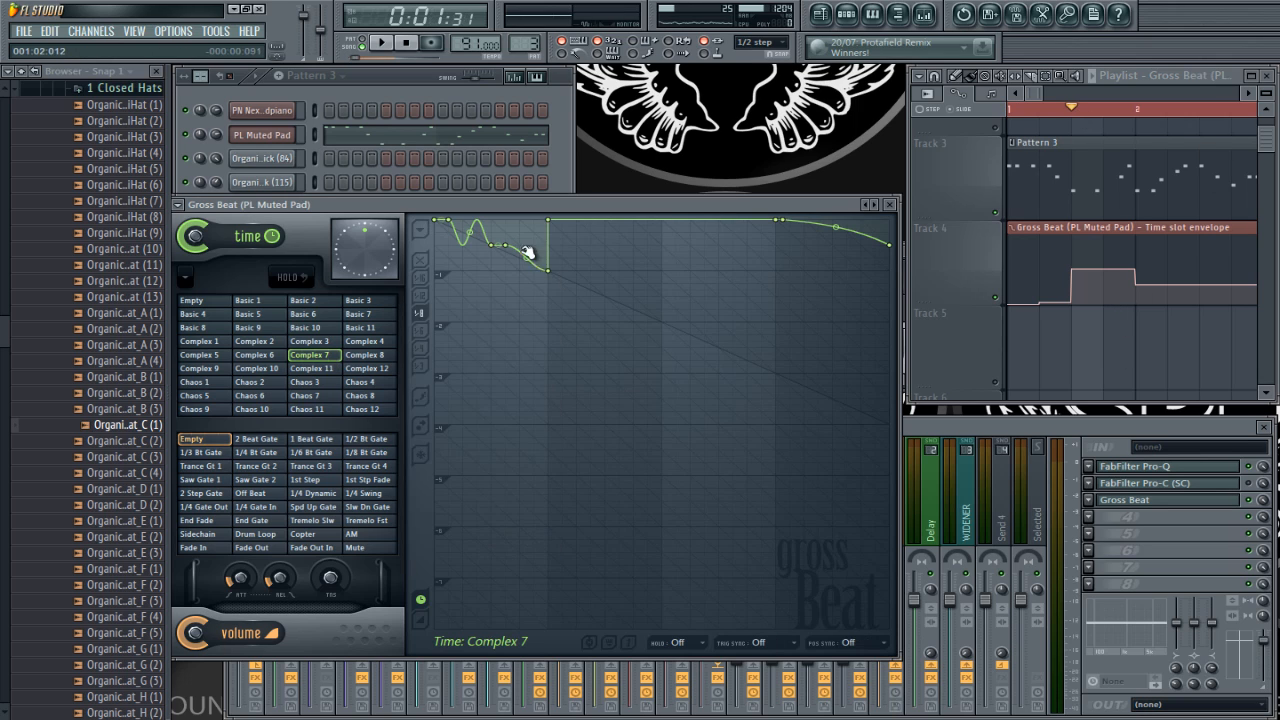
drag(473, 232, 476, 253)
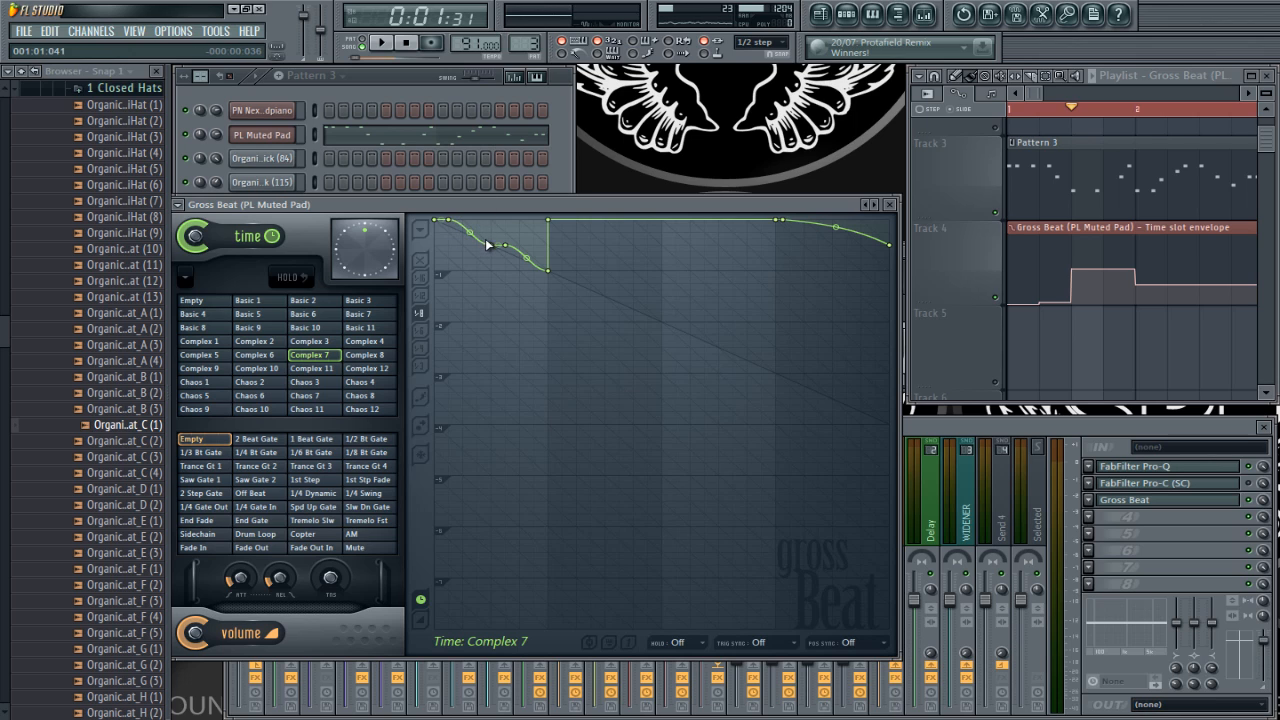
right_click(497, 243)
click(511, 264)
right_click(510, 246)
click(516, 266)
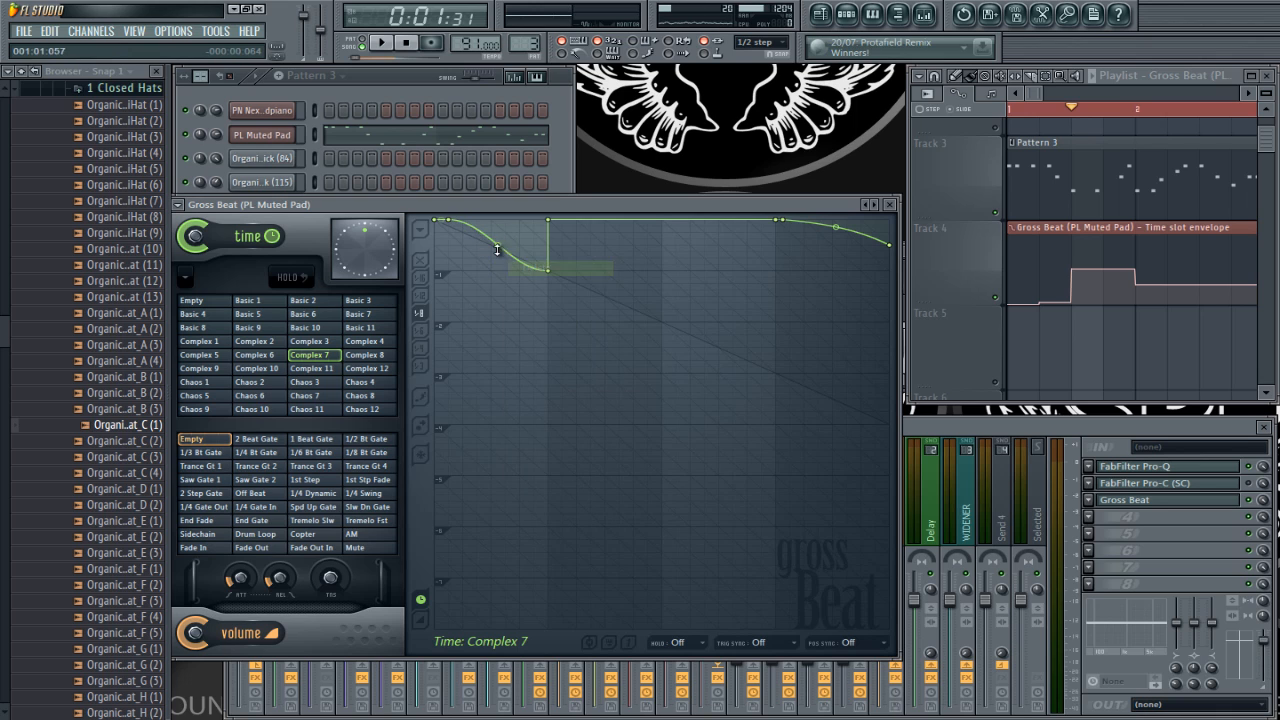
Step: Play the simplified Complex 7 curve, move its low point earlier to 001:01:048, and play it again
key(space)
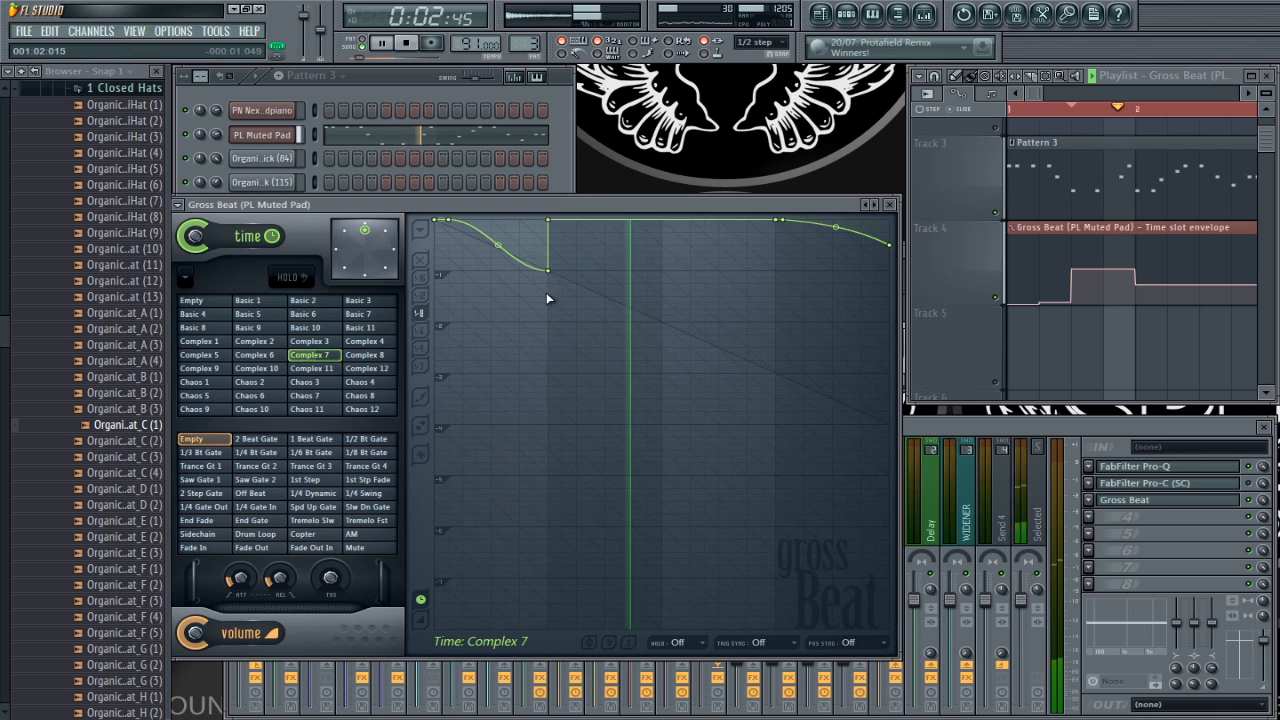
key(space)
drag(553, 270, 496, 275)
key(space)
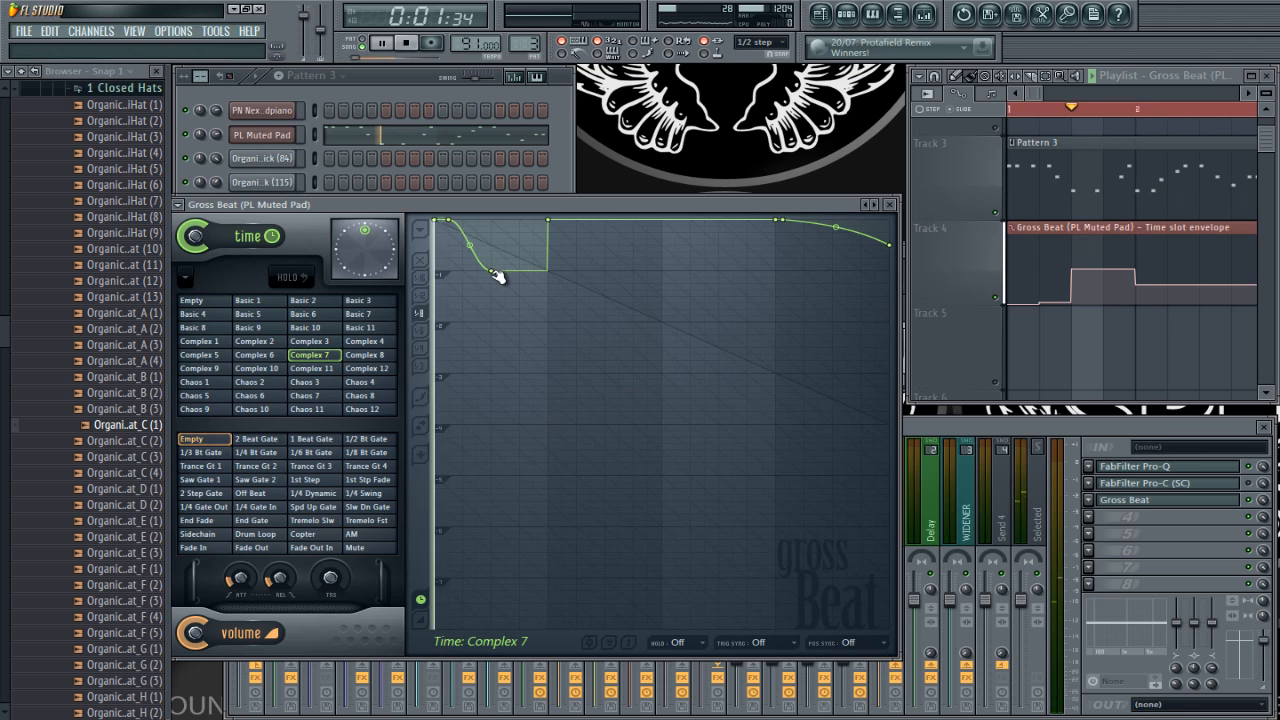
key(space)
Step: Try an extra point directly above the Complex 7 curve's low point during playback, and delete it again
drag(492, 243, 497, 219)
key(space)
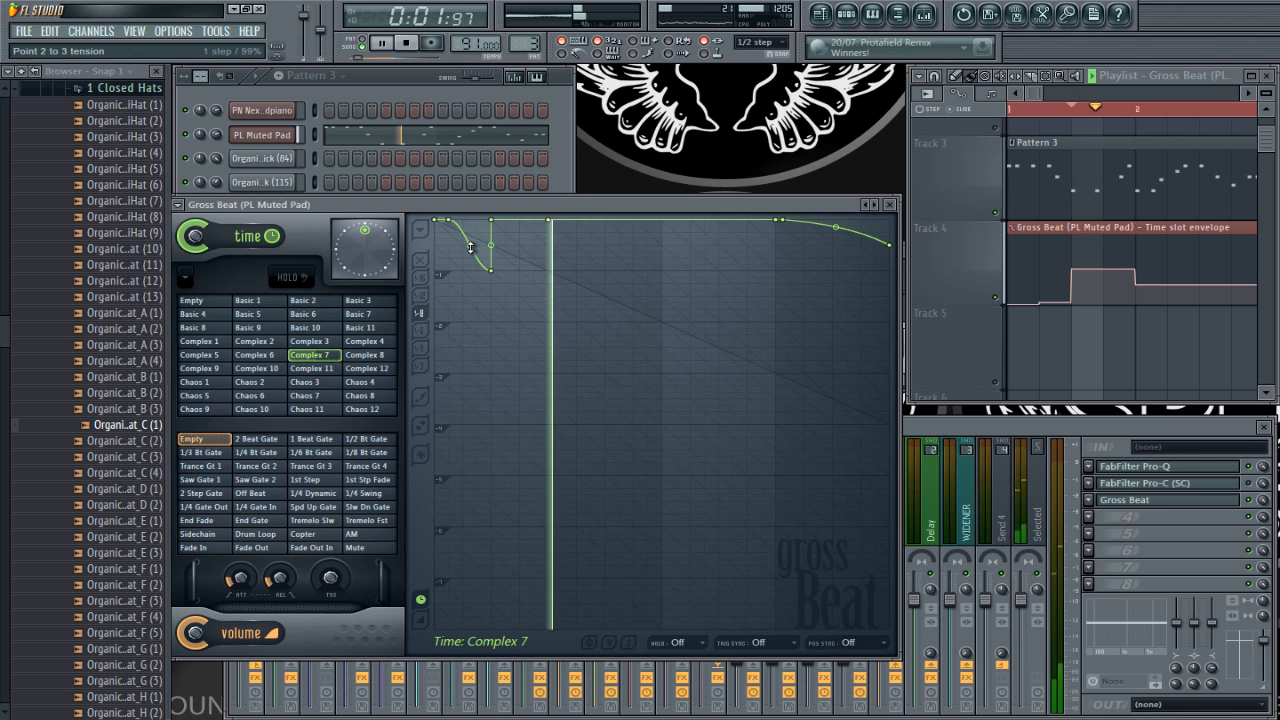
key(space)
right_click(494, 219)
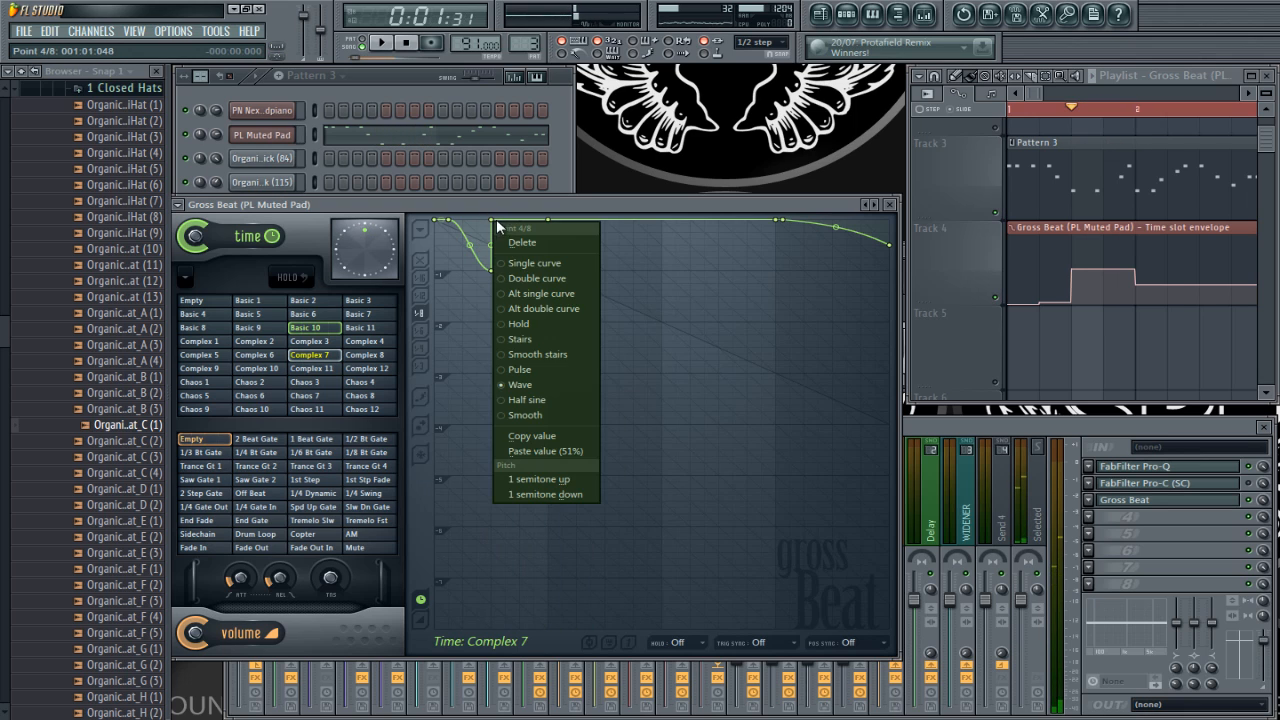
click(514, 237)
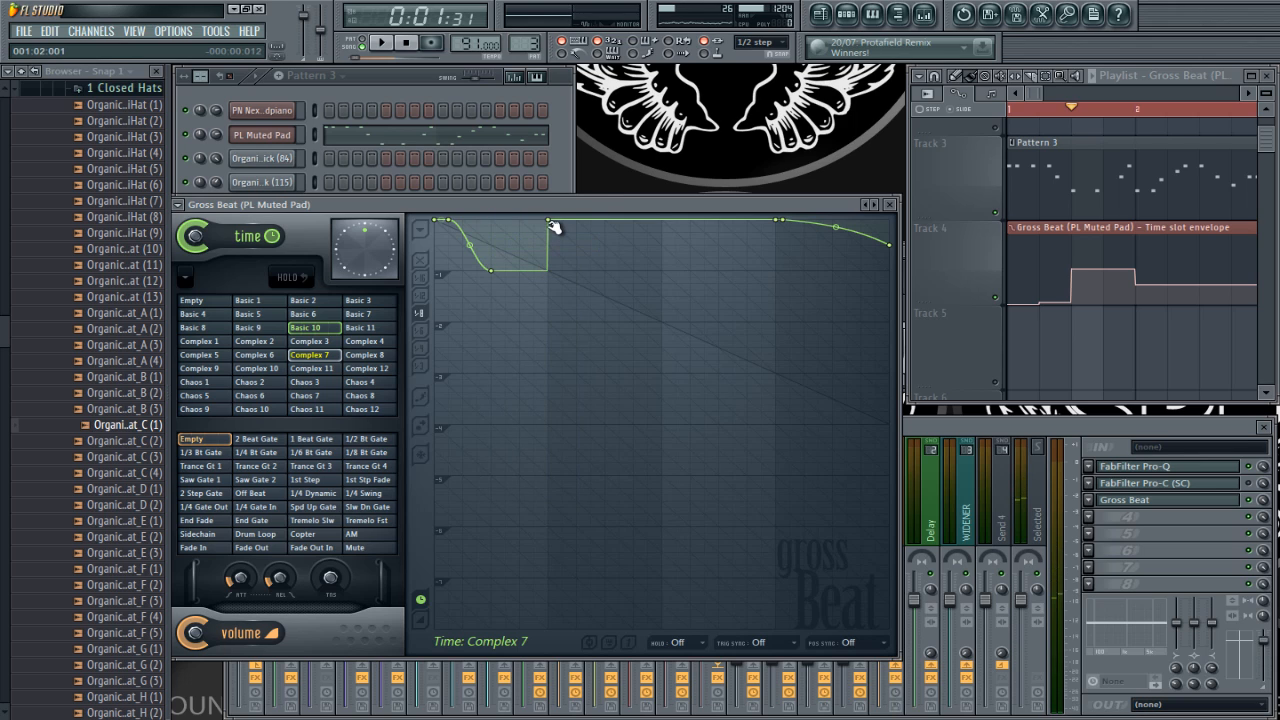
Step: Change the Complex 7 point at 001:02:000 to Single curve, bend its rise upward, and play the result
right_click(550, 221)
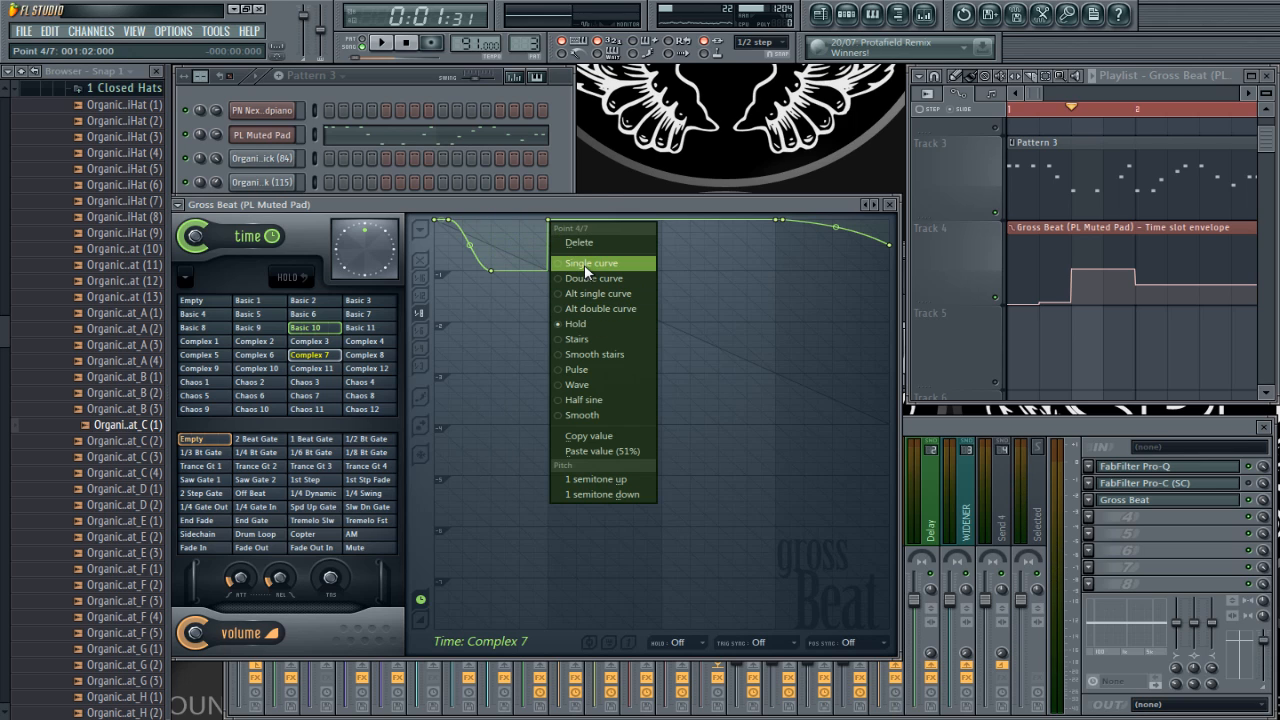
click(584, 263)
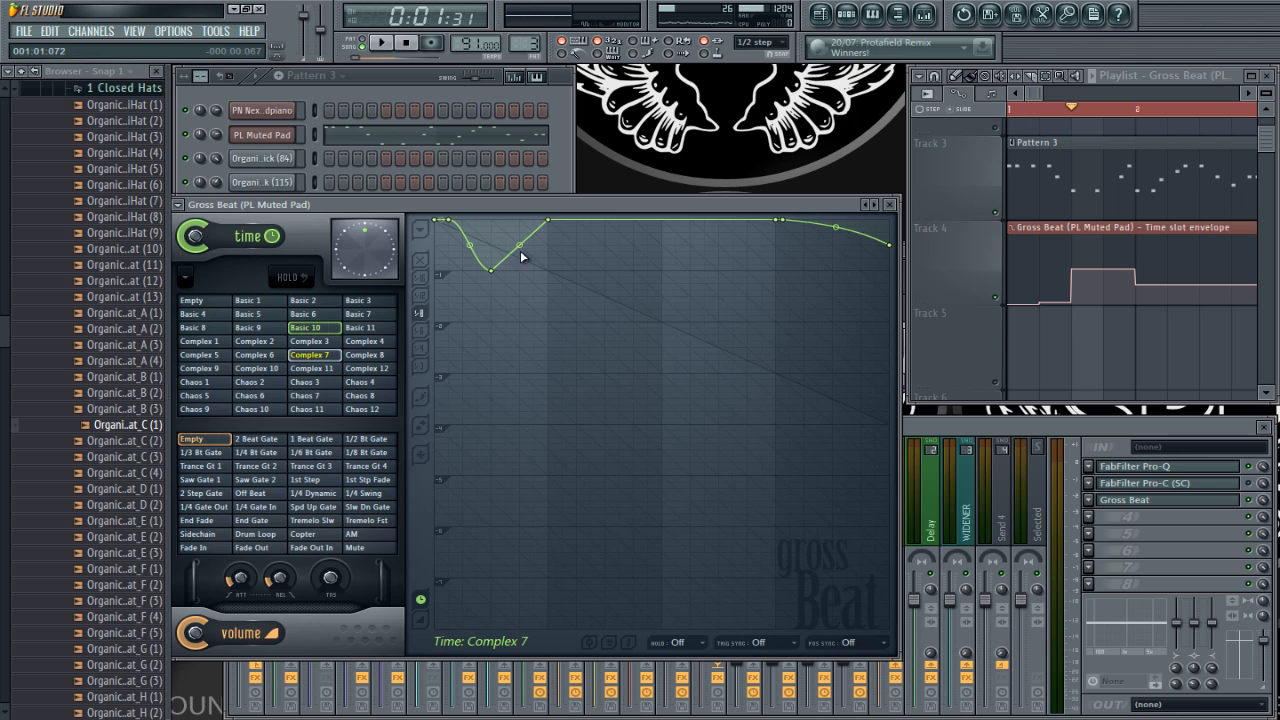
drag(520, 250, 517, 222)
key(space)
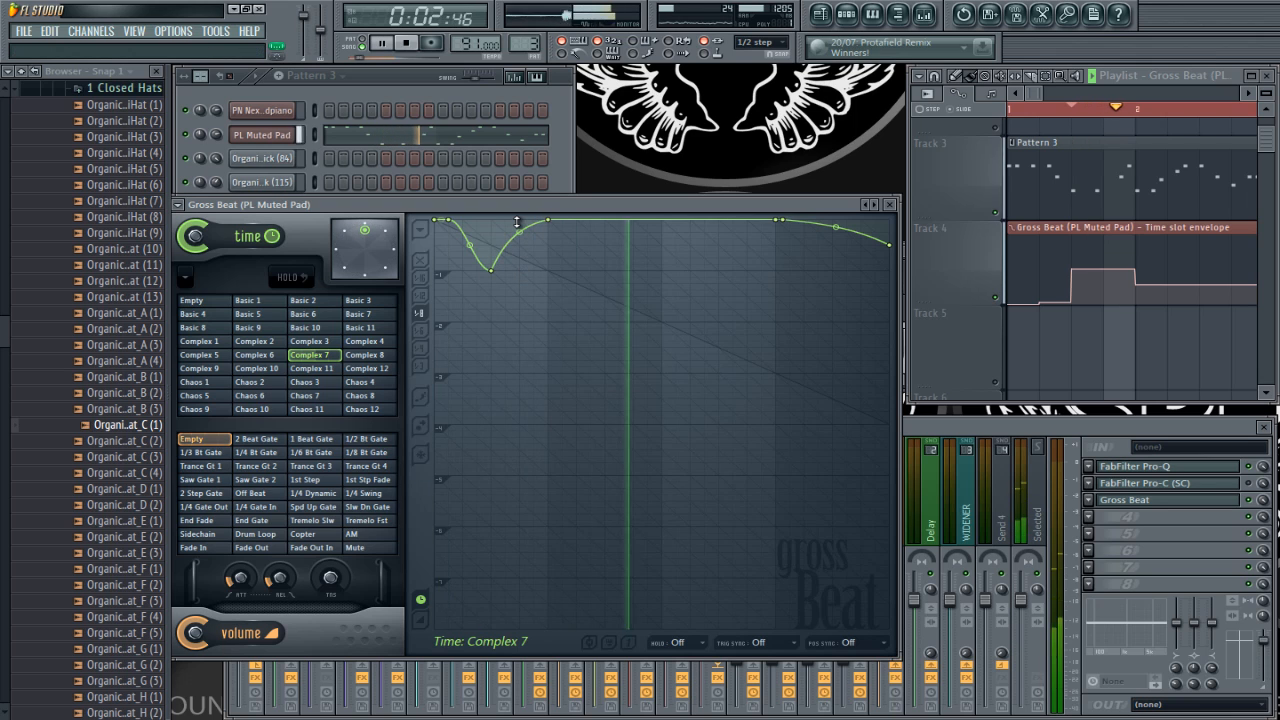
key(space)
key(space)
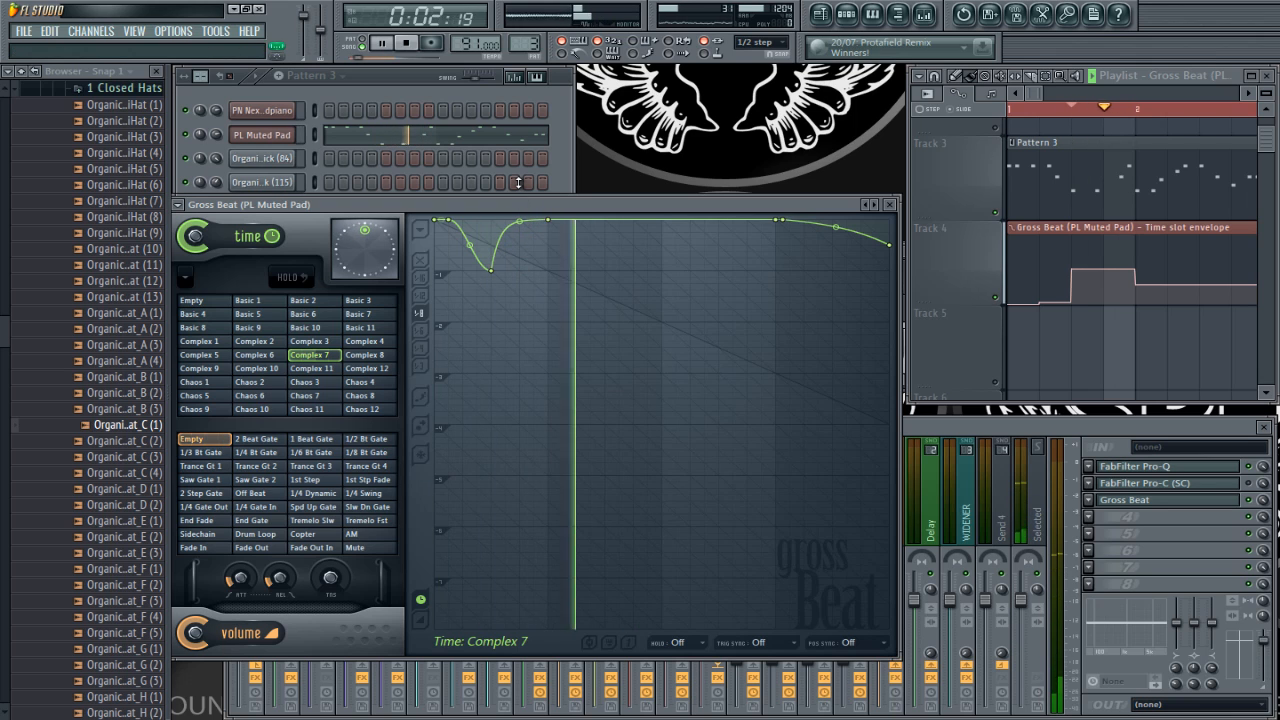
key(space)
Step: Move the point at 001:02:000 directly above the low point so the curve jumps back instantly, and play it
drag(550, 221, 526, 218)
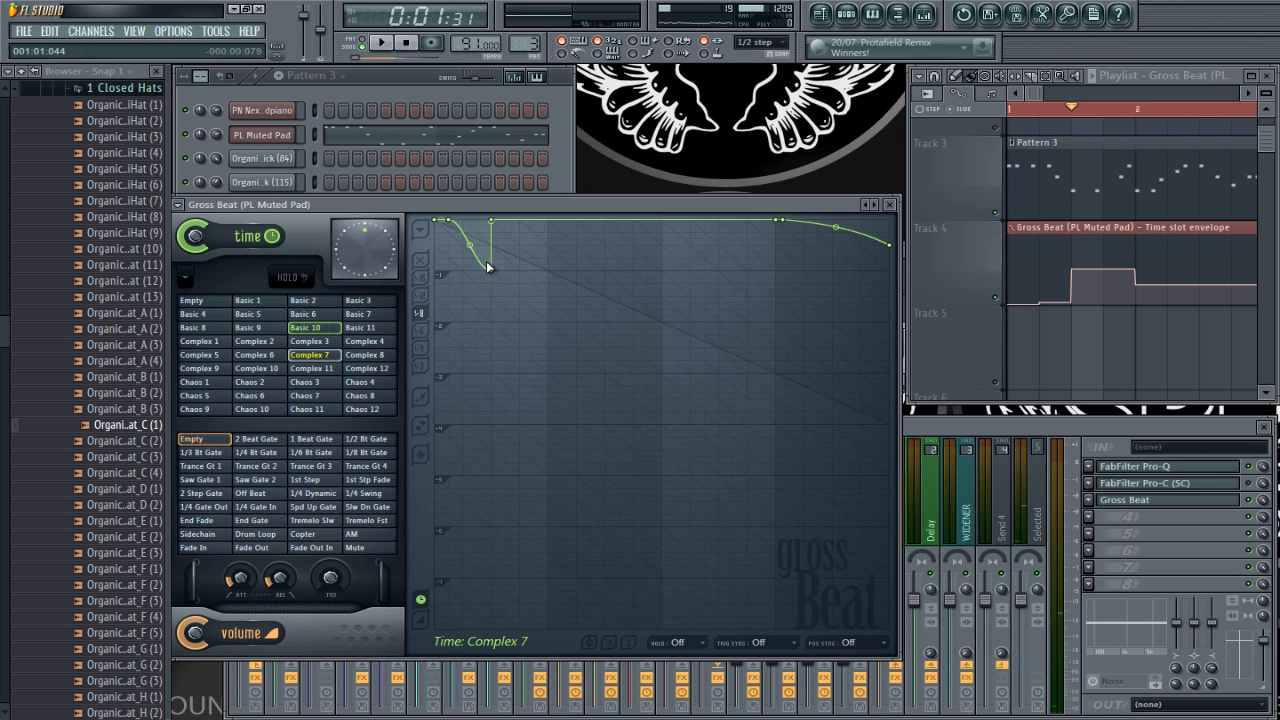
key(space)
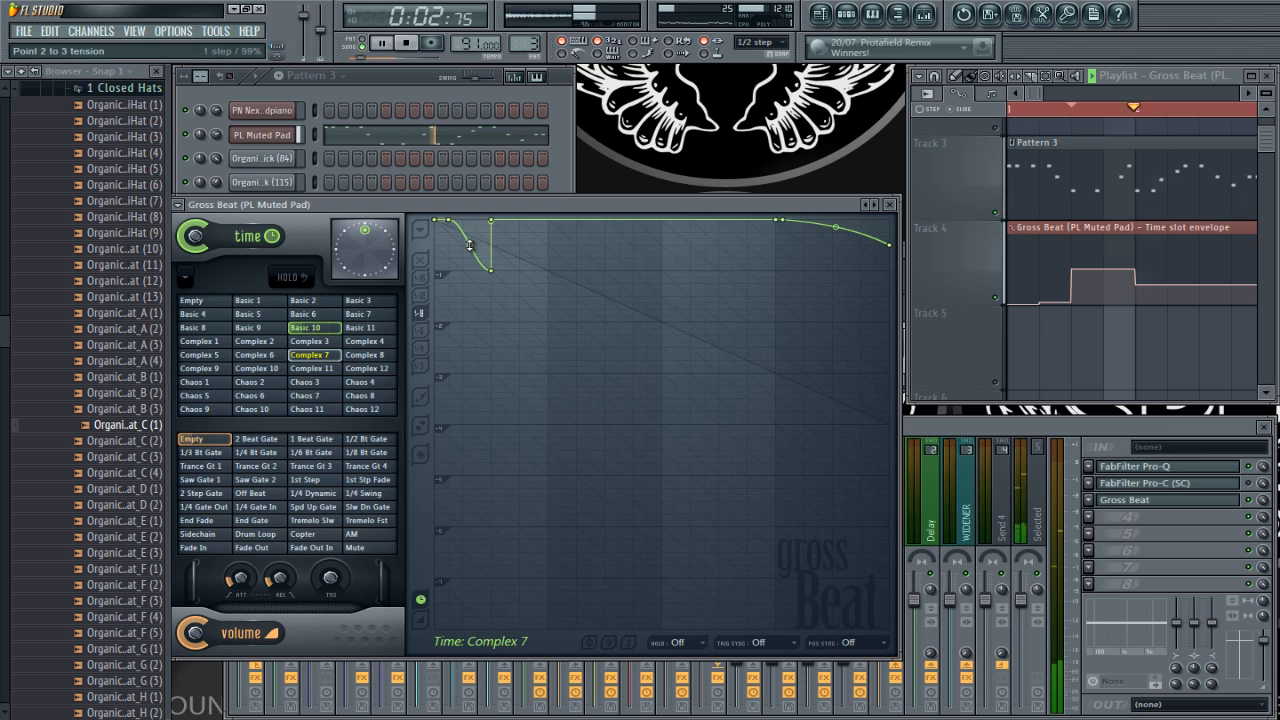
key(space)
Step: Raise the Complex 7 low point to about half its depth, and play from the third envelope point and from the song start
drag(497, 270, 495, 253)
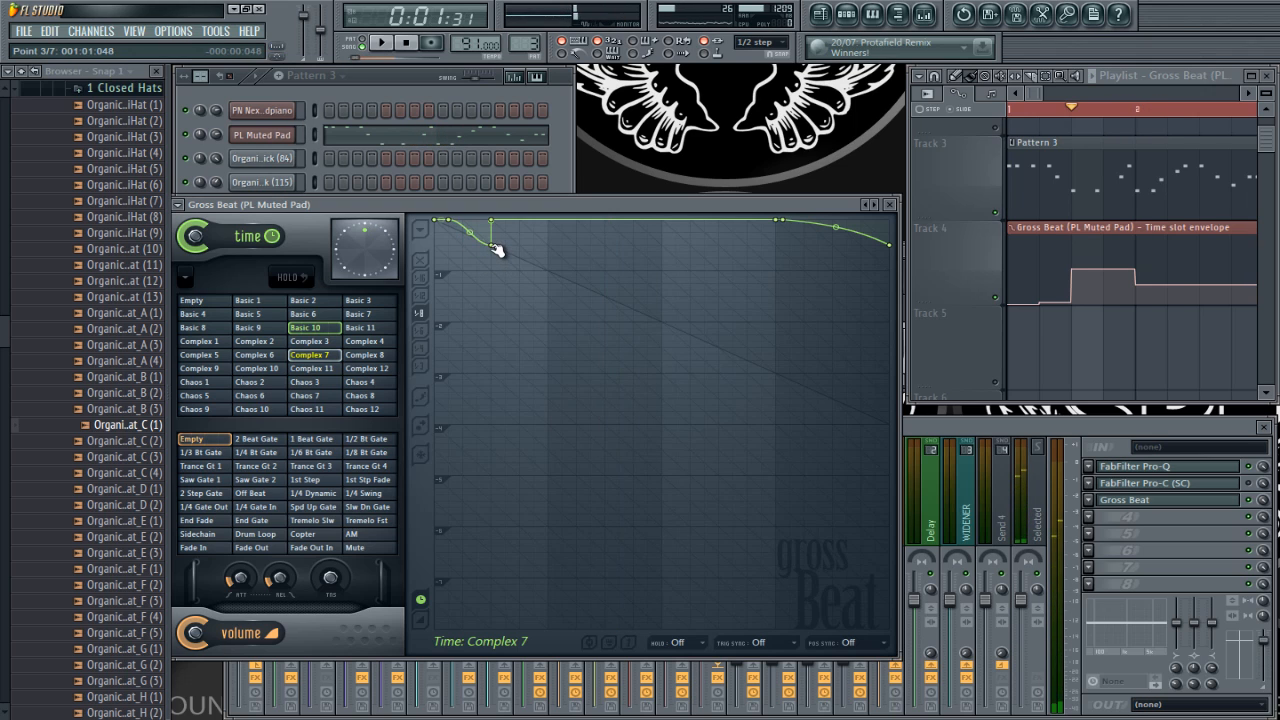
key(space)
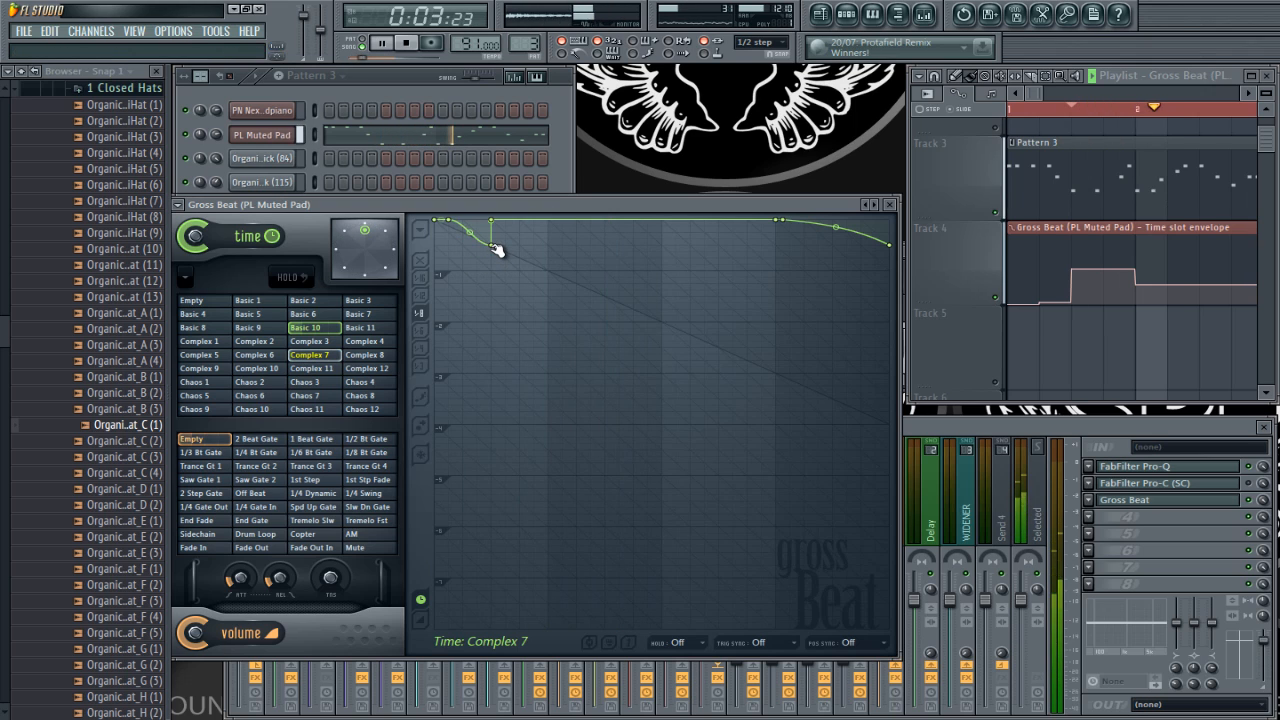
key(space)
key(Home)
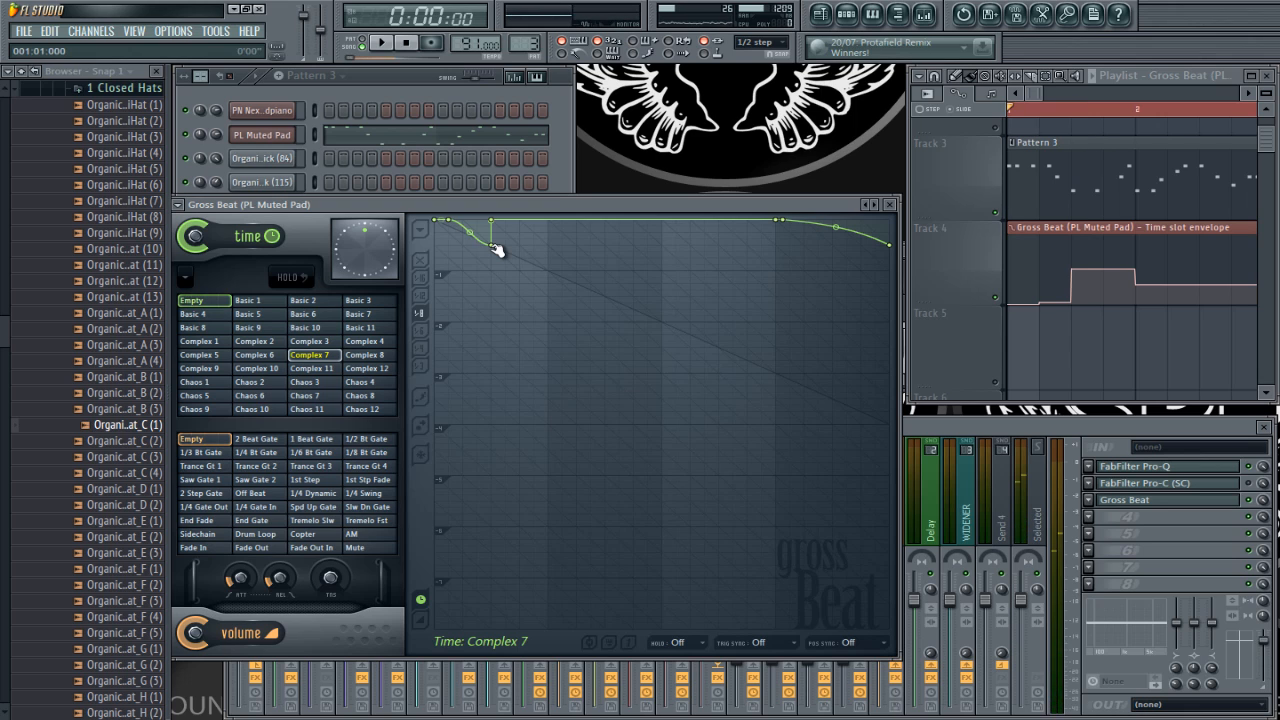
key(space)
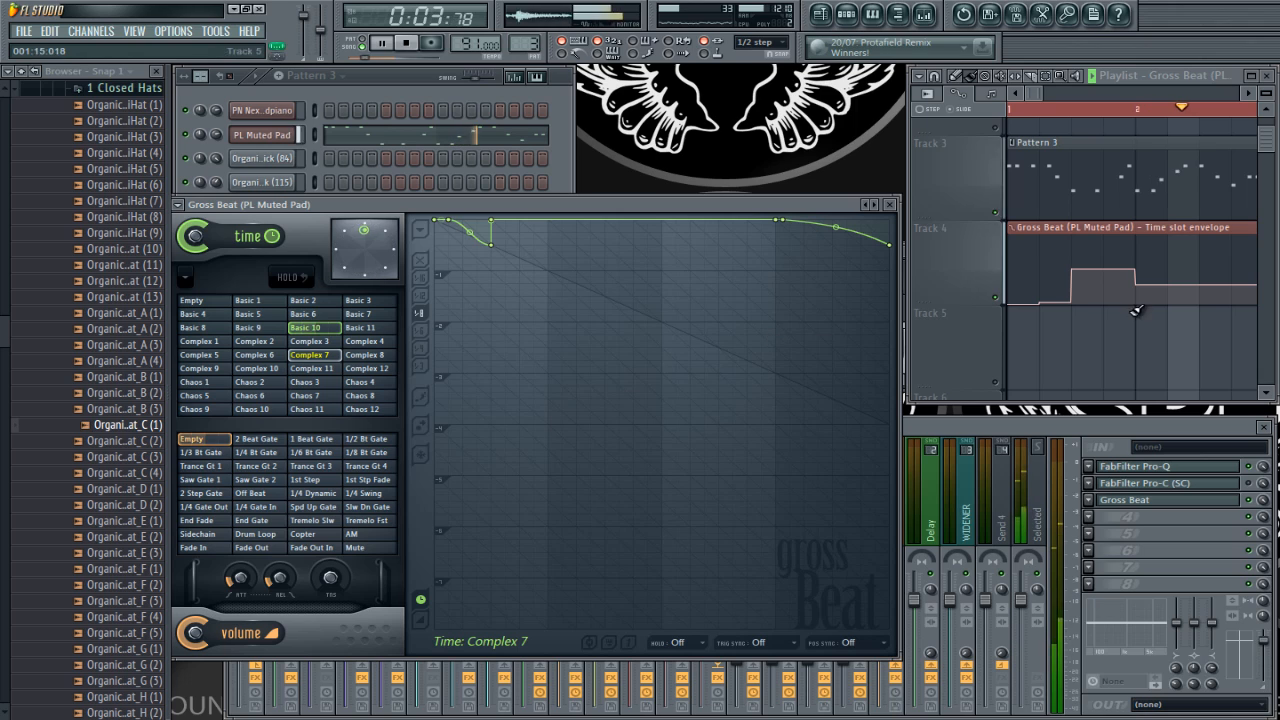
key(space)
Step: Position playback at bar 2 and preview the Complex 8, Complex 12 and several Basic time slots, ending on Basic 3
click(1142, 108)
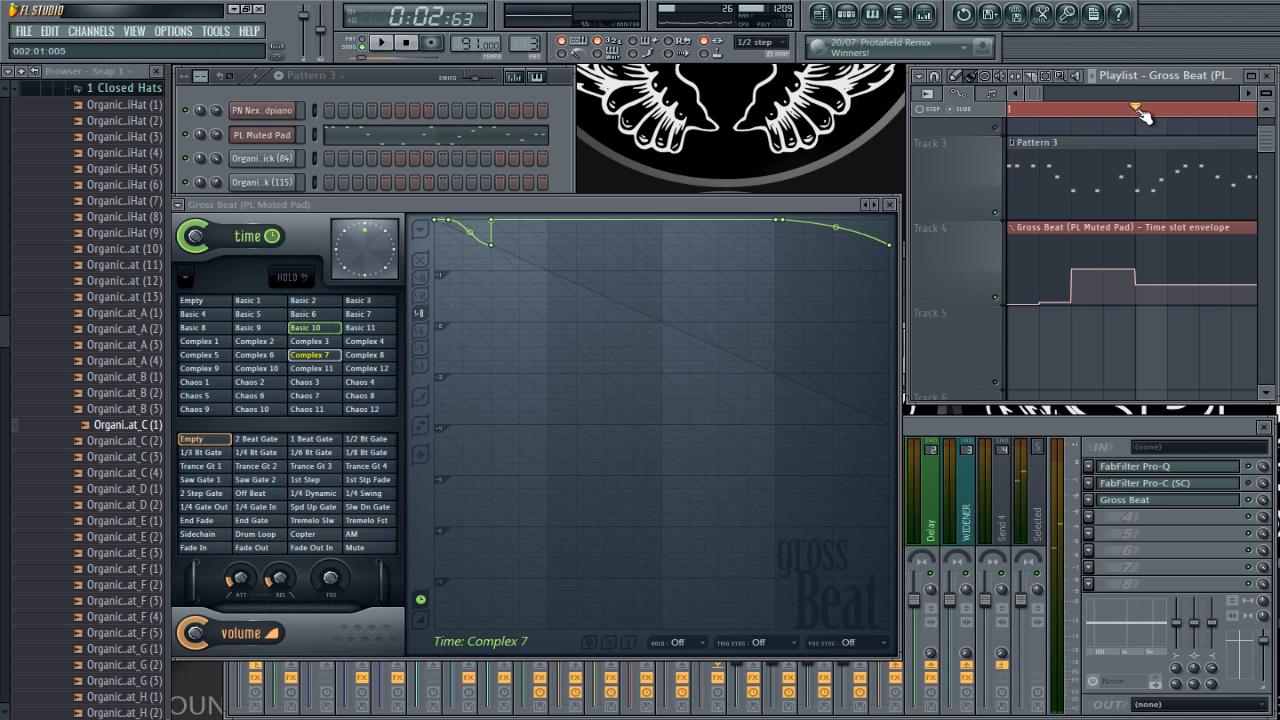
click(365, 355)
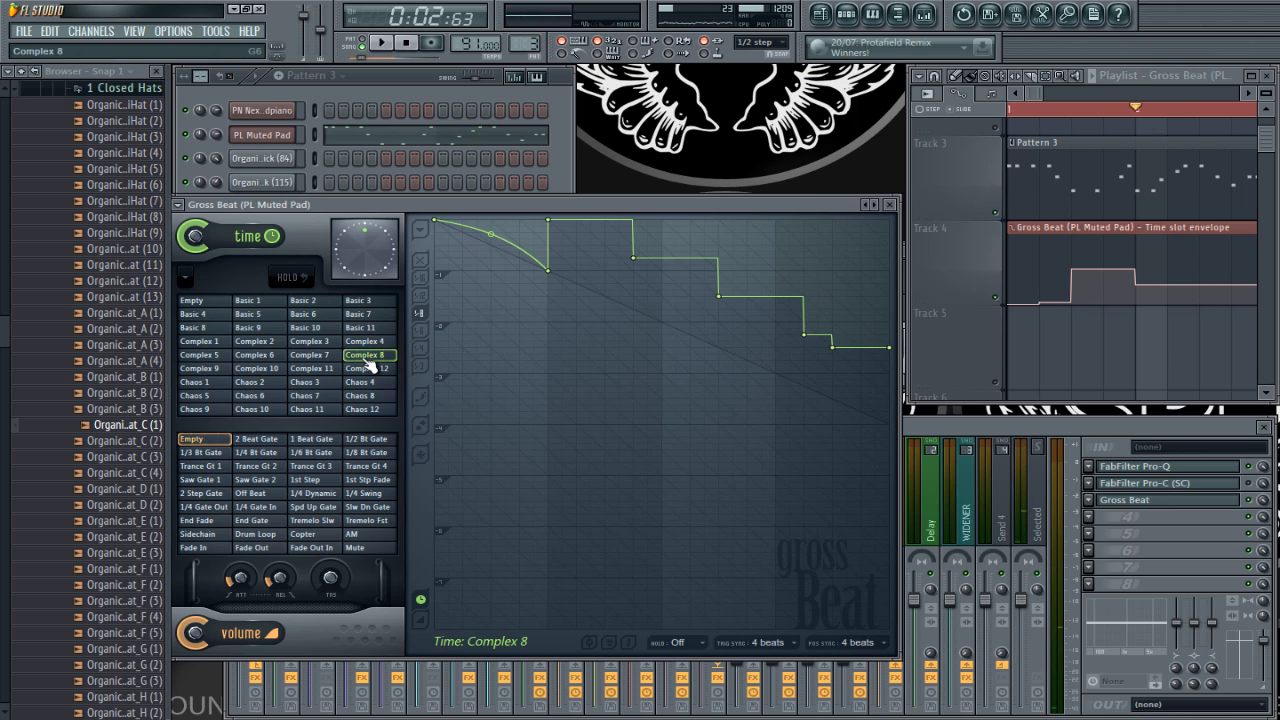
key(space)
key(space)
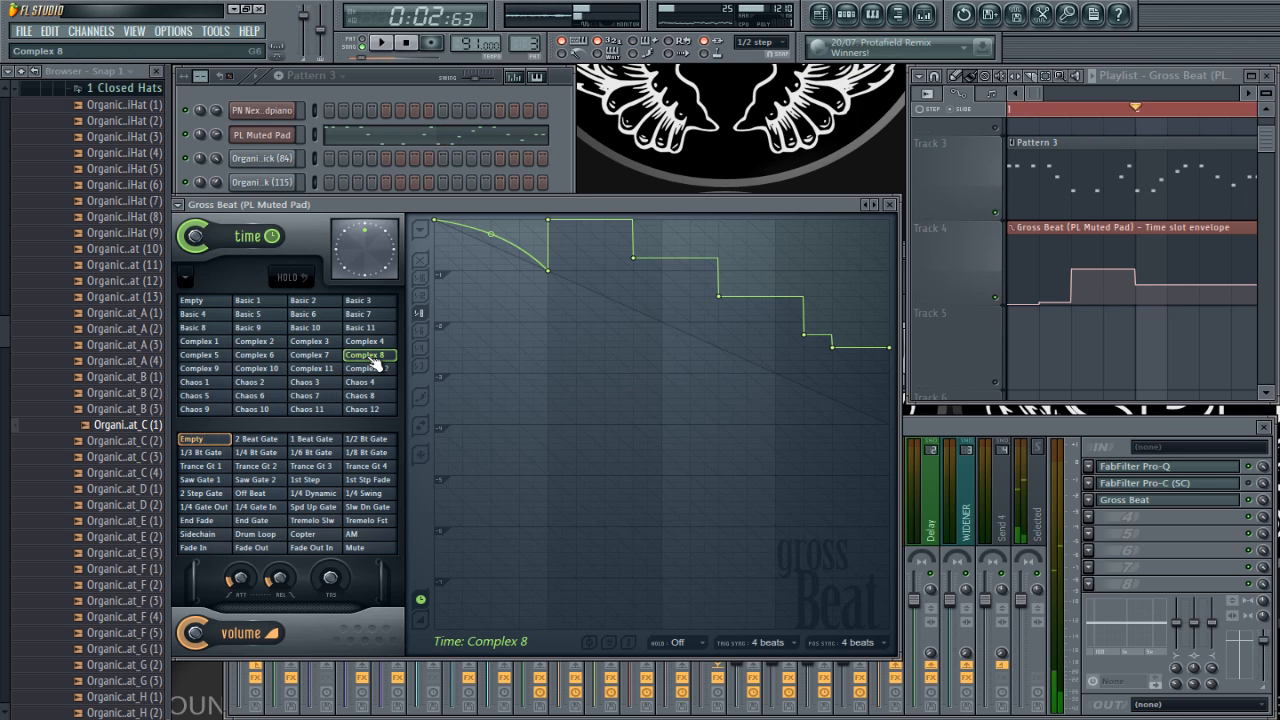
click(368, 369)
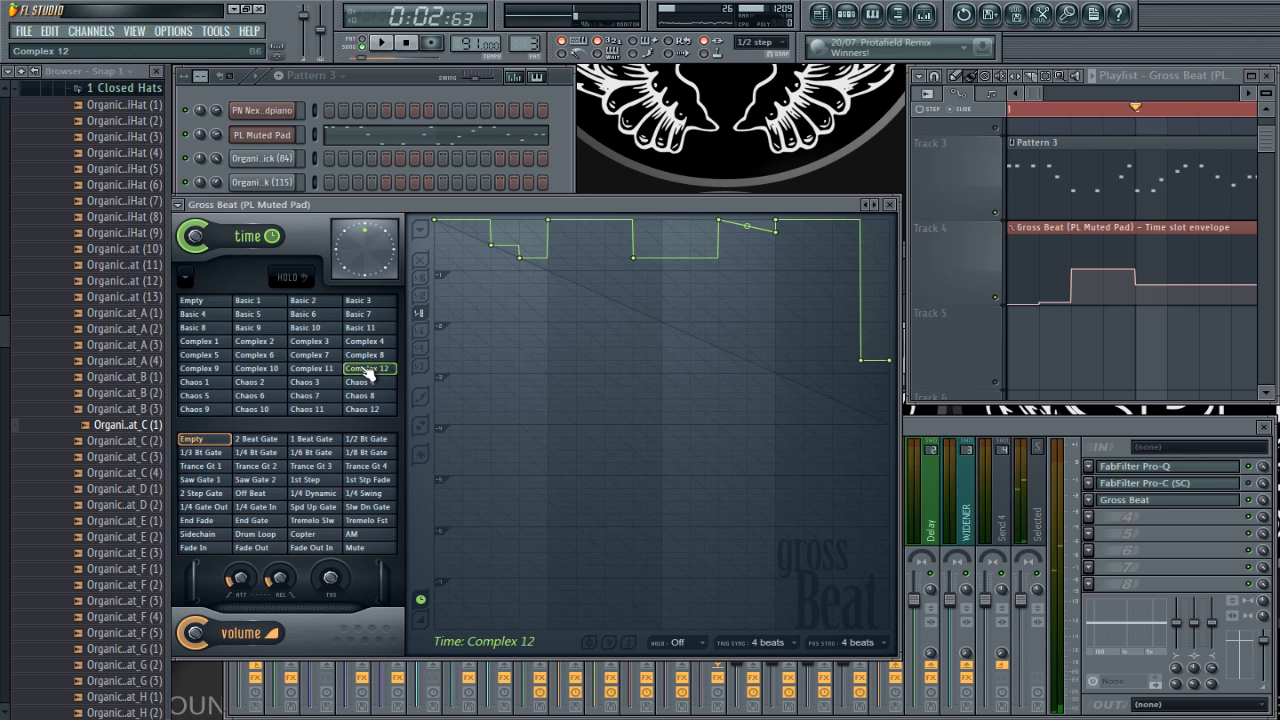
click(290, 316)
click(300, 301)
click(362, 301)
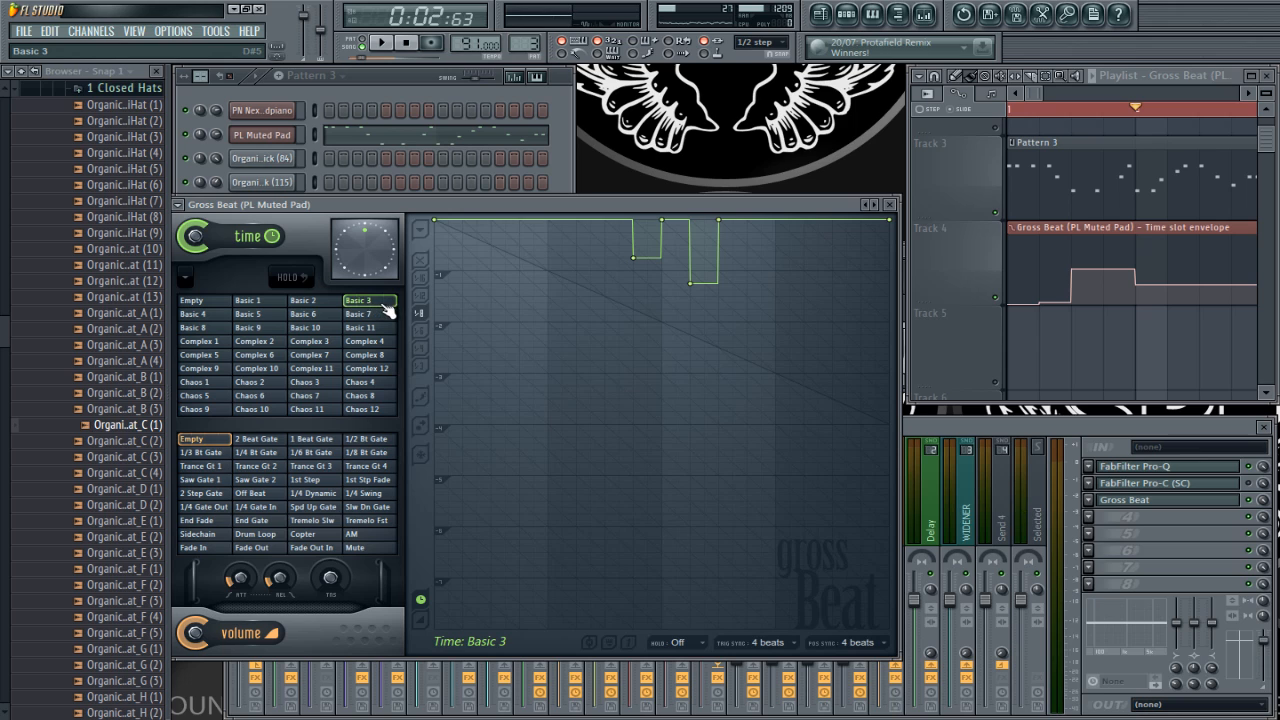
Step: Copy the slot value of Basic 3, paste it into the envelope point at 002:01:000, and play from bar 2
right_click(385, 308)
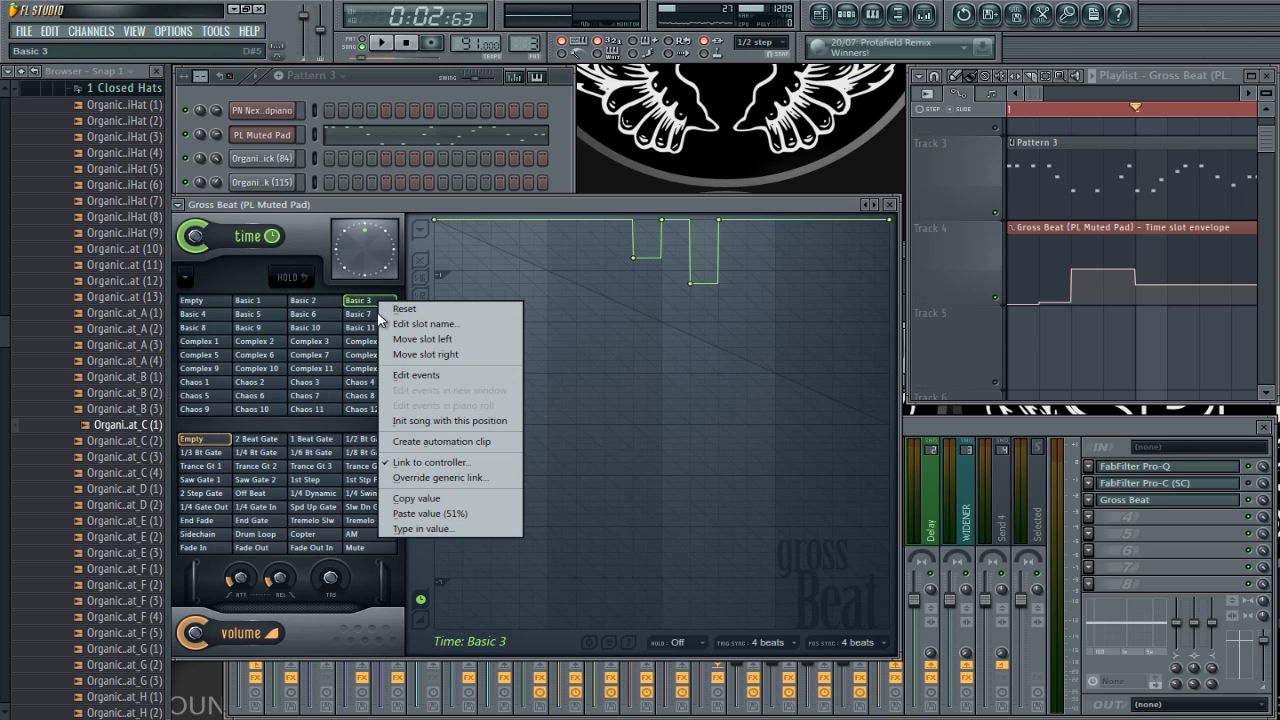
click(425, 499)
right_click(1140, 287)
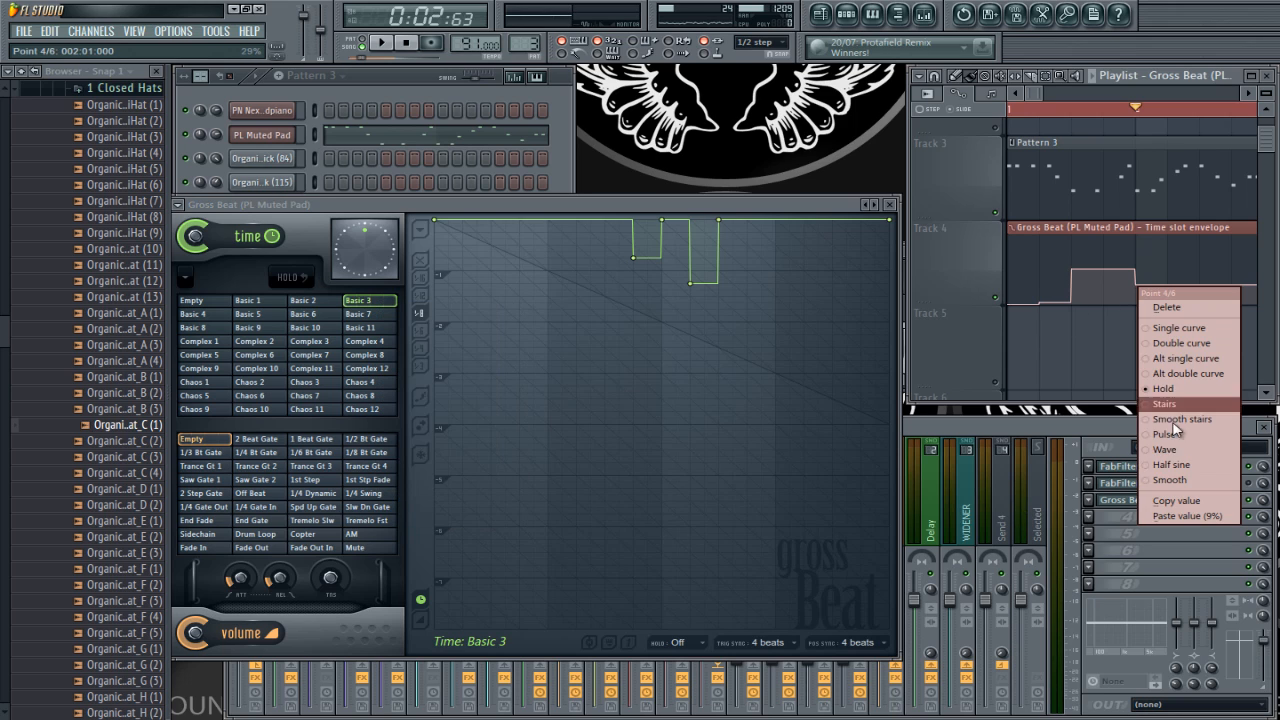
click(1192, 515)
key(space)
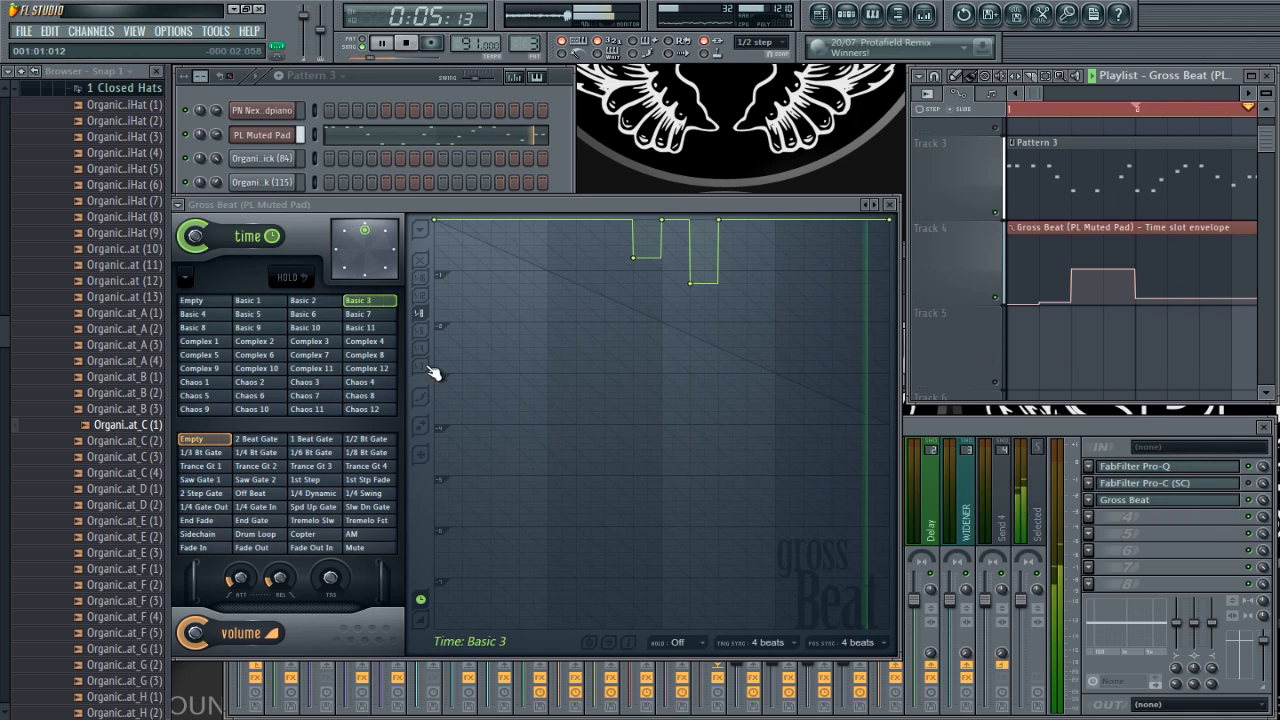
key(space)
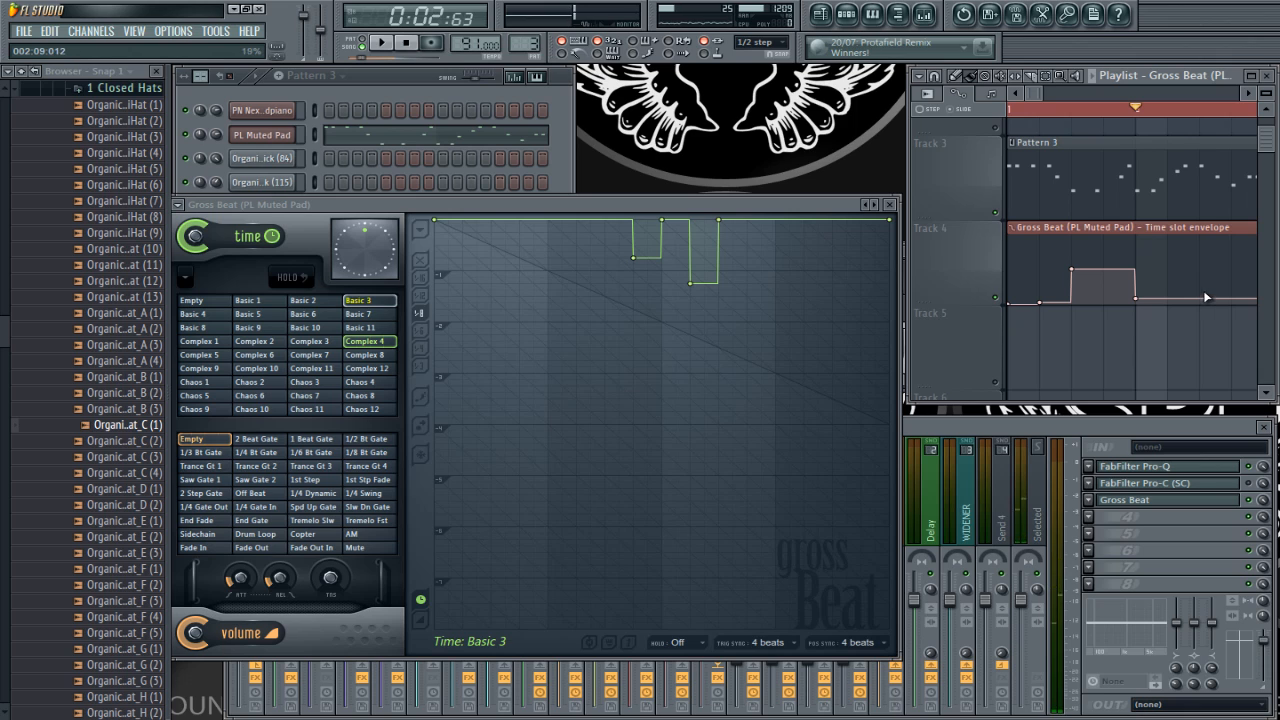
key(space)
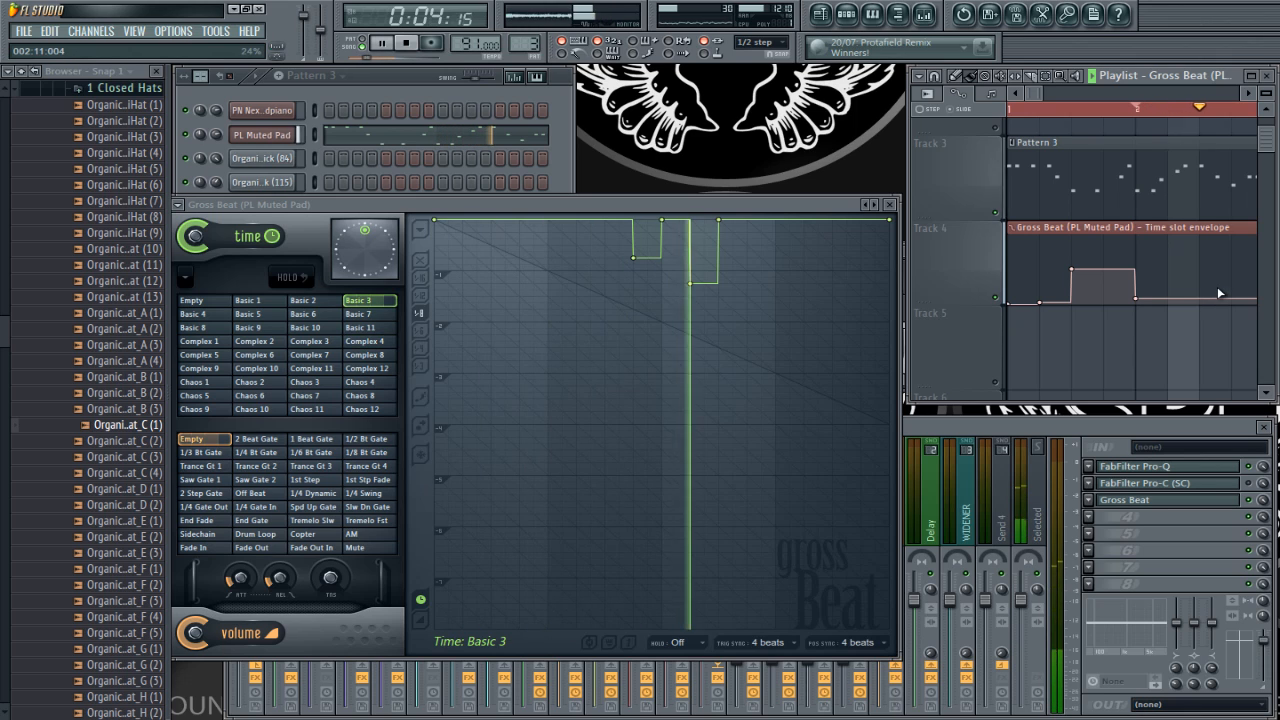
key(space)
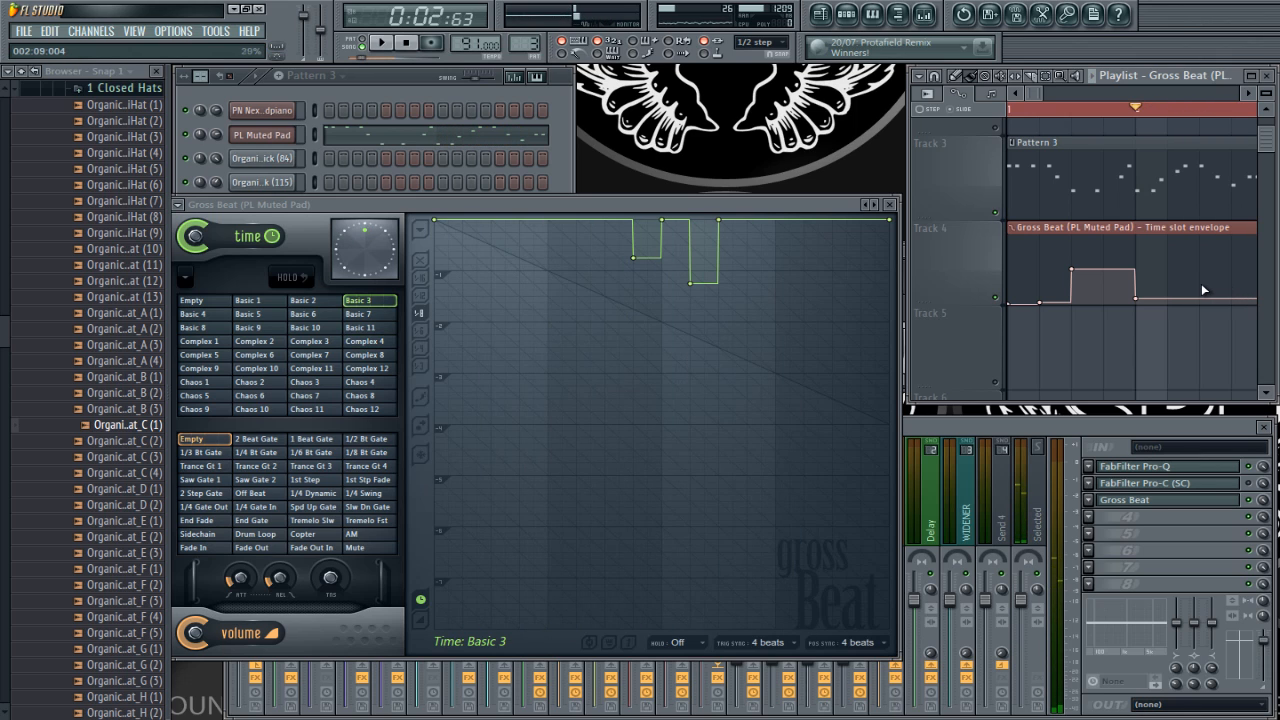
Step: Add an envelope point at 002:09:000 and paste the slot value copied from Basic 4 into it
click(1201, 285)
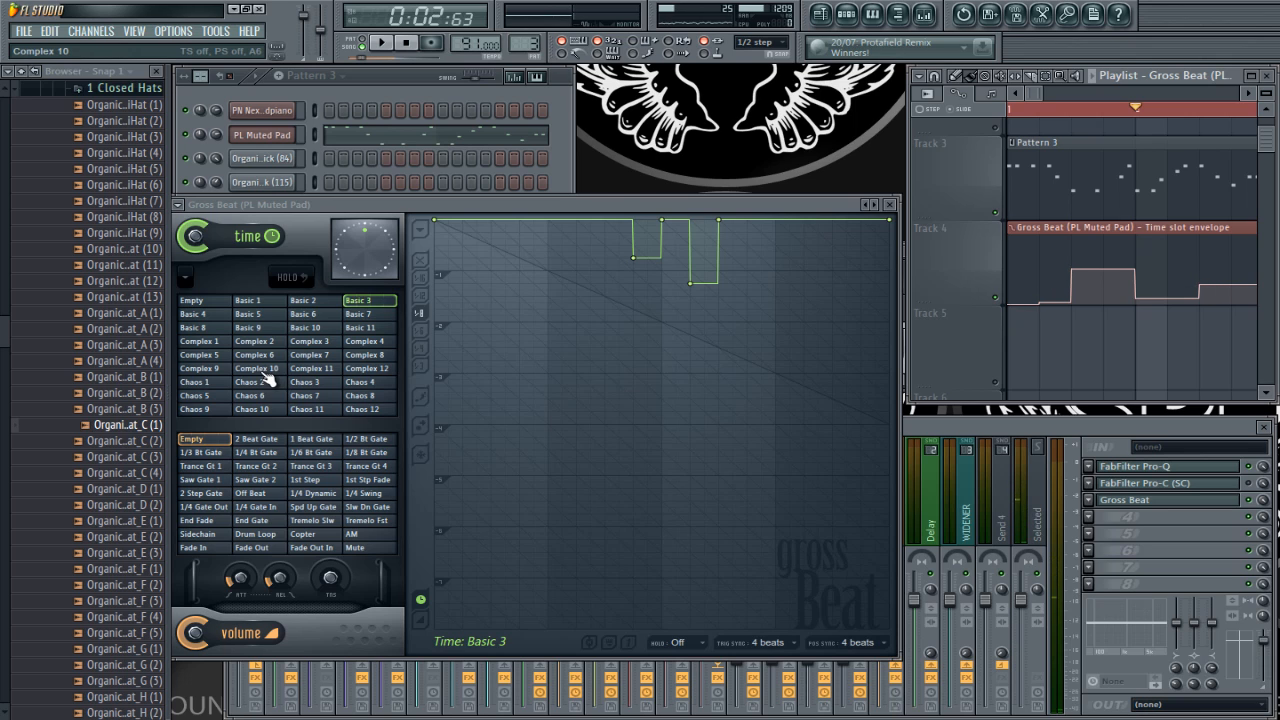
click(262, 370)
click(195, 369)
click(197, 314)
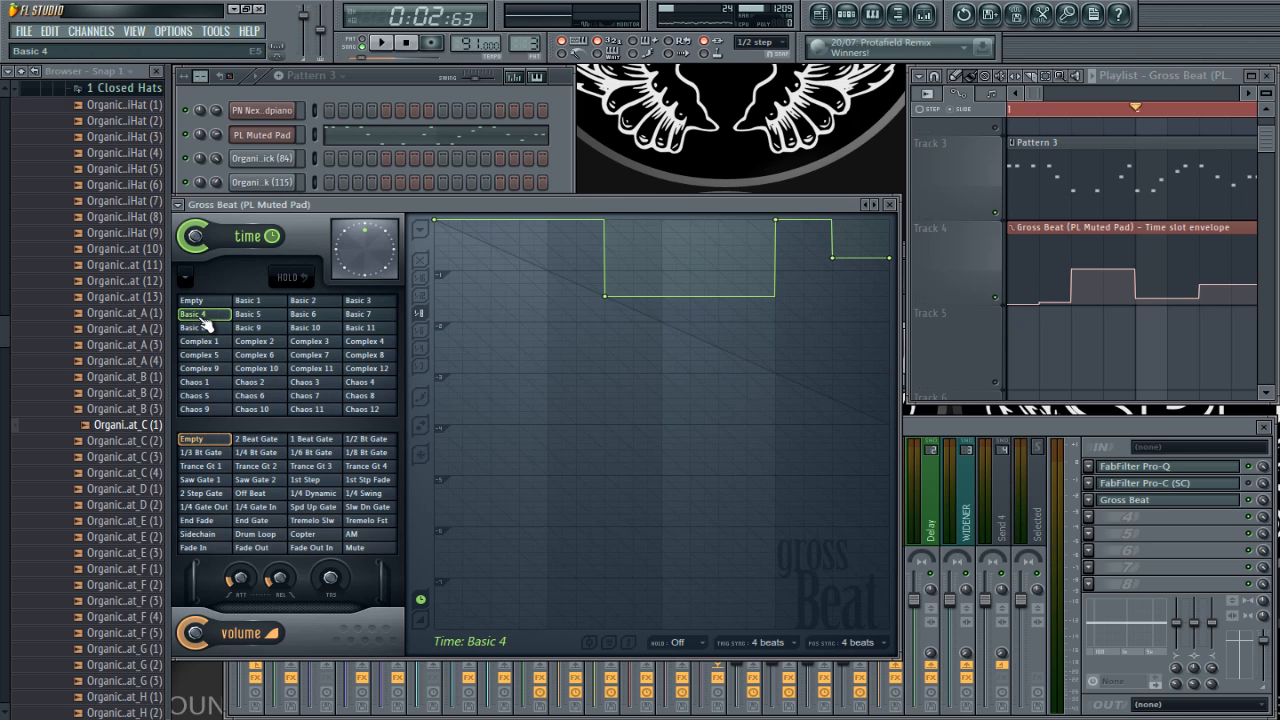
right_click(197, 314)
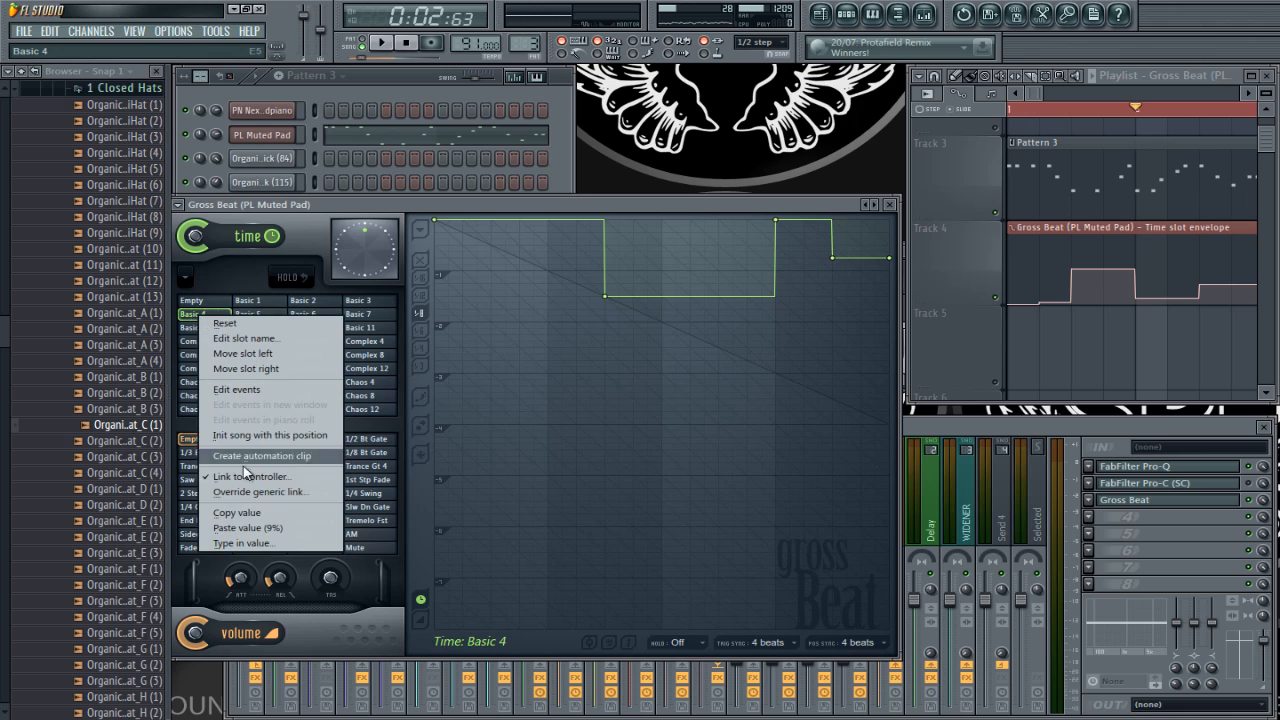
click(240, 514)
right_click(1197, 281)
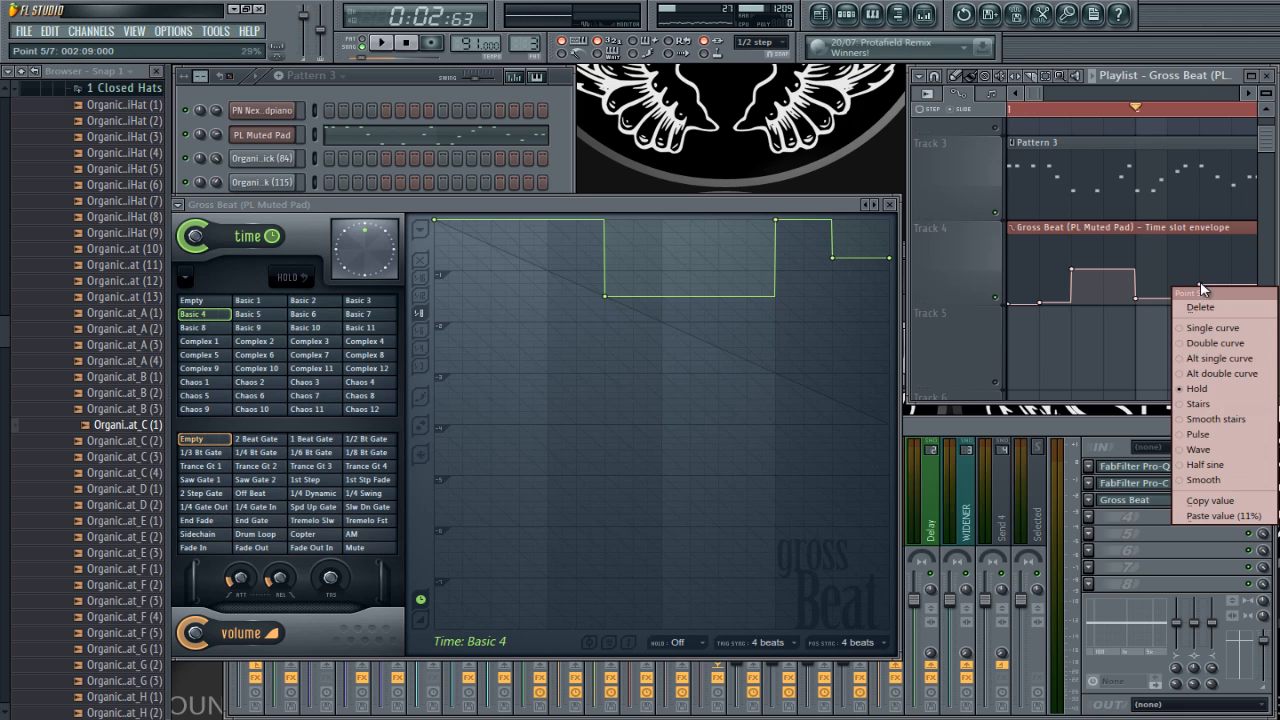
click(1225, 516)
Step: Set the playlist's snap to 1/2 beat for finer editing around bar 3
scroll(1190, 342, down, 4)
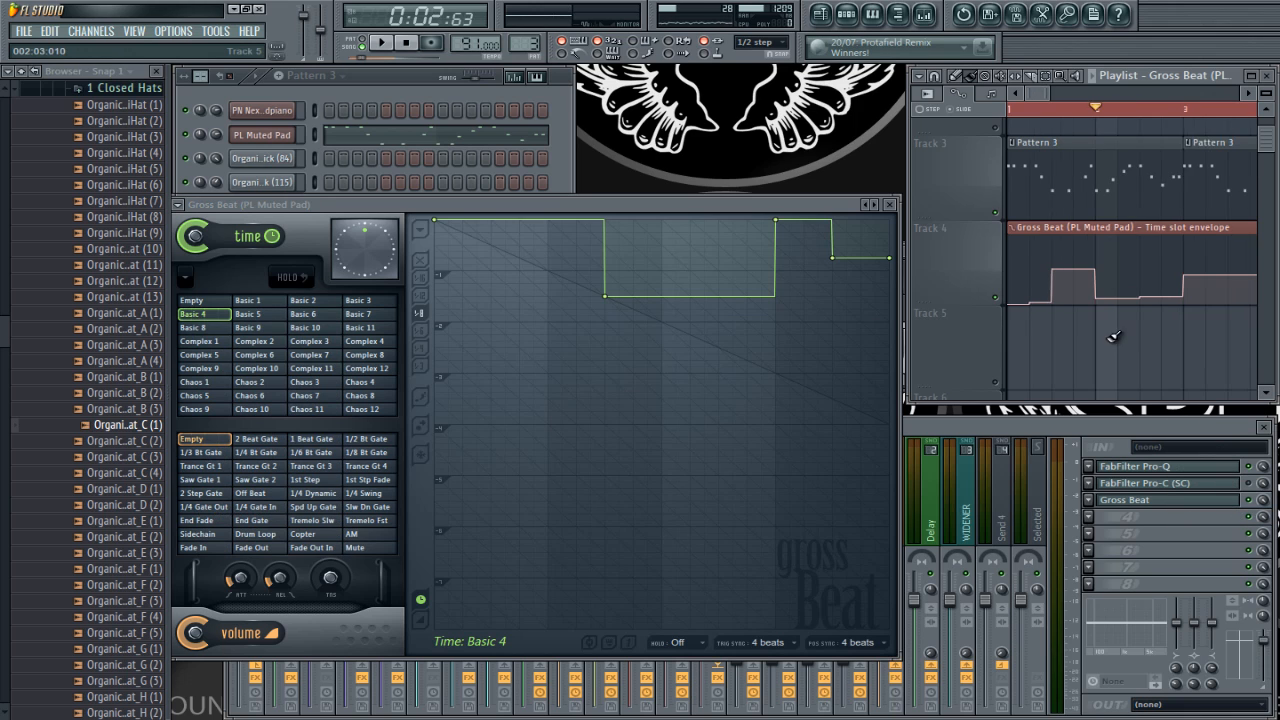
scroll(1038, 319, up, 4)
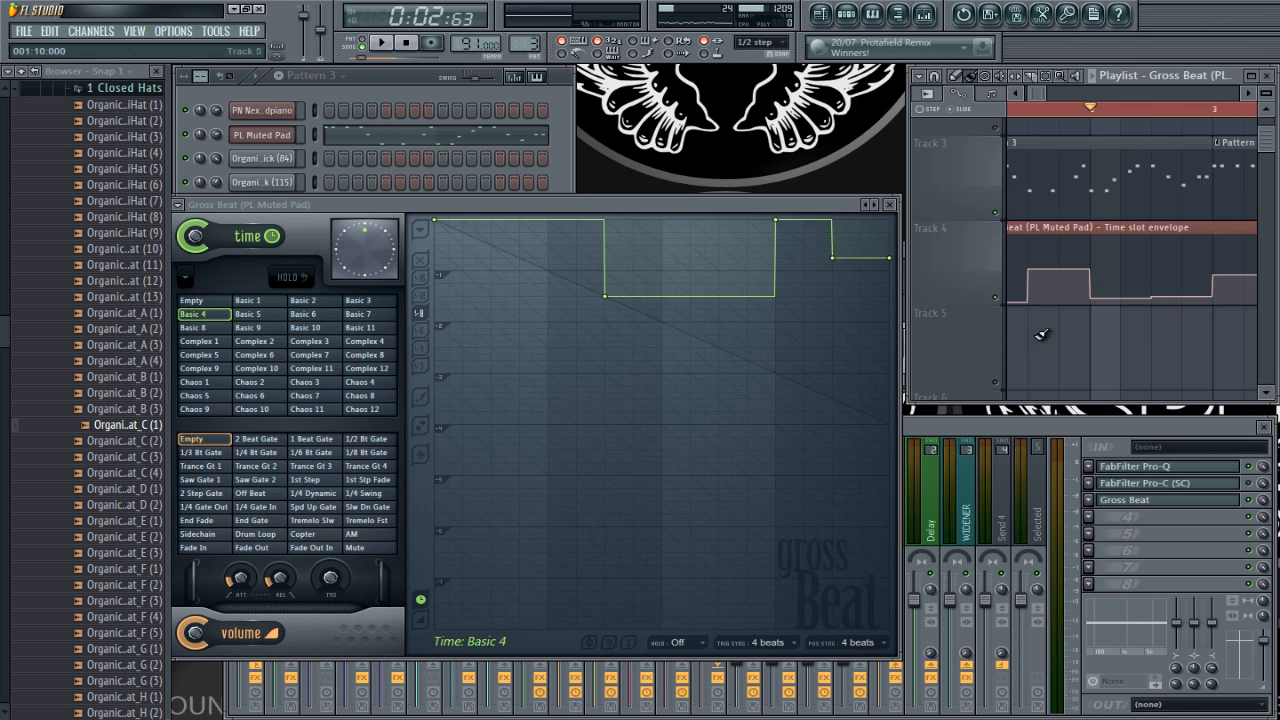
scroll(1040, 334, down, 4)
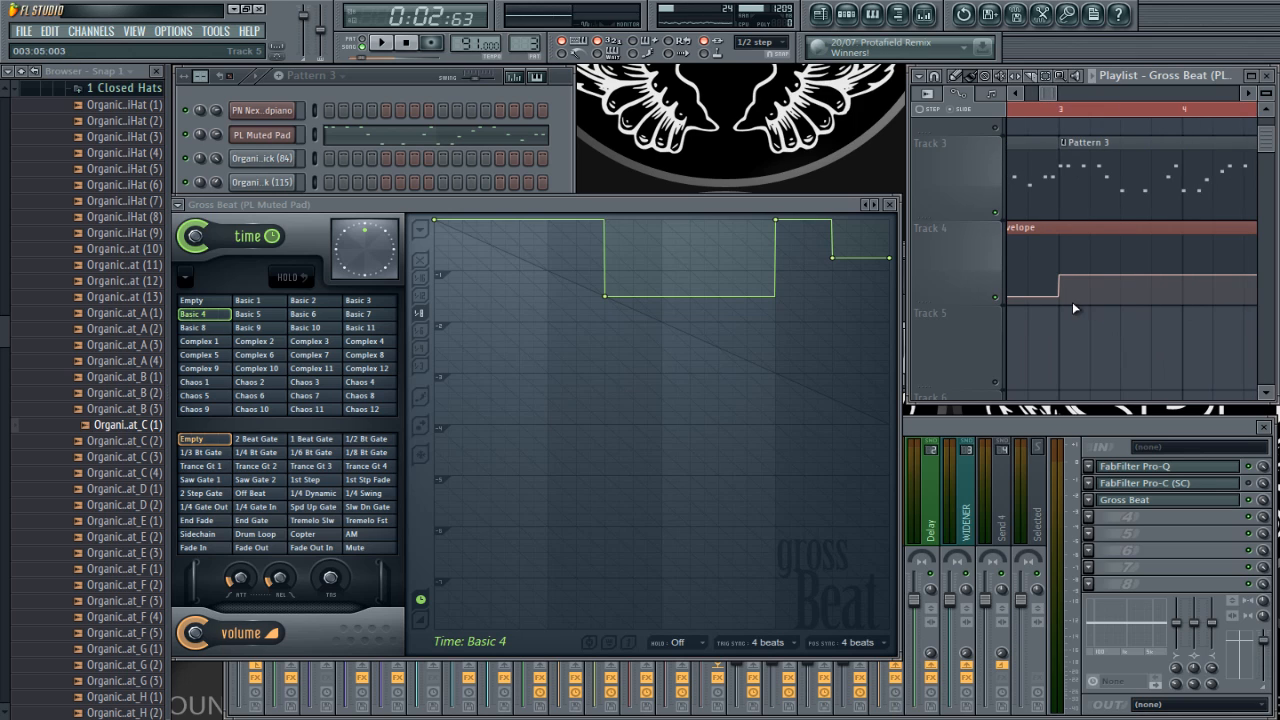
scroll(1075, 300, up, 2)
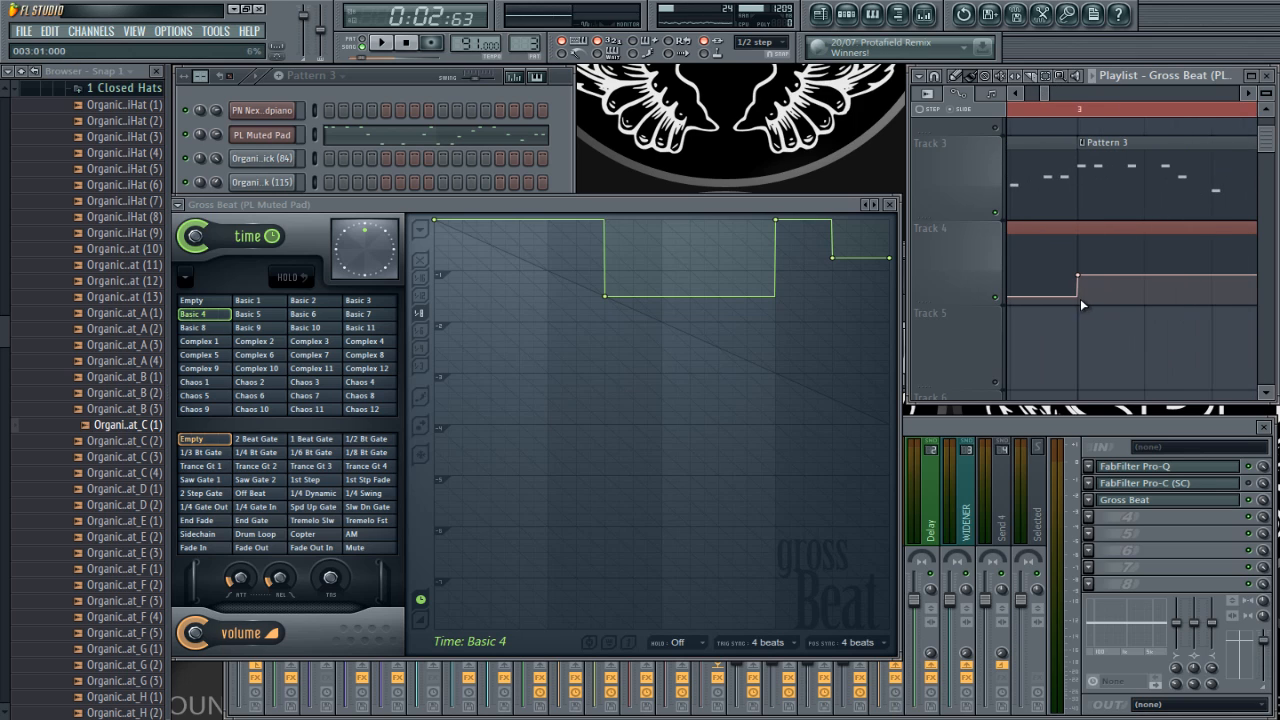
click(934, 77)
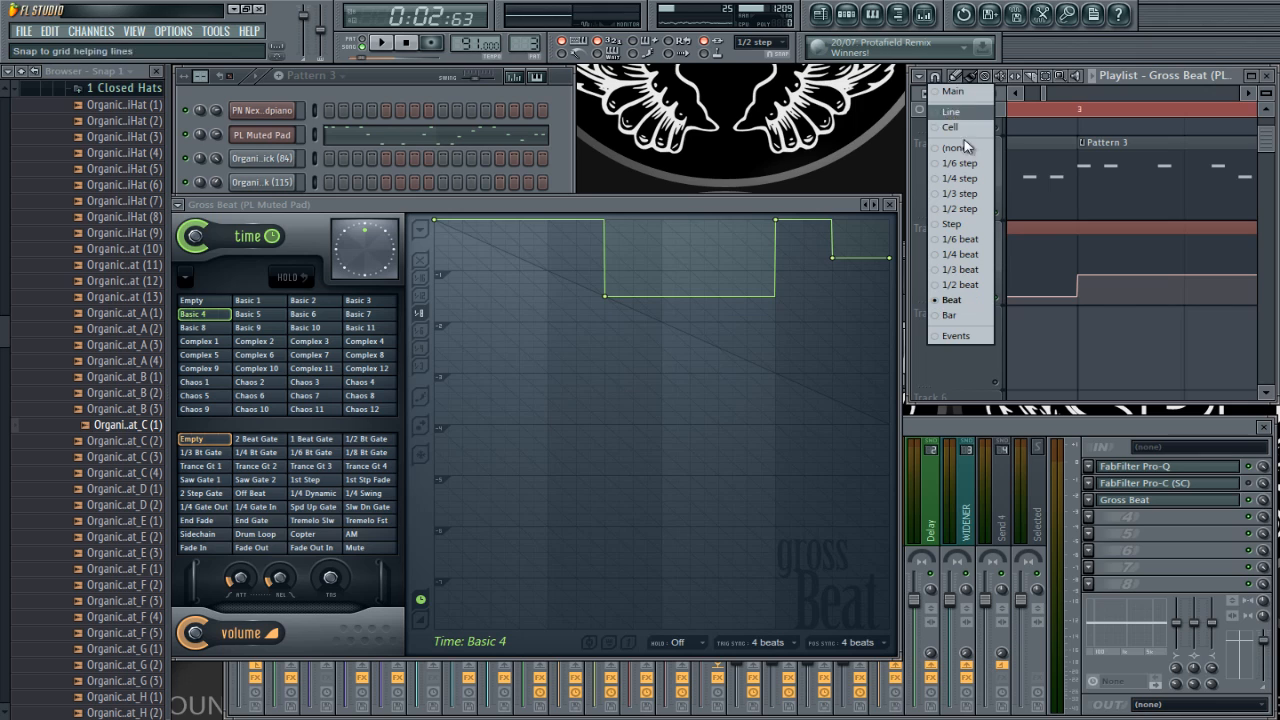
click(968, 285)
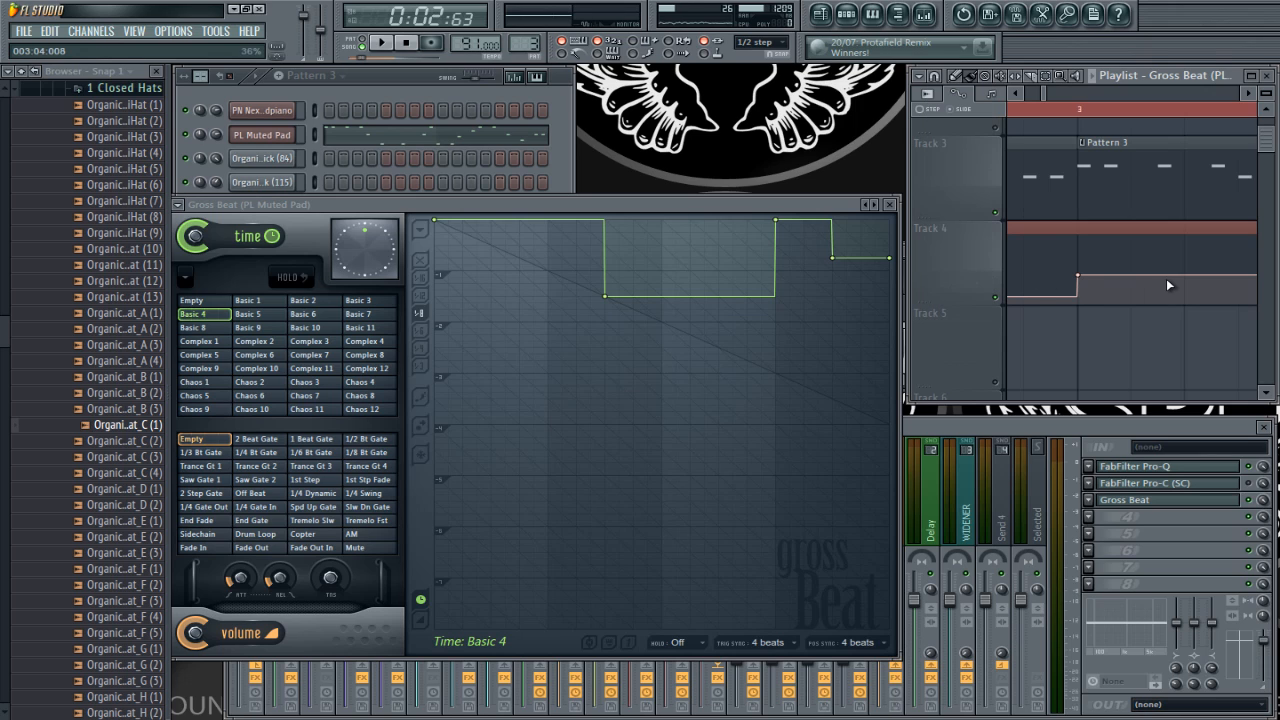
Step: Add envelope points half a beat into bar 3 and at 003:05:000, pasting the 003:01:000 point's value into the latter
right_click(1132, 295)
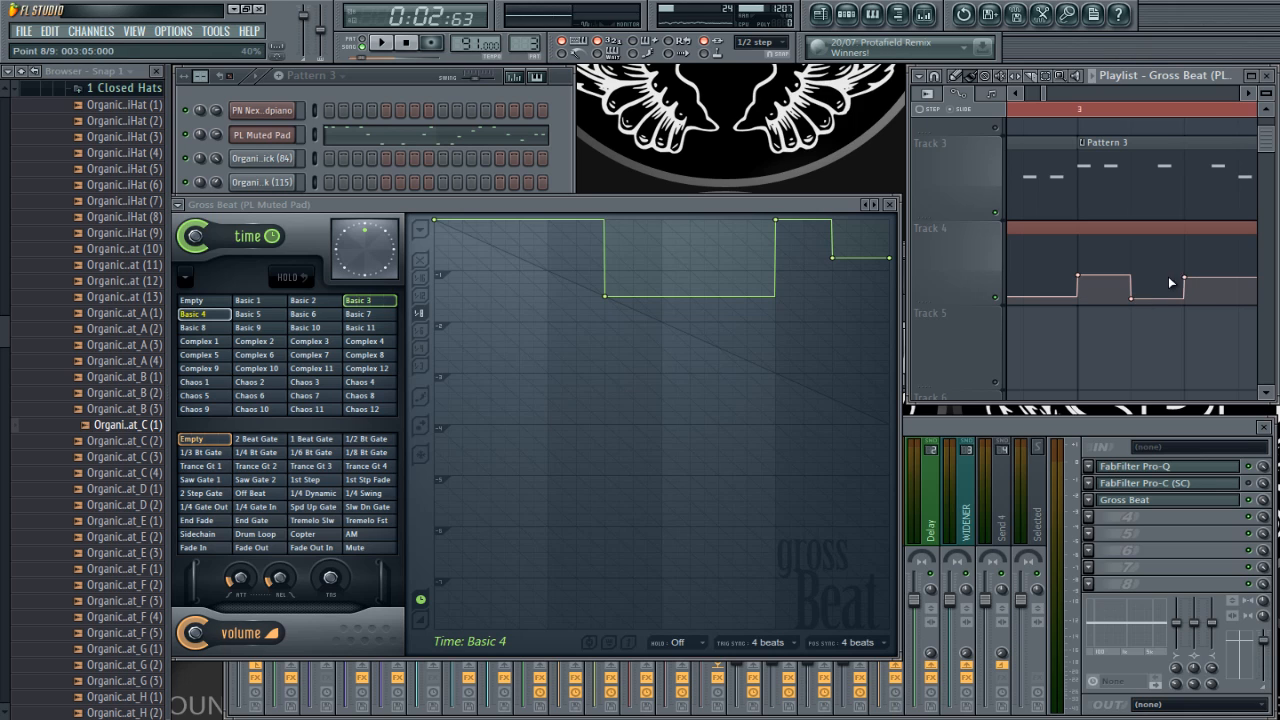
right_click(1082, 283)
click(1103, 491)
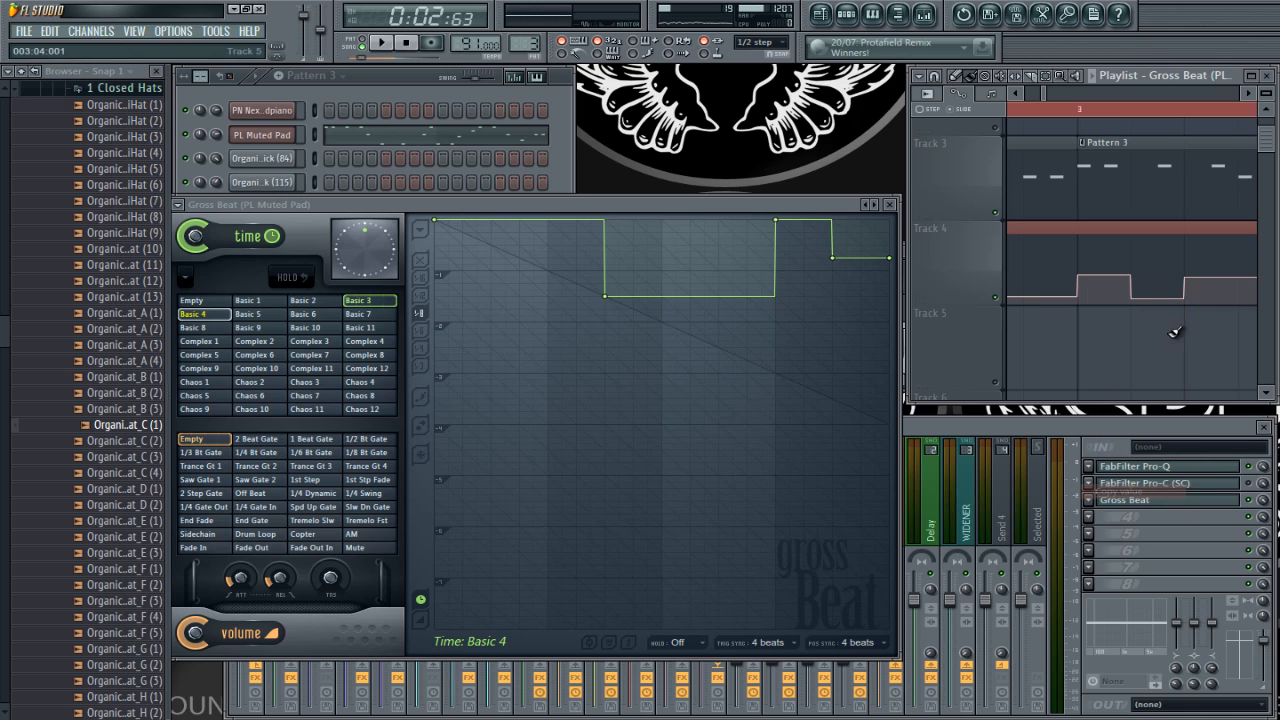
right_click(1190, 278)
click(1205, 508)
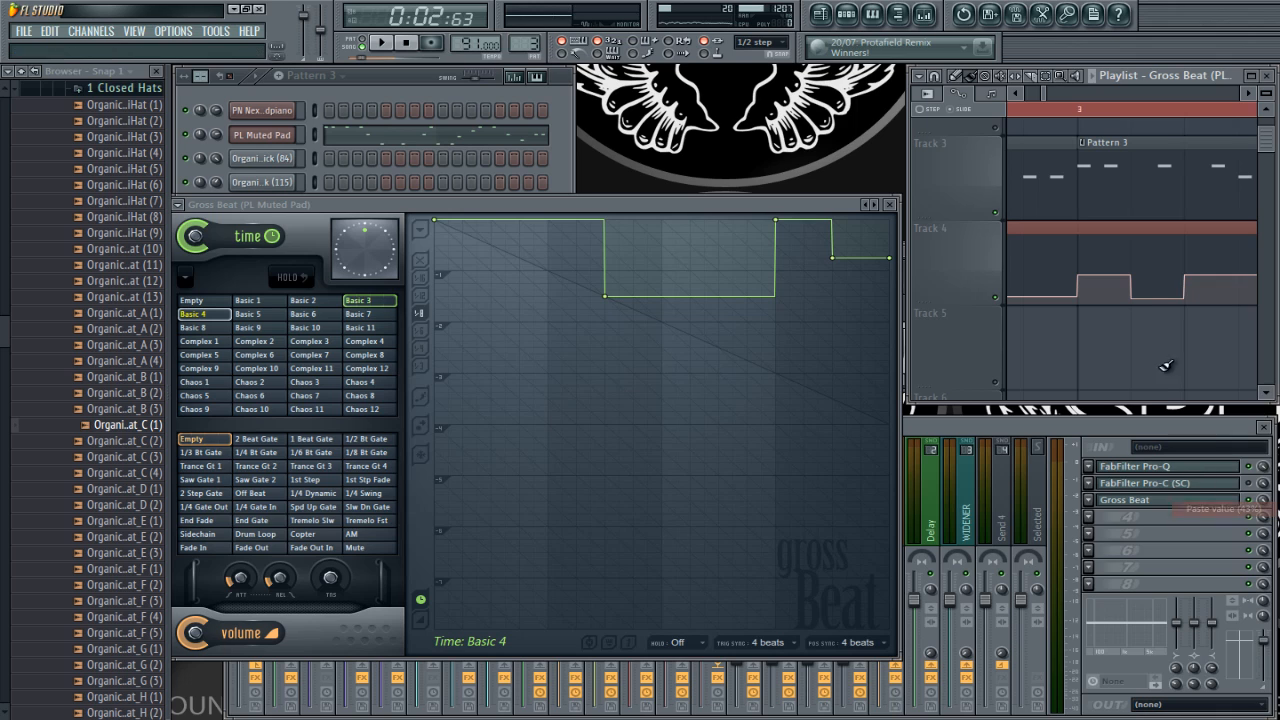
Step: Preview Basic 11, Basic 6 and Basic 10, and paste Basic 10's slot value into the low envelope point half a beat into bar 3
click(362, 328)
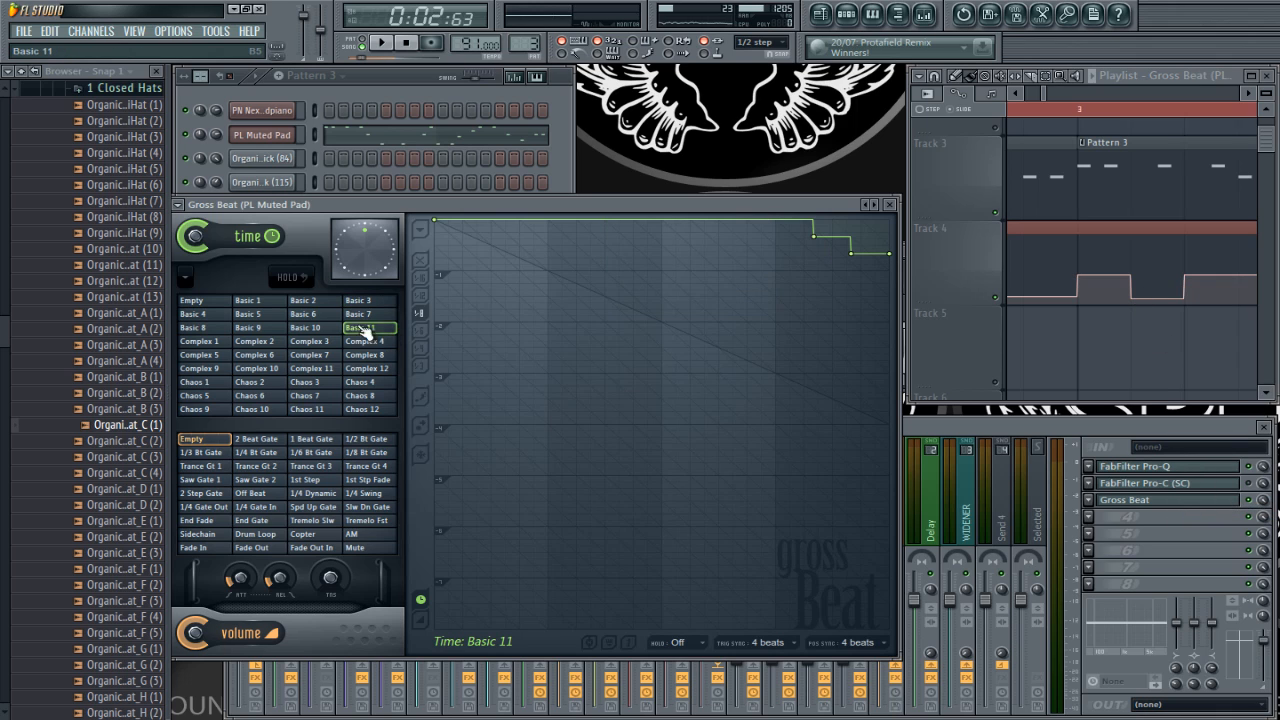
click(316, 328)
click(316, 314)
click(316, 328)
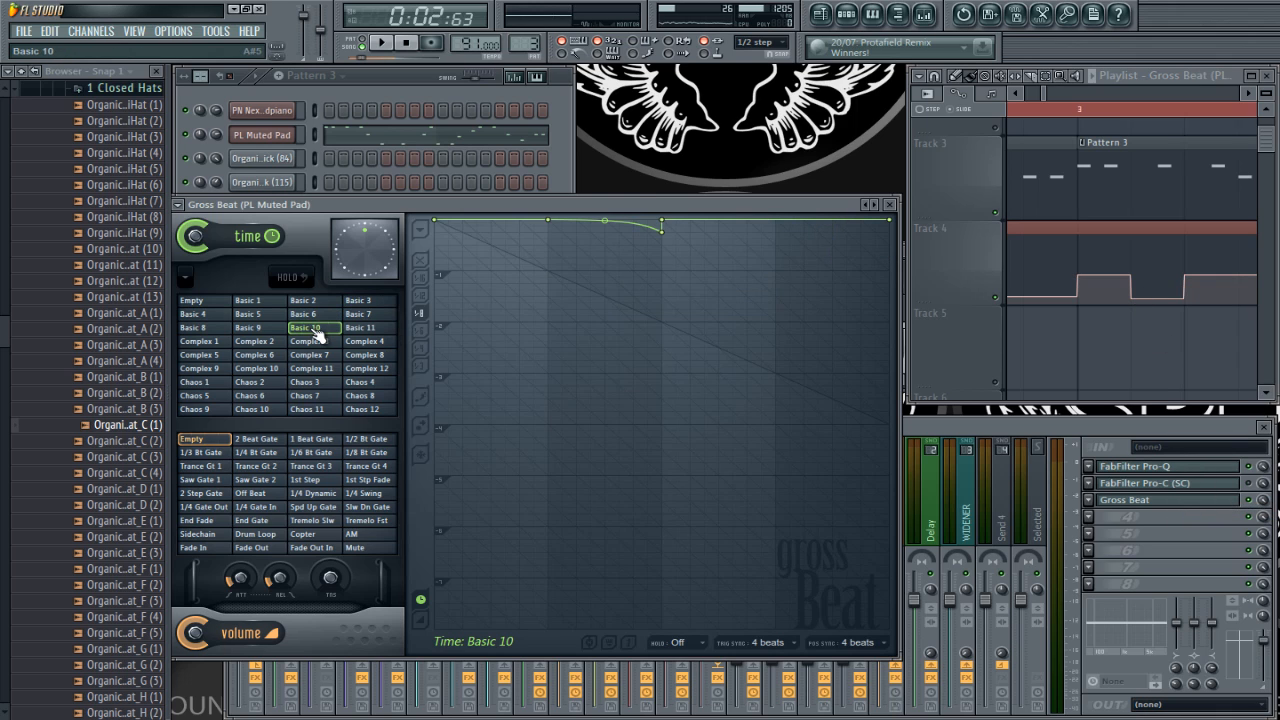
right_click(316, 334)
click(372, 530)
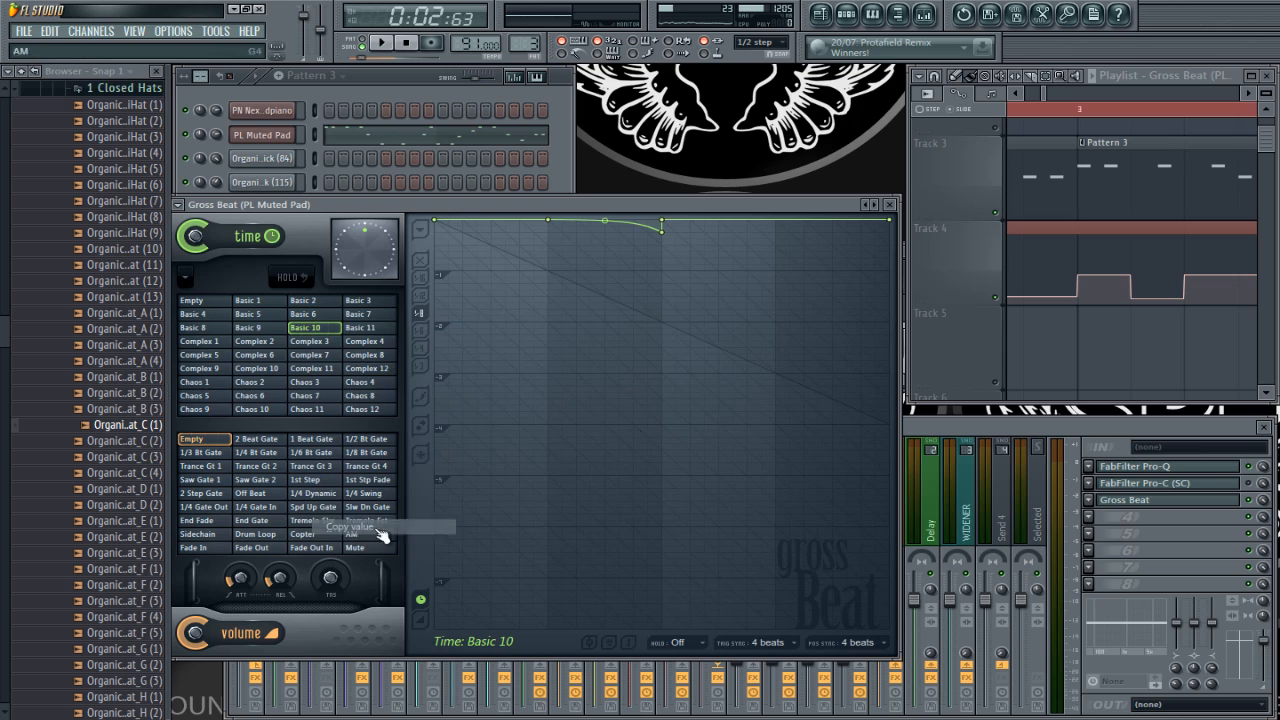
right_click(1140, 301)
click(1174, 527)
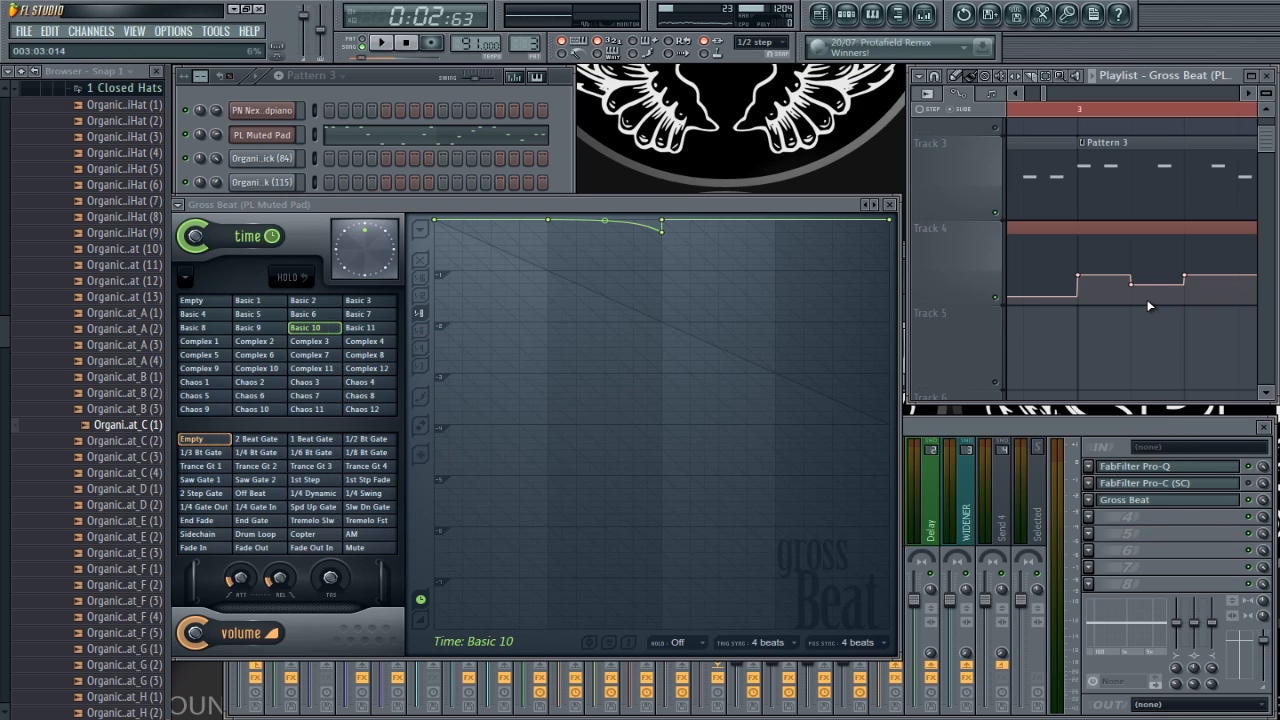
Step: Turn off time sync and position sync for the Basic 10 and Basic 4 time slots
click(752, 640)
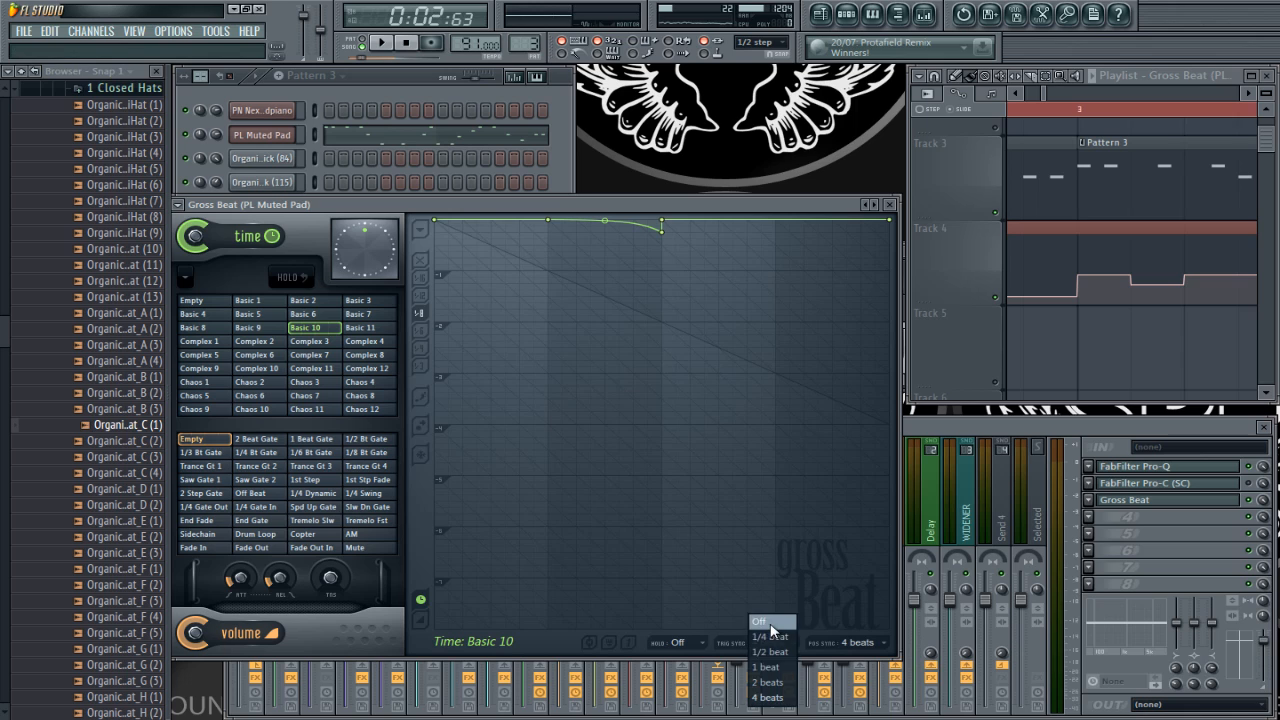
click(772, 630)
click(858, 642)
click(868, 622)
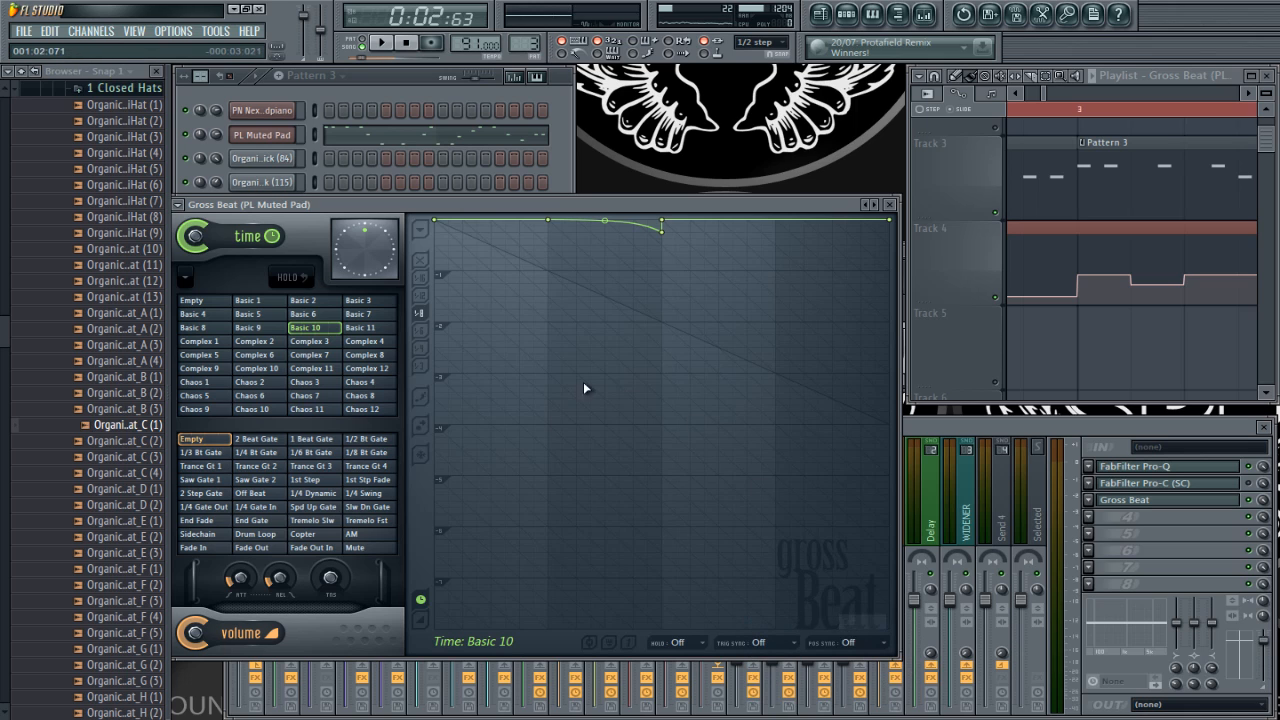
click(194, 314)
click(768, 645)
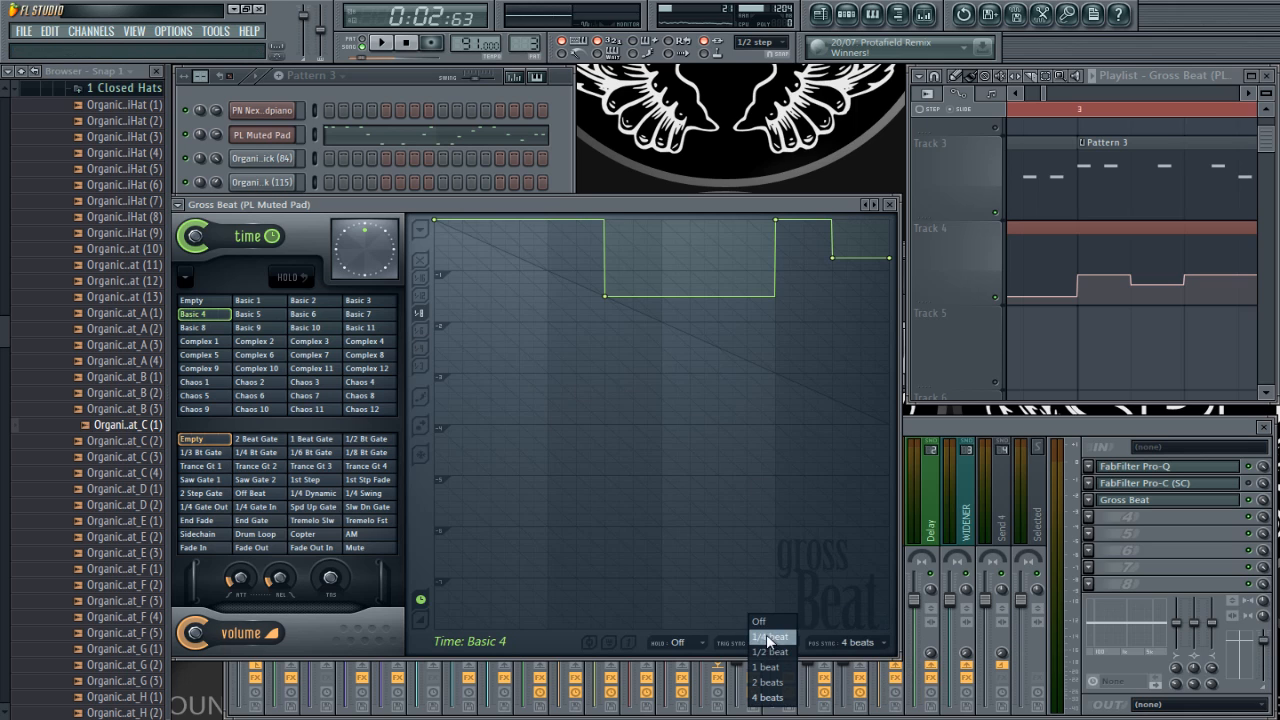
click(766, 622)
click(852, 642)
click(852, 622)
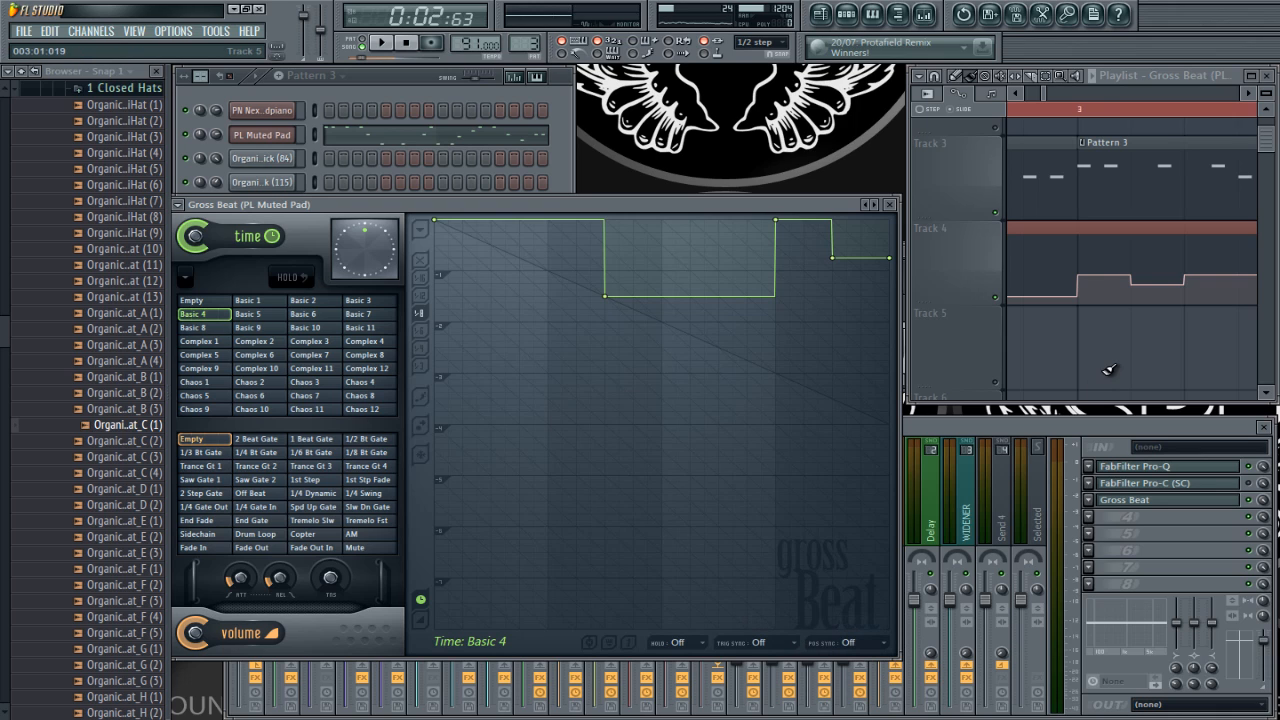
Step: Play the automated melody from the song start, re-enable Tracks 1 and 2, and briefly play everything together
scroll(1119, 357, down, 1)
key(space)
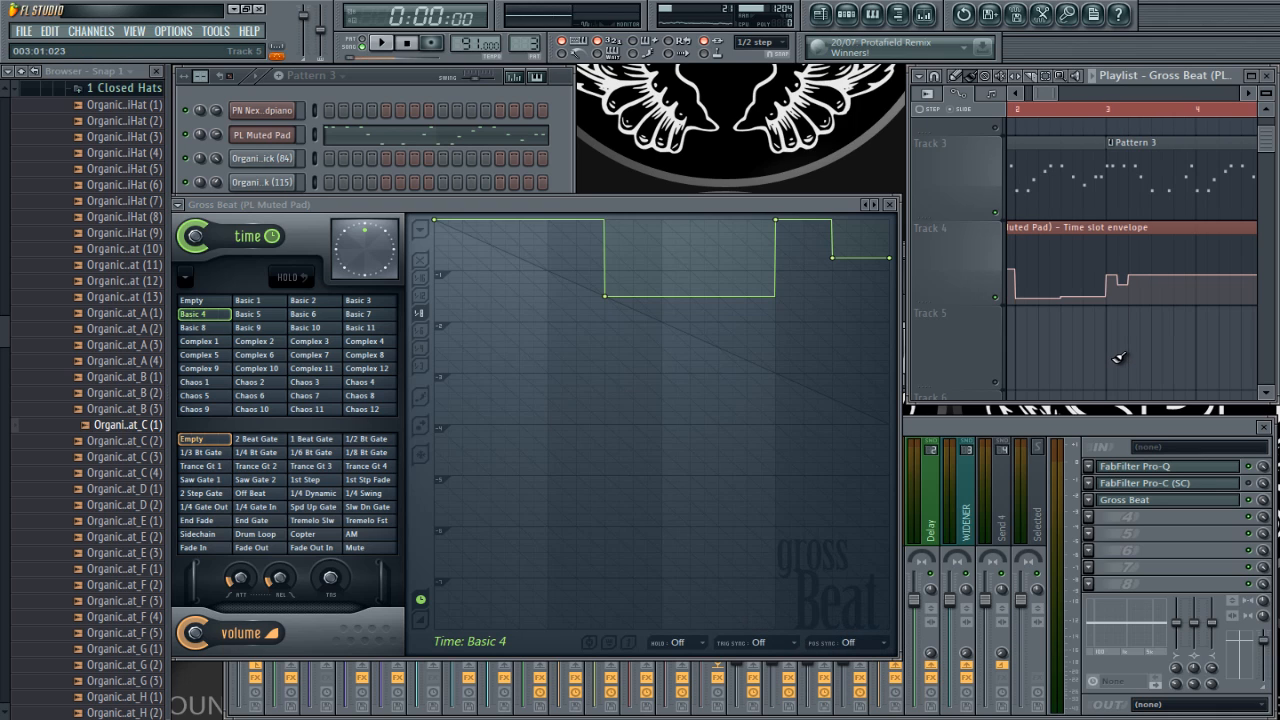
scroll(1119, 357, down, 2)
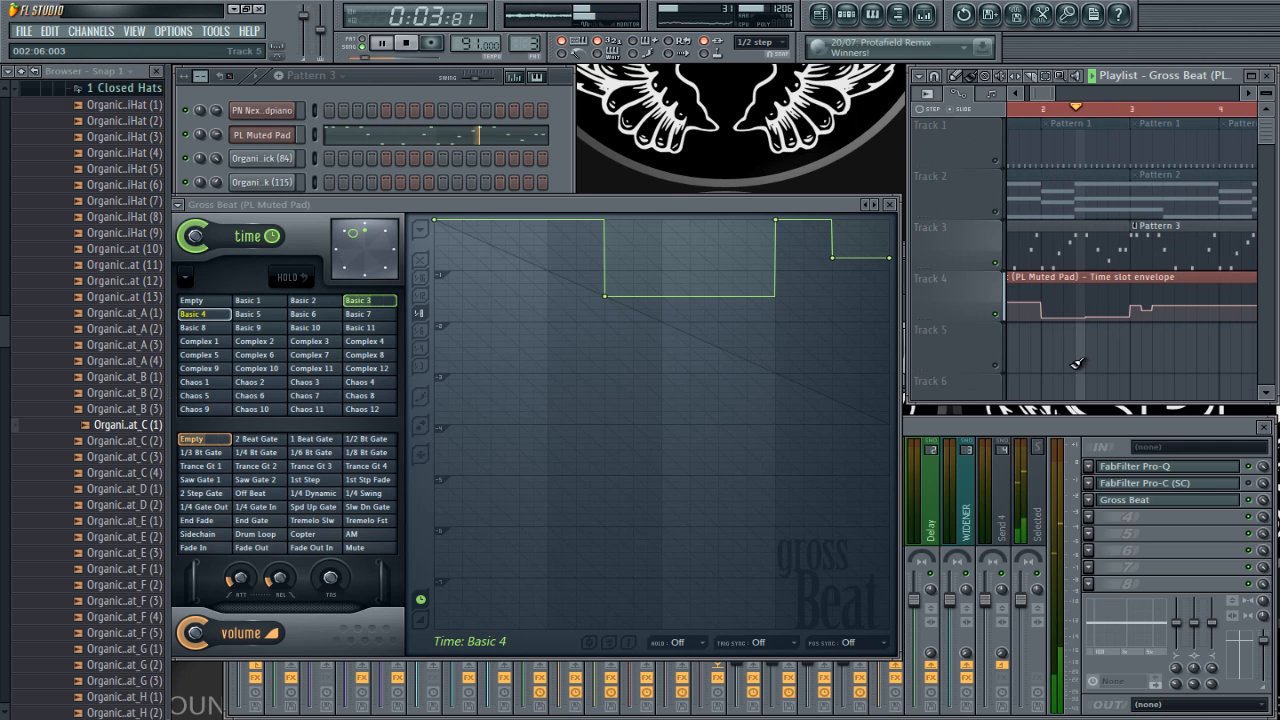
scroll(1055, 360, down, 2)
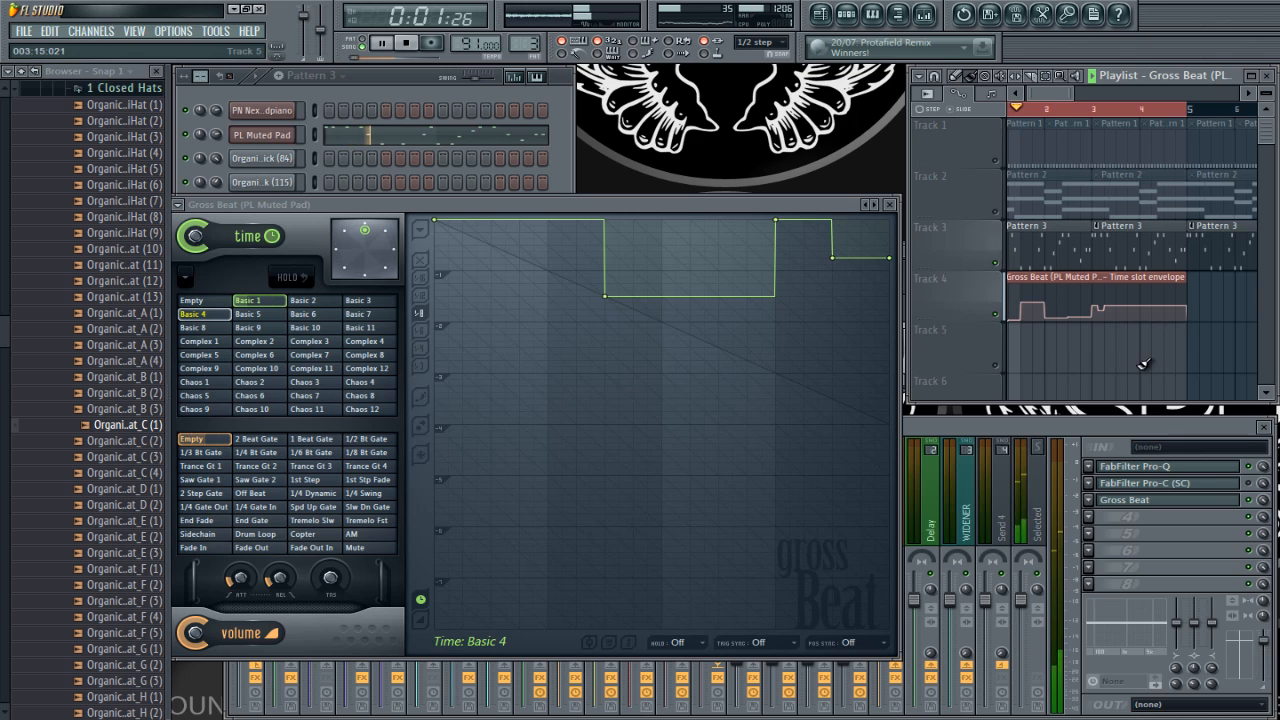
key(space)
right_click(1015, 322)
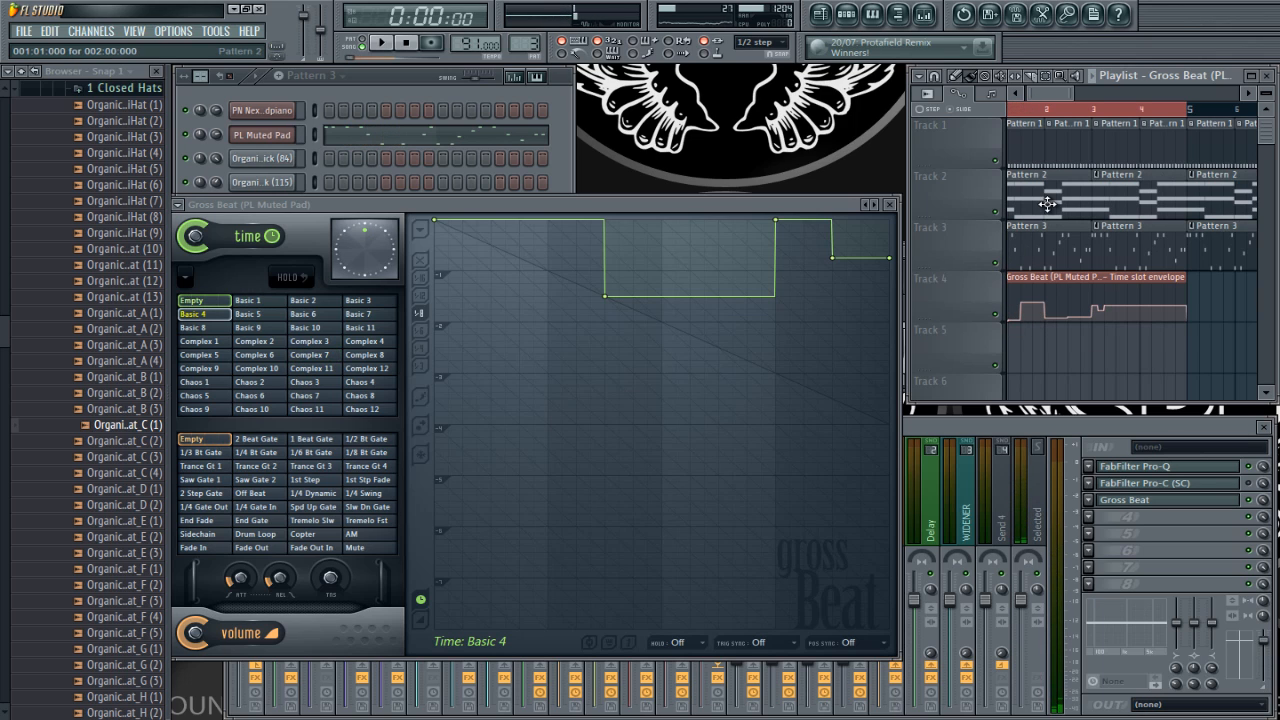
key(space)
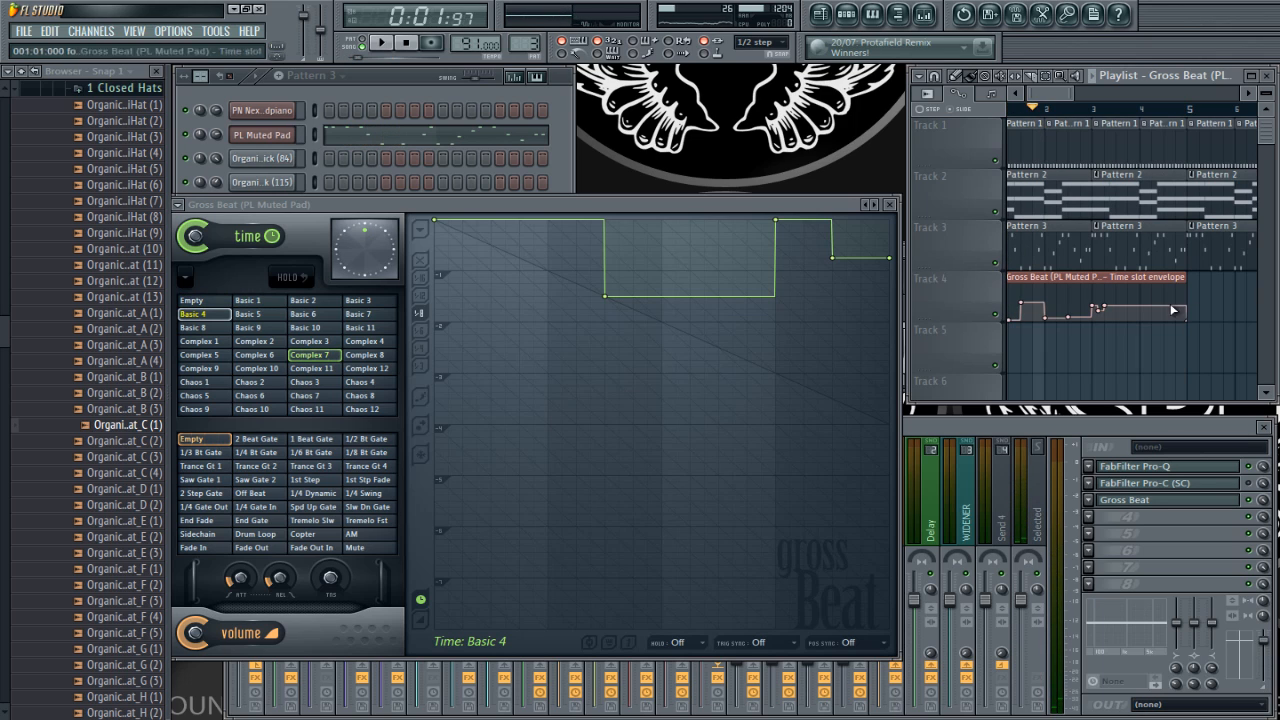
Step: Check the envelope's end point at 005:01:000 and move the whole time slot envelope clip to start at bar 5
scroll(1212, 336, up, 6)
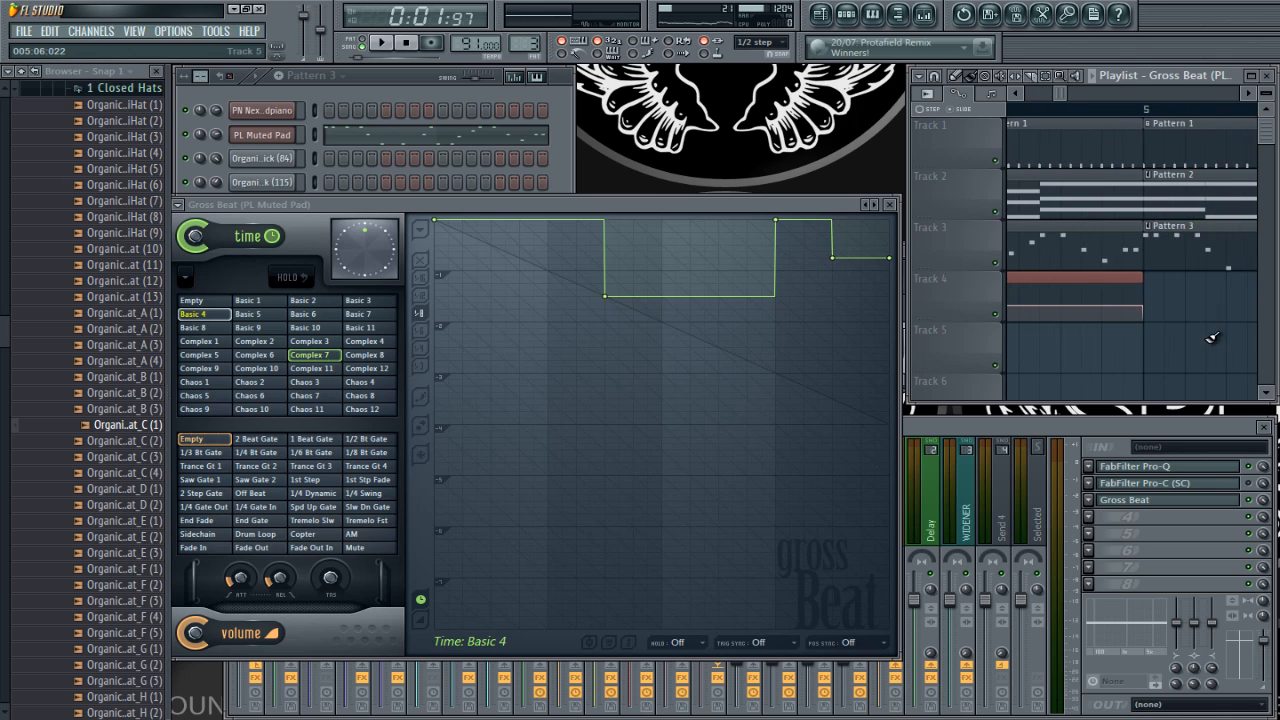
scroll(1081, 340, up, 3)
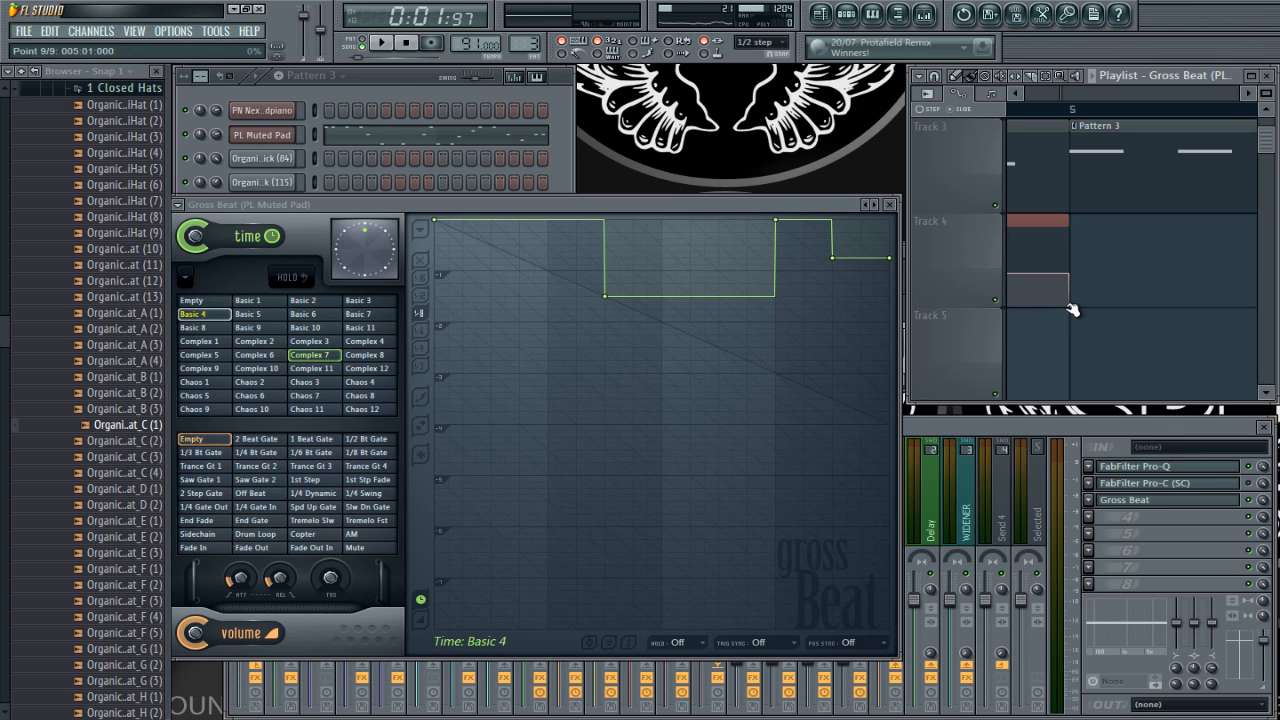
scroll(1125, 293, down, 8)
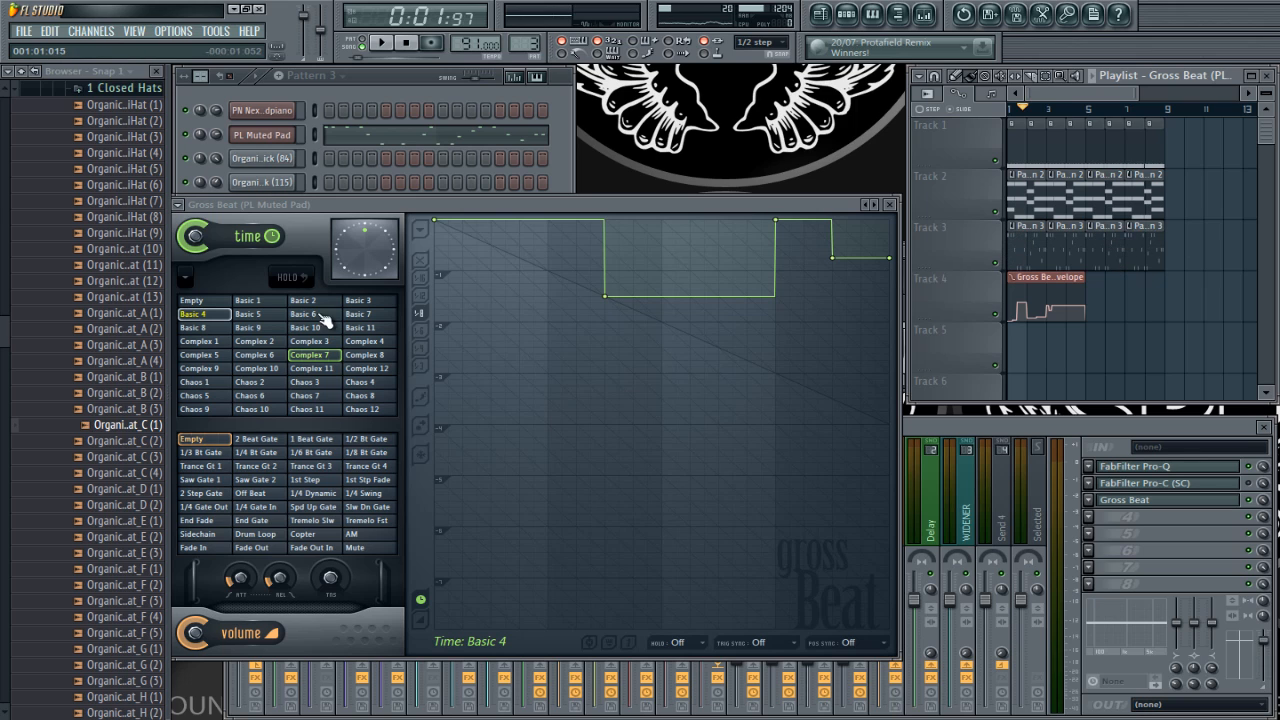
click(115, 88)
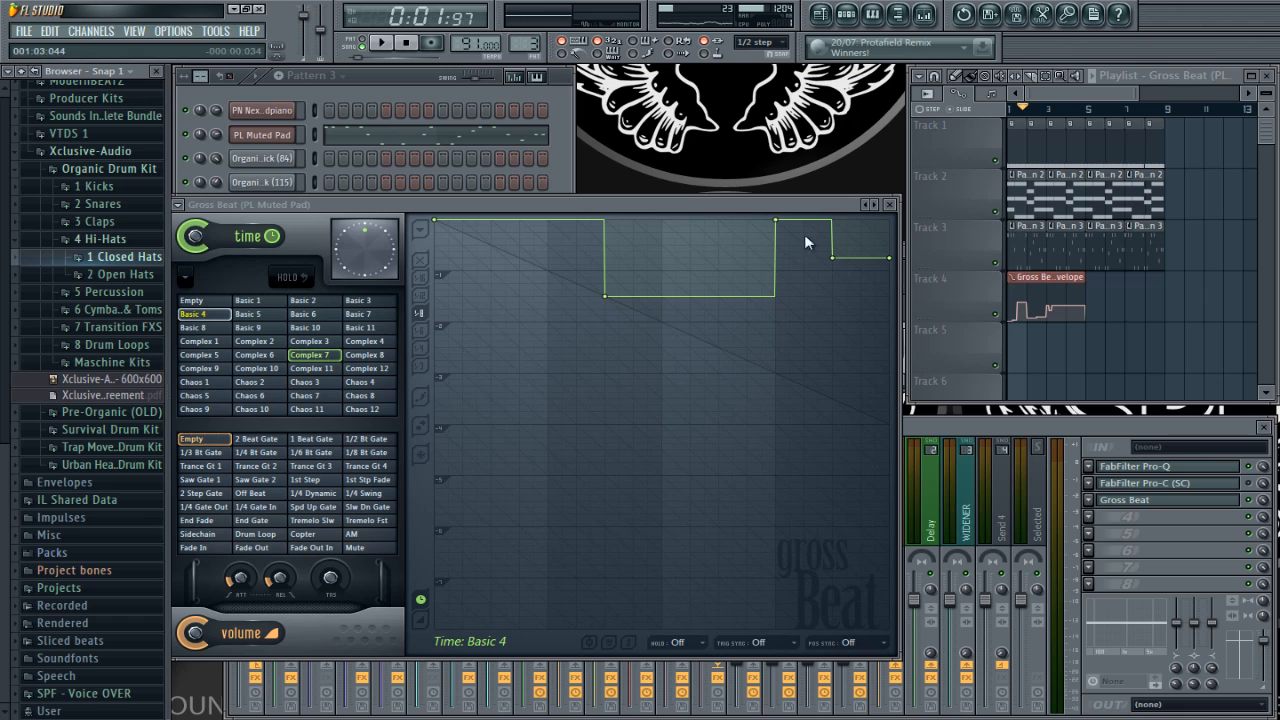
drag(1044, 279, 1122, 279)
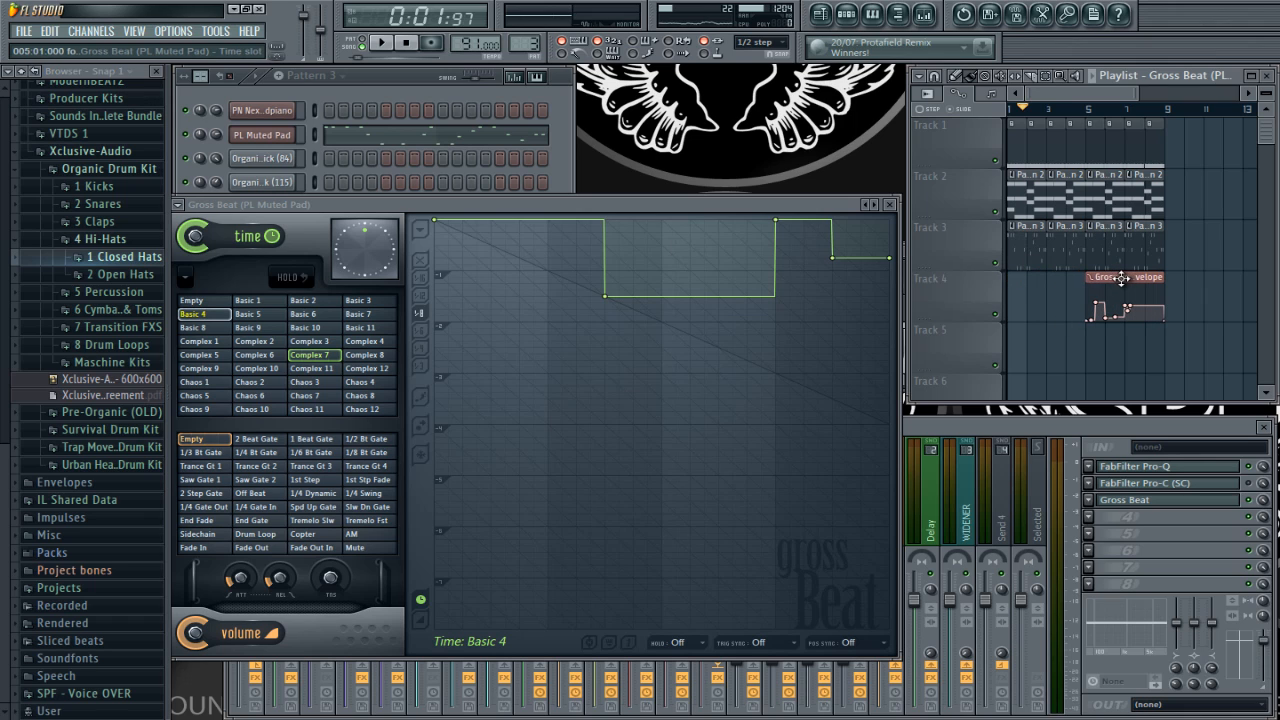
Step: Place Organic - Cymbal (16) from the drum kit's Cymbals folder on Track 5, starting just before bar 5
click(118, 311)
click(127, 335)
click(128, 346)
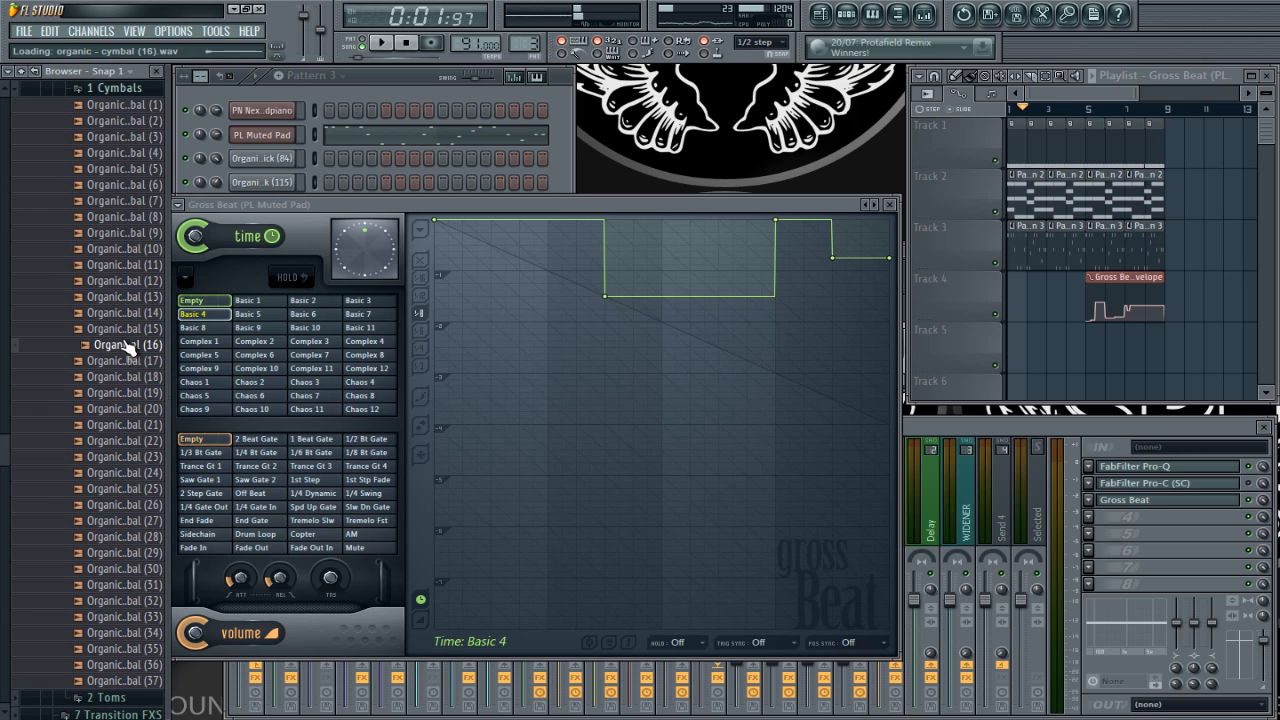
drag(207, 346, 1095, 352)
scroll(1072, 373, up, 3)
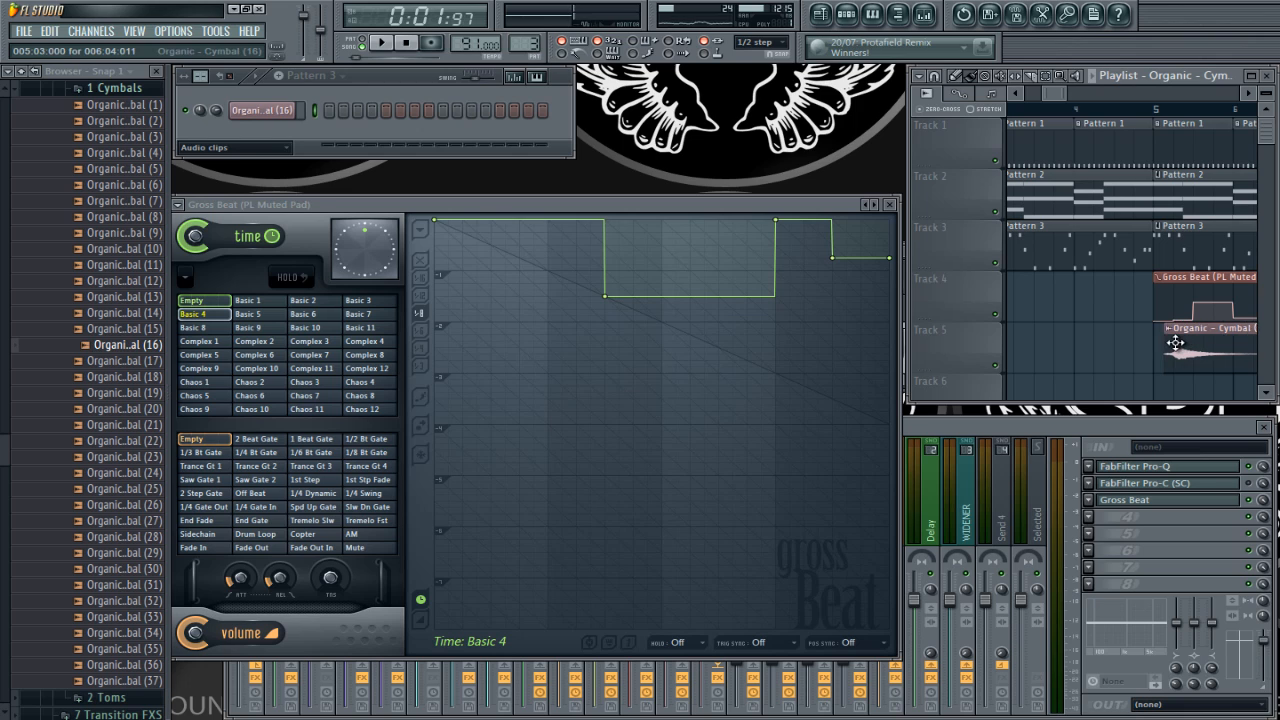
scroll(1102, 315, down, 5)
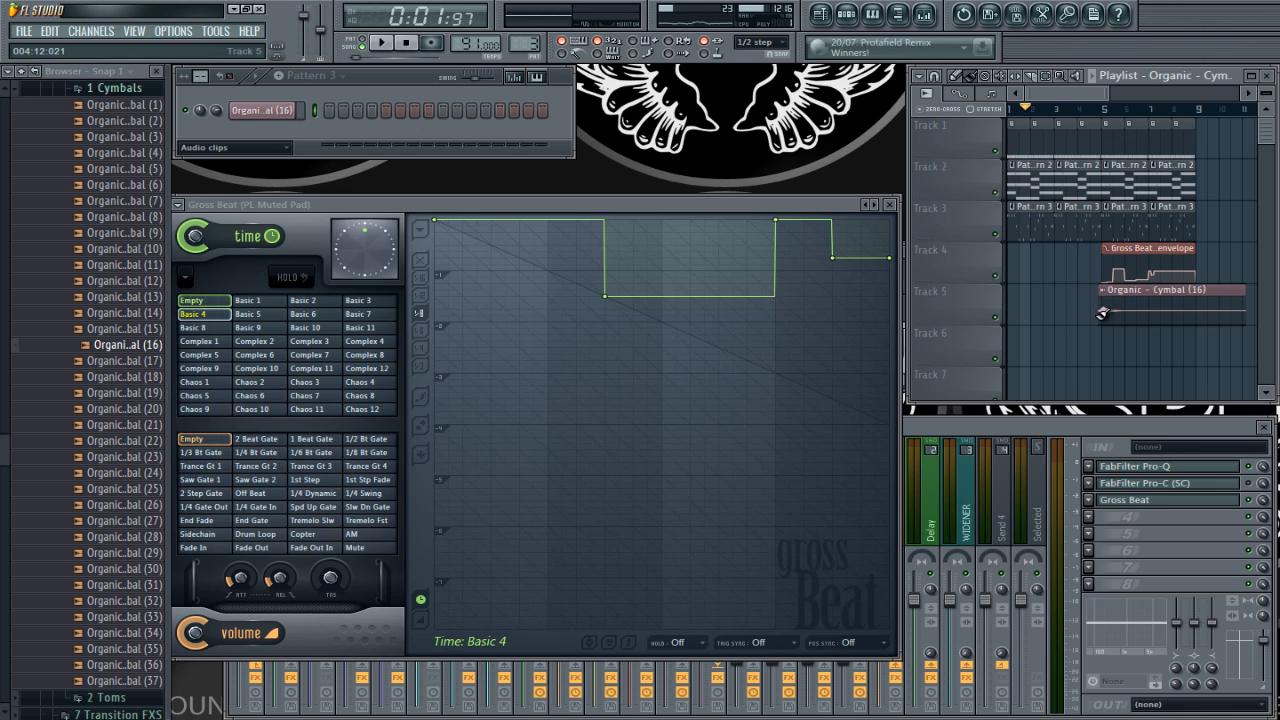
Step: Play the full arrangement with the playlist enlarged, through the cymbal and the automated section from bar 5
key(space)
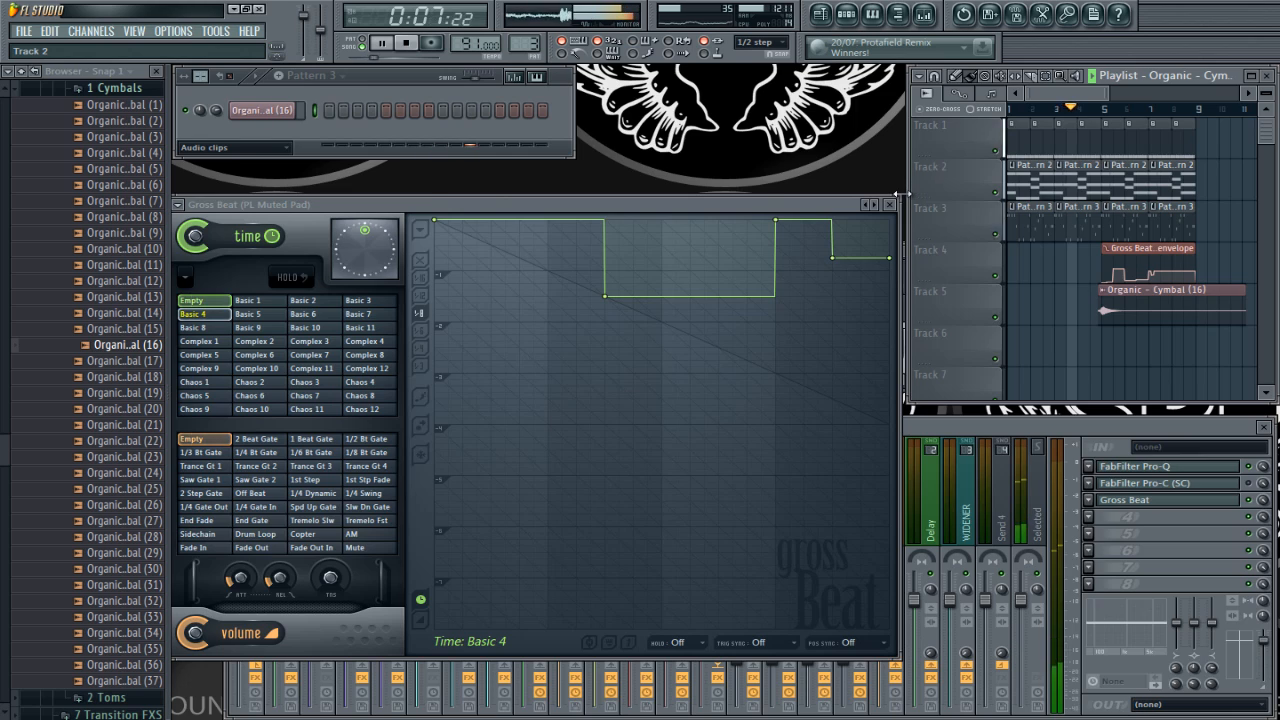
key(Return)
ctrl+right_click(595, 404)
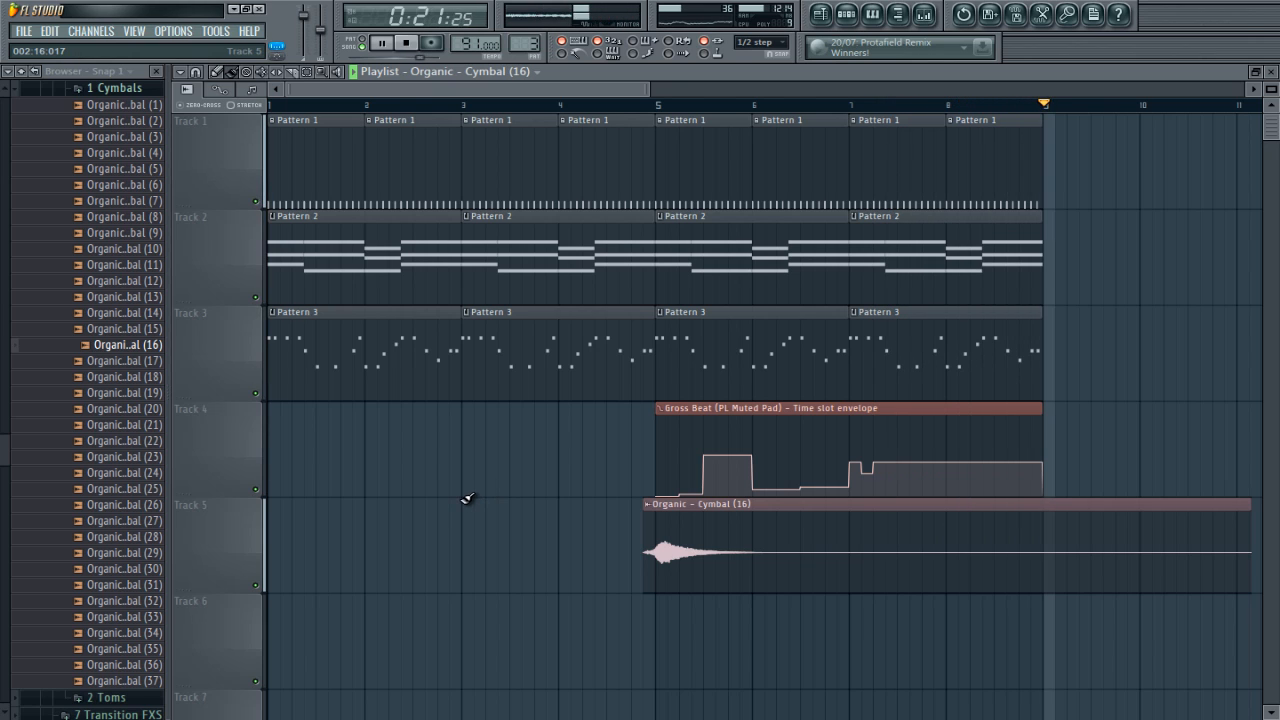
Step: Shorten the Organic - Cymbal (16) clip on Track 5 so it ends just before bar 9, and play the arrangement
drag(1246, 526, 1021, 527)
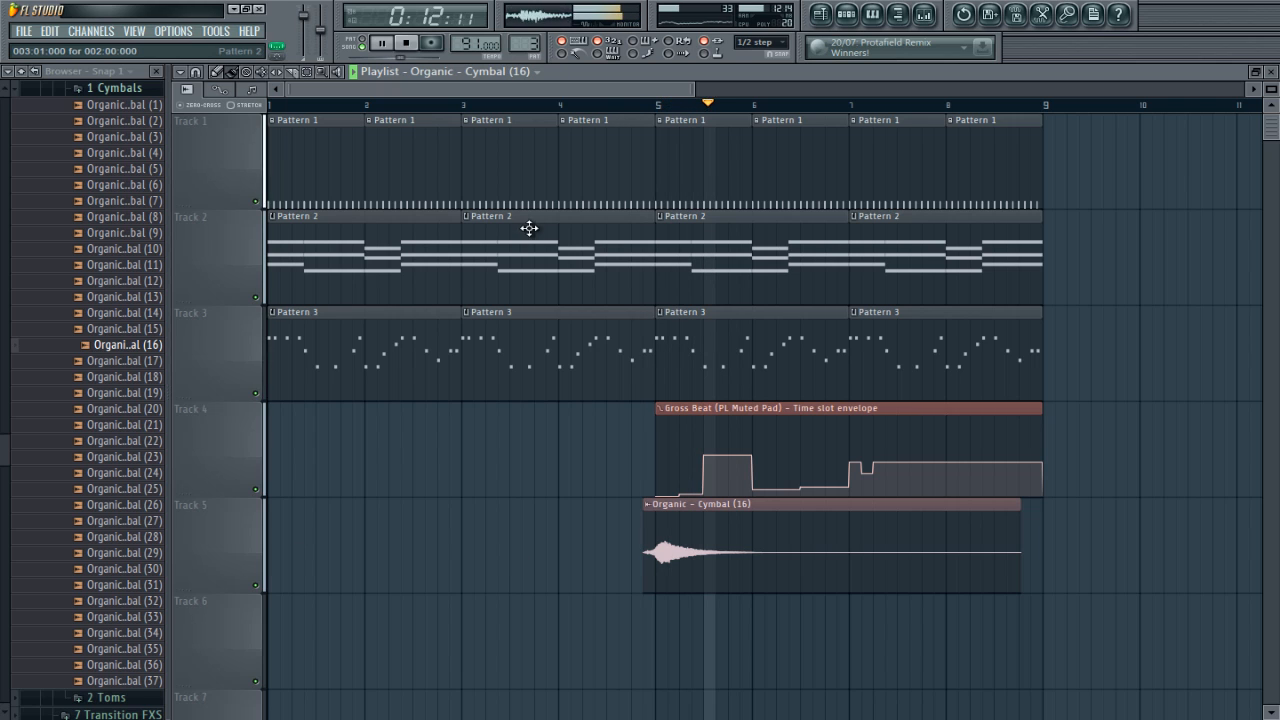
mouse_move(684, 470)
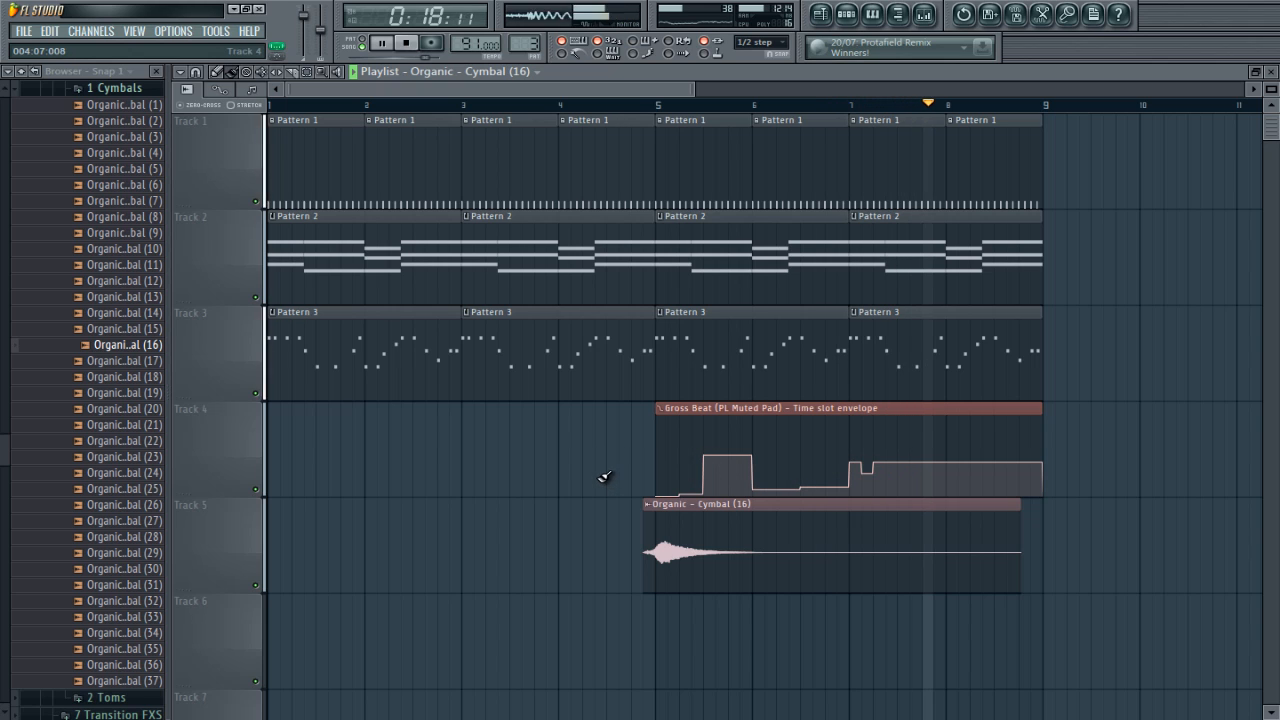
Step: Solo the melody on Track 3, re-enable its time slot automation on Track 4, and listen to both through bar 8 before stopping
right_click(256, 395)
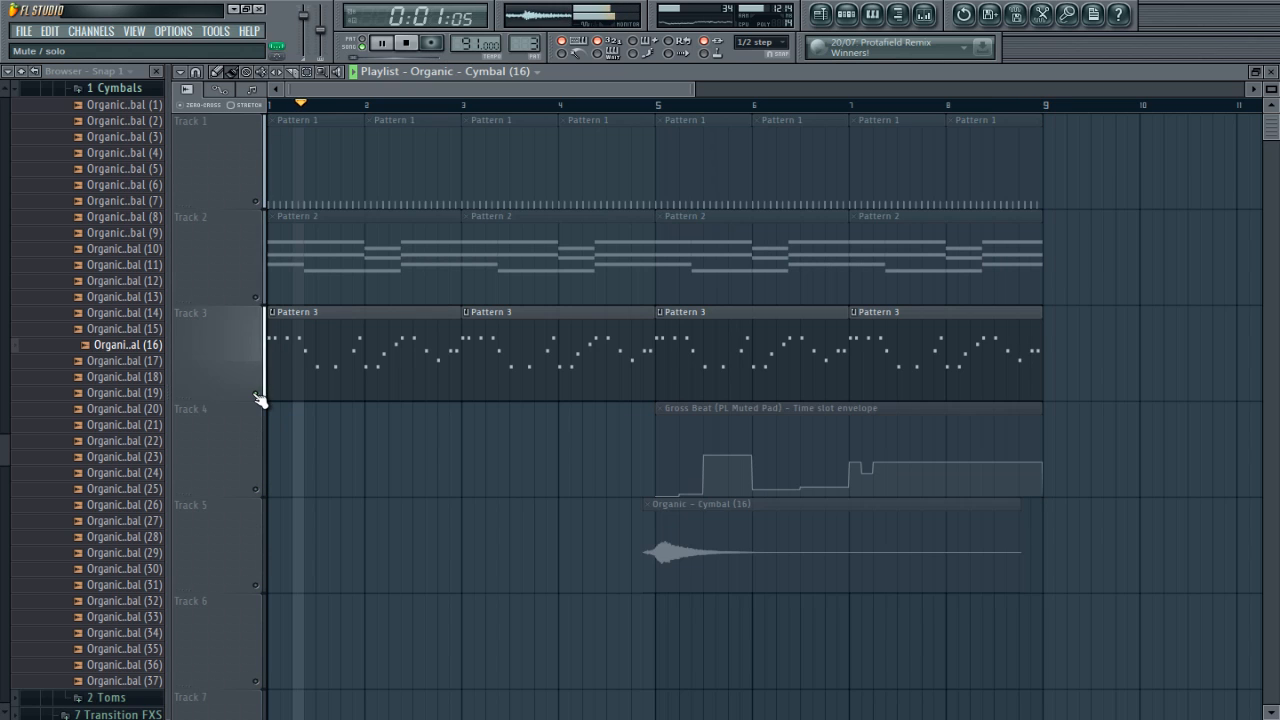
click(250, 490)
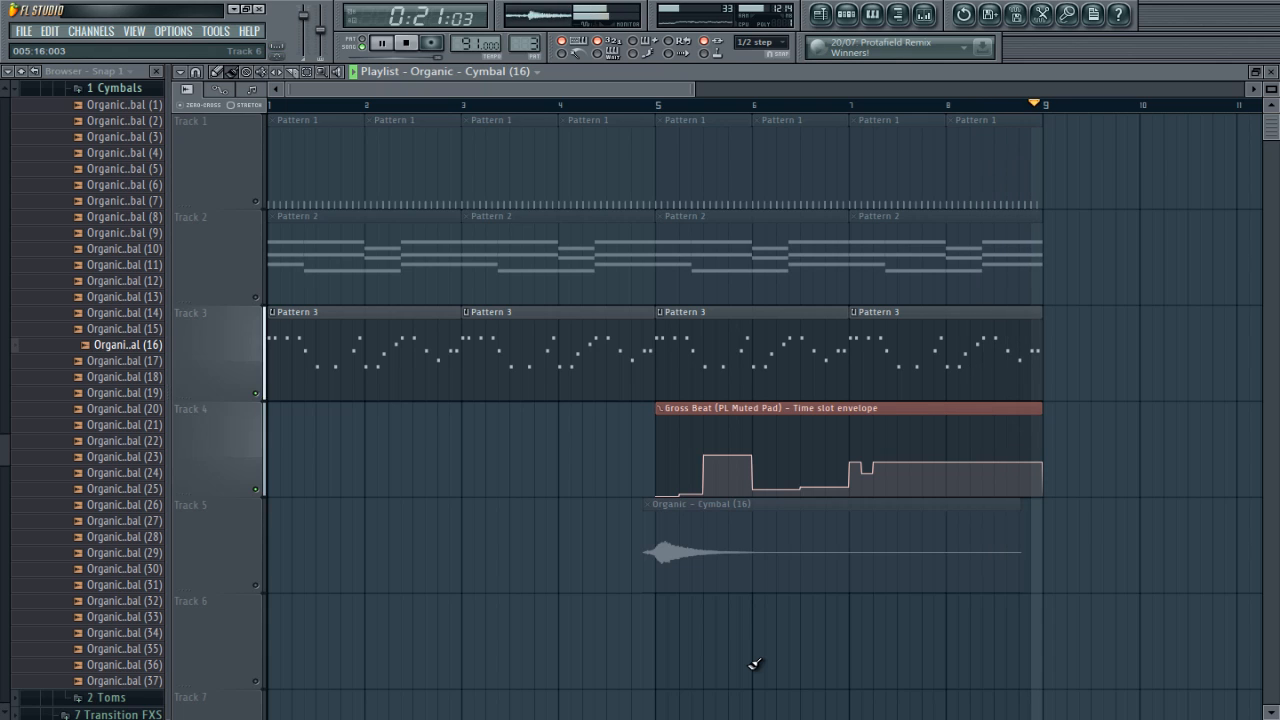
key(space)
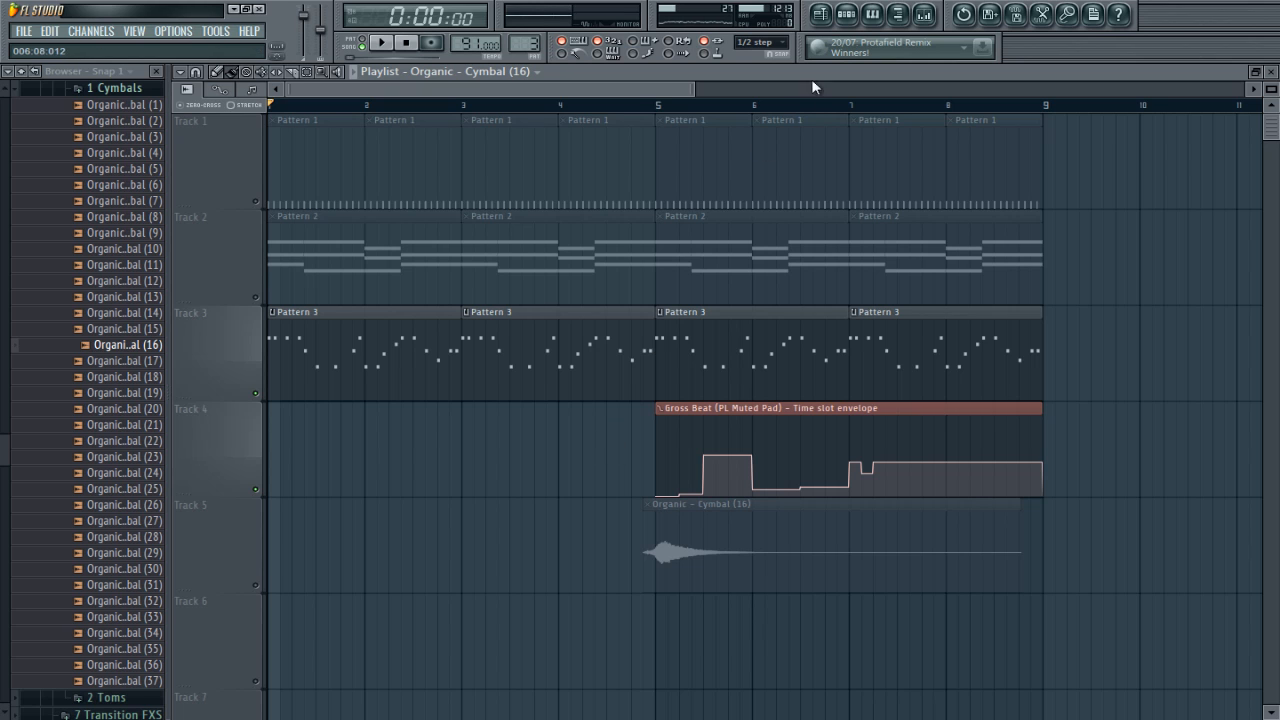
Step: On the Master mixer track, move FabFilter Pro-L and TRackS3 Metering up one slot each and load Gross Beat in the last slot
click(936, 15)
click(264, 511)
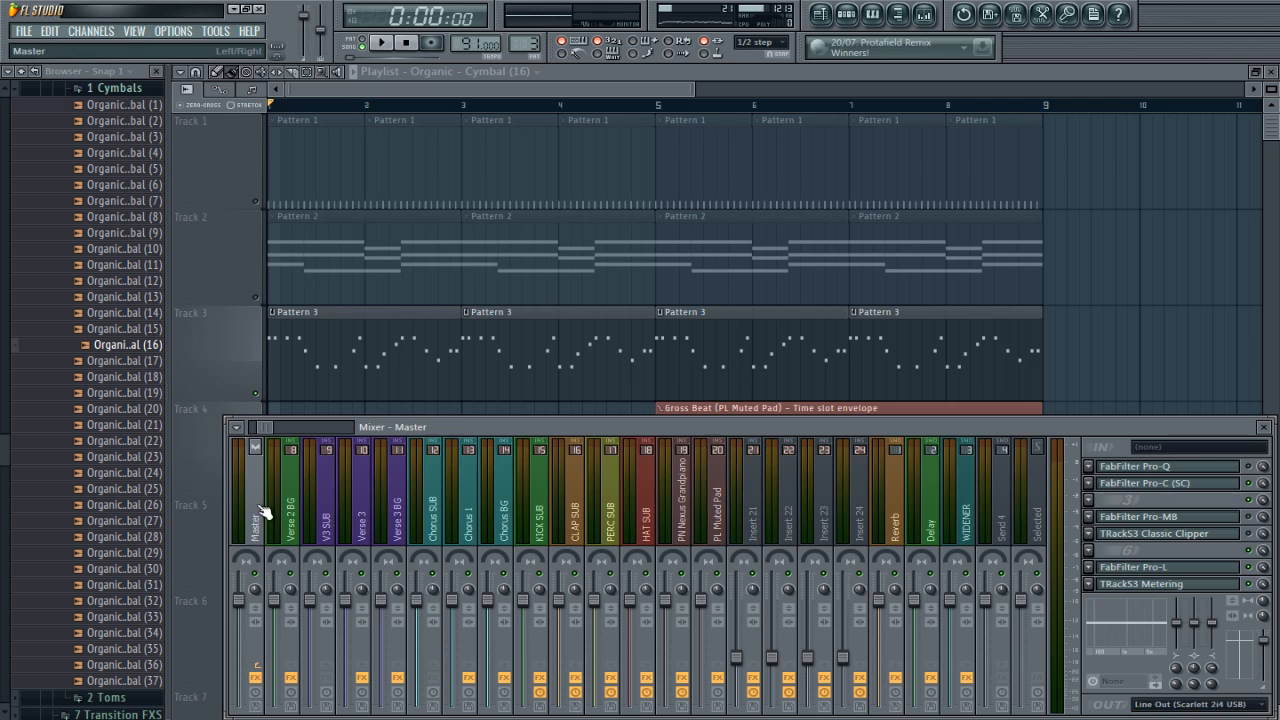
drag(1100, 550, 1120, 588)
click(1087, 584)
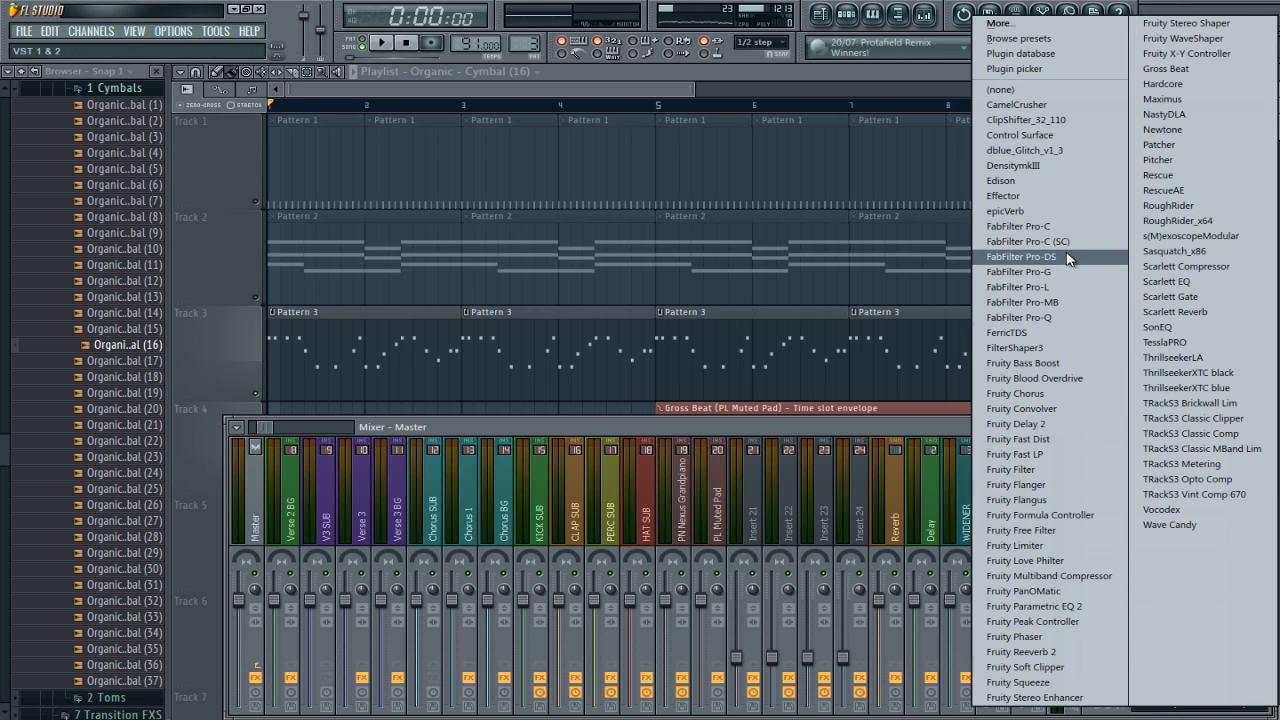
click(1178, 74)
drag(960, 92, 501, 248)
click(824, 84)
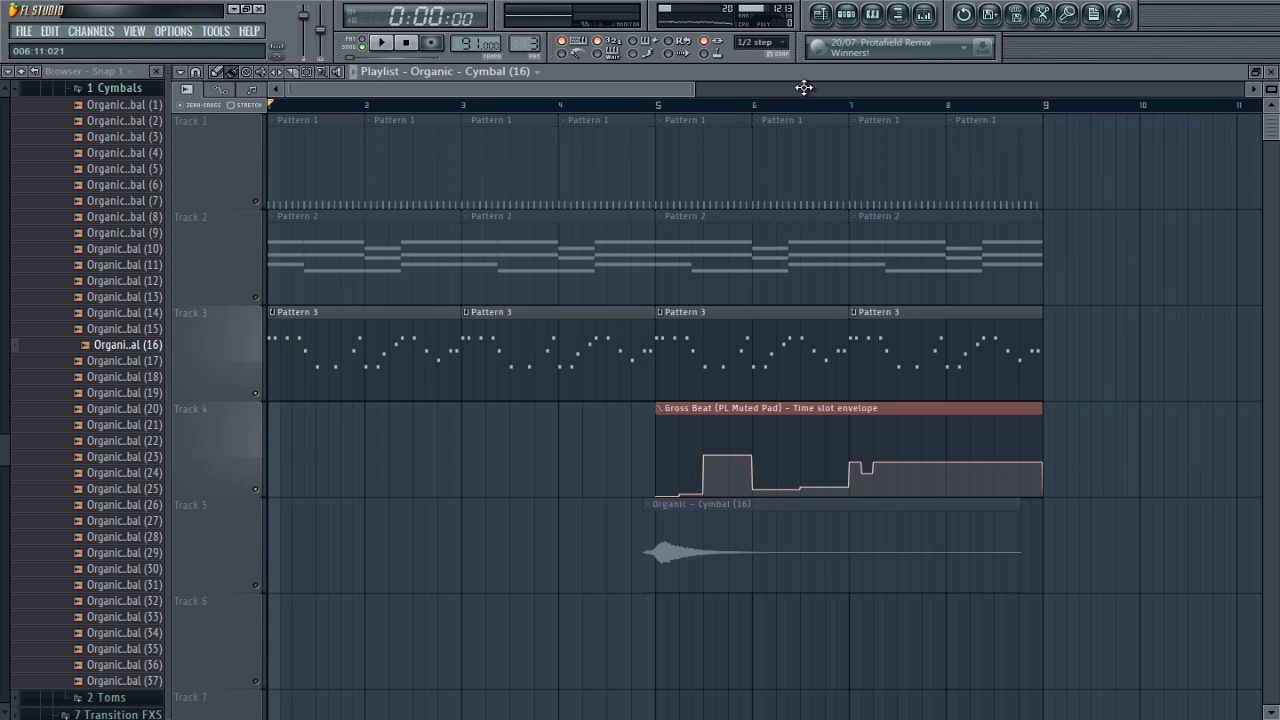
Step: Re-enable all playlist tracks and audition the Basic 1 and Basic 6 time slots in the Master's Gross Beat during playback, then stop
right_click(256, 395)
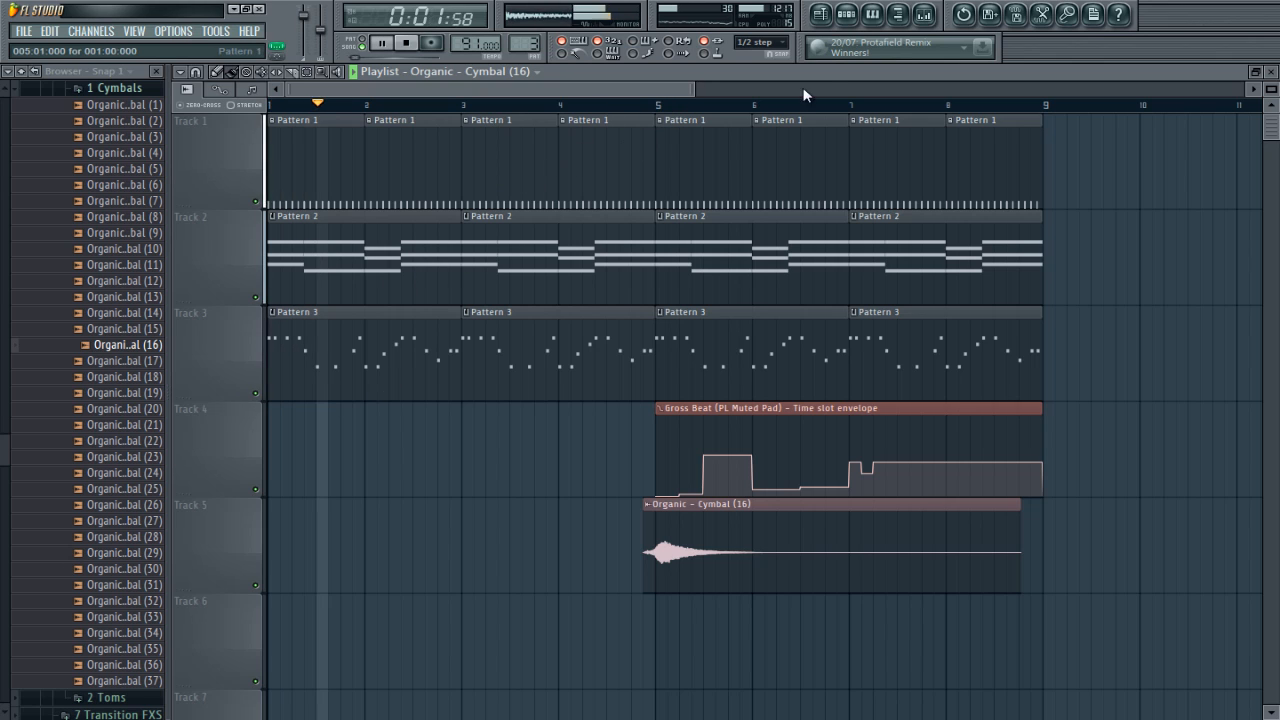
click(935, 24)
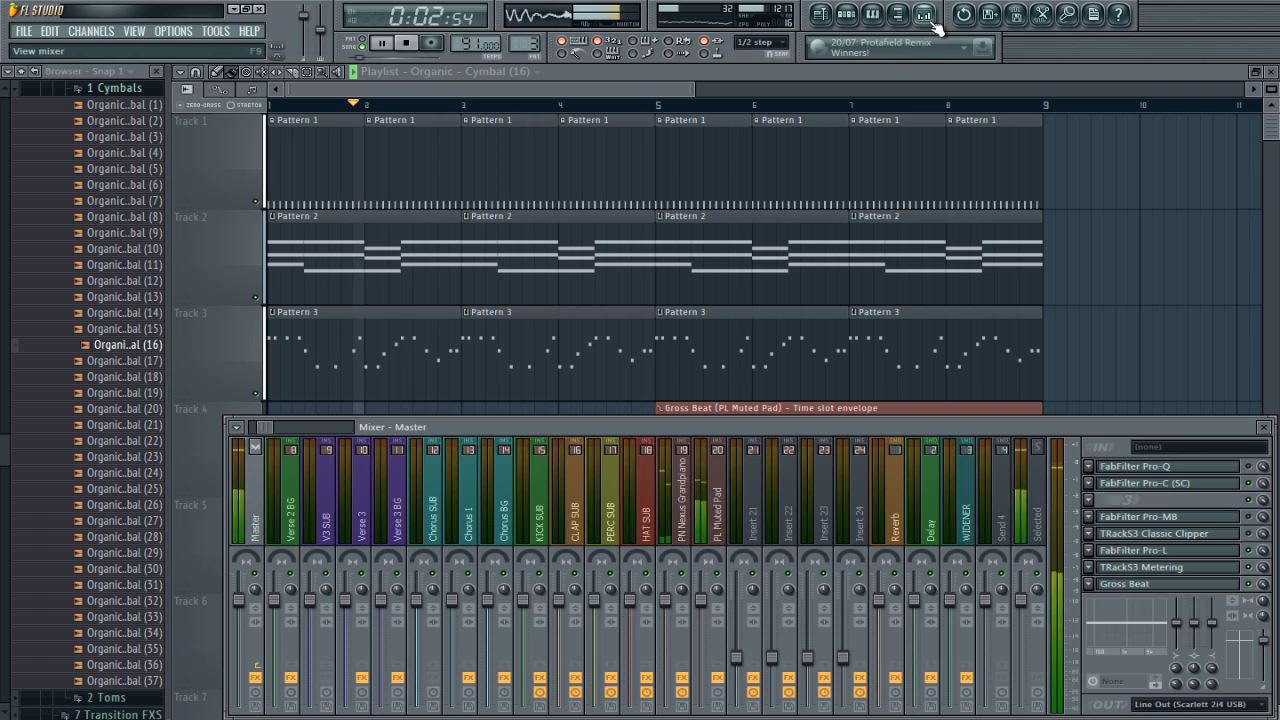
click(1150, 585)
click(388, 343)
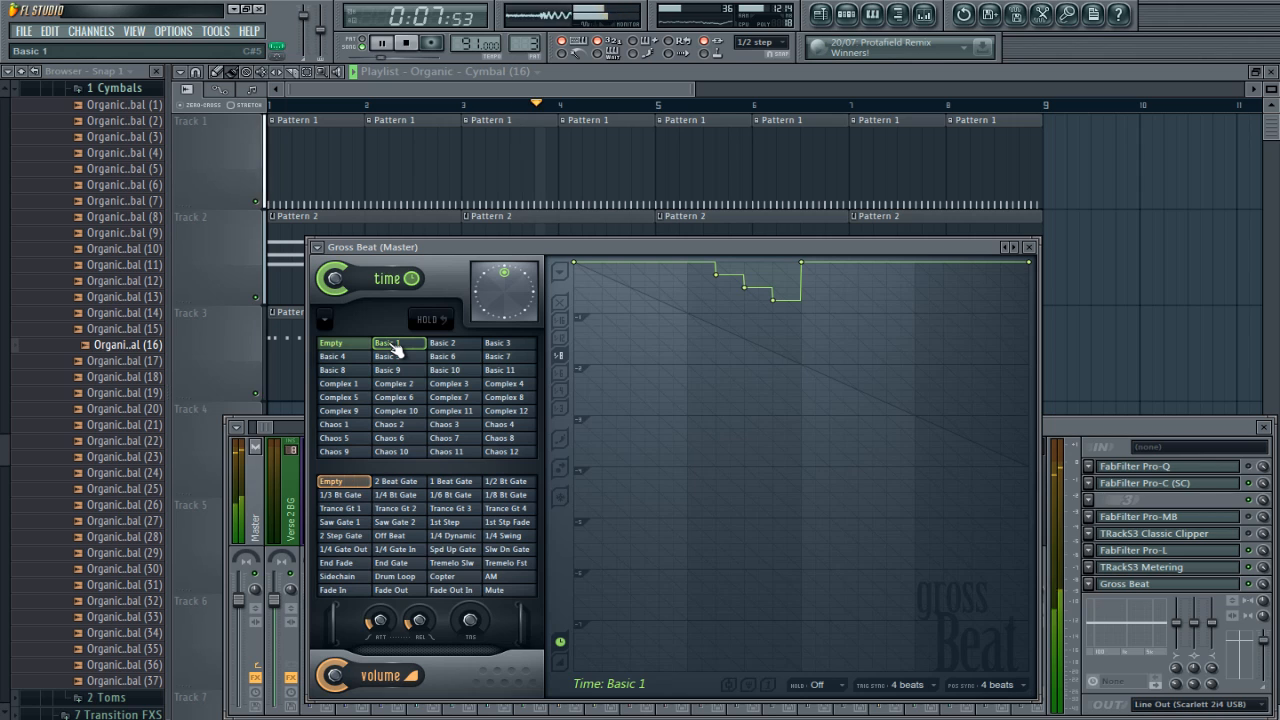
click(395, 347)
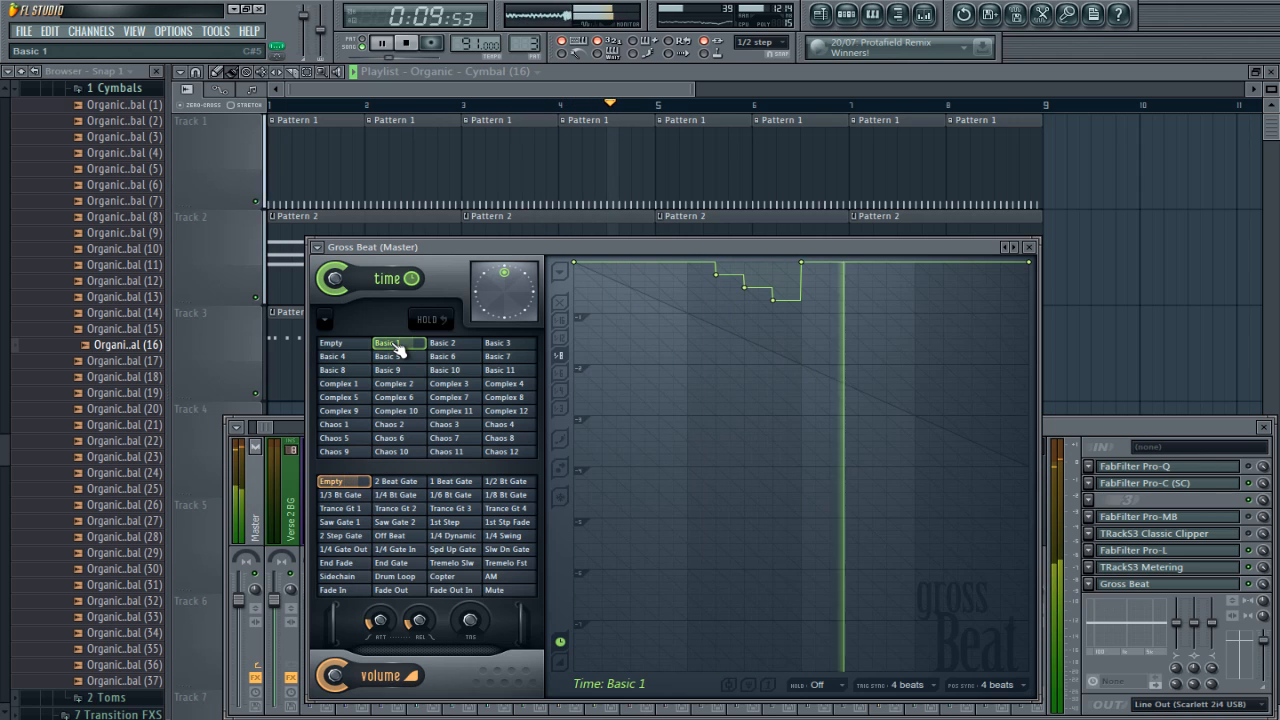
click(476, 358)
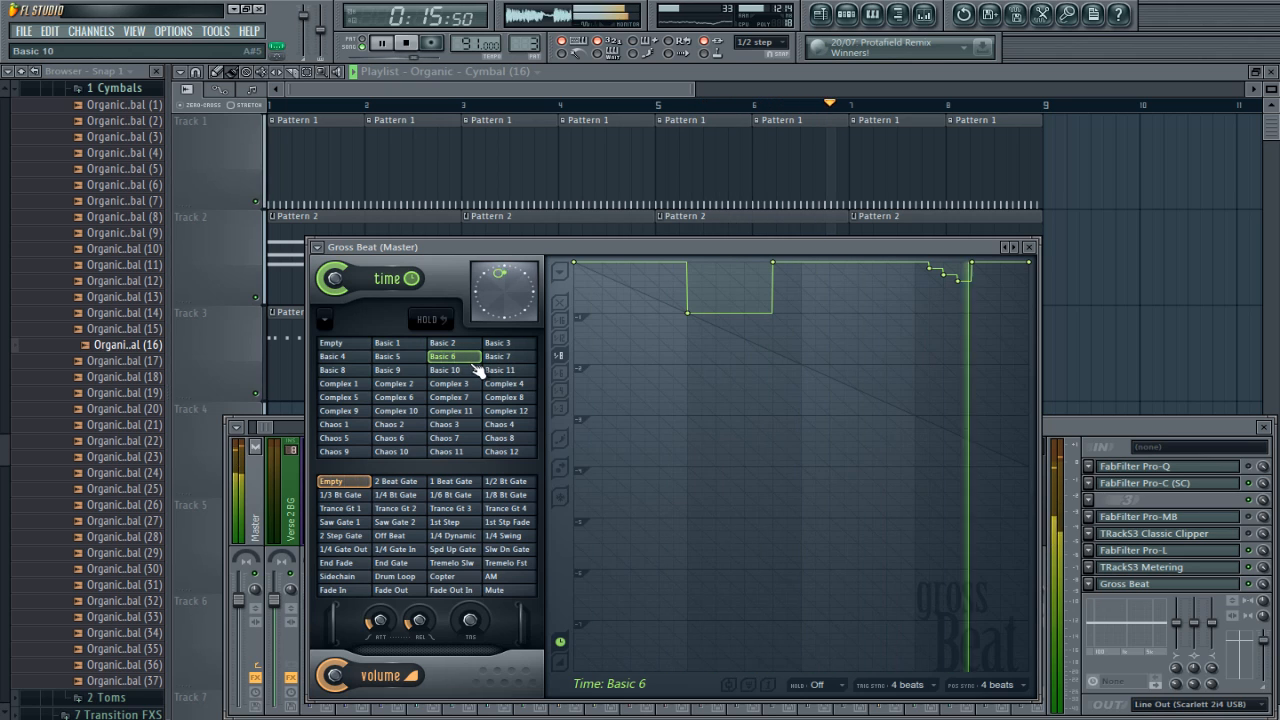
key(space)
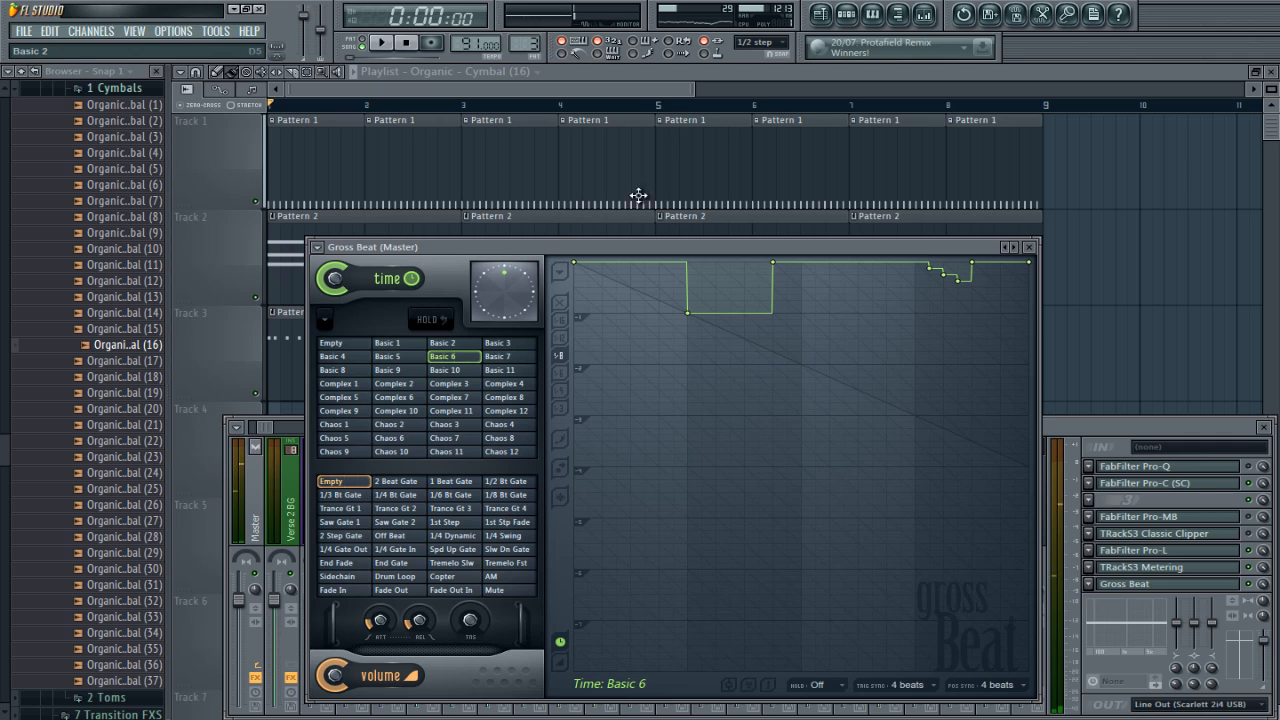
Step: Select the playlist range from bar 5 to bar 9, and close the TRackS3 Metering window while looking for the Master's Gross Beat
key(F12)
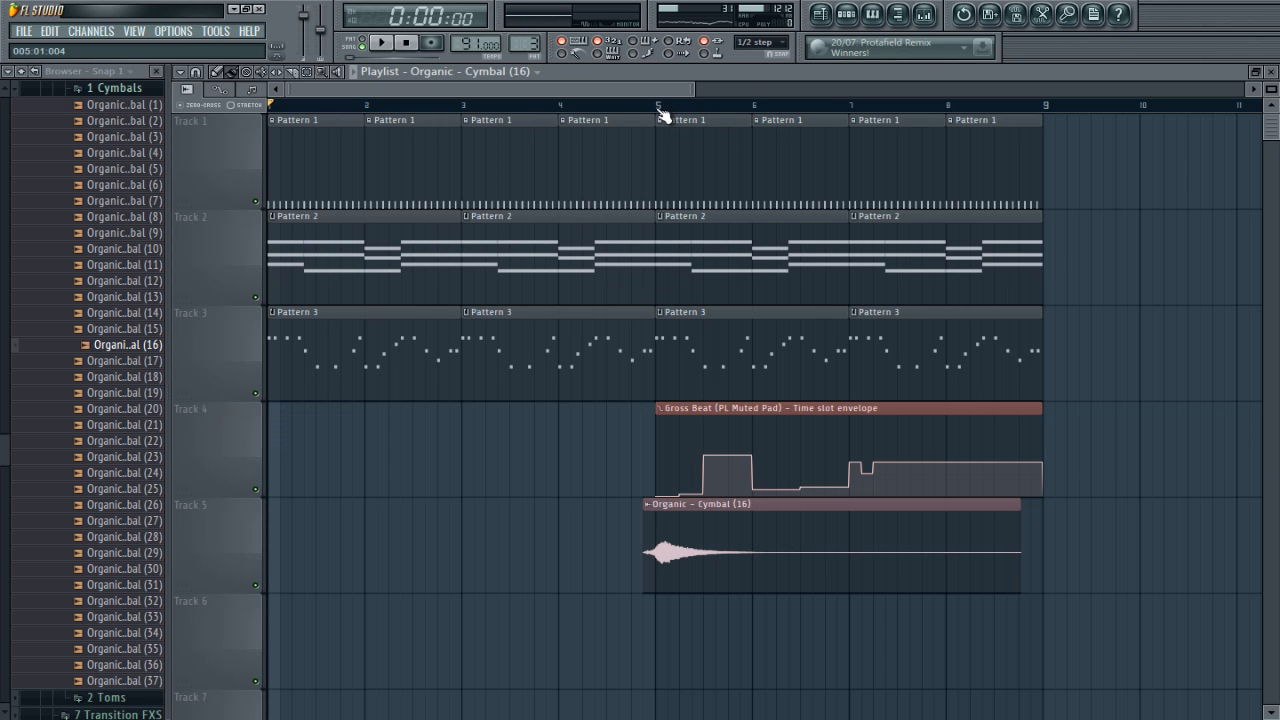
drag(659, 110, 1043, 110)
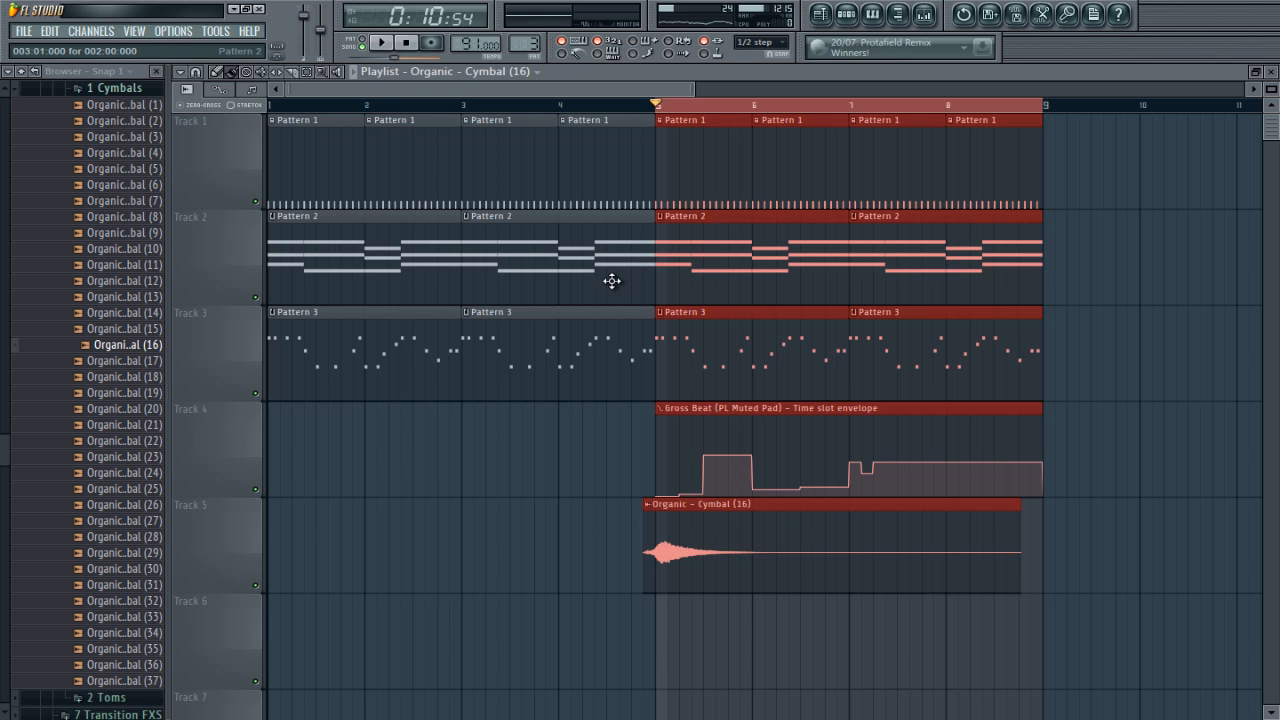
key(Tab)
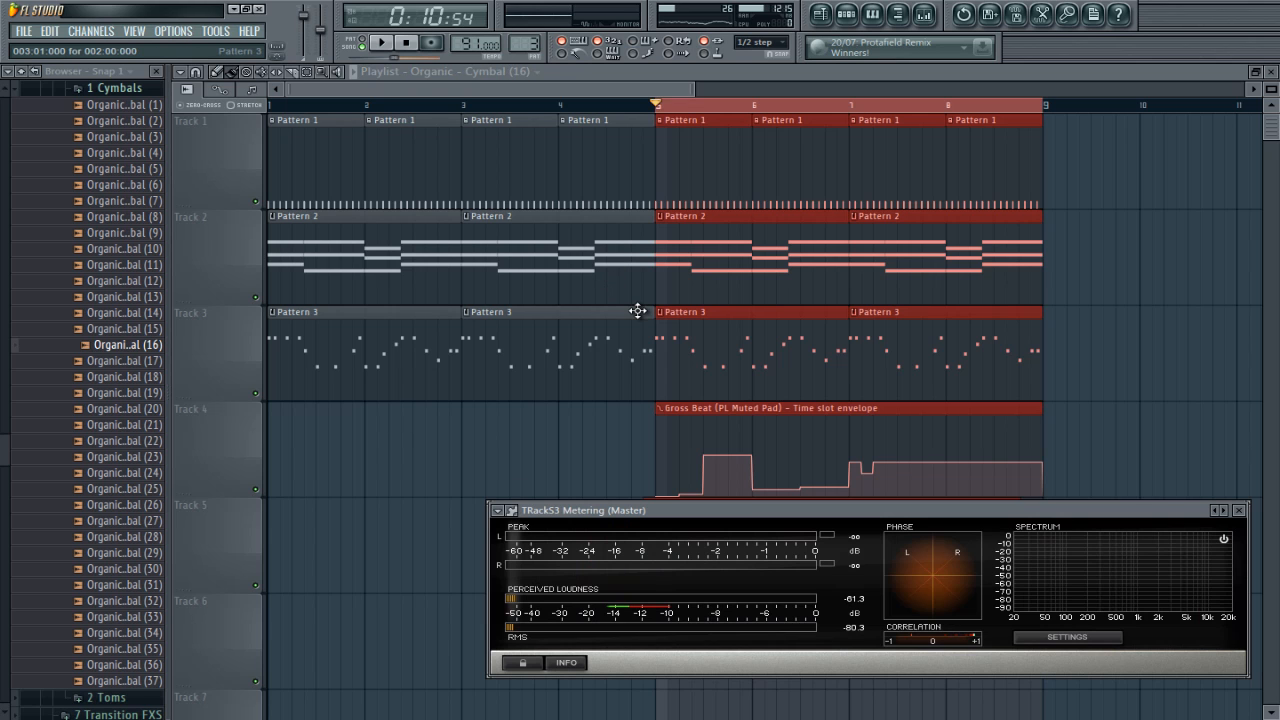
click(1242, 512)
key(Tab)
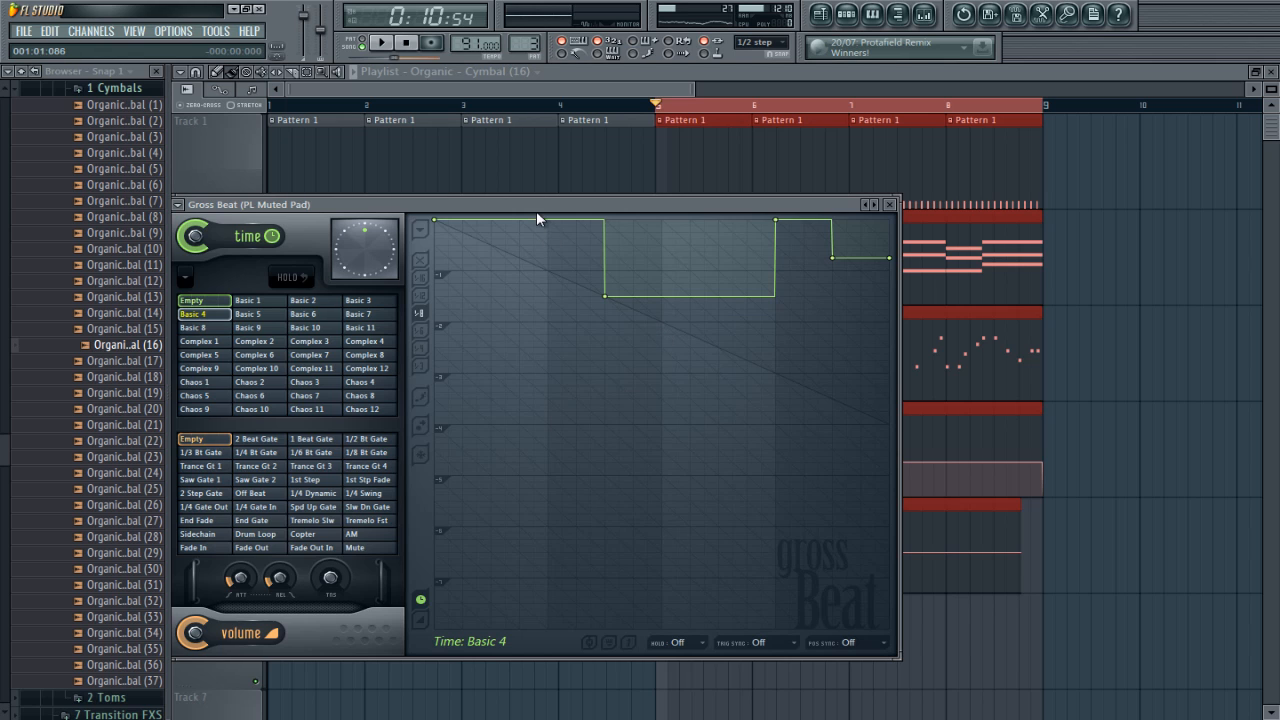
drag(536, 211, 715, 218)
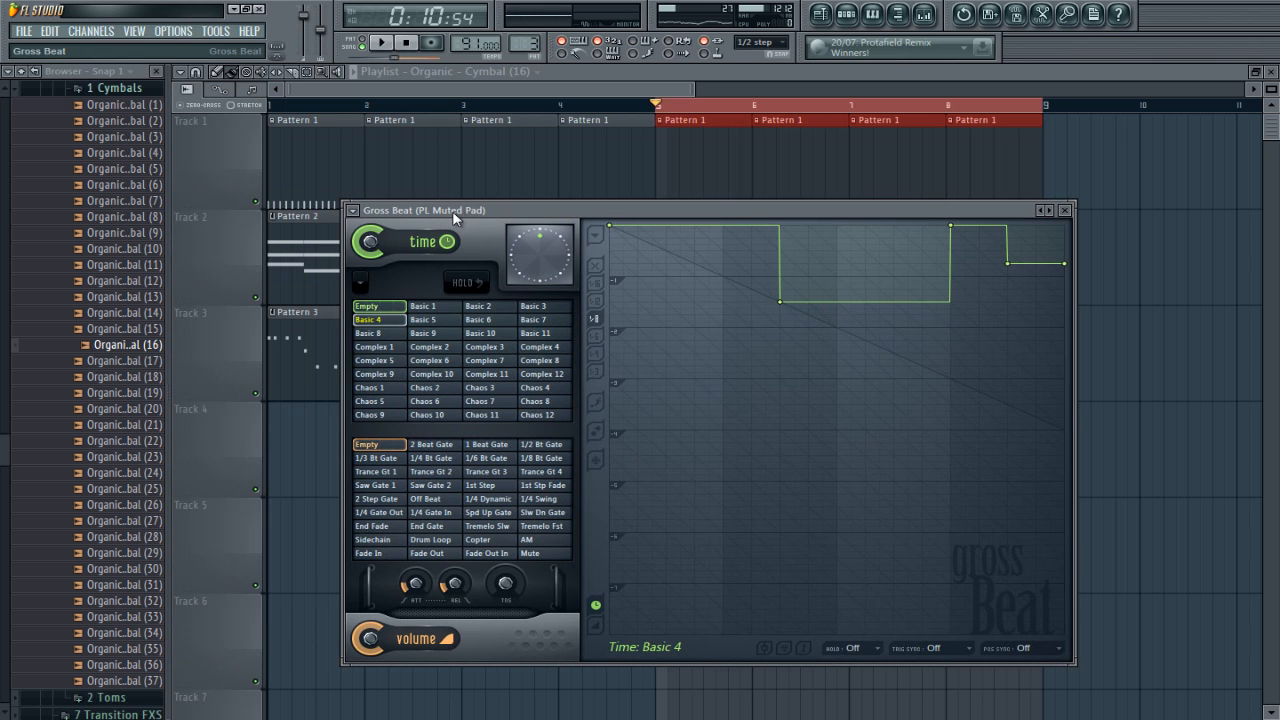
Step: Set the Master's Gross Beat to the Empty time slot and create an automation clip for its time slot
key(Tab)
key(Tab)
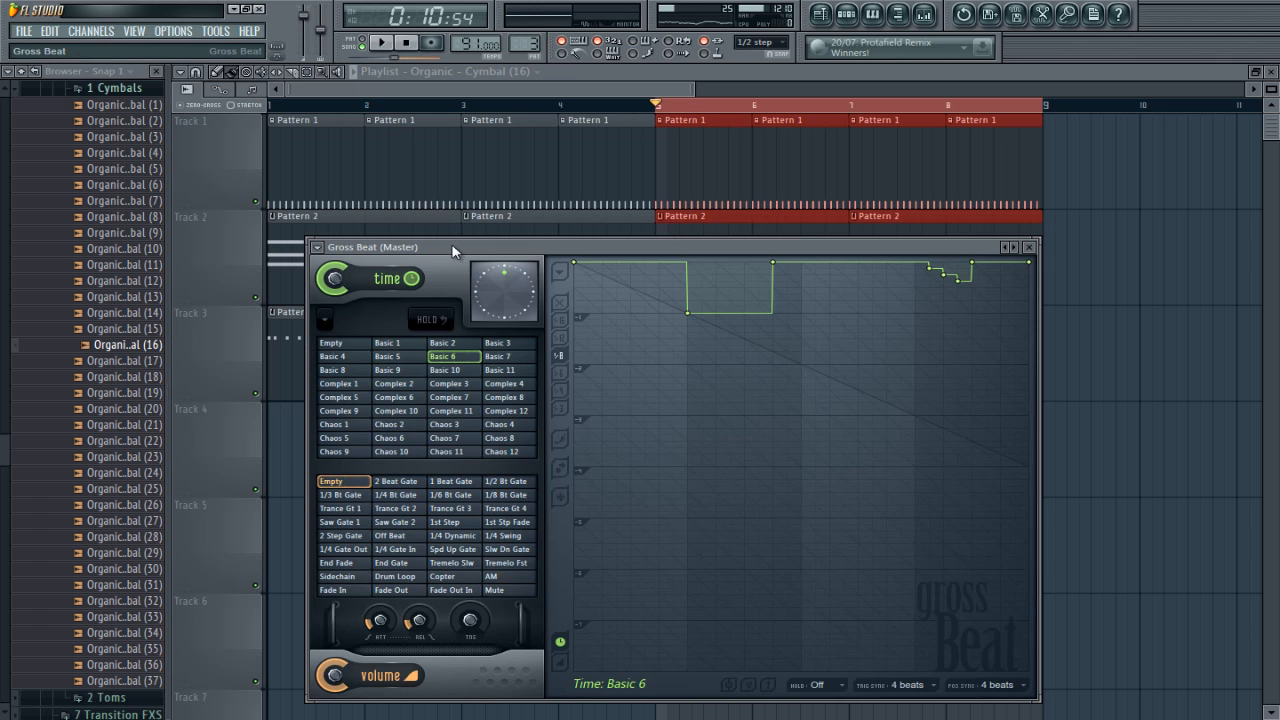
drag(453, 247, 471, 208)
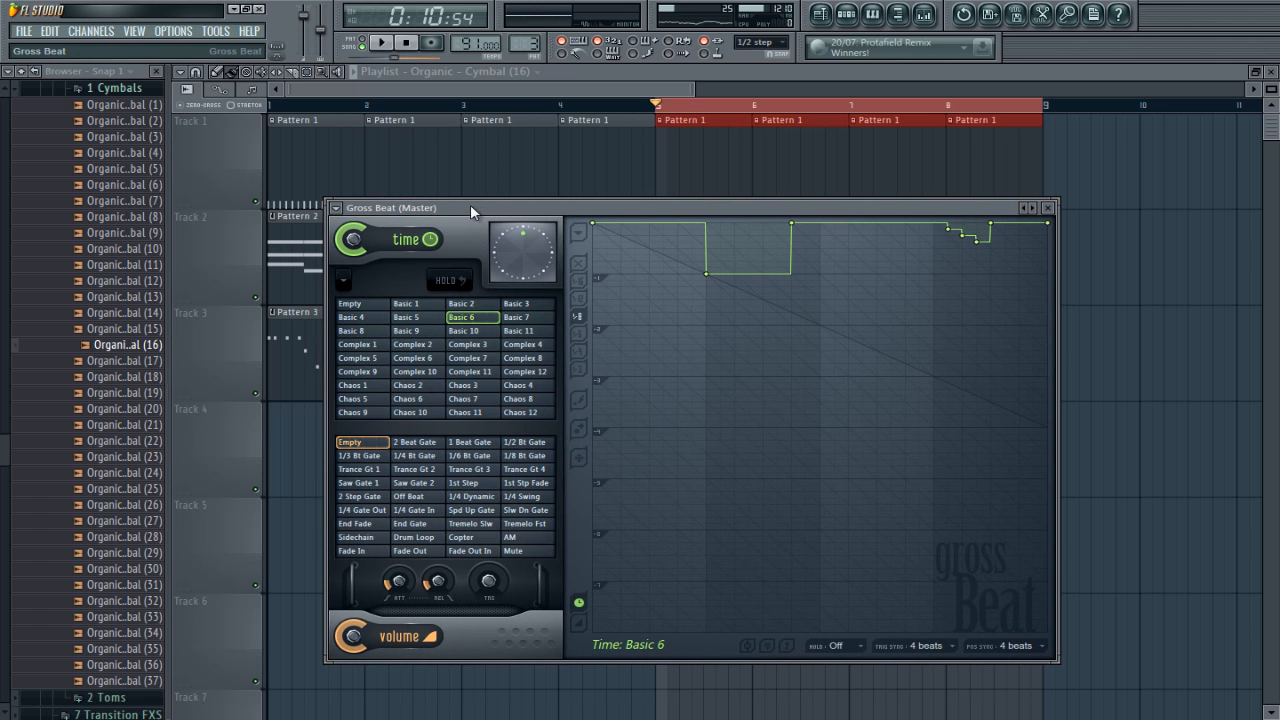
click(369, 306)
right_click(367, 305)
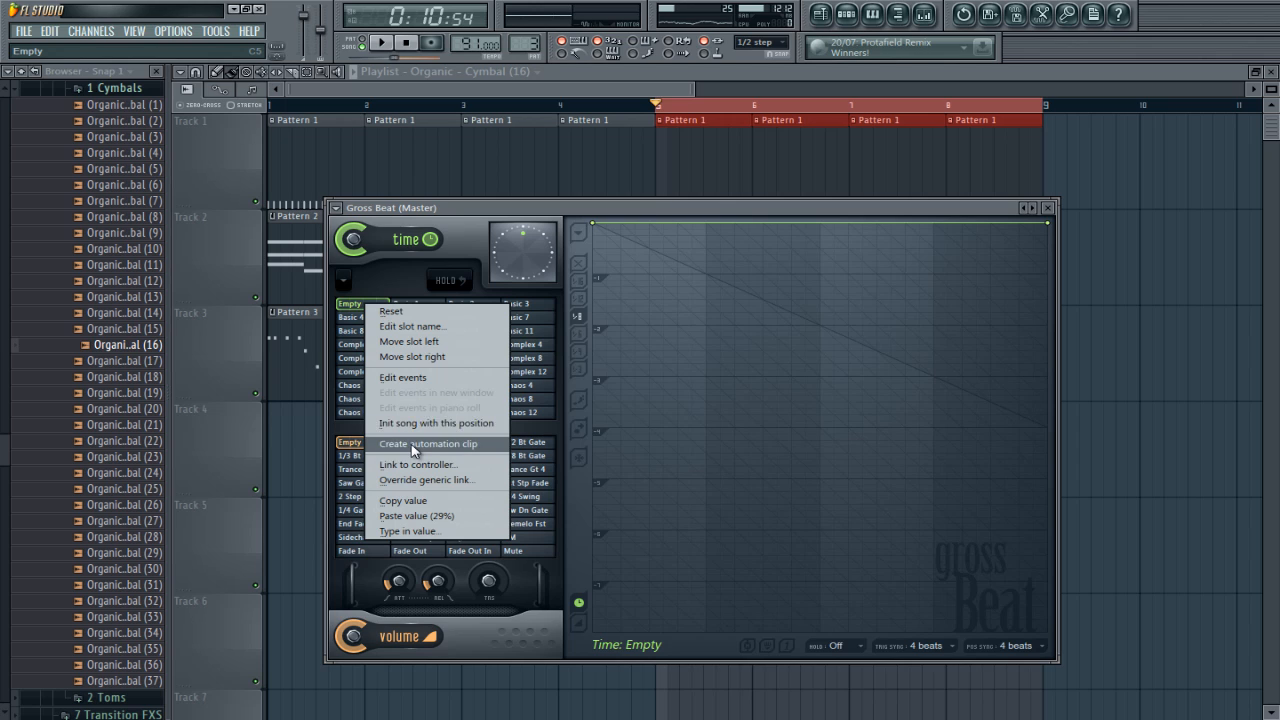
click(418, 451)
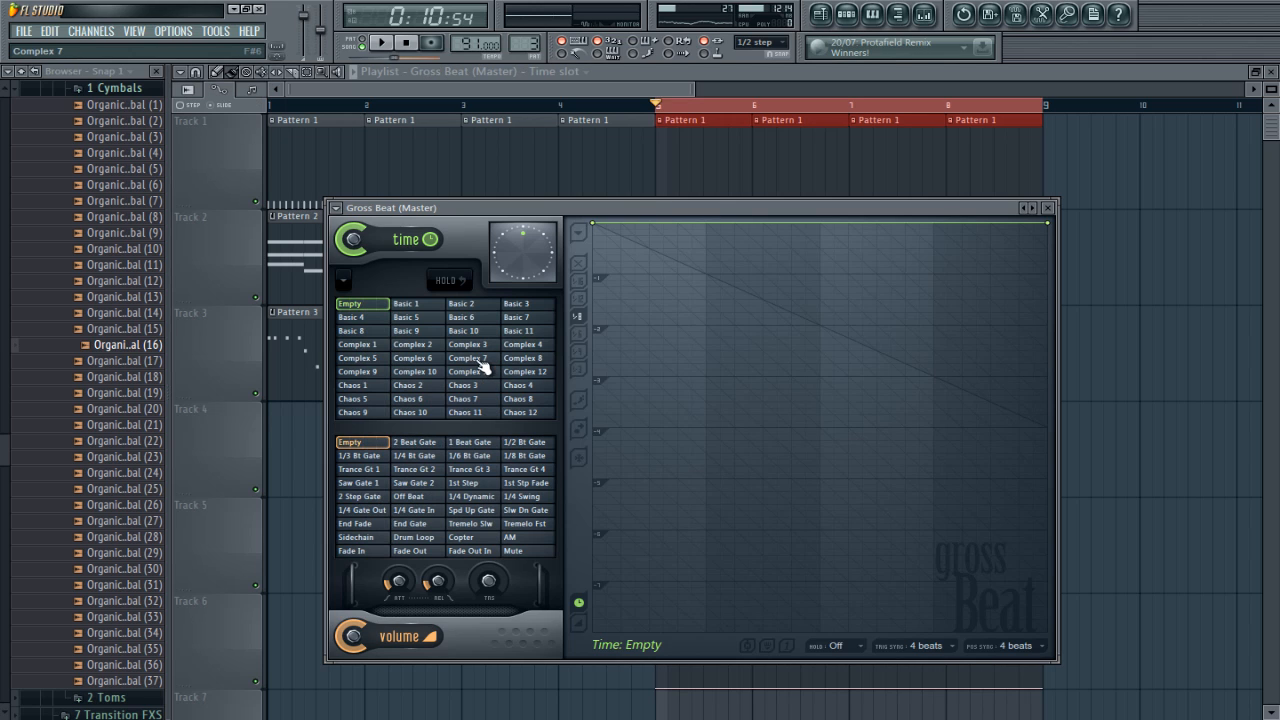
Step: Select the Basic 6 time slot in the Master's Gross Beat, copy its value, and return to the playlist
click(472, 318)
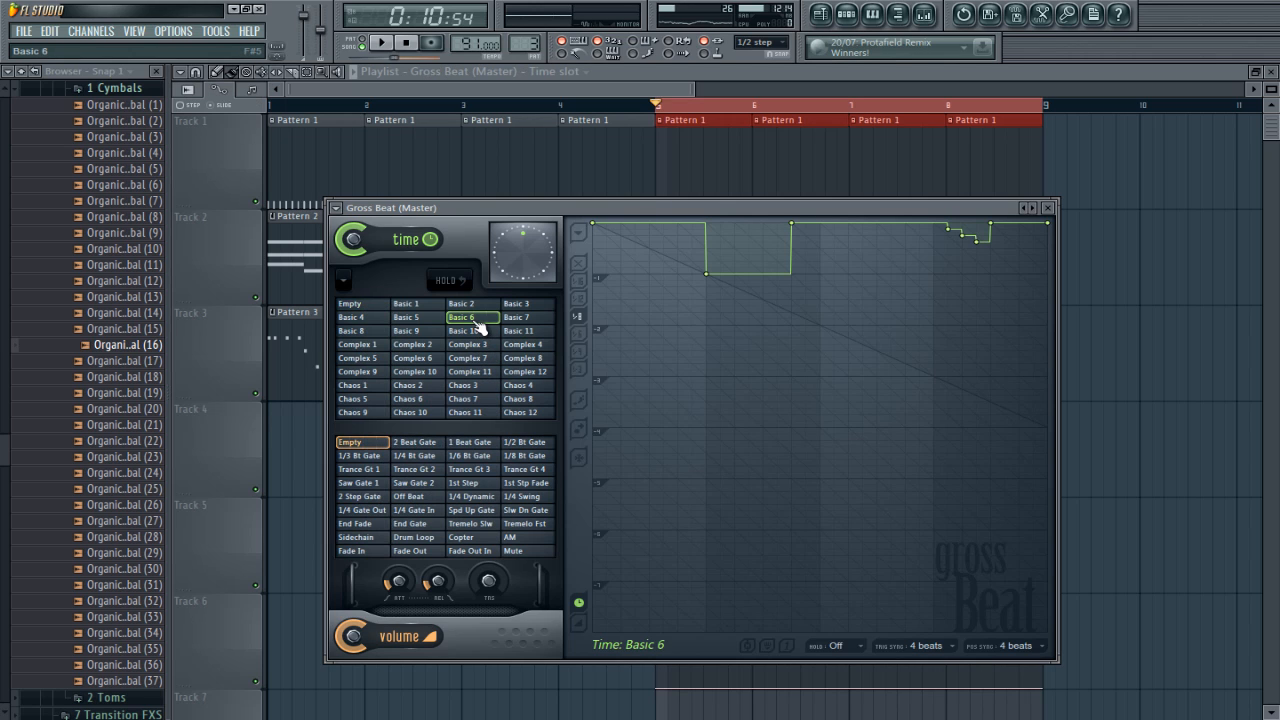
right_click(482, 322)
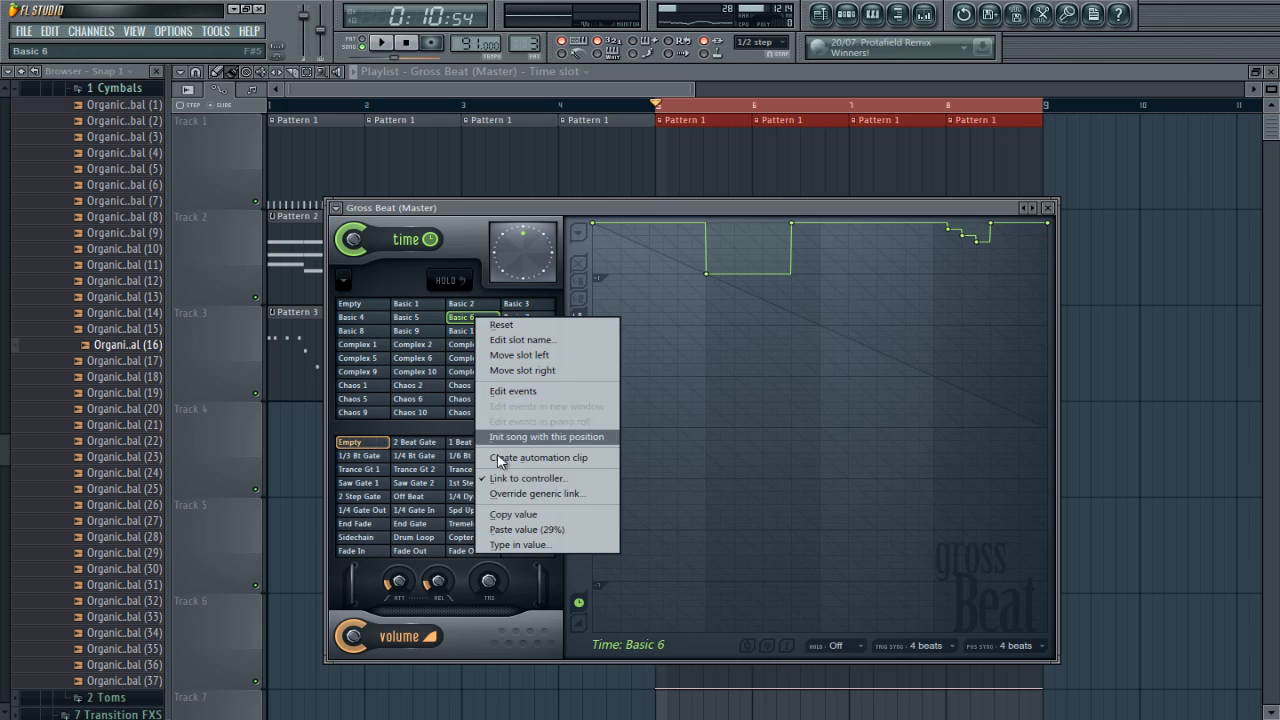
click(500, 511)
click(809, 73)
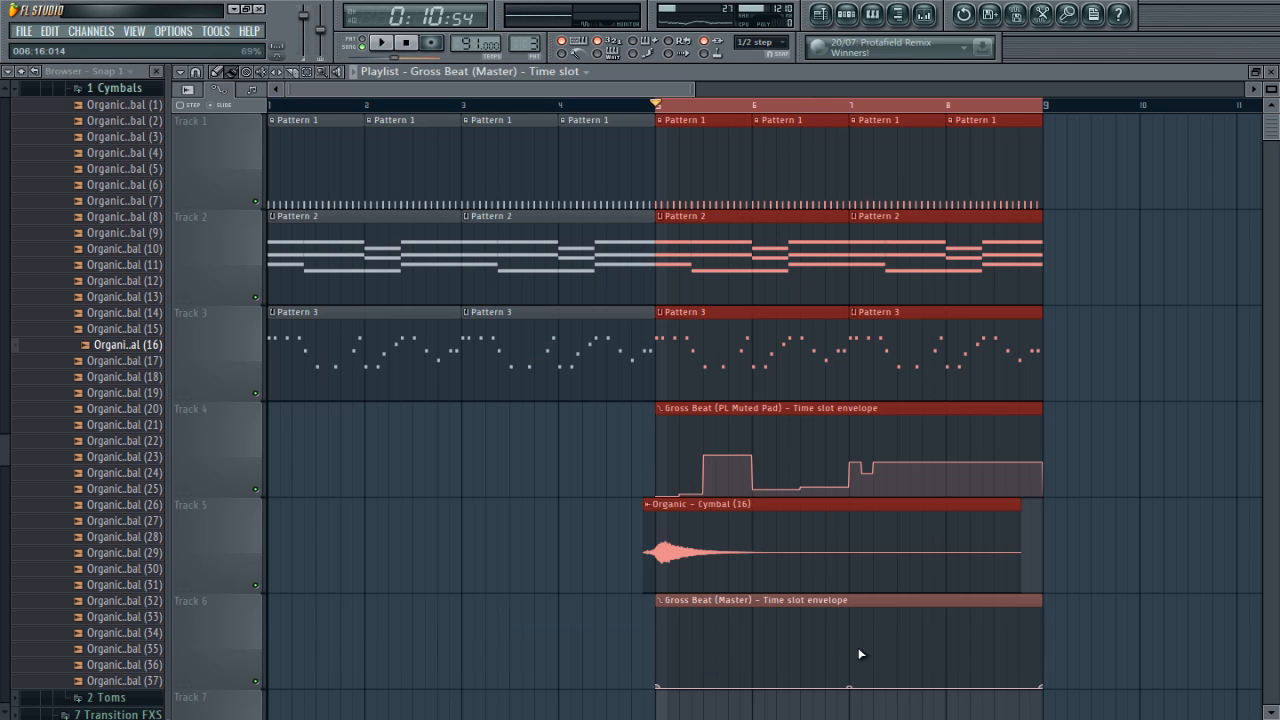
Step: Add a point at bar 8 in the Master time slot envelope, set it and the end point to Hold, and paste the Basic 6 value
click(946, 683)
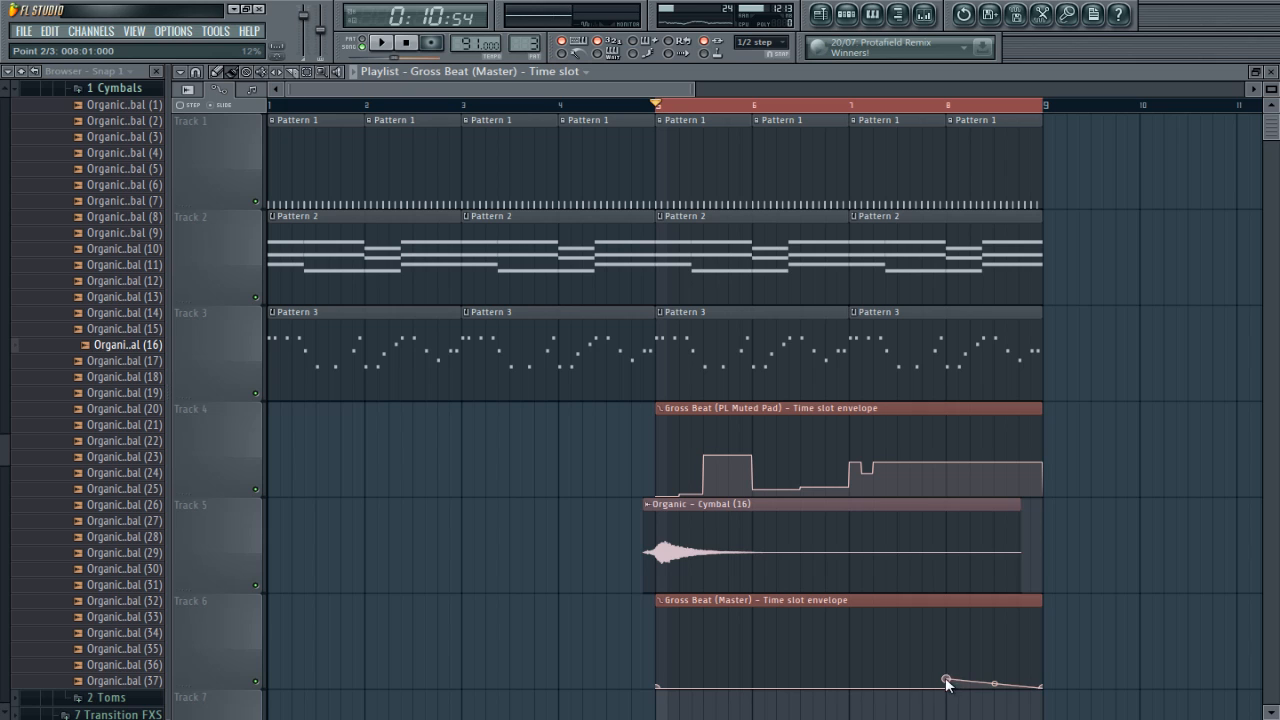
right_click(946, 683)
click(1008, 570)
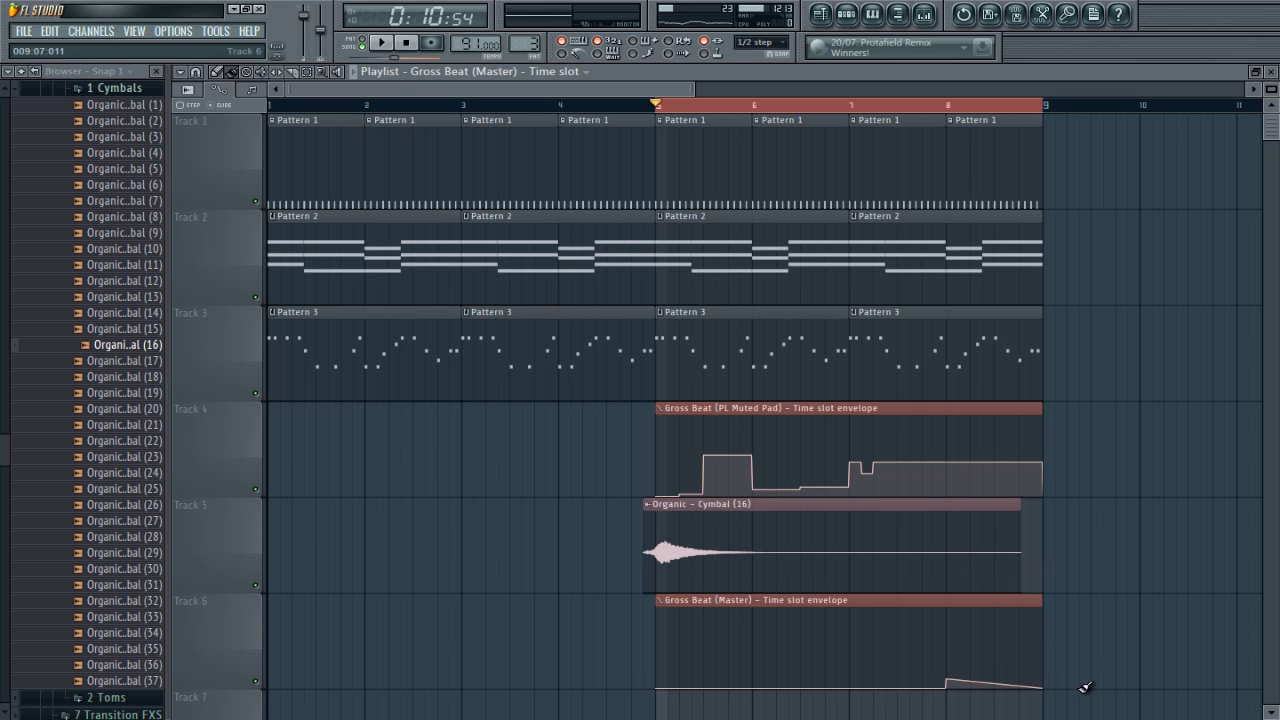
right_click(1045, 687)
click(1070, 570)
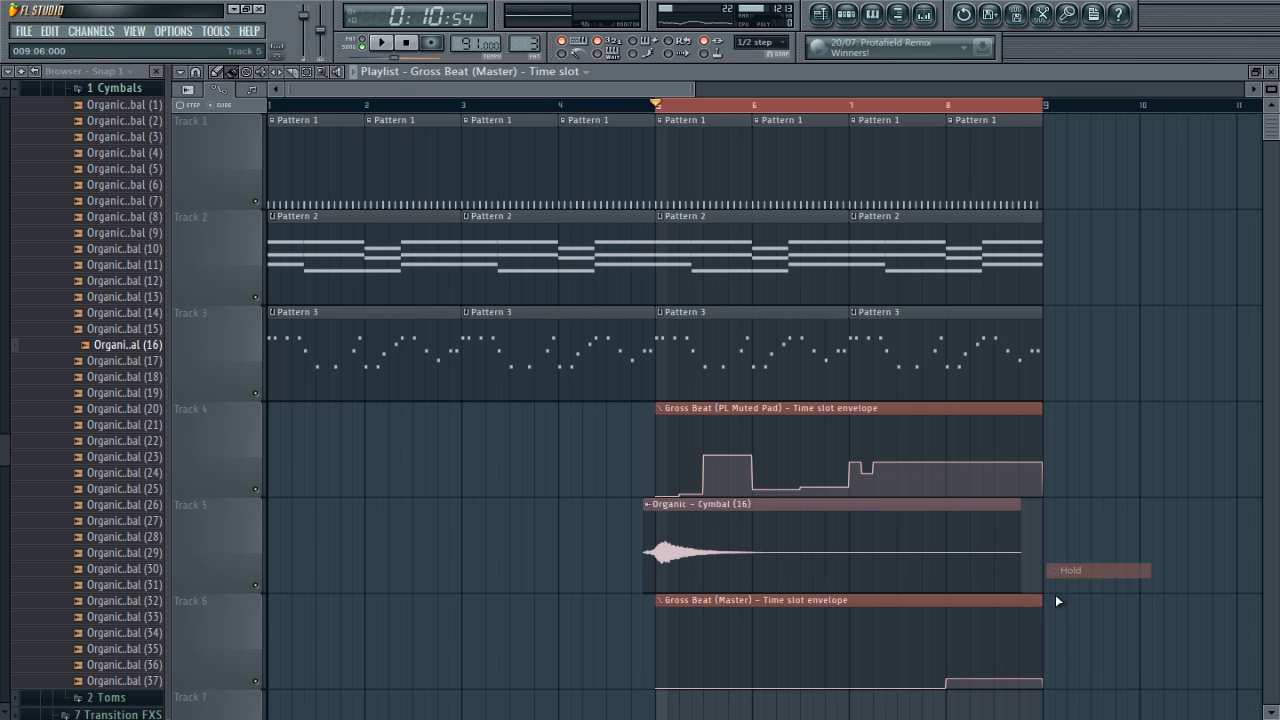
right_click(948, 679)
click(976, 698)
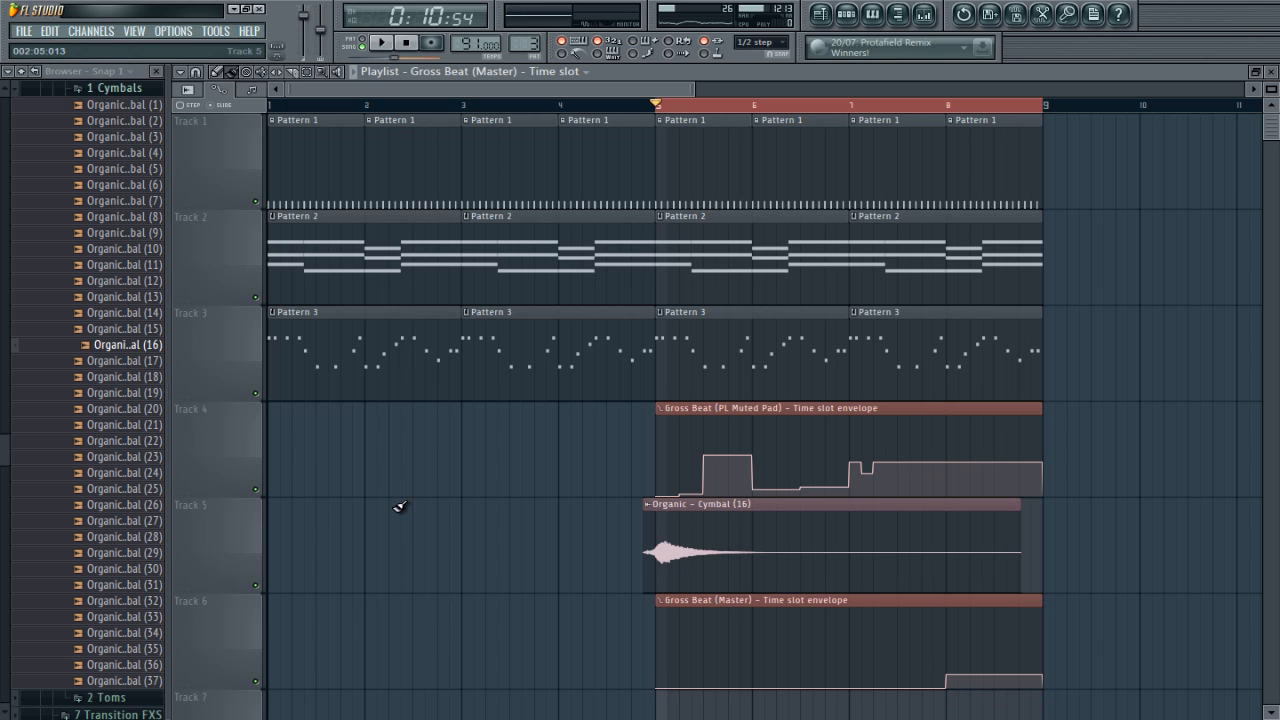
Step: Check the Basic 6 slot's value options in the Master's Gross Beat and return to the playlist
key(Tab)
right_click(474, 317)
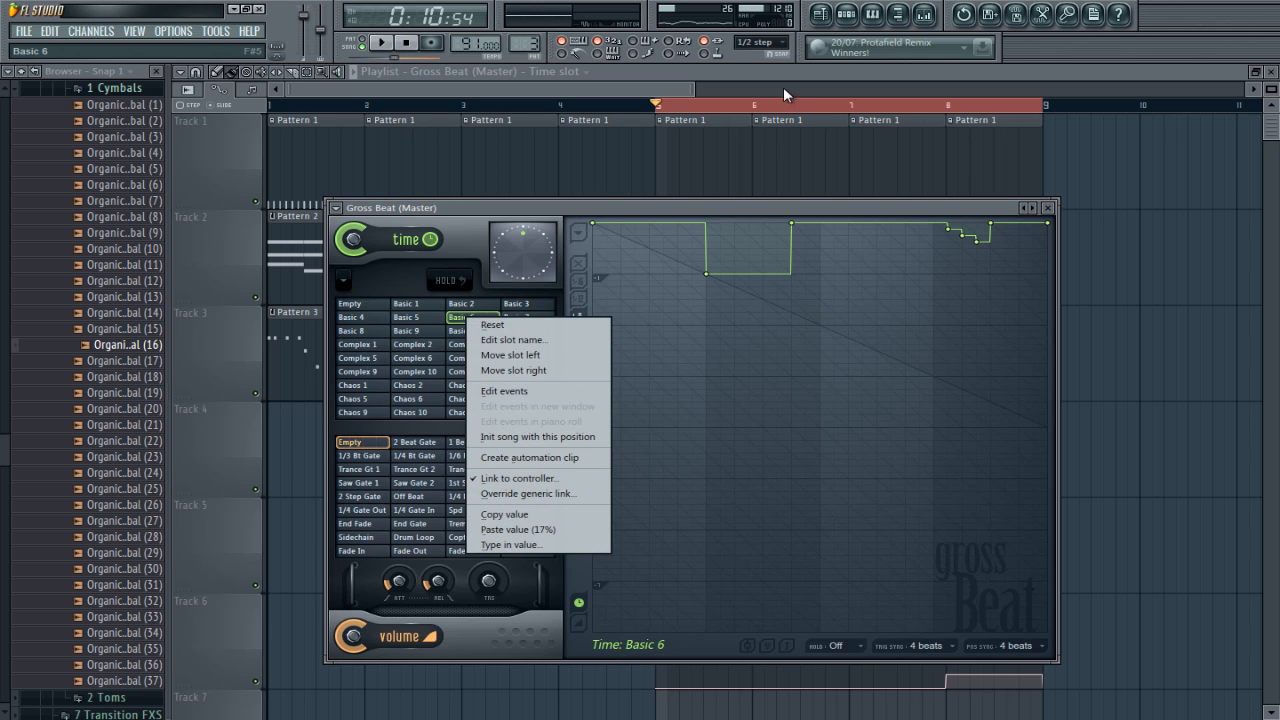
click(807, 70)
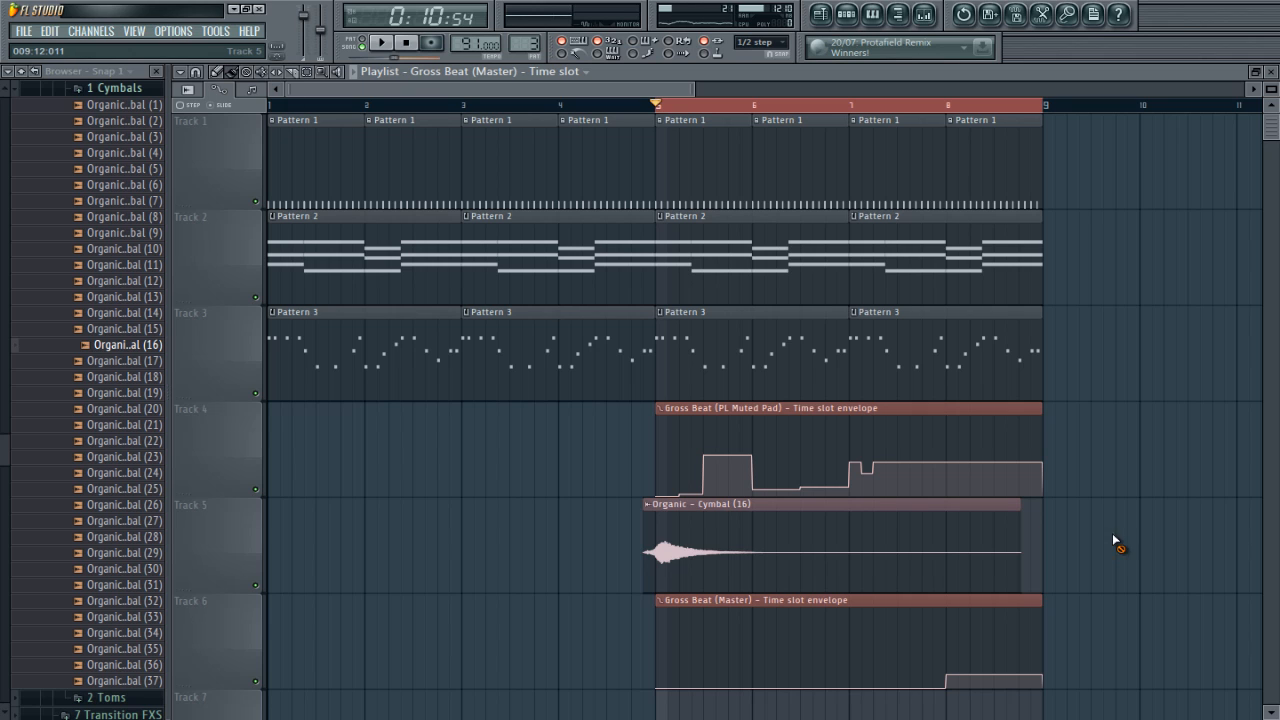
Step: Clear the range selection and play the arrangement from bar 5 with the Master's Gross Beat moved clear of its envelope clip
click(667, 108)
key(space)
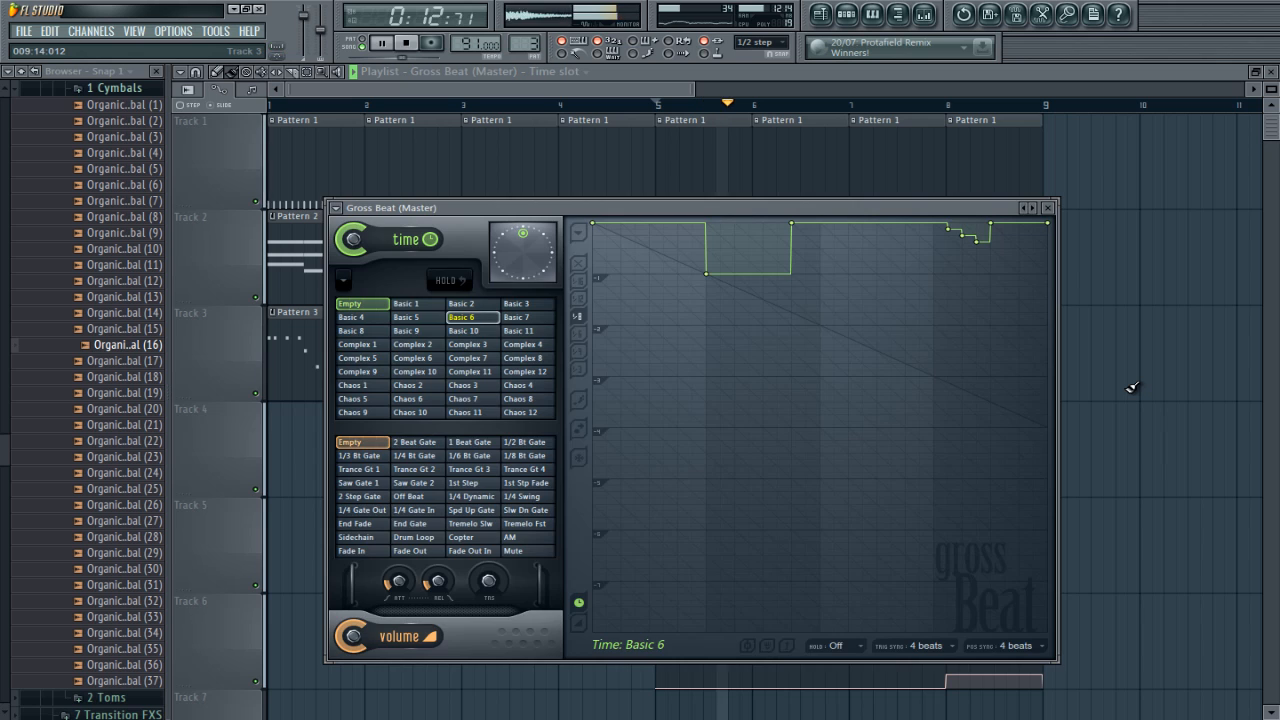
drag(735, 207, 680, 131)
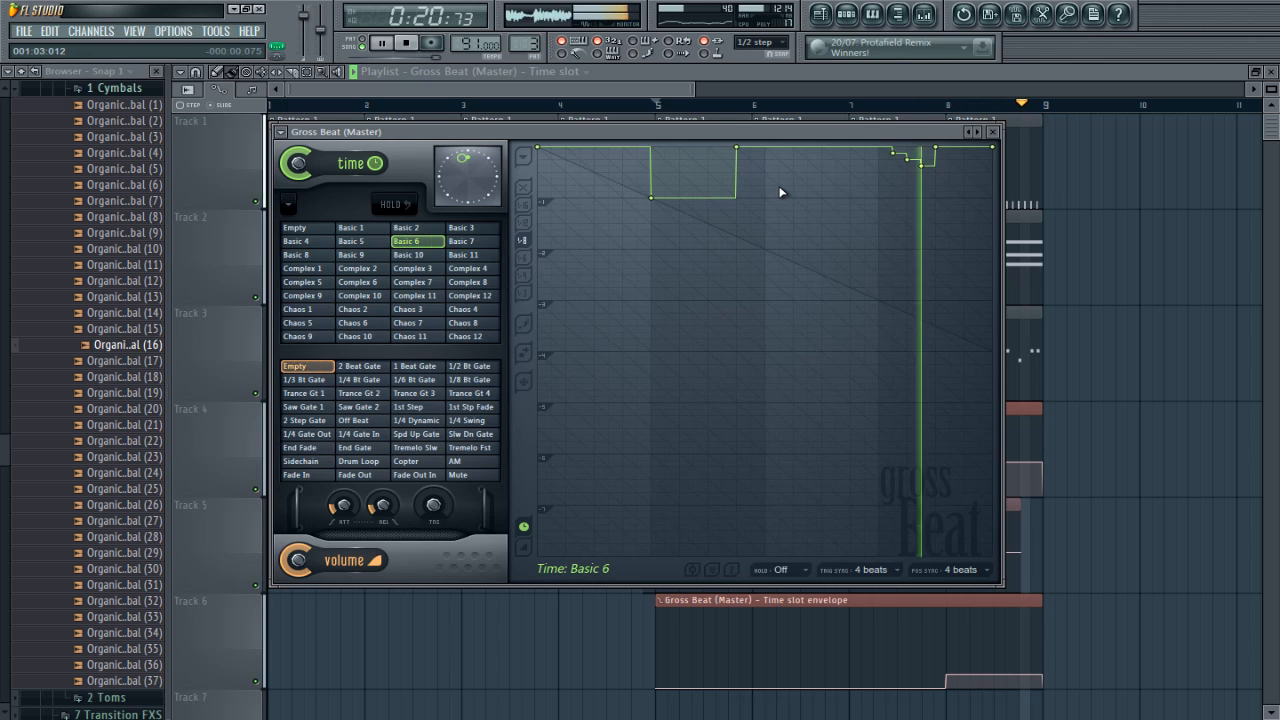
Step: Delete the second step-down point of the Master's Basic 6 time curve and replace its return-to-top point with one at 001:04:072
right_click(909, 161)
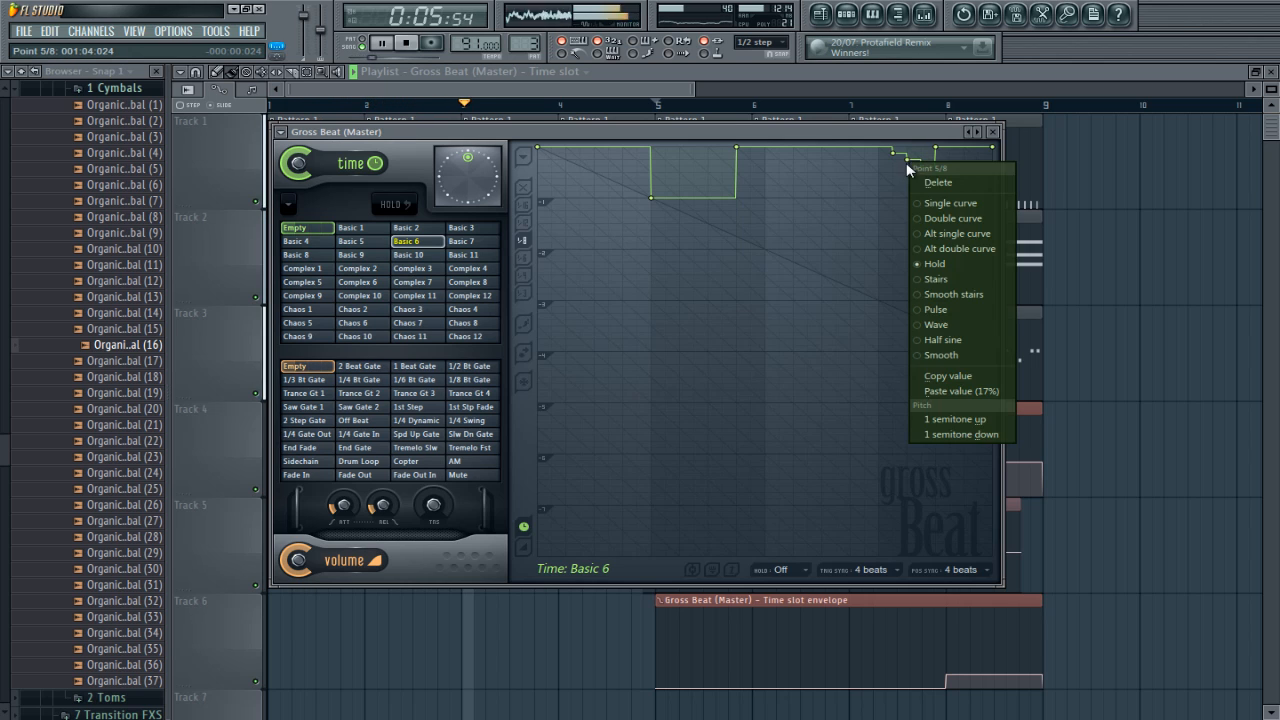
click(928, 180)
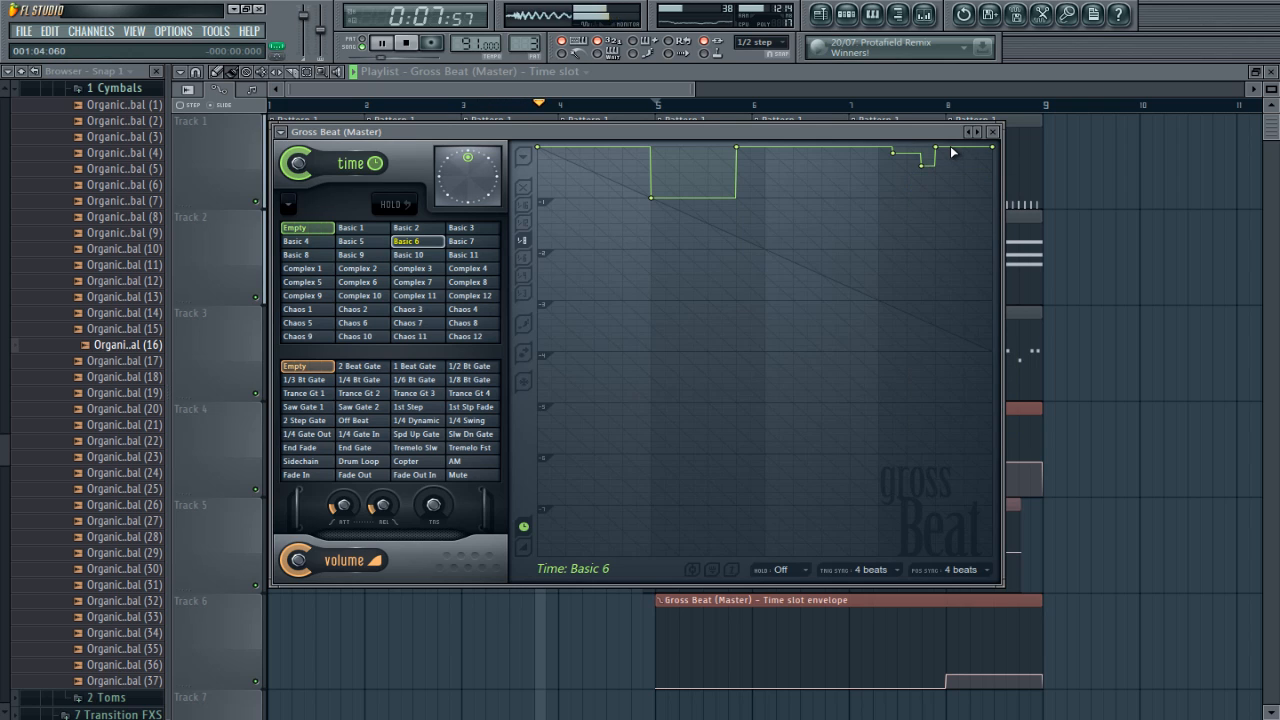
right_click(965, 149)
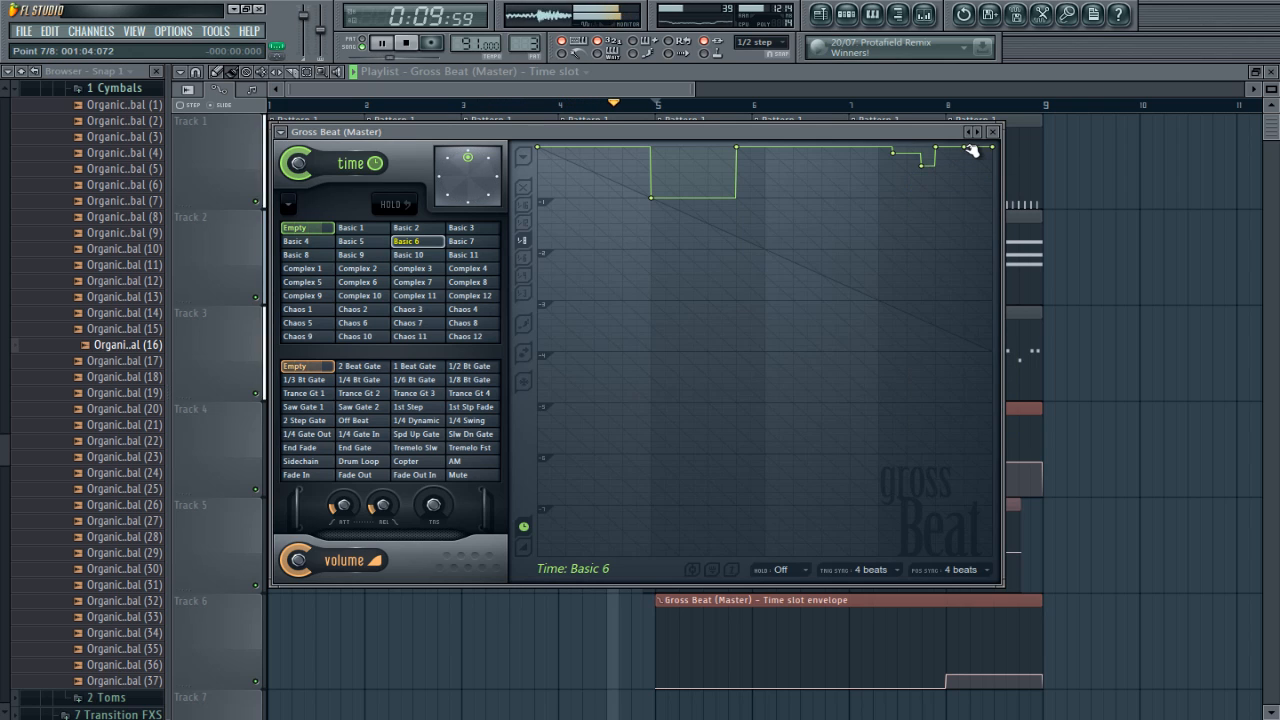
right_click(941, 145)
click(963, 164)
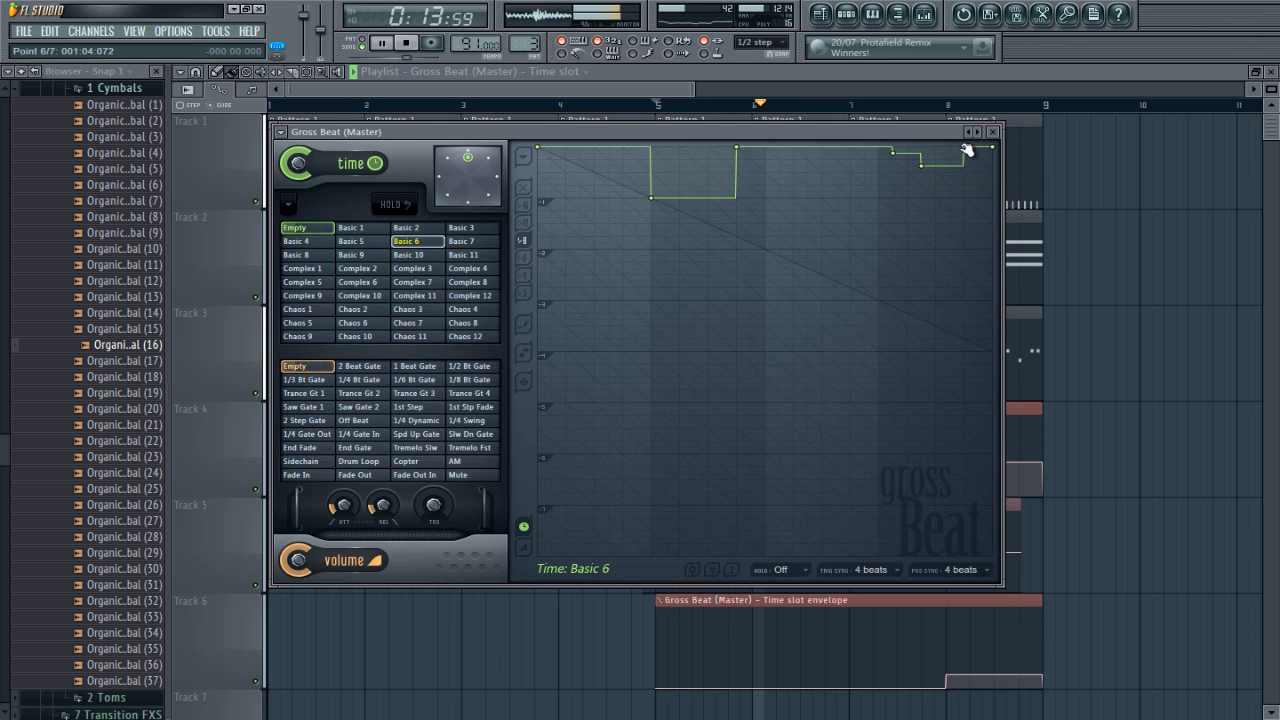
Step: Set the new return point of the Basic 6 curve to Single curve and stop playback
right_click(964, 148)
click(1005, 190)
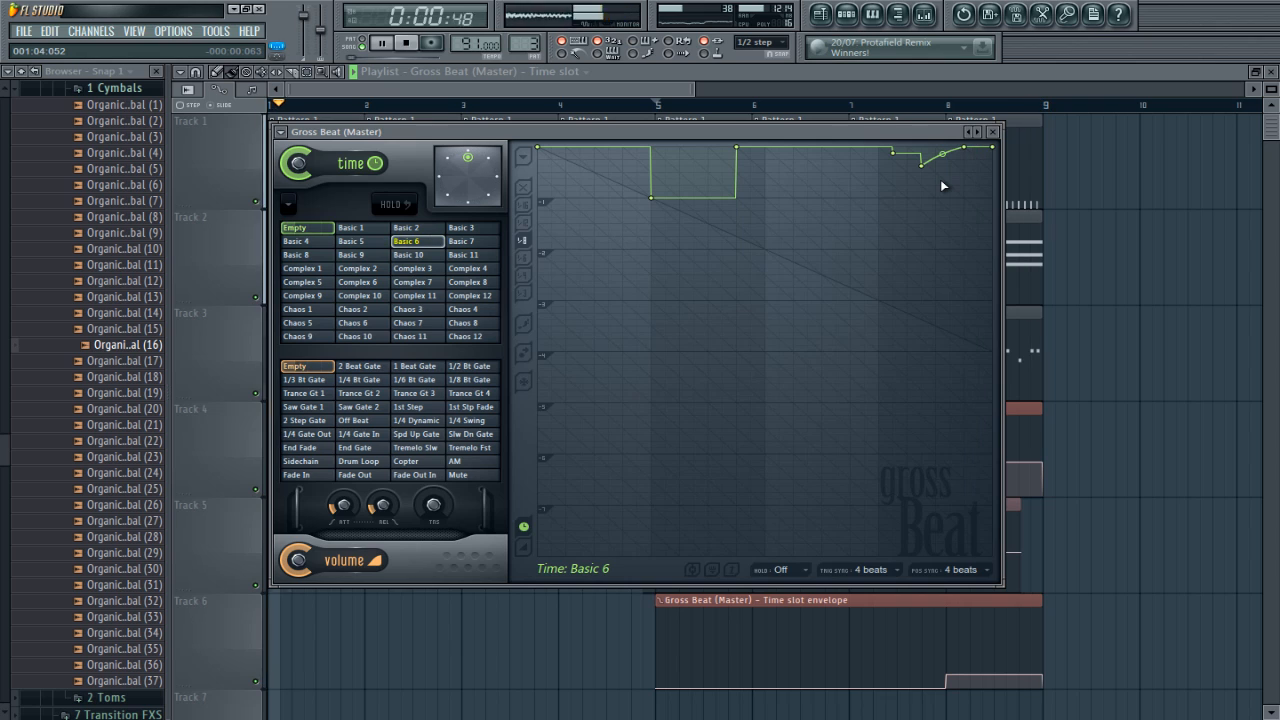
key(space)
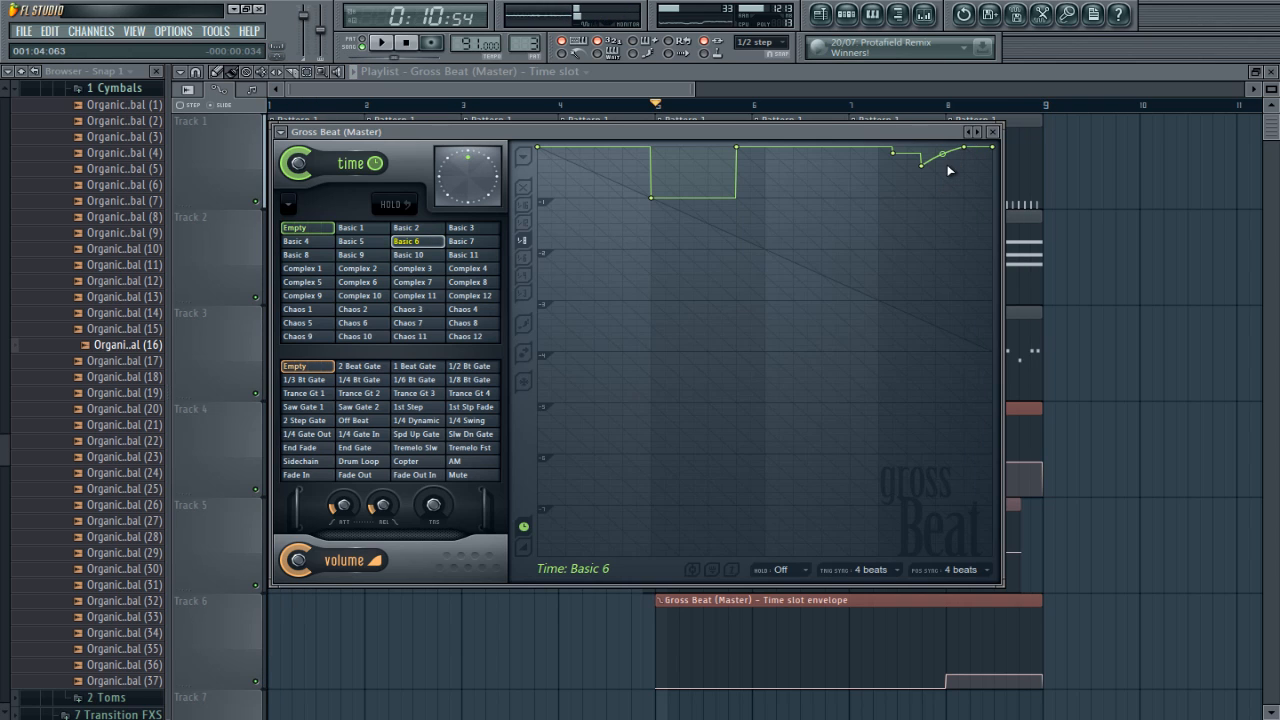
Step: Close the Master's Gross Beat and load a Gross Beat in effect slot 3 of the PN Nexus Grandpiano mixer track
click(994, 133)
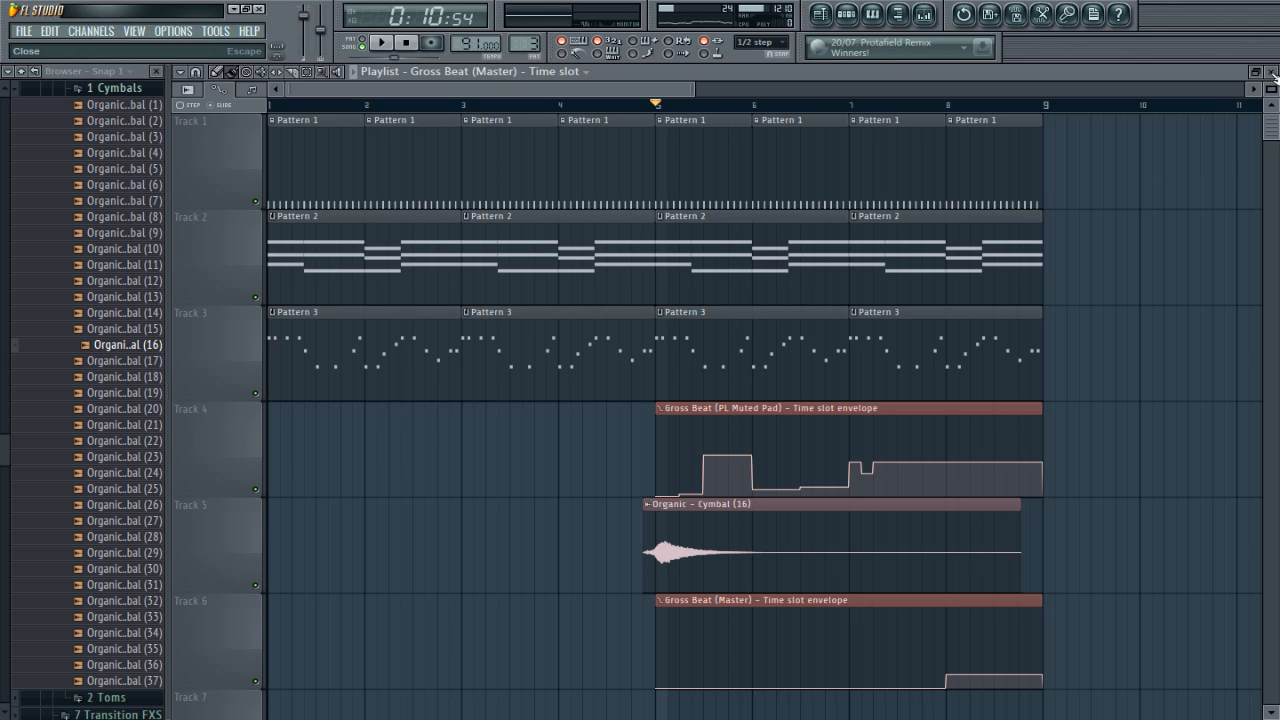
click(932, 18)
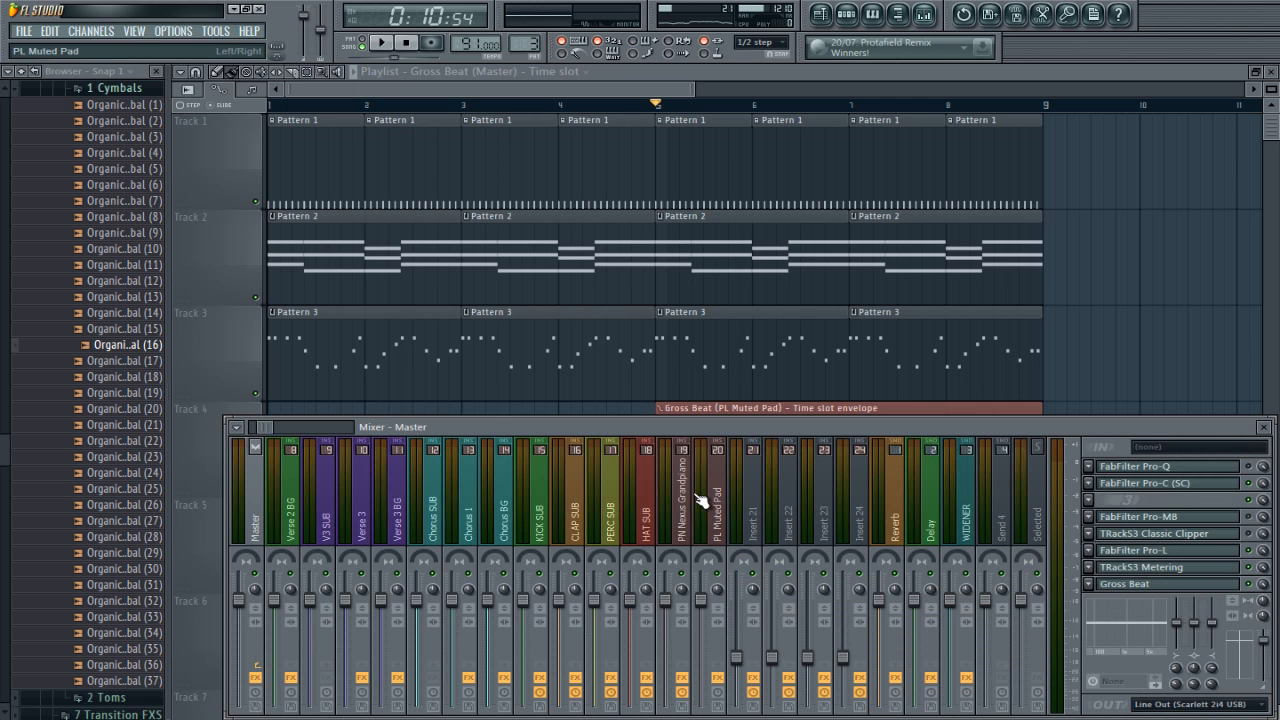
click(681, 525)
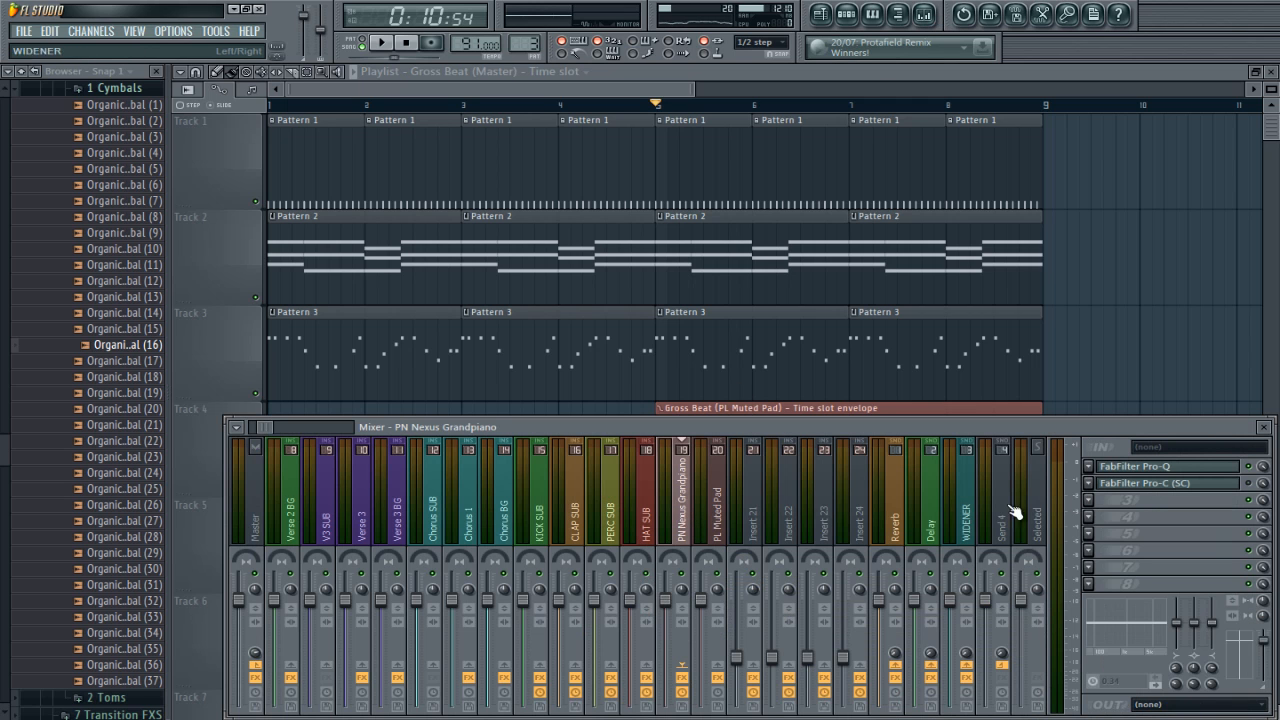
click(1077, 501)
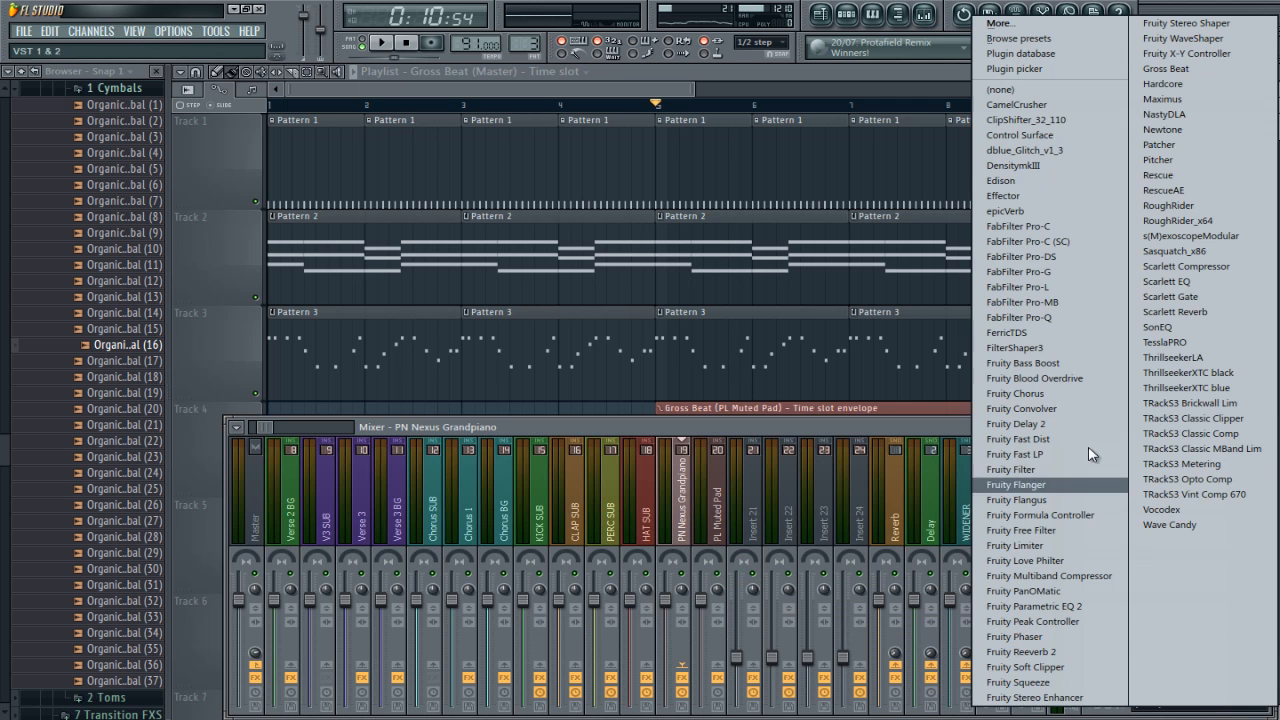
click(1175, 77)
Step: Solo Track 2 with the piano chords in the playlist and return to the piano's Gross Beat
click(769, 68)
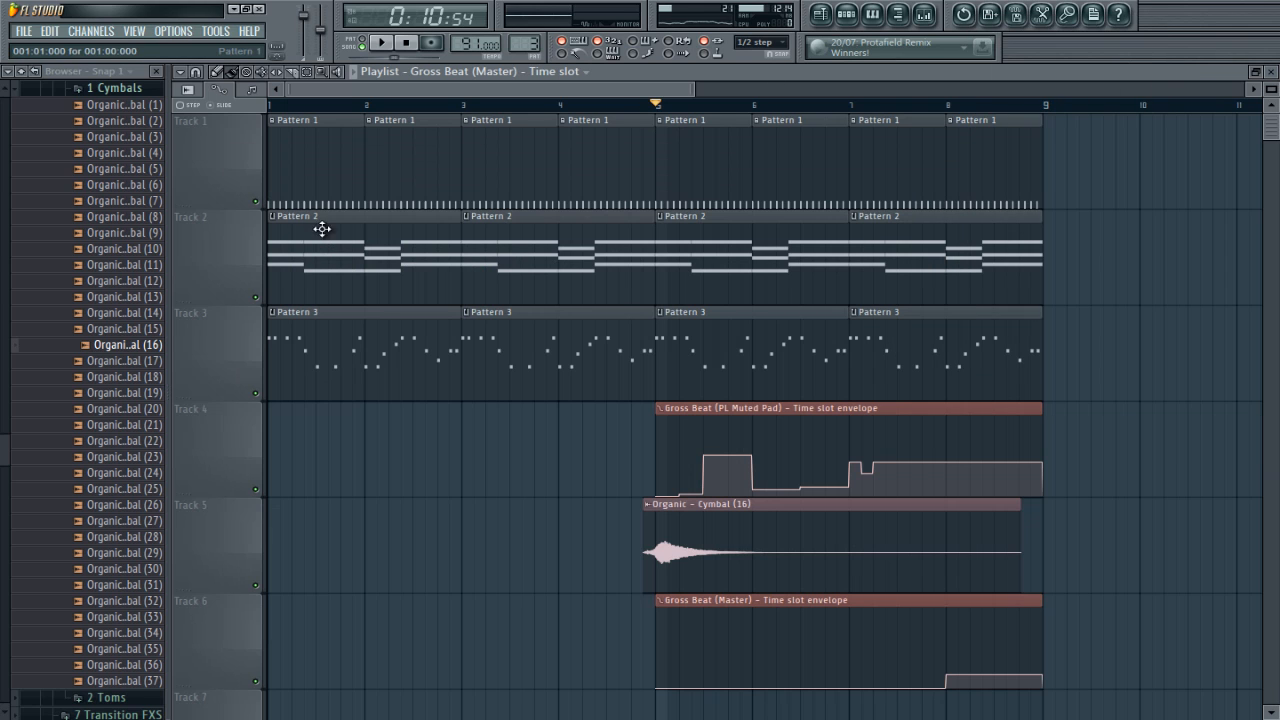
ctrl+click(256, 298)
key(Tab)
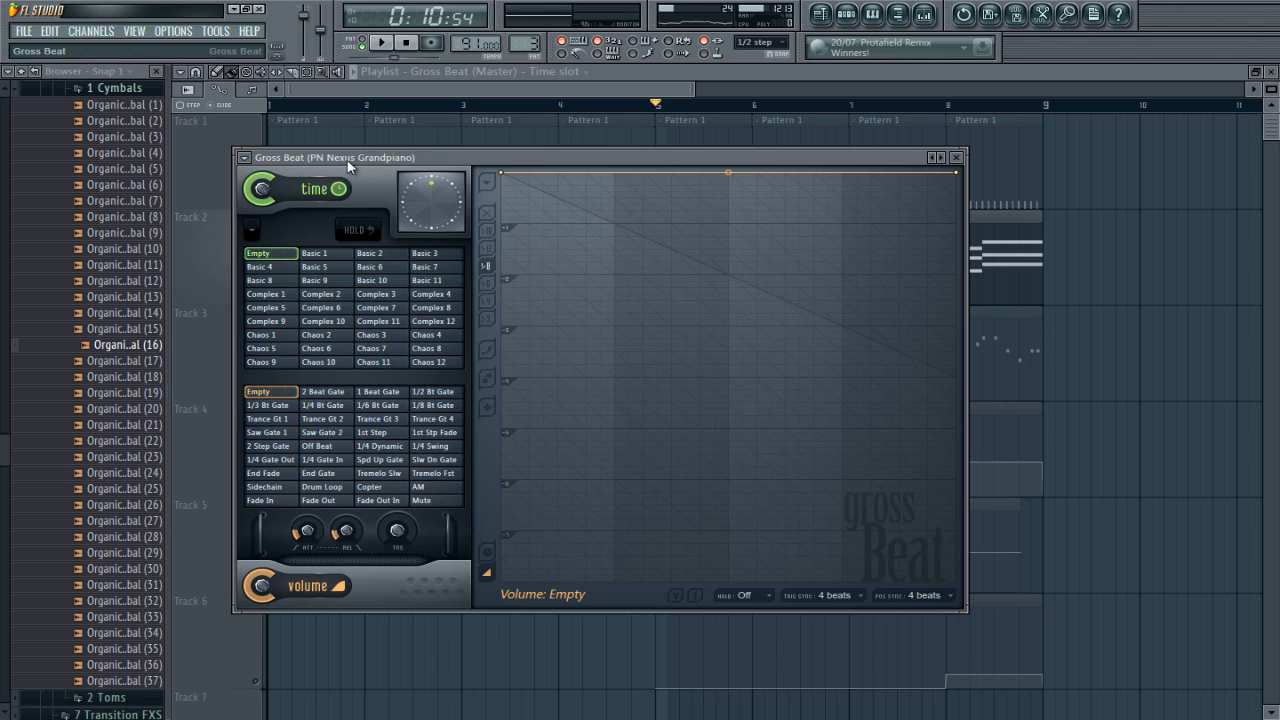
Step: Audition the 2 Beat Gate and 1/4 Bt Gate volume slots on the soloed piano and adjust the volume mix
click(343, 392)
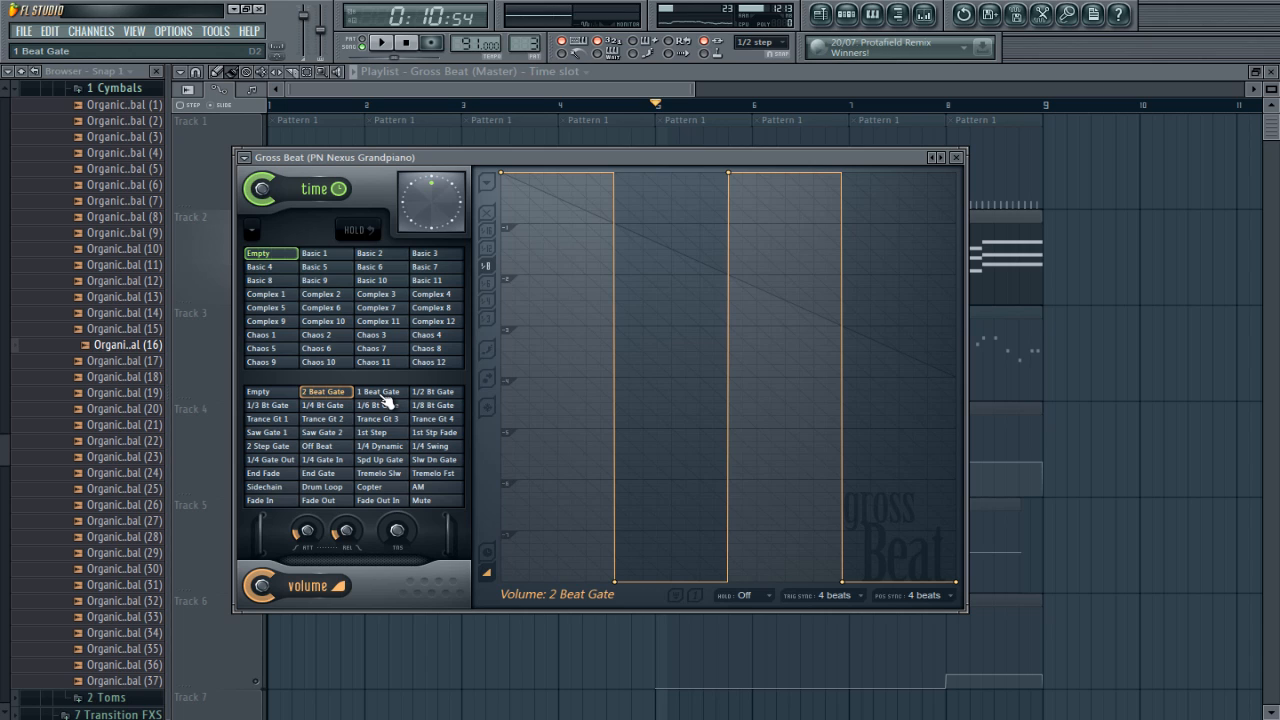
key(space)
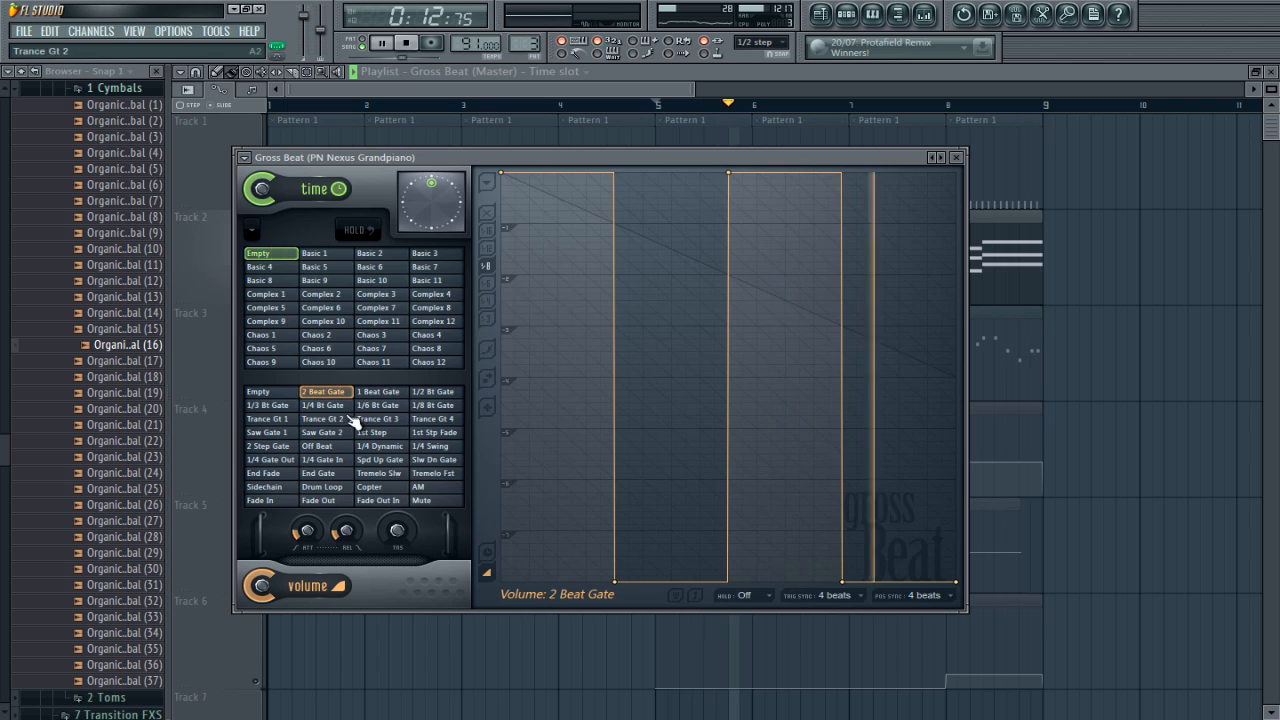
key(space)
click(340, 406)
key(space)
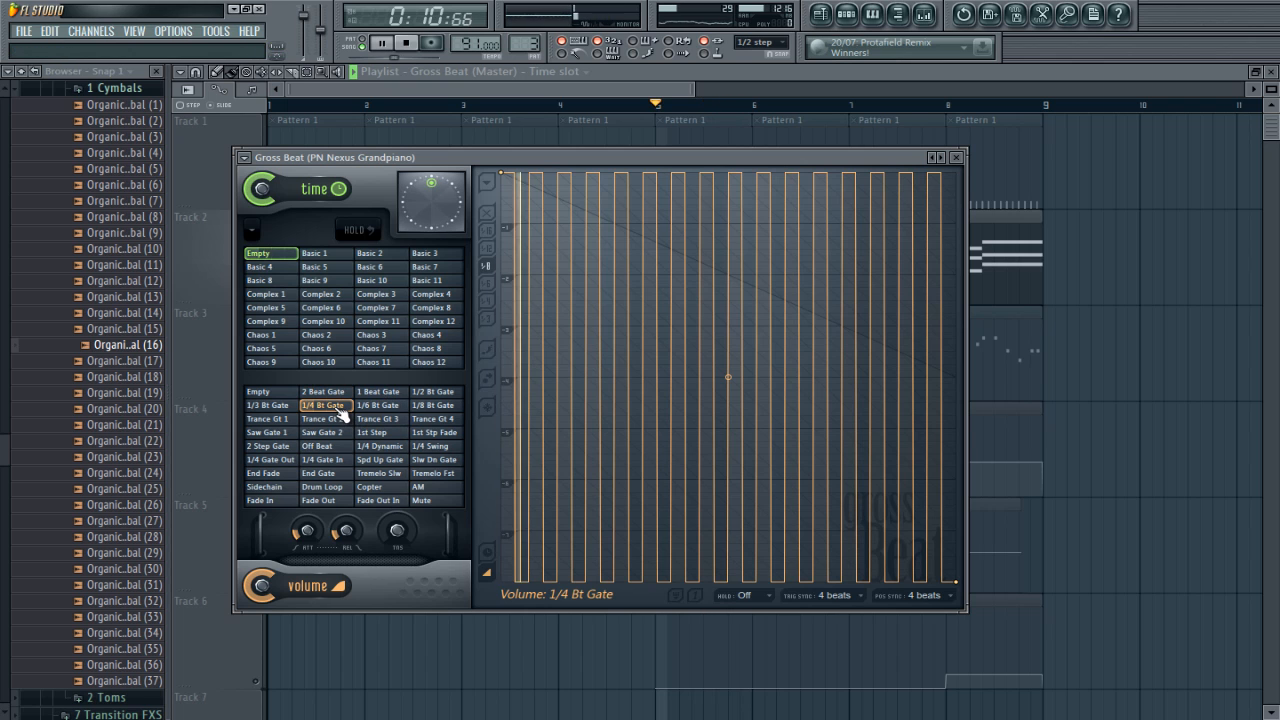
drag(265, 581, 268, 672)
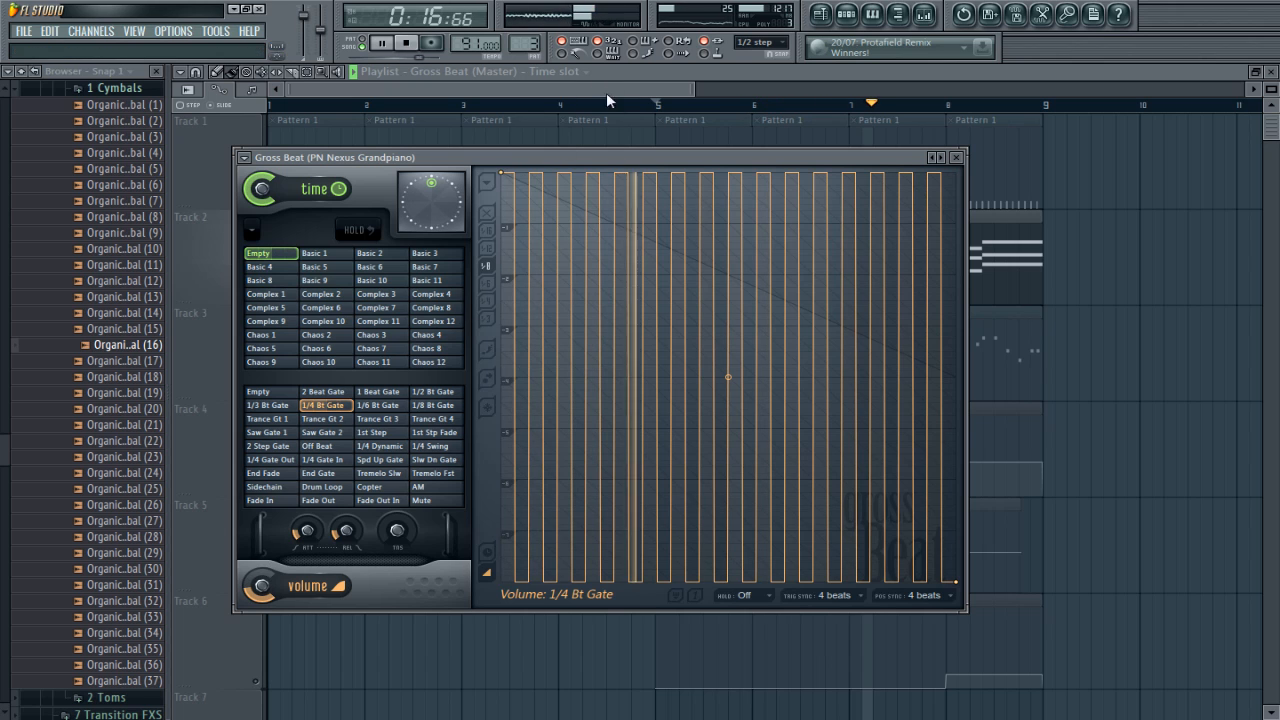
Step: Unmute Track 1's drums, switch Track 3's melody on and off again, and return to the piano's Gross Beat
drag(341, 160, 385, 160)
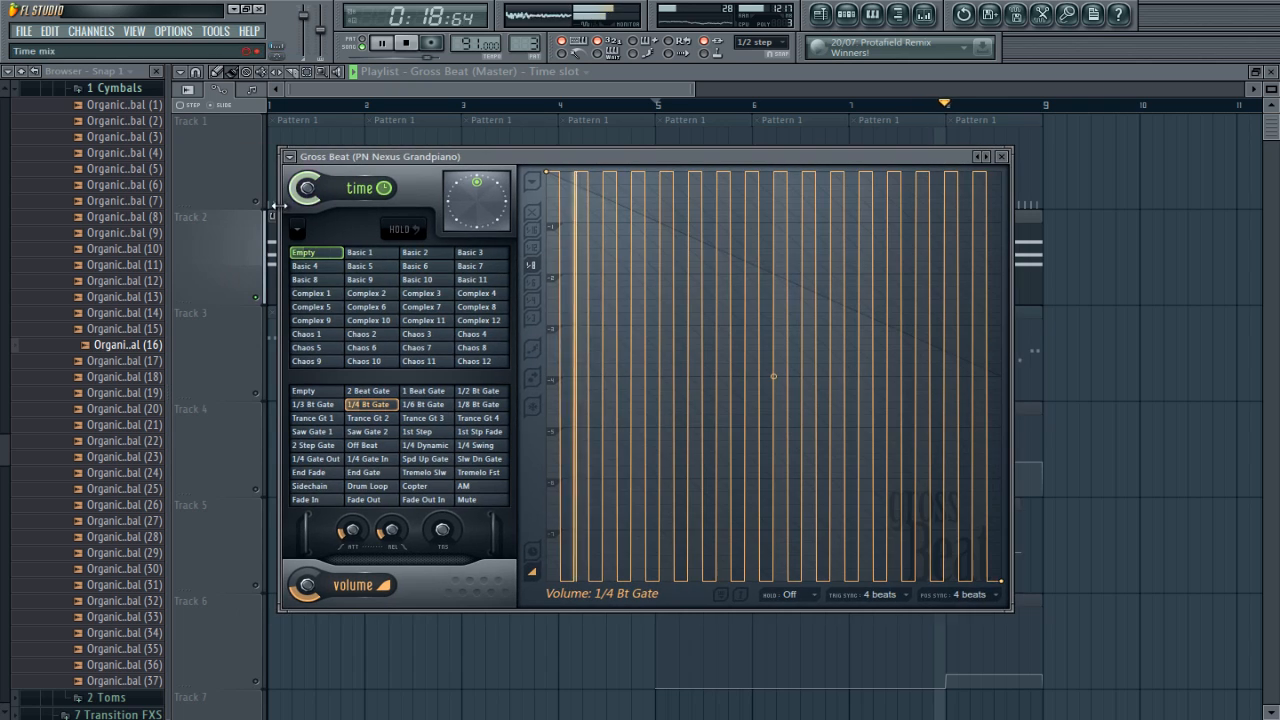
click(257, 202)
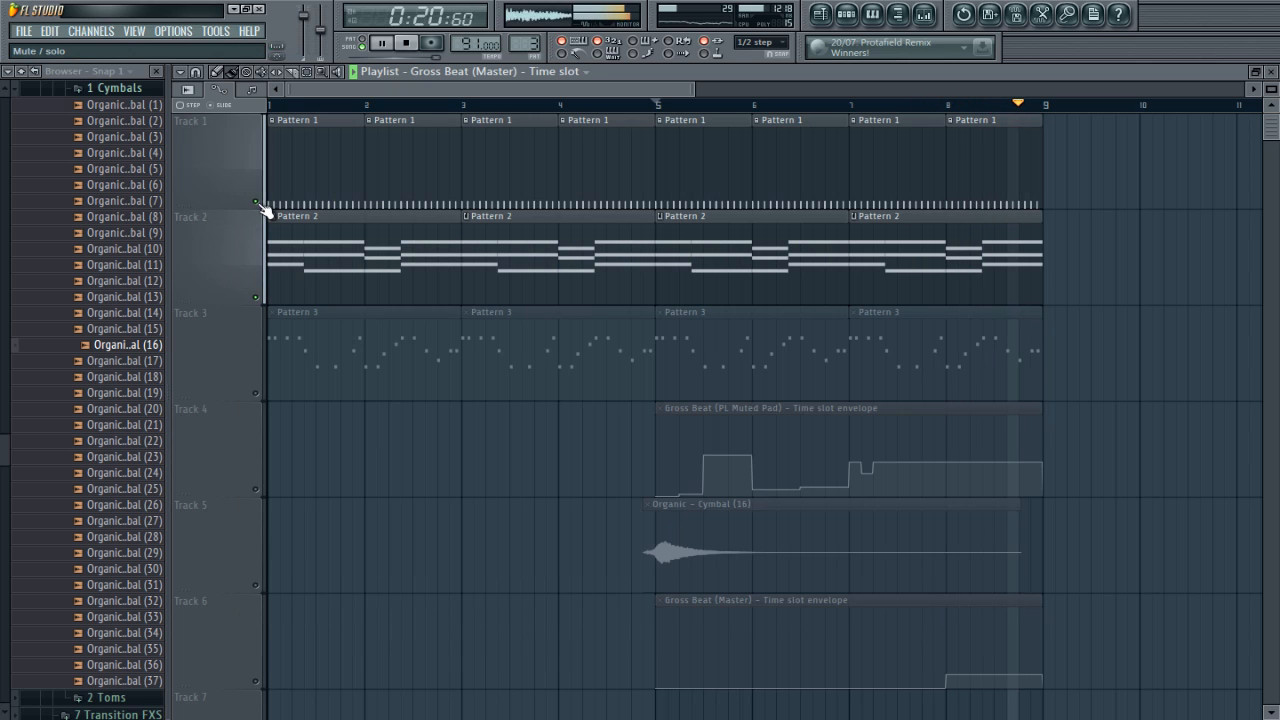
click(259, 394)
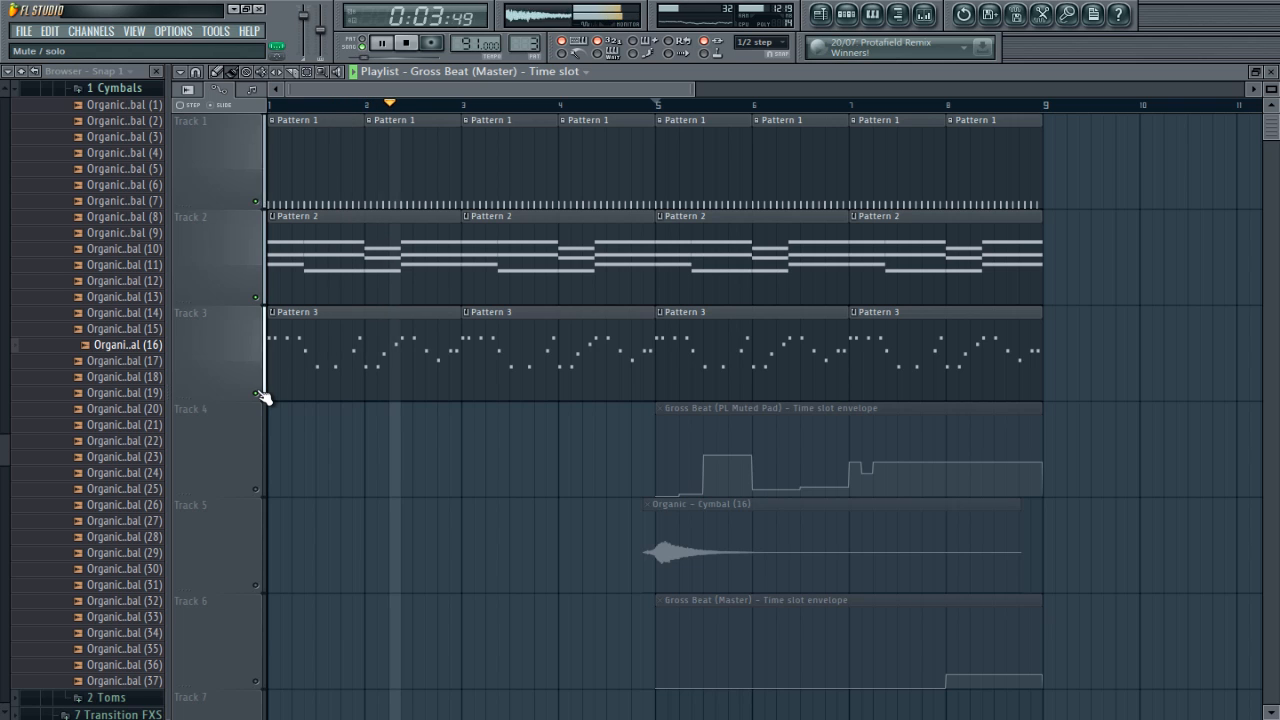
click(259, 393)
key(Tab)
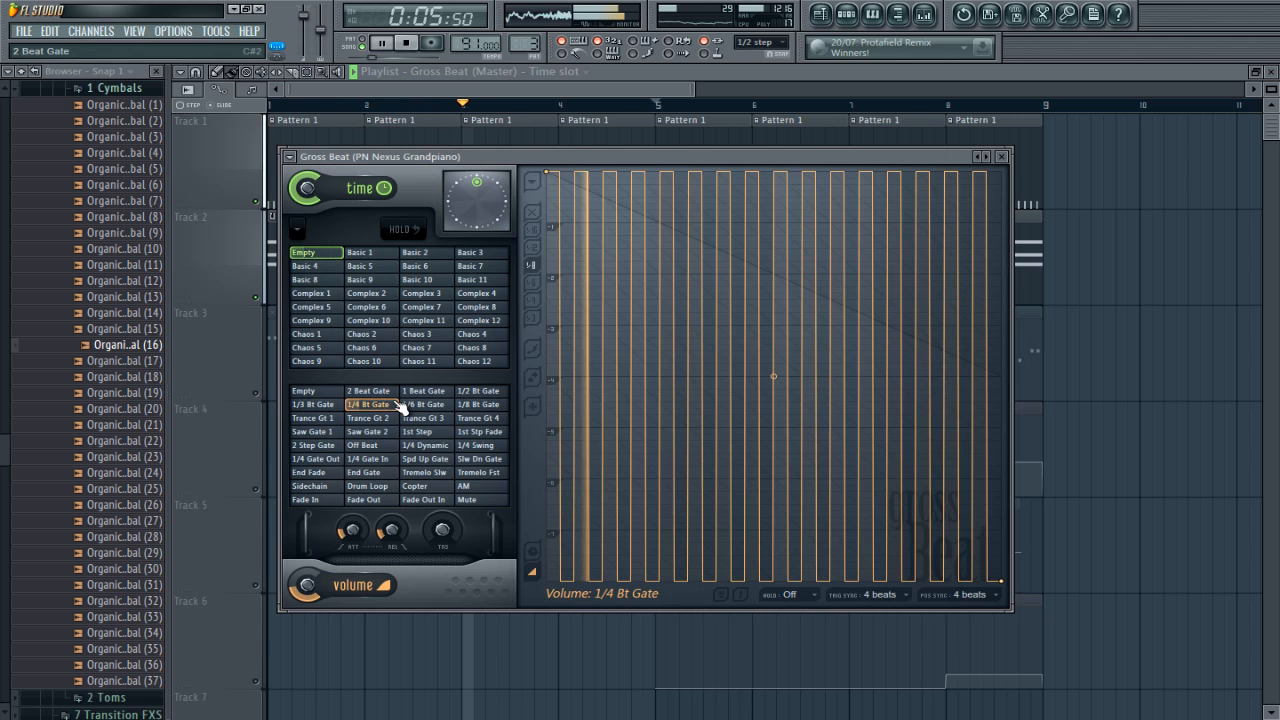
Step: Audition the 1/6 Bt Gate, 1/8 Bt Gate, Trance Gt 4, Saw Gate 1 and Saw Gate 2 volume slots on the piano
click(413, 408)
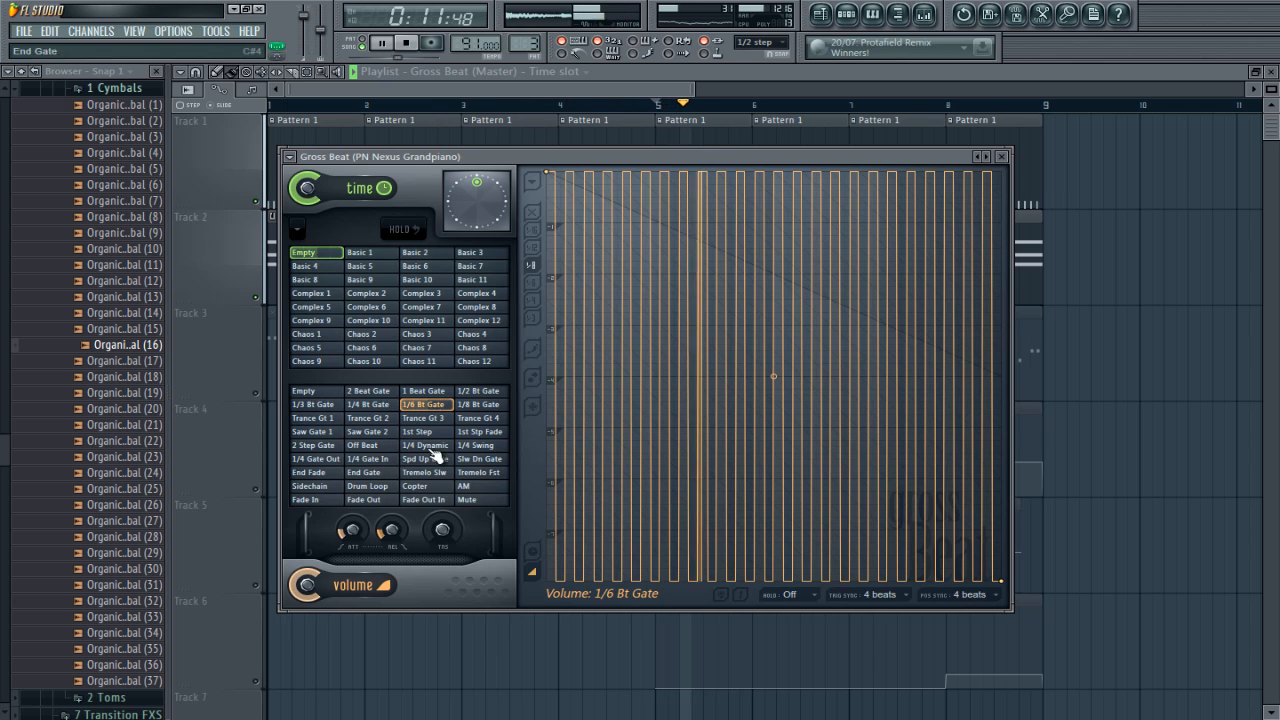
click(480, 406)
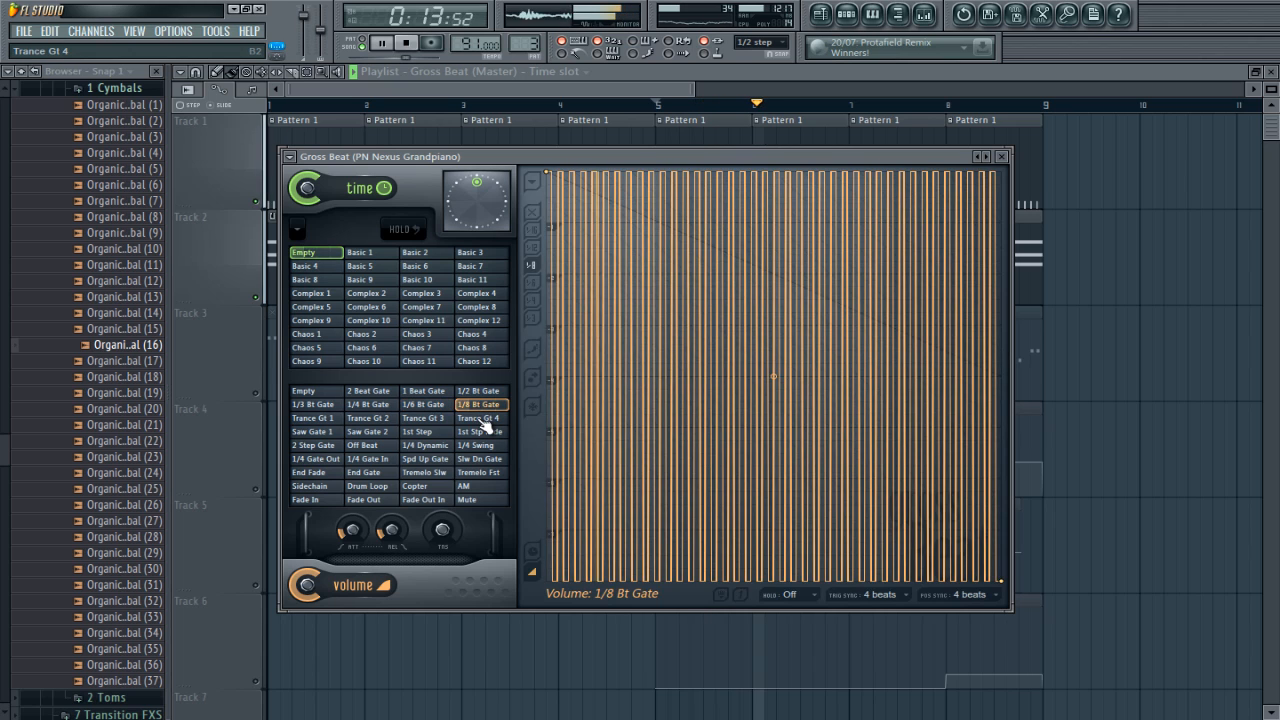
click(481, 418)
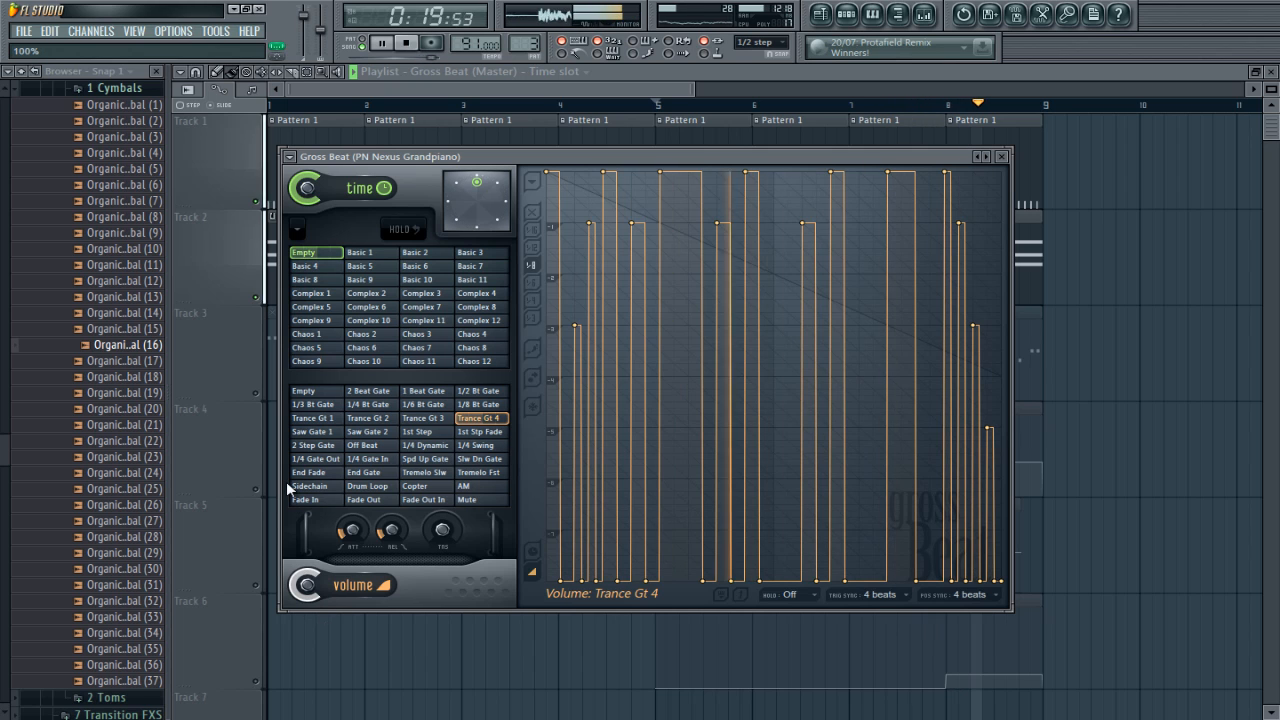
click(325, 434)
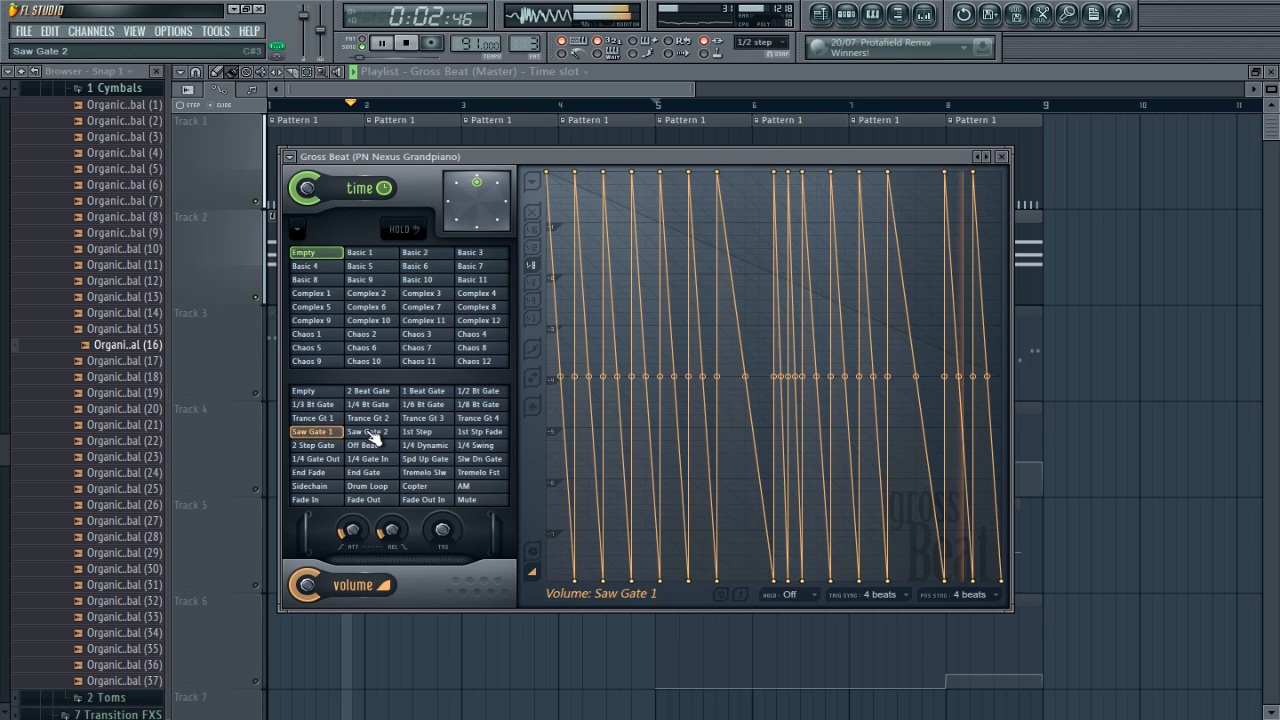
click(368, 432)
Step: Mute Track 1 so only the piano plays, check the mixer, and return to the piano's Gross Beat
click(644, 76)
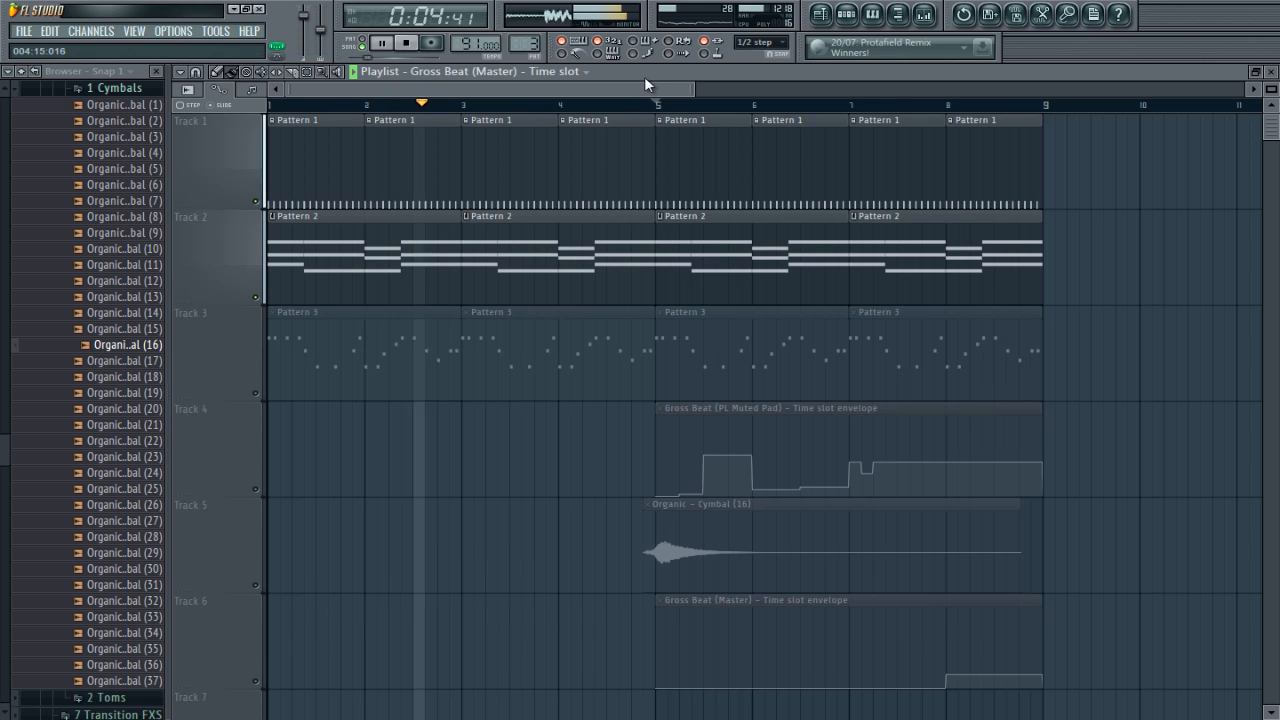
click(255, 203)
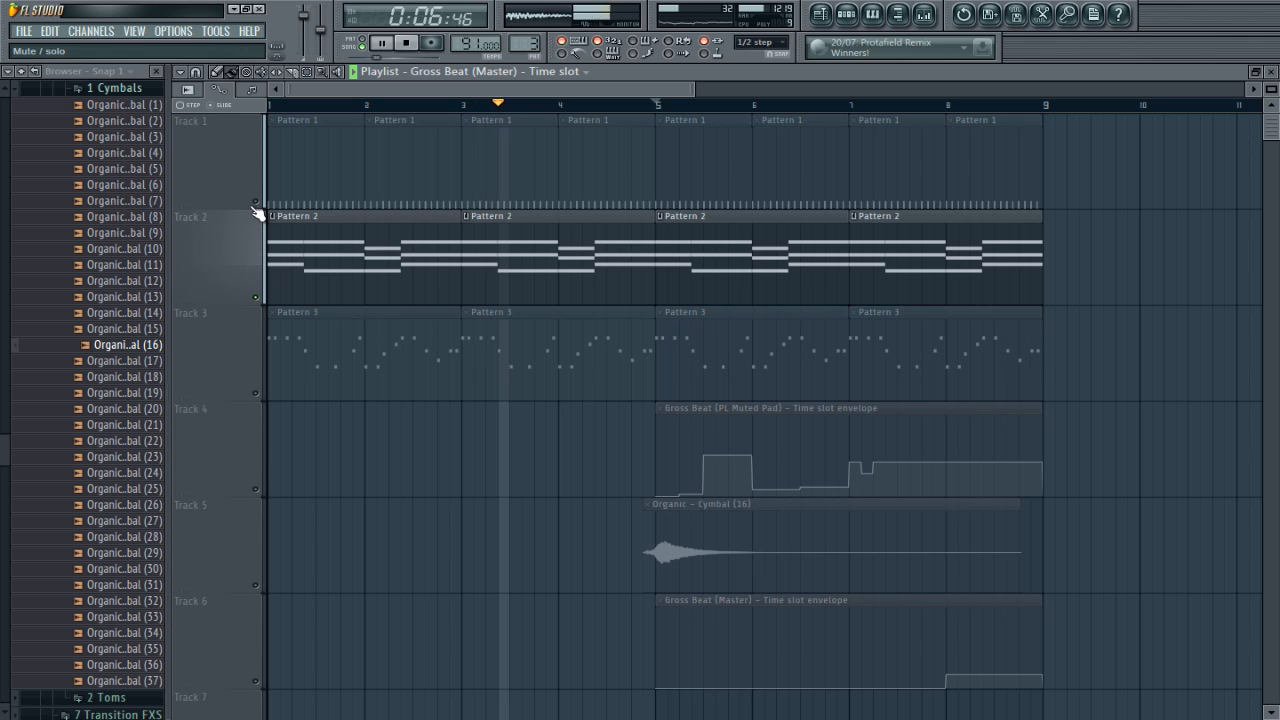
click(924, 16)
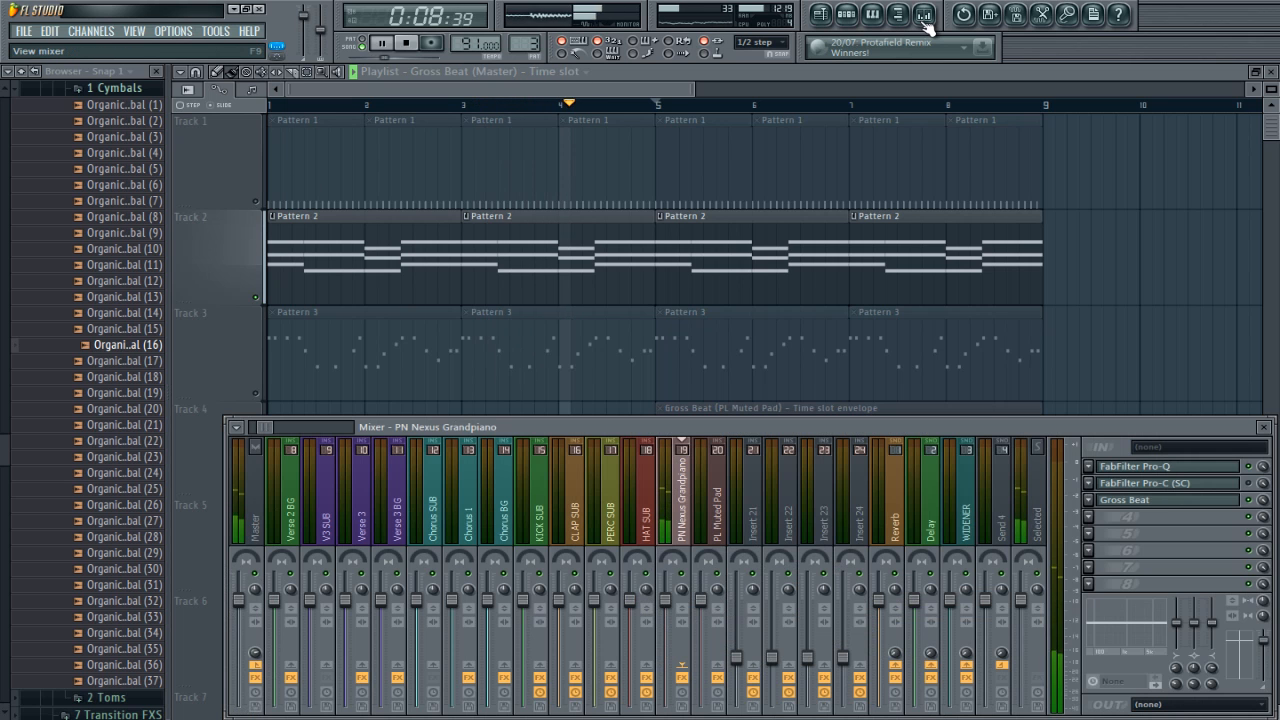
click(924, 17)
key(Tab)
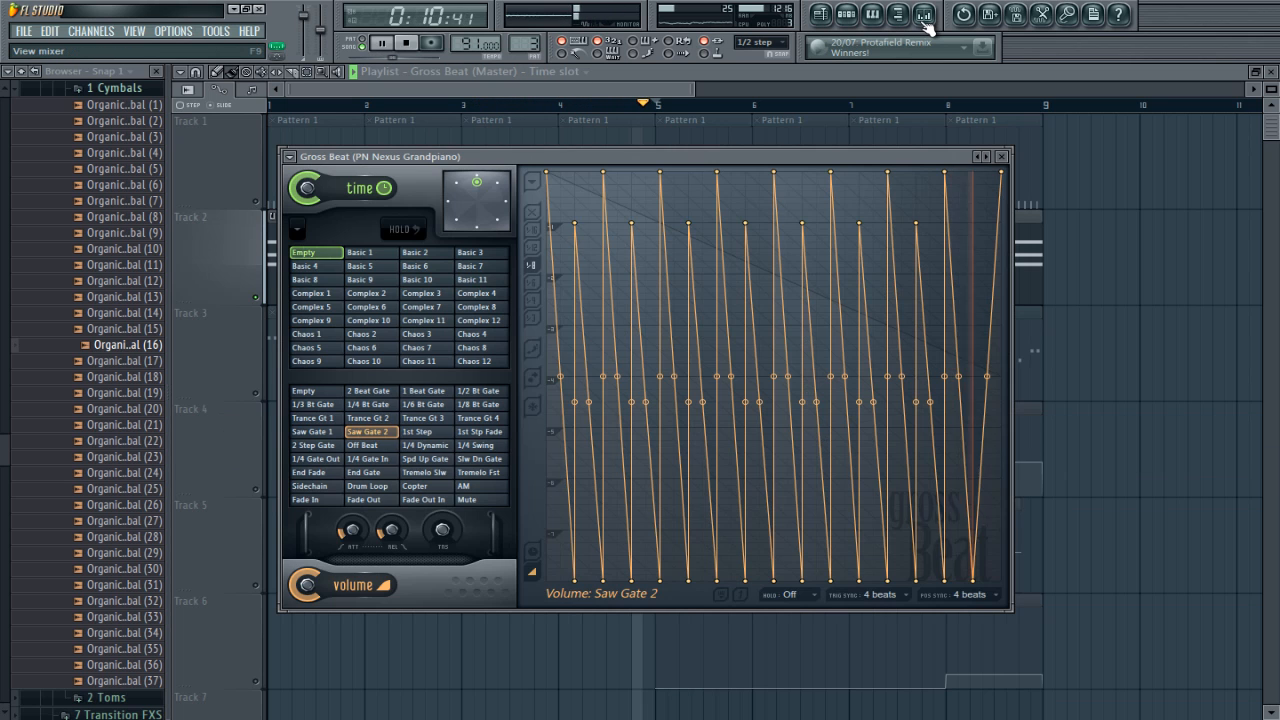
Step: Compare the 1st Step volume slot with Saw Gate 1, and raise the 1st Step curve's second point to just below mid-height
click(418, 432)
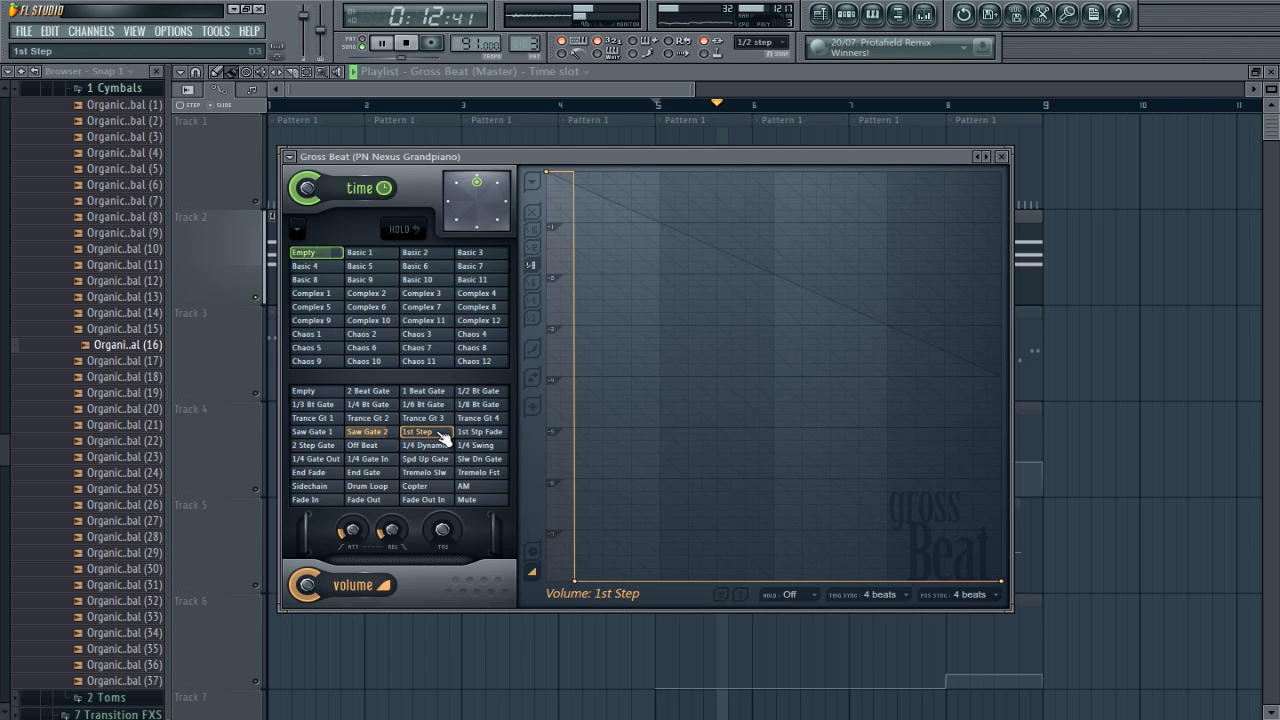
click(338, 433)
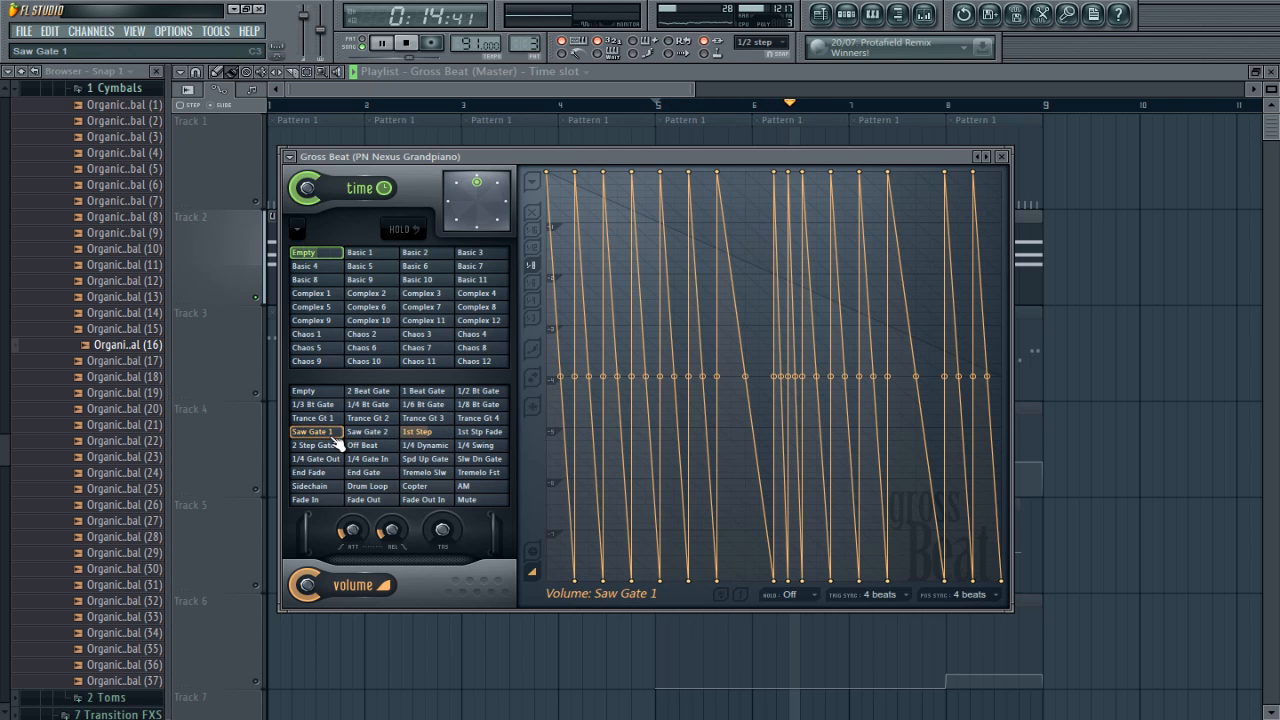
click(418, 432)
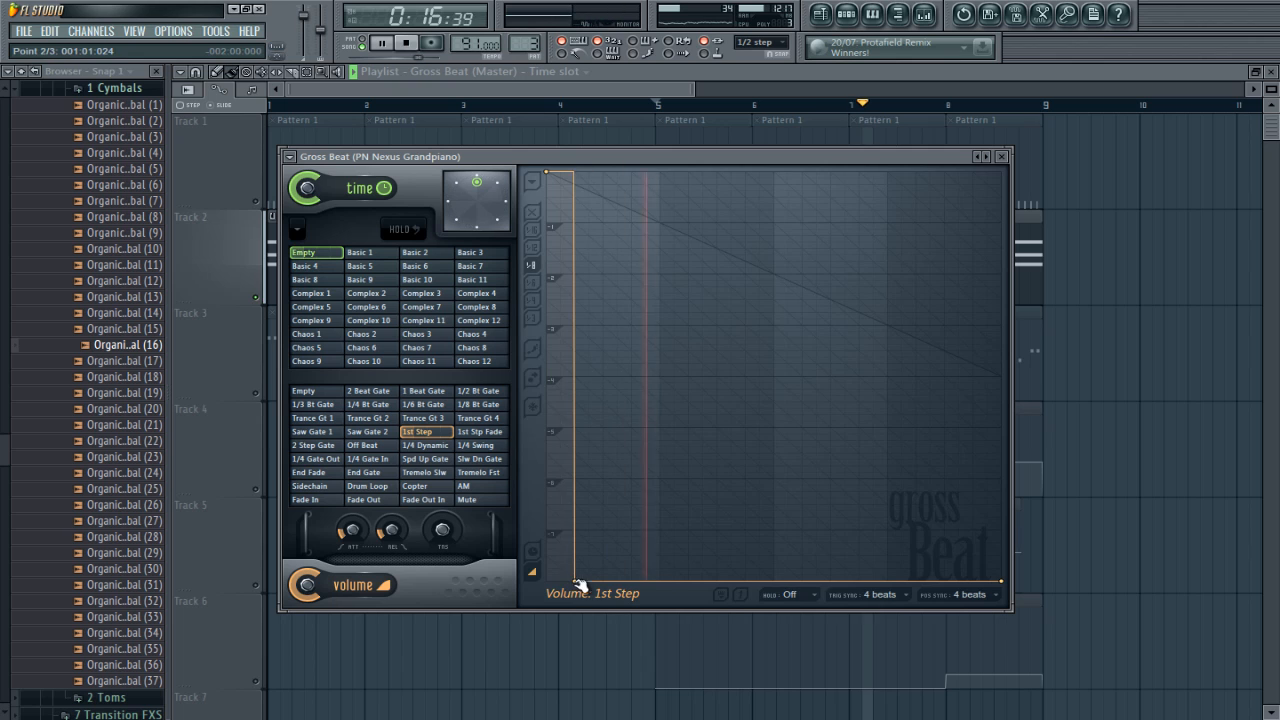
drag(578, 564, 579, 408)
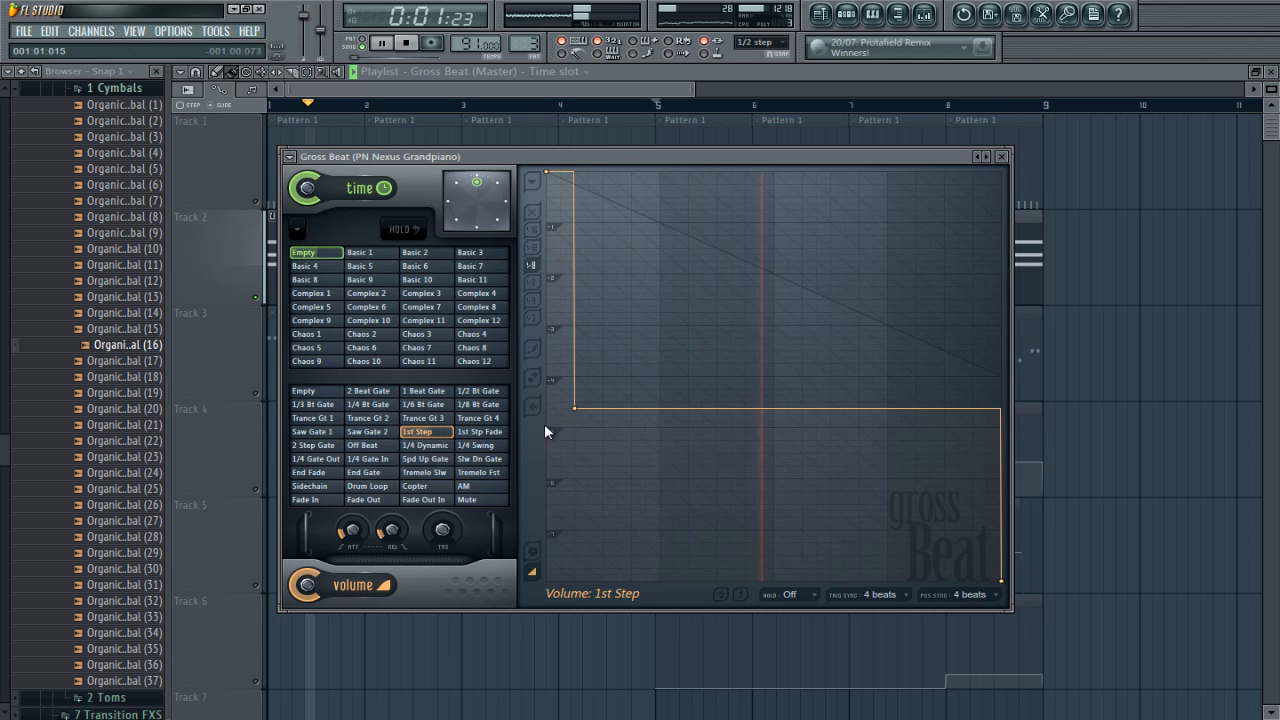
Step: Compare the 2 Step Gate and Off Beat volume slots on the piano, leave Off Beat selected, and stop playback
click(347, 445)
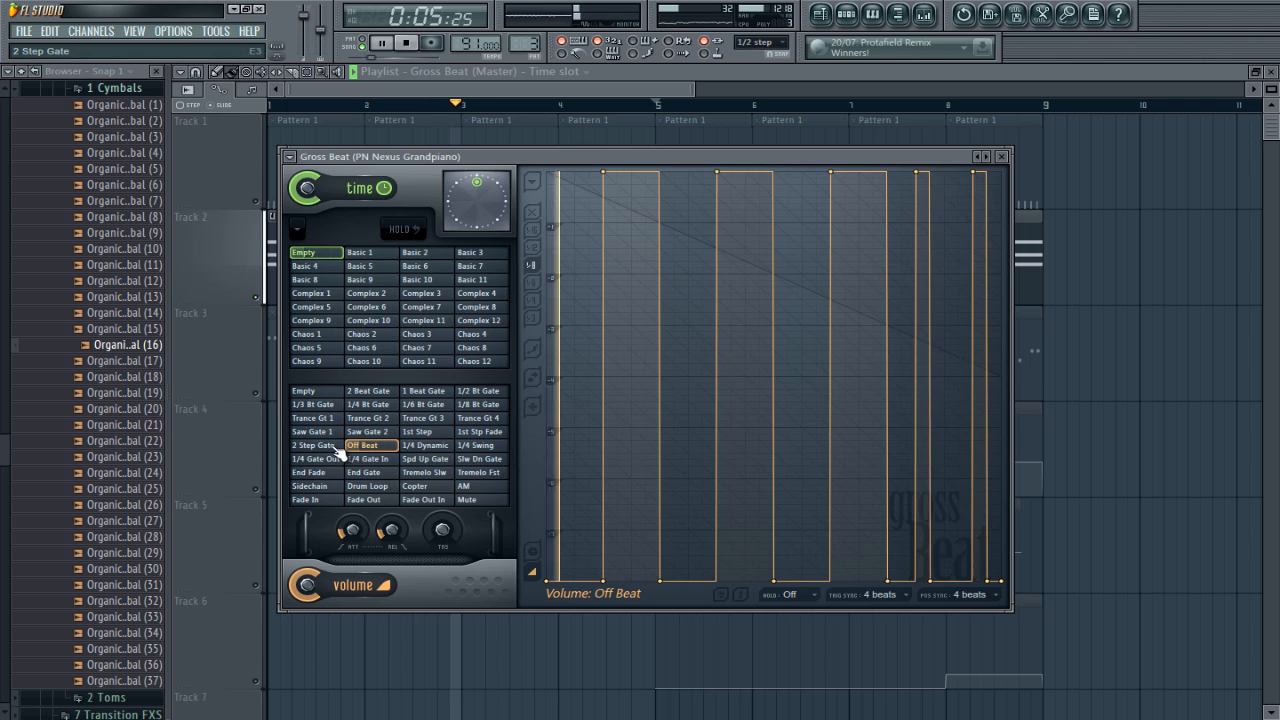
click(338, 446)
click(372, 447)
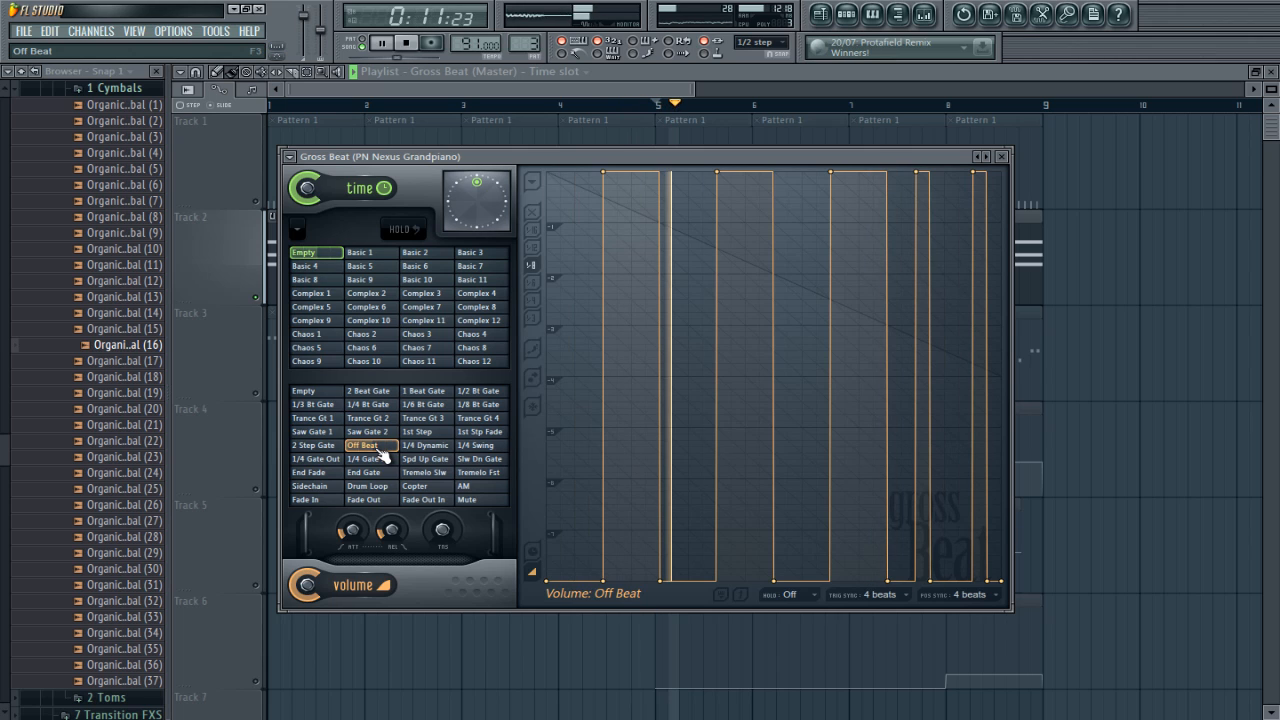
key(space)
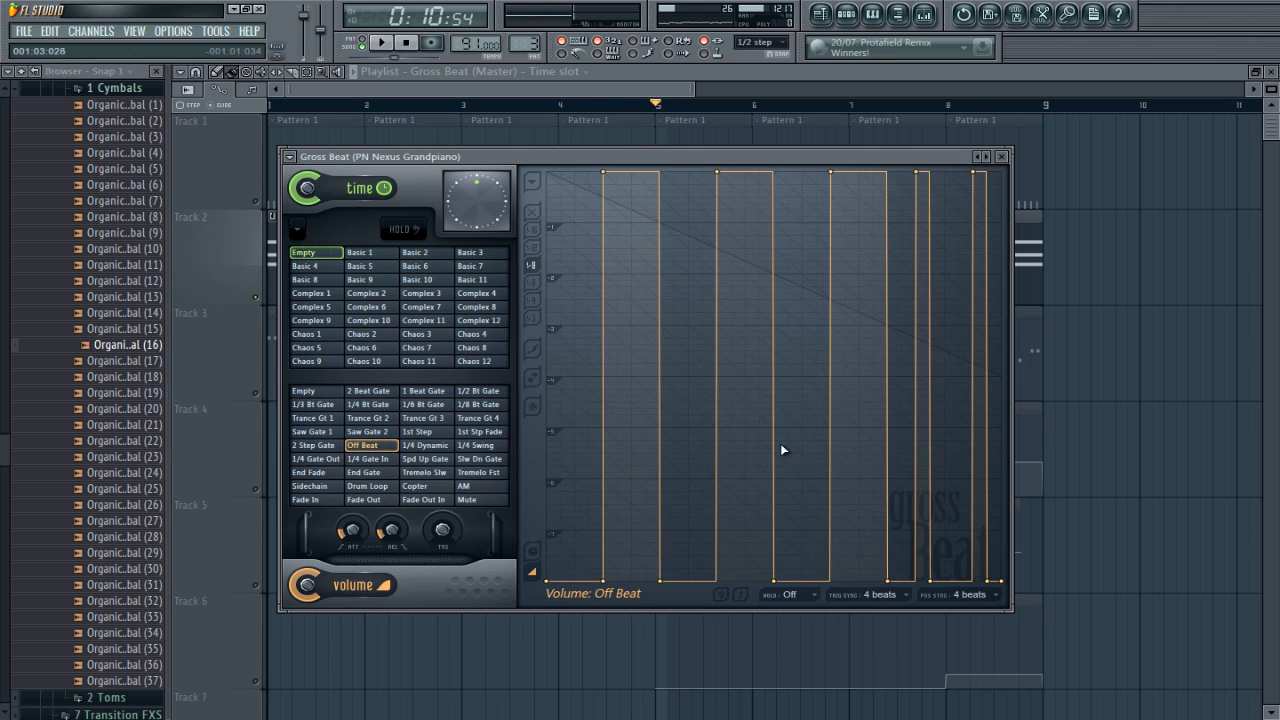
Step: In the piano's piano roll, nudge the second G4 note and the D4 note slightly later than the rest of their chords
click(804, 82)
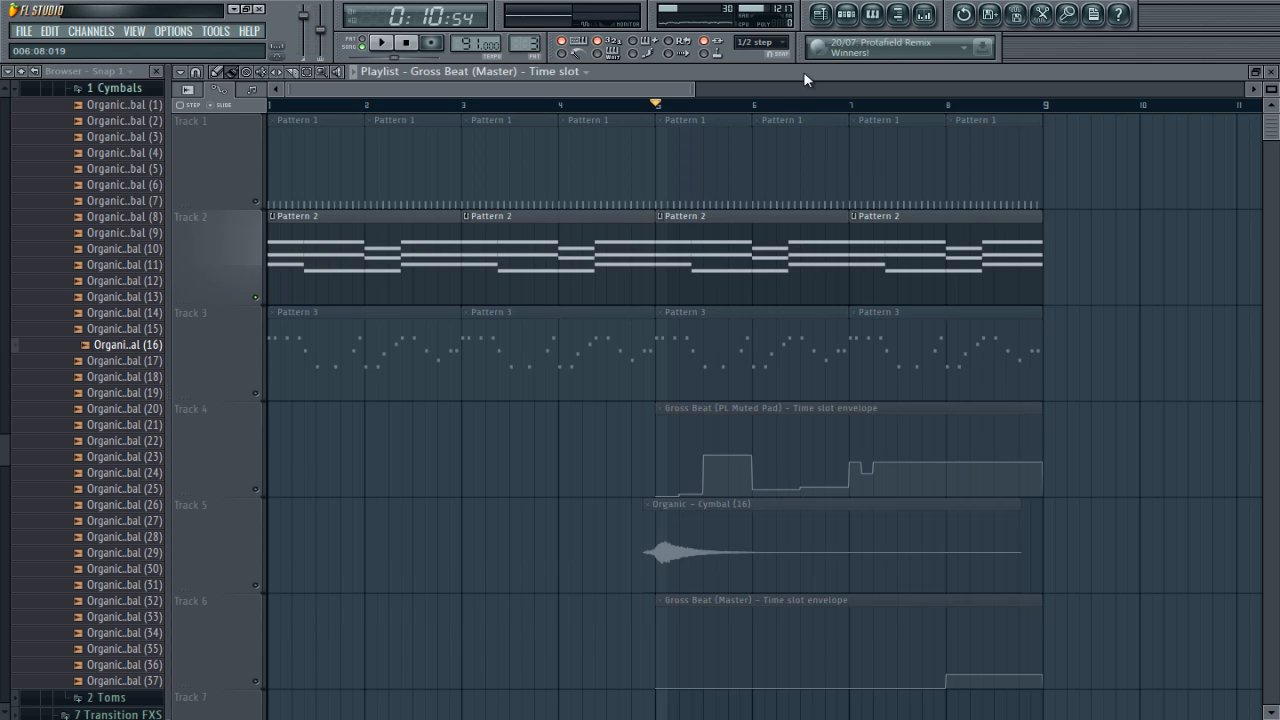
double_click(710, 292)
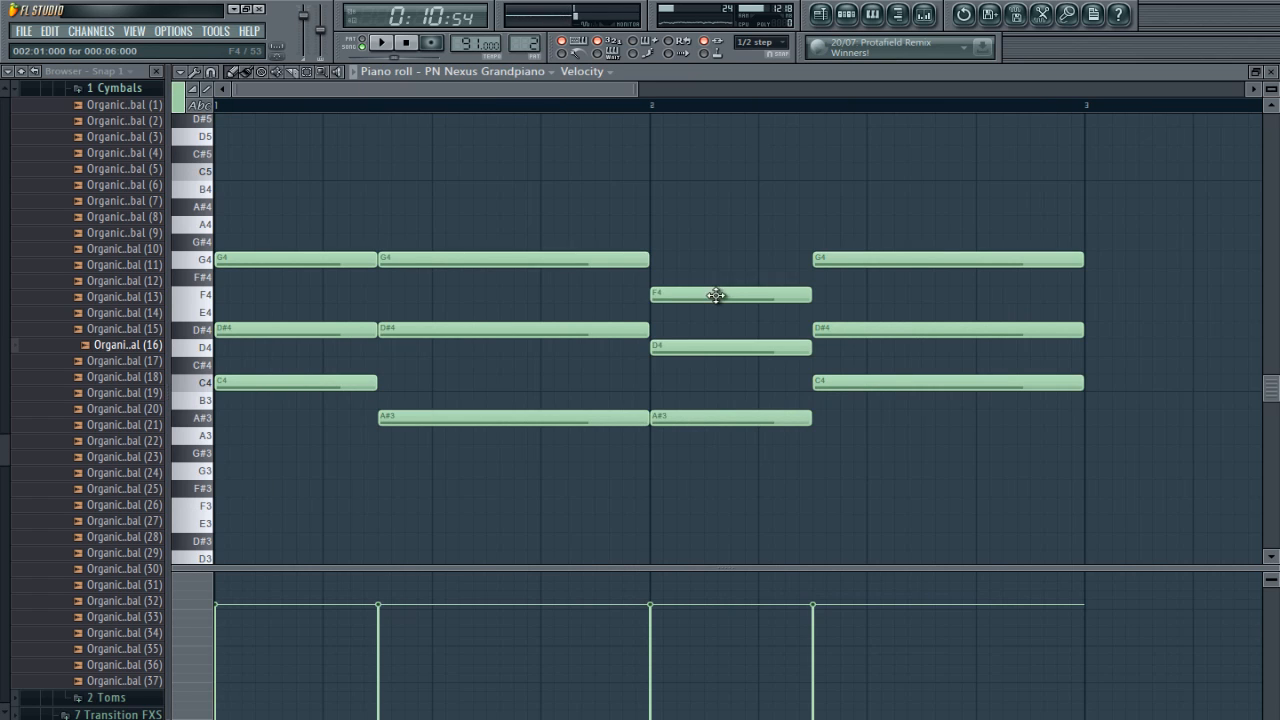
right_click(716, 295)
key(ctrl+z)
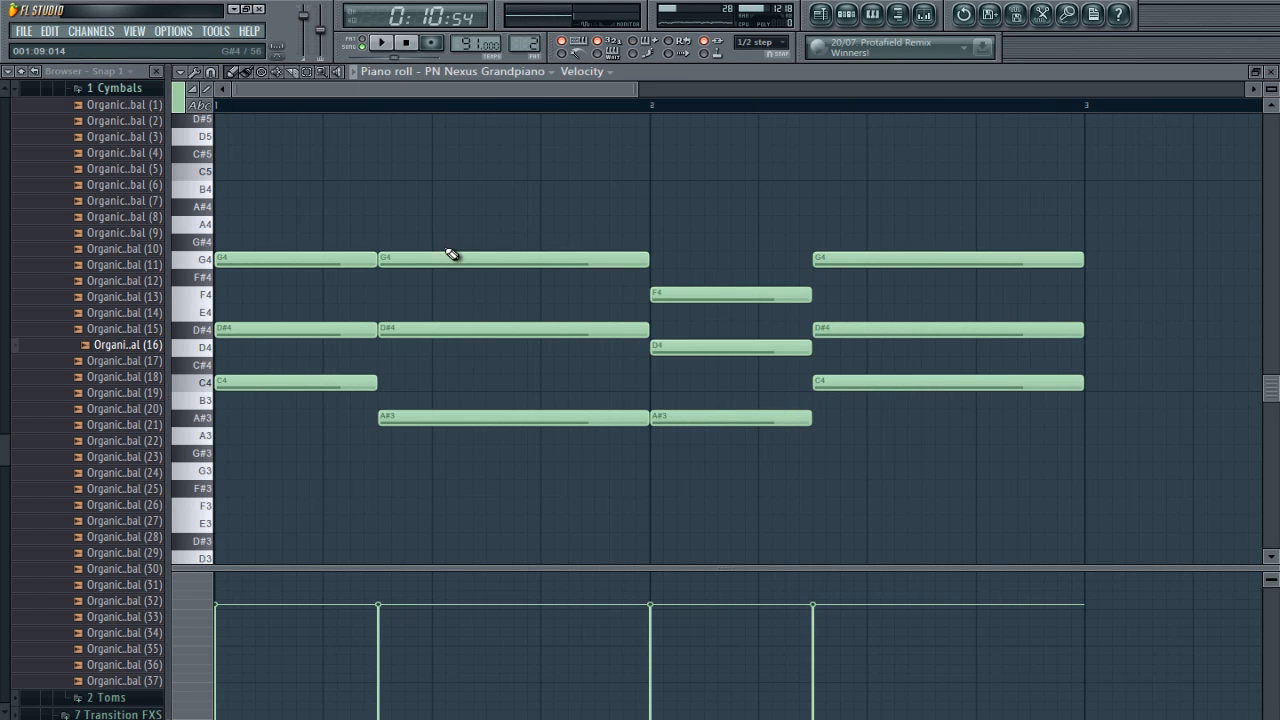
ctrl+scroll(437, 260, up, 4)
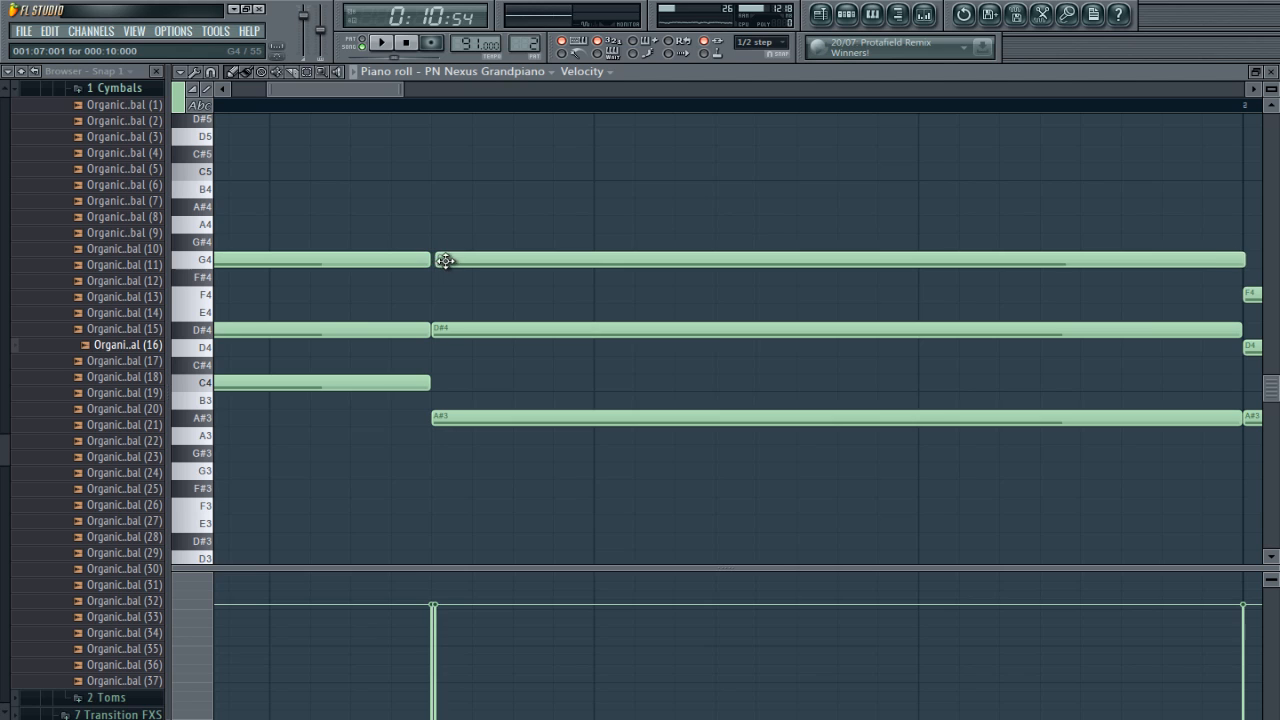
scroll(463, 348, right, 5)
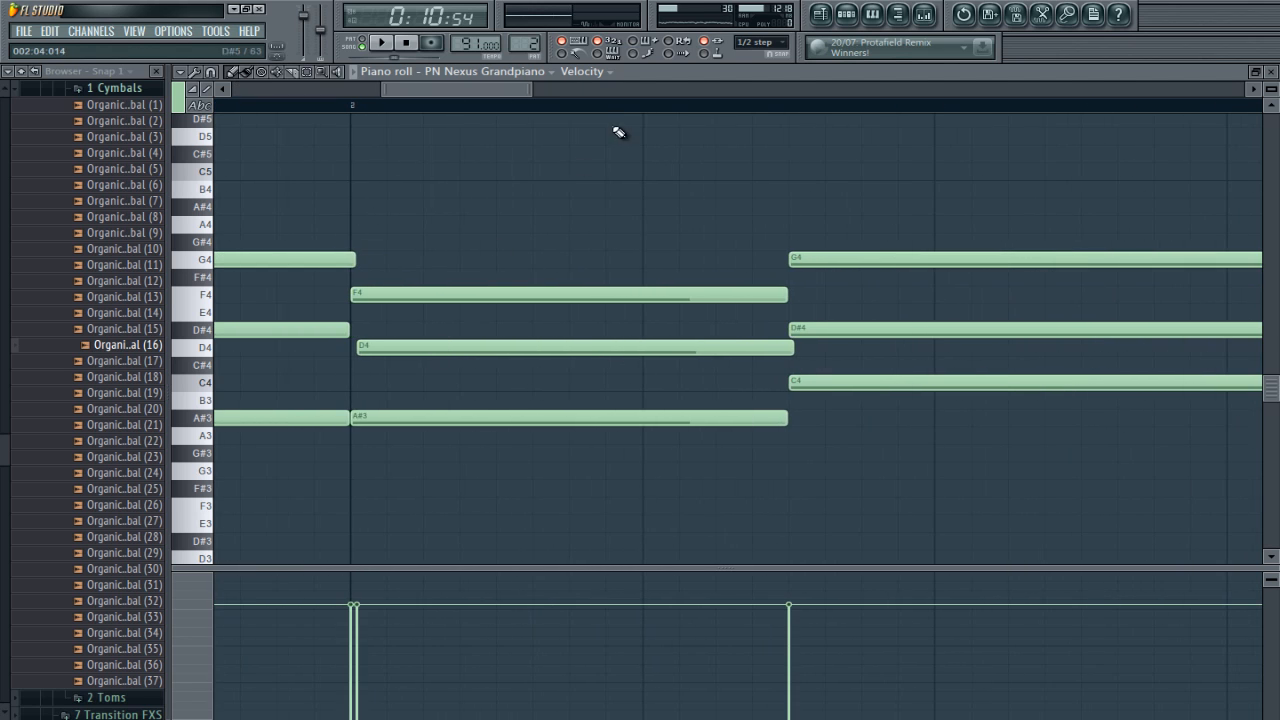
click(1272, 72)
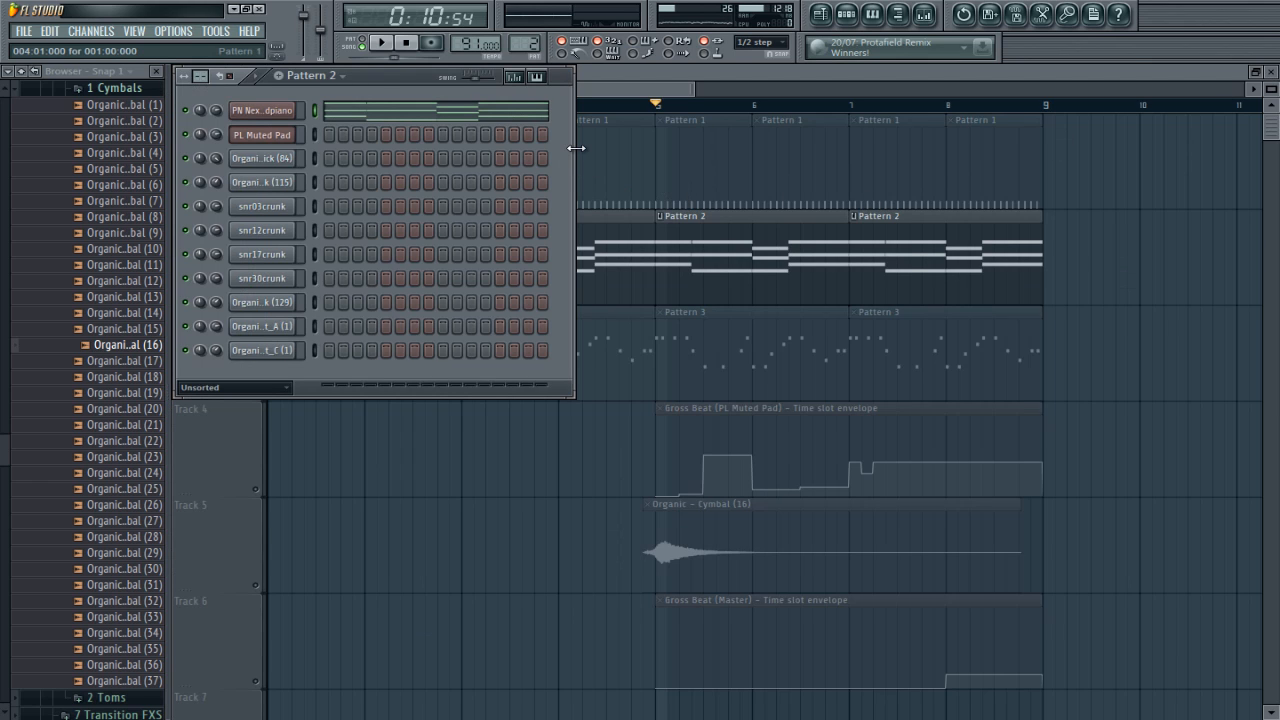
Step: Play the piano through Gross Beat's Off Beat volume slot, and unsolo Track 2 so all tracks play
key(Tab)
key(Tab)
key(Tab)
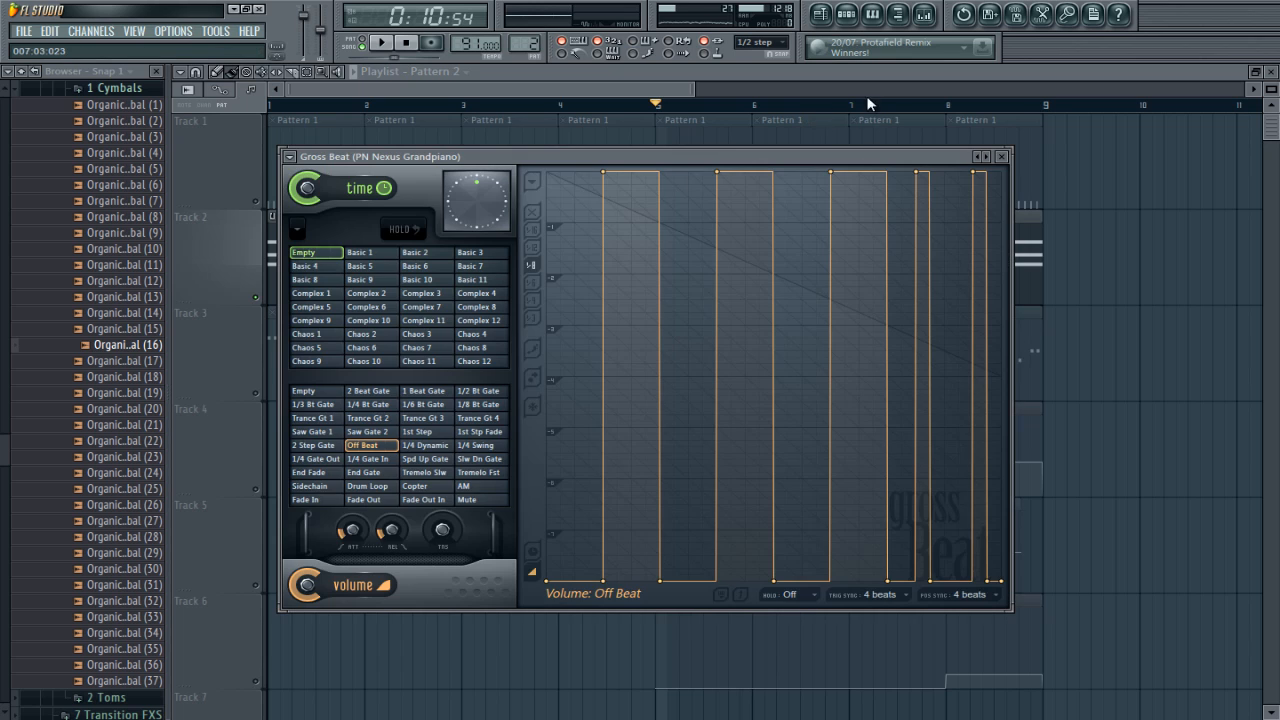
key(space)
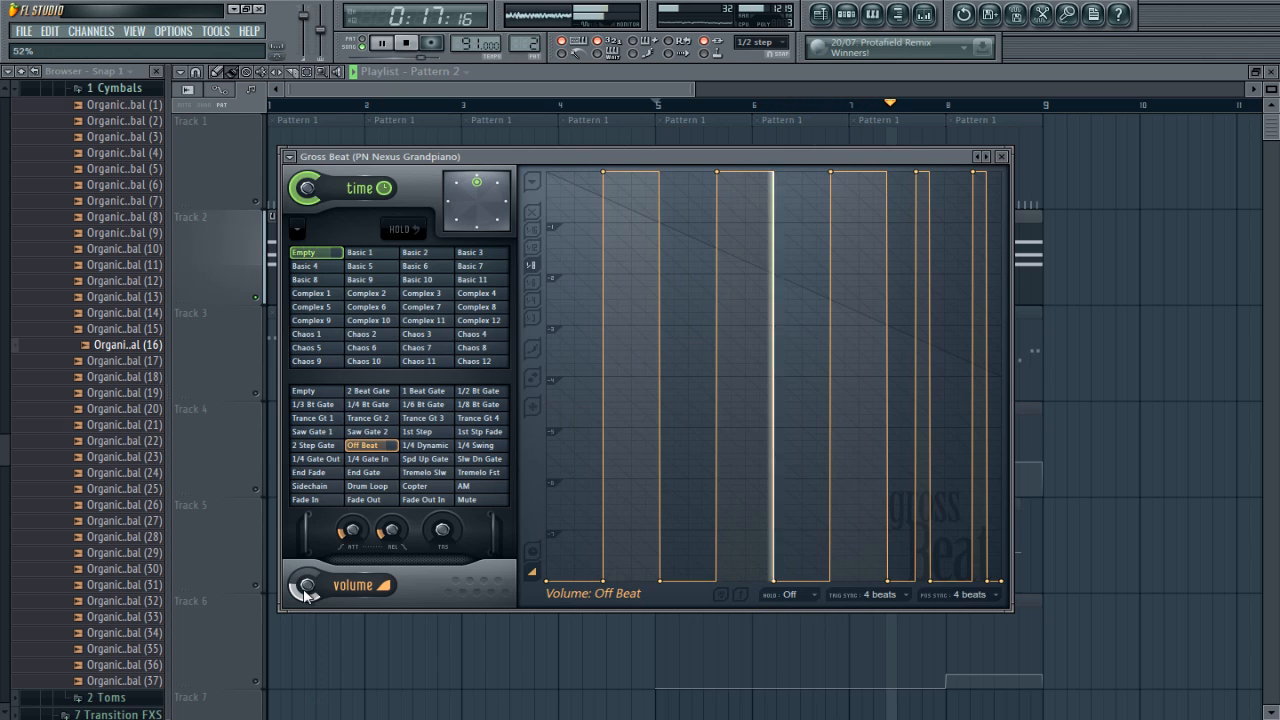
click(596, 75)
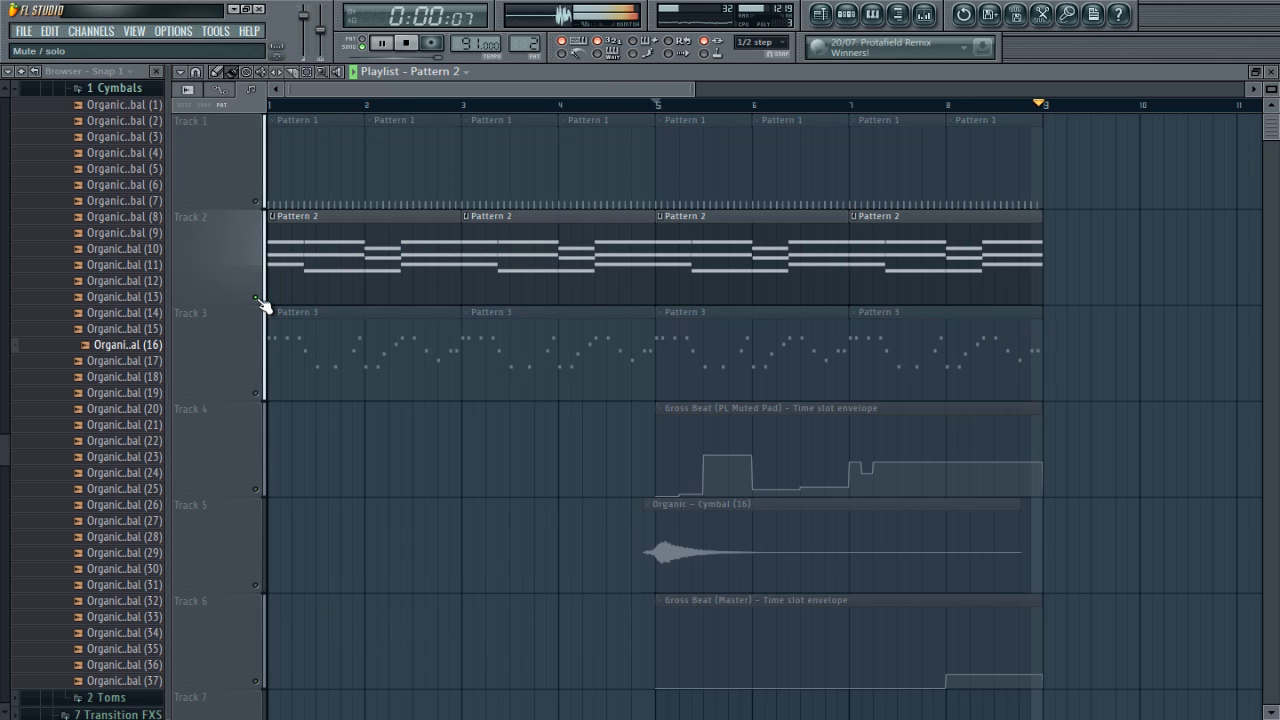
right_click(258, 298)
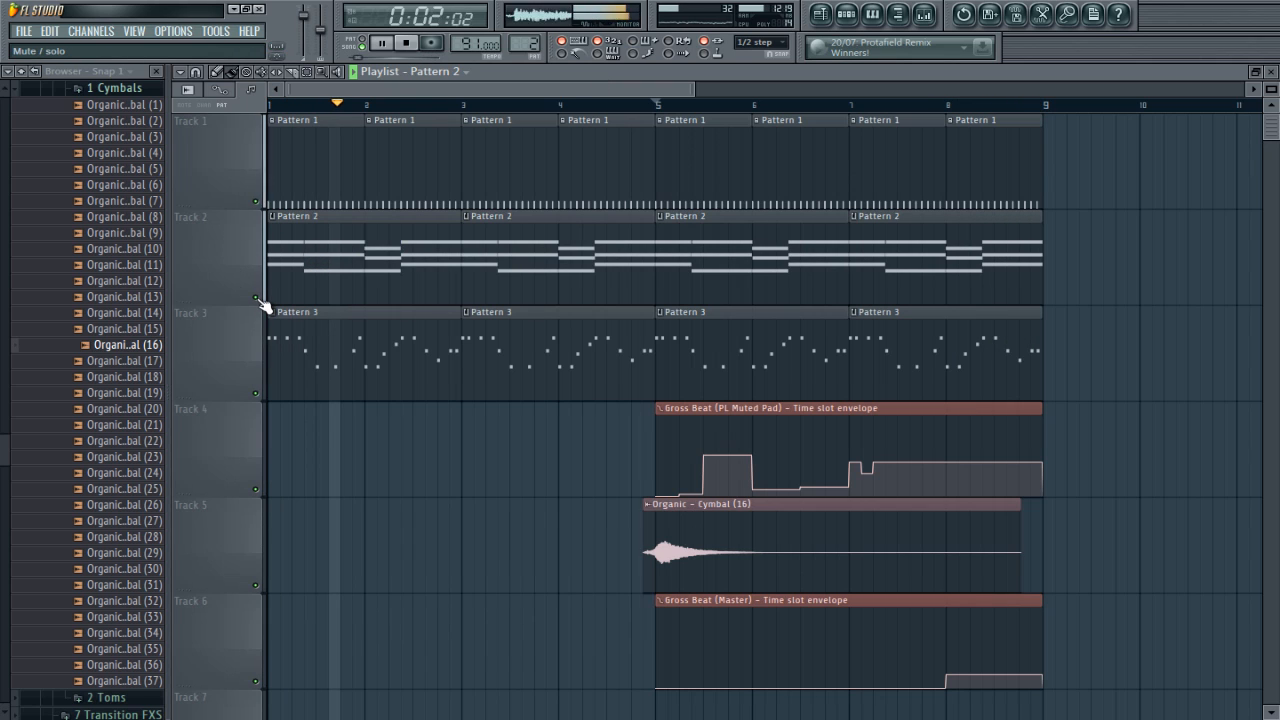
Step: Restore the playlist to its smaller window and lower the volume mix in the piano's Gross Beat
double_click(972, 75)
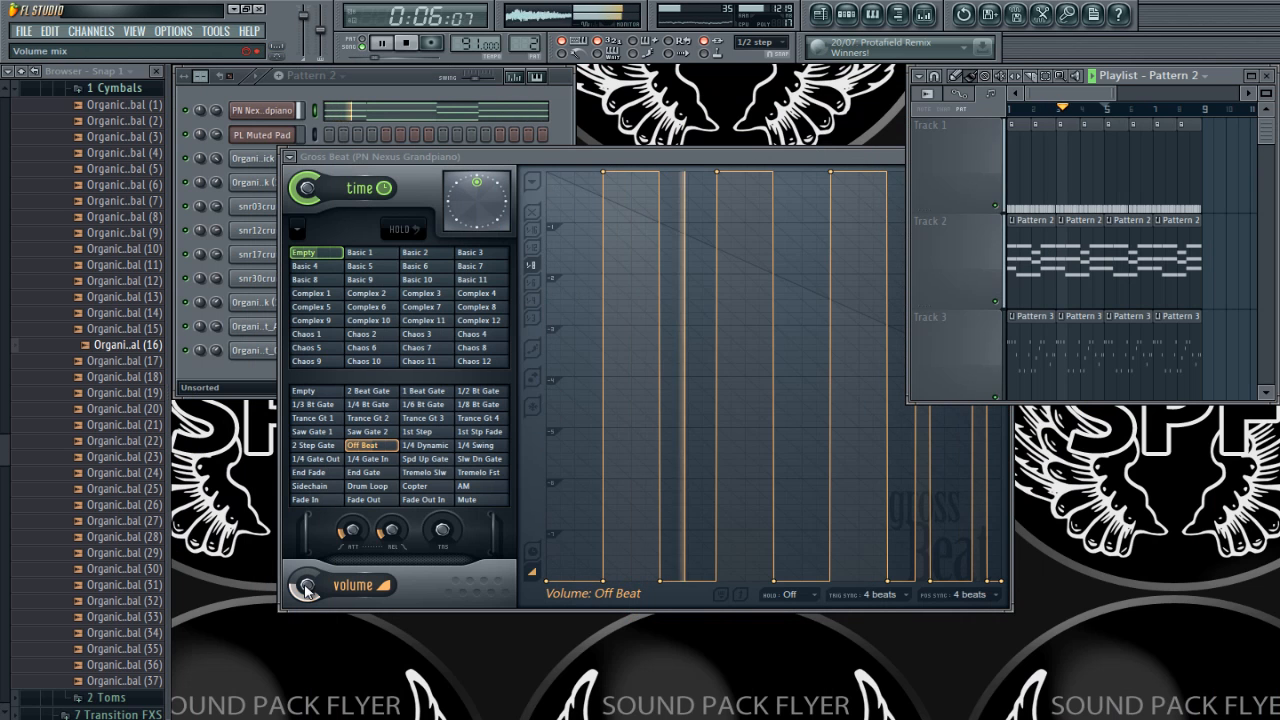
drag(308, 586, 320, 625)
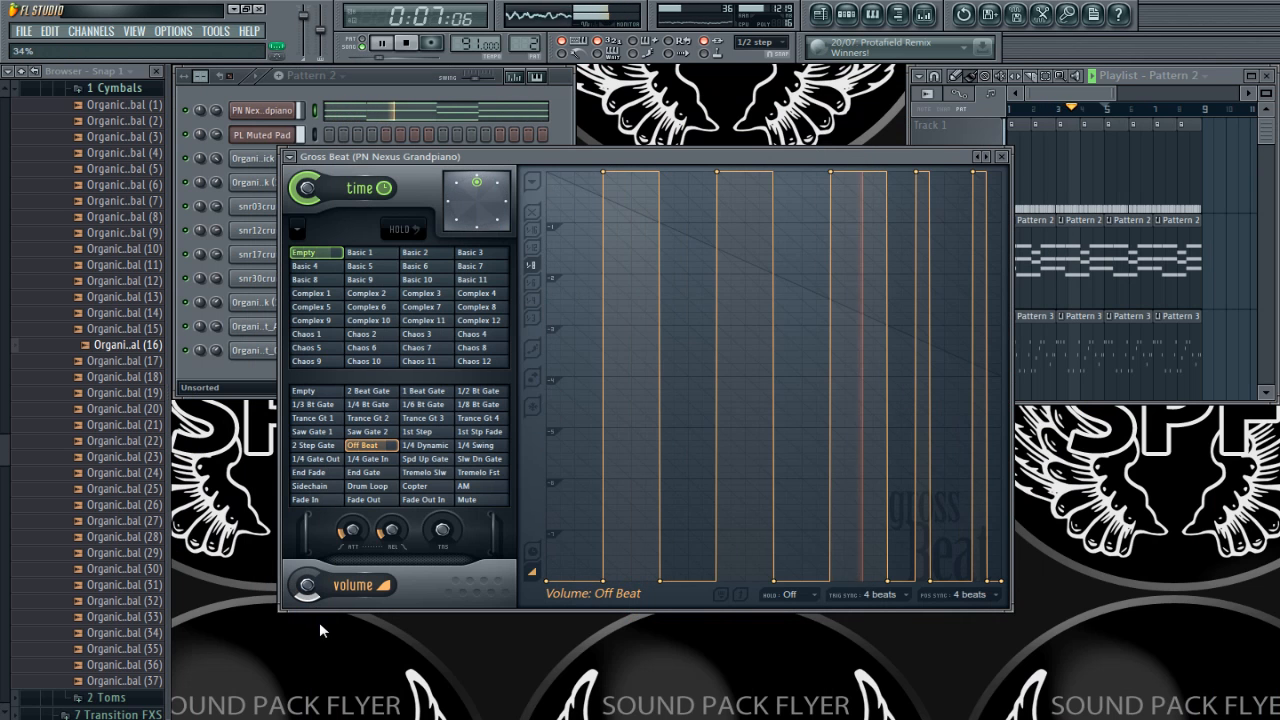
click(374, 92)
click(640, 157)
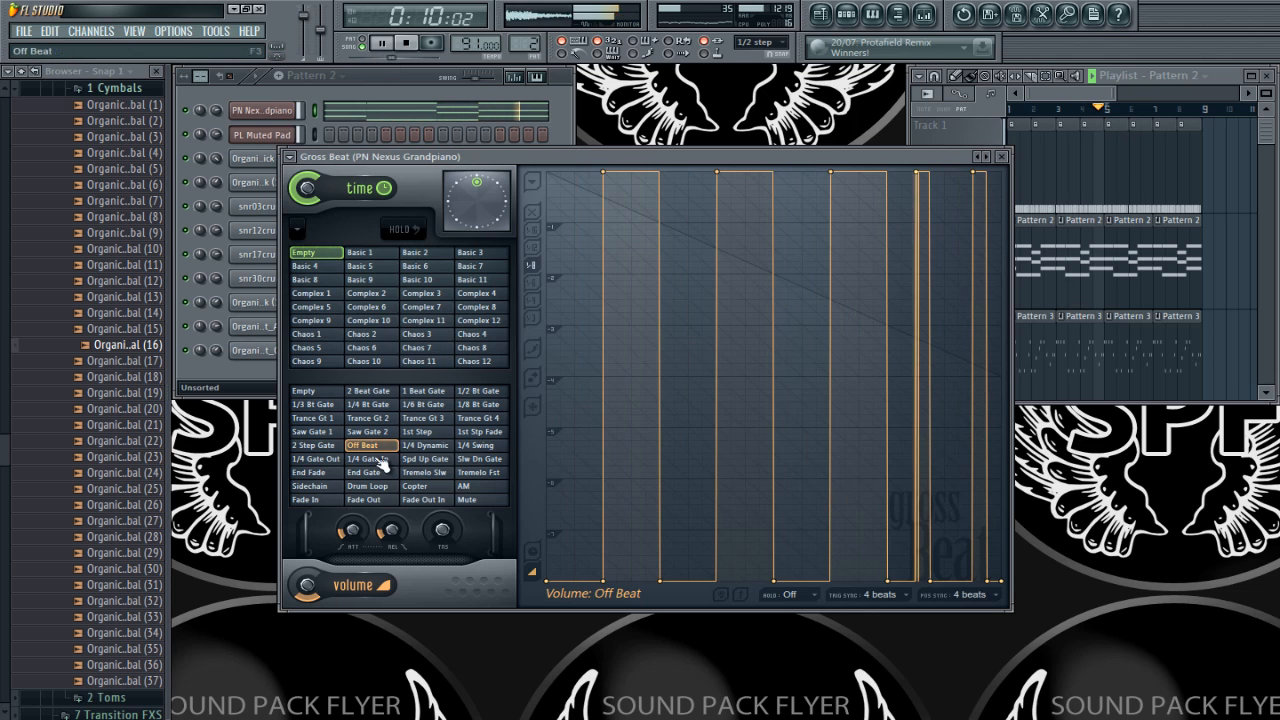
Step: Try the End Gate volume slot on the piano, switch to 1/4 Bt Gate, and lower the PL Muted Pad channel's volume to about 60%
click(366, 472)
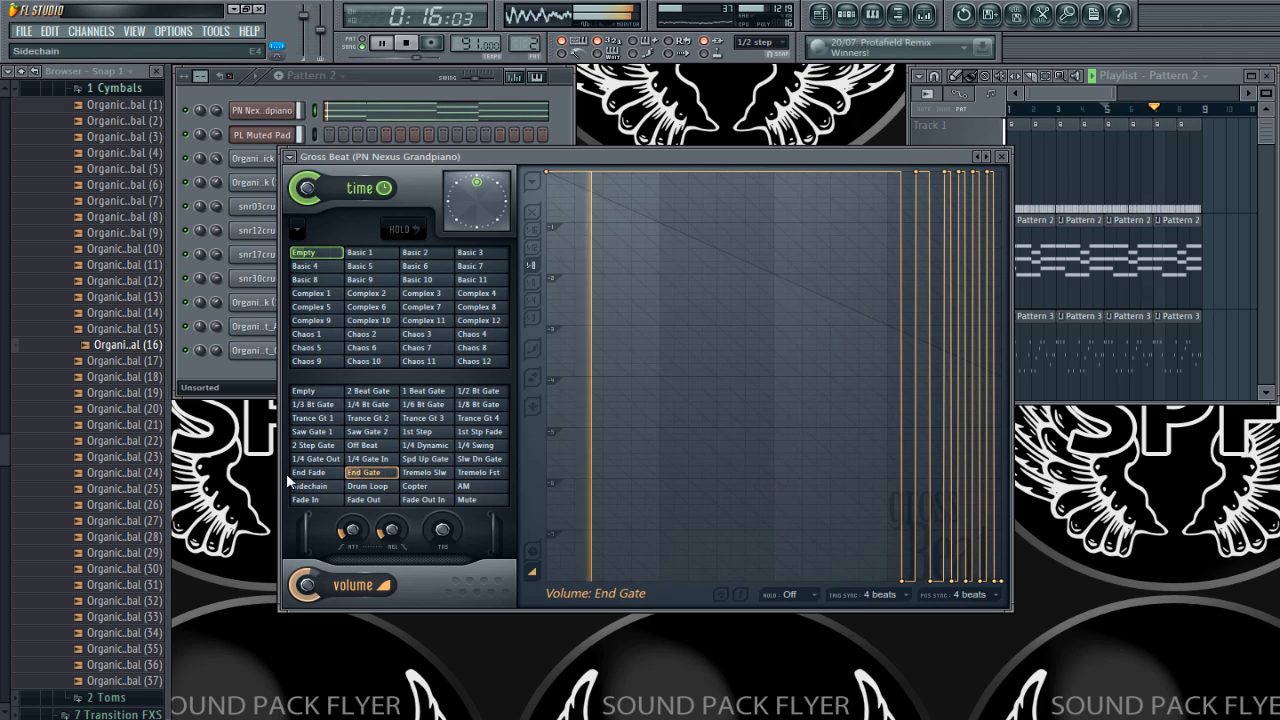
click(386, 405)
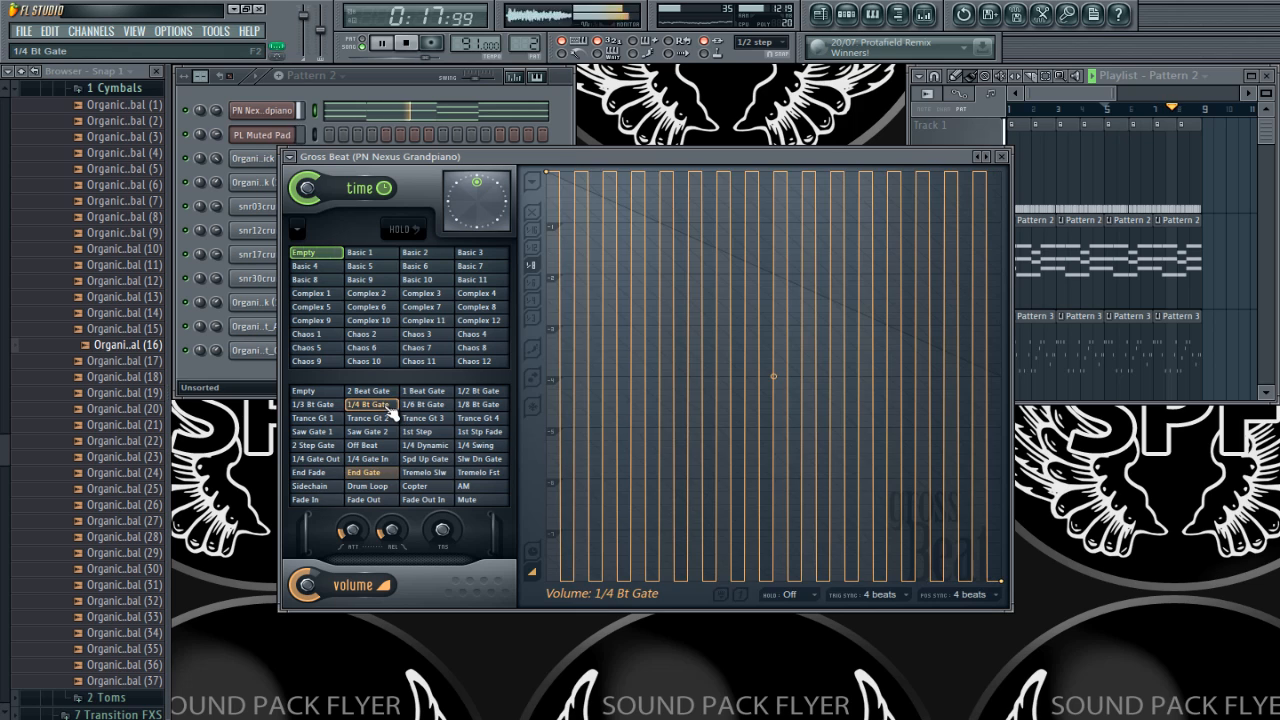
click(218, 132)
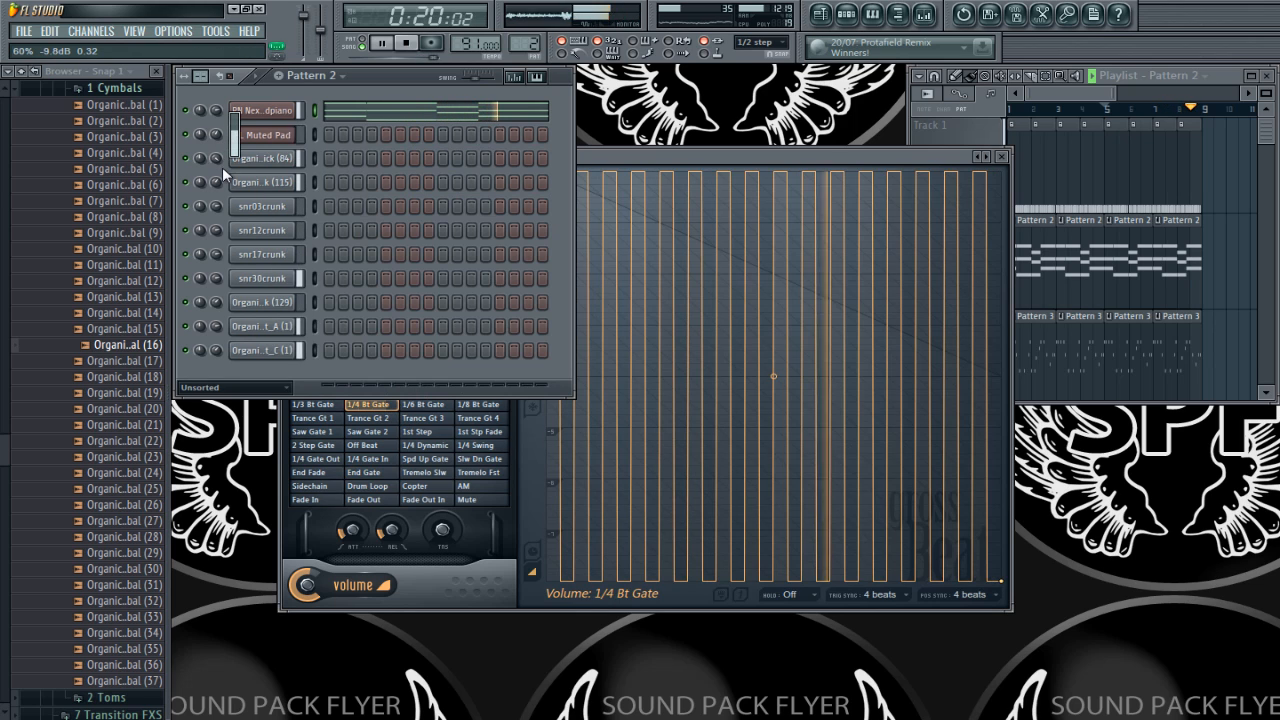
click(646, 160)
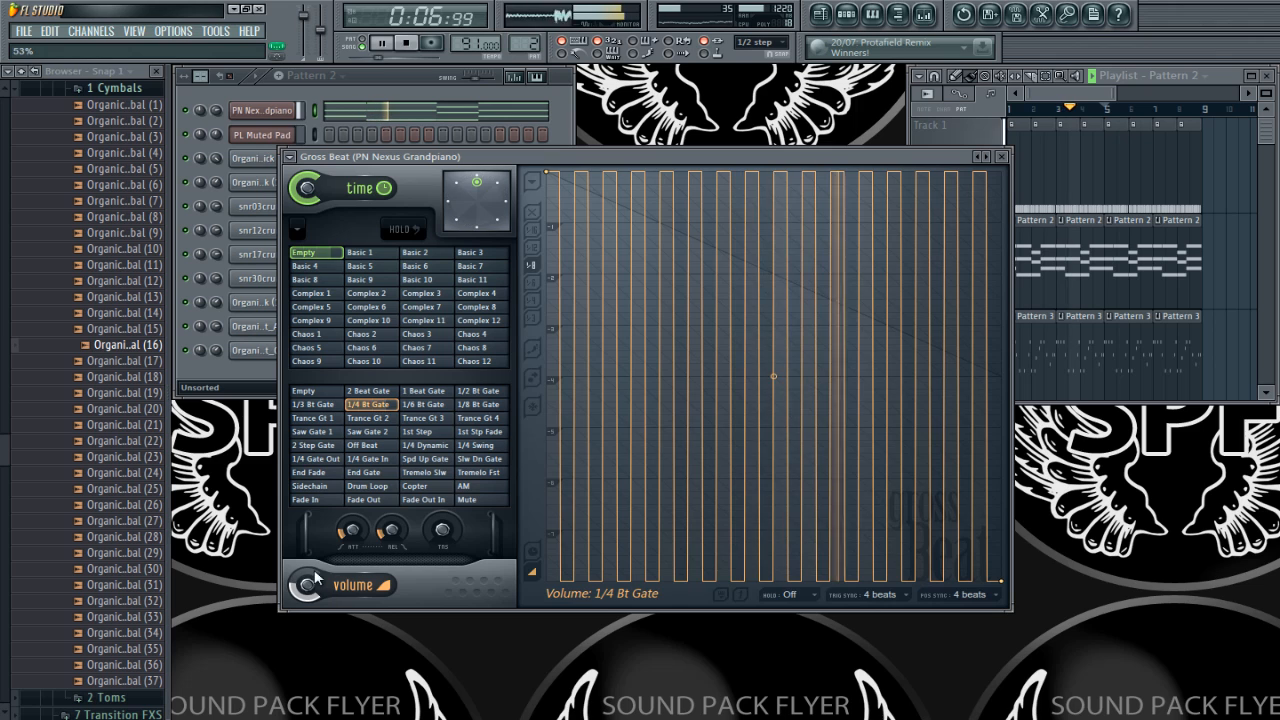
Step: Raise Gross Beat's volume smoothing attack, release and envelope tension on the piano, and close the plugin window
drag(365, 528, 362, 473)
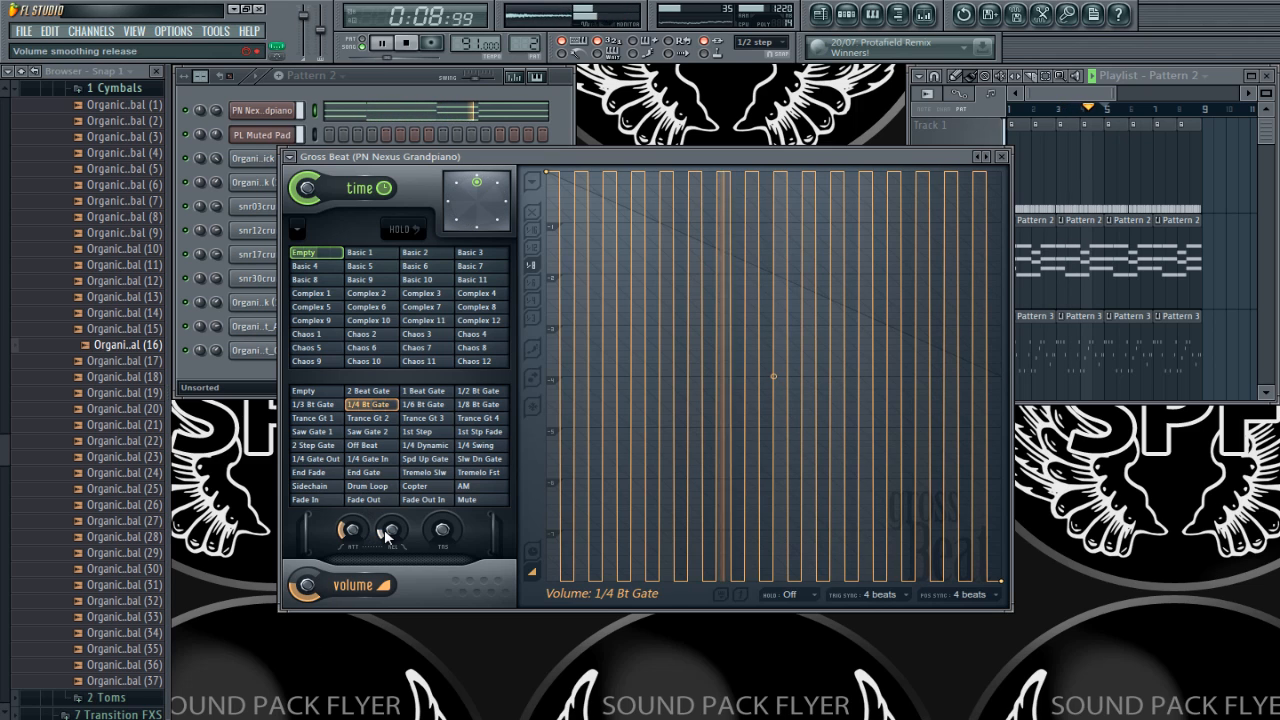
drag(387, 528, 388, 488)
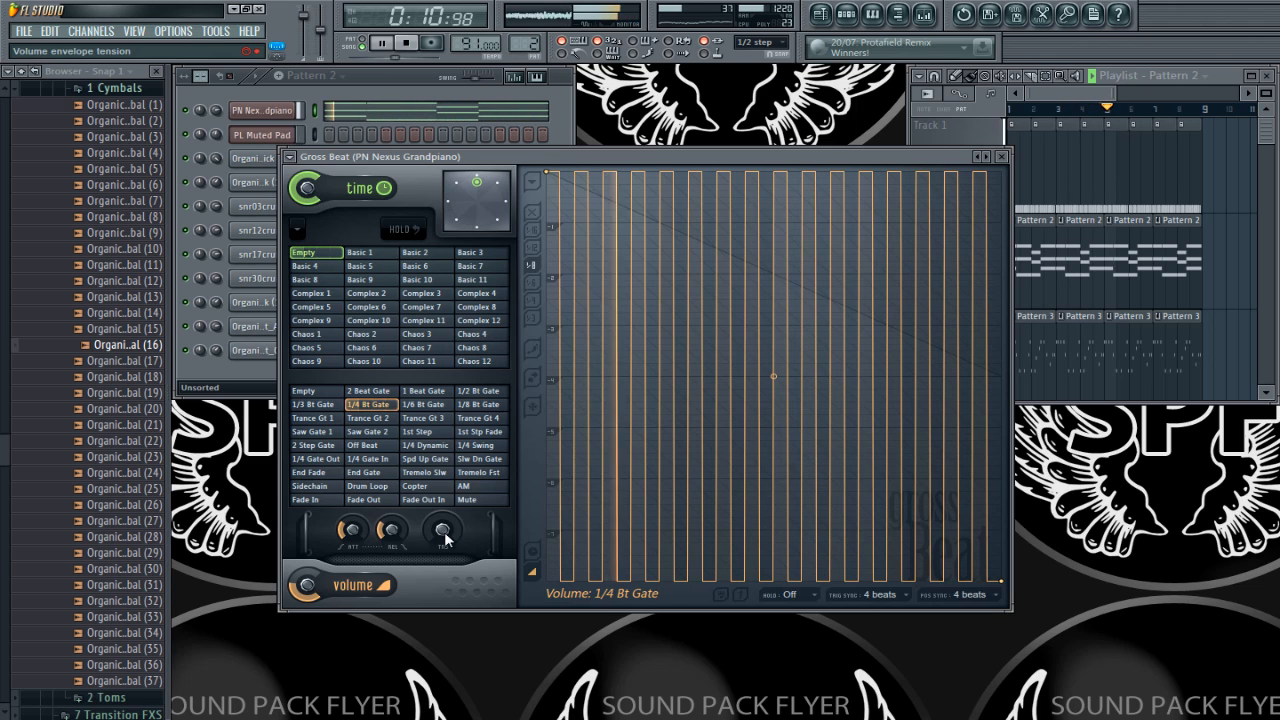
drag(443, 530, 450, 489)
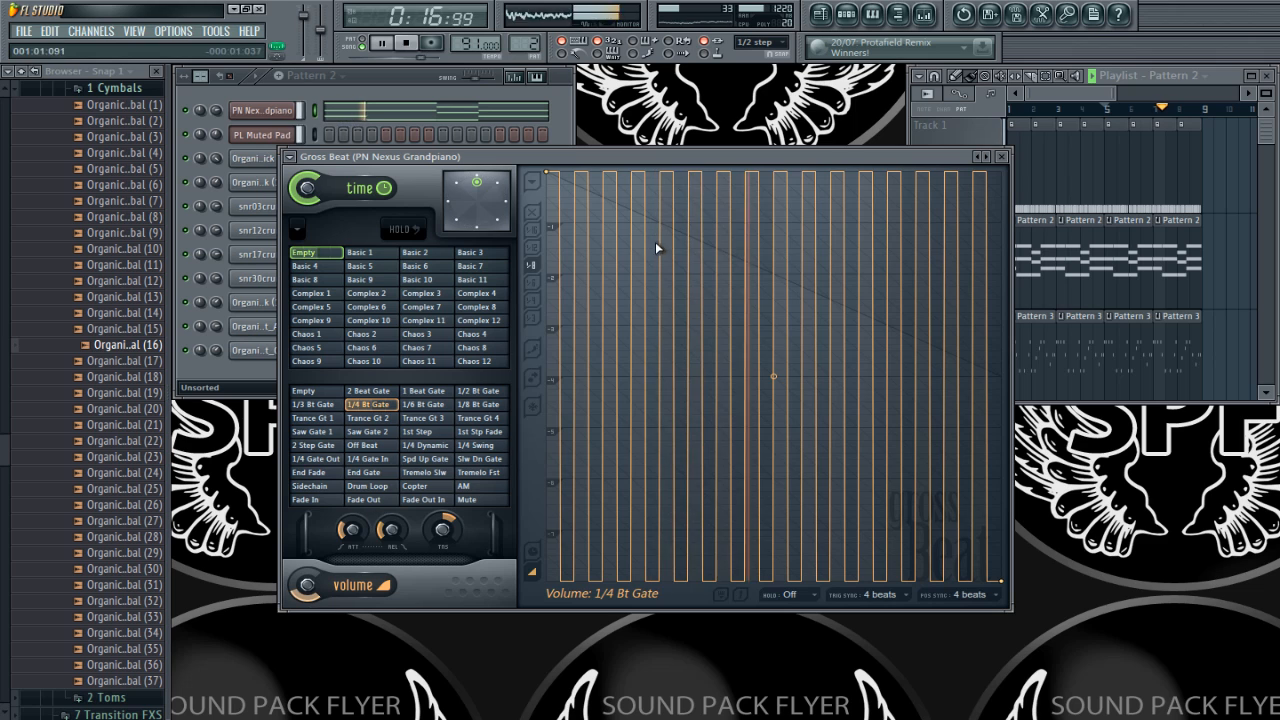
click(1003, 158)
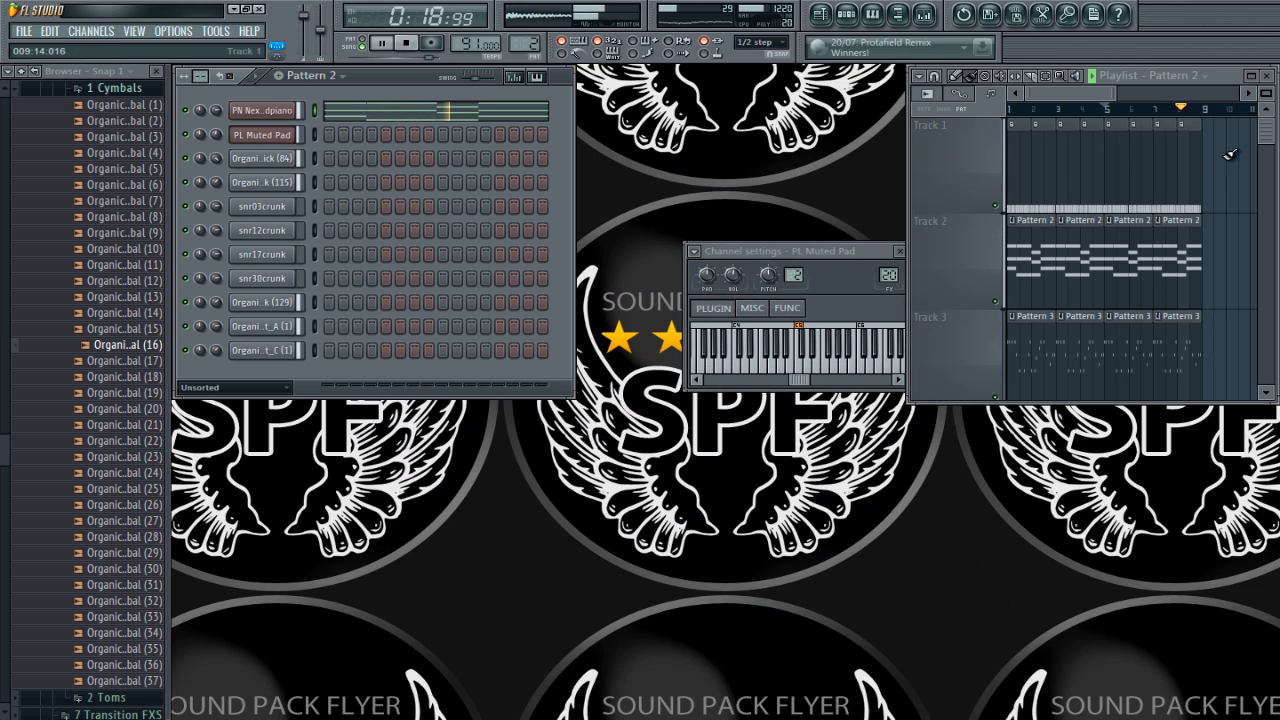